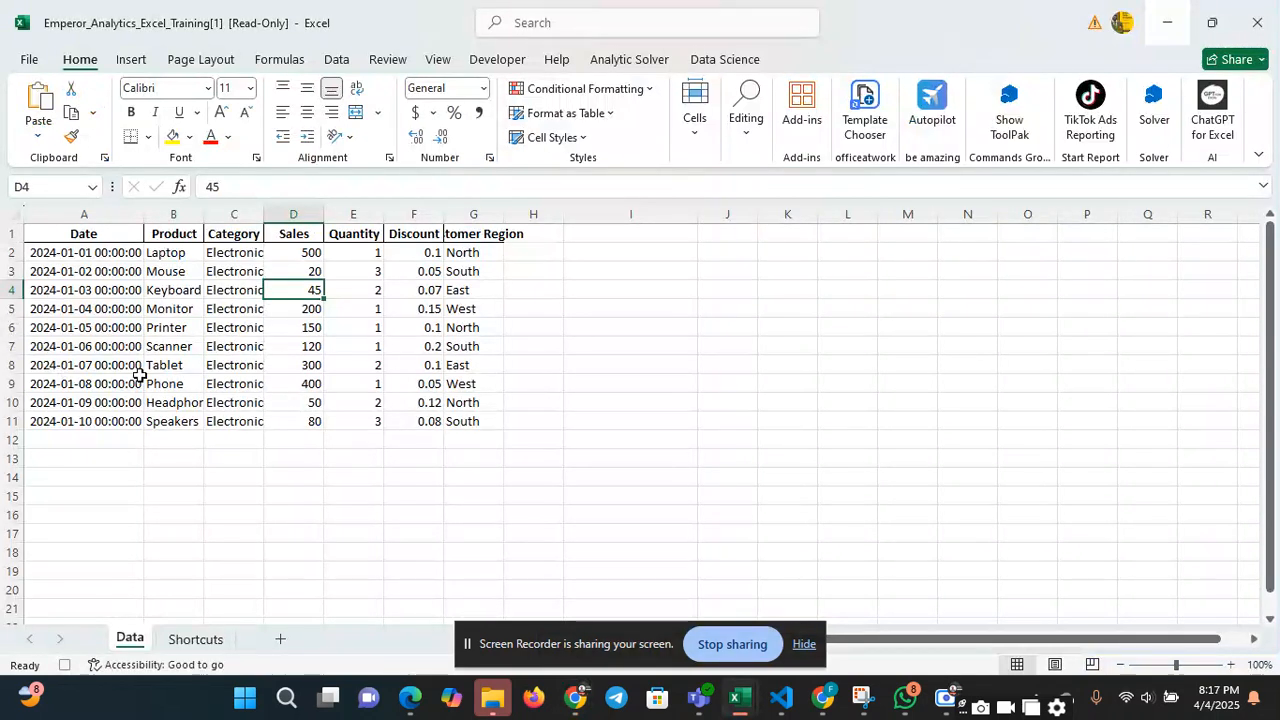
# Format the Sales values in D2:D11 as Currency and remove both decimal places
pyautogui.click(305, 252)
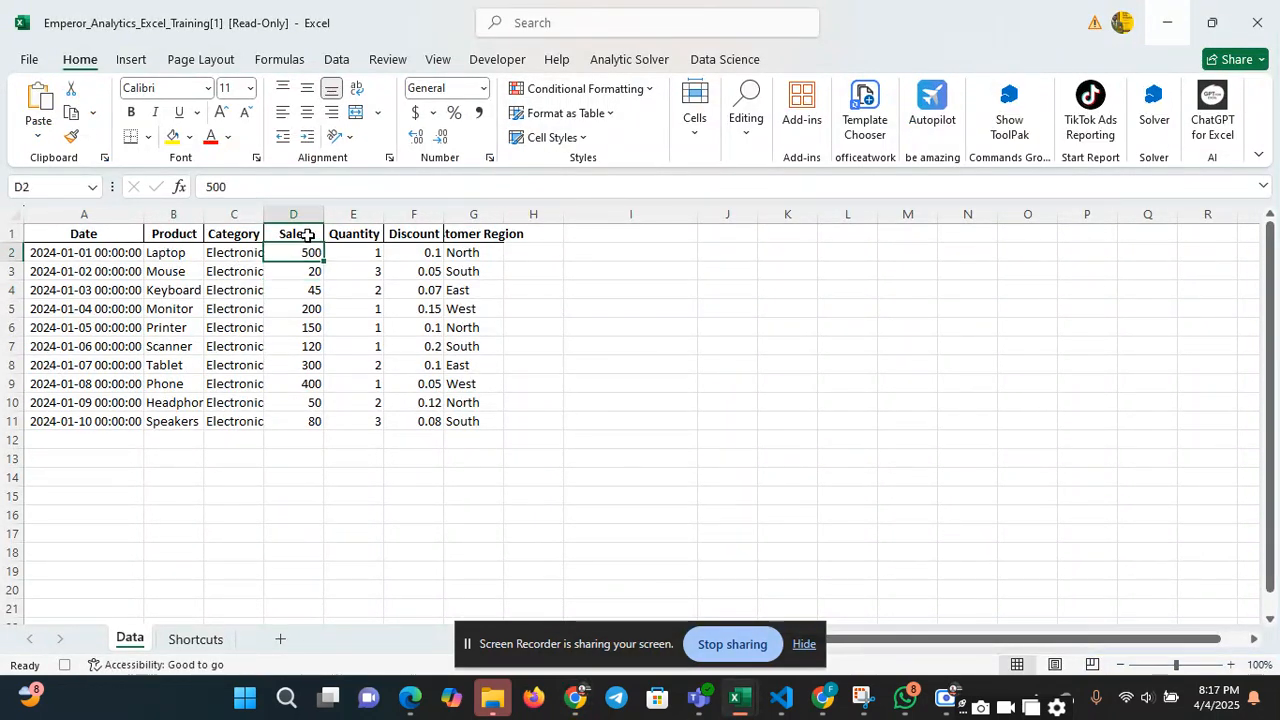
pyautogui.moveTo(305, 254); pyautogui.dragTo(313, 424)
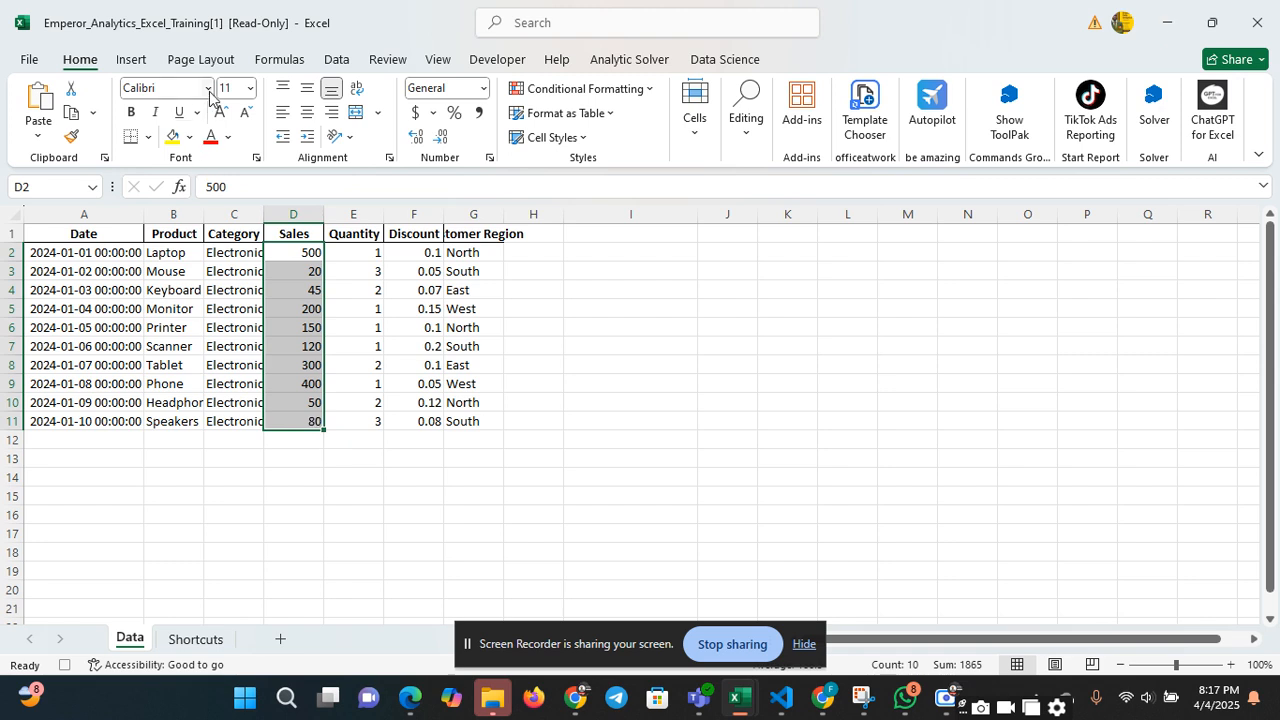
pyautogui.click(484, 90)
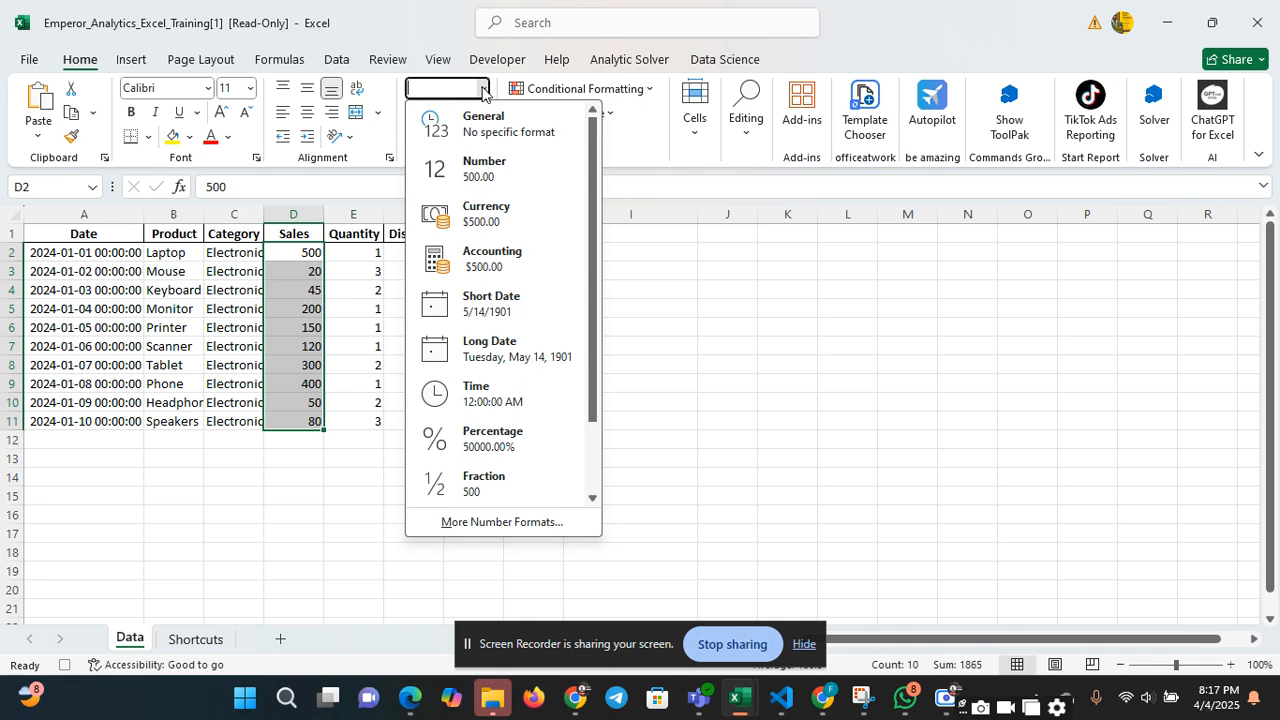
pyautogui.click(488, 218)
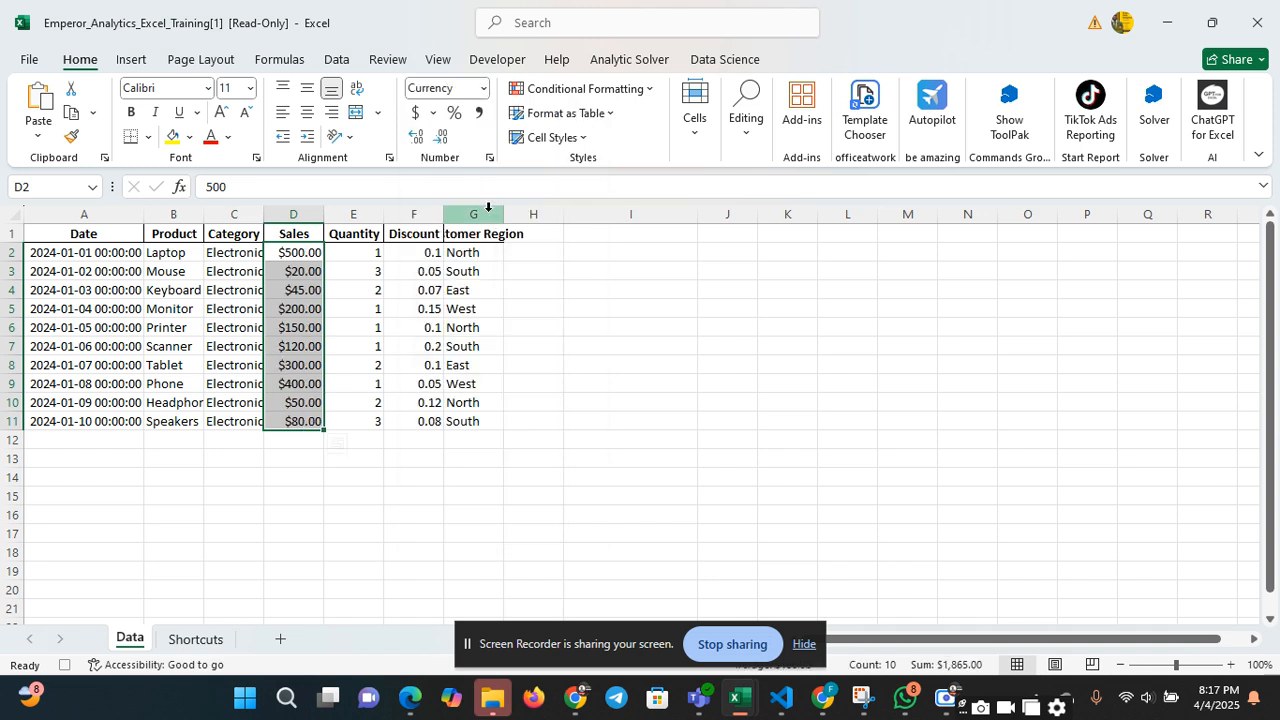
pyautogui.click(441, 137)
pyautogui.click(441, 137)
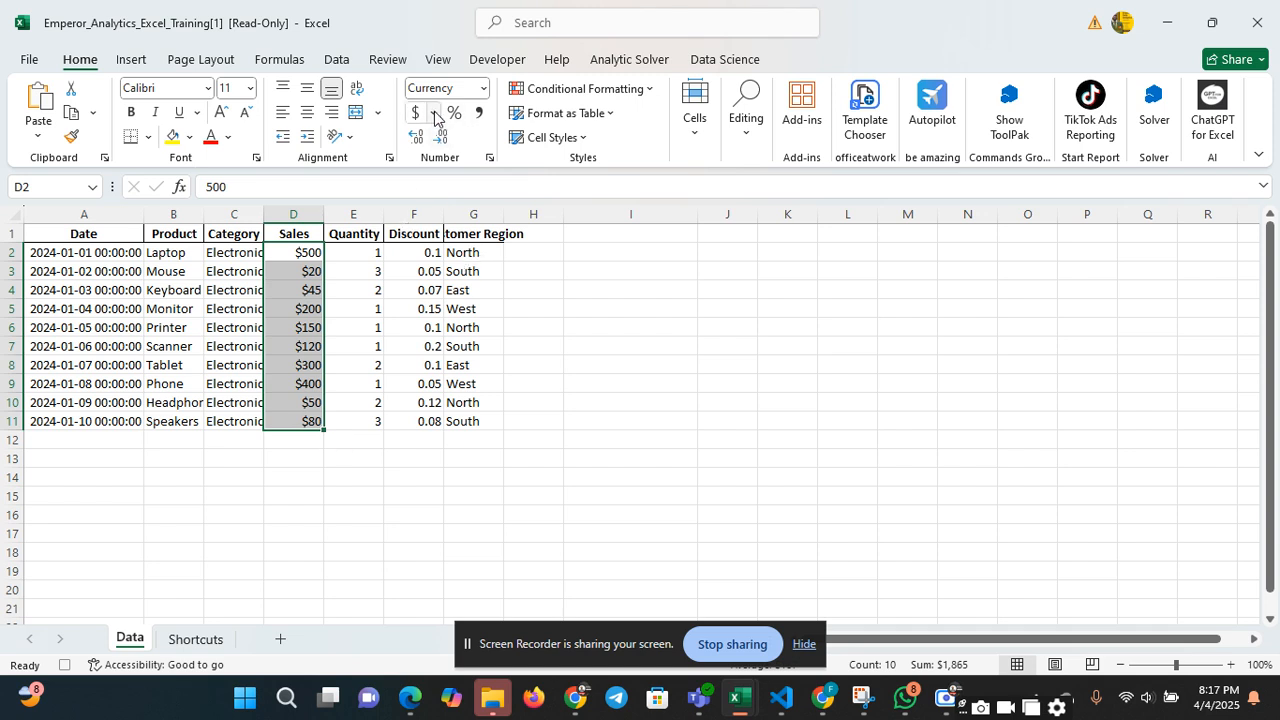
pyautogui.click(434, 116)
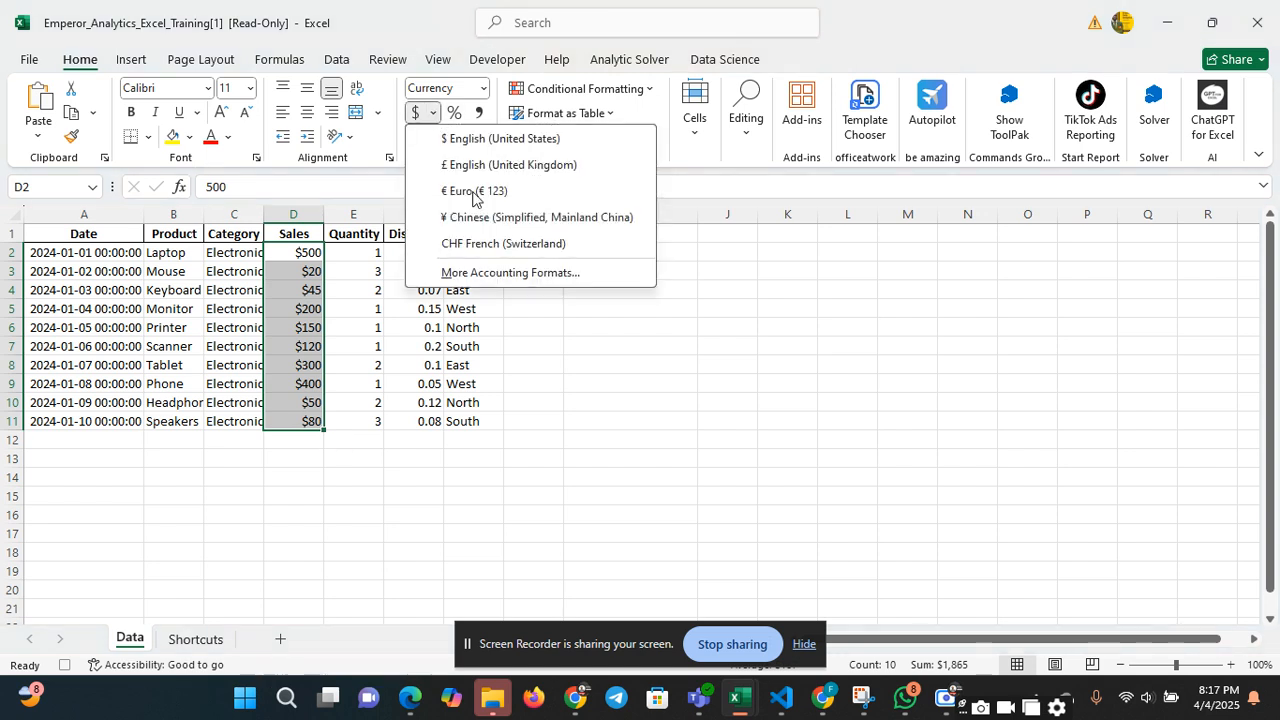
pyautogui.click(804, 644)
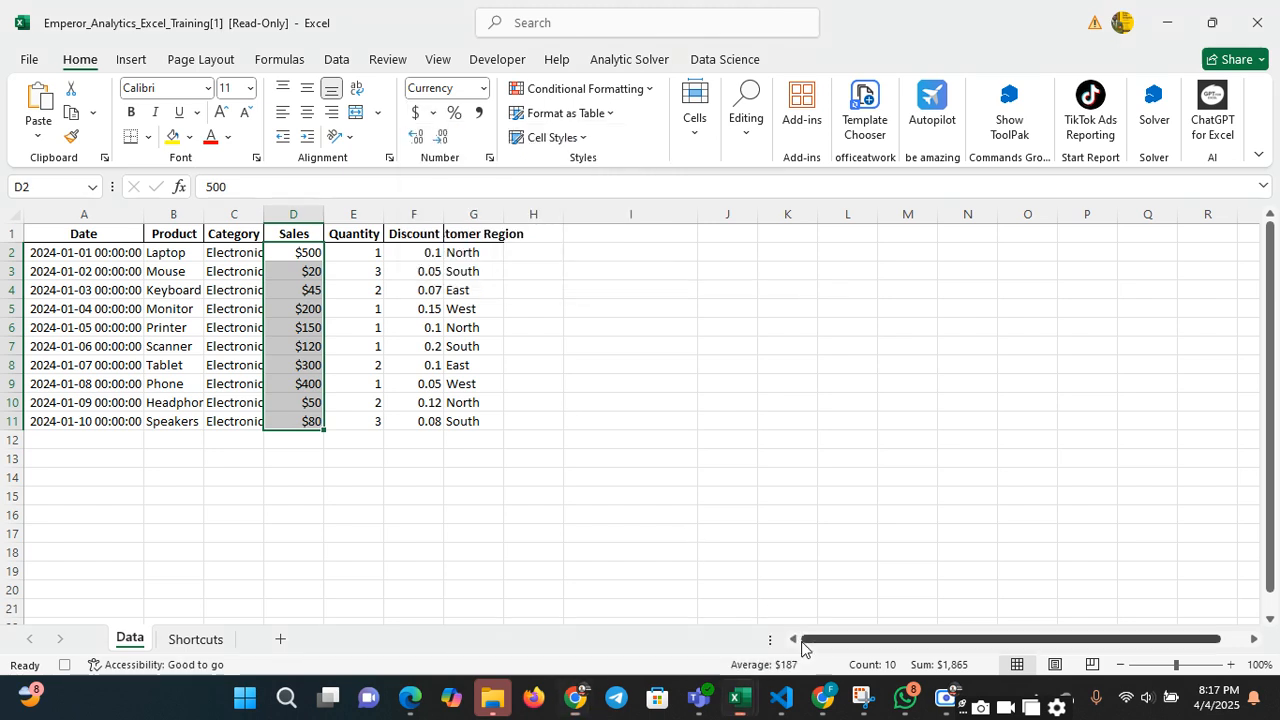
pyautogui.click(432, 115)
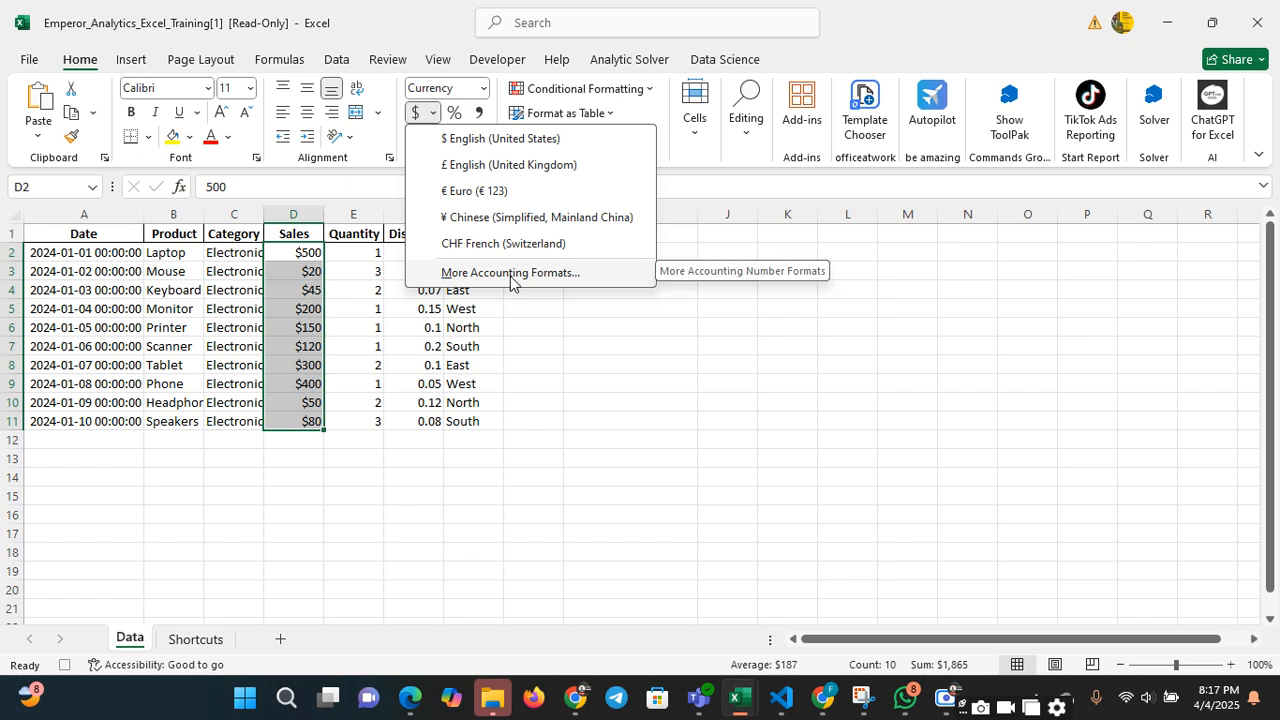
pyautogui.click(826, 703)
pyautogui.click(841, 619)
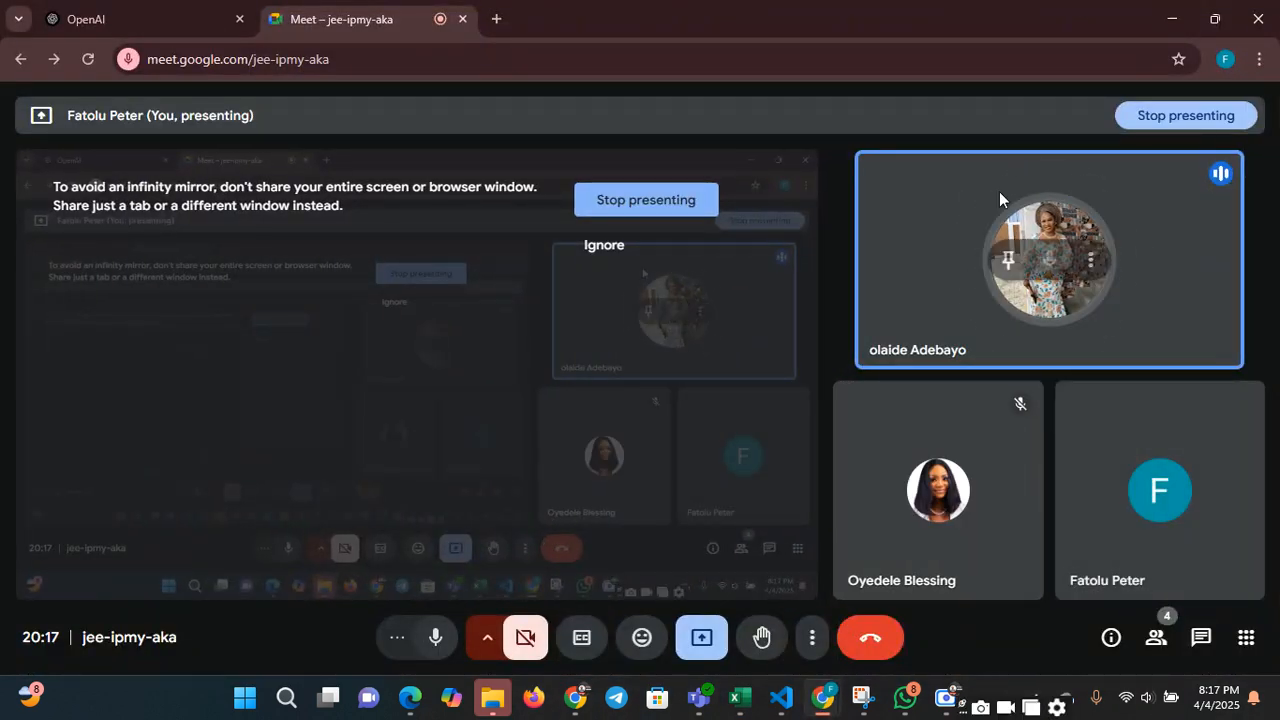
pyautogui.click(1172, 18)
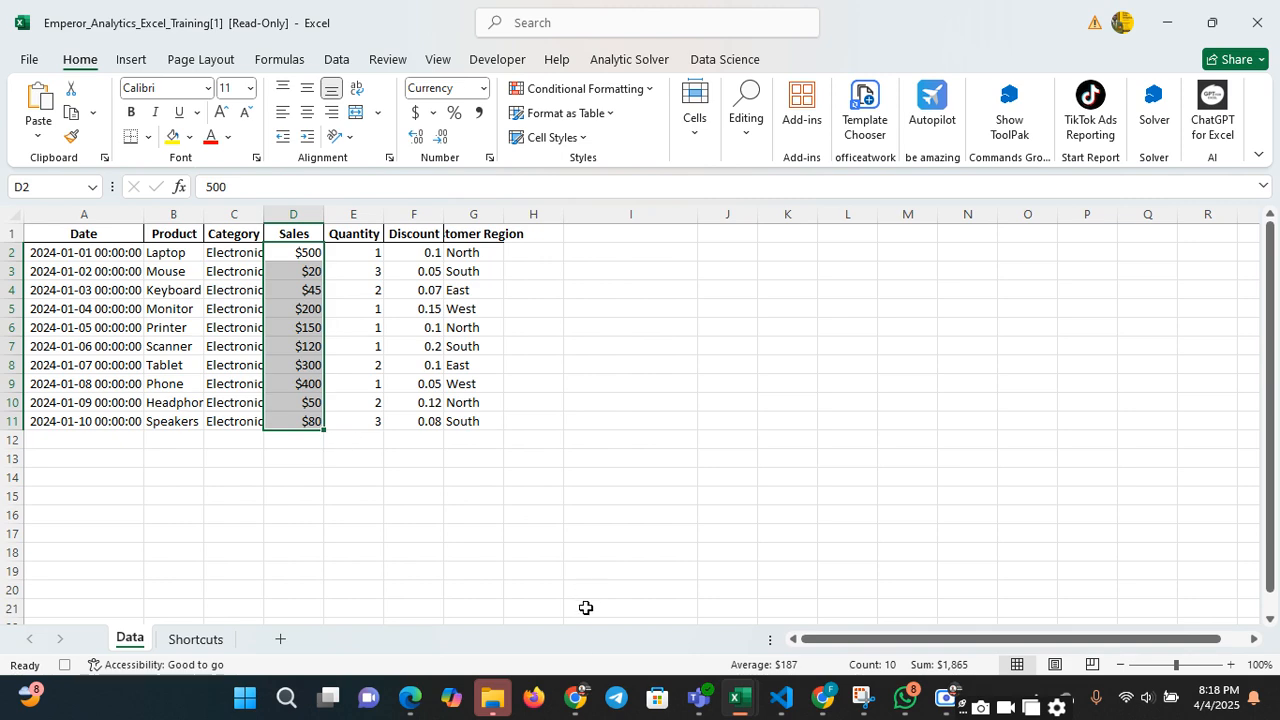
pyautogui.moveTo(411, 697)
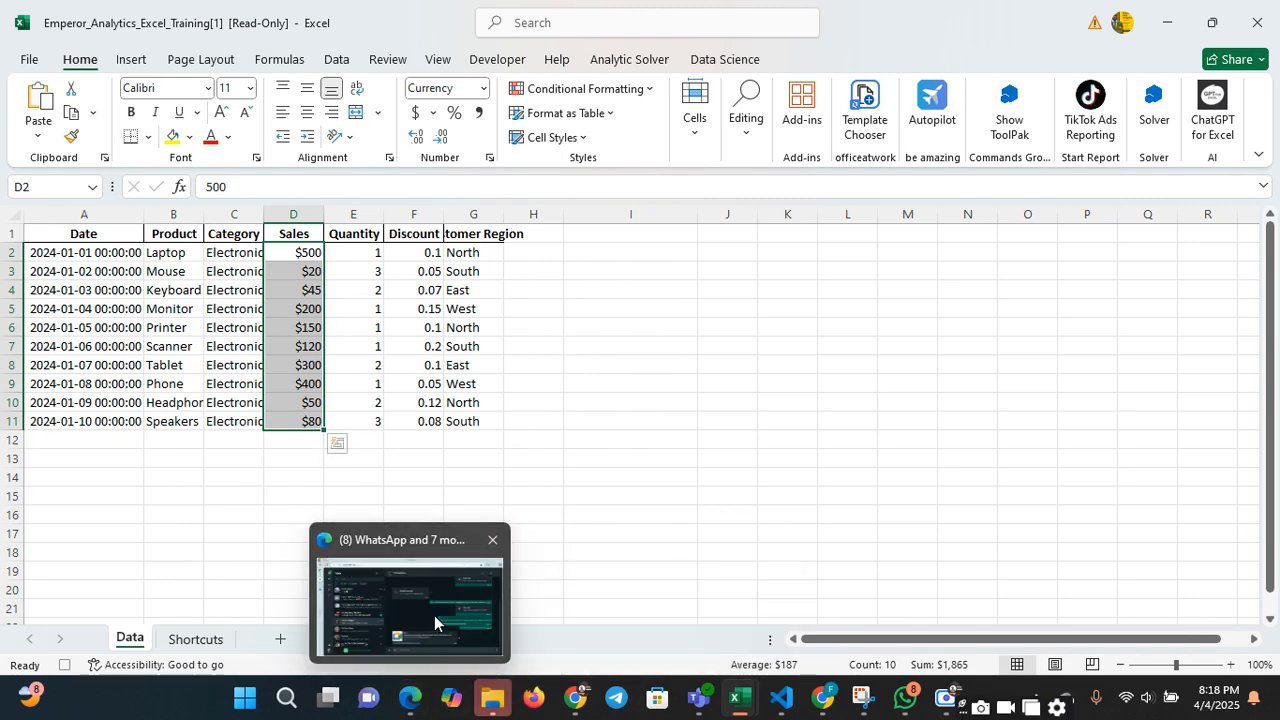
pyautogui.click(435, 616)
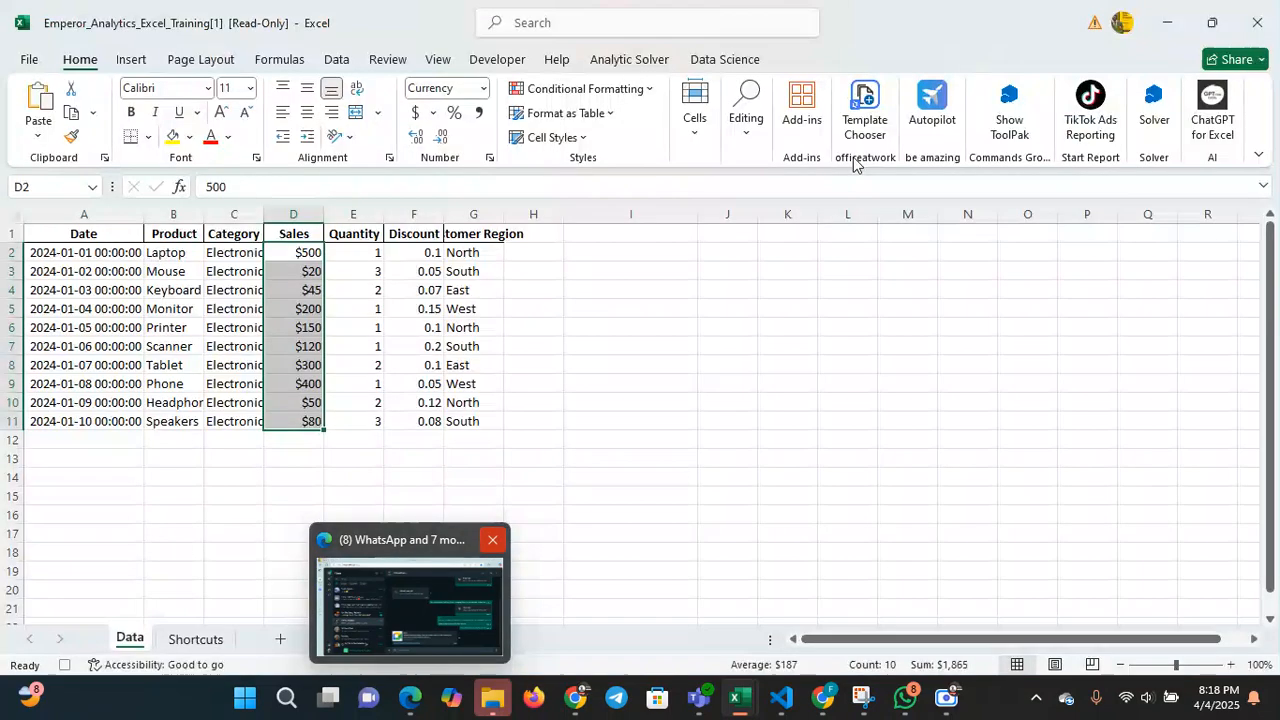
pyautogui.click(483, 327)
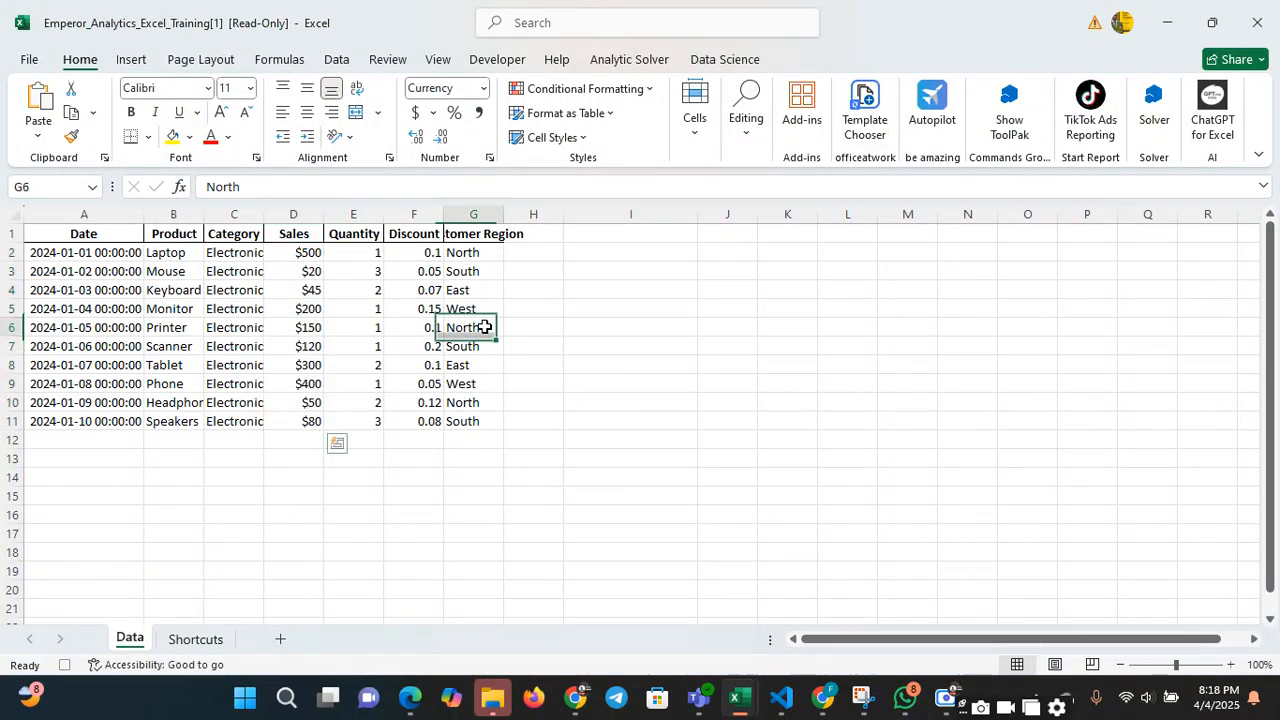
pyautogui.click(306, 212)
pyautogui.click(333, 316)
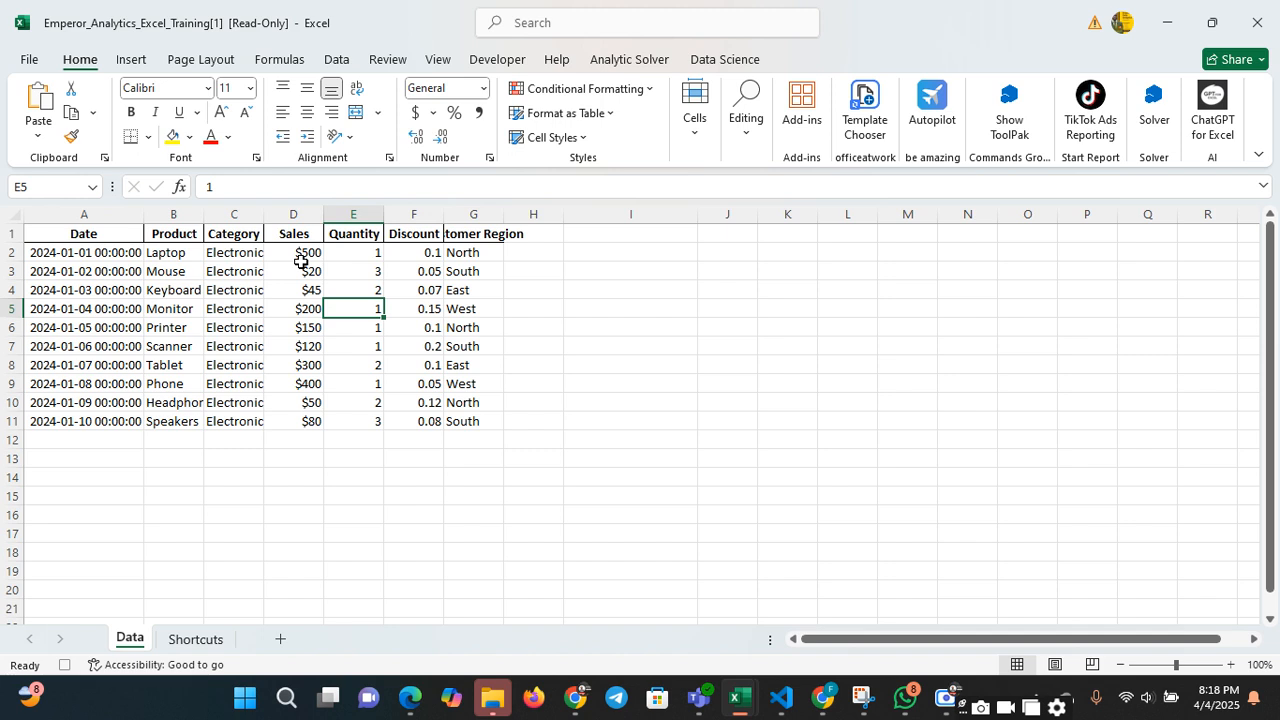
# Undo the currency and decimal formatting applied to the Sales values
pyautogui.click(298, 256)
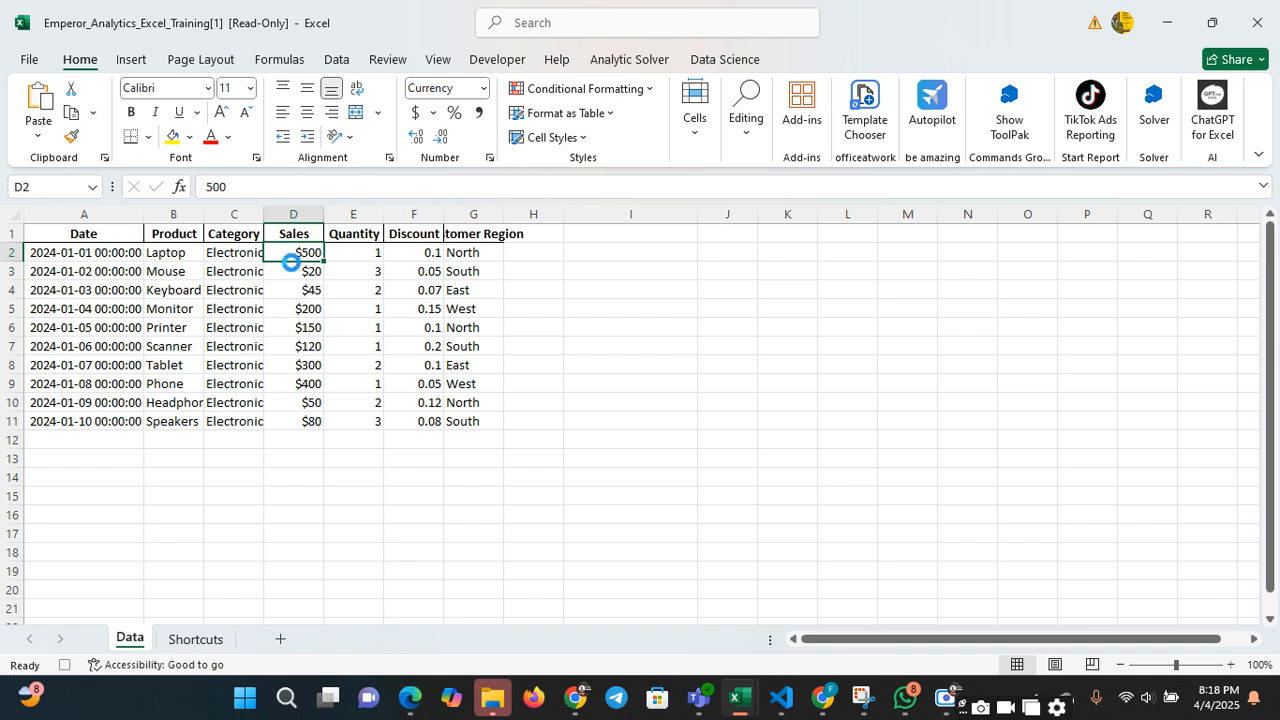
pyautogui.hotkey('ctrl', 'z')
pyautogui.hotkey('ctrl', 'z')
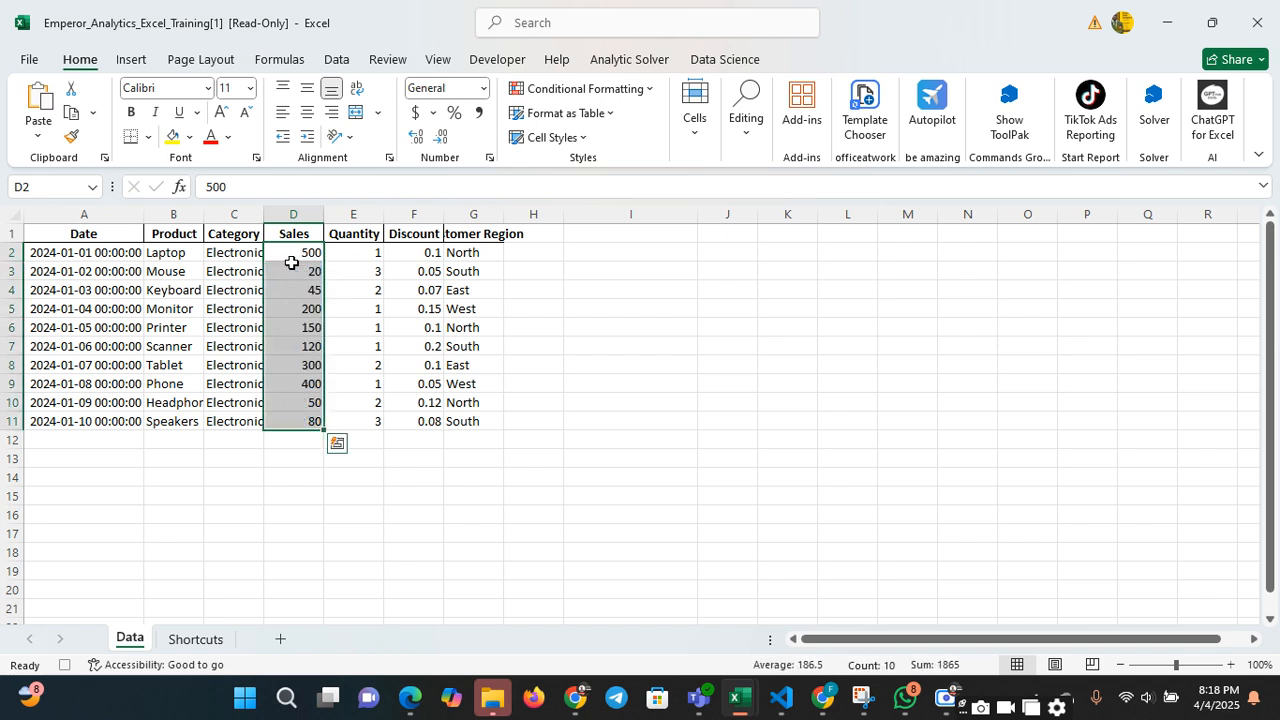
# Apply the Currency format with no decimal places to the Sales values in D2:D11
pyautogui.moveTo(304, 256); pyautogui.dragTo(301, 420)
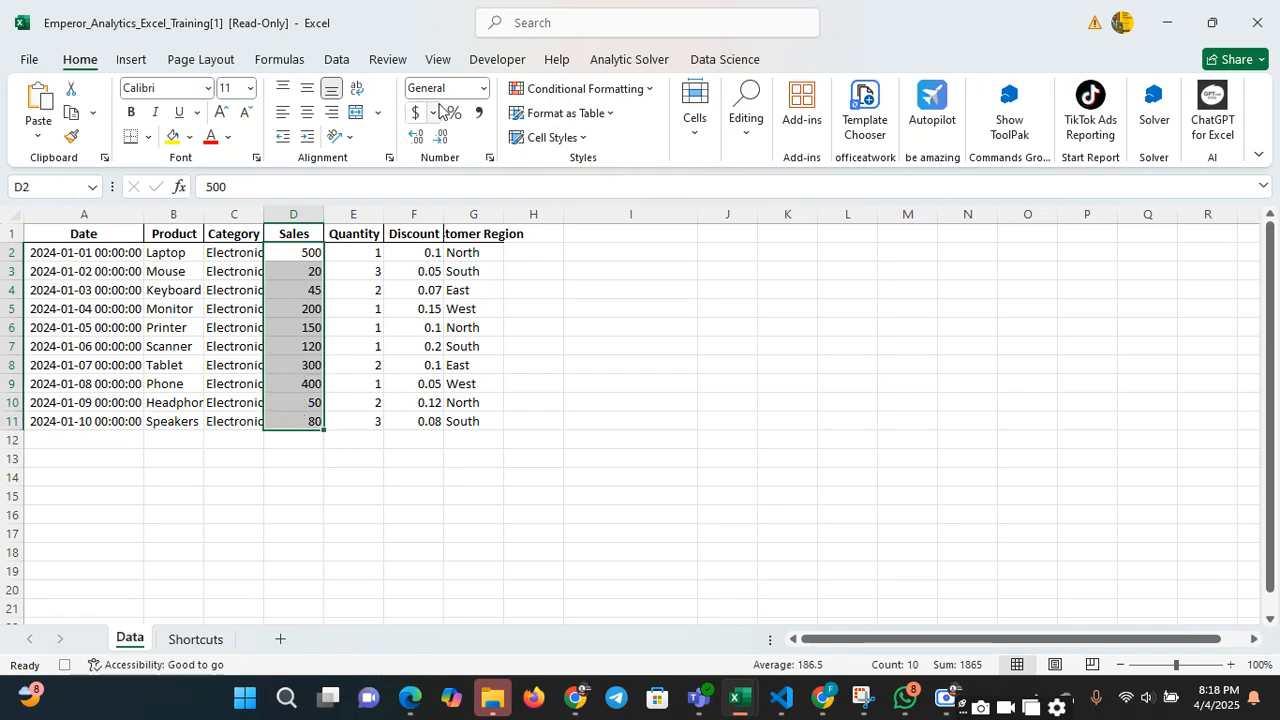
pyautogui.click(484, 88)
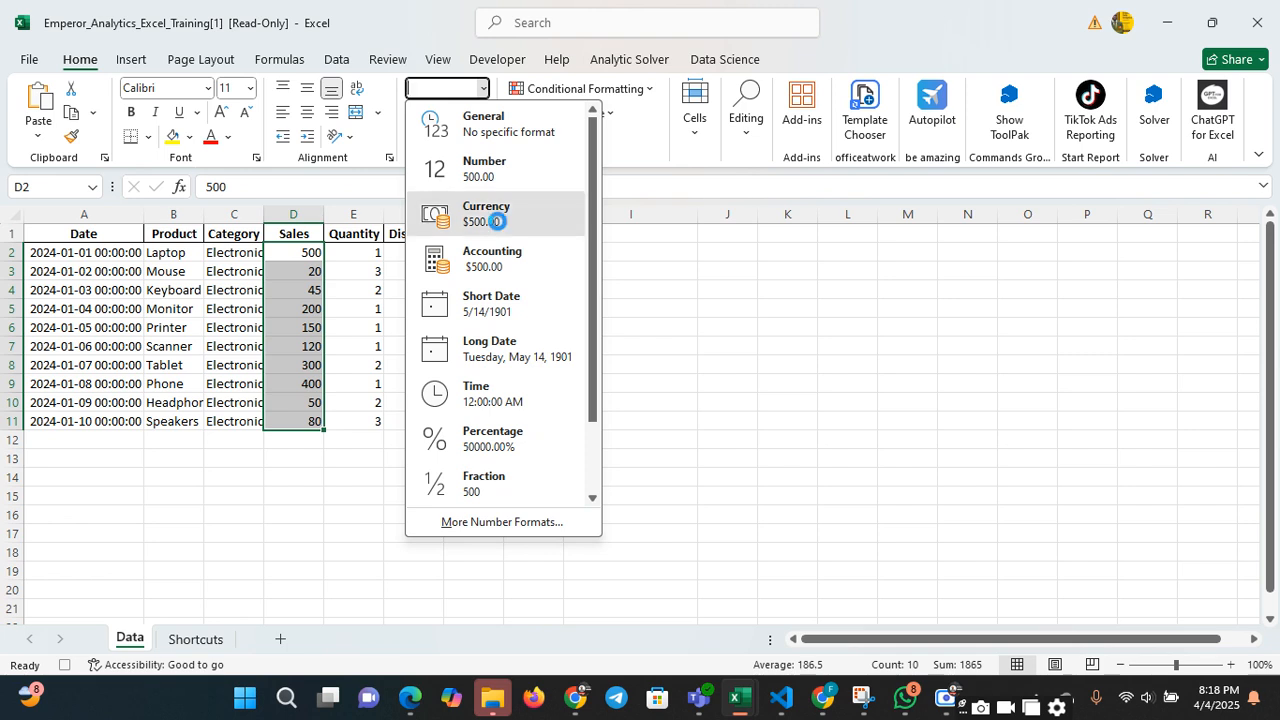
pyautogui.click(497, 220)
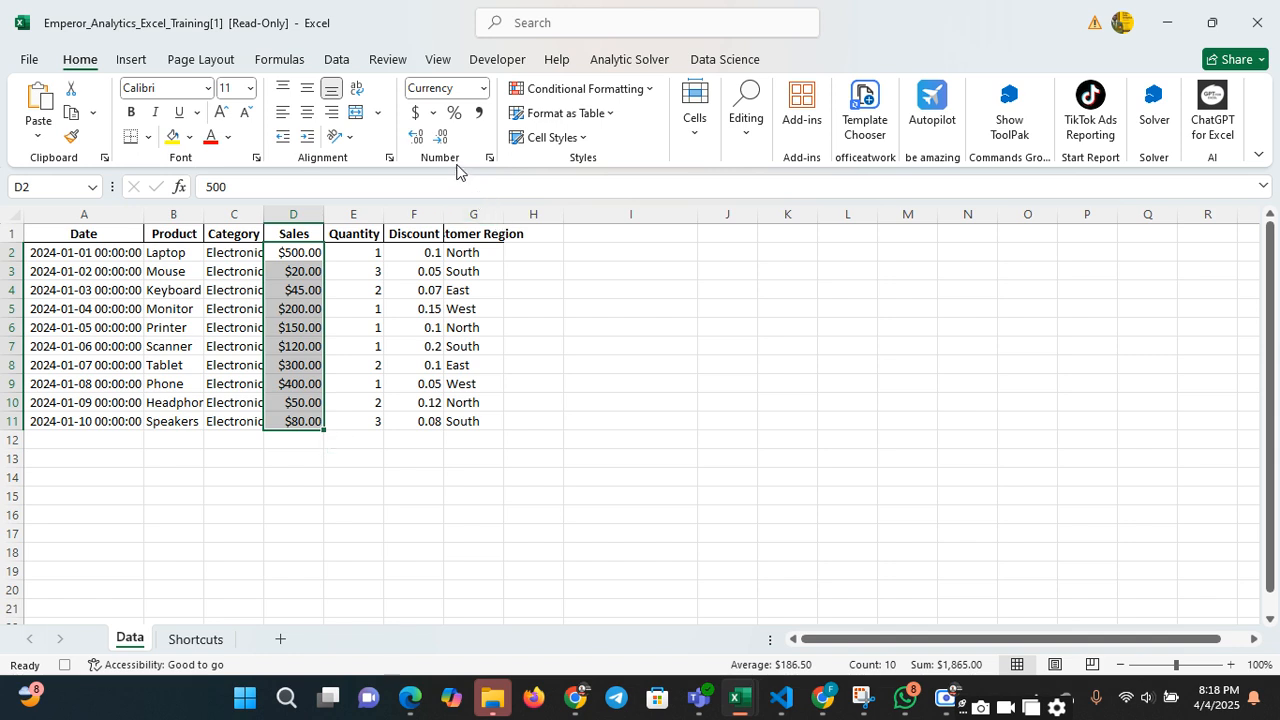
pyautogui.click(442, 137)
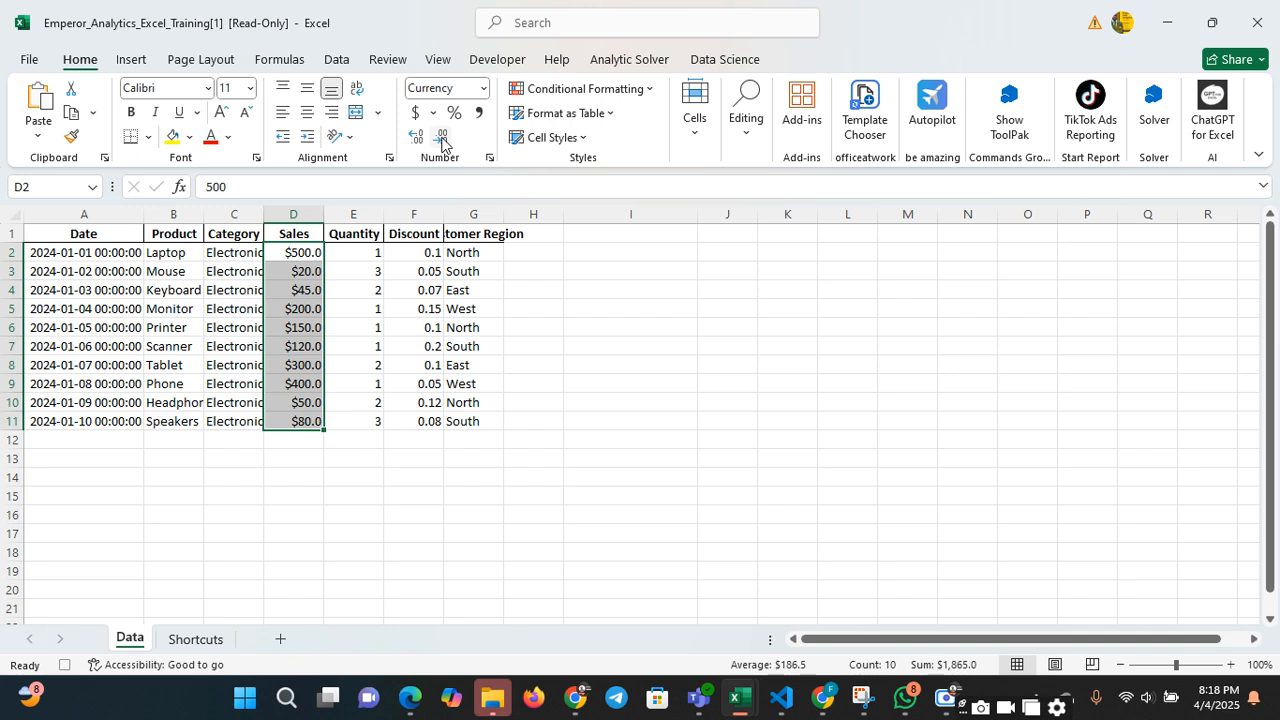
pyautogui.click(442, 137)
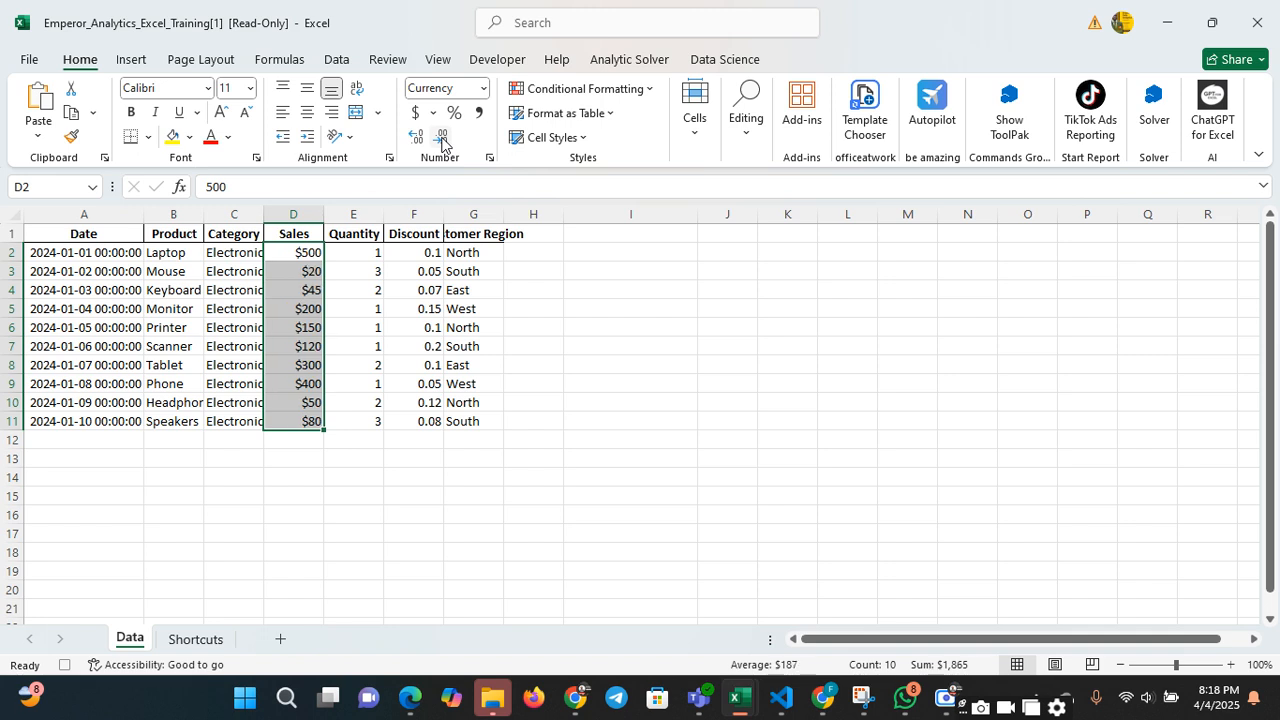
pyautogui.click(557, 274)
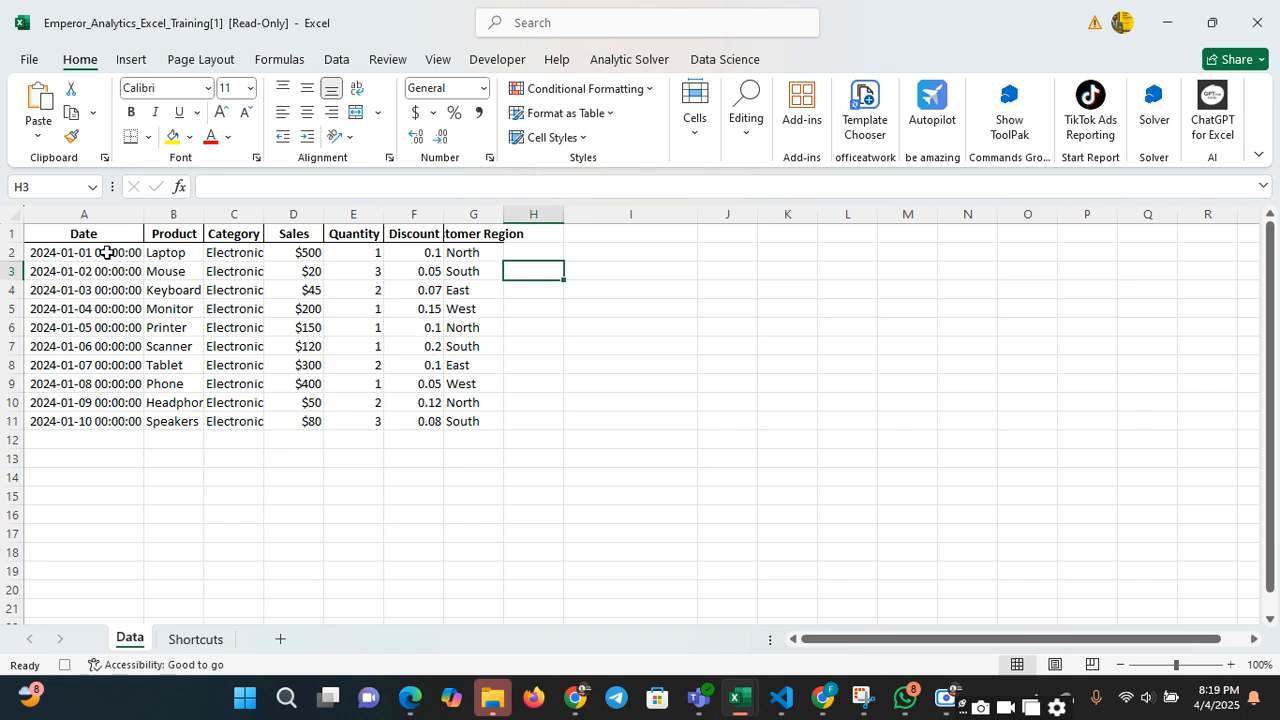
# Format the Discount values in F2:F11 as Percentage with no decimal places
pyautogui.click(320, 257)
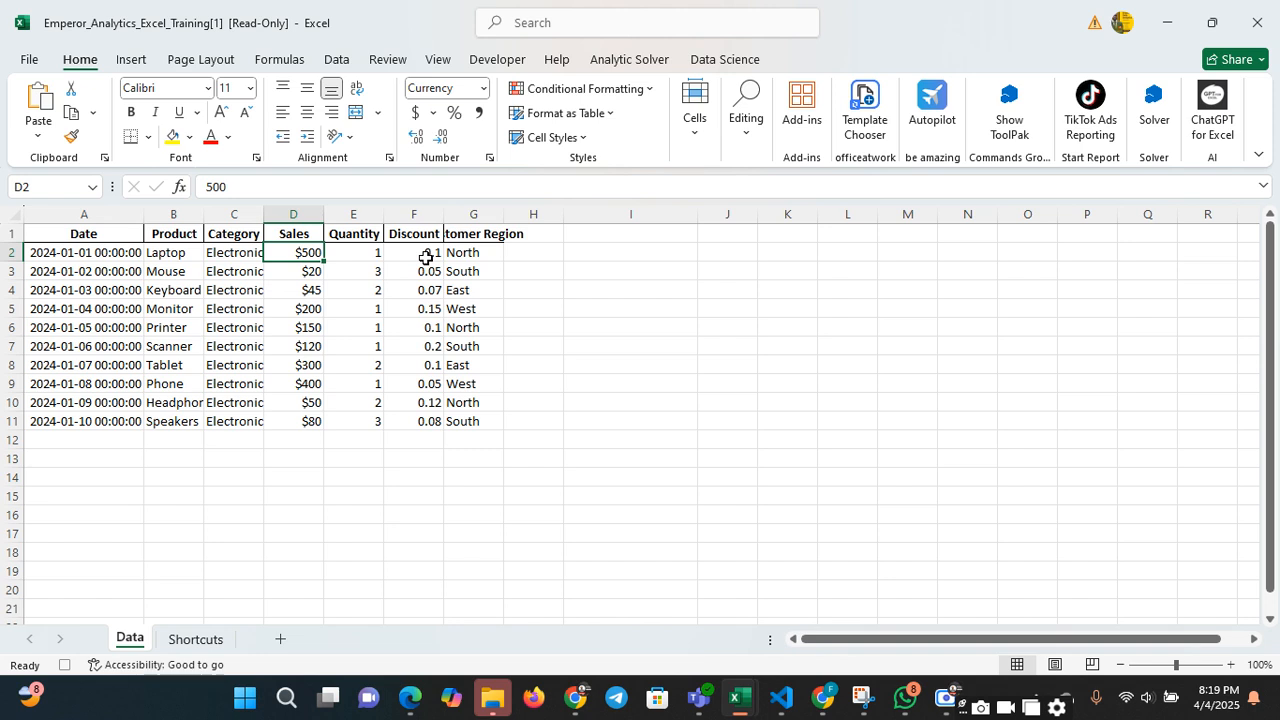
pyautogui.moveTo(426, 257); pyautogui.dragTo(432, 428)
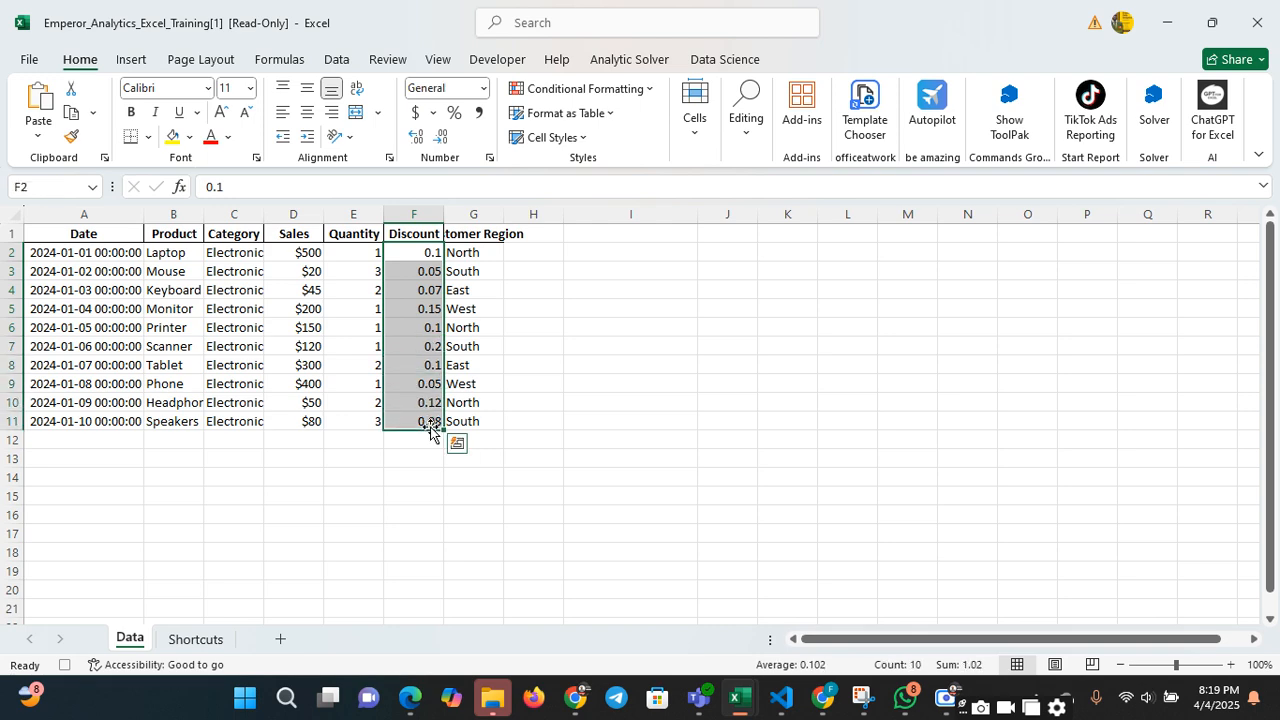
pyautogui.click(481, 89)
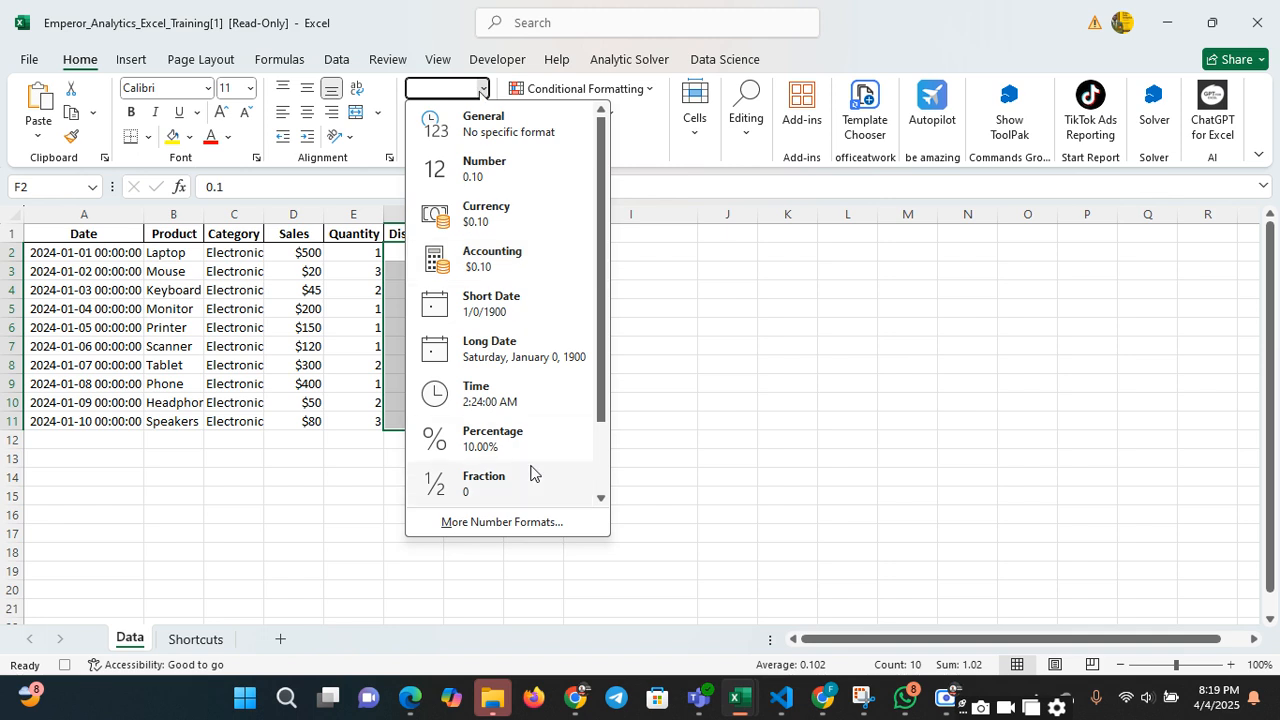
pyautogui.click(514, 436)
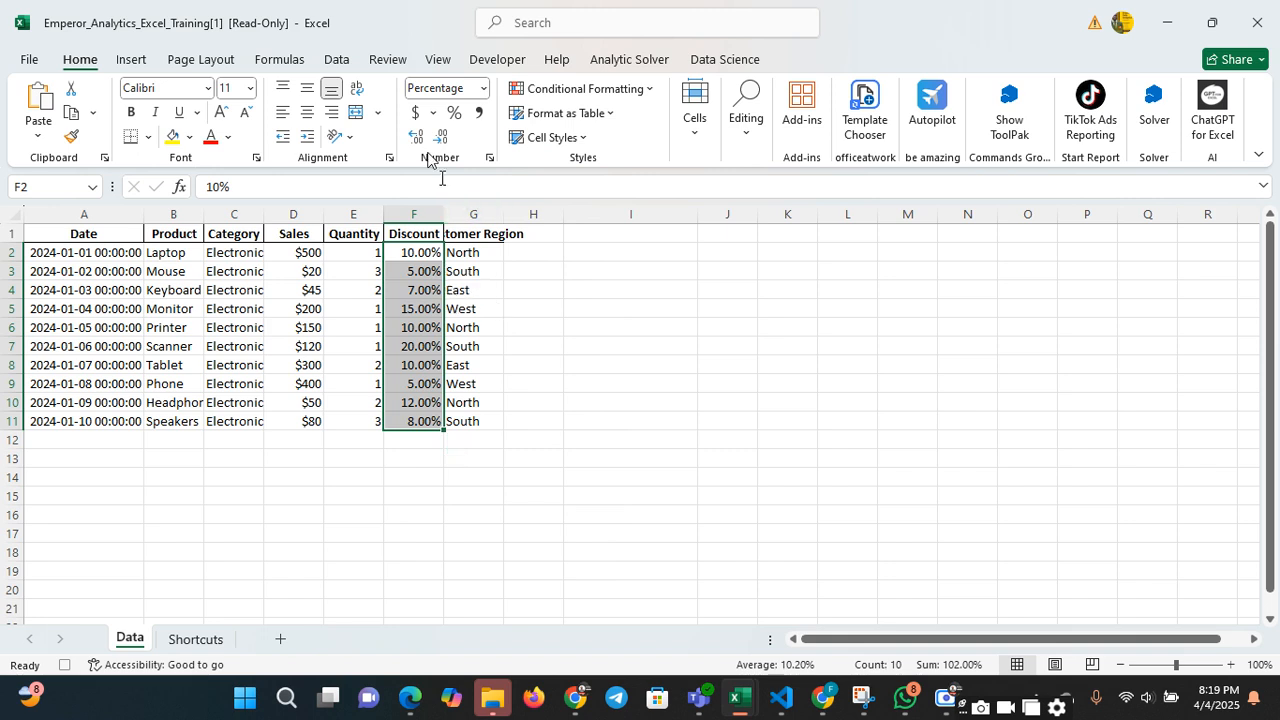
pyautogui.click(484, 88)
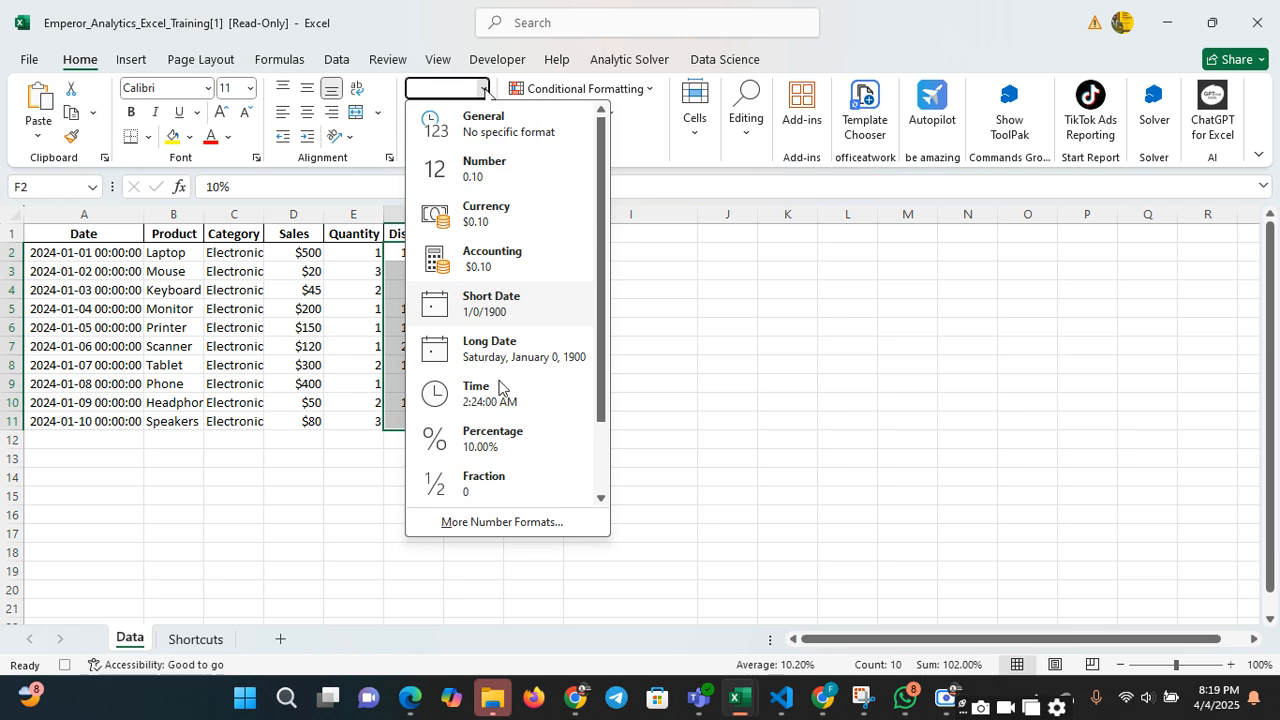
pyautogui.click(502, 445)
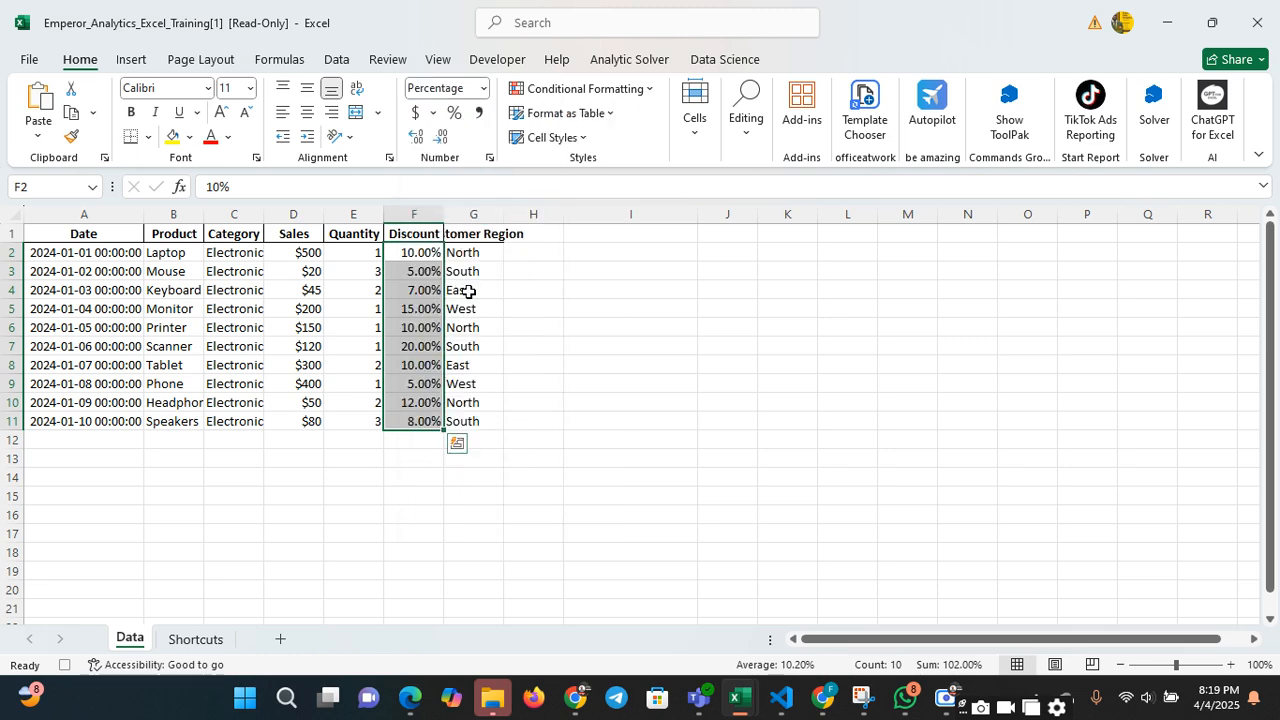
pyautogui.click(441, 136)
pyautogui.click(441, 136)
pyautogui.click(586, 361)
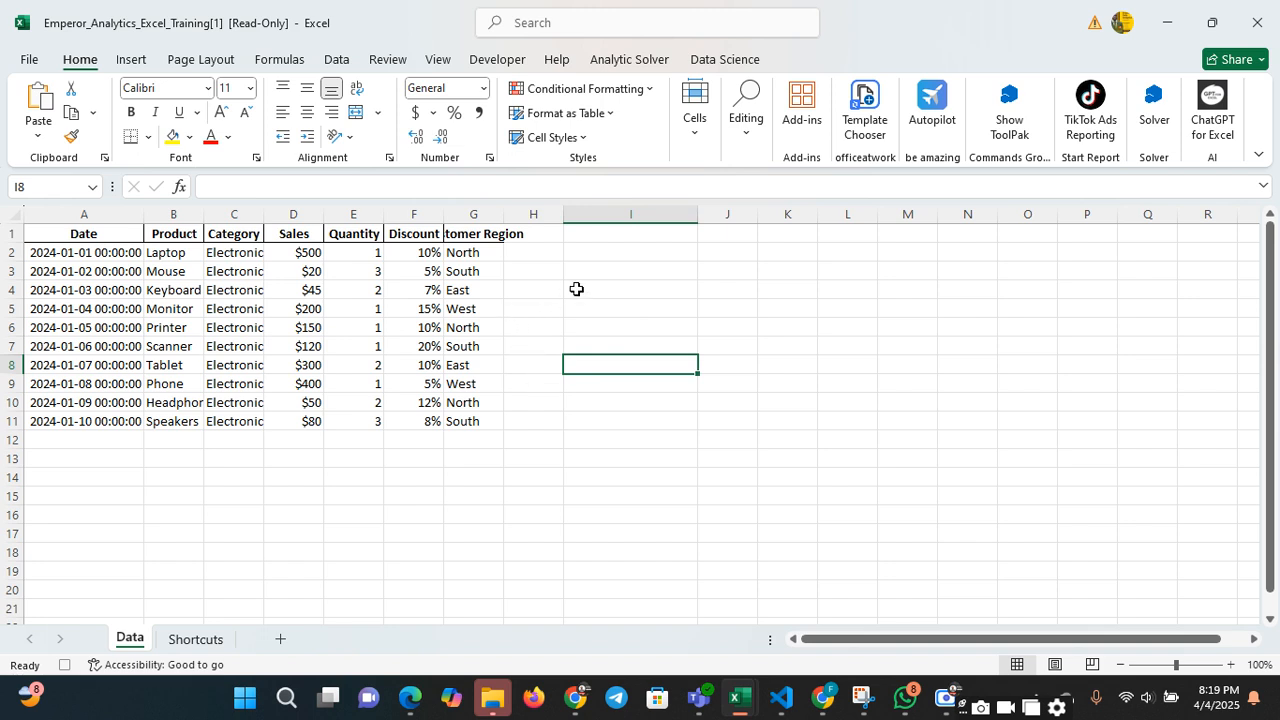
# Enter the heading "Formula" in cell I1
pyautogui.click(641, 243)
pyautogui.click(641, 236)
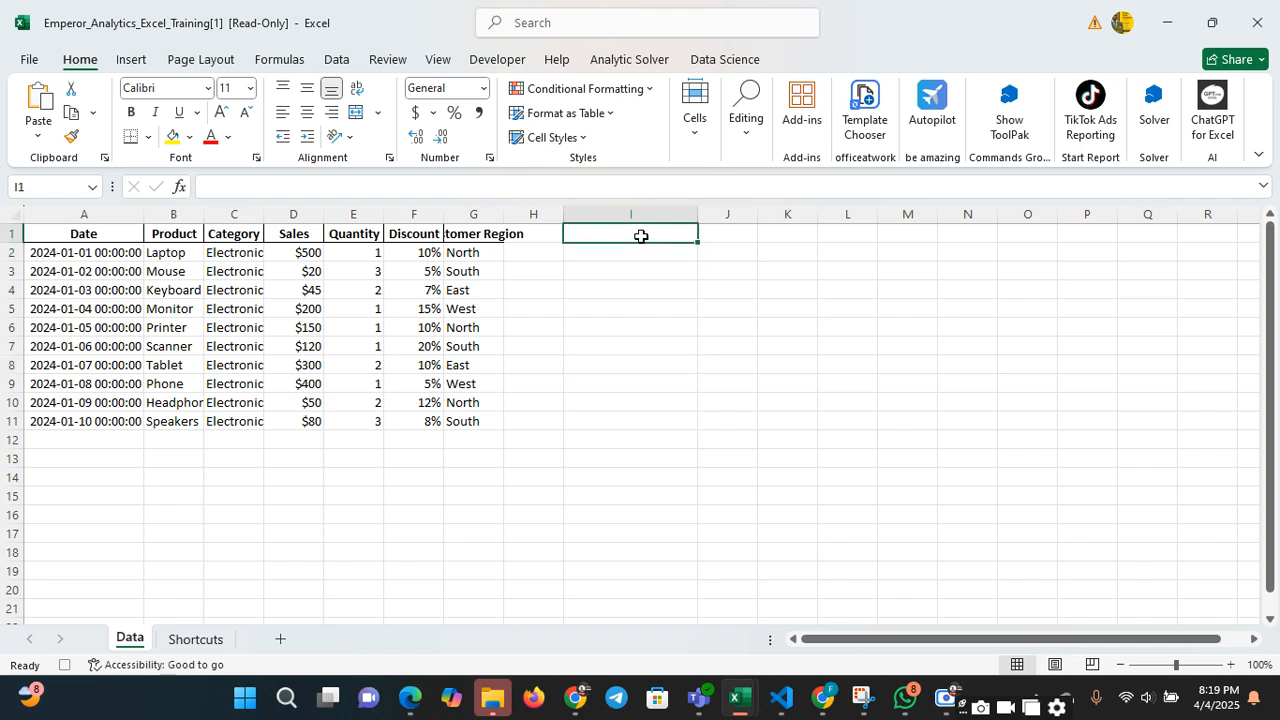
pyautogui.write('For')
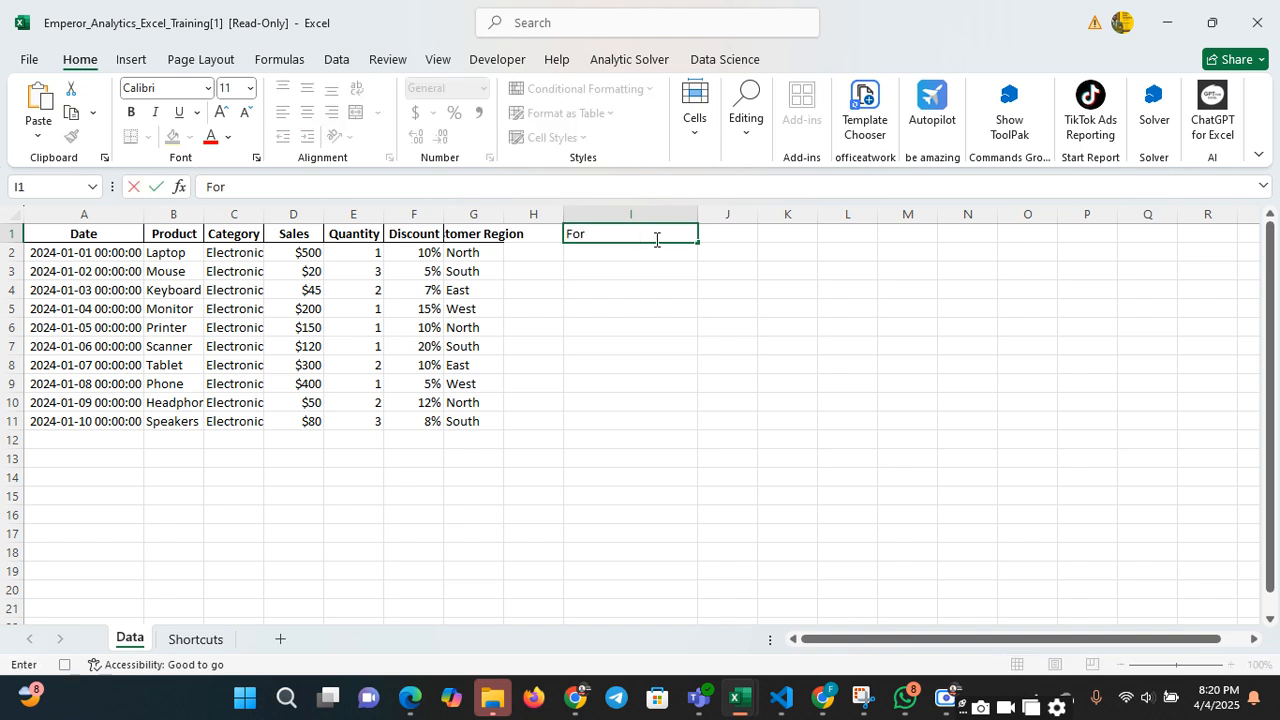
pyautogui.write('mula')
# Enter the label "Total Sales" in cell I2 under the Formula heading
pyautogui.click(658, 254)
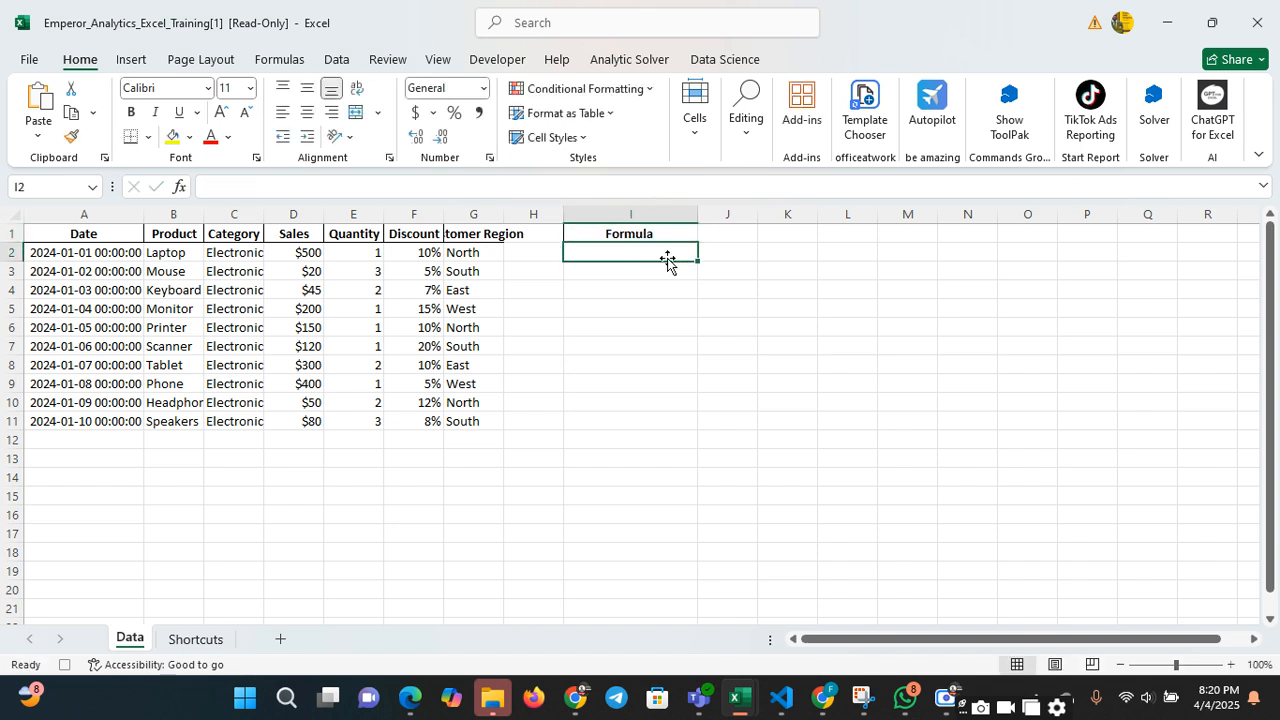
pyautogui.write('T')
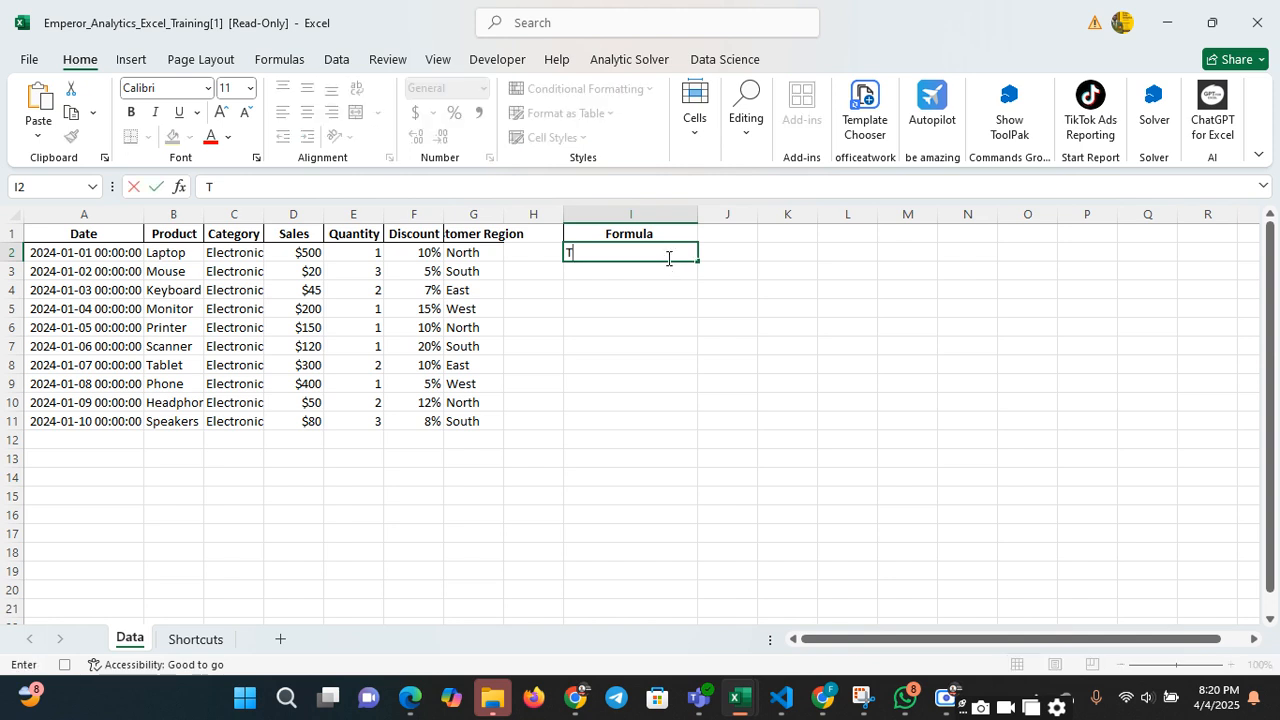
pyautogui.write('otal Sales')
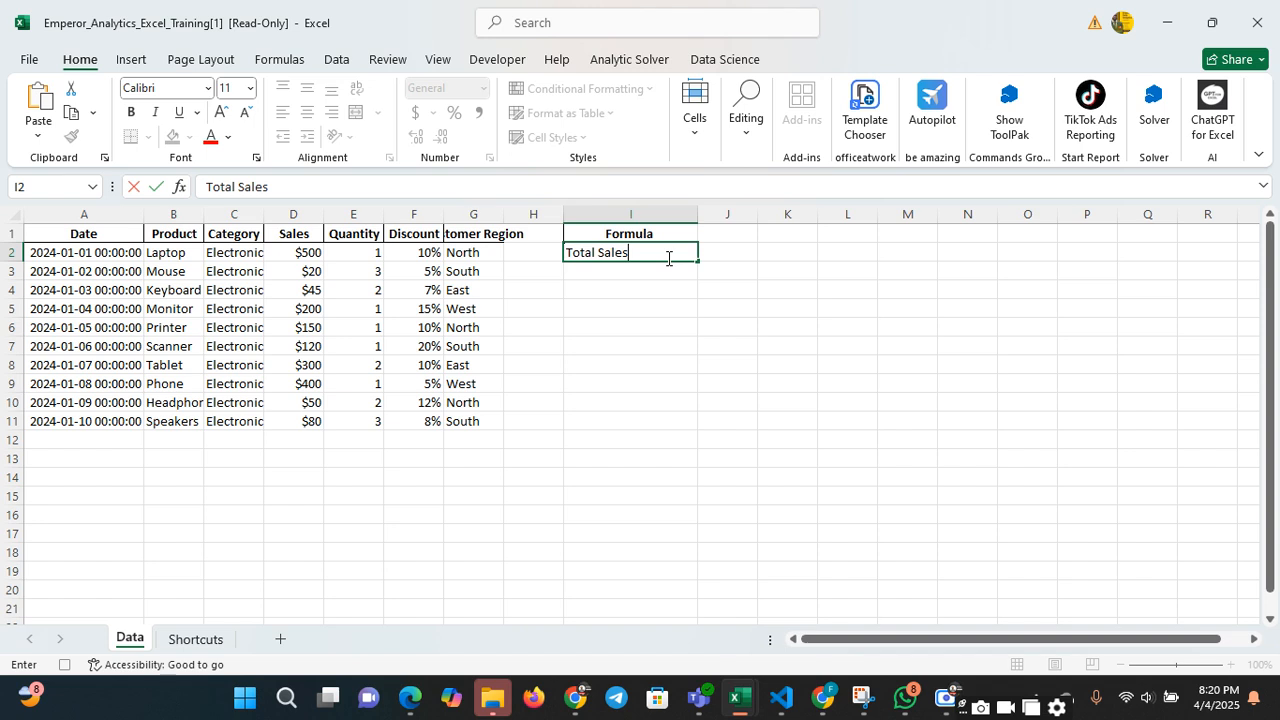
pyautogui.press('Return')
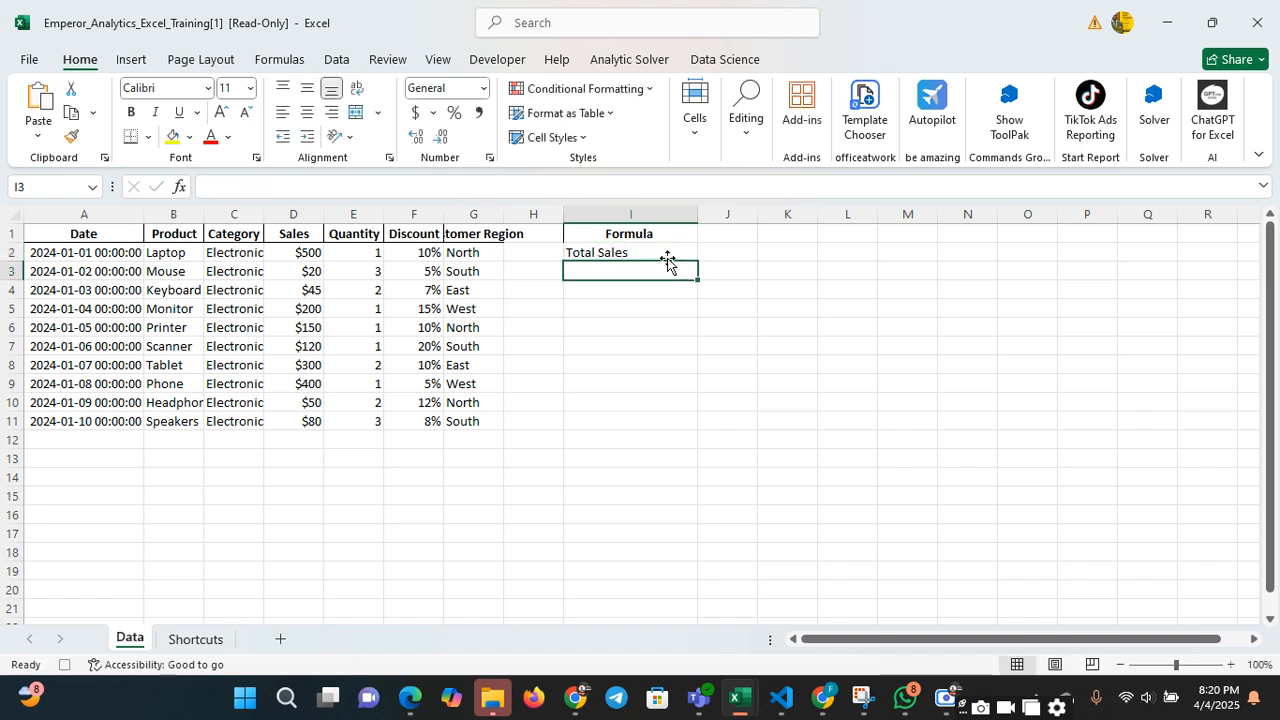
# Enter the label "Average Sales" in cell I3, below Total Sales
pyautogui.write('v')
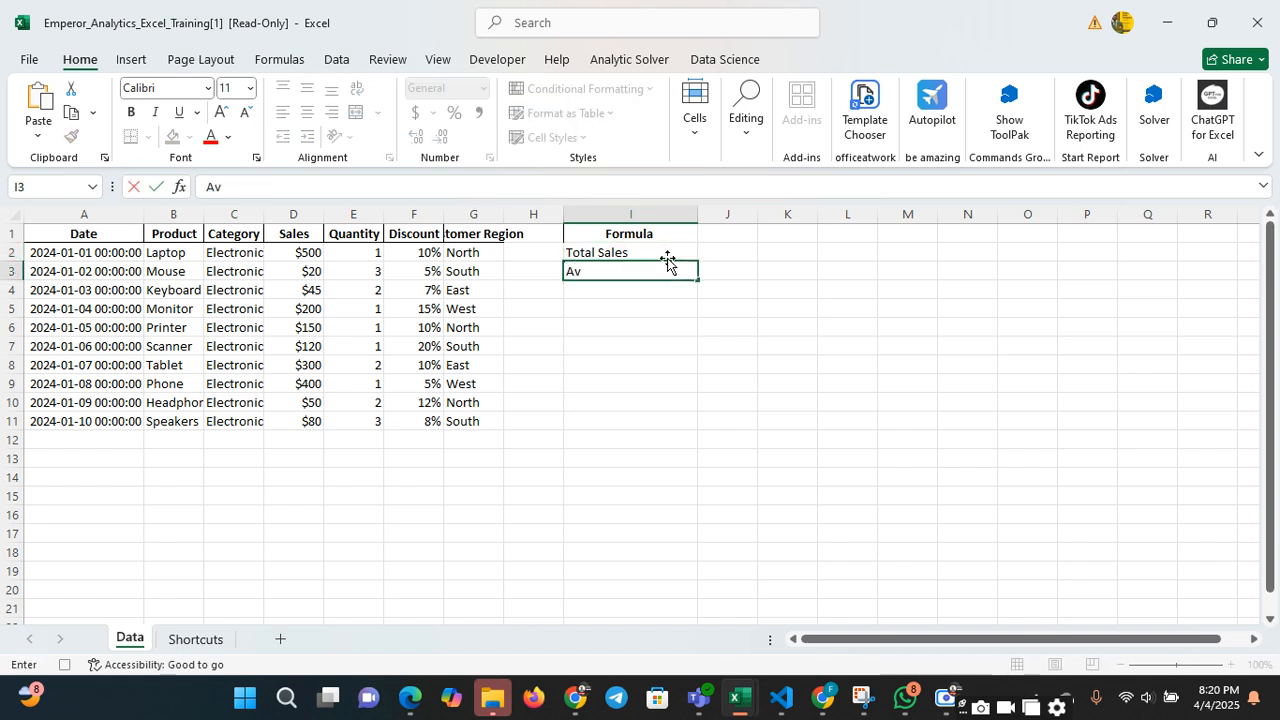
pyautogui.write('erage Sales')
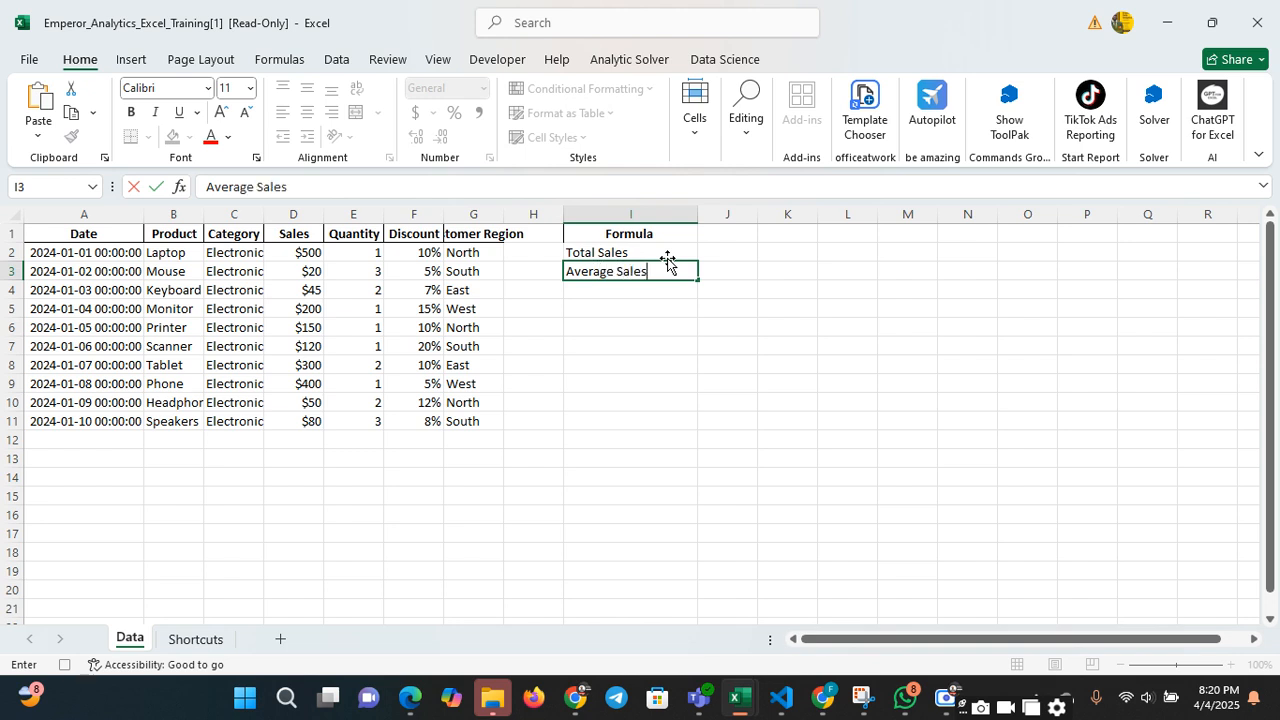
pyautogui.press('Return')
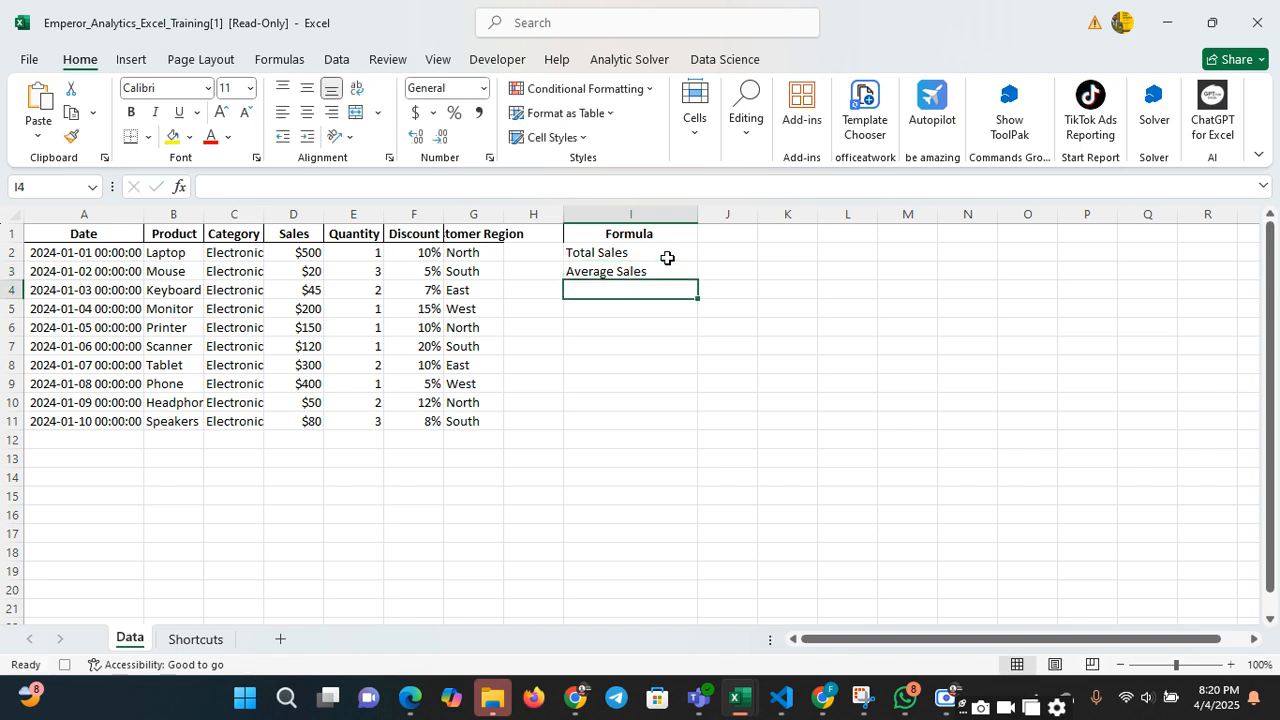
# Enter the label "Total Quantity Sold" in cell I4, below Average Sales
pyautogui.write('Total ')
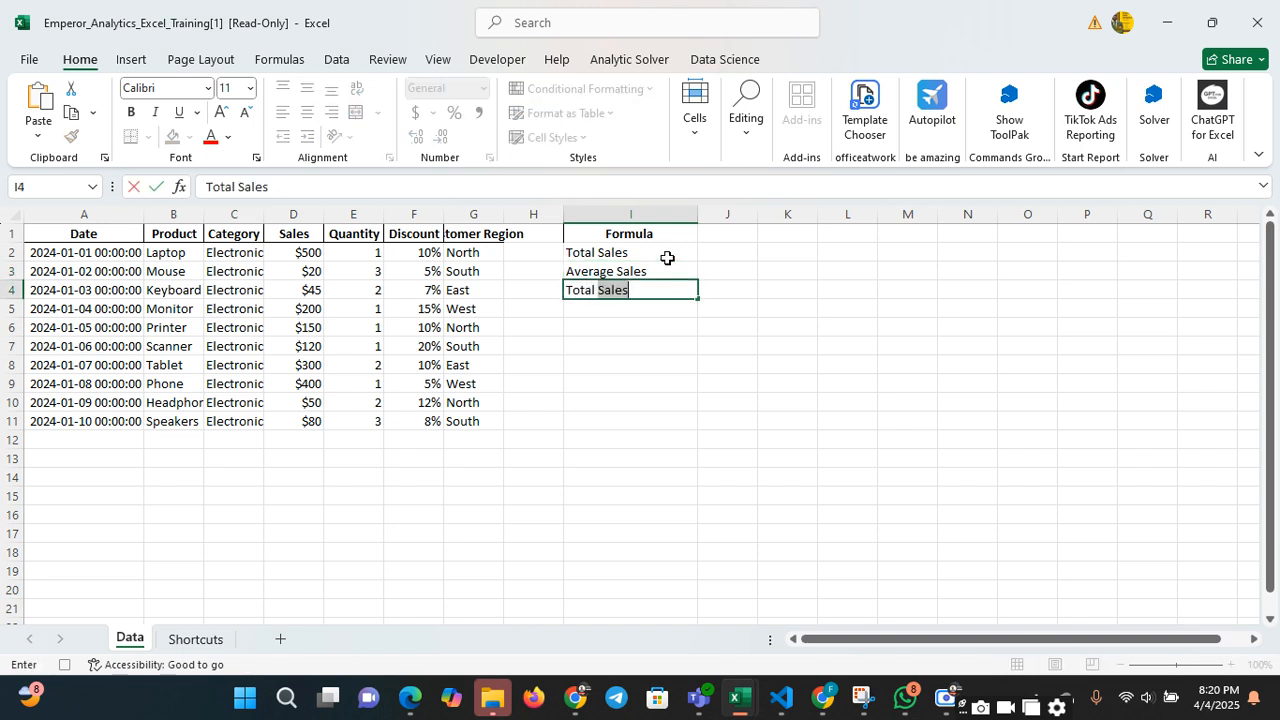
pyautogui.write('Quanti')
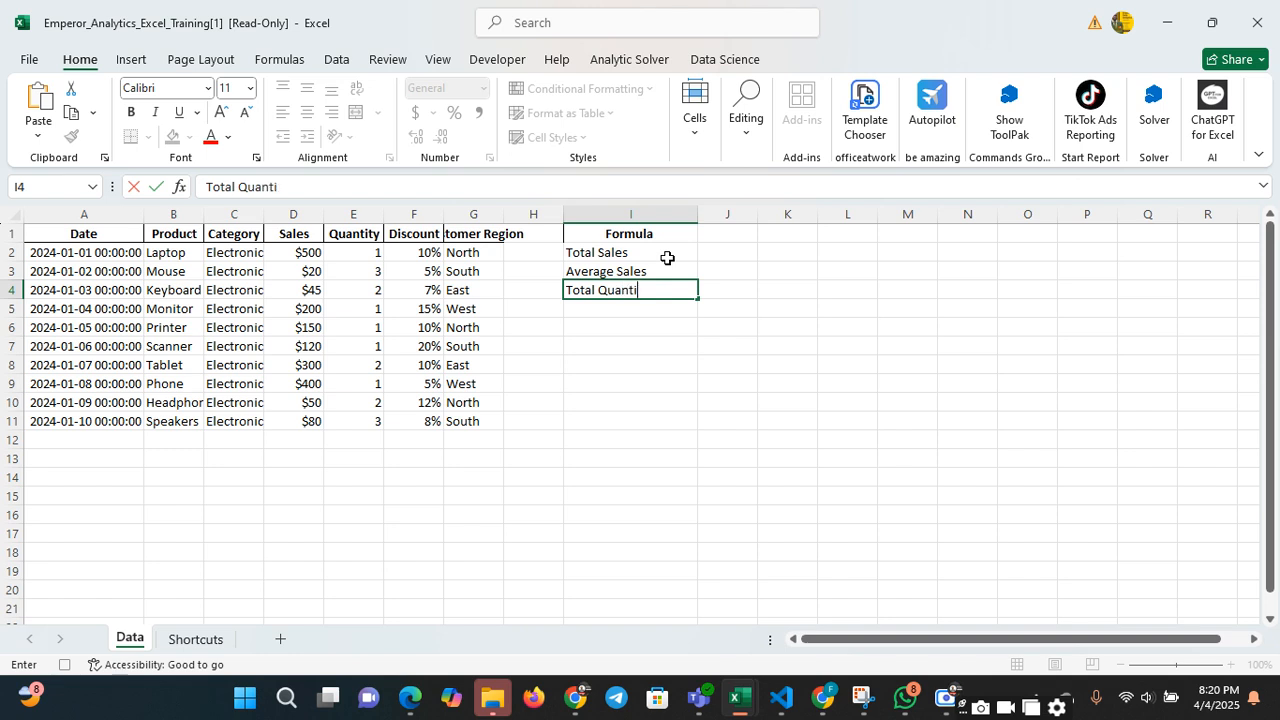
pyautogui.write('ty Sold')
pyautogui.press('Return')
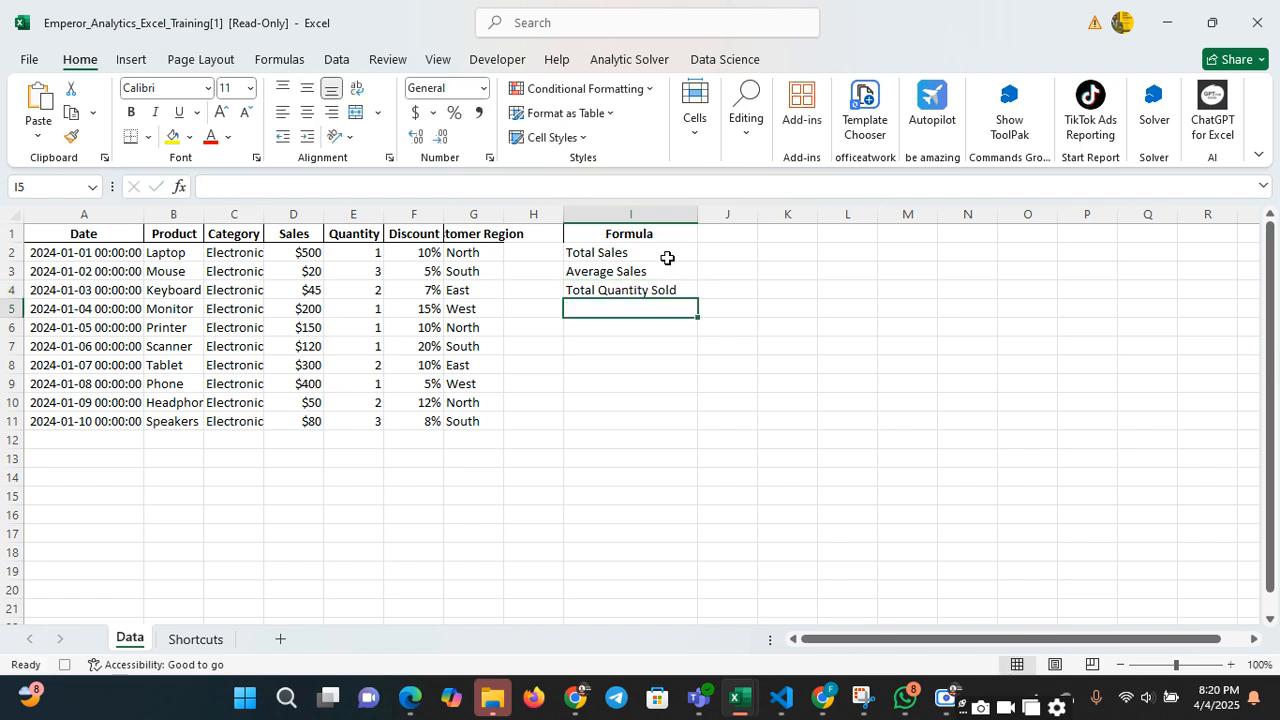
# Enter the label "Maximum Discount" in cell I5, below Total Quantity Sold
pyautogui.write('Mac')
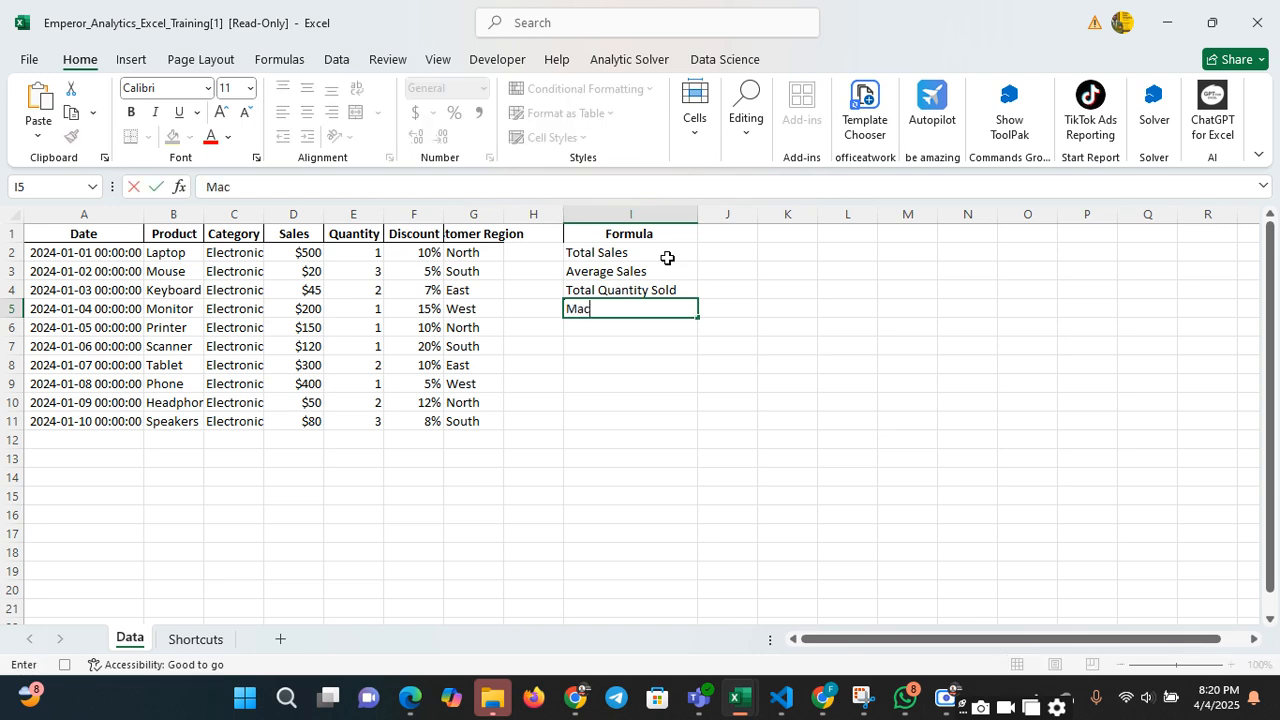
pyautogui.press('BackSpace')
pyautogui.write('ximum Dis')
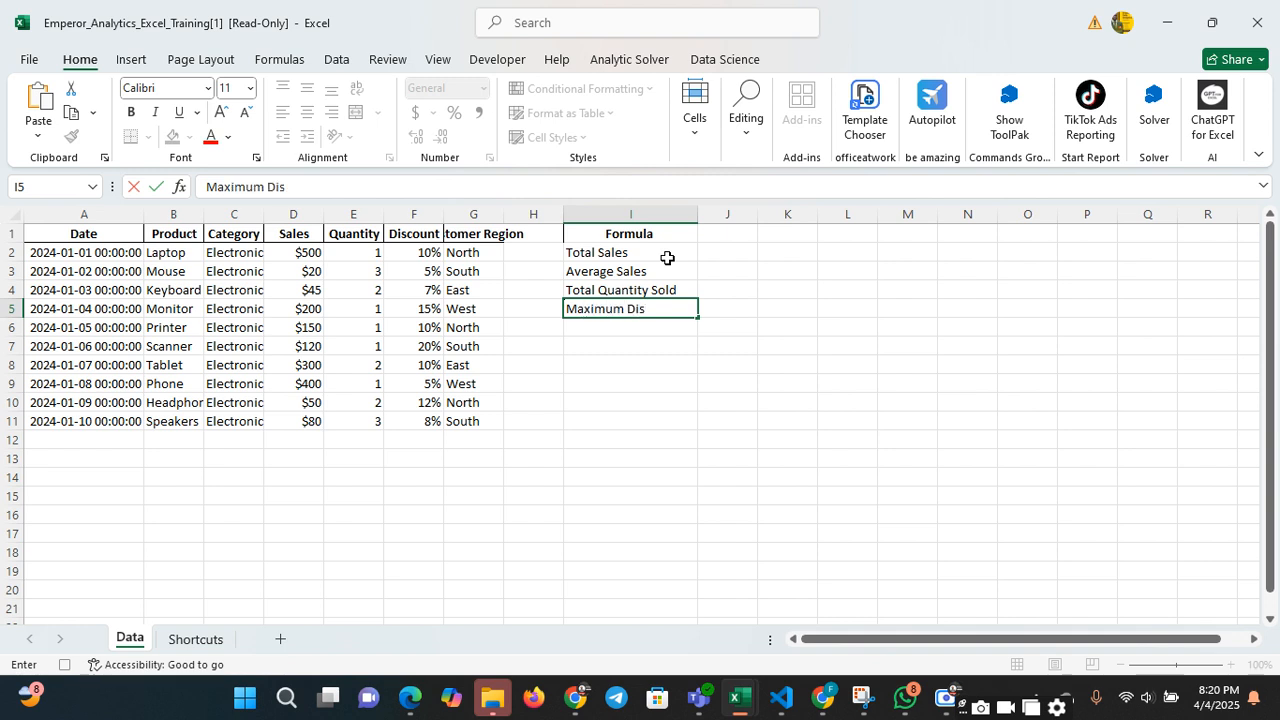
pyautogui.write('count')
pyautogui.press('Return')
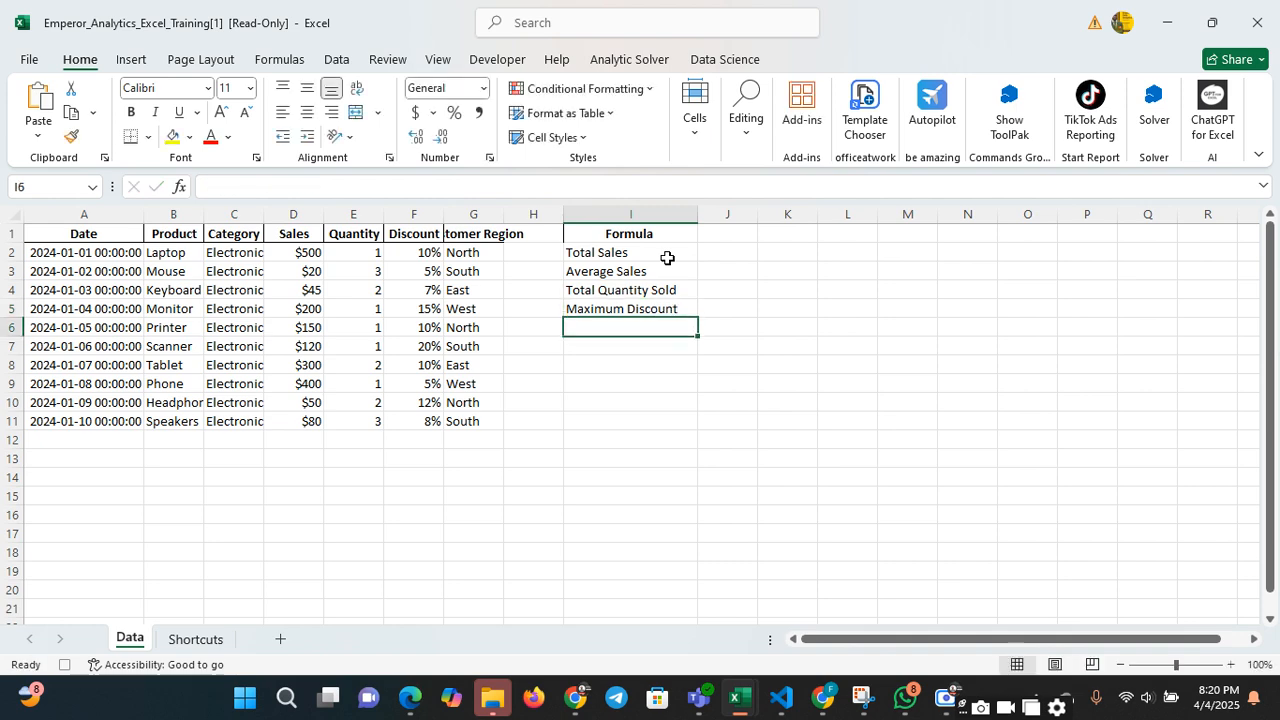
# Enter the label "Minimum Discount" in cell I6, below Maximum Discount
pyautogui.write('Minimum D')
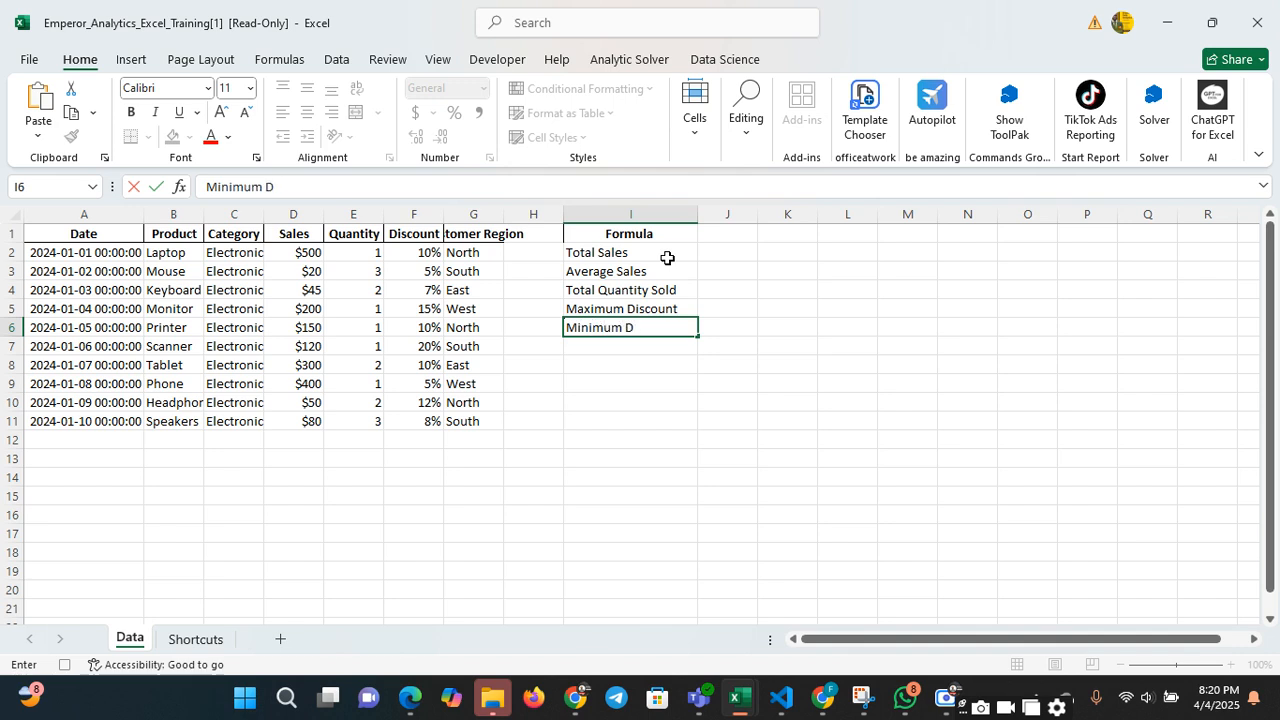
pyautogui.write('iscount')
pyautogui.press('Return')
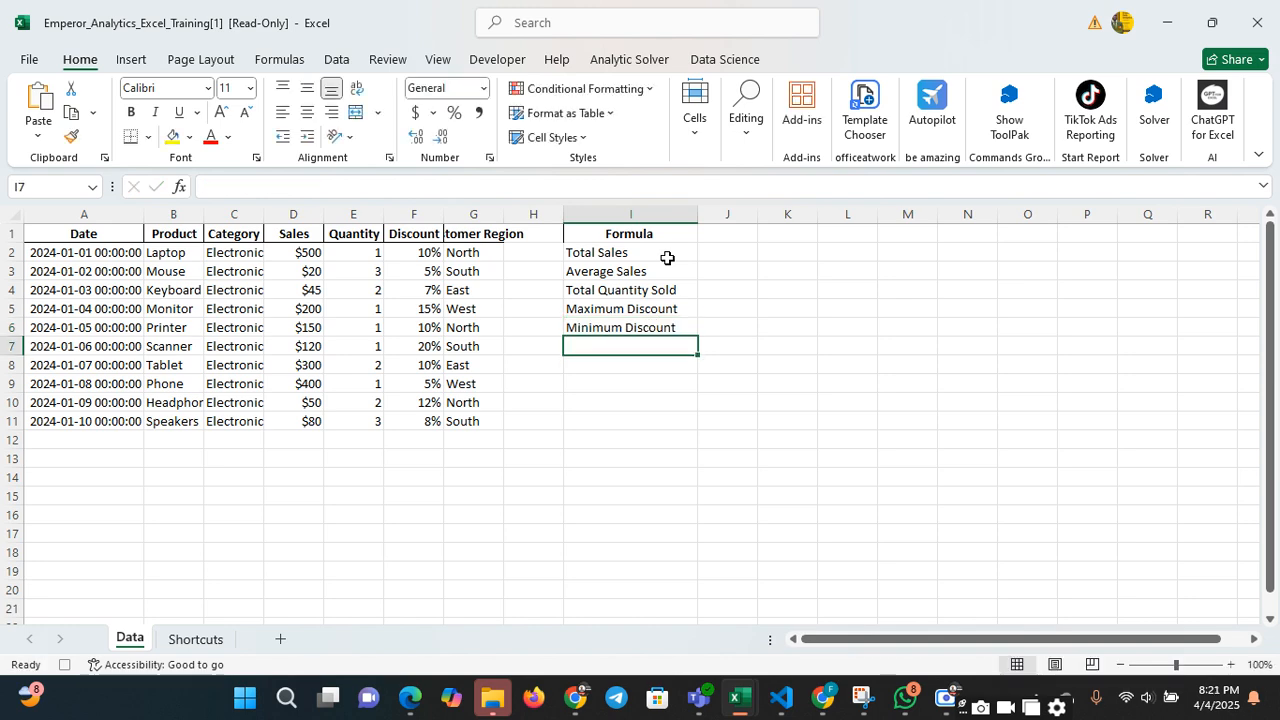
# Make the formula labels in the range I2:I7 bold
pyautogui.moveTo(600, 250); pyautogui.dragTo(611, 342)
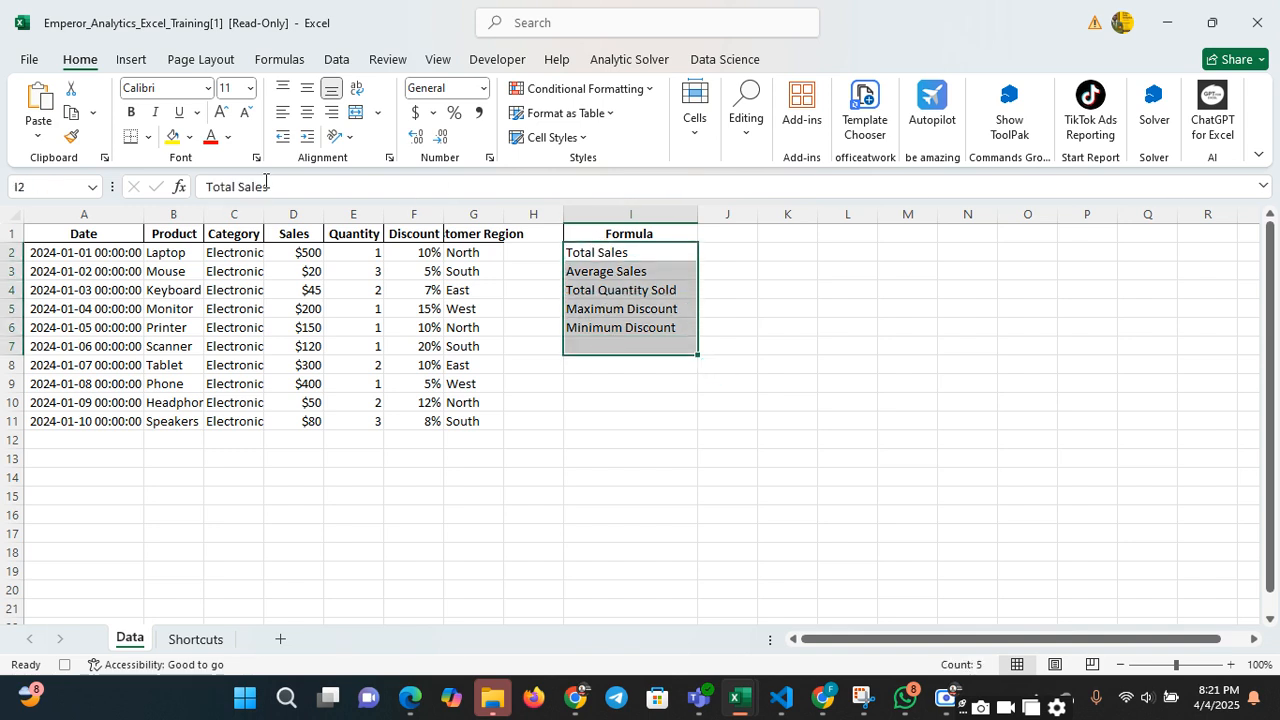
pyautogui.click(130, 116)
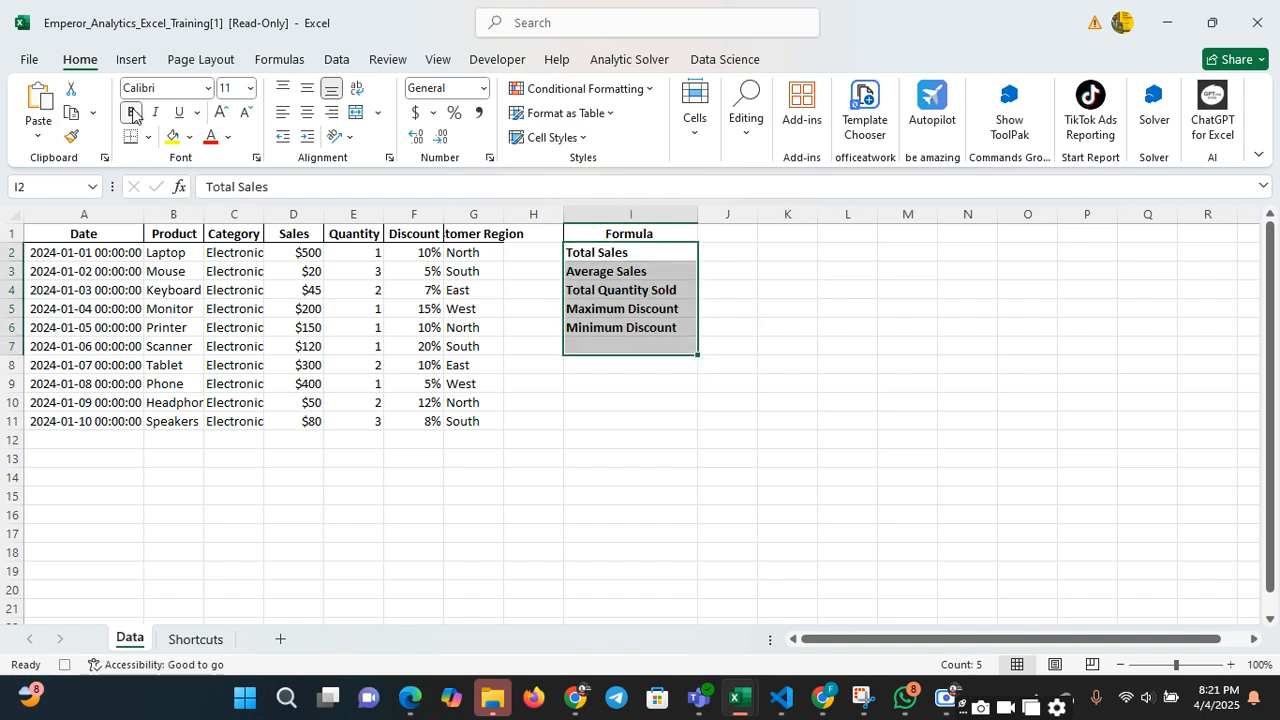
pyautogui.click(722, 250)
pyautogui.click(723, 233)
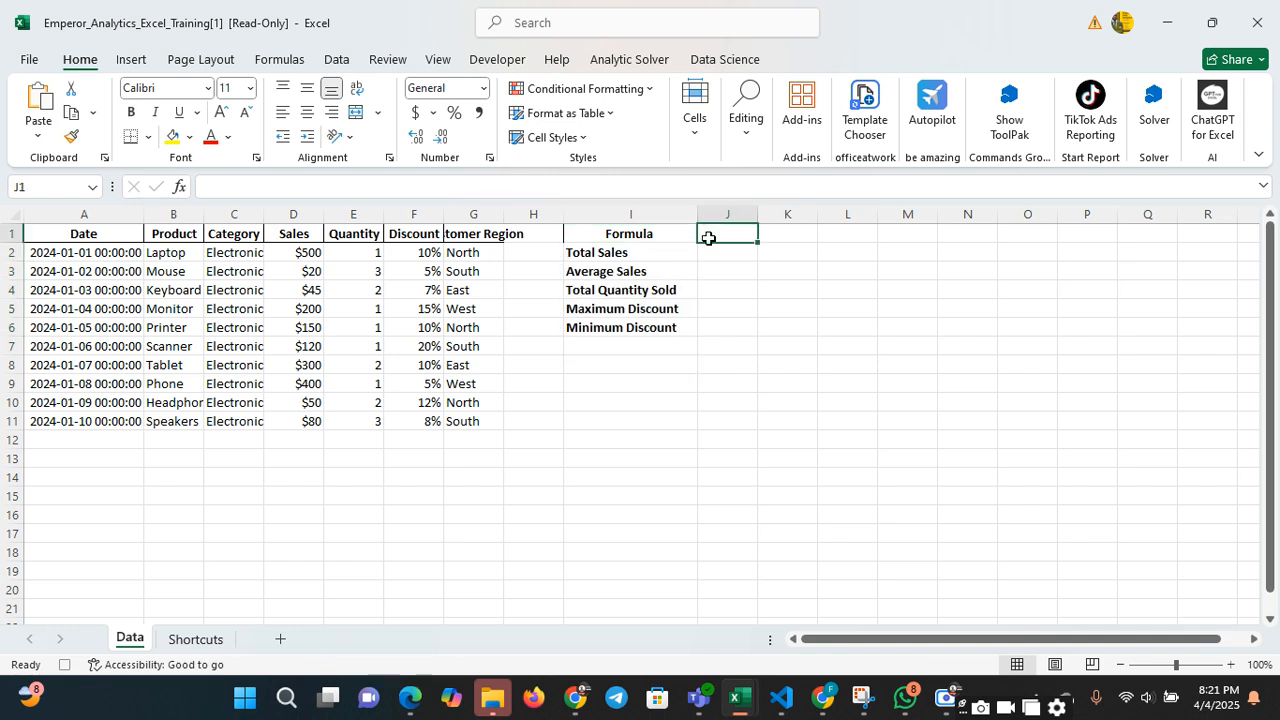
# Widen column J slightly, beside the formula labels
pyautogui.click(727, 254)
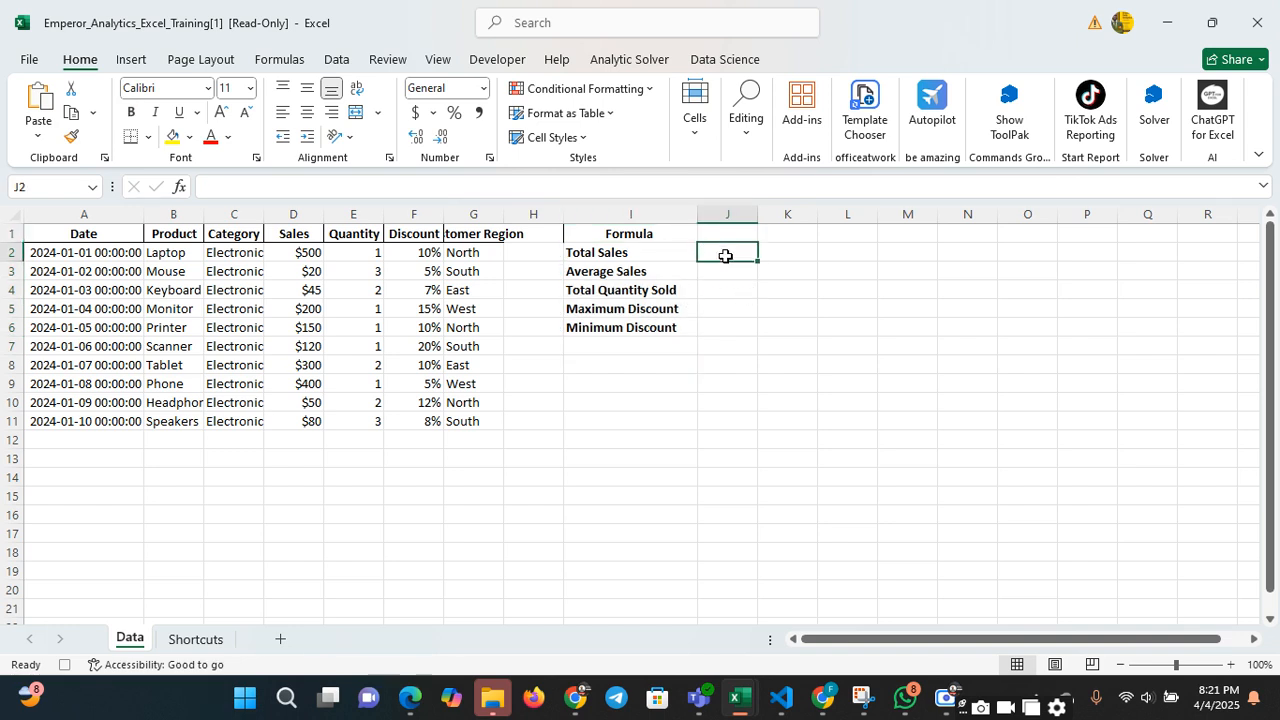
pyautogui.moveTo(757, 217); pyautogui.dragTo(768, 218)
pyautogui.click(761, 288)
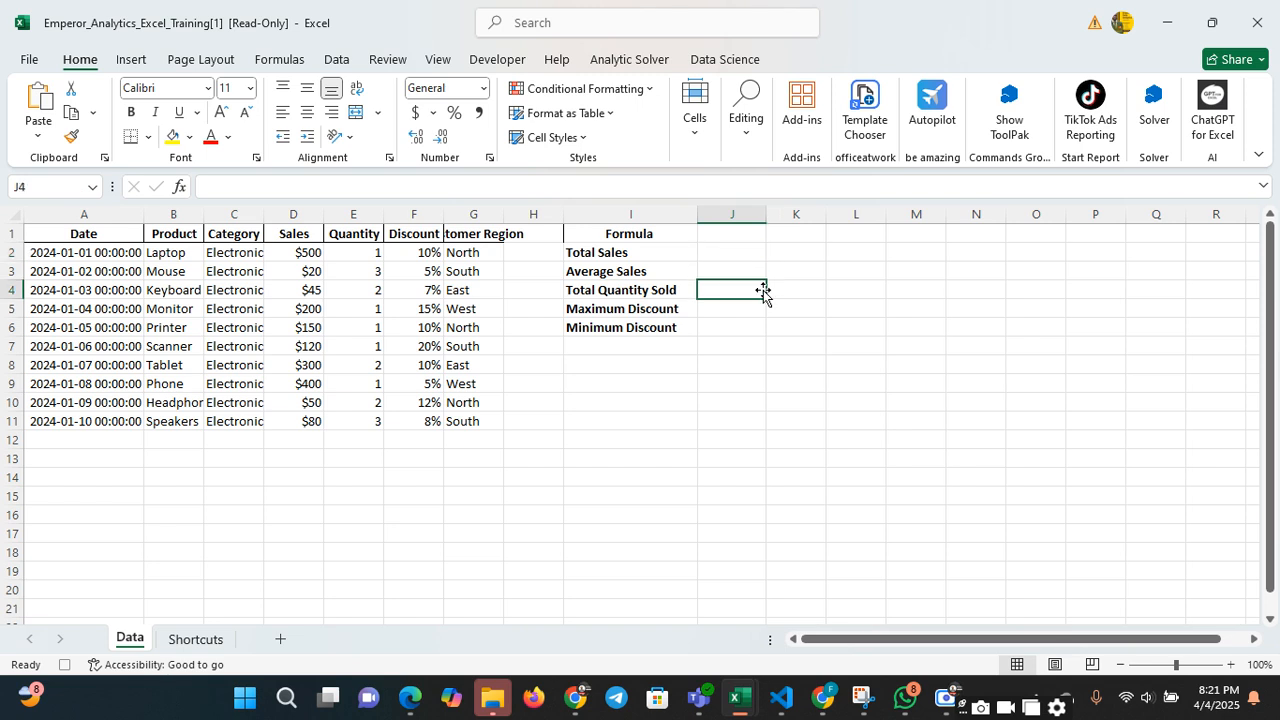
pyautogui.click(754, 256)
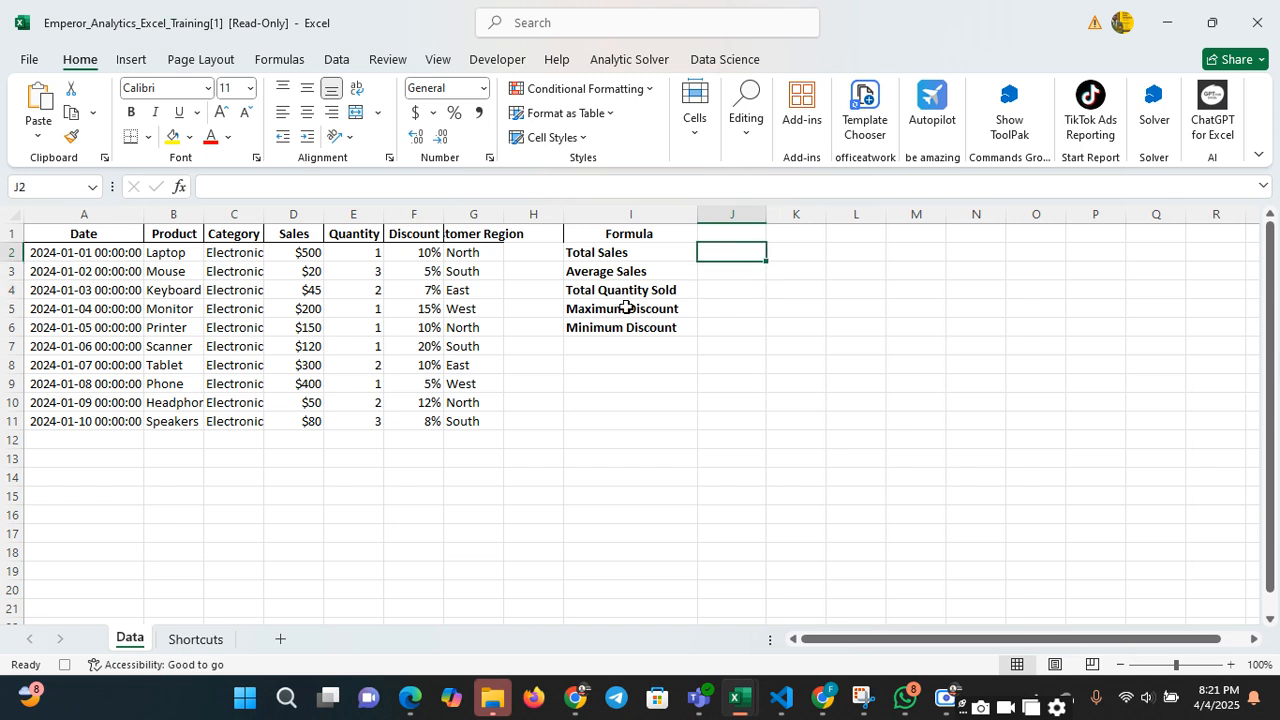
pyautogui.moveTo(612, 250); pyautogui.dragTo(617, 323)
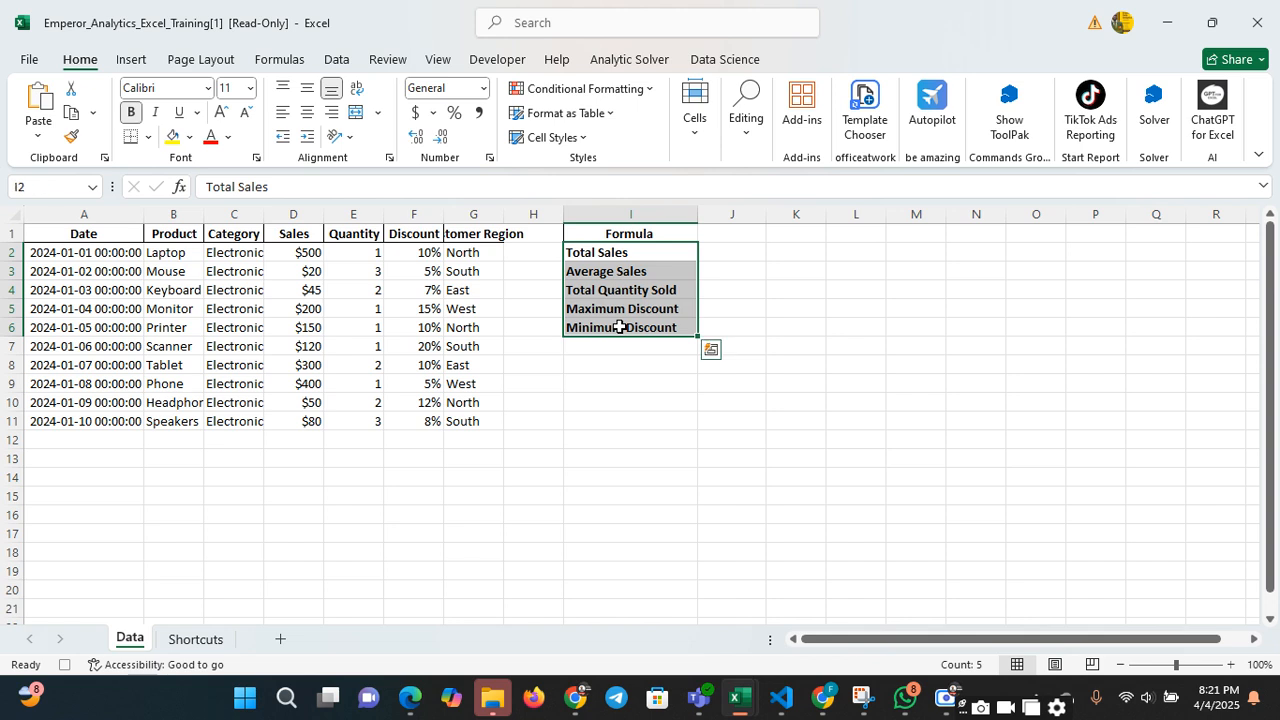
pyautogui.click(731, 313)
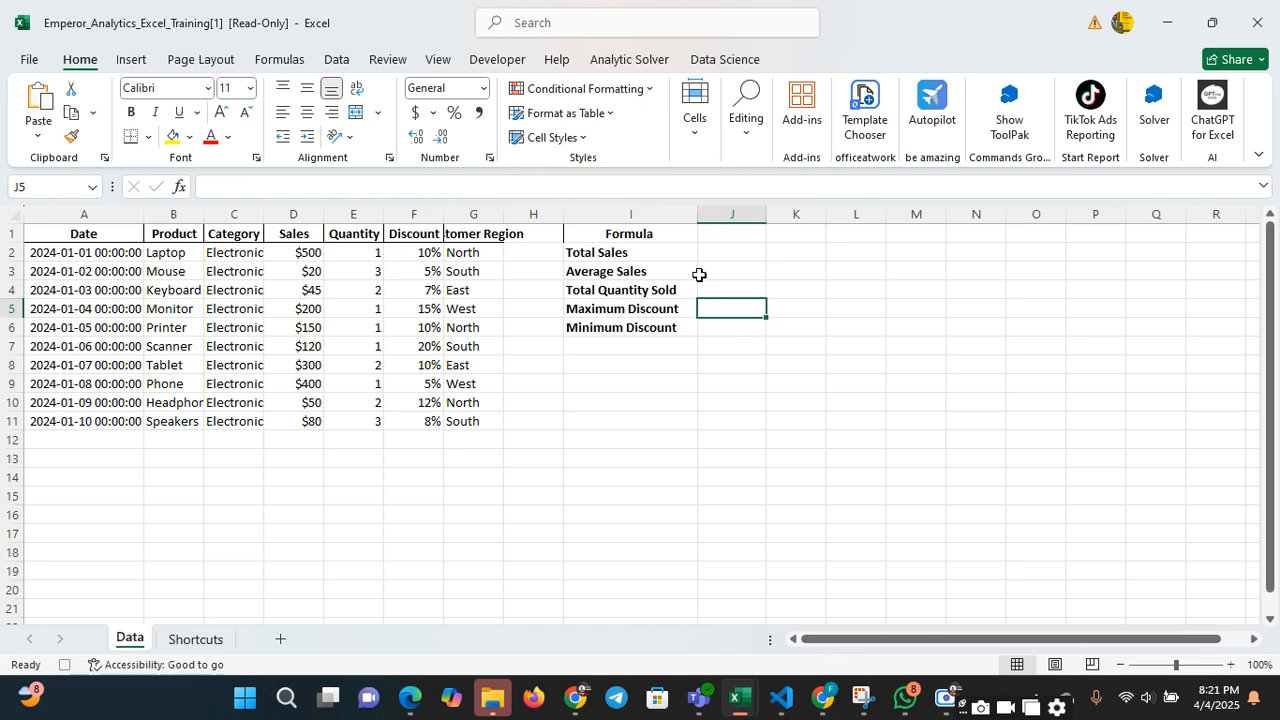
# Calculate Total Sales in cell J2 with the formula =SUM(D5:D11)
pyautogui.click(742, 248)
pyautogui.write('=')
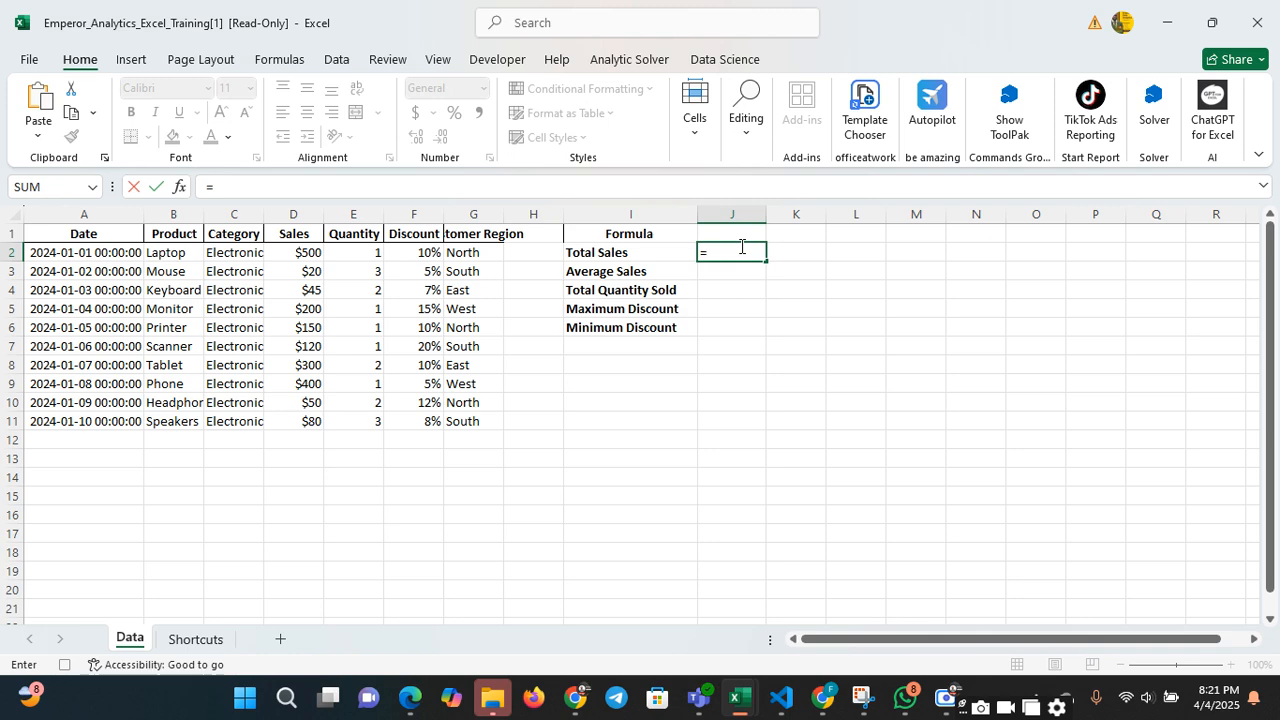
pyautogui.write('s')
pyautogui.press('BackSpace')
pyautogui.write('sum')
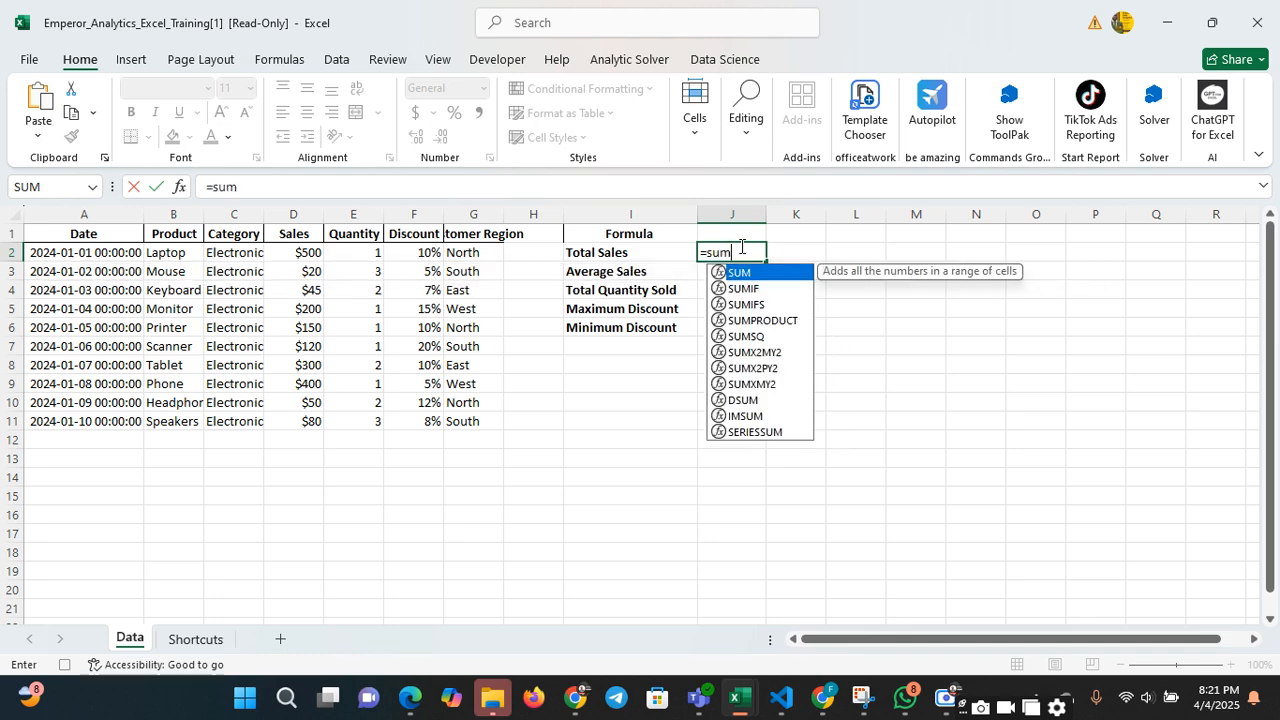
pyautogui.write('(')
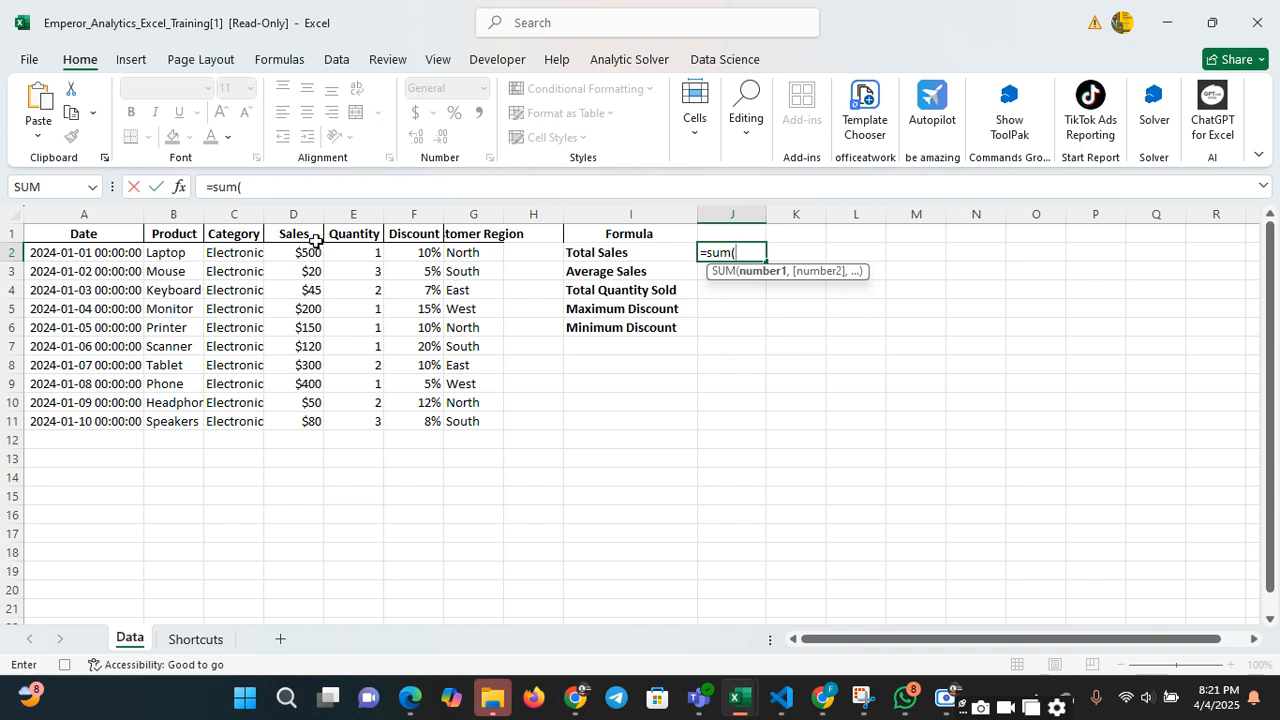
pyautogui.moveTo(307, 252); pyautogui.dragTo(310, 417)
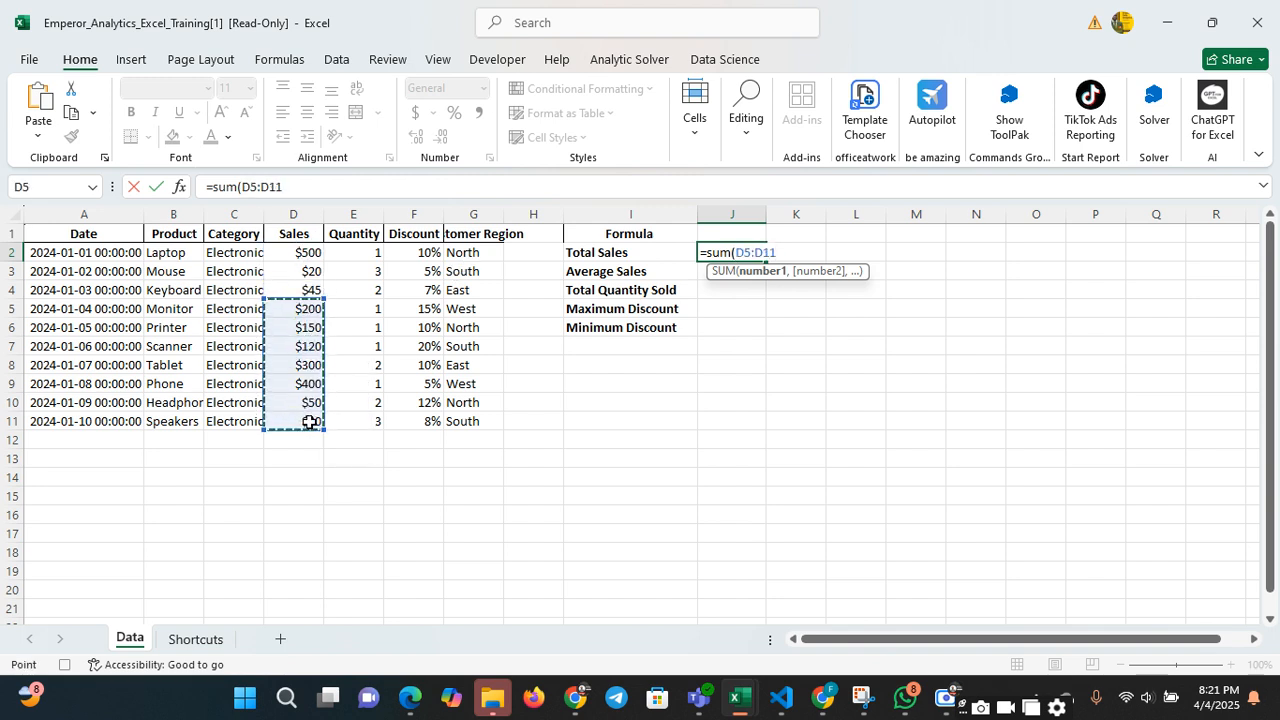
pyautogui.write(')')
pyautogui.press('Return')
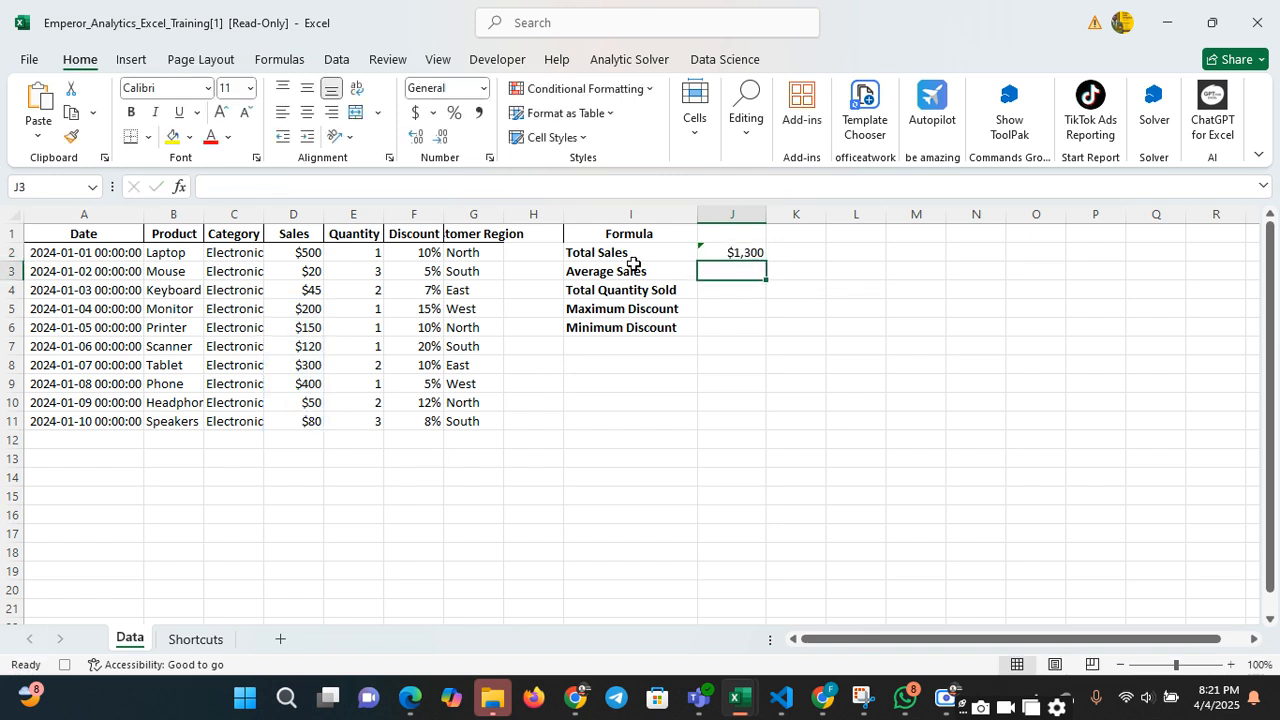
pyautogui.click(728, 252)
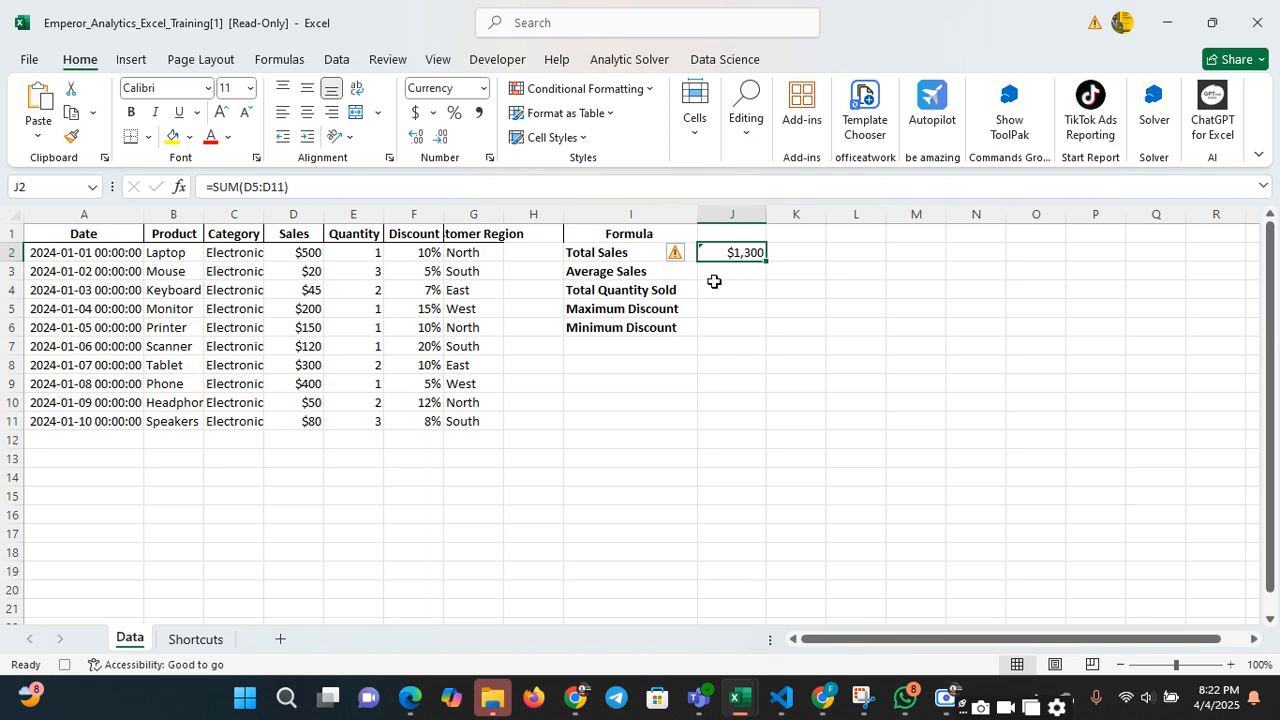
# Calculate Average Sales in cell J3 with the AVERAGE function over the Sales values D2:D11
pyautogui.click(752, 273)
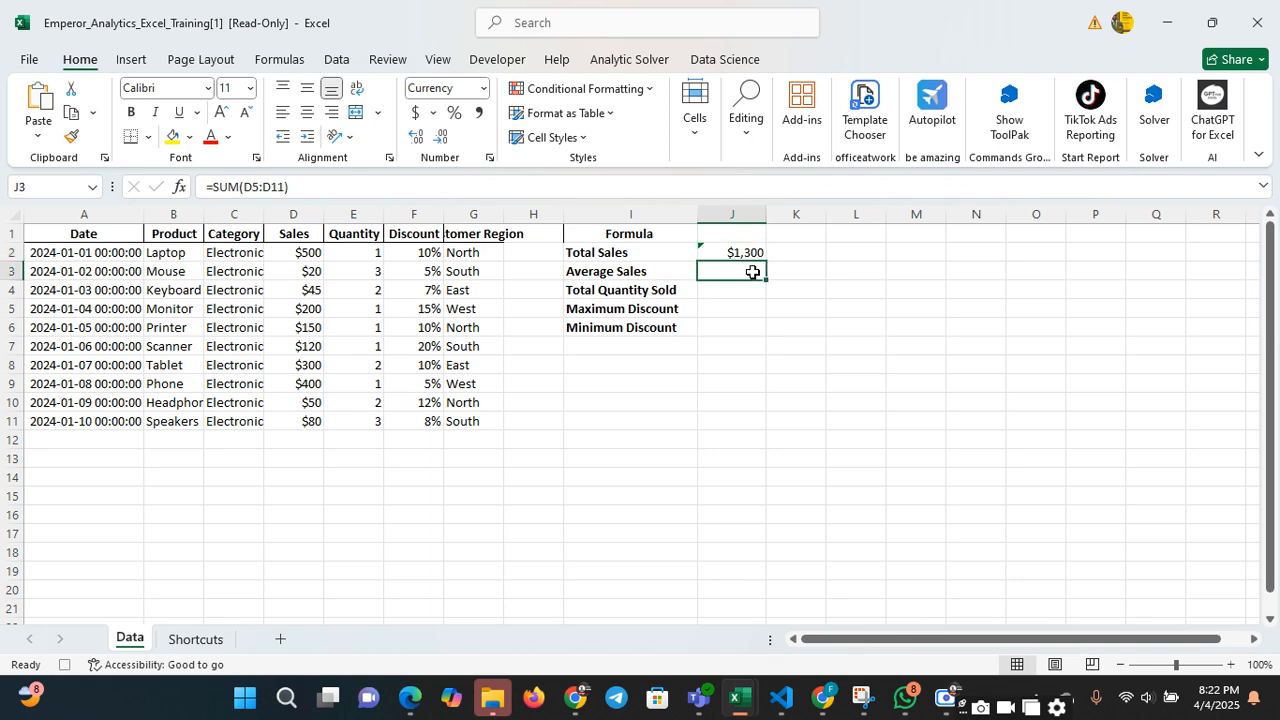
pyautogui.rightClick(752, 273)
pyautogui.click(706, 291)
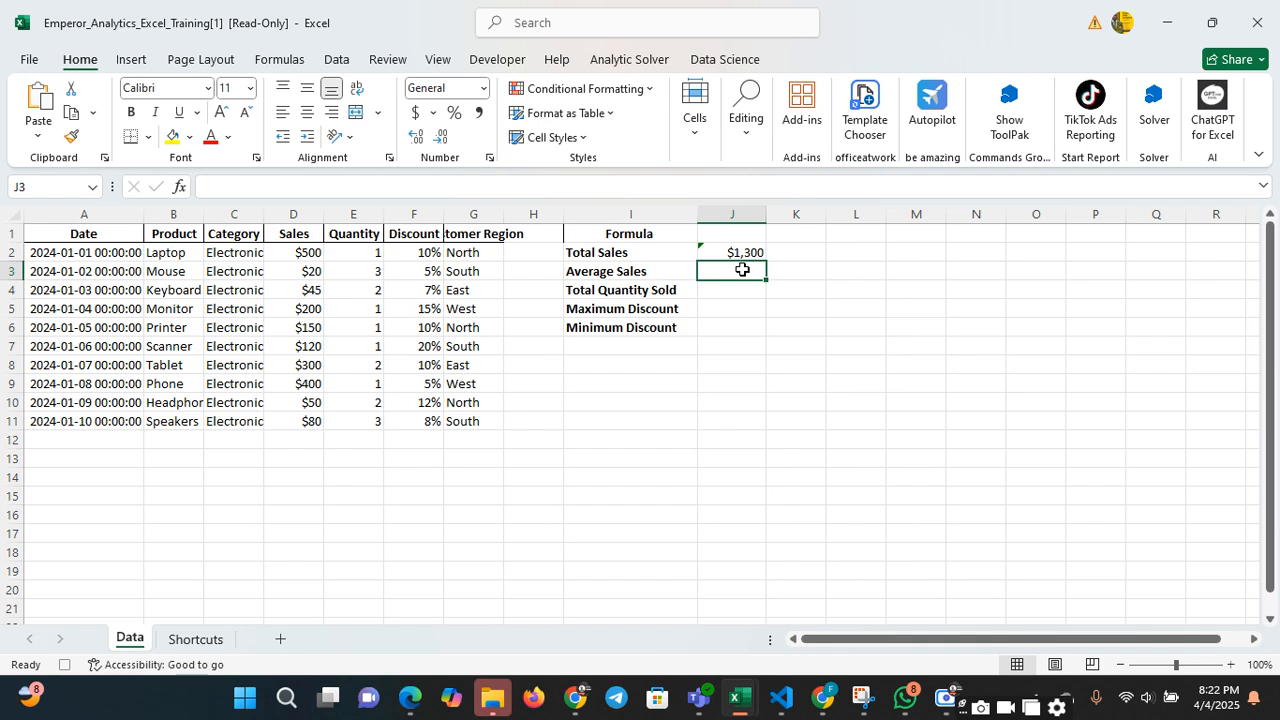
pyautogui.write('=')
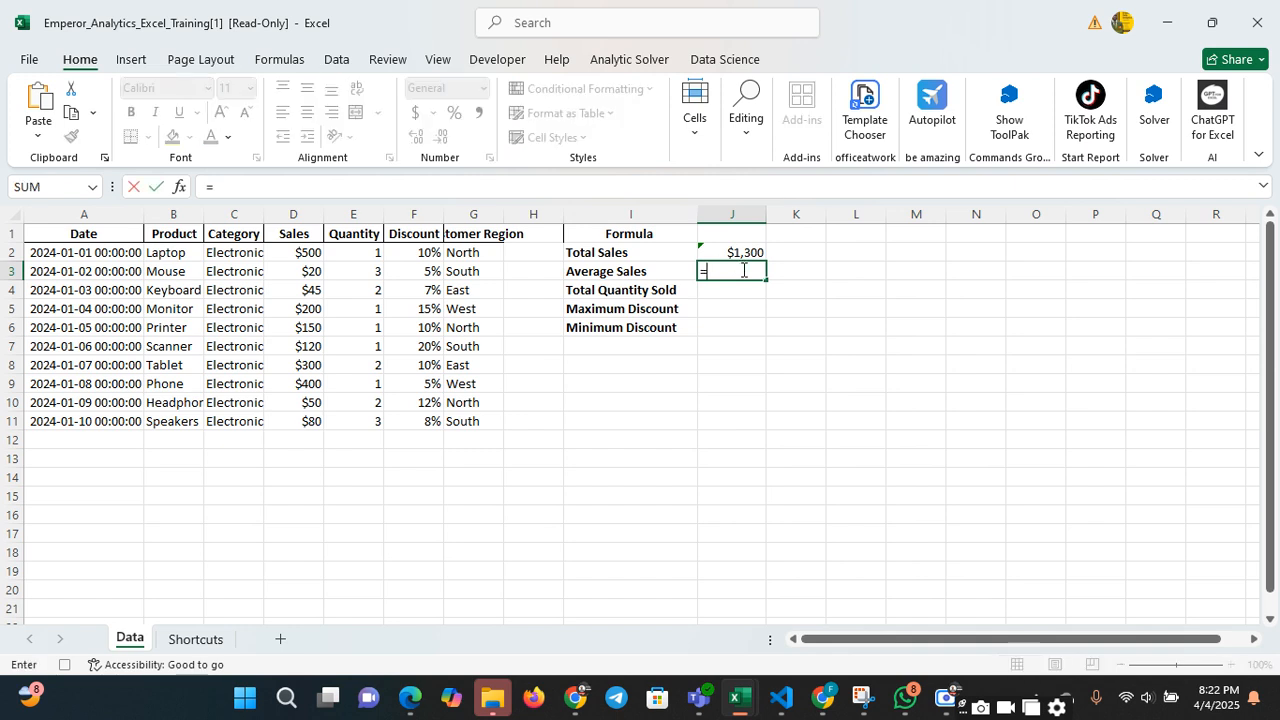
pyautogui.write('ave')
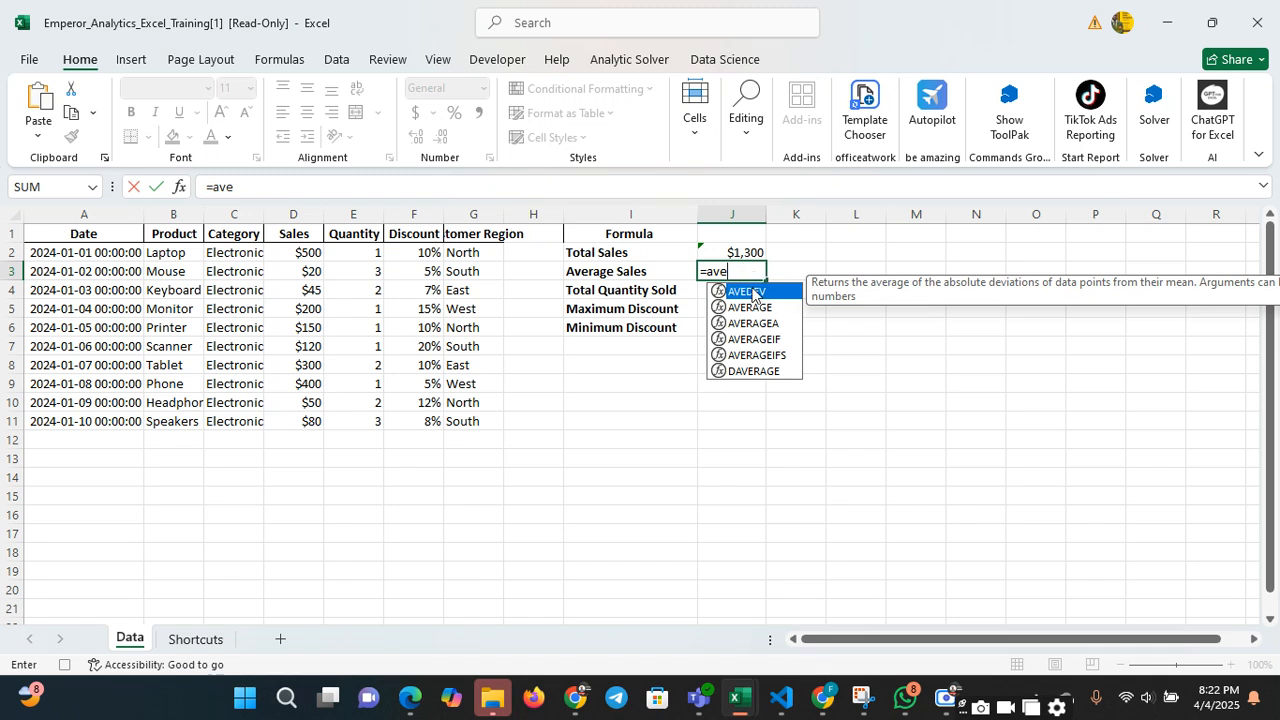
pyautogui.doubleClick(754, 313)
pyautogui.click(754, 313)
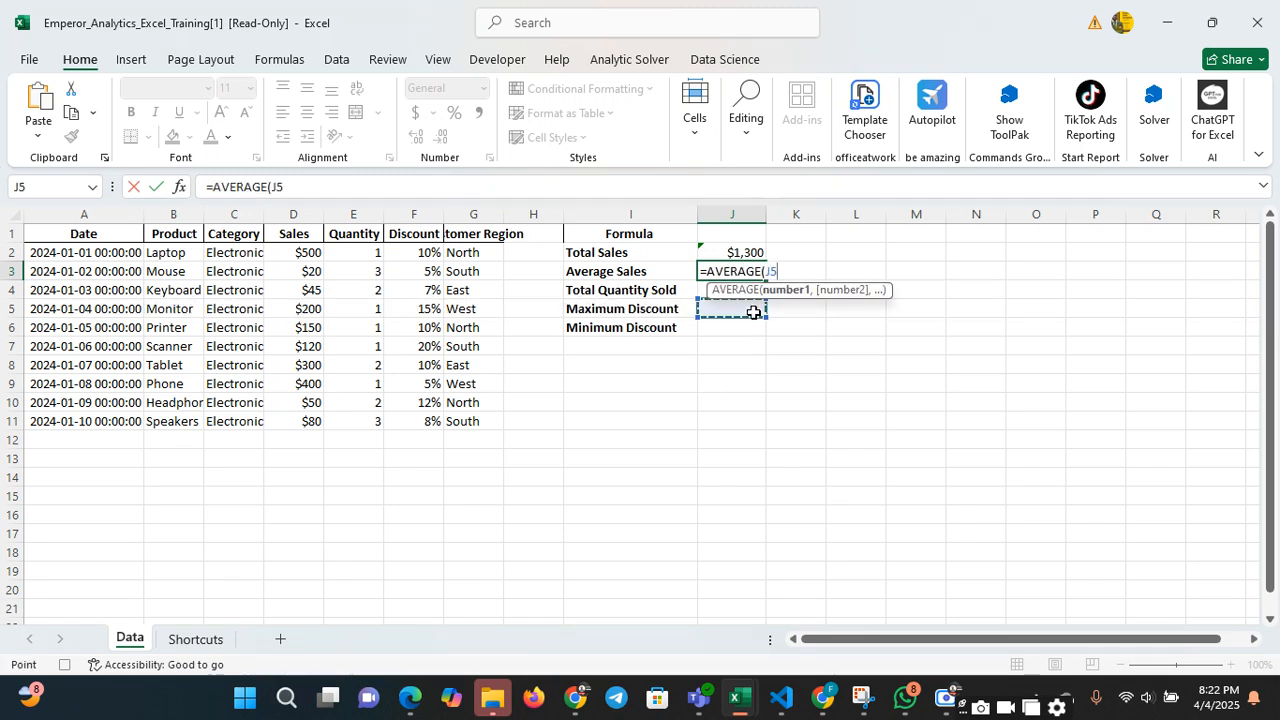
pyautogui.press('BackSpace')
pyautogui.press('BackSpace')
pyautogui.click(295, 252)
pyautogui.moveTo(295, 252); pyautogui.dragTo(298, 415)
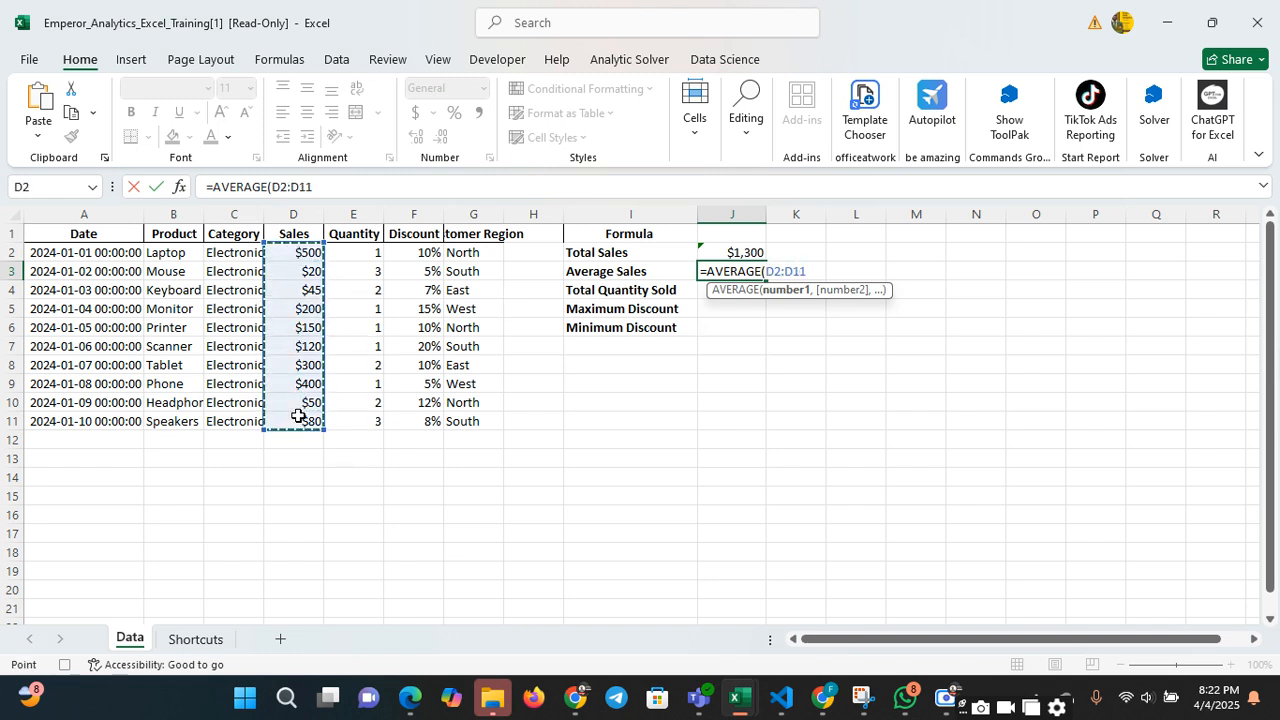
pyautogui.press('Return')
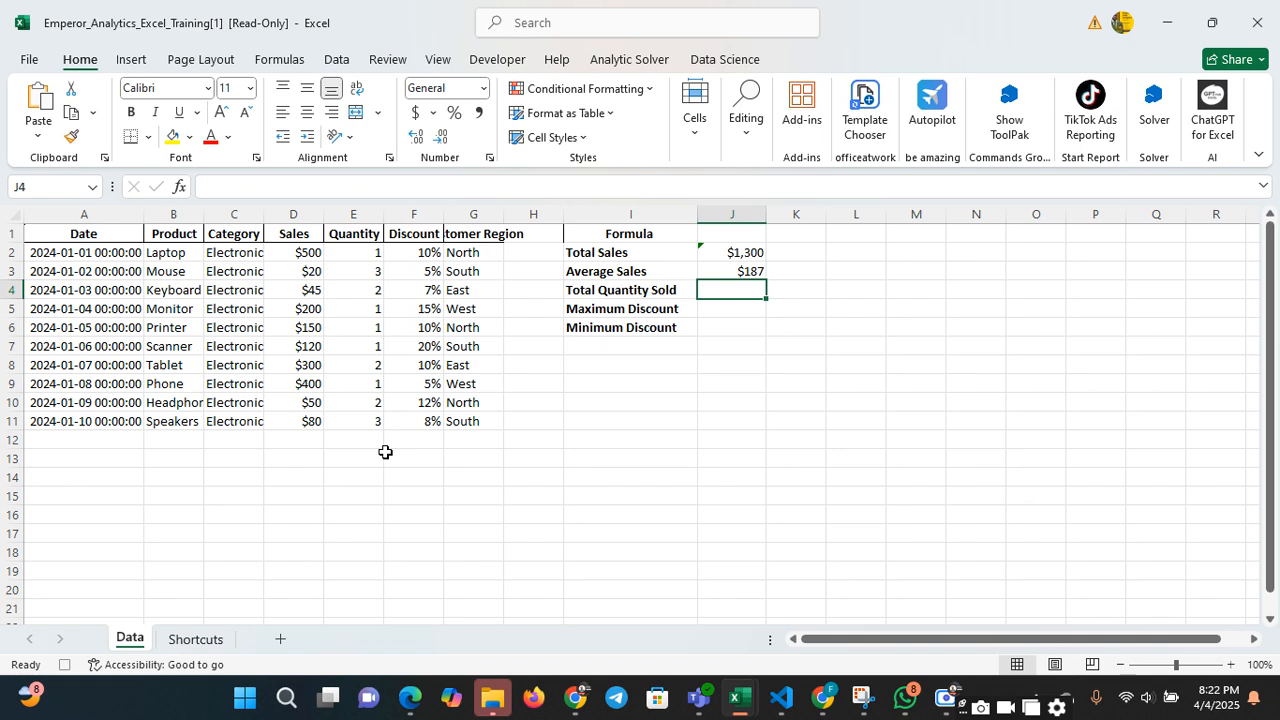
# Fill the Total Quantity Sold cell J4 with the formula =SUM(F2:F11)
pyautogui.write('=')
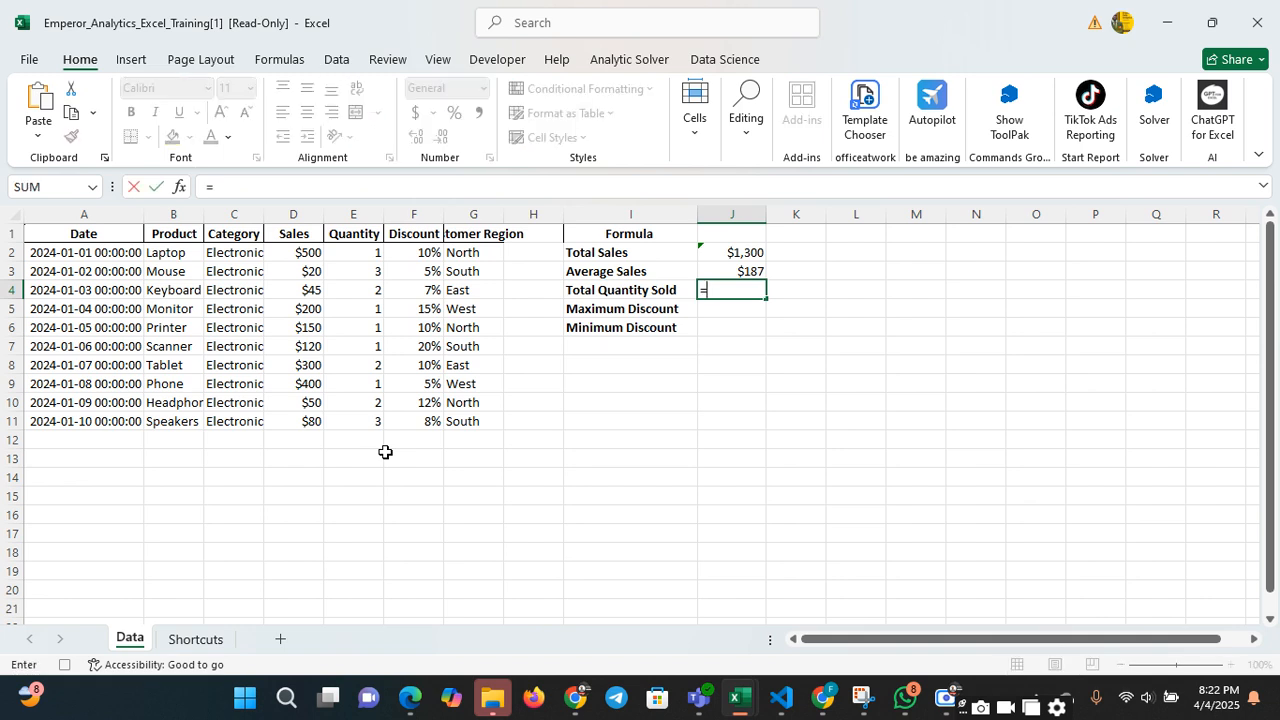
pyautogui.write('sum')
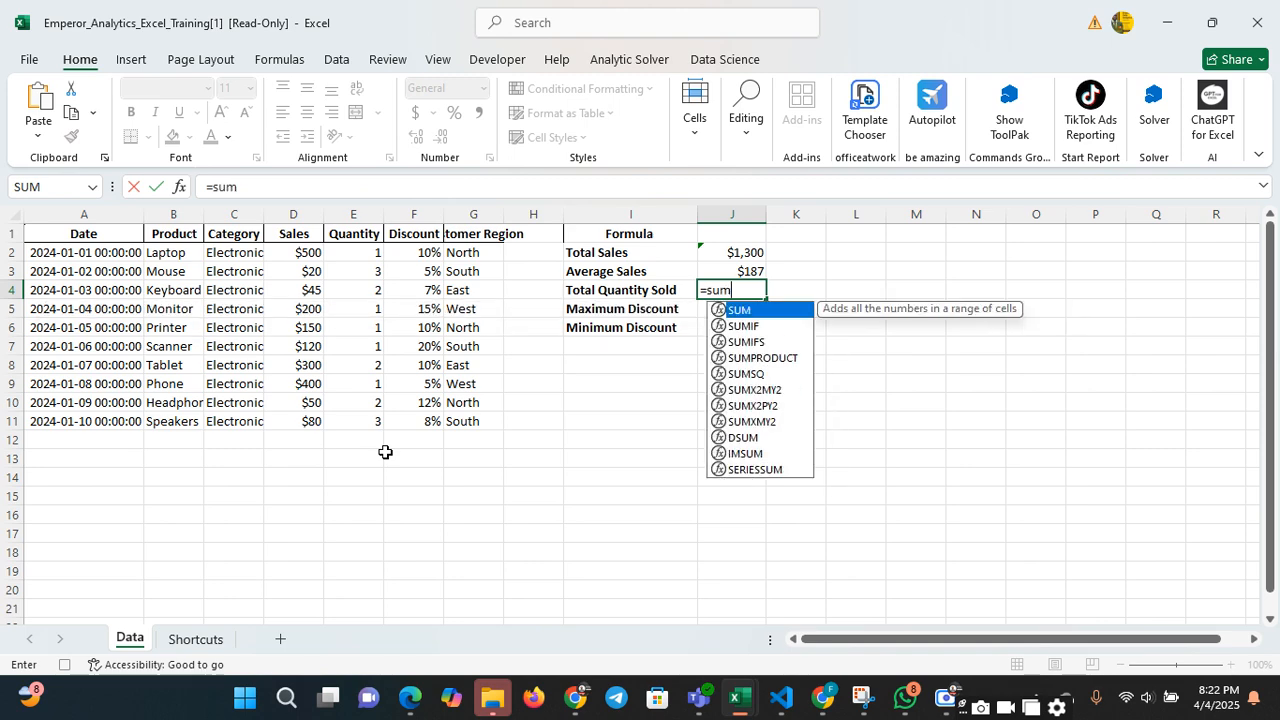
pyautogui.write('(')
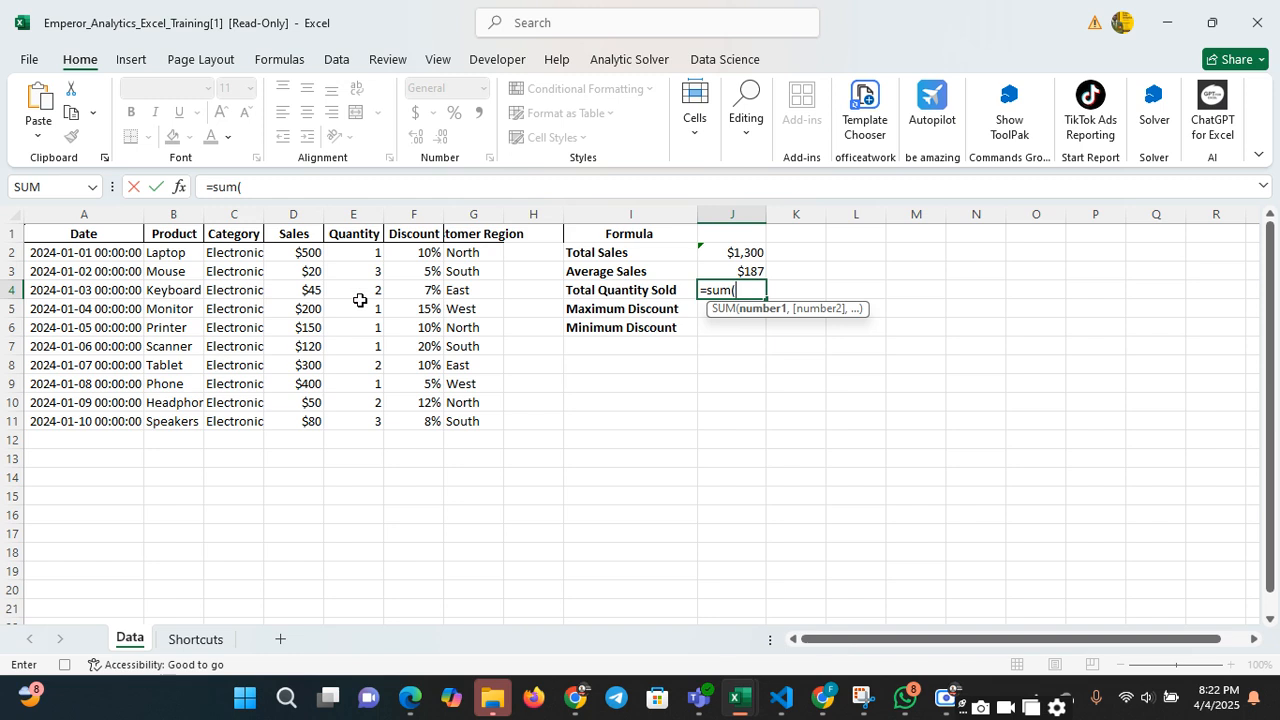
pyautogui.moveTo(419, 253); pyautogui.dragTo(405, 413)
pyautogui.write(')')
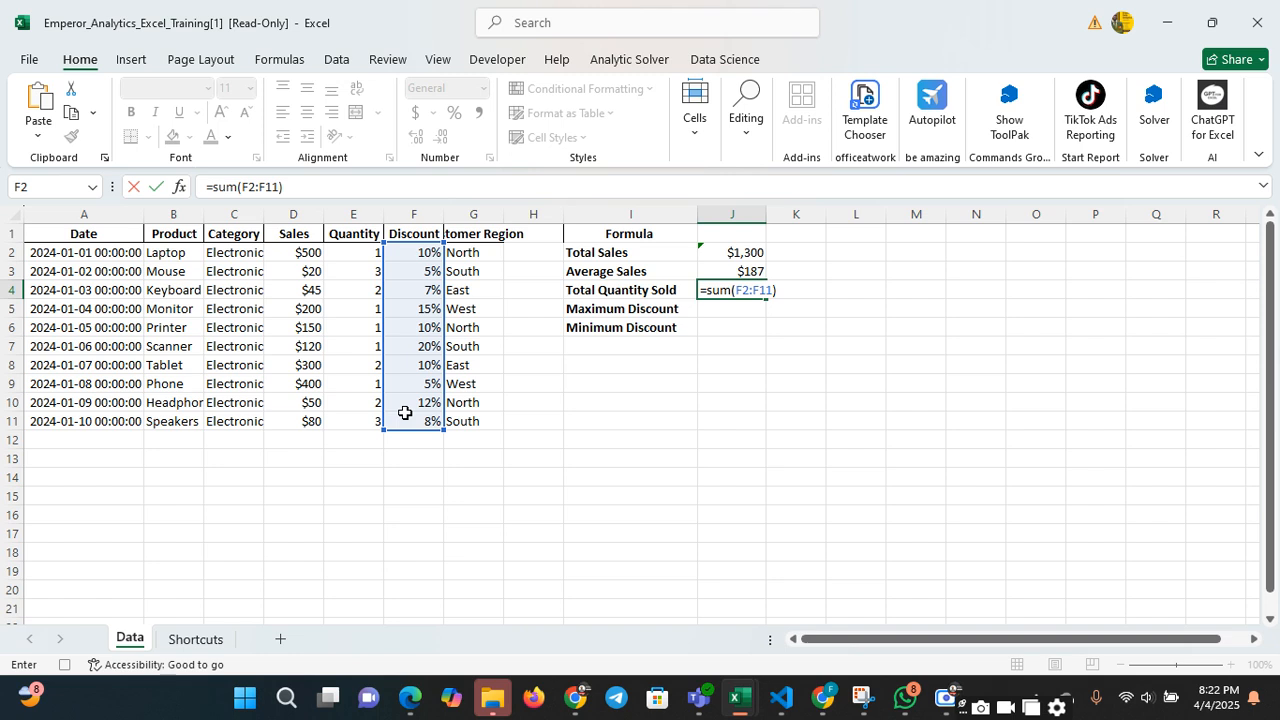
pyautogui.press('Return')
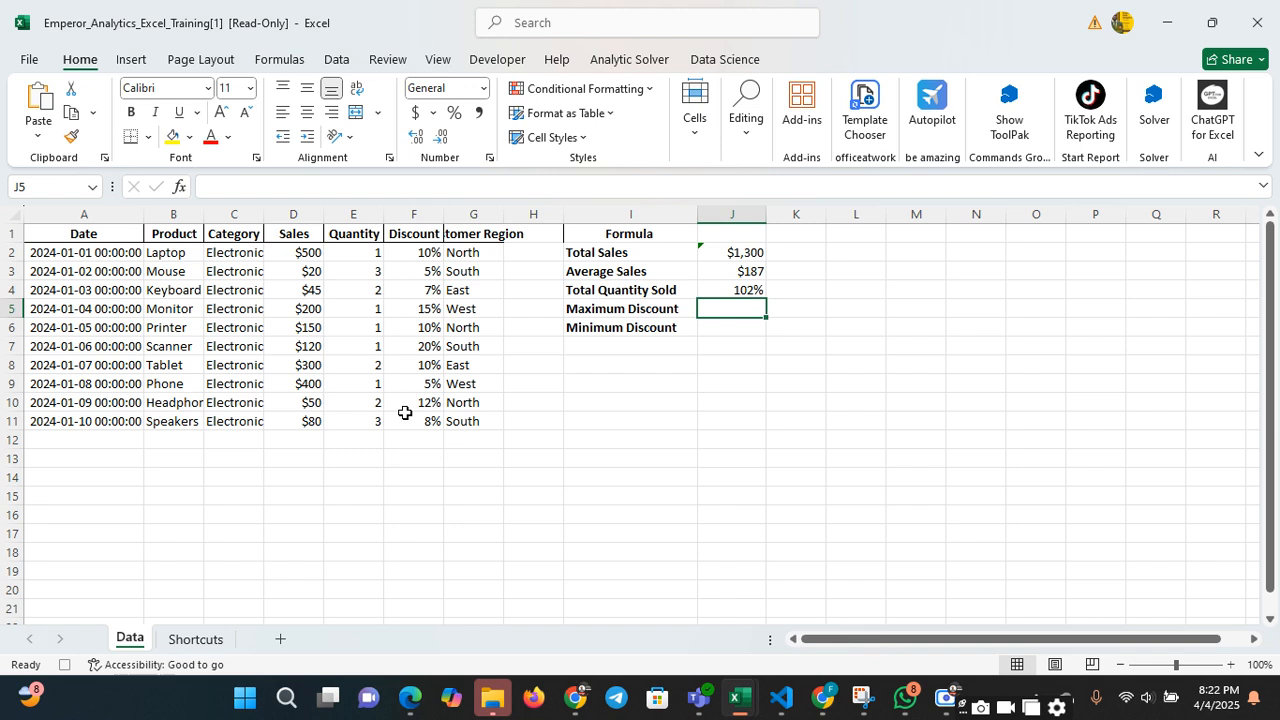
# Calculate Maximum Discount in cell J5 with the formula =MAX(F2:F11)
pyautogui.write('=')
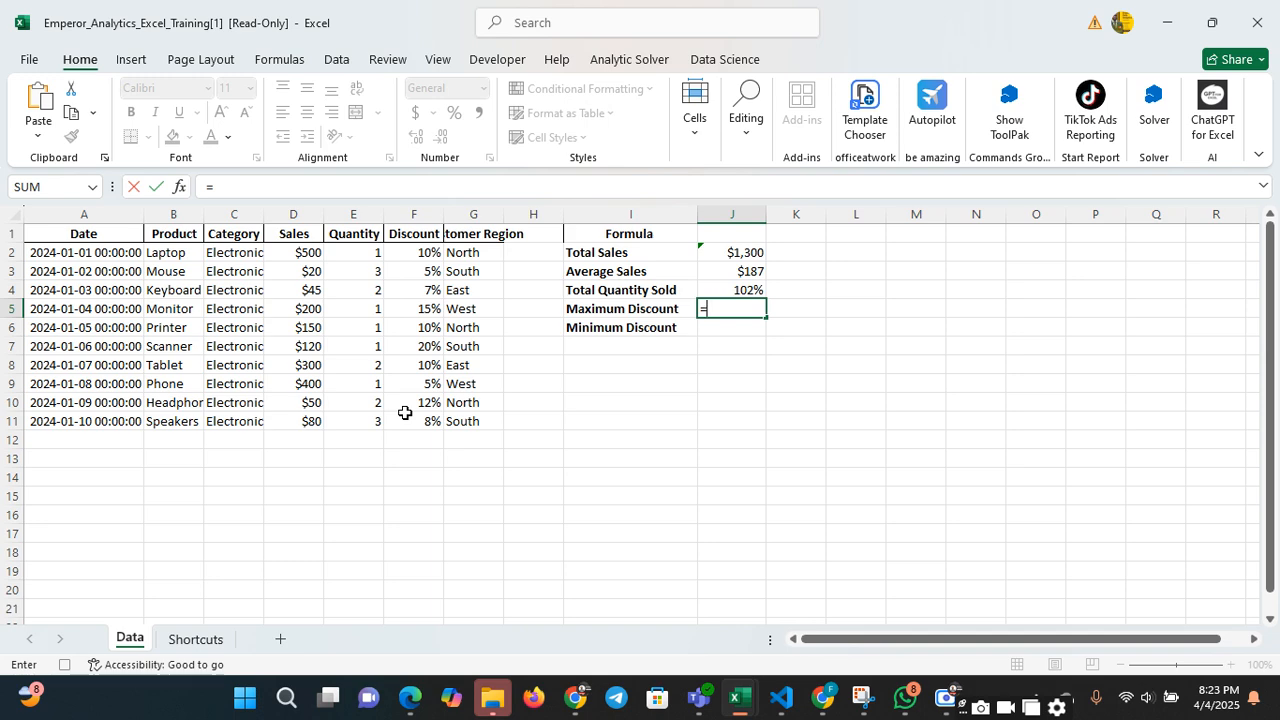
pyautogui.write('max(')
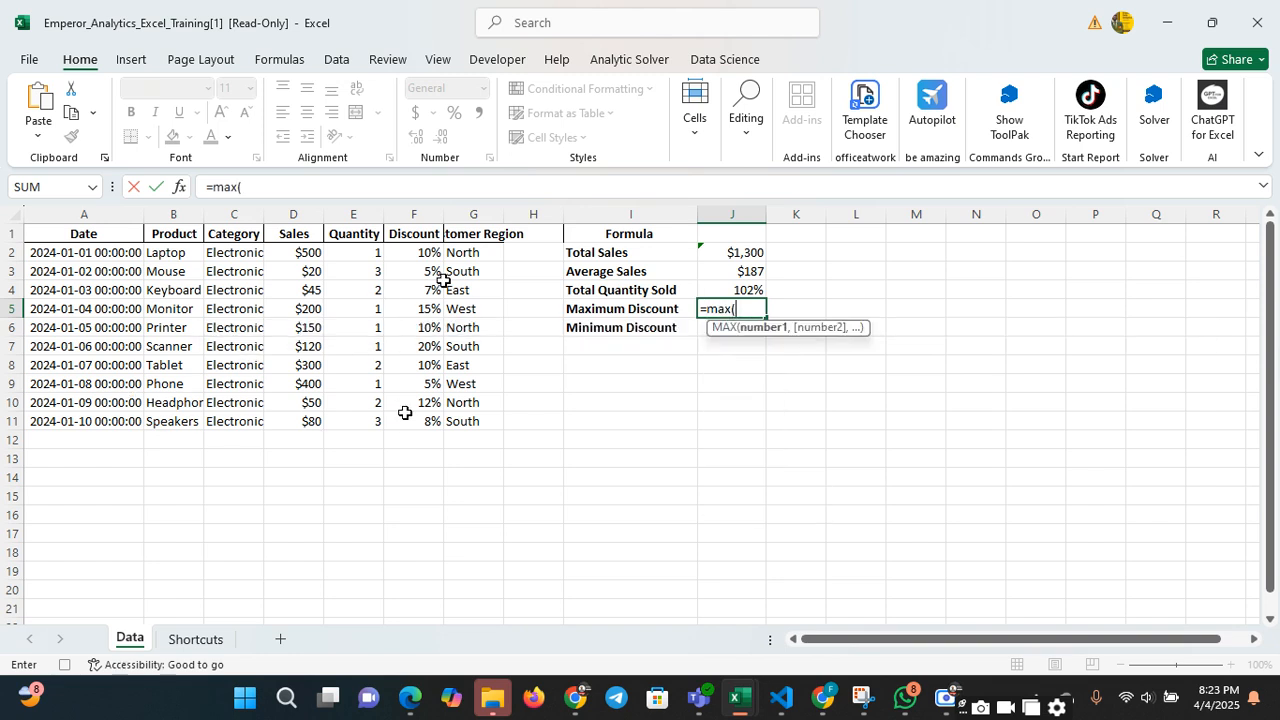
pyautogui.moveTo(431, 251); pyautogui.dragTo(426, 419)
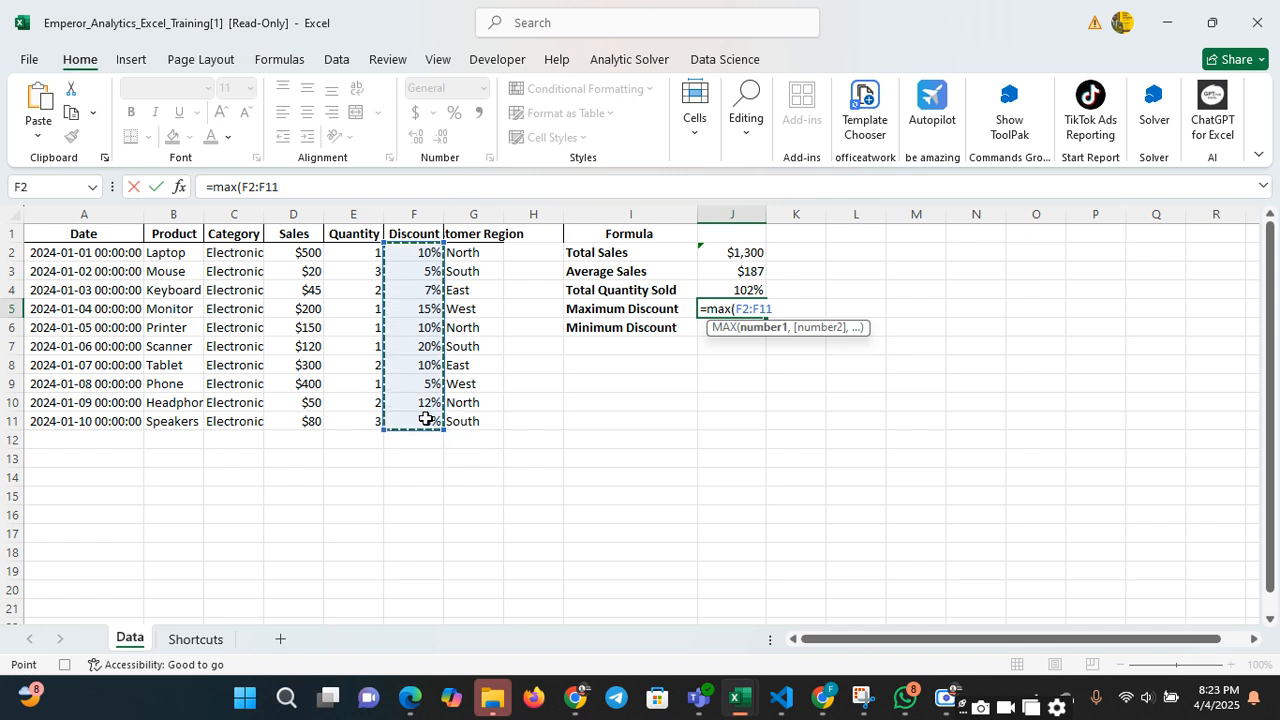
pyautogui.write(')')
pyautogui.press('Return')
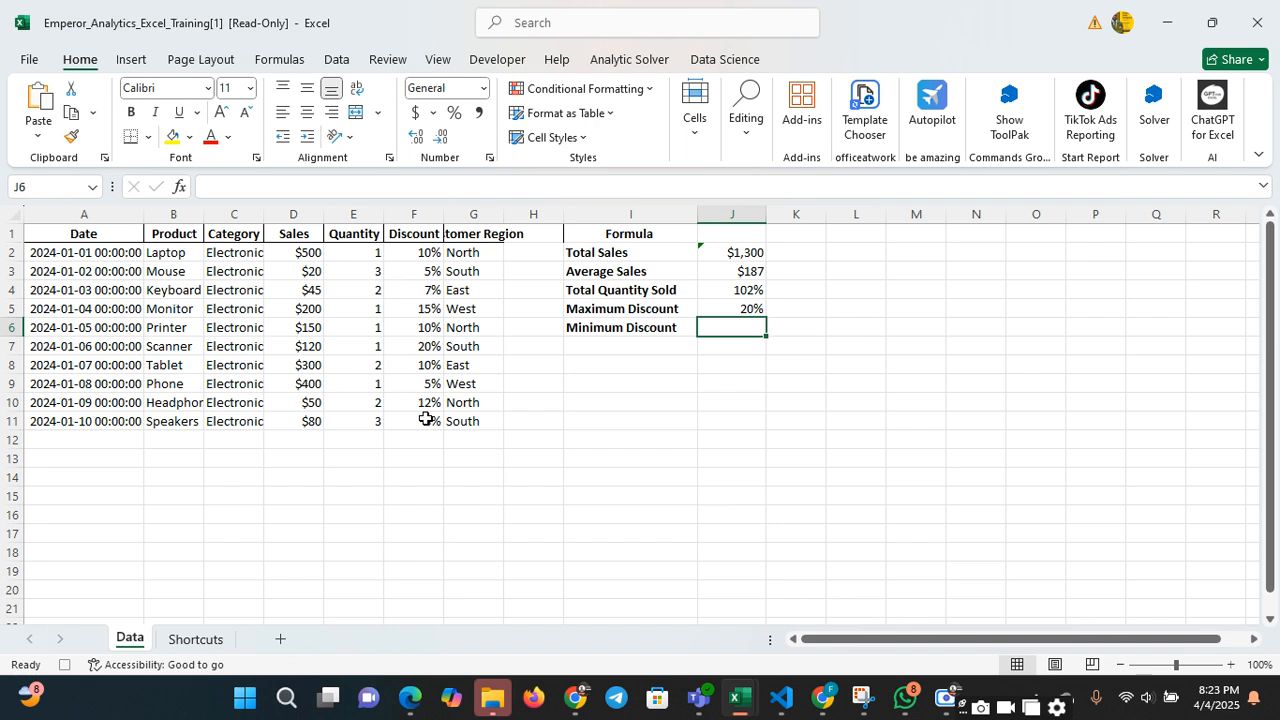
# Calculate Minimum Discount in cell J6 with the formula =MIN(F2:F11)
pyautogui.write('=m')
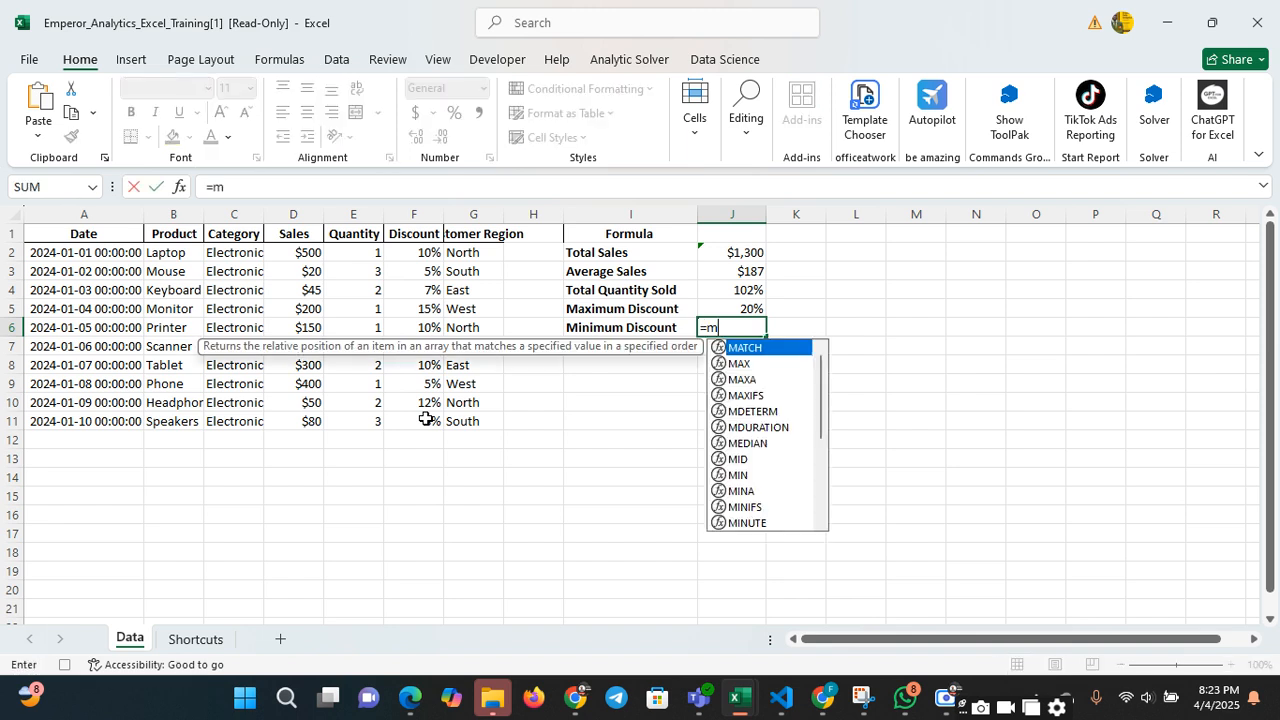
pyautogui.write('in(')
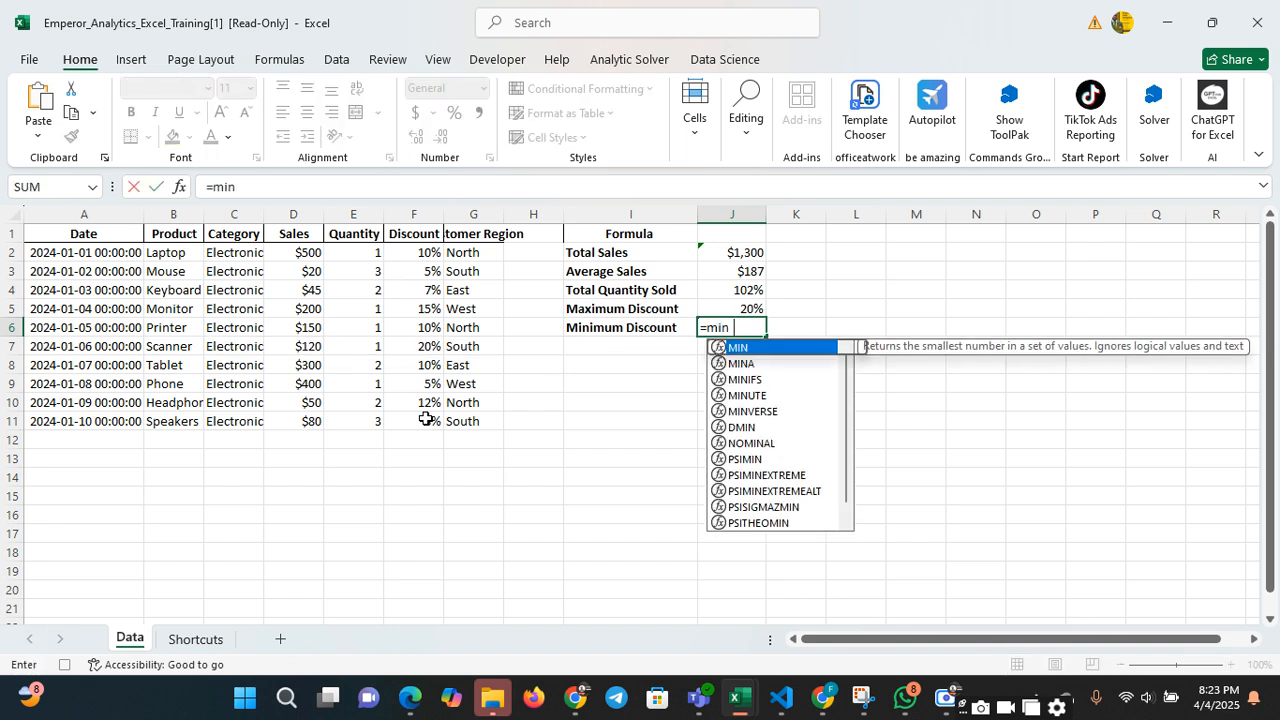
pyautogui.moveTo(443, 249); pyautogui.dragTo(435, 432)
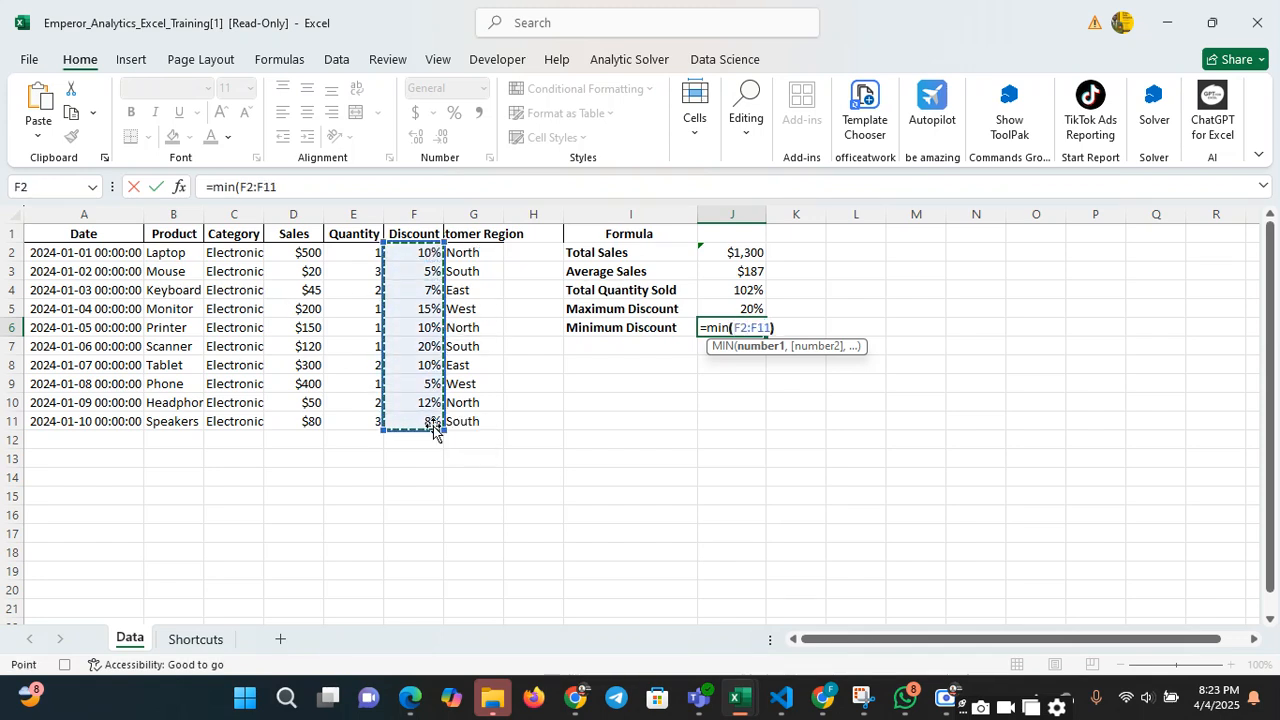
pyautogui.press('Return')
pyautogui.click(670, 380)
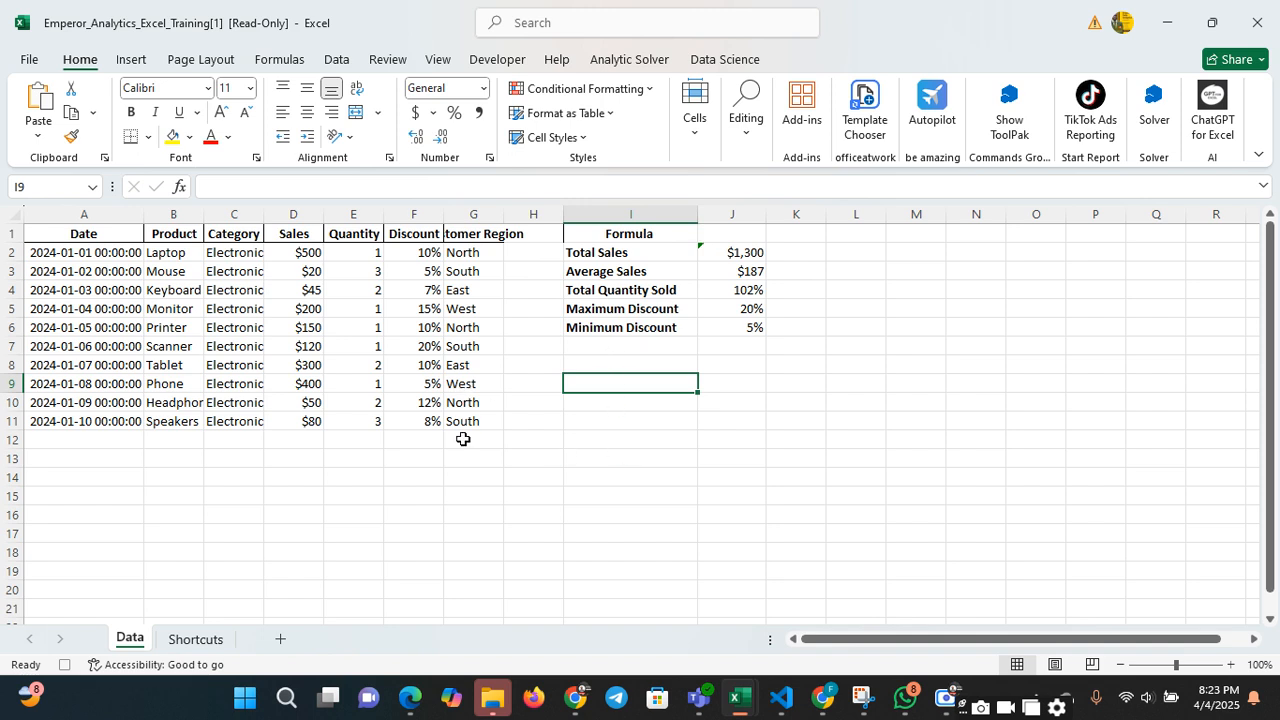
# Sort the sales dataset by the Sales column's cell values, from largest to smallest
pyautogui.click(316, 287)
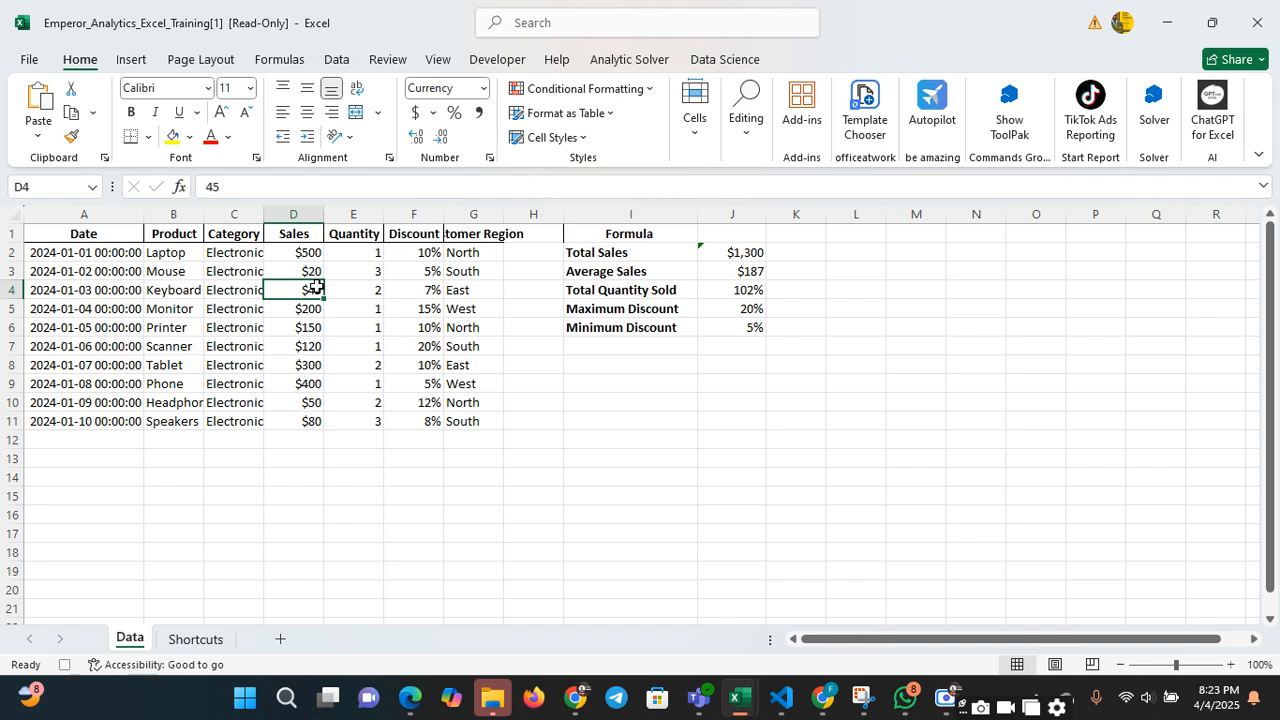
pyautogui.click(305, 271)
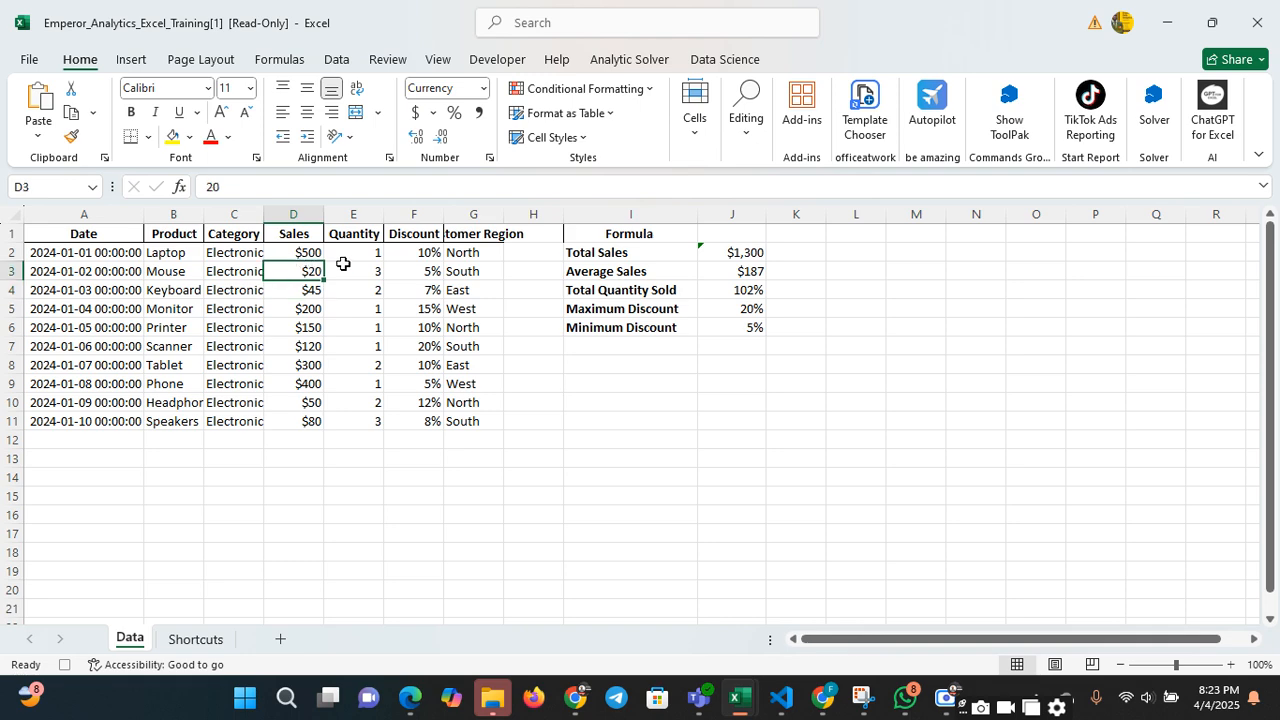
pyautogui.click(337, 60)
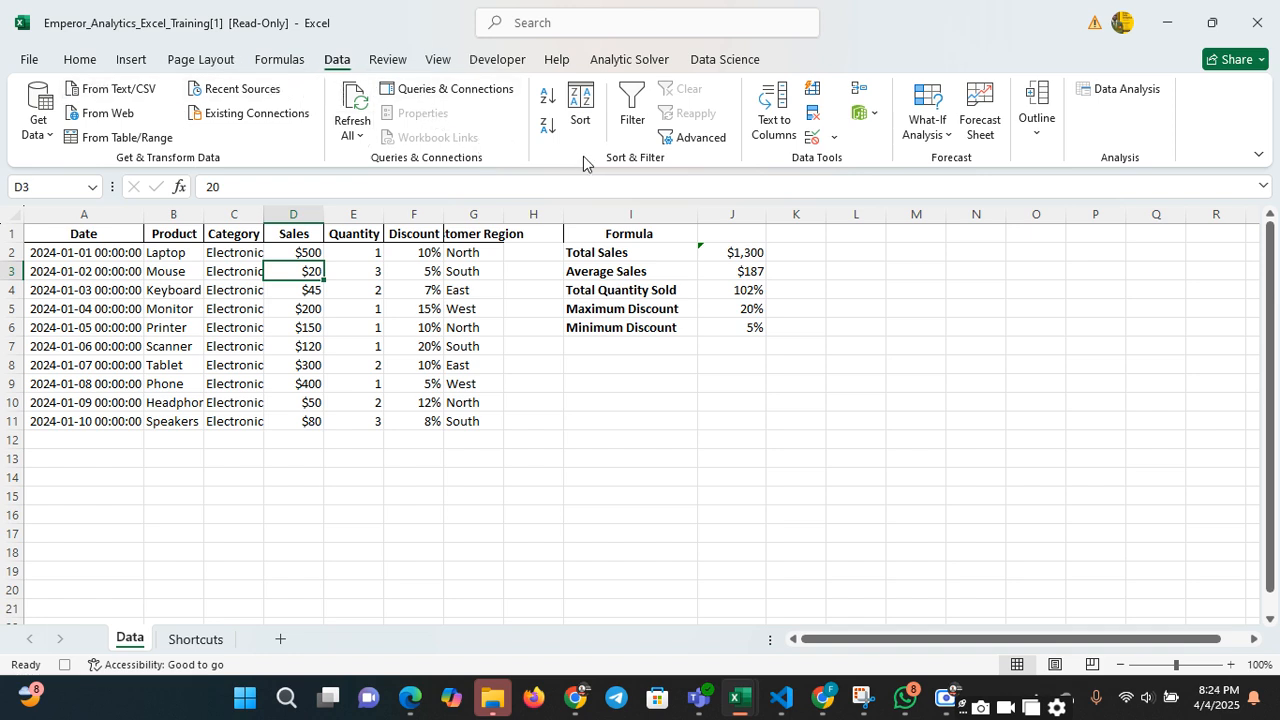
pyautogui.click(587, 123)
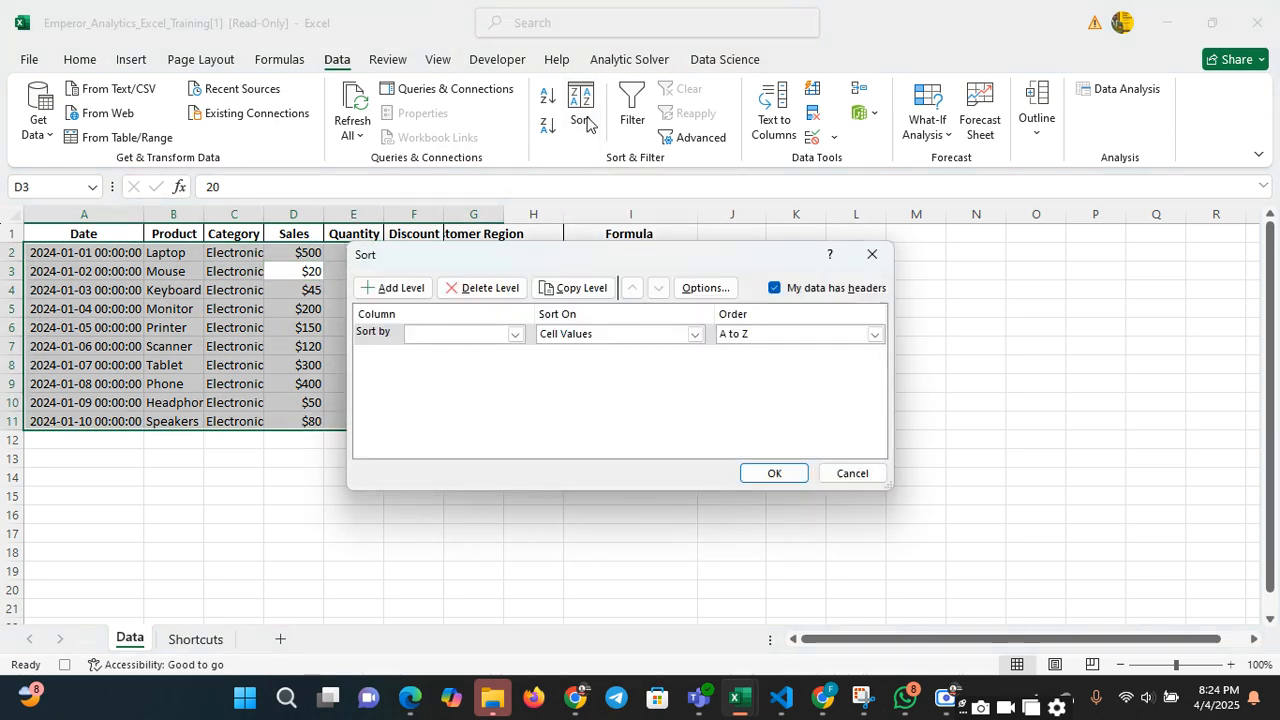
pyautogui.click(516, 334)
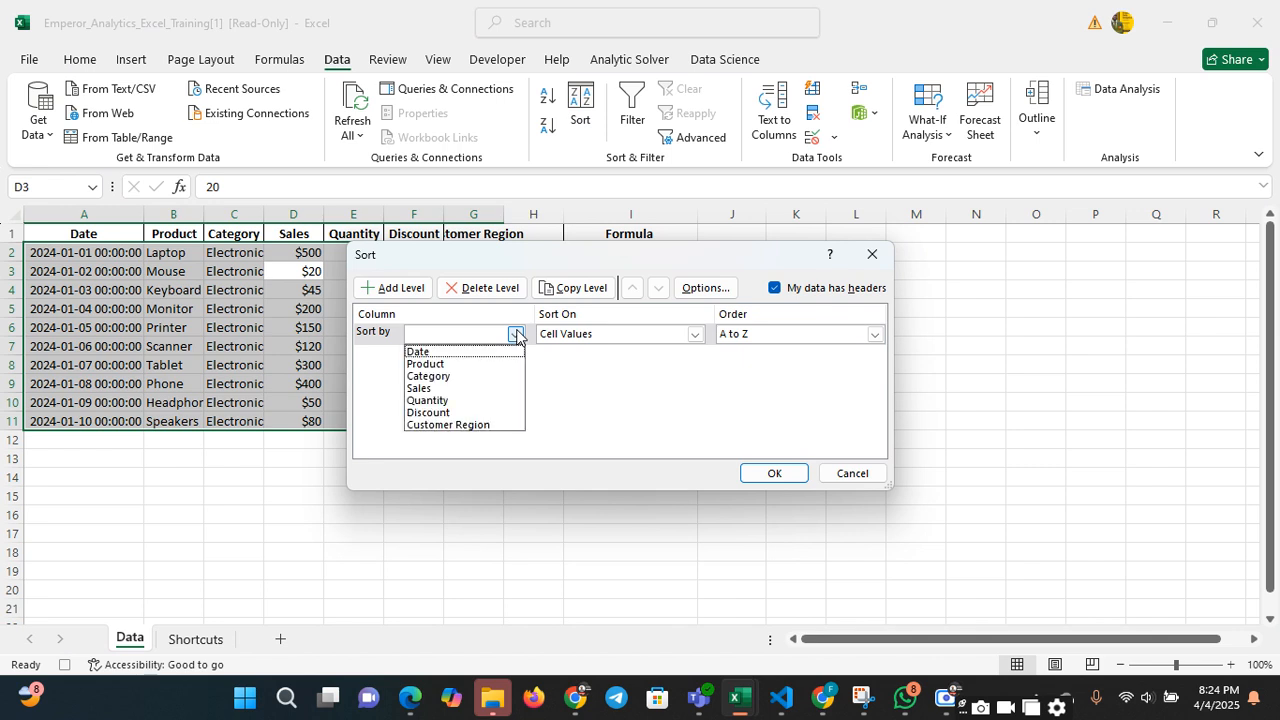
pyautogui.click(488, 389)
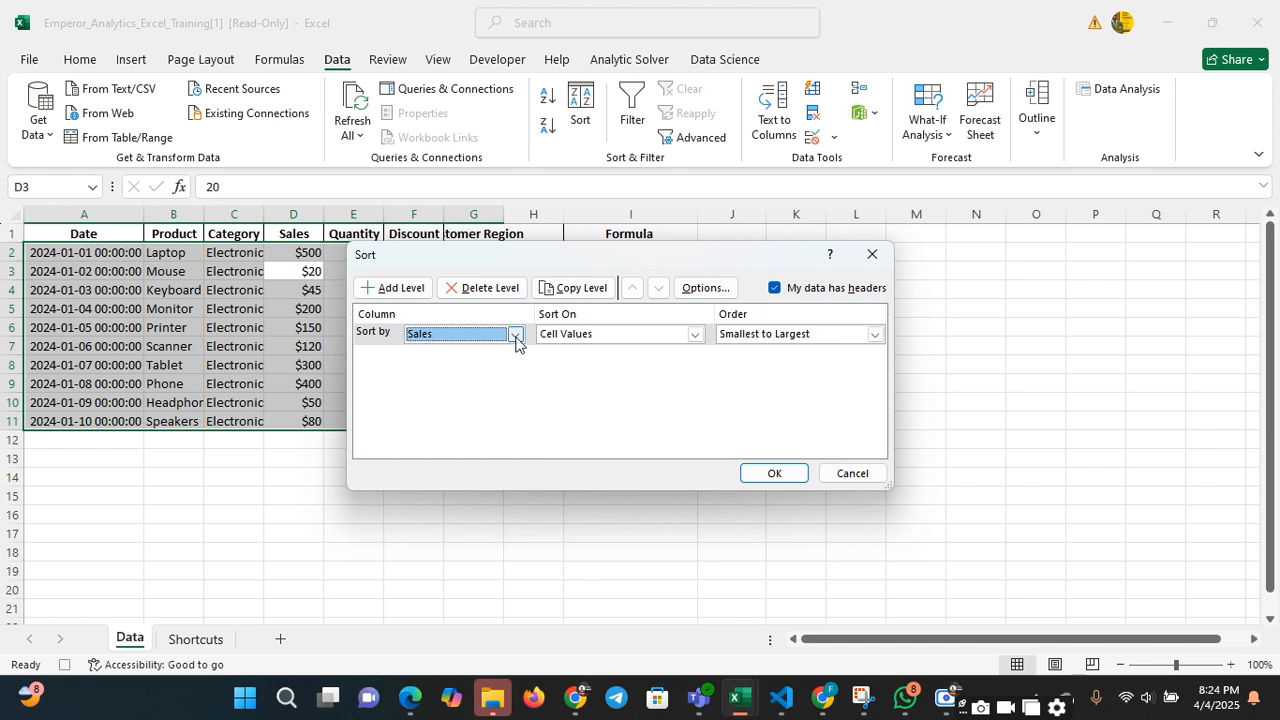
pyautogui.click(875, 336)
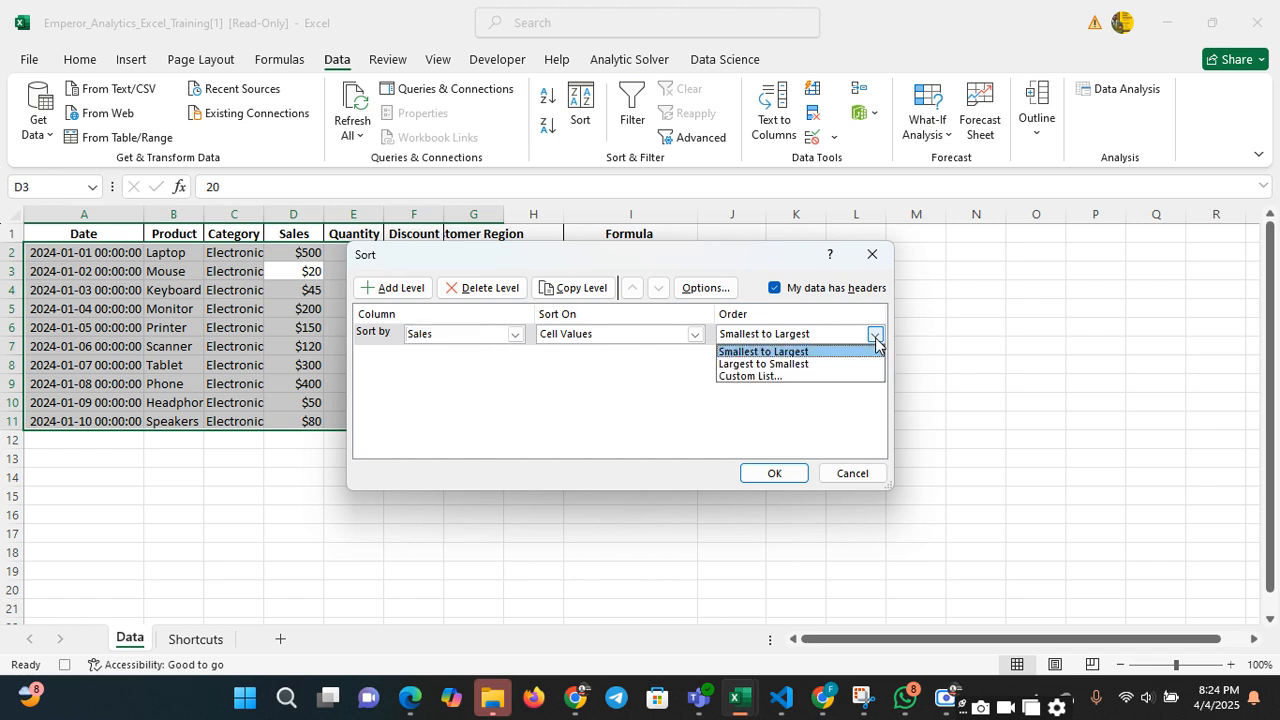
pyautogui.click(861, 365)
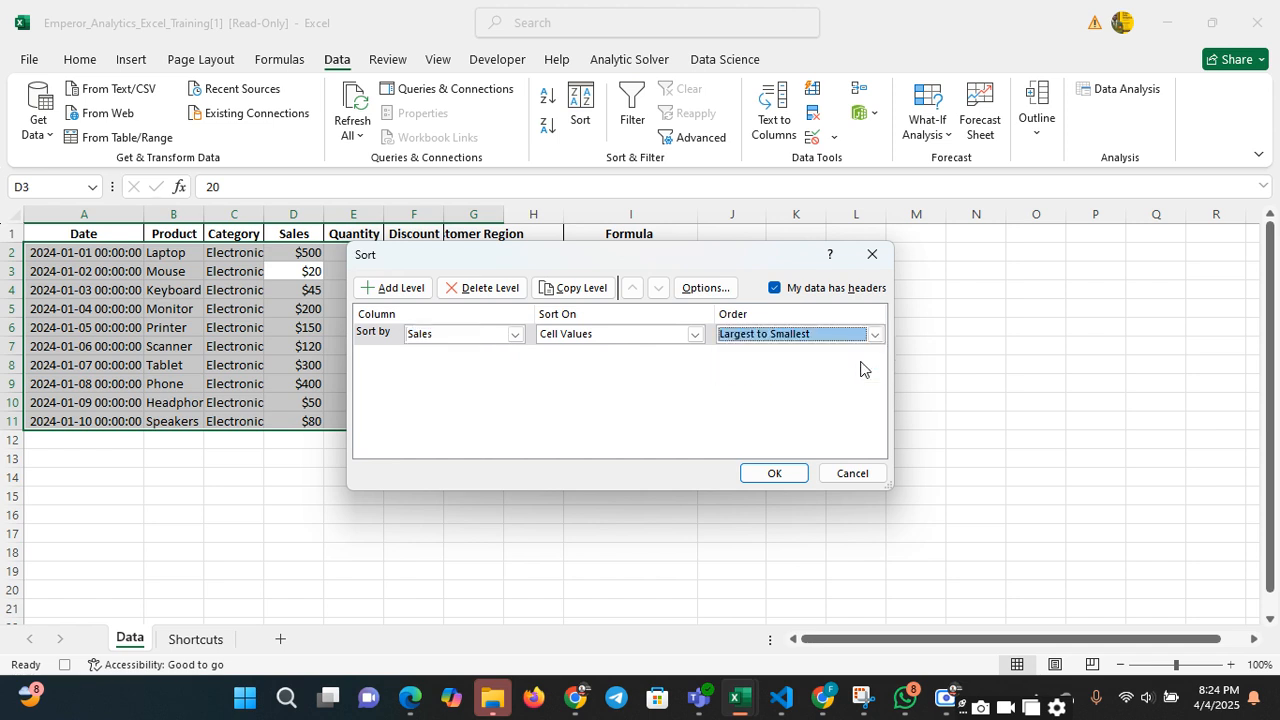
pyautogui.click(774, 474)
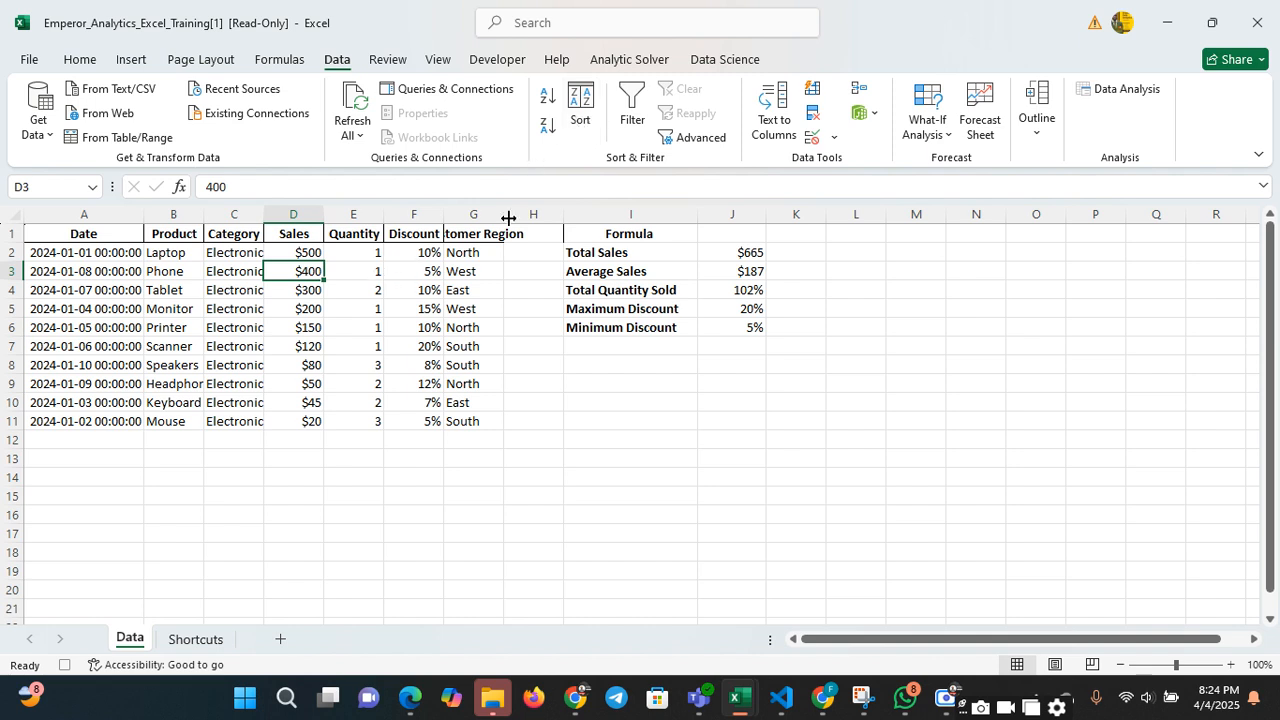
pyautogui.click(302, 302)
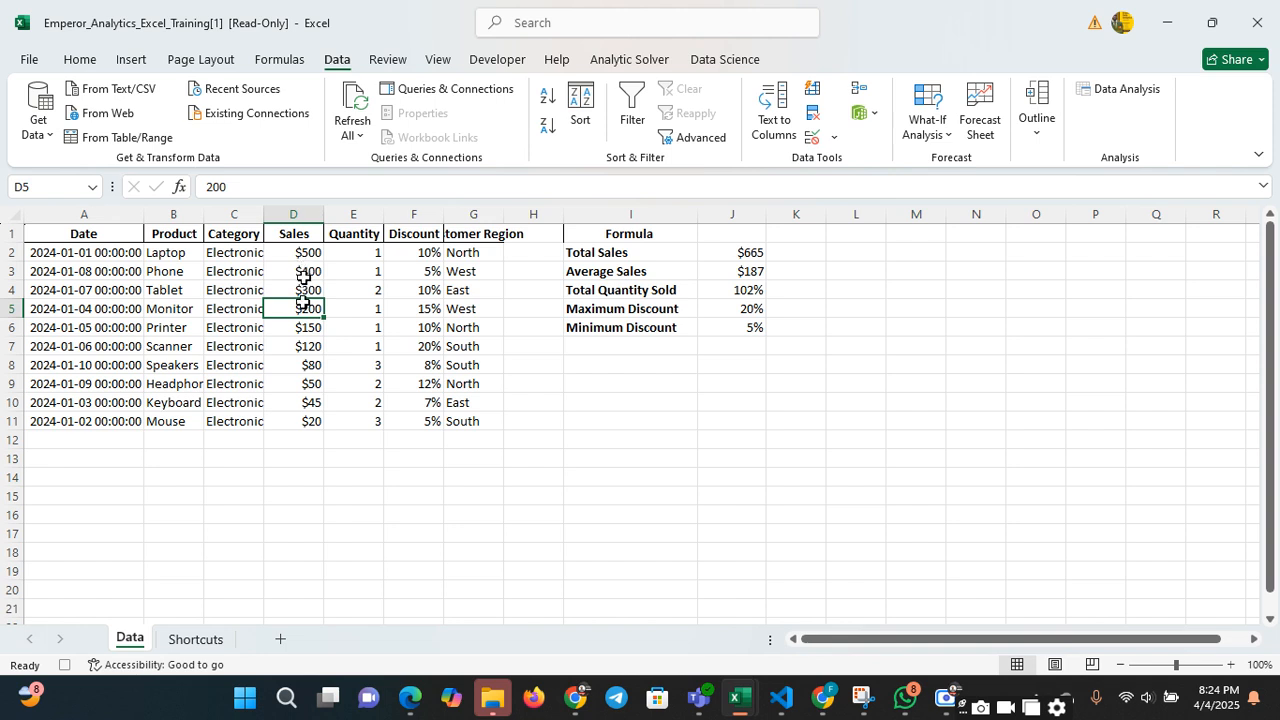
pyautogui.click(230, 267)
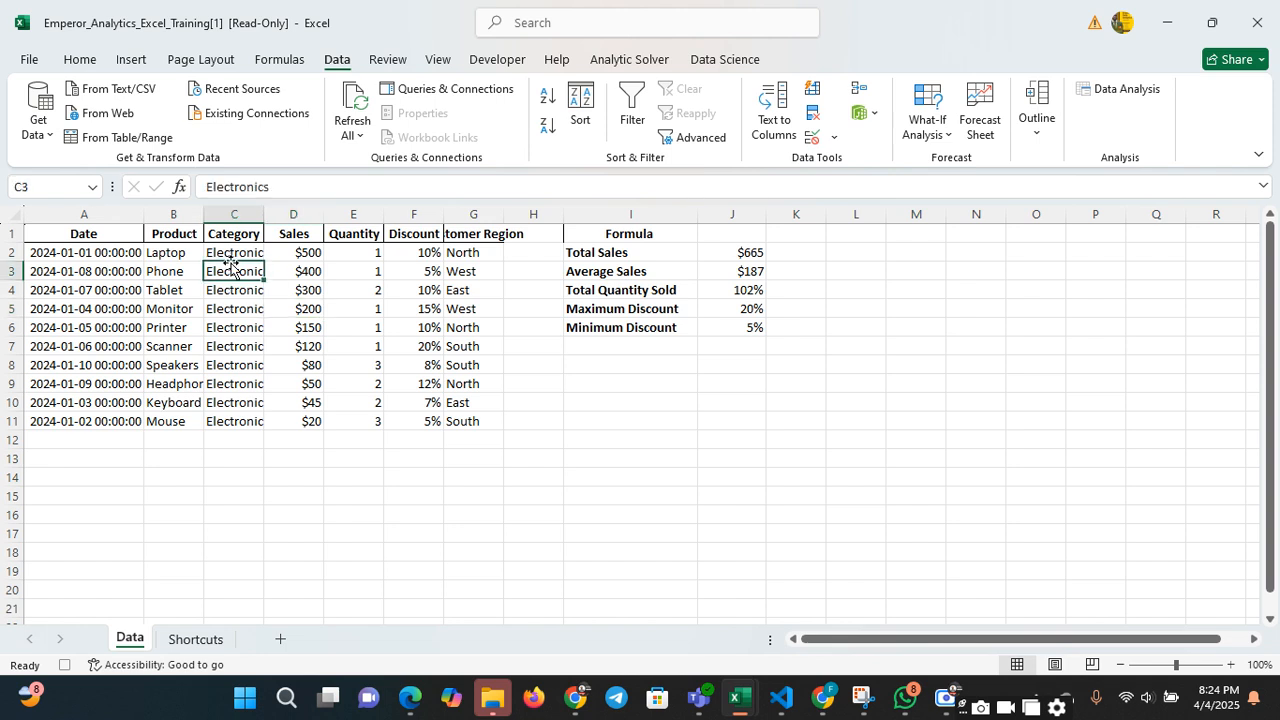
pyautogui.click(161, 256)
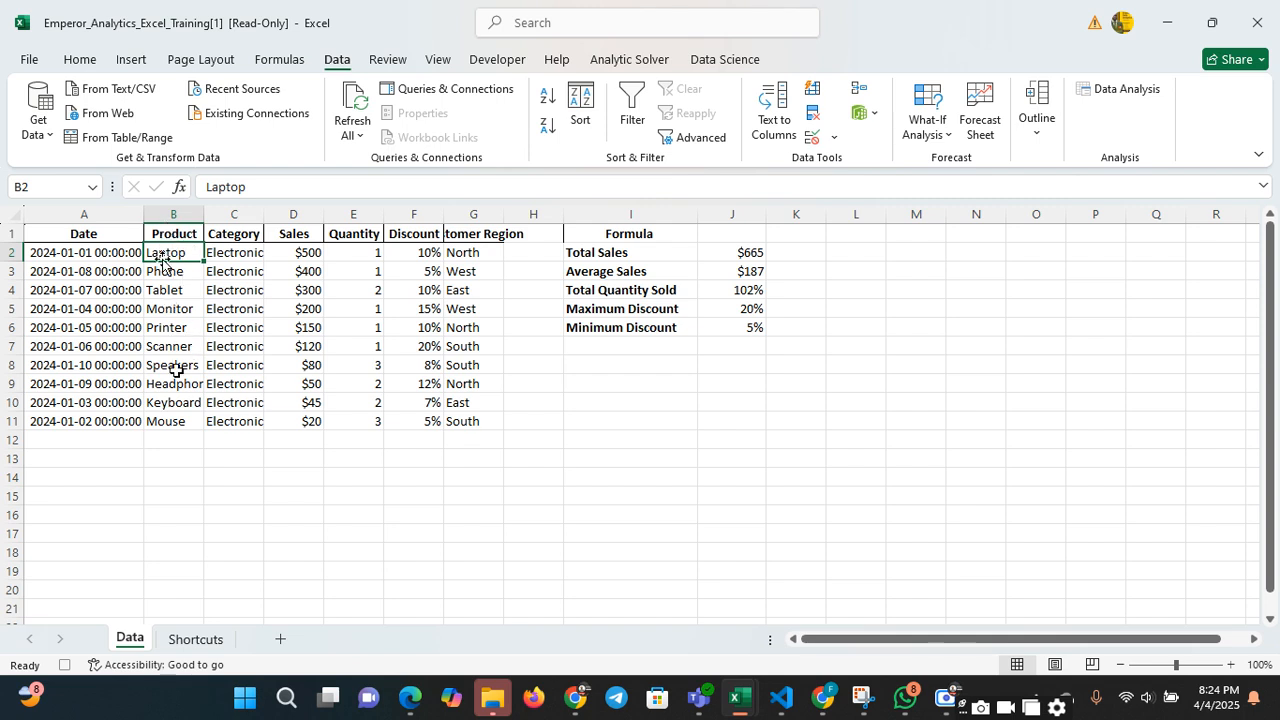
pyautogui.click(187, 288)
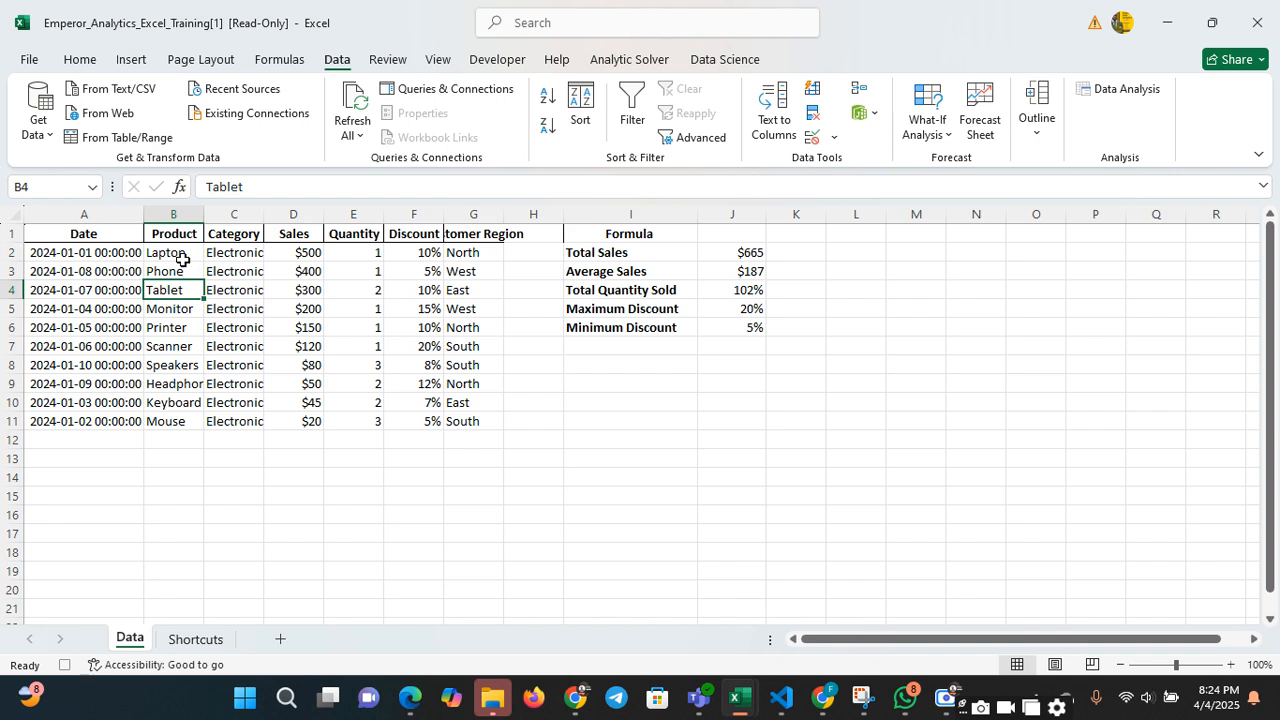
pyautogui.click(183, 259)
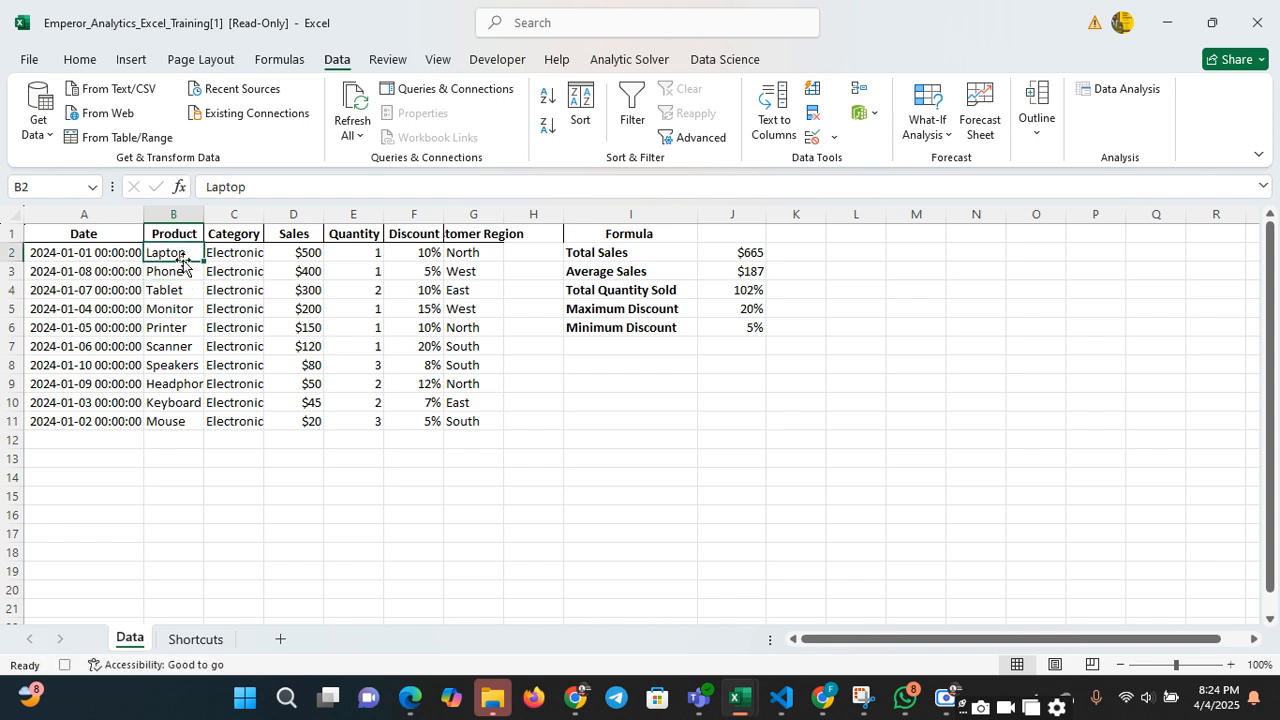
pyautogui.click(183, 285)
pyautogui.click(182, 267)
pyautogui.rightClick(182, 267)
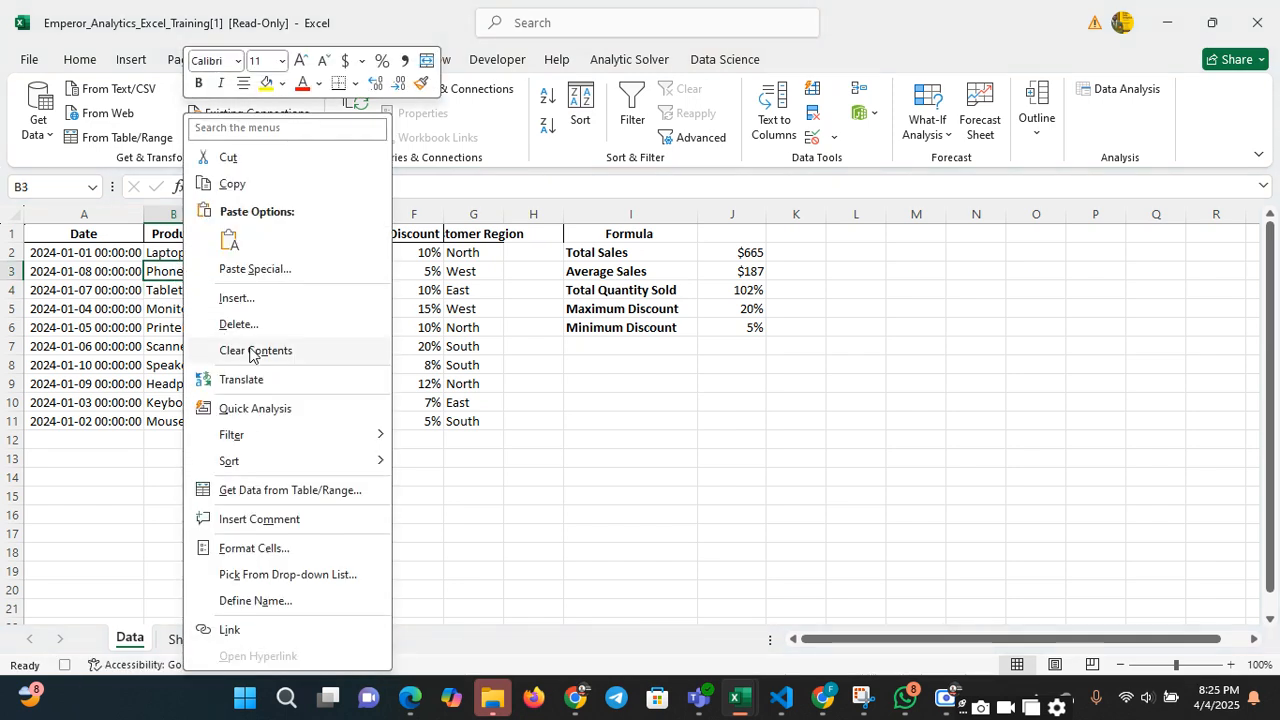
pyautogui.moveTo(245, 462)
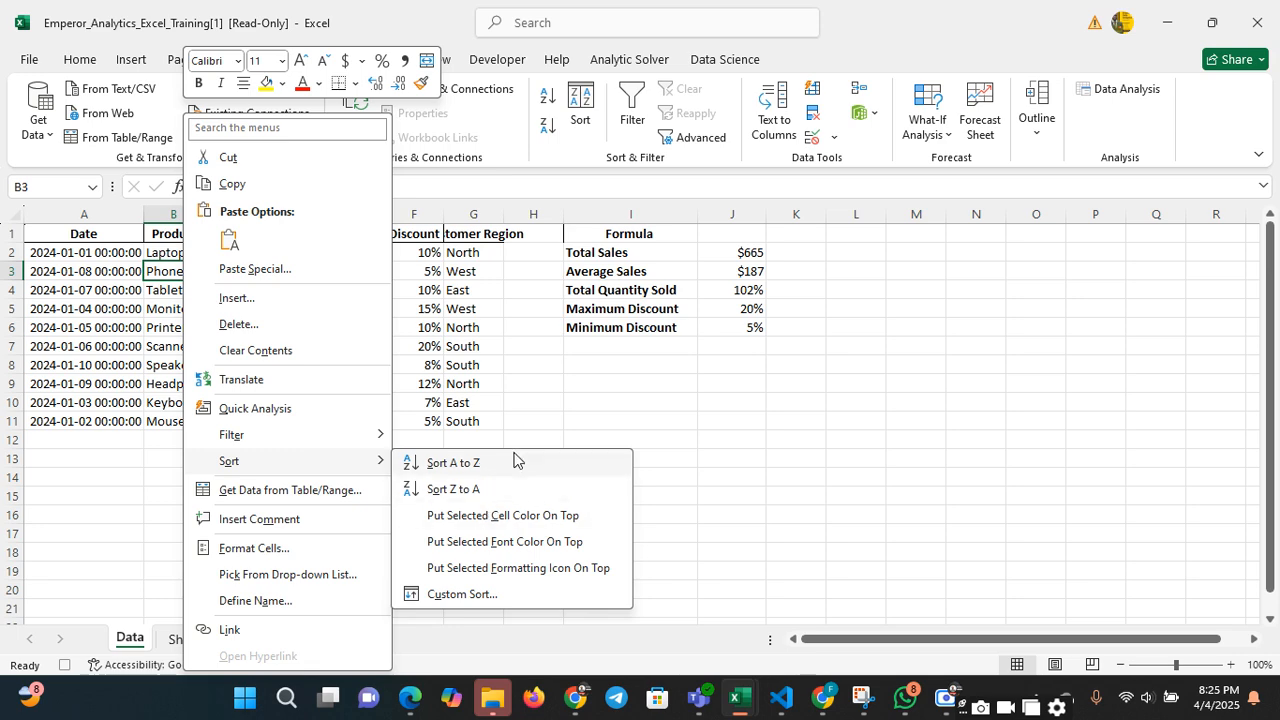
pyautogui.press('Escape')
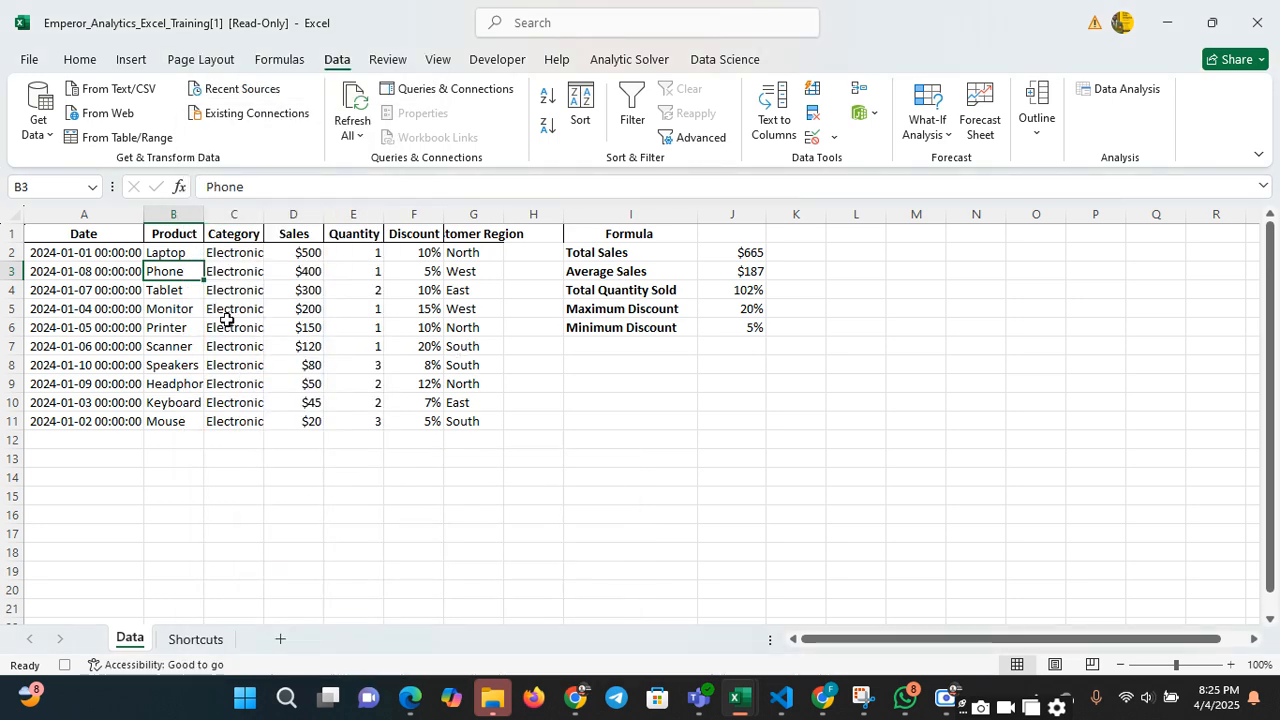
# Sort the sales dataset alphabetically from A to Z by the Product column
pyautogui.rightClick(188, 272)
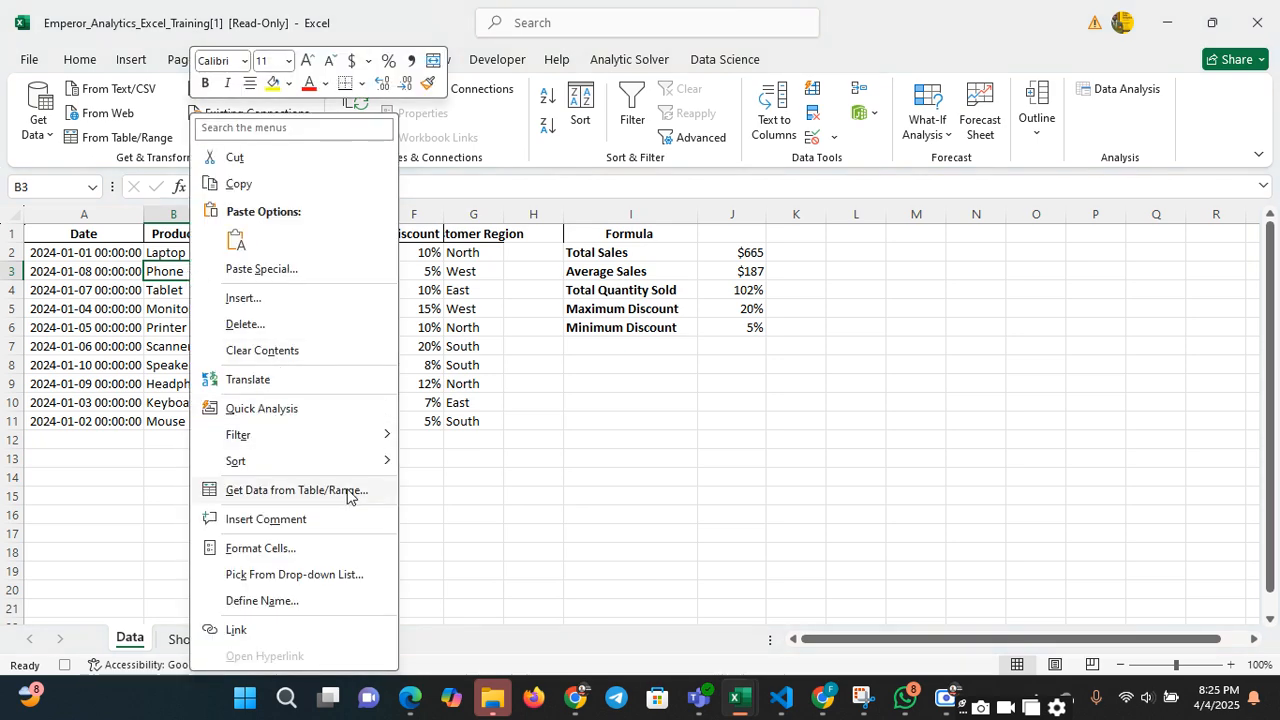
pyautogui.moveTo(380, 463)
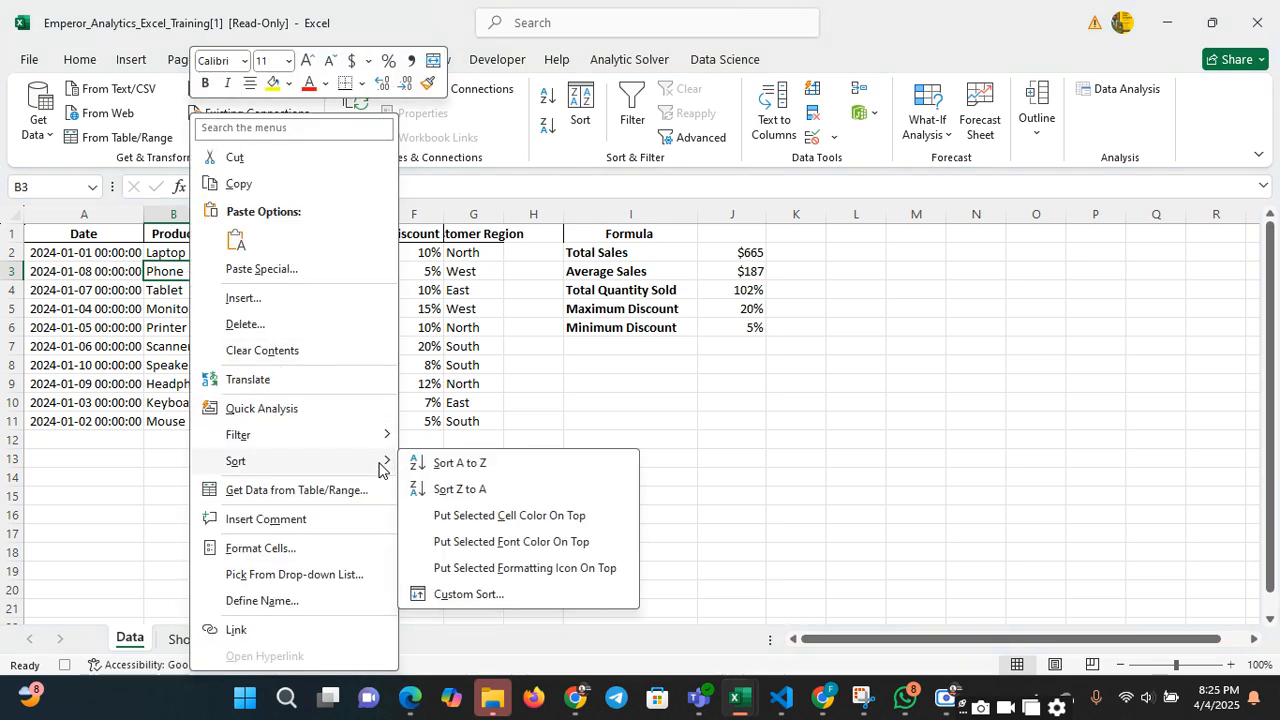
pyautogui.click(489, 465)
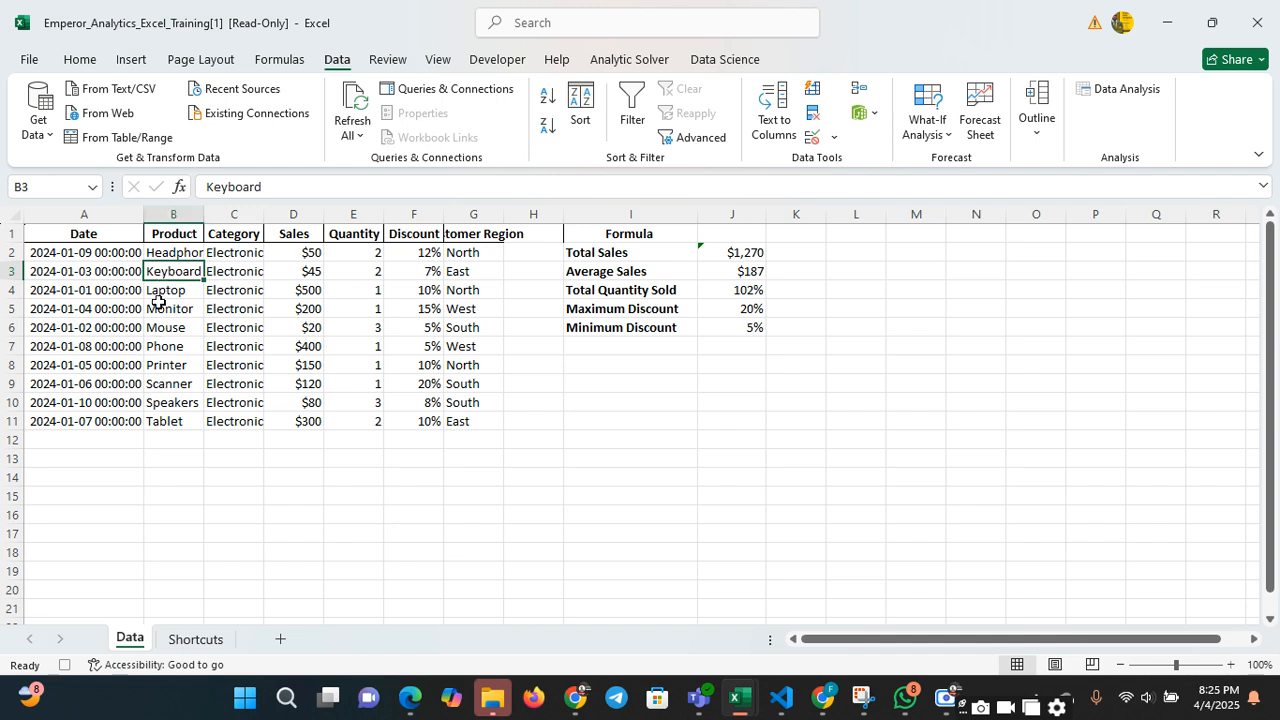
pyautogui.click(310, 268)
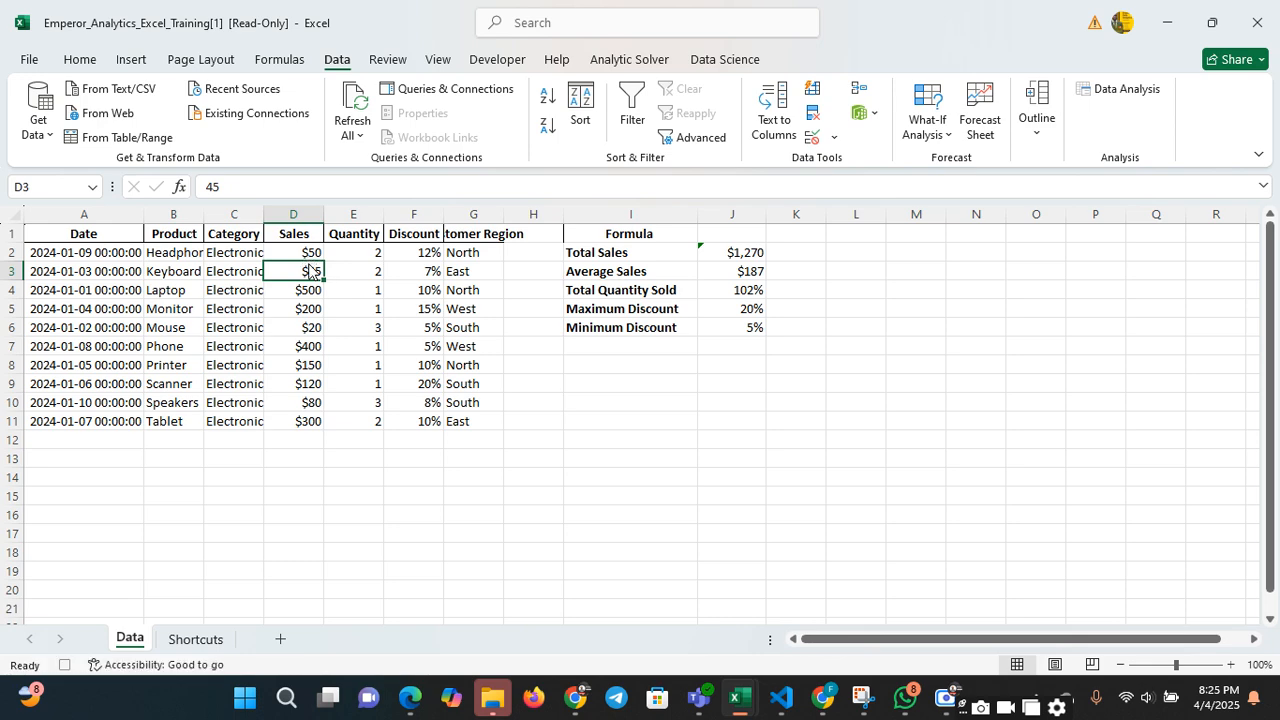
pyautogui.click(309, 289)
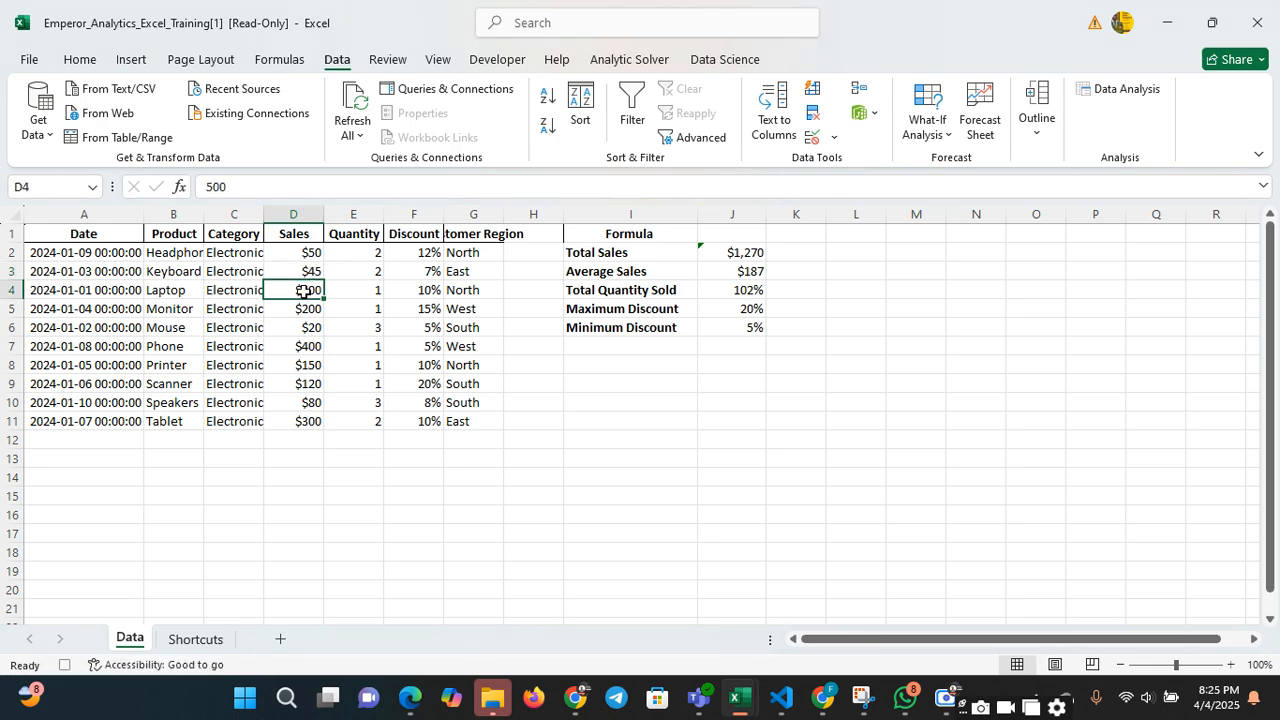
# Sort the sales dataset by the Sales values from largest to smallest
pyautogui.rightClick(309, 290)
pyautogui.moveTo(380, 459)
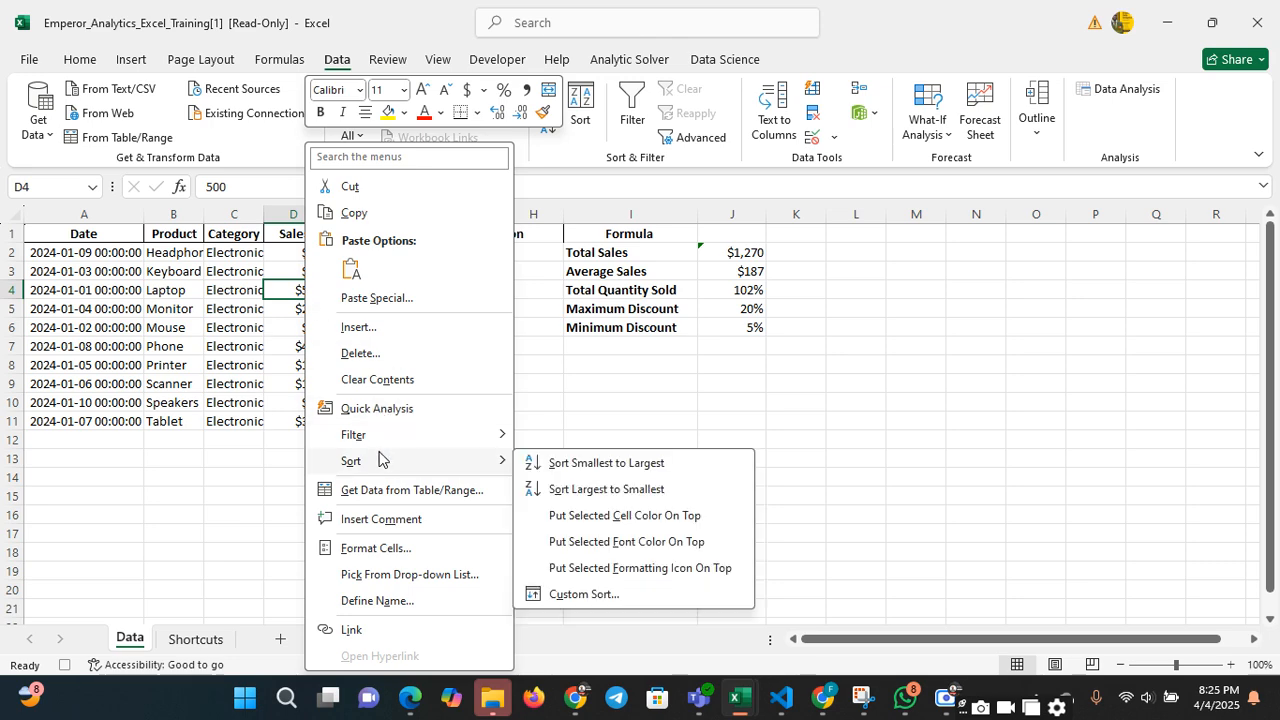
pyautogui.click(630, 490)
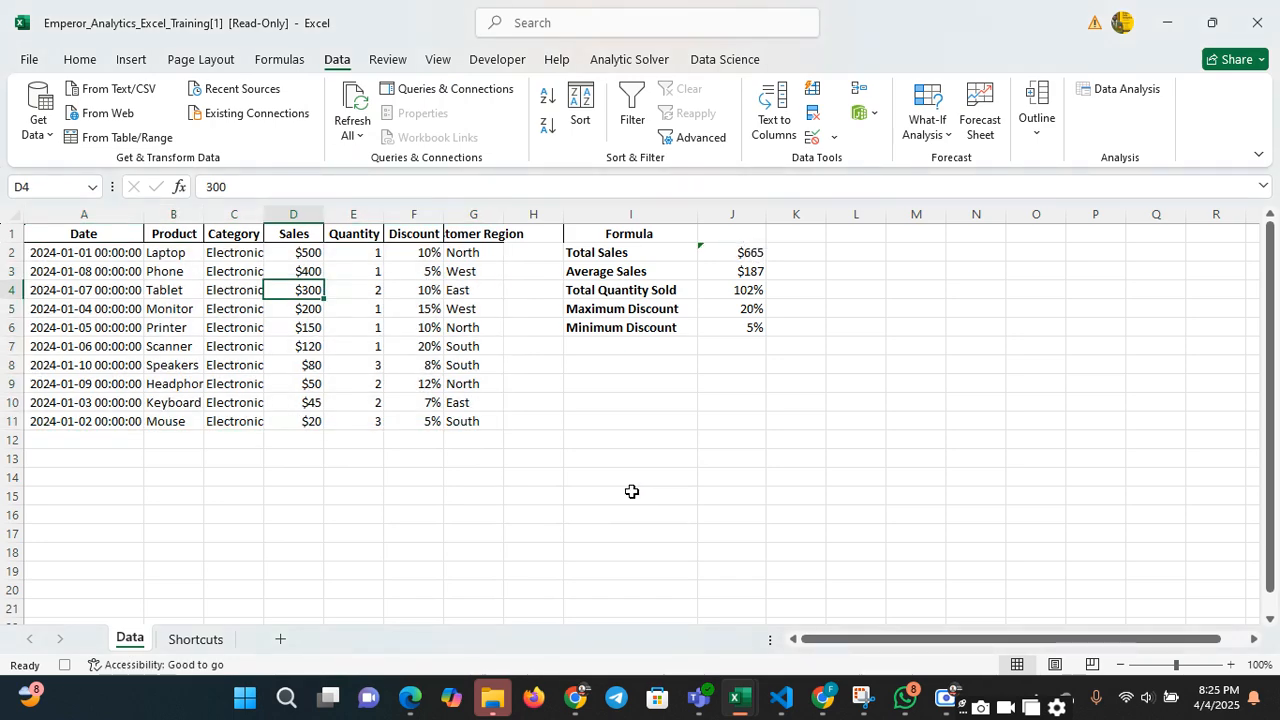
pyautogui.click(577, 364)
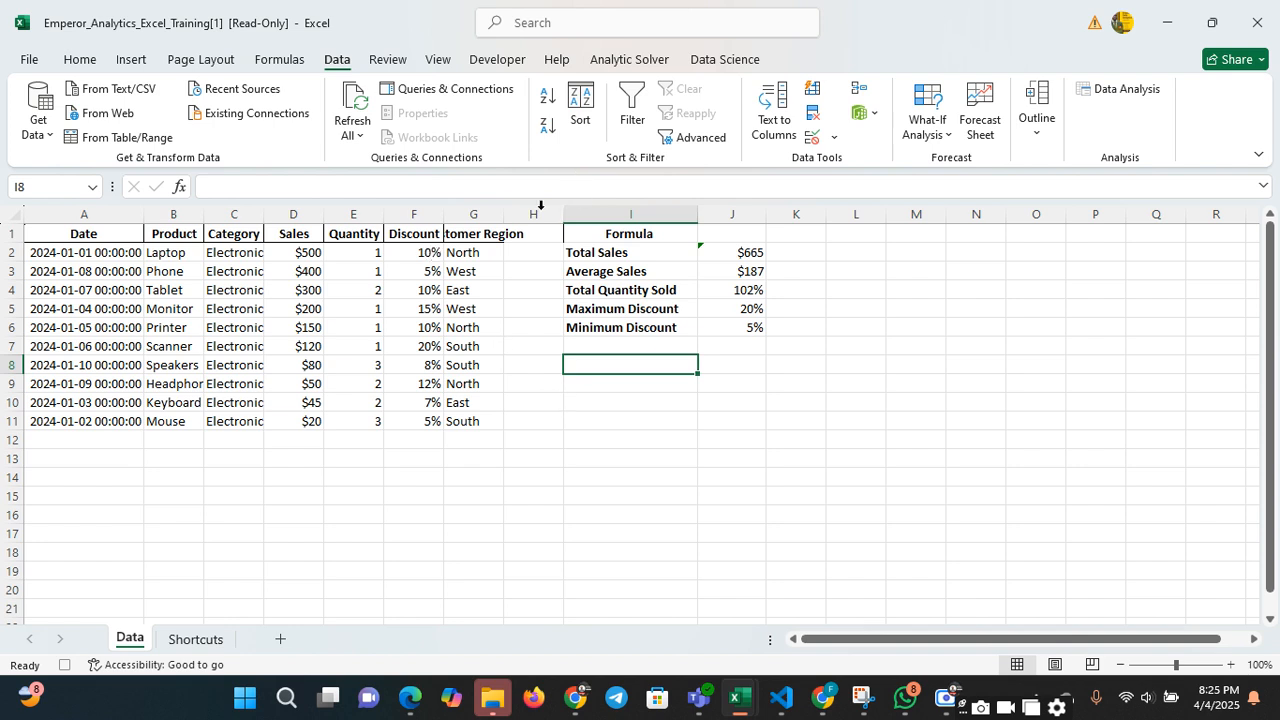
# Fill the Sales value in cell D4 down through cell D11
pyautogui.click(318, 292)
pyautogui.moveTo(322, 299); pyautogui.dragTo(322, 425)
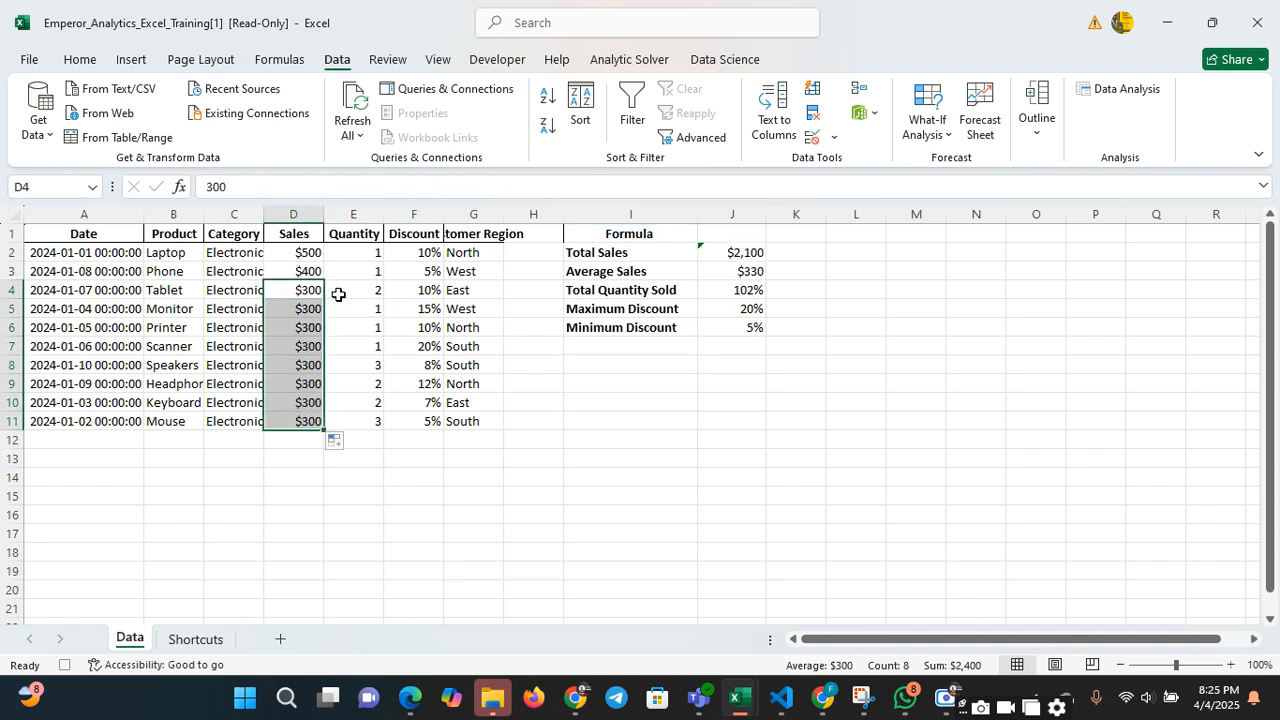
pyautogui.click(338, 294)
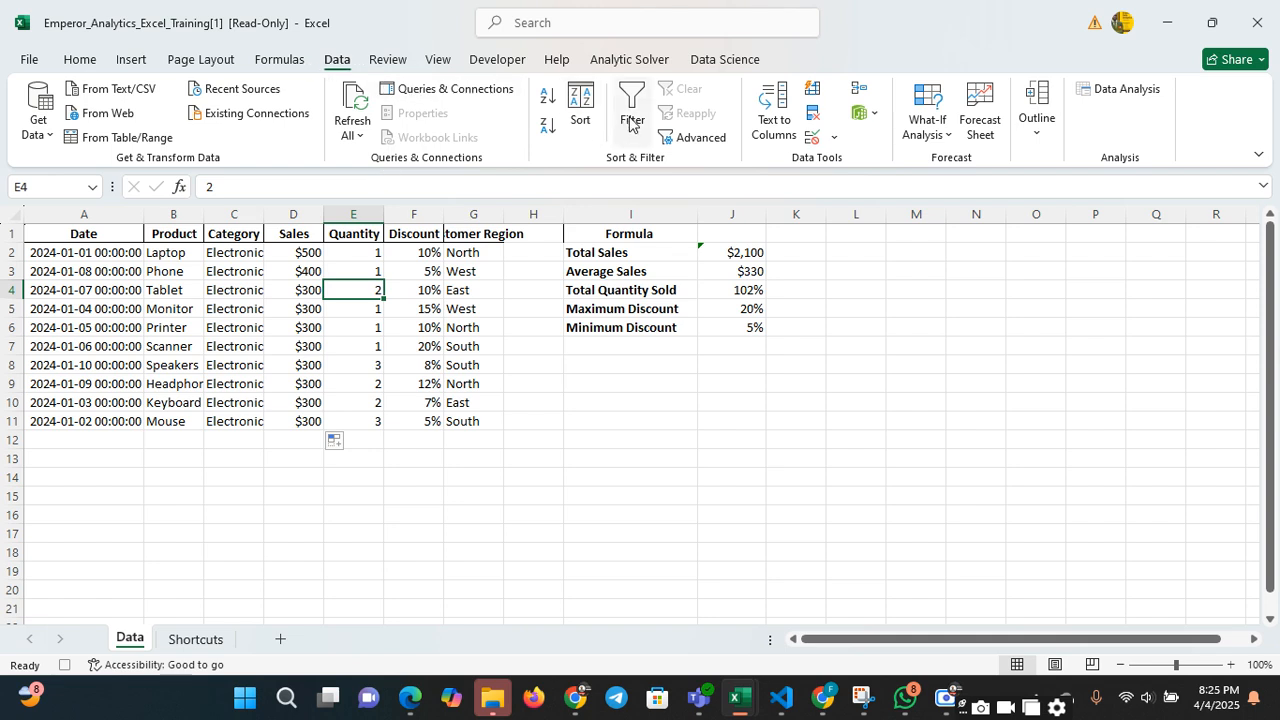
# Add filters to the dataset's header row and filter the Date column to show only 01 January 2024
pyautogui.click(629, 124)
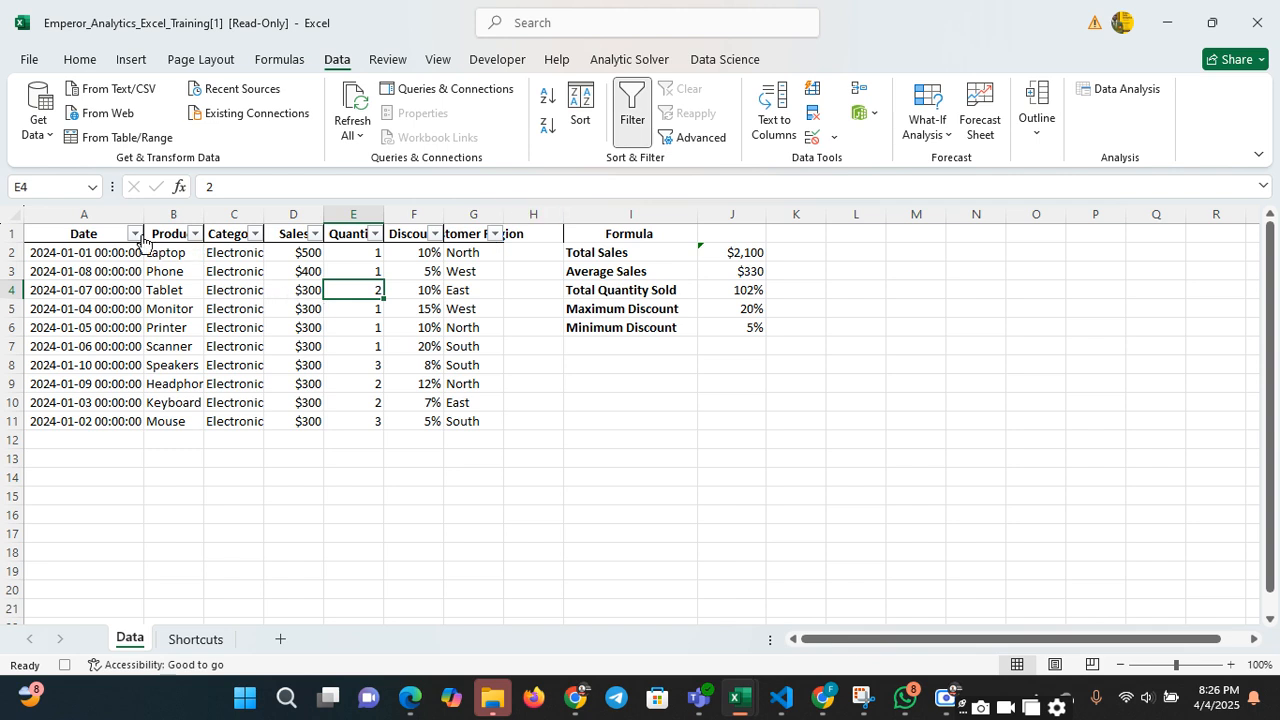
pyautogui.click(160, 278)
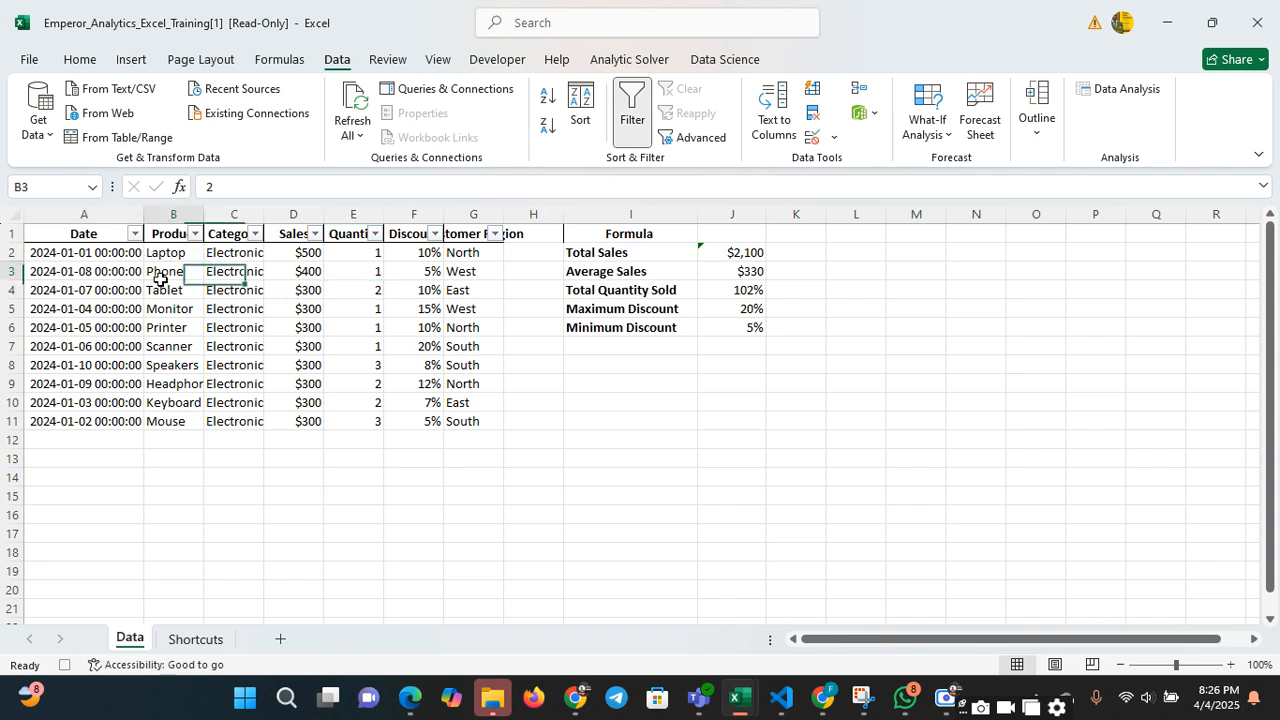
pyautogui.click(136, 234)
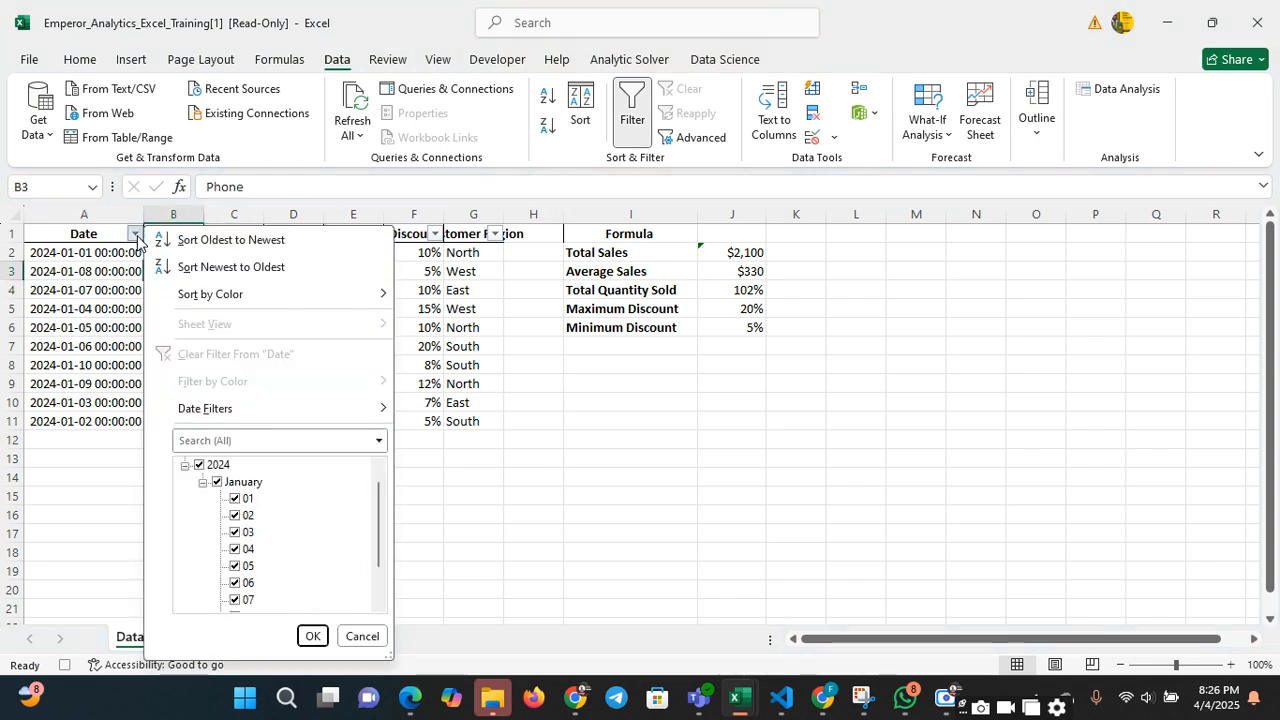
pyautogui.click(217, 482)
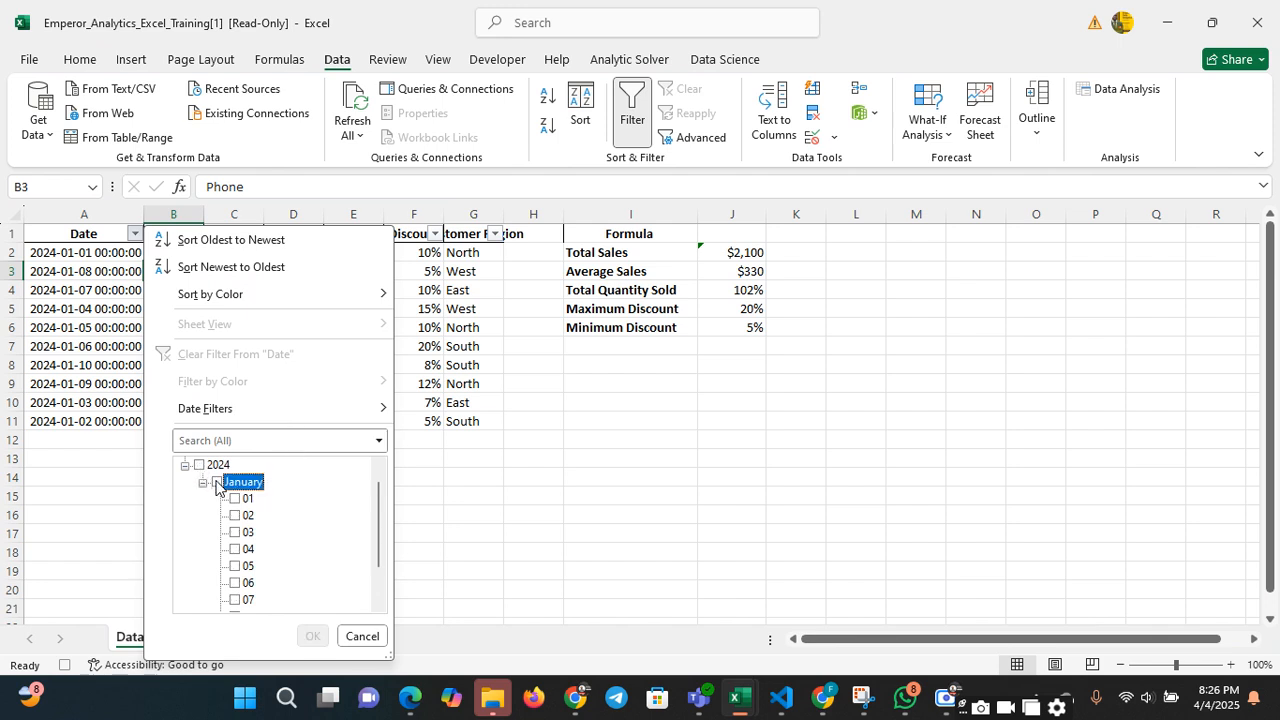
pyautogui.click(235, 499)
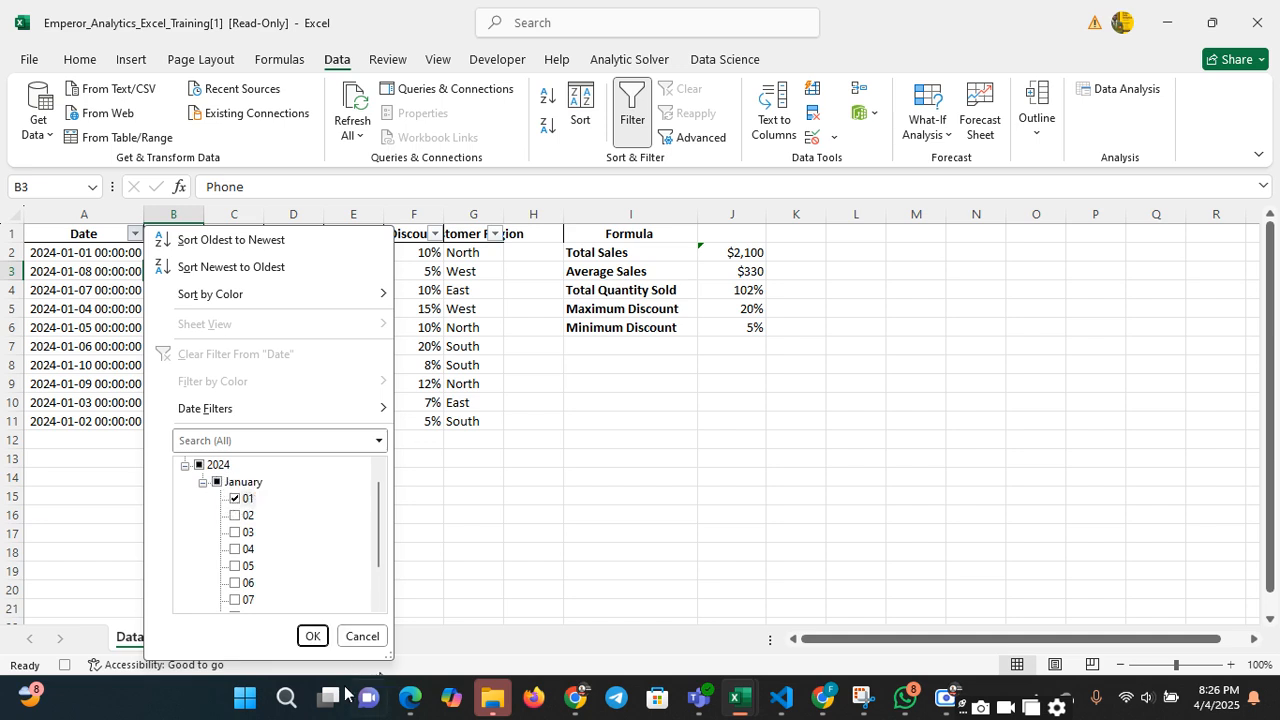
pyautogui.click(313, 642)
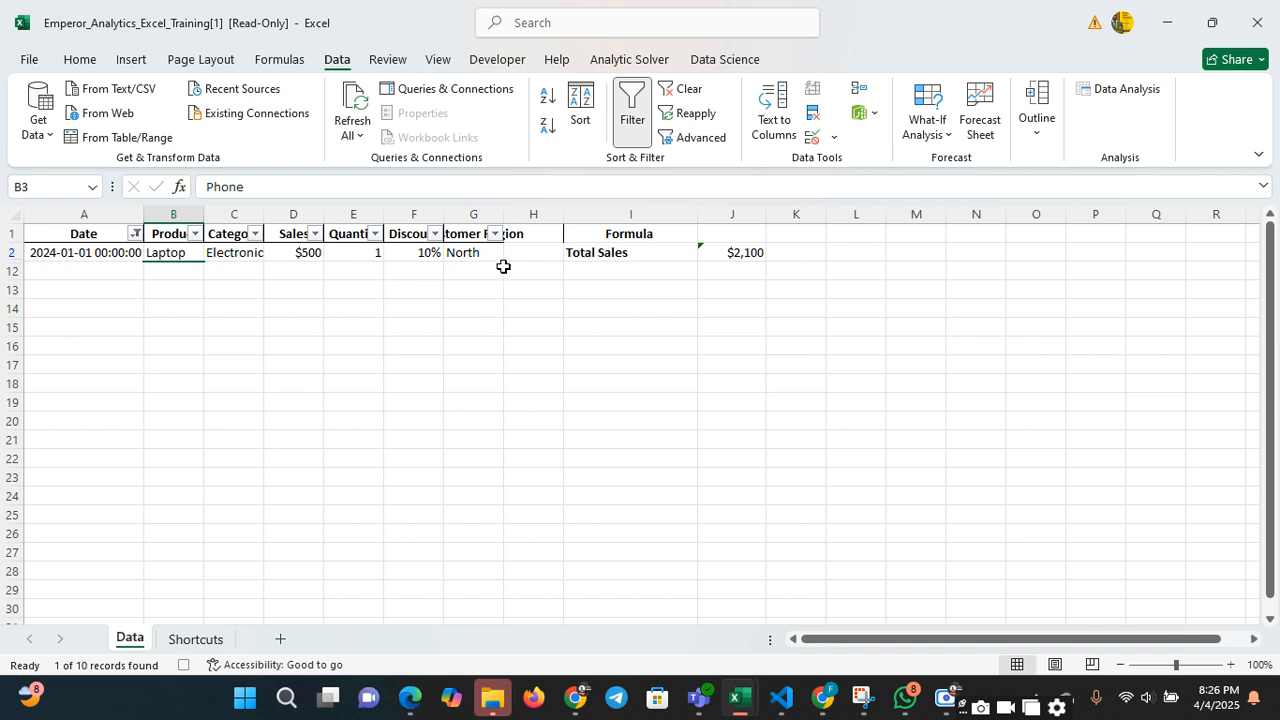
# Reselect all January 2024 dates in the Date column's filter to show every record again
pyautogui.click(136, 234)
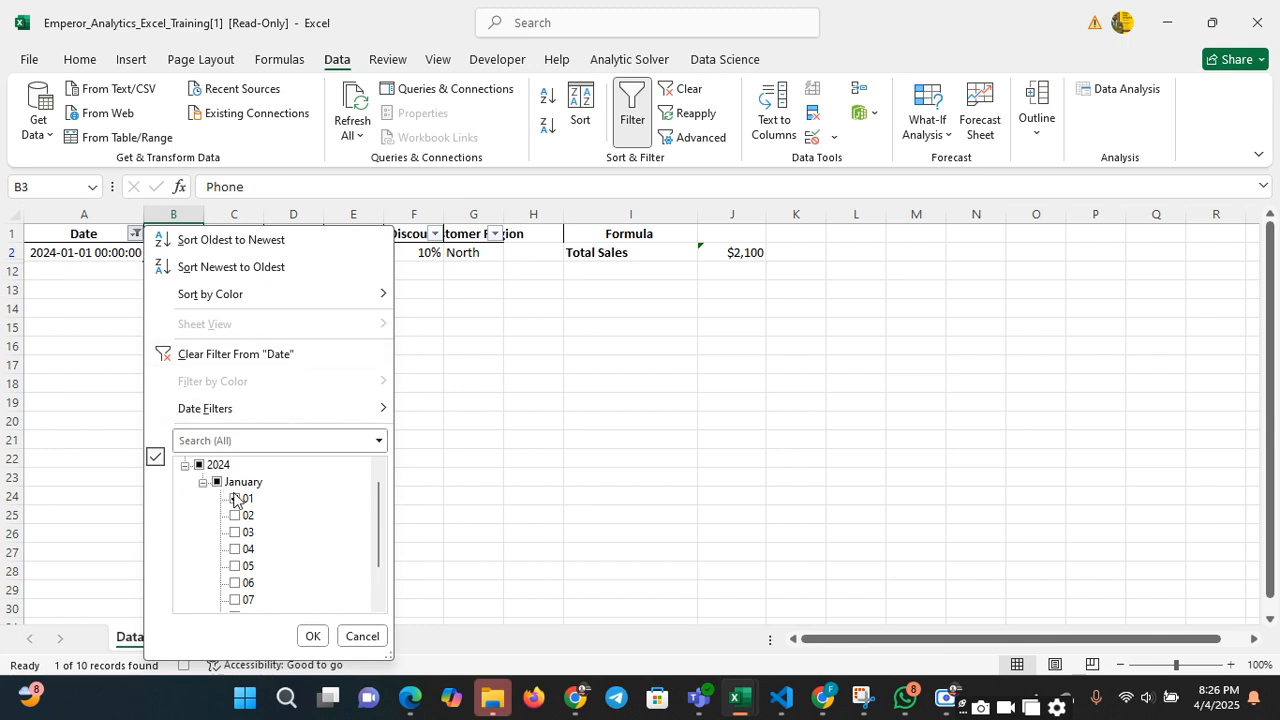
pyautogui.click(216, 482)
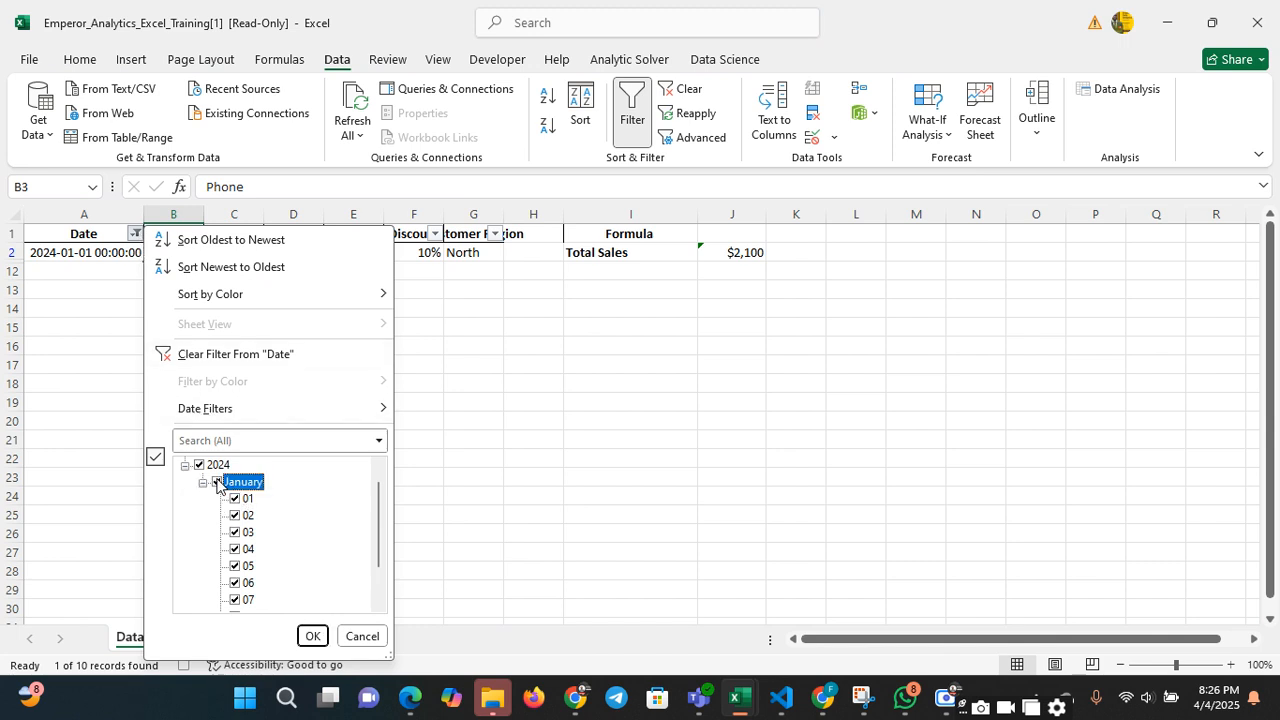
pyautogui.click(312, 637)
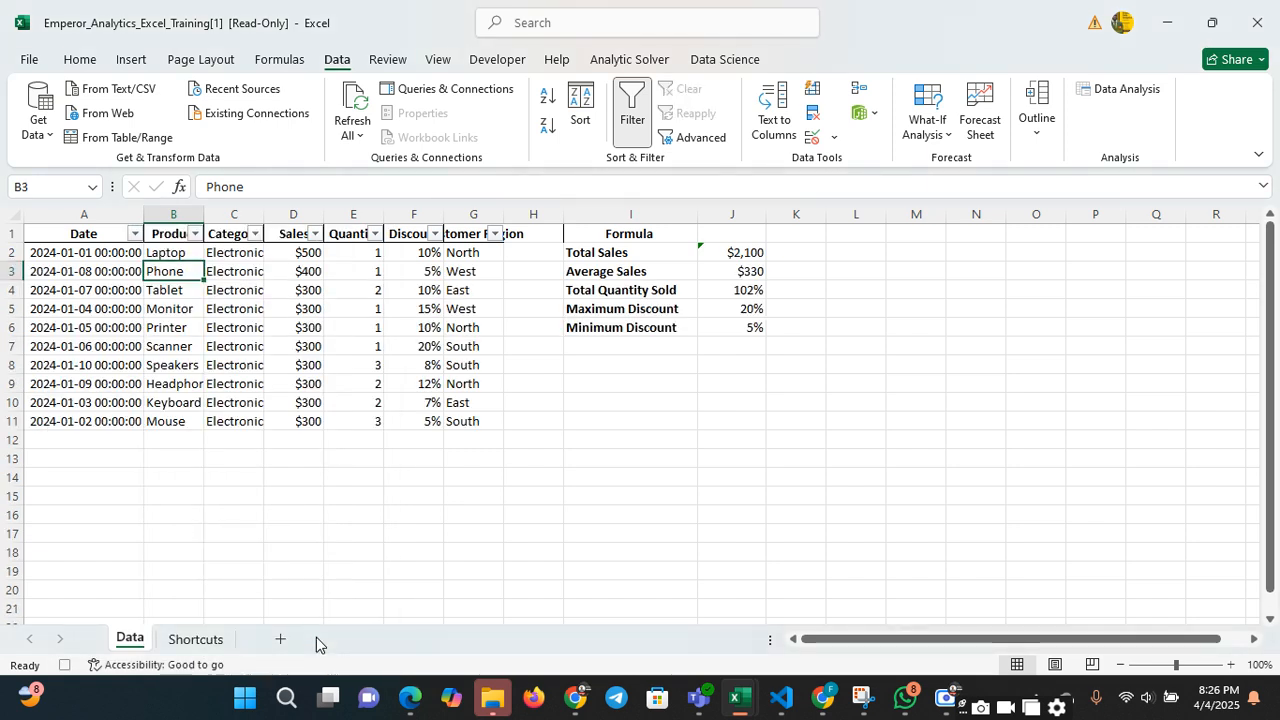
pyautogui.click(438, 420)
pyautogui.click(494, 402)
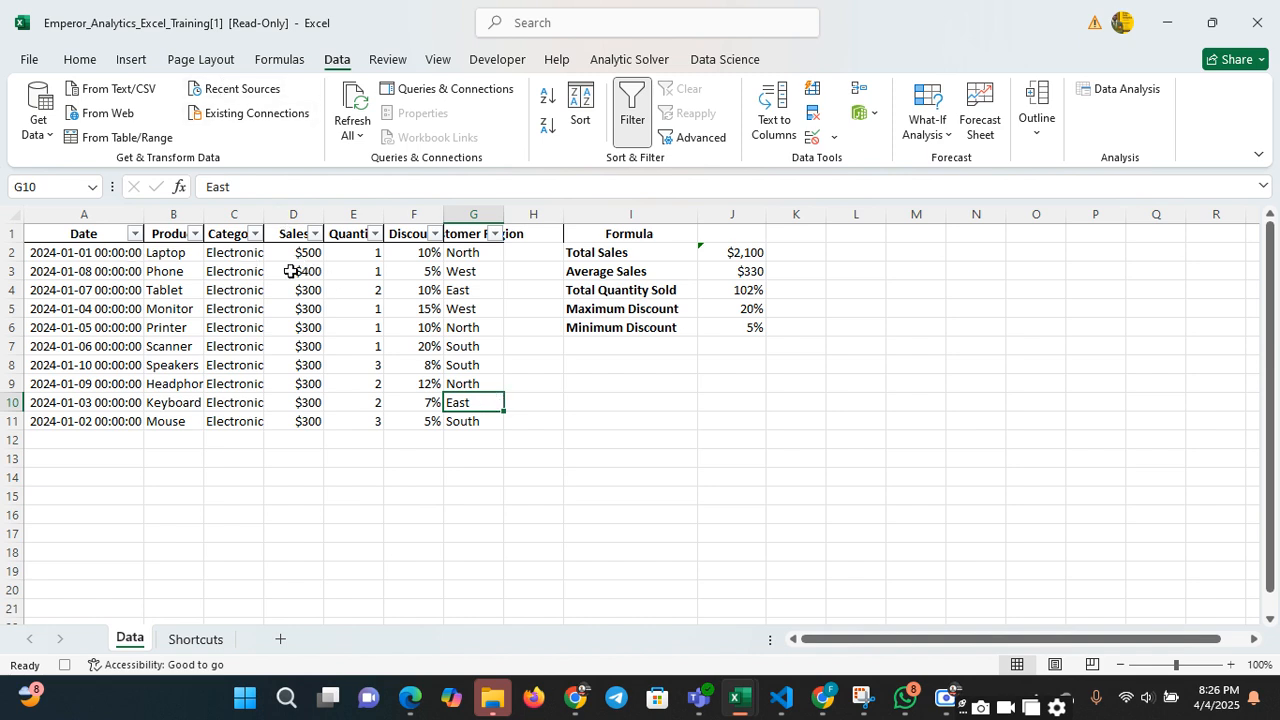
# Insert a 3-D Clustered Bar chart based on the Product and Sales columns
pyautogui.click(176, 204)
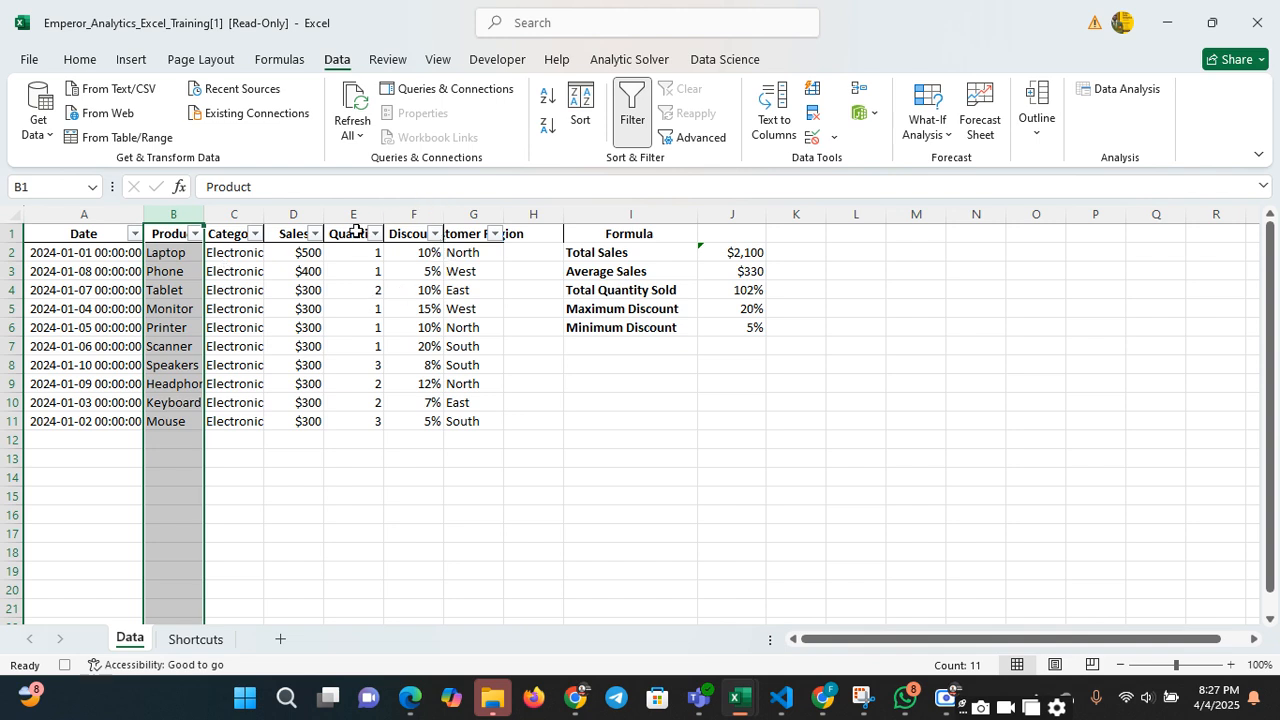
pyautogui.keyDown('ctrl'); pyautogui.click(310, 212); pyautogui.keyUp('ctrl')
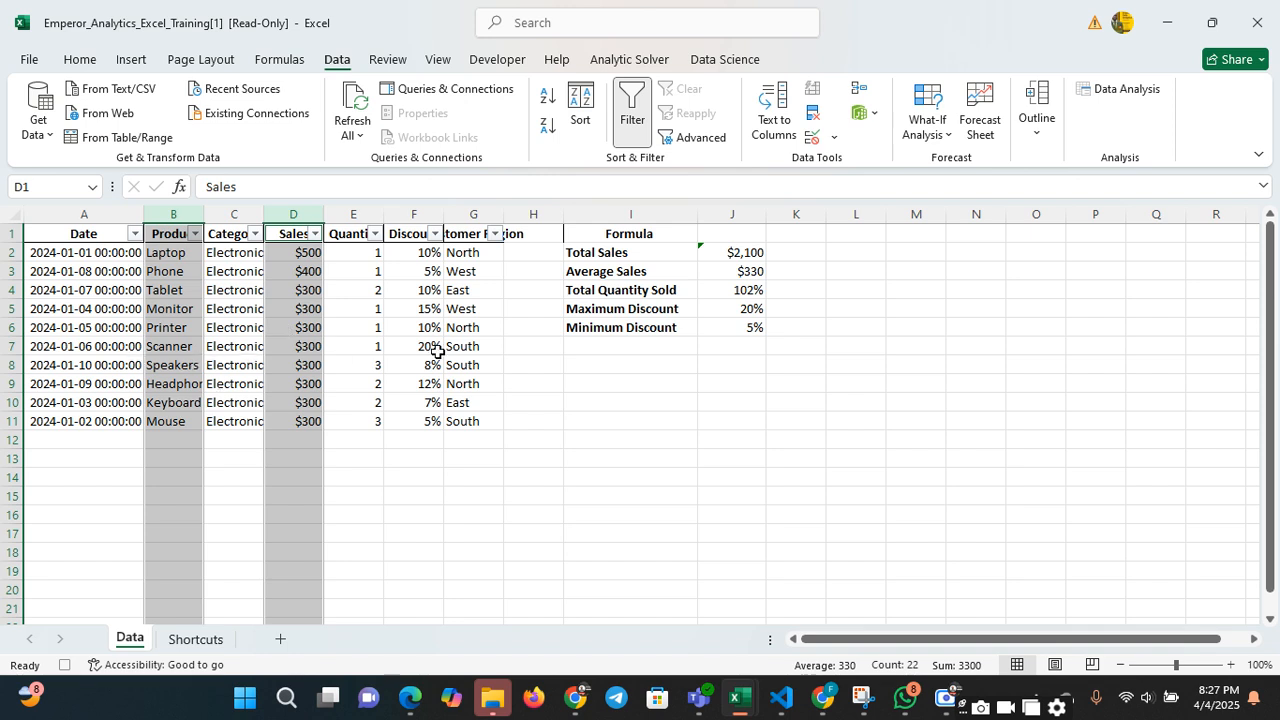
pyautogui.click(140, 61)
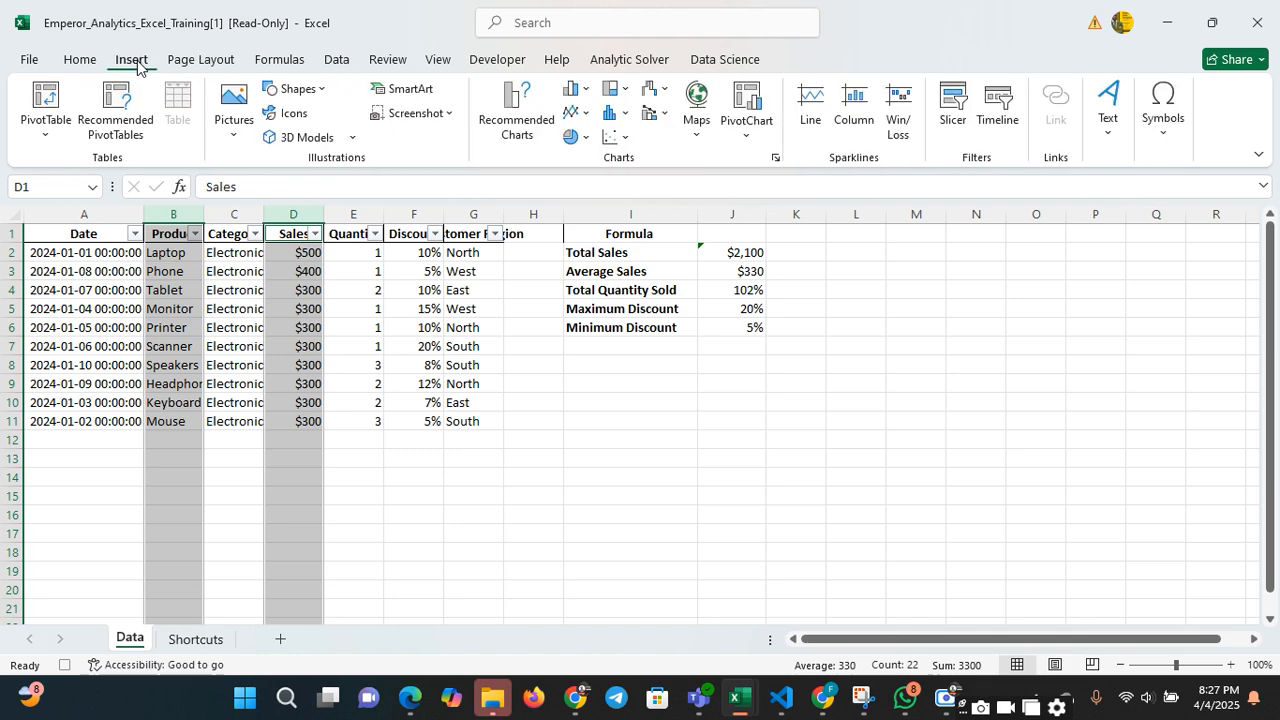
pyautogui.click(531, 118)
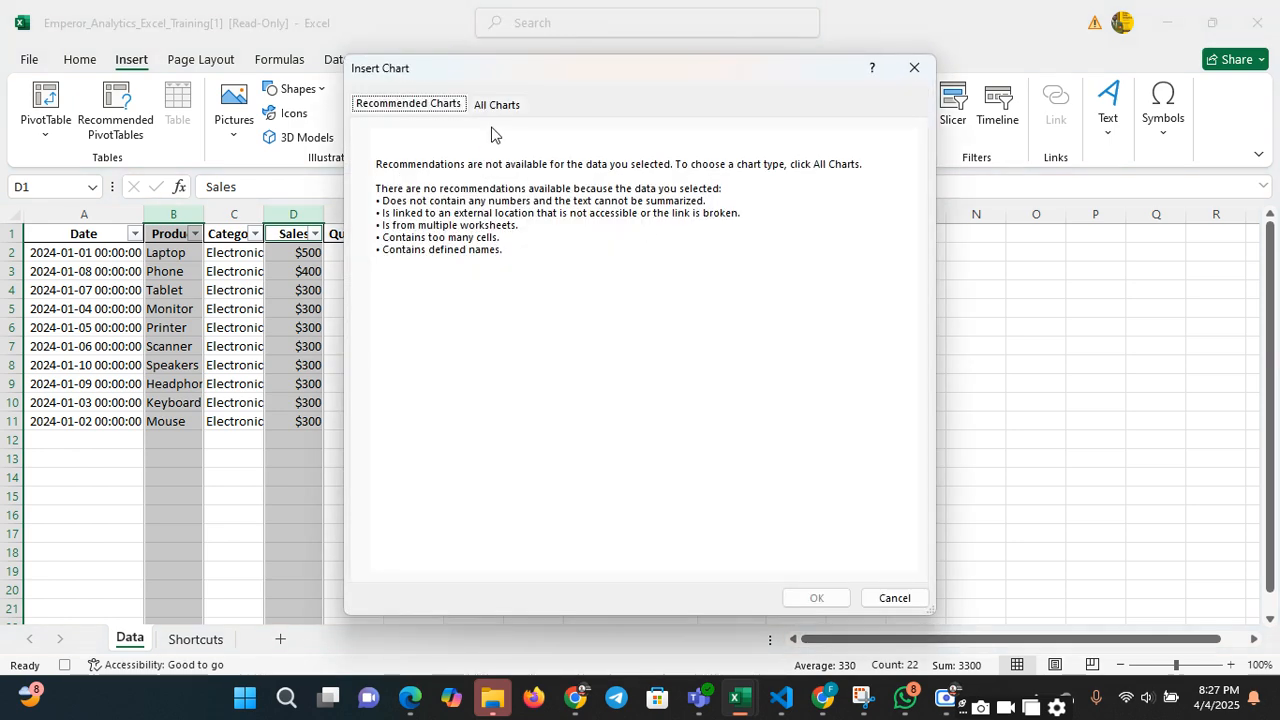
pyautogui.click(500, 107)
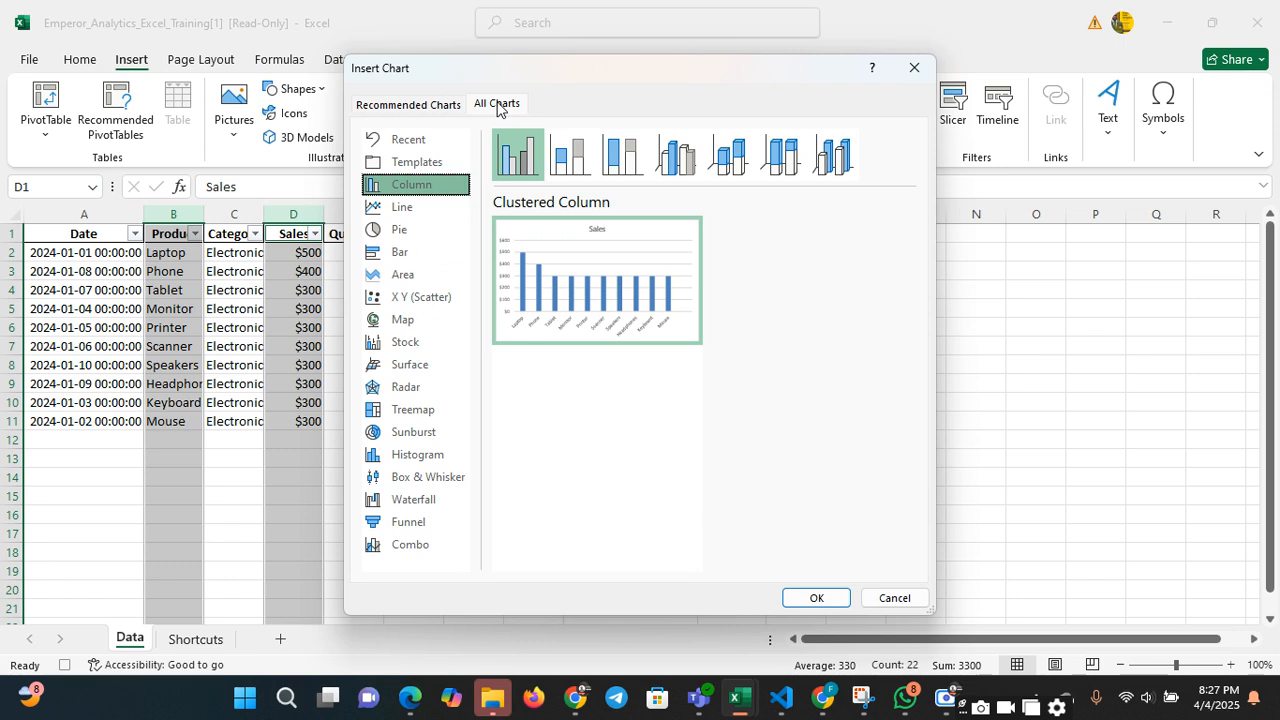
pyautogui.click(407, 256)
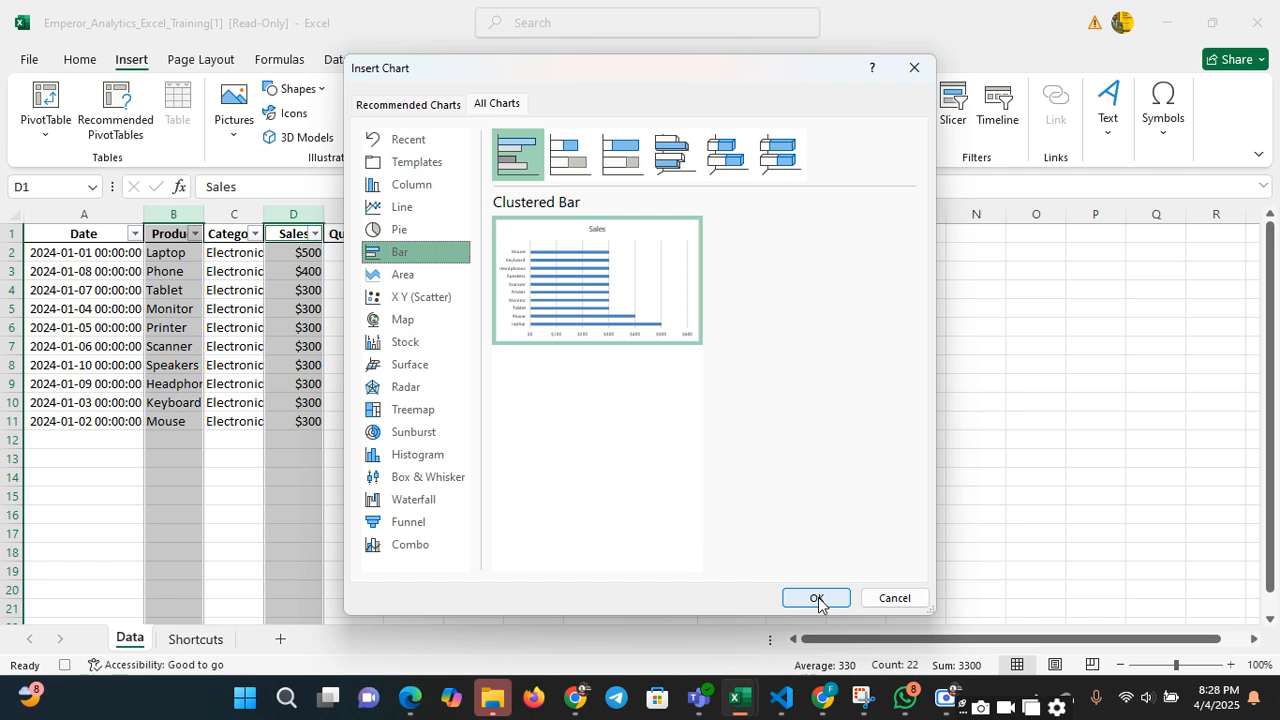
pyautogui.click(684, 171)
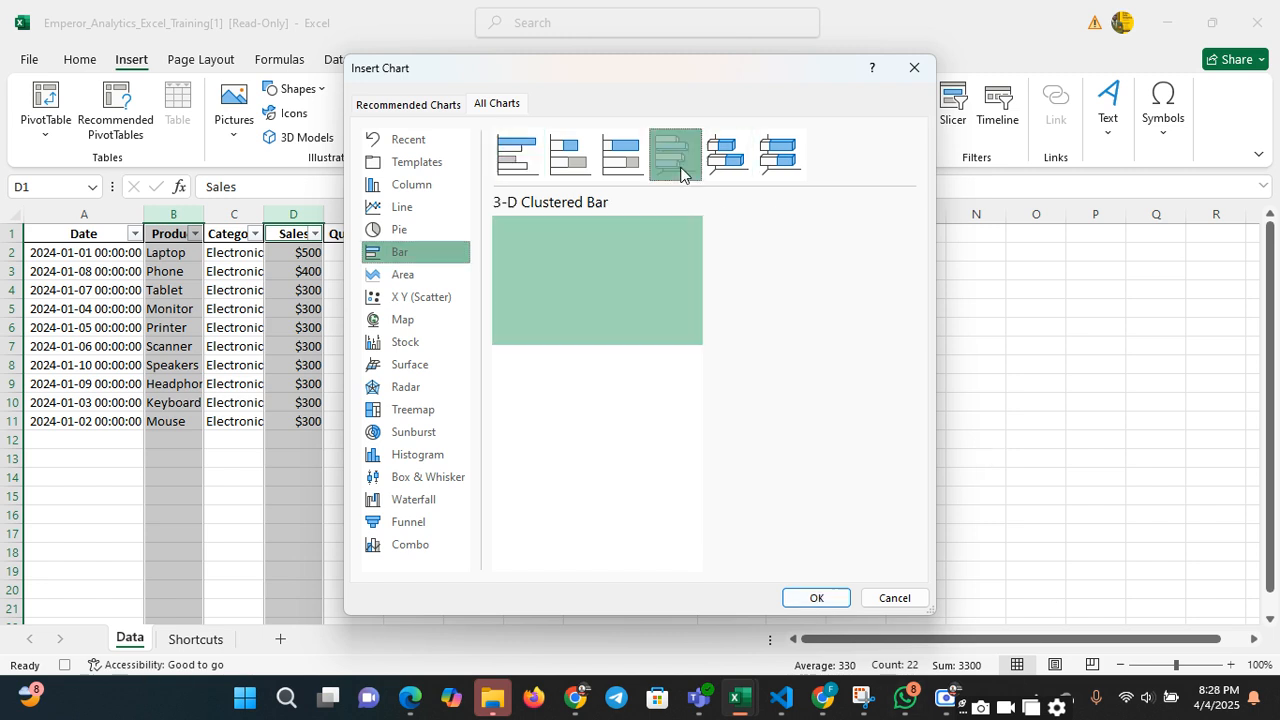
pyautogui.click(816, 598)
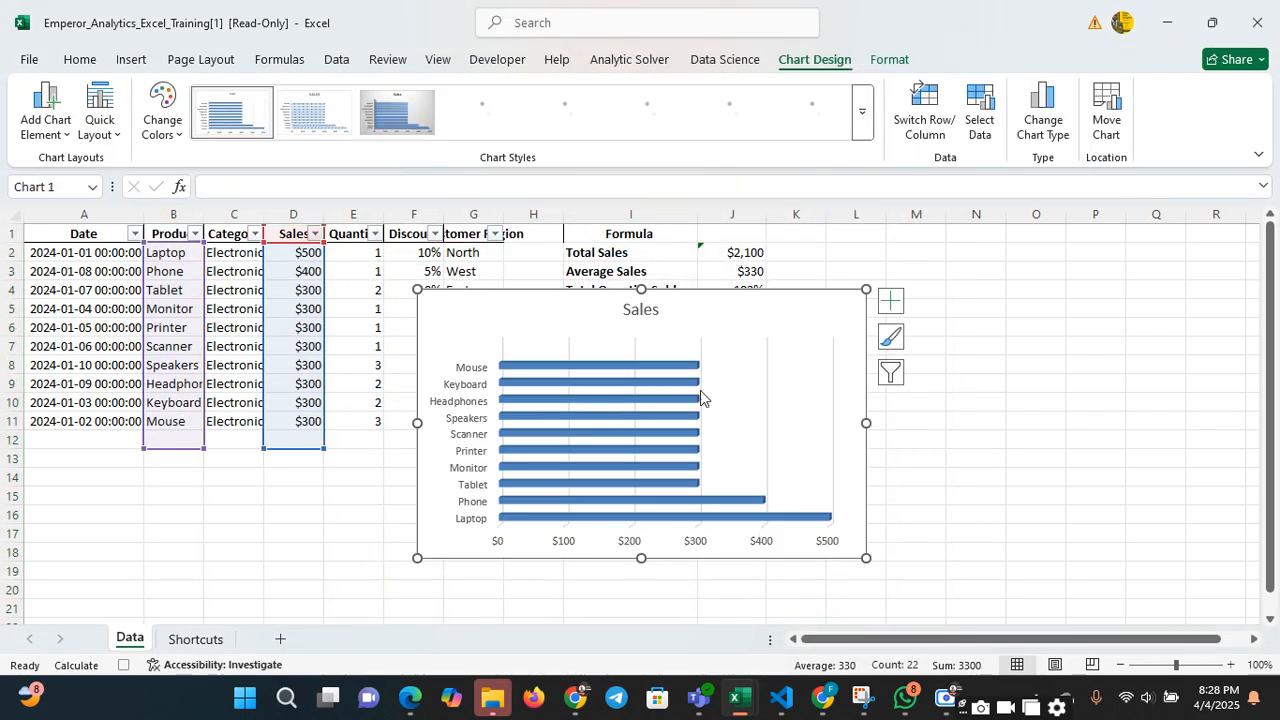
# Replace the bar chart's title with "Product & Sales Chart"
pyautogui.click(645, 310)
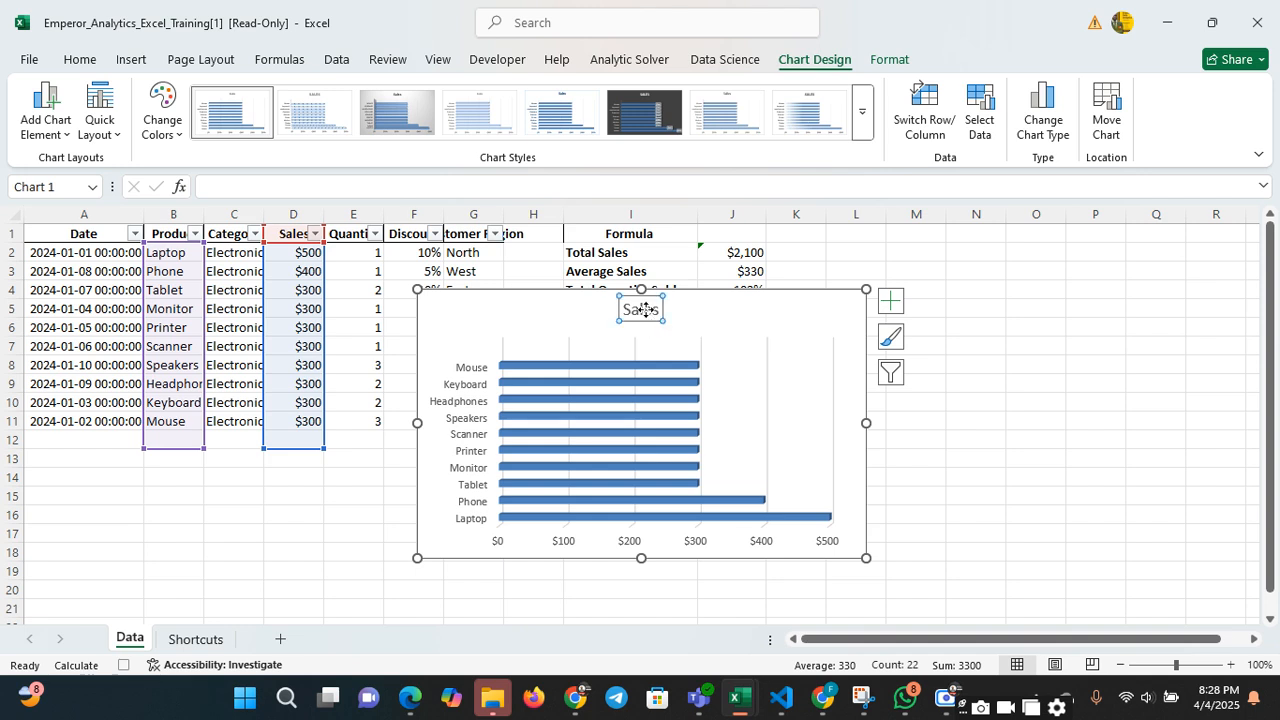
pyautogui.doubleClick(645, 310)
pyautogui.doubleClick(644, 312)
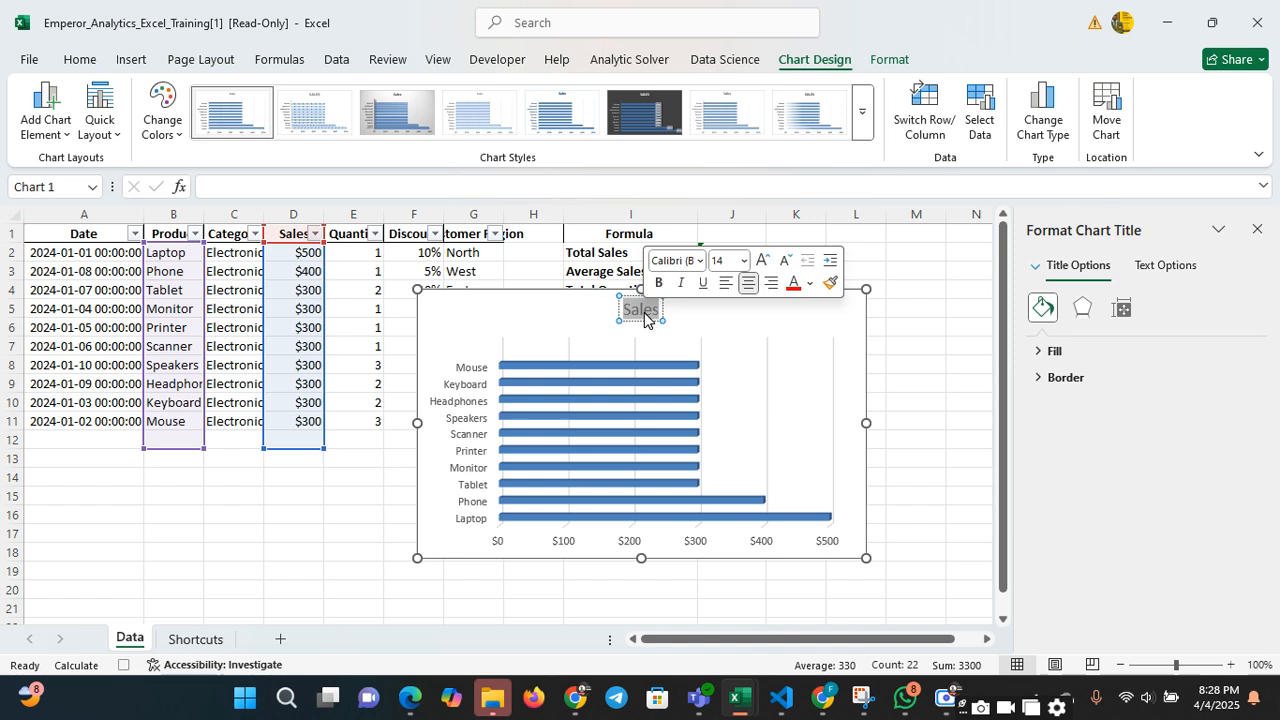
pyautogui.write('Product')
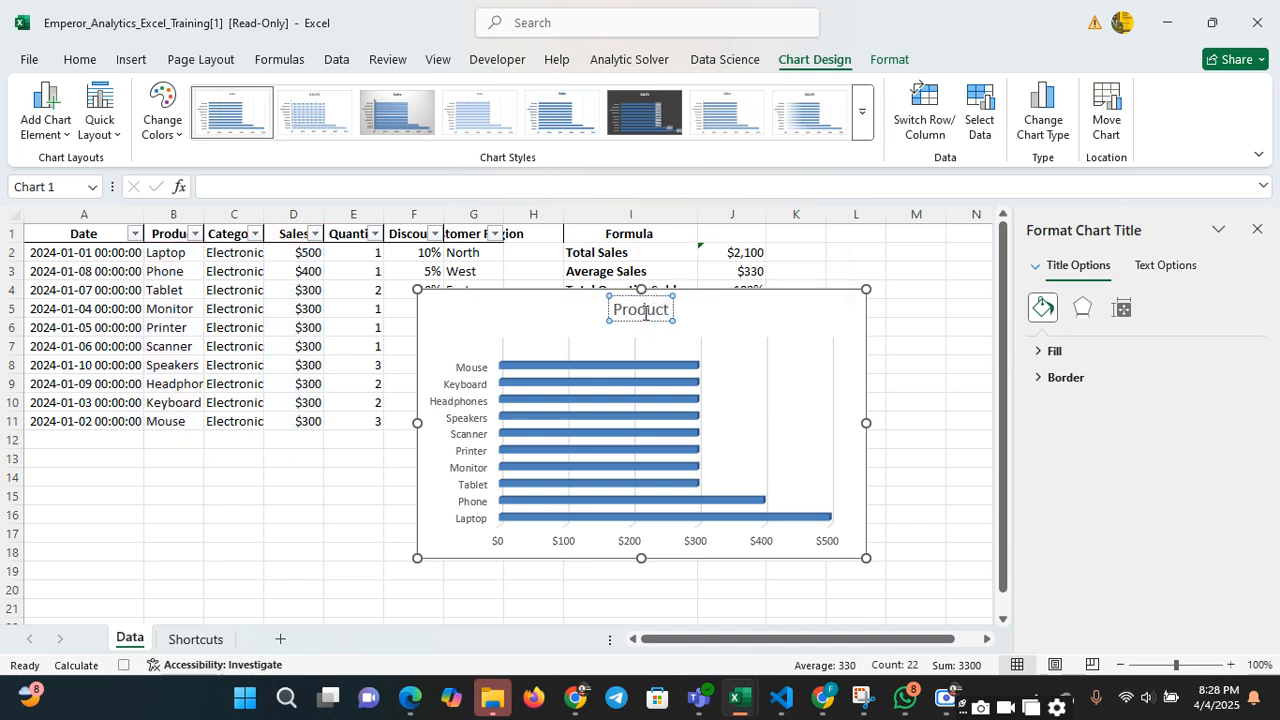
pyautogui.write('s')
pyautogui.press('BackSpace')
pyautogui.press('BackSpace')
pyautogui.write('t & Sal')
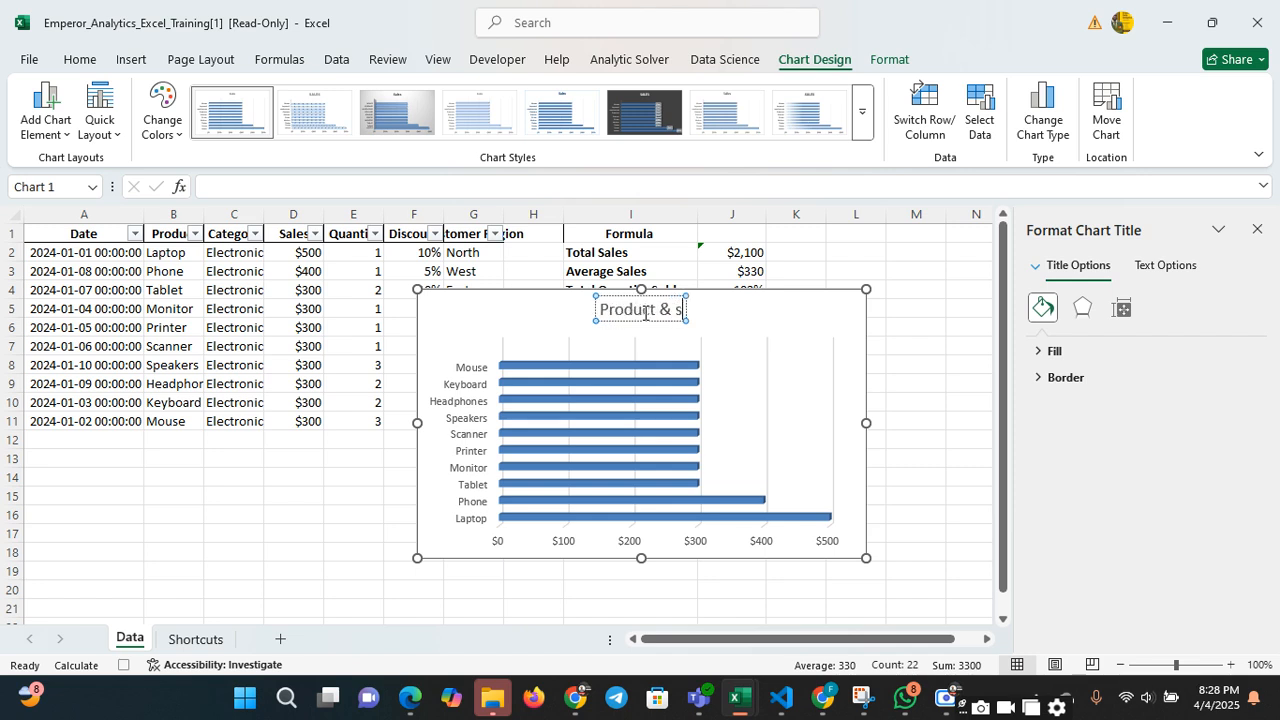
pyautogui.write('es Char')
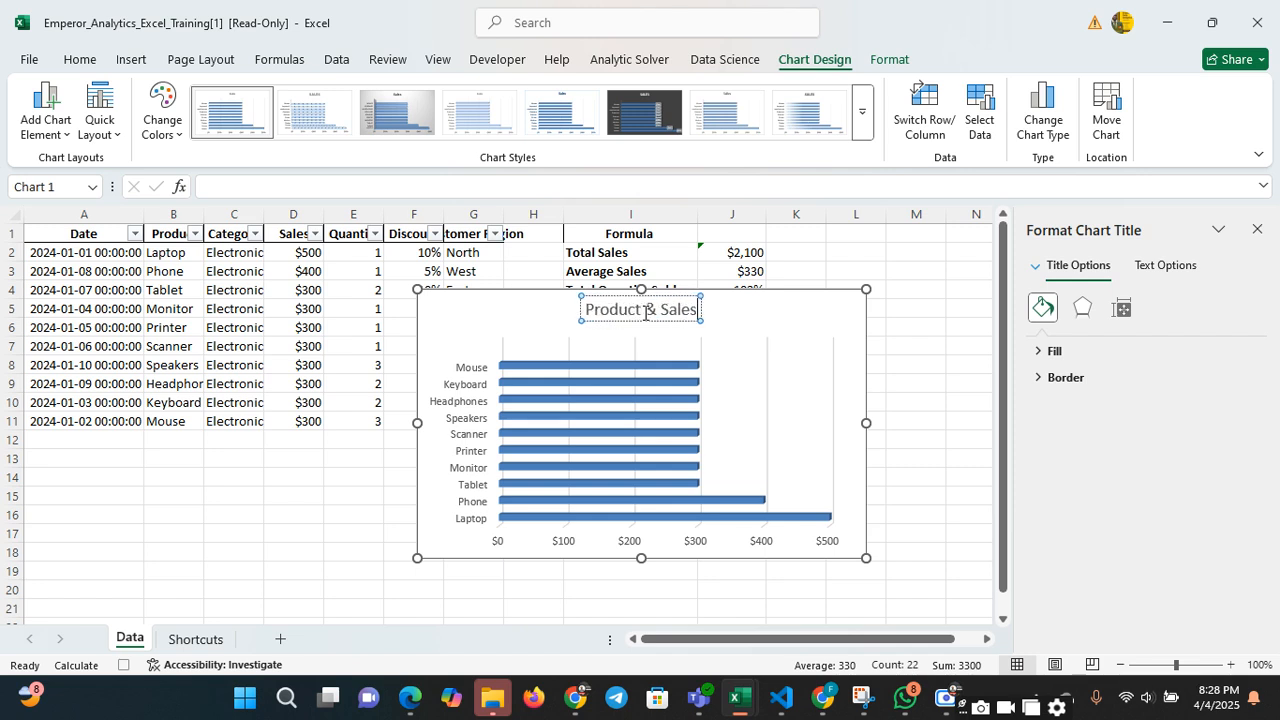
pyautogui.write('t')
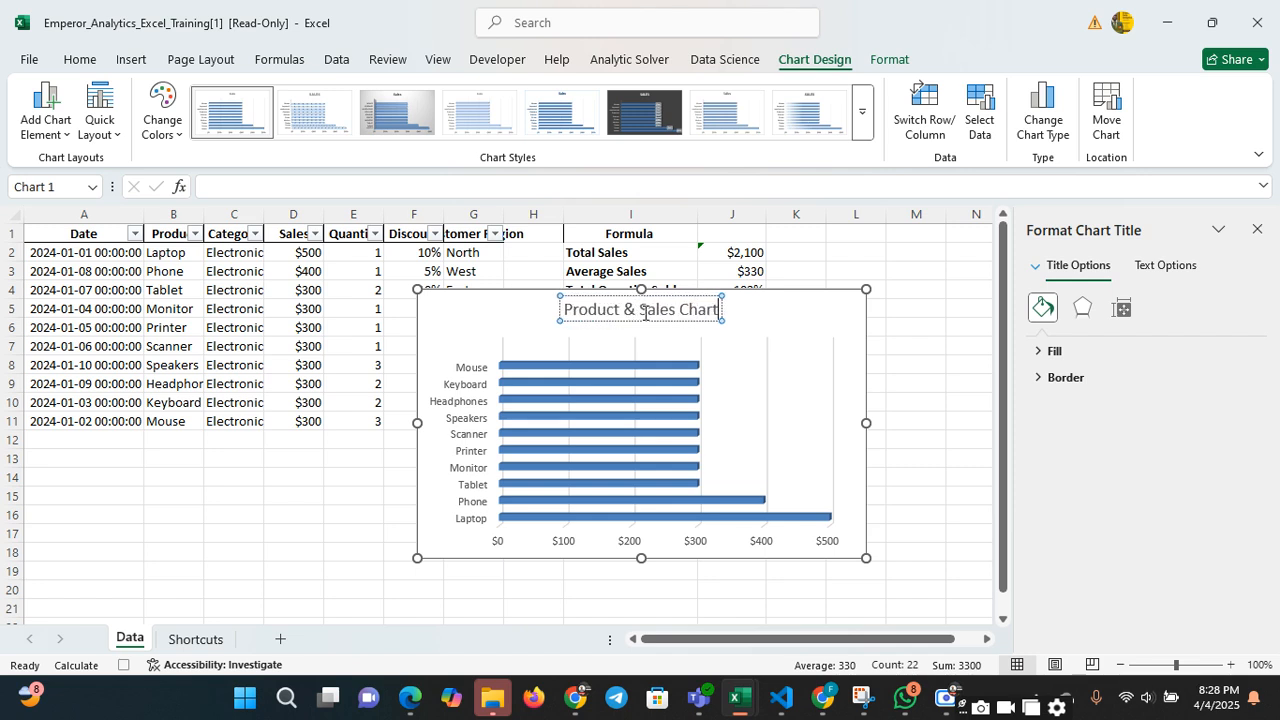
pyautogui.click(928, 306)
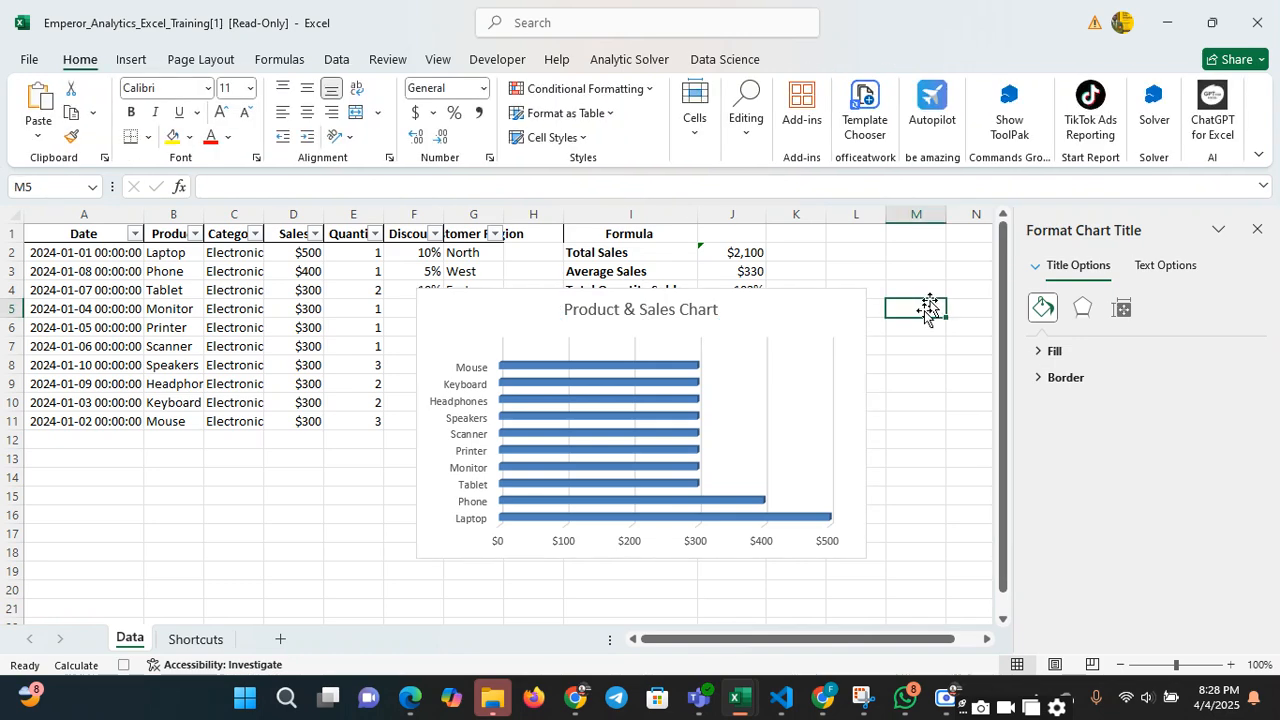
# Close the chart formatting options and move the chart beside and below the Formula section, with its upper-left corner around cell L6
pyautogui.click(671, 391)
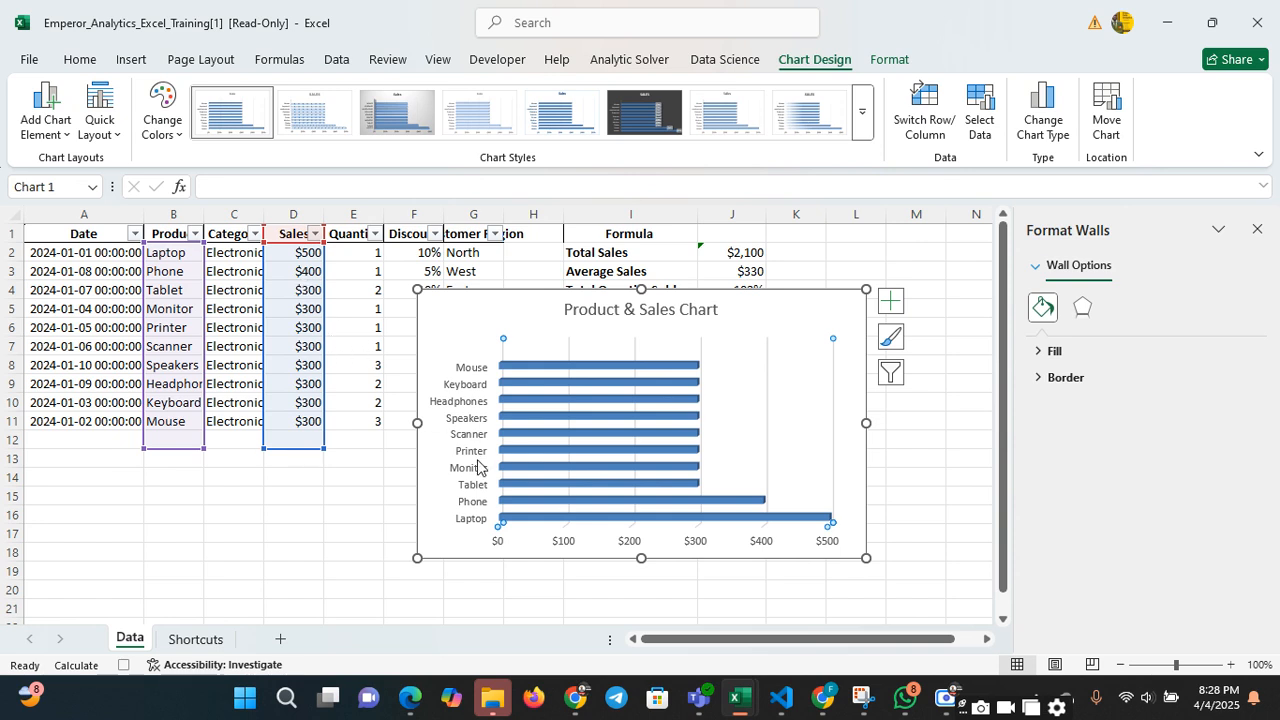
pyautogui.click(343, 462)
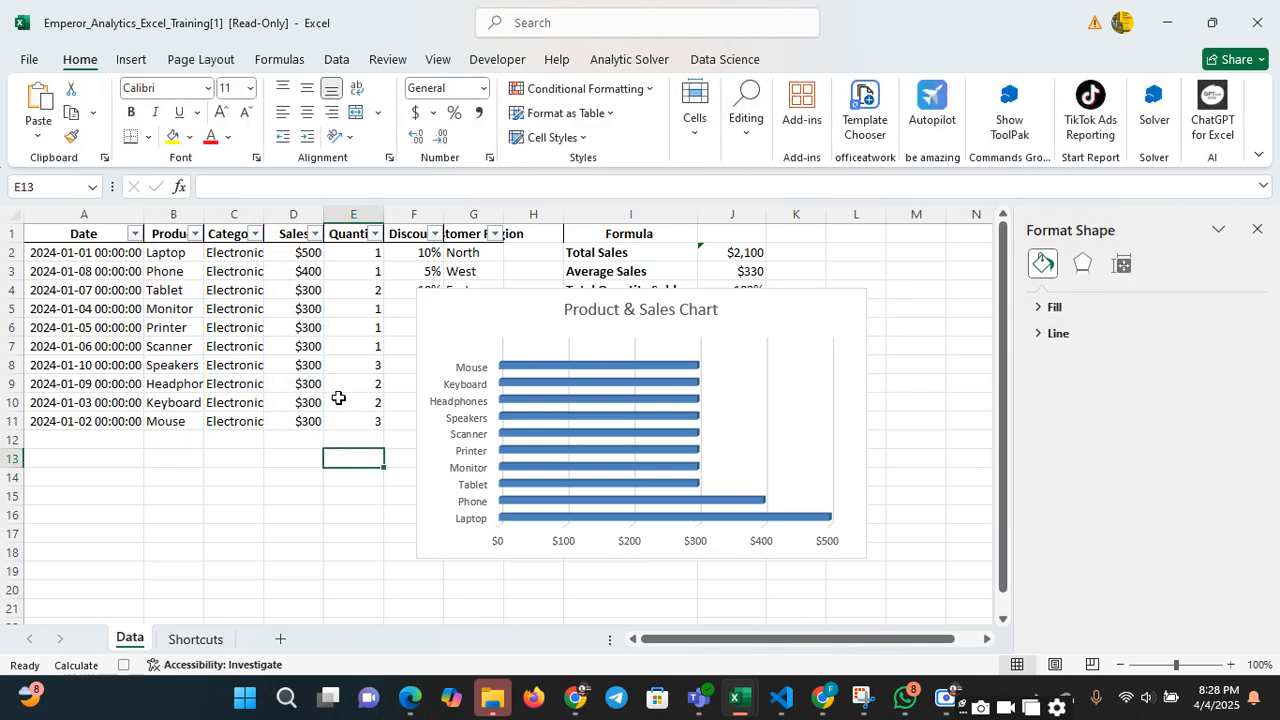
pyautogui.click(617, 314)
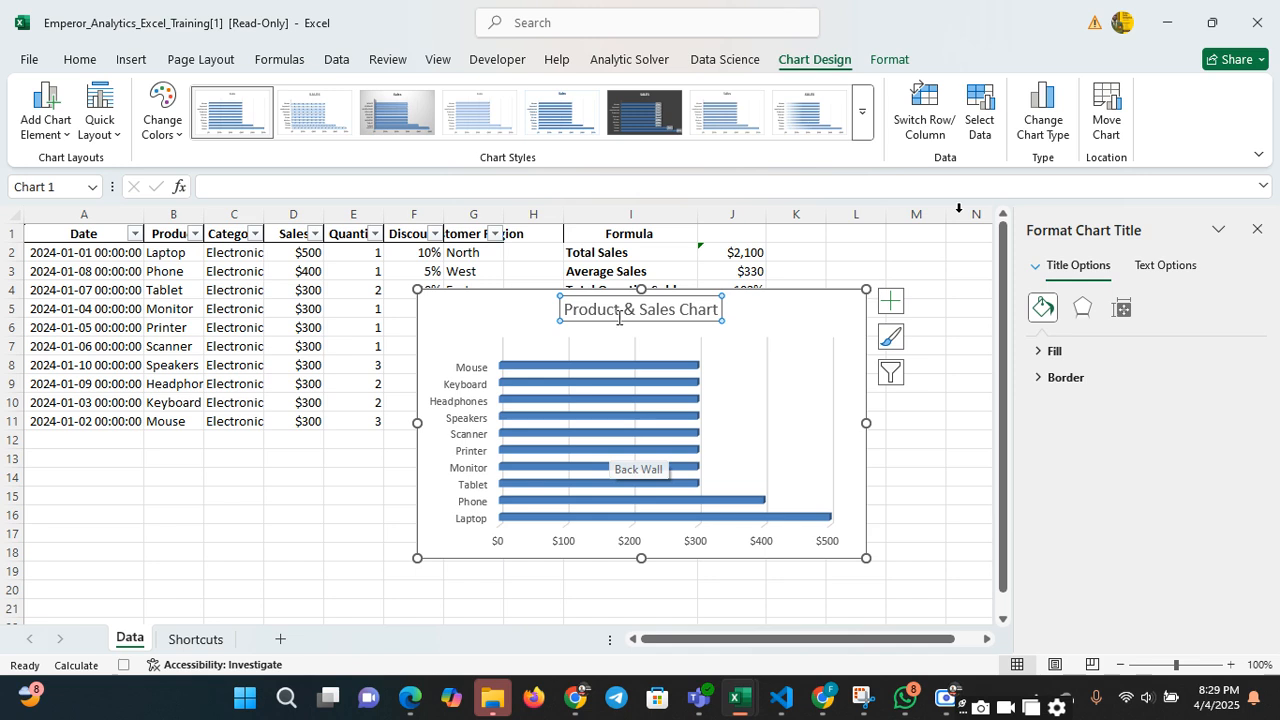
pyautogui.click(1256, 230)
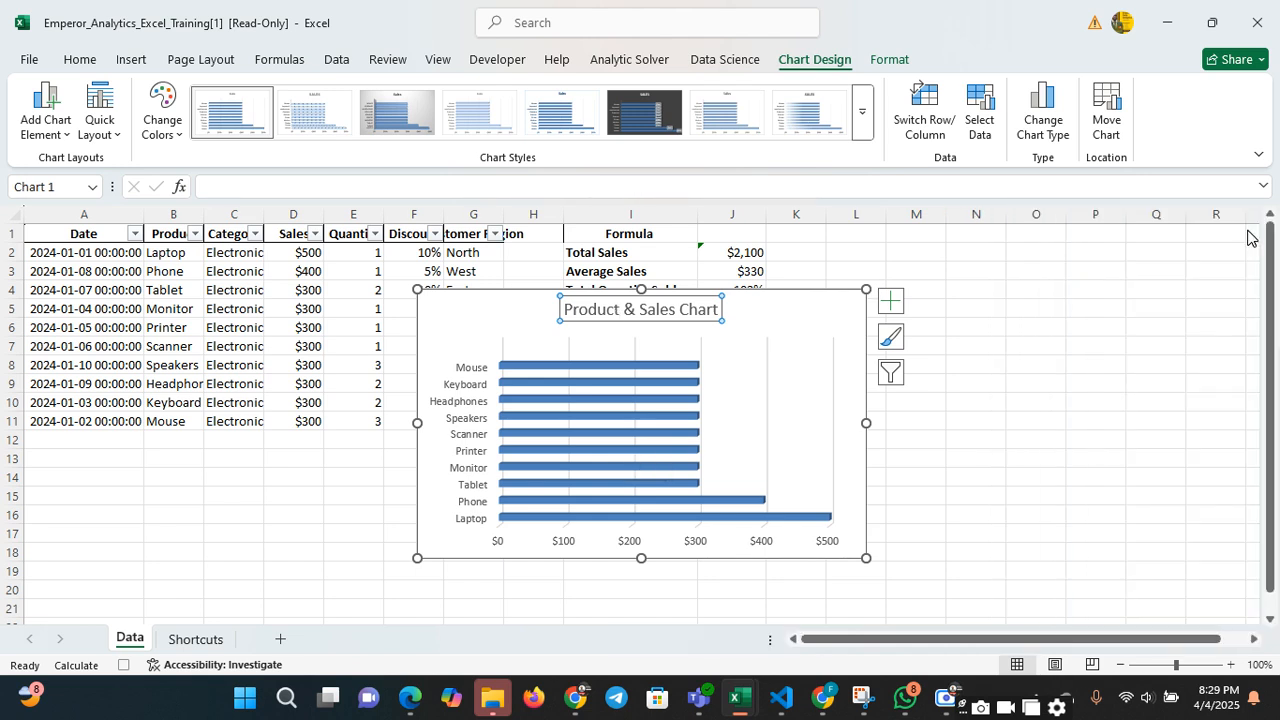
pyautogui.moveTo(789, 300); pyautogui.dragTo(1165, 352)
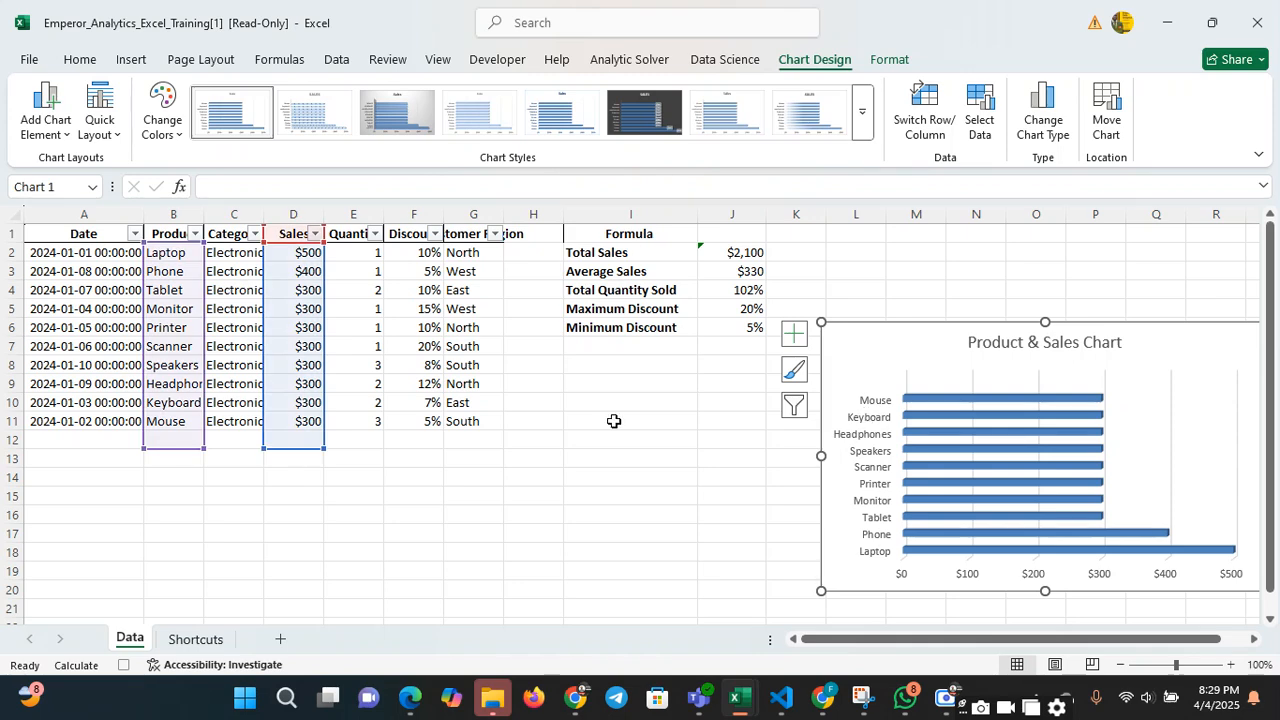
pyautogui.click(351, 364)
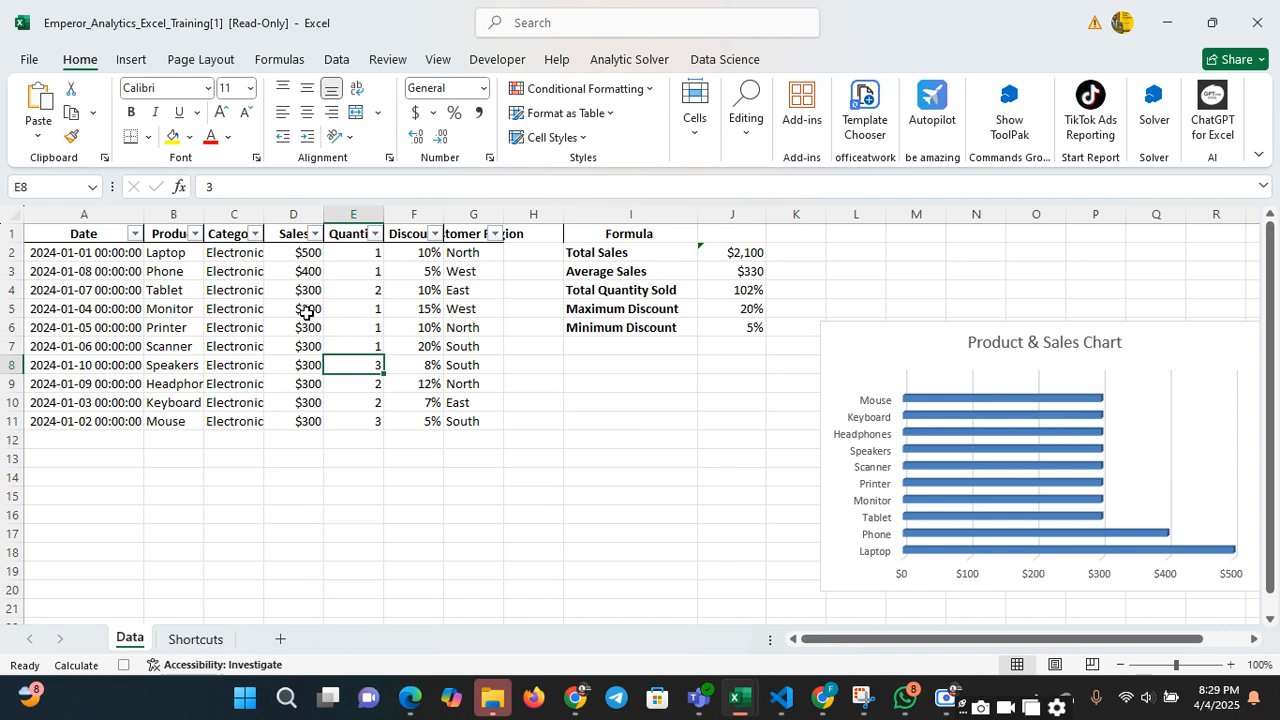
# Insert a Doughnut chart based on the Category and Sales columns
pyautogui.click(237, 212)
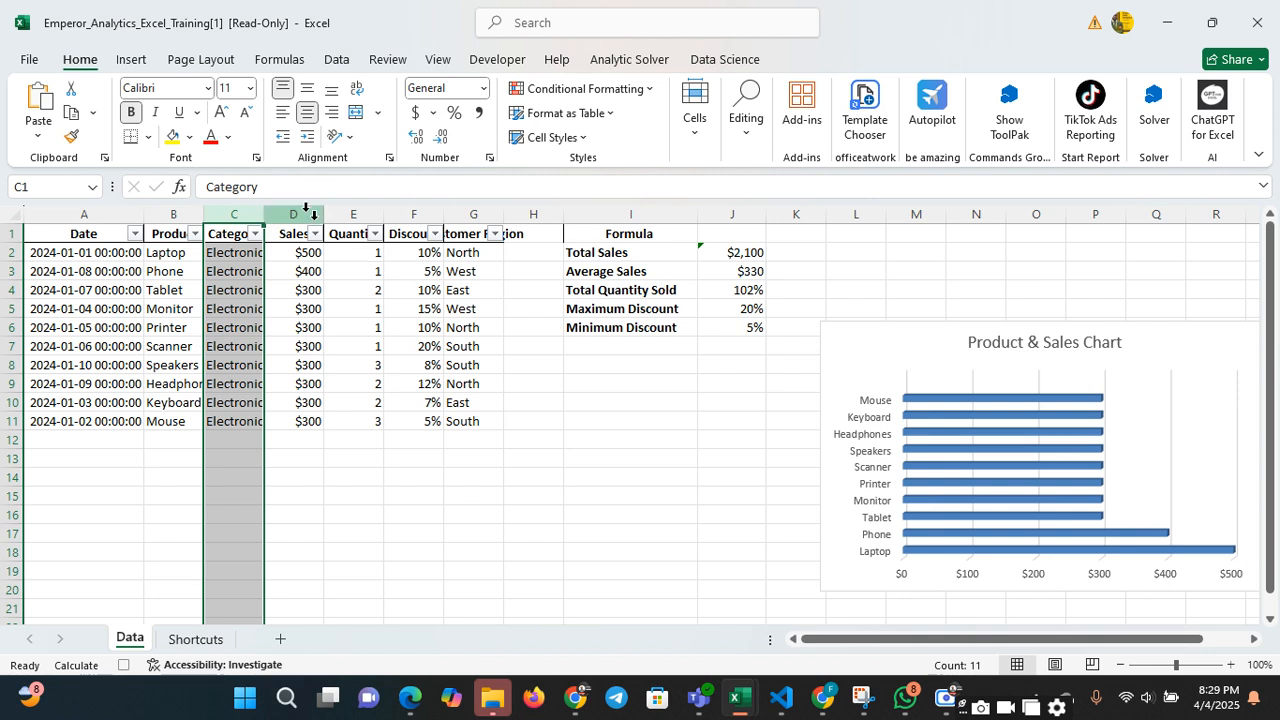
pyautogui.keyDown('shift'); pyautogui.click(305, 212); pyautogui.keyUp('shift')
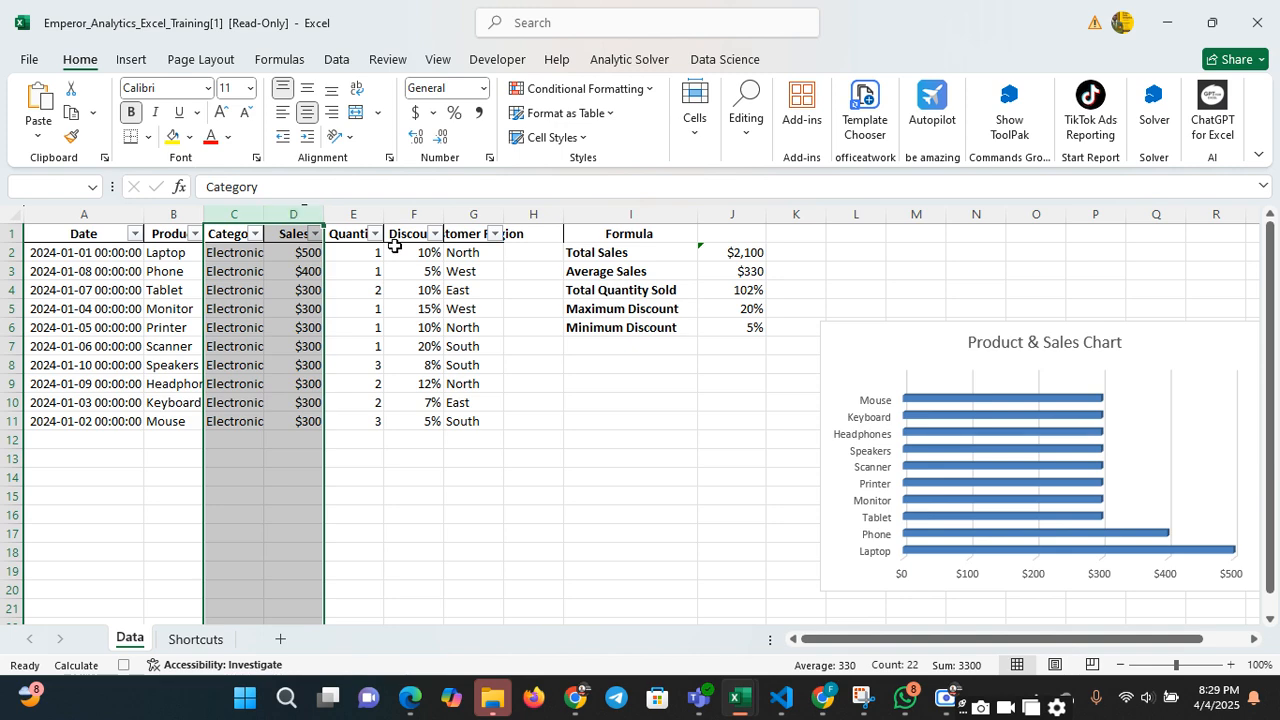
pyautogui.click(131, 60)
pyautogui.click(508, 105)
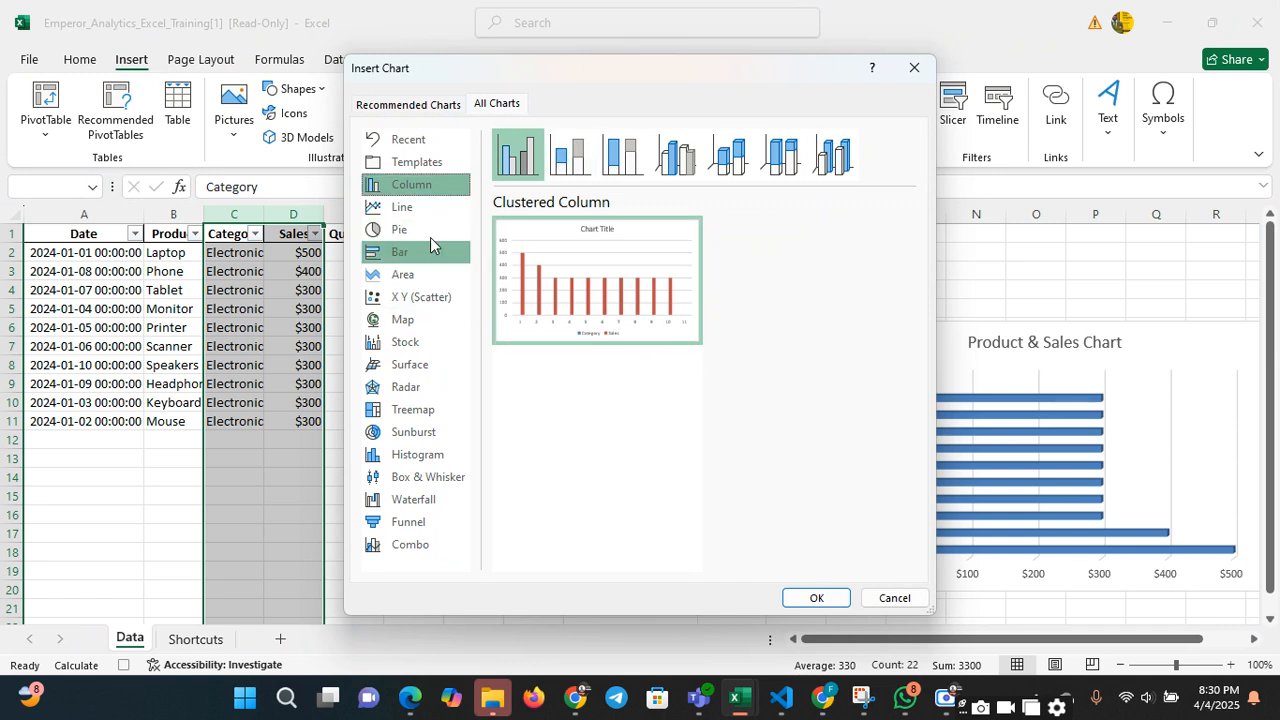
pyautogui.click(431, 240)
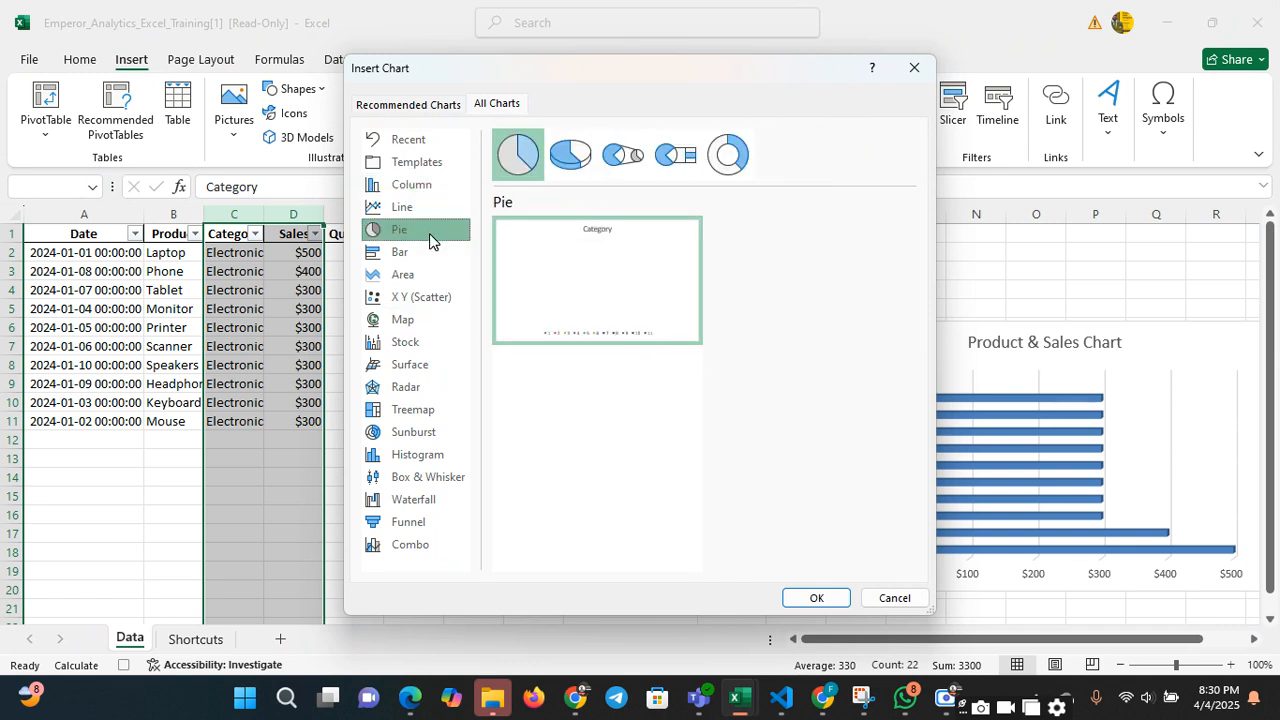
pyautogui.click(748, 170)
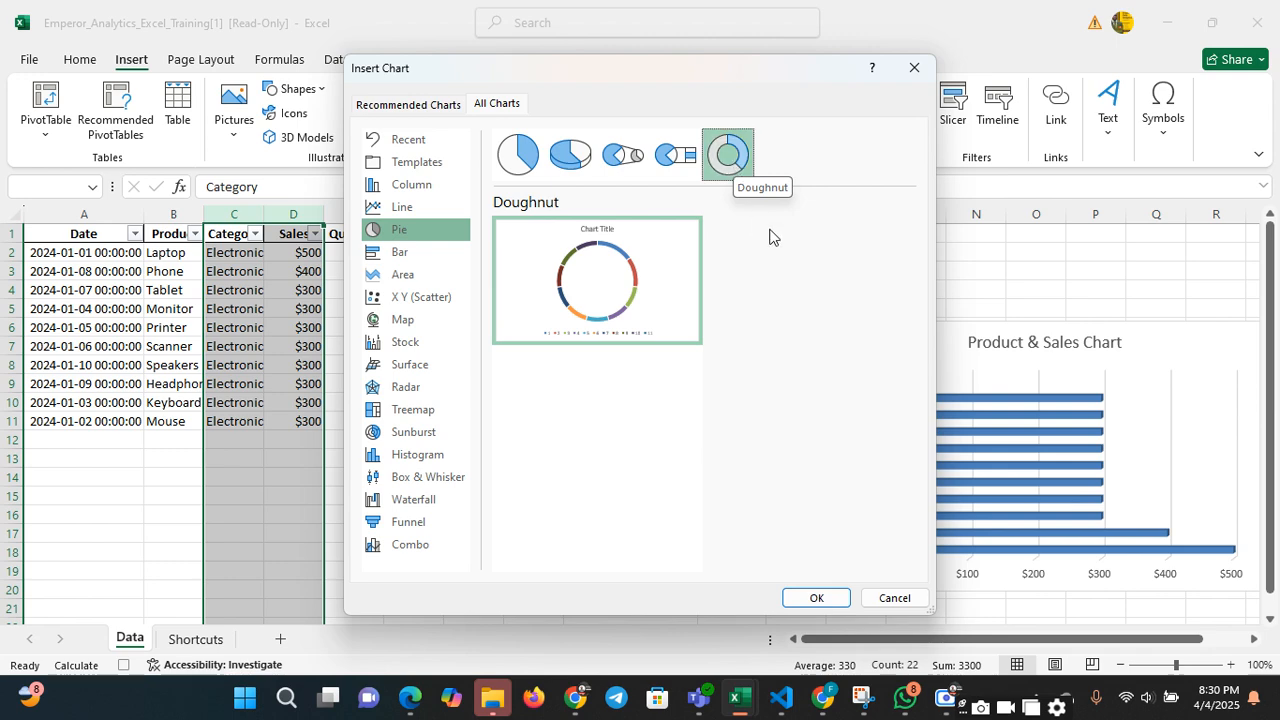
pyautogui.click(816, 598)
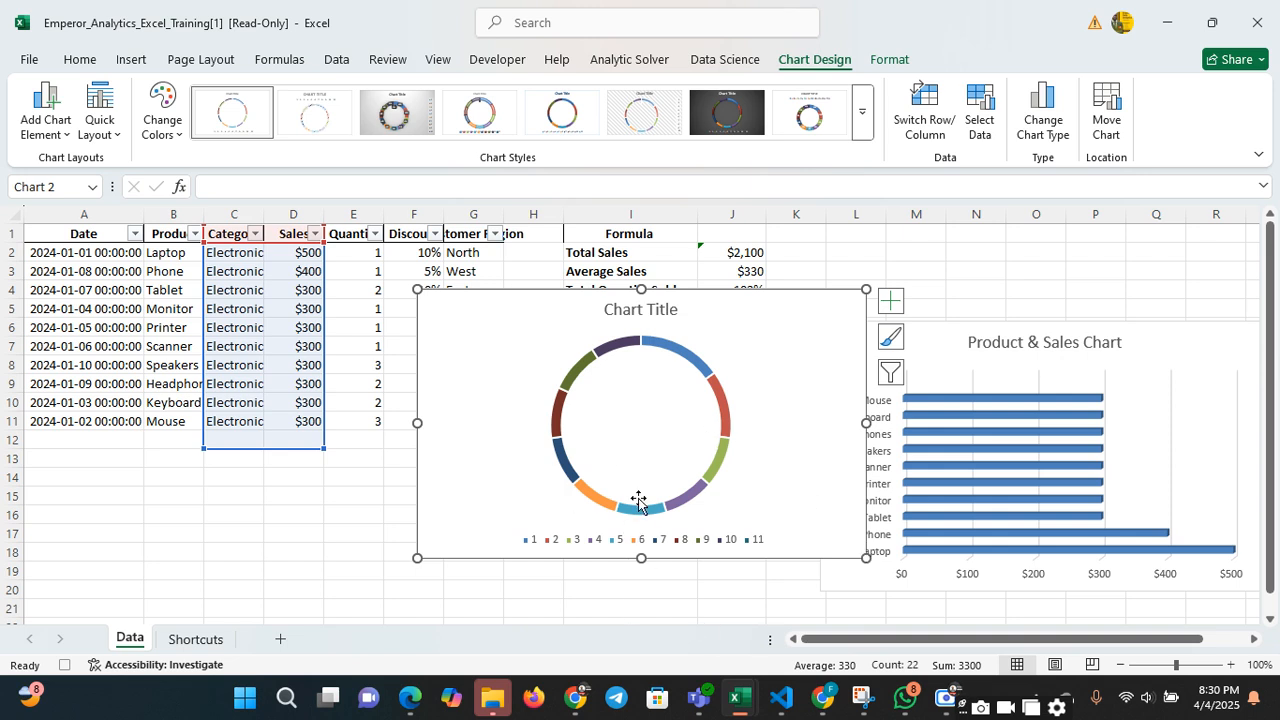
# Replace the doughnut chart's title with "Categories & Sales Chart" and move the chart beside the Formula section, over the bar chart
pyautogui.click(608, 410)
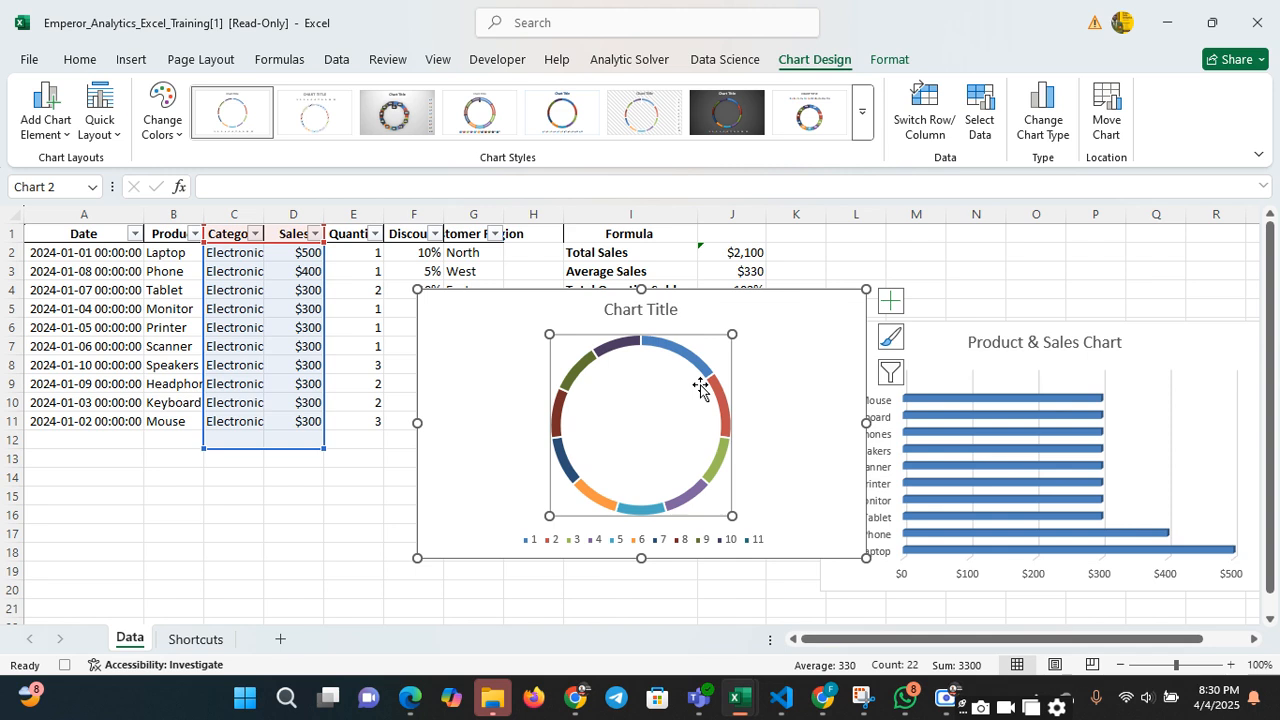
pyautogui.click(627, 312)
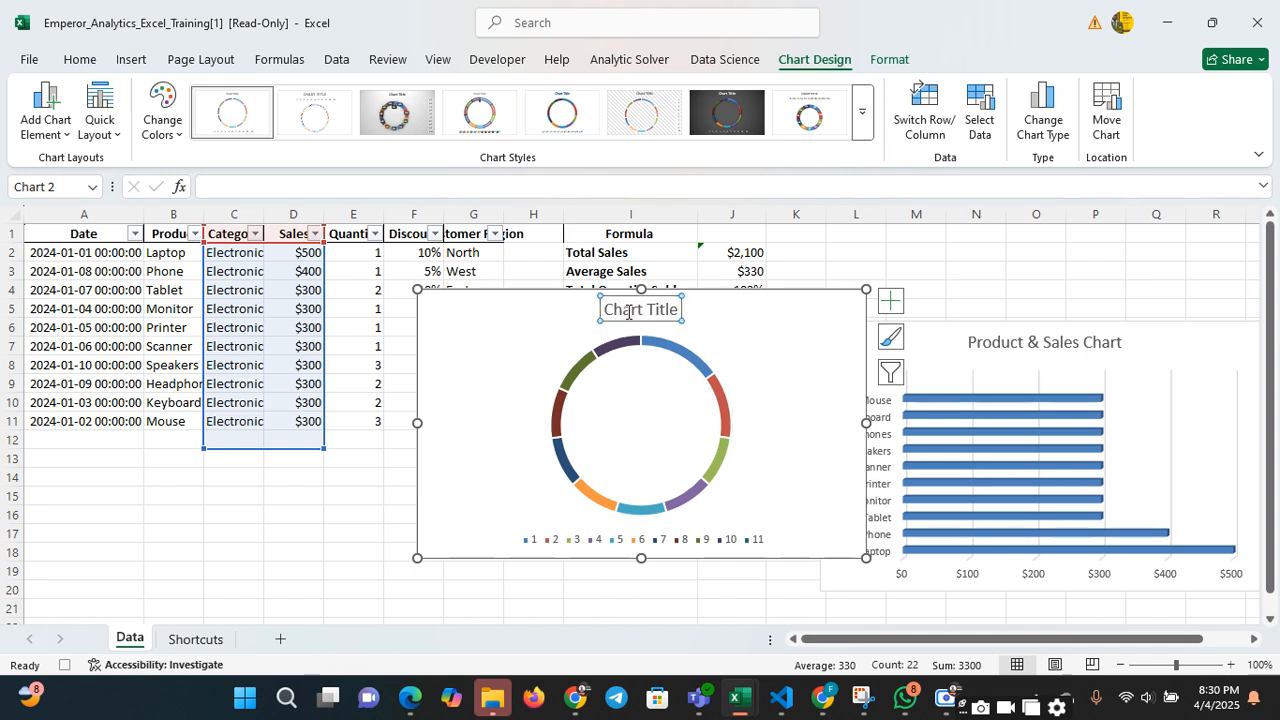
pyautogui.doubleClick(627, 314)
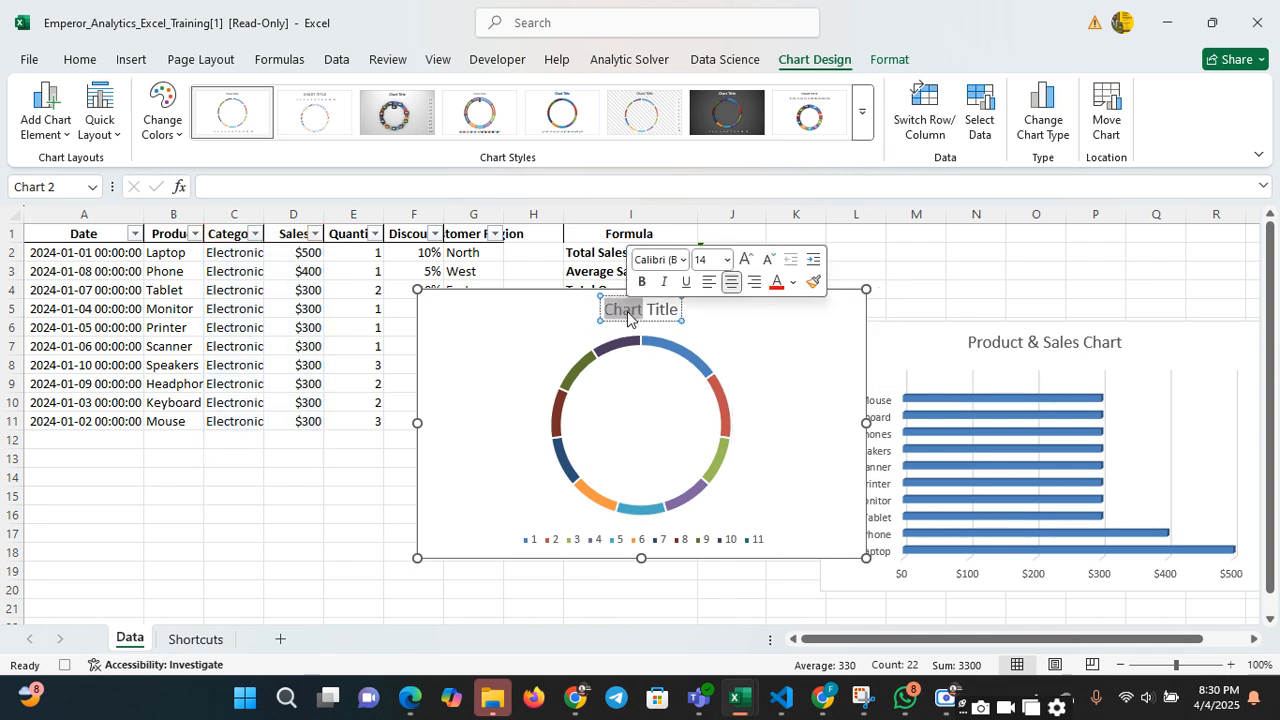
pyautogui.hotkey('ctrl', 'a')
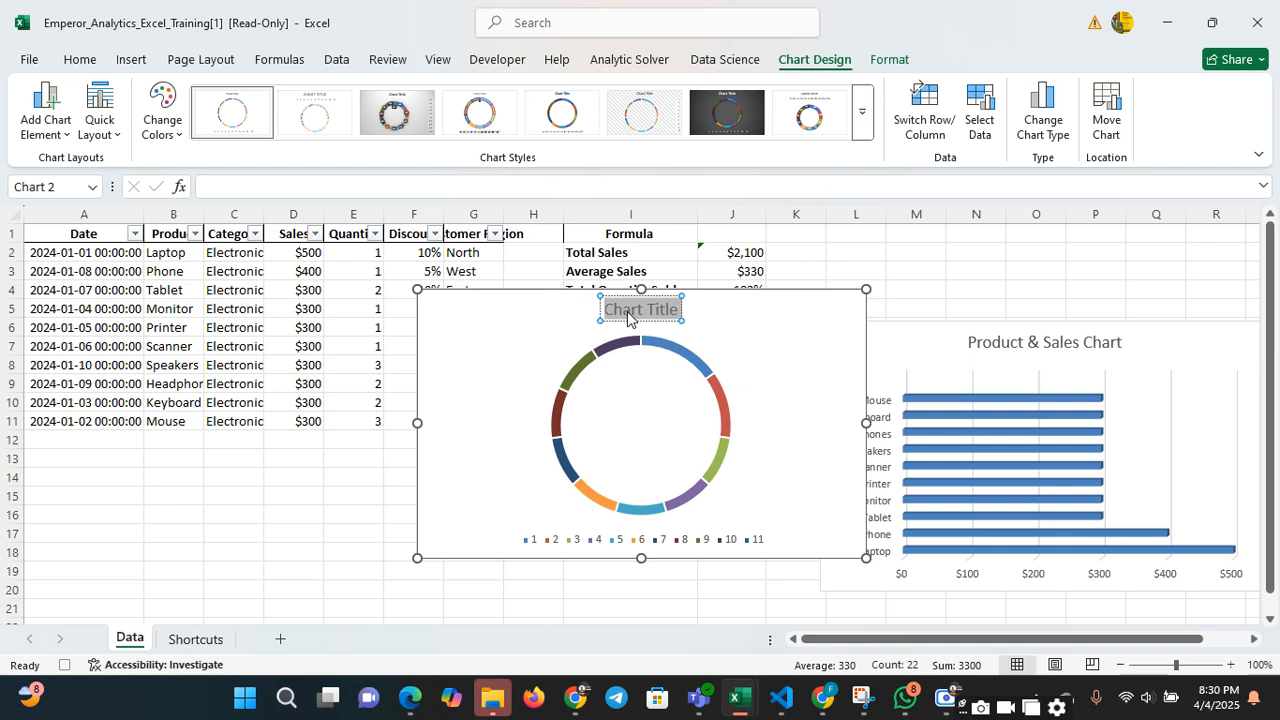
pyautogui.write('Cat')
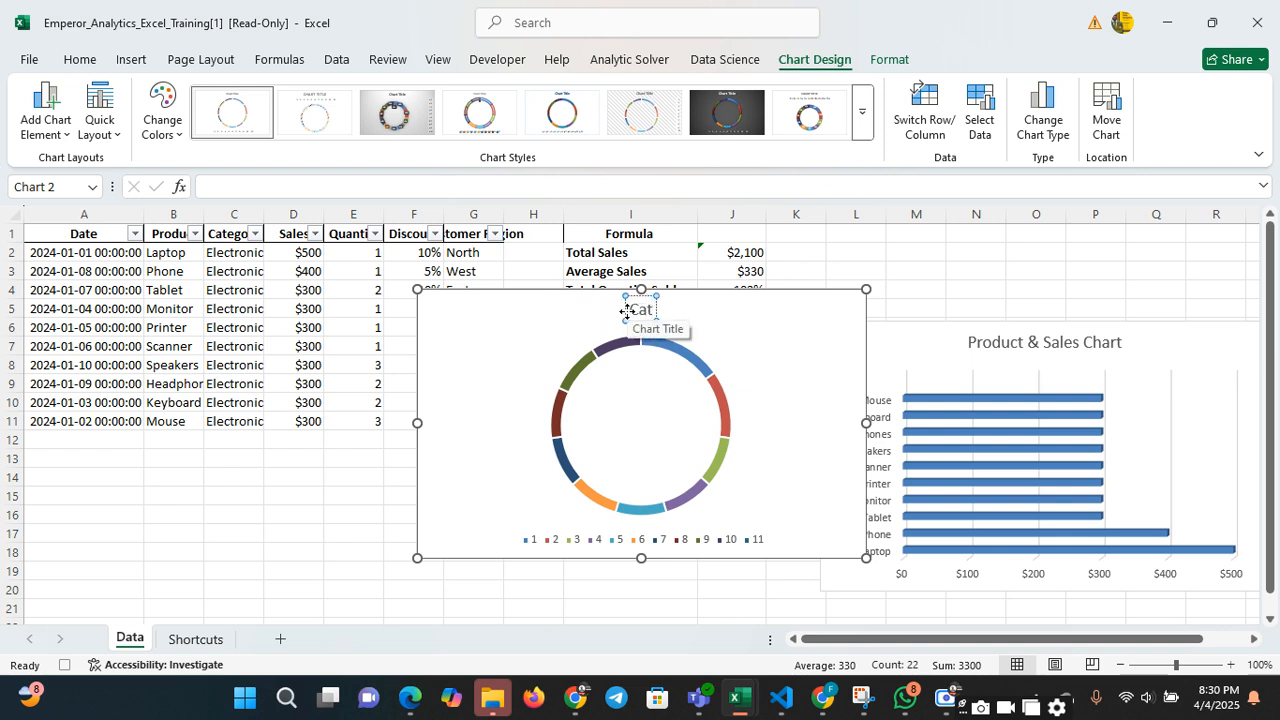
pyautogui.write('egories')
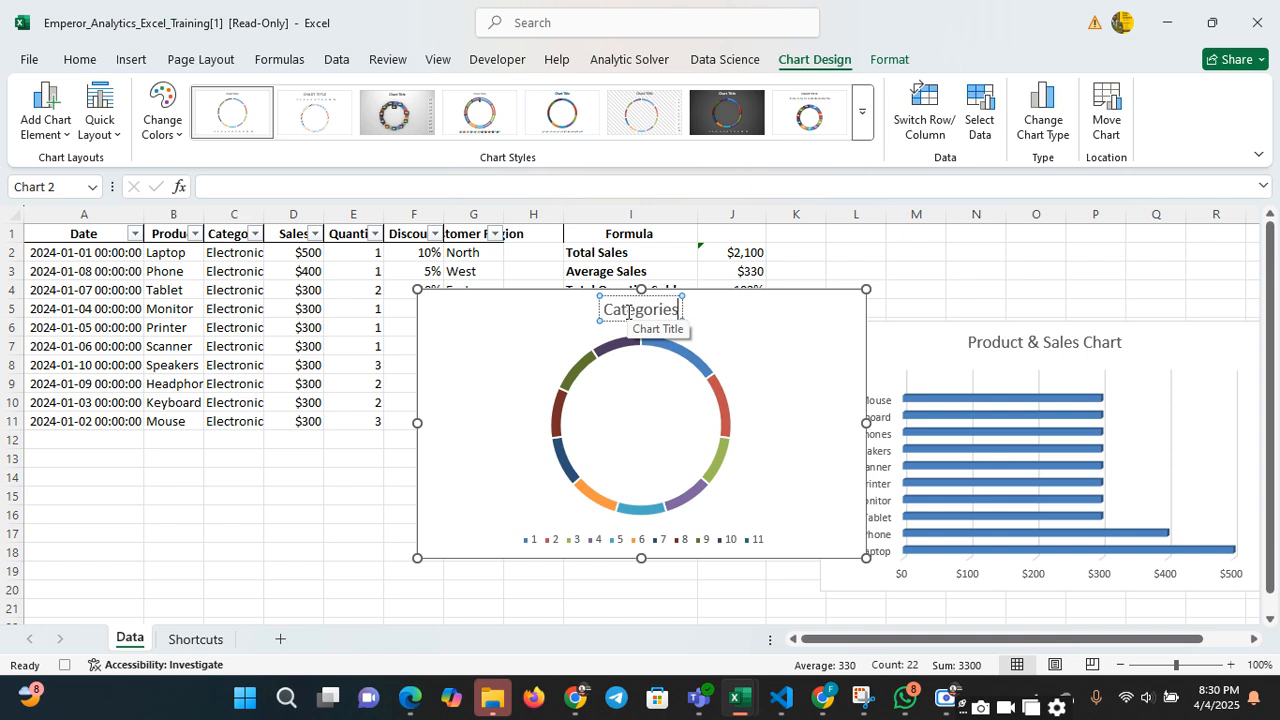
pyautogui.write(' &')
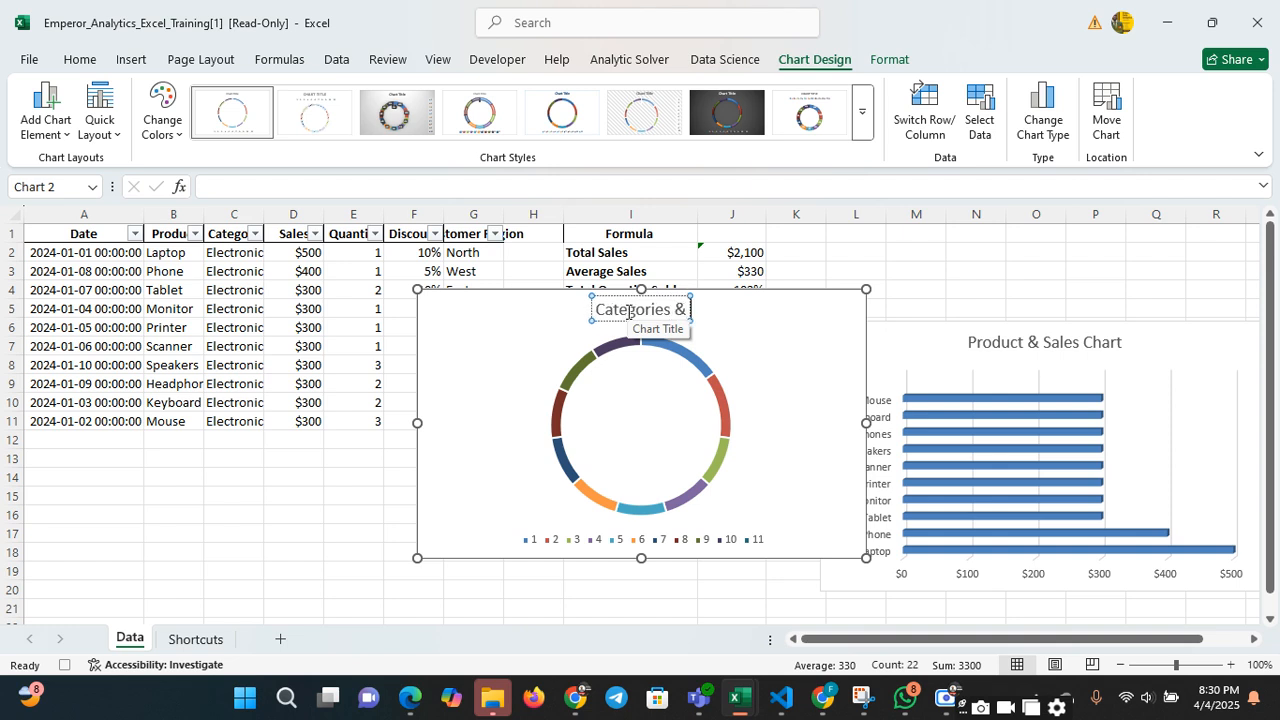
pyautogui.write(' Sales')
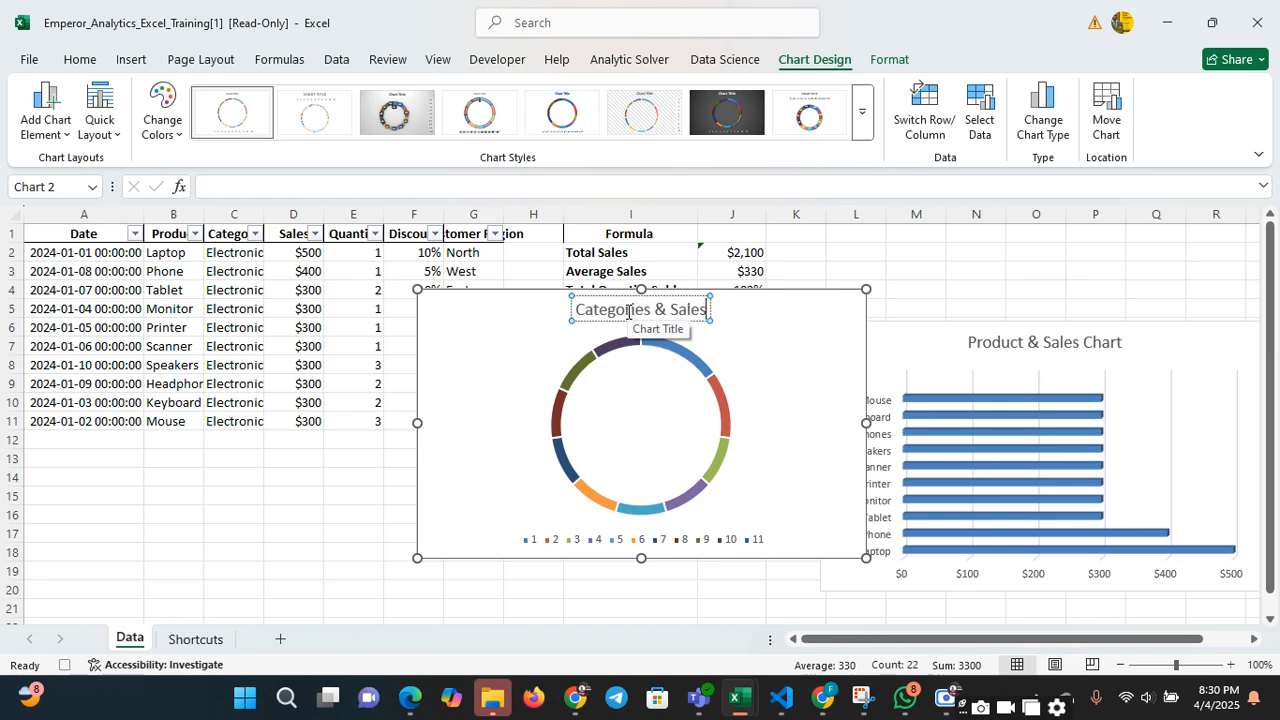
pyautogui.write(' Chart')
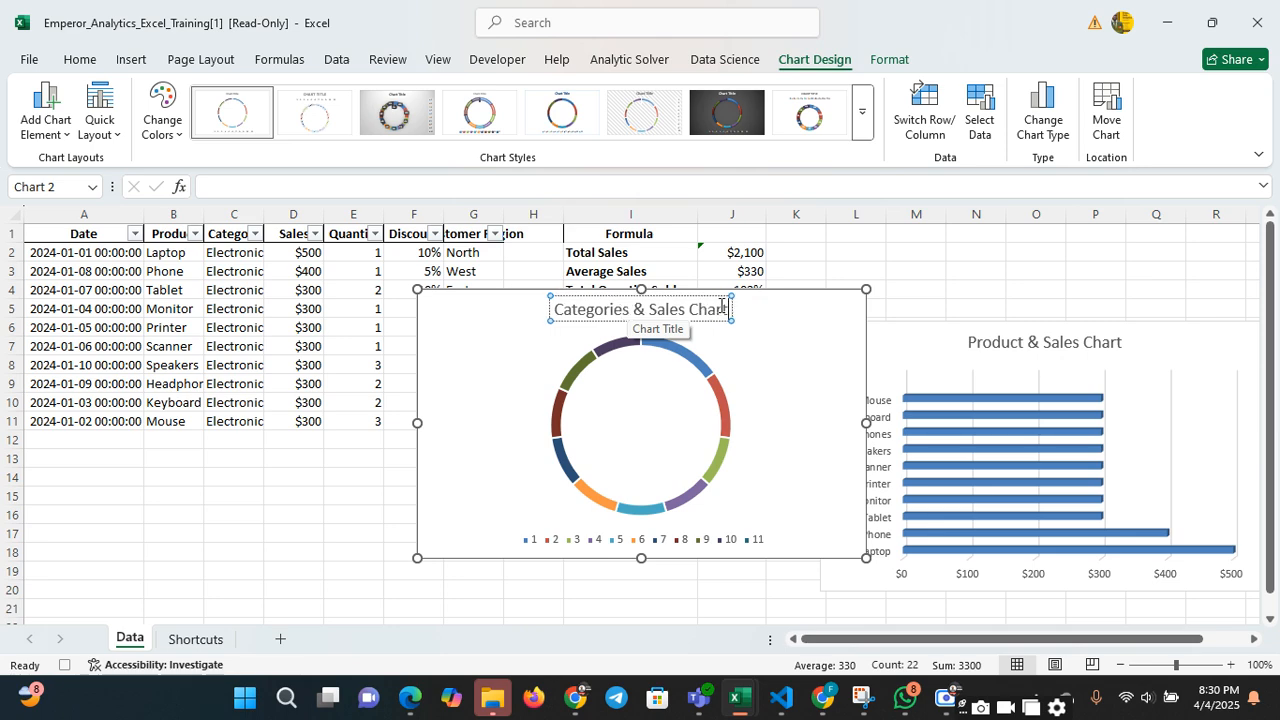
pyautogui.click(932, 252)
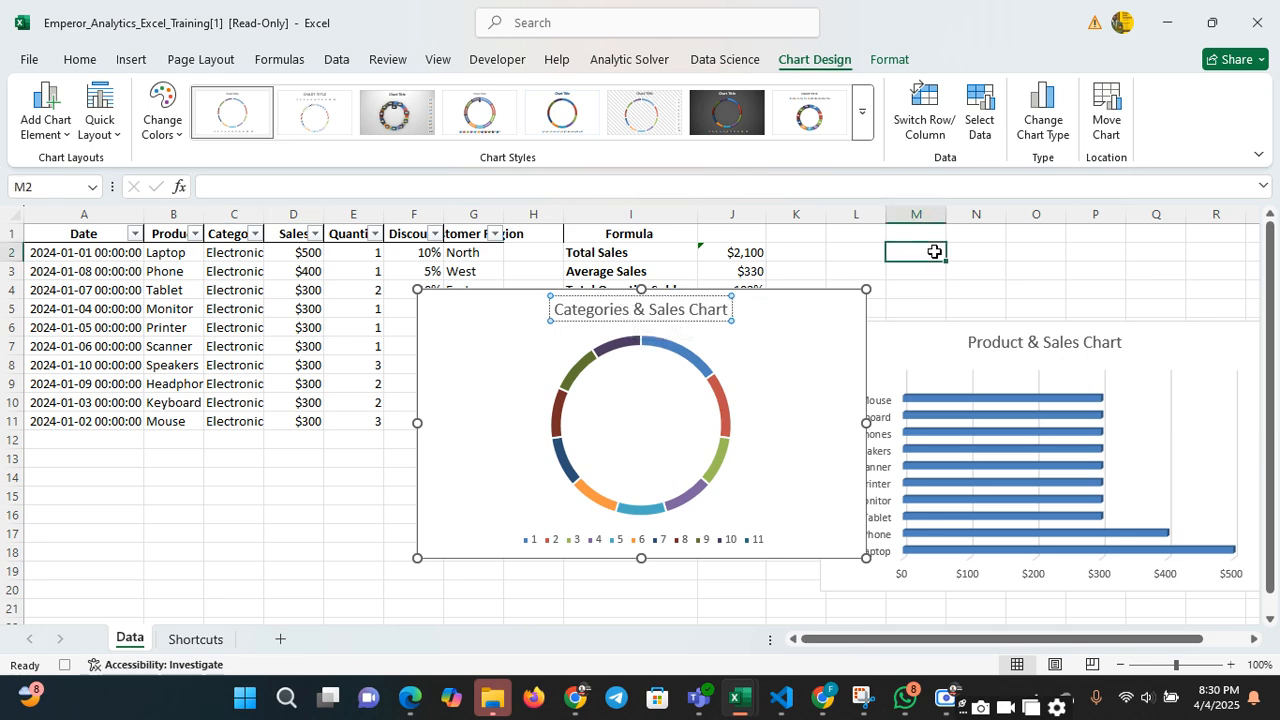
pyautogui.moveTo(793, 293); pyautogui.dragTo(1172, 287)
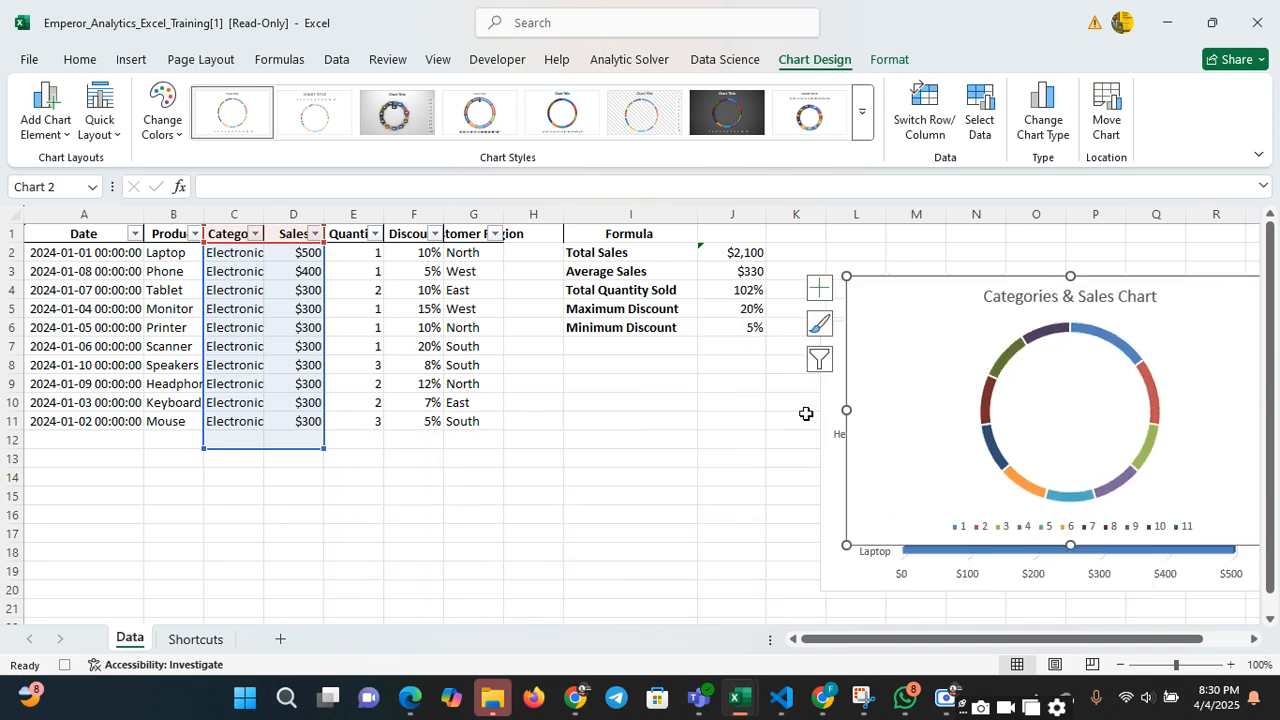
pyautogui.click(663, 416)
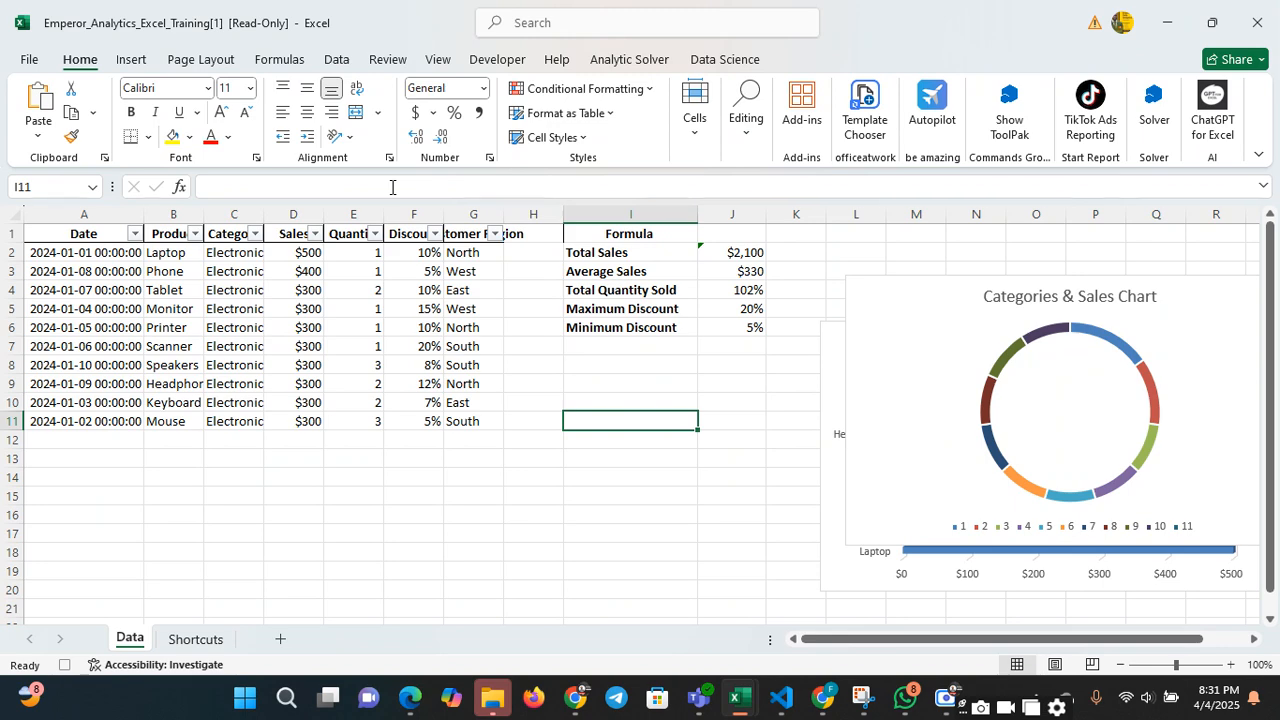
pyautogui.click(130, 60)
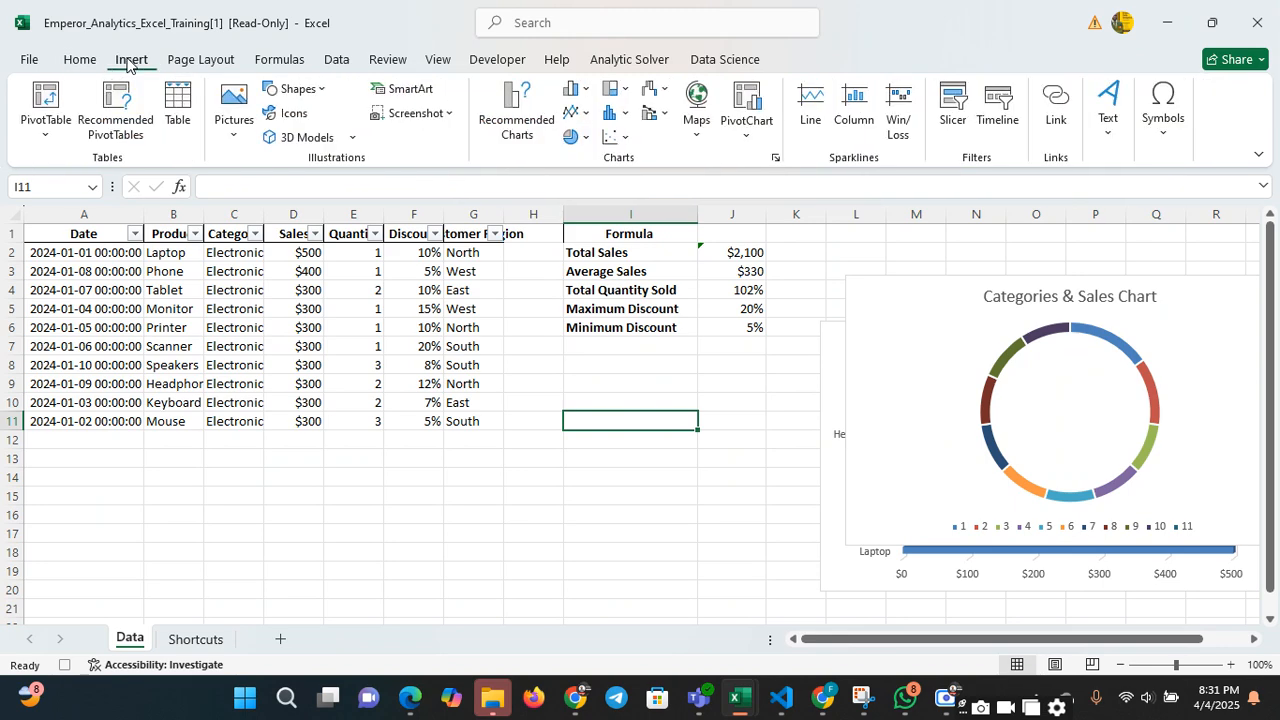
pyautogui.click(522, 105)
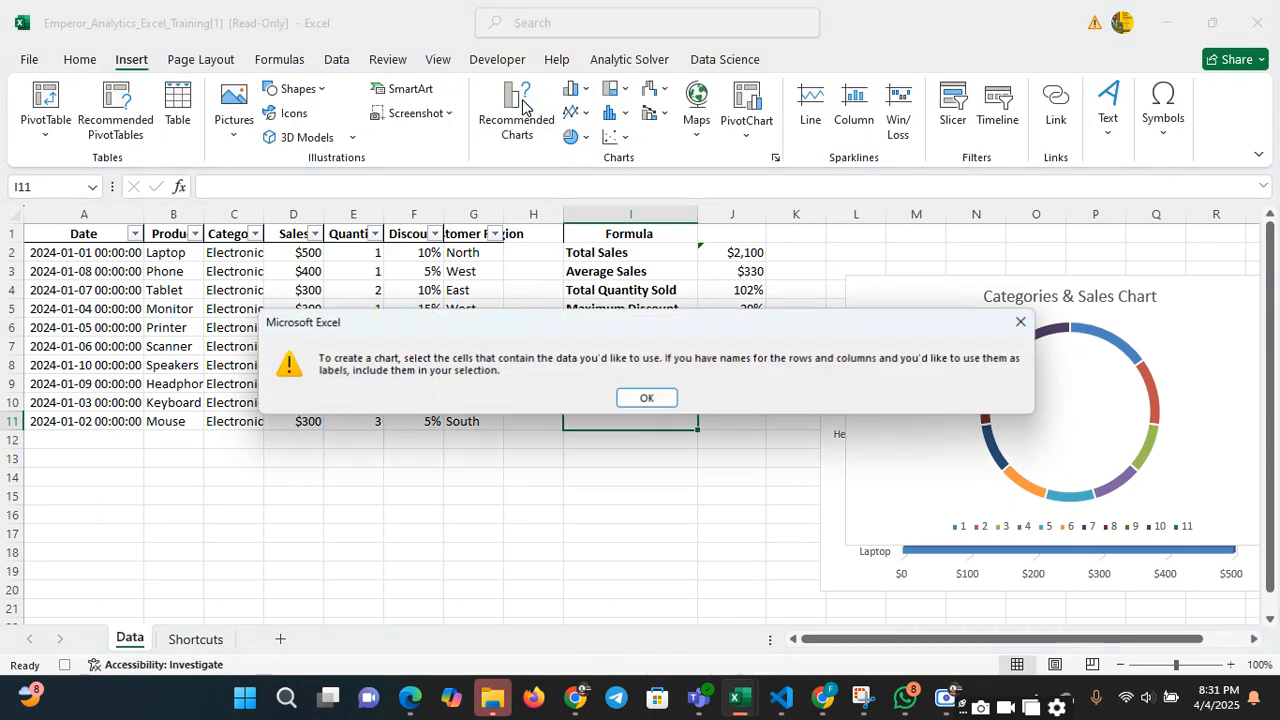
pyautogui.click(1022, 321)
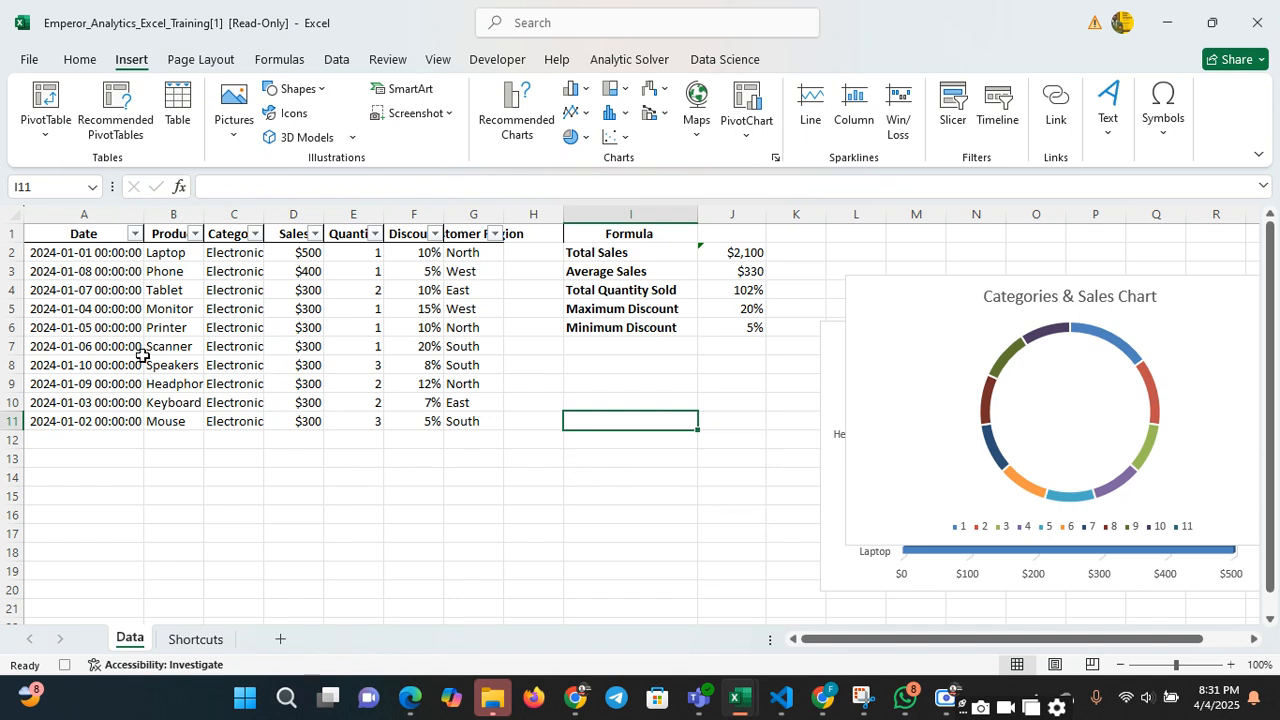
# Try to create a PivotTable from Data!$A$1:$G$11 on the existing worksheet at cell A14
pyautogui.click(74, 253)
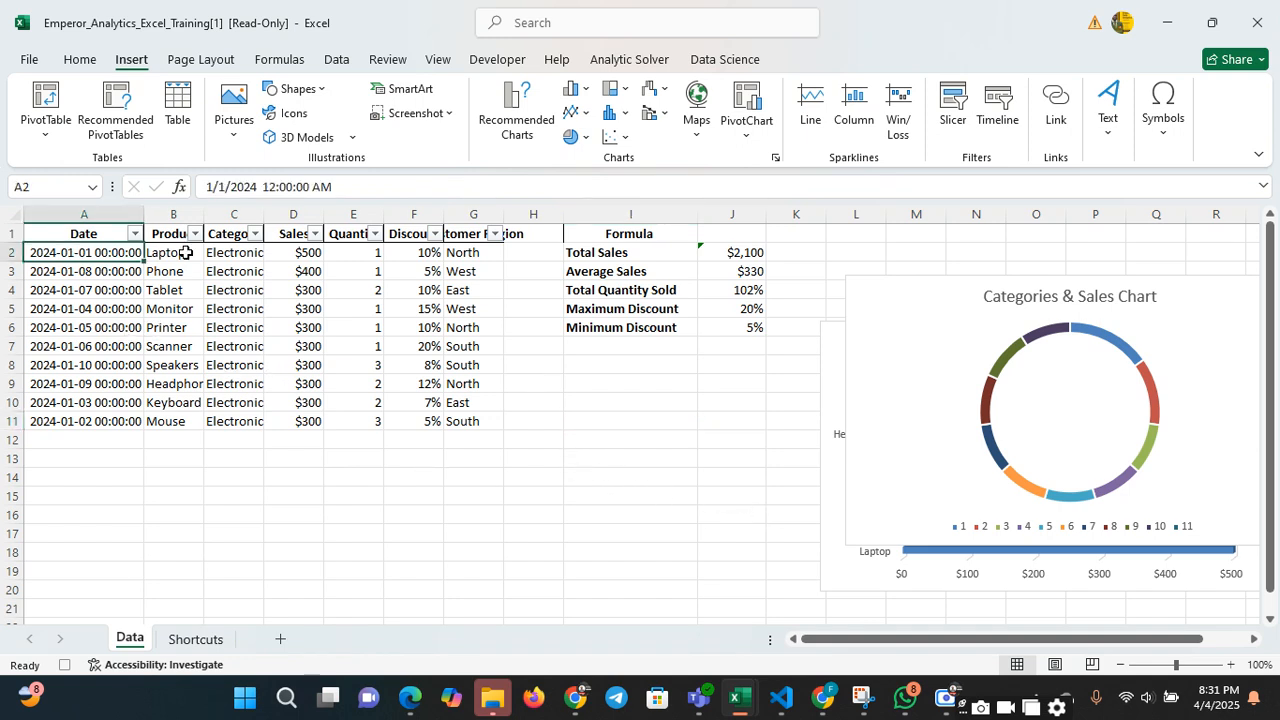
pyautogui.click(259, 291)
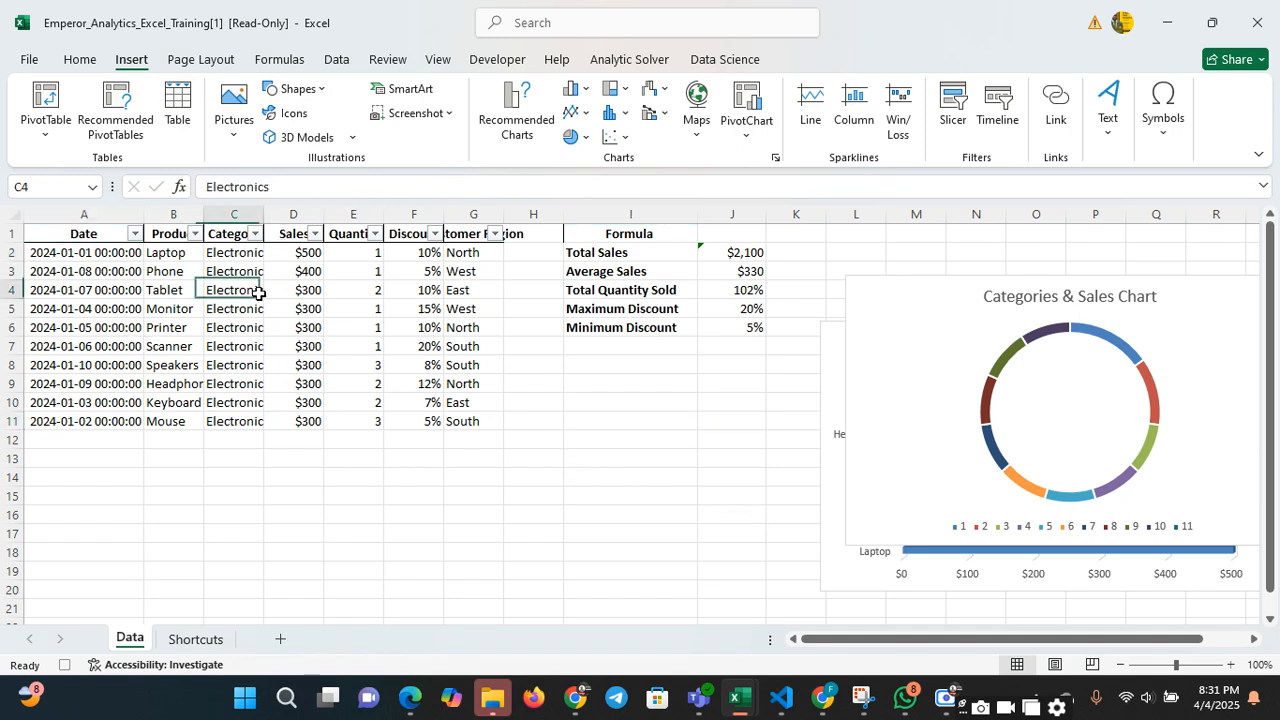
pyautogui.click(42, 137)
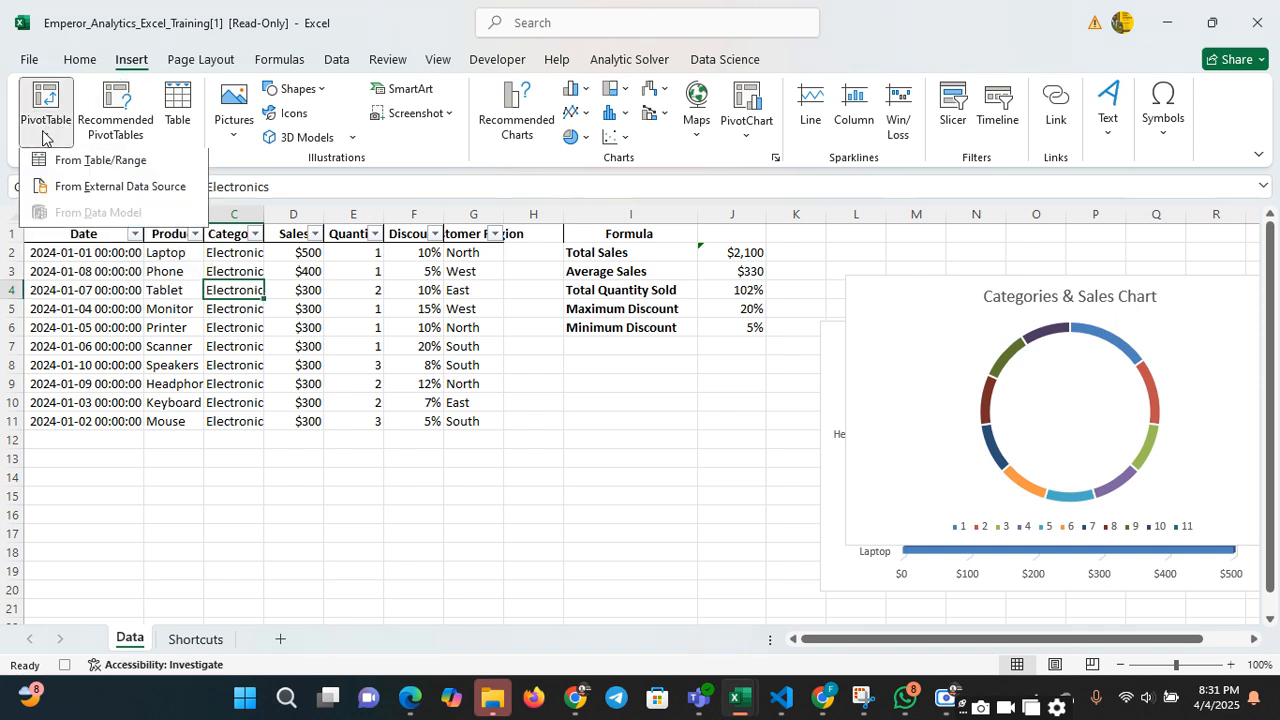
pyautogui.click(92, 166)
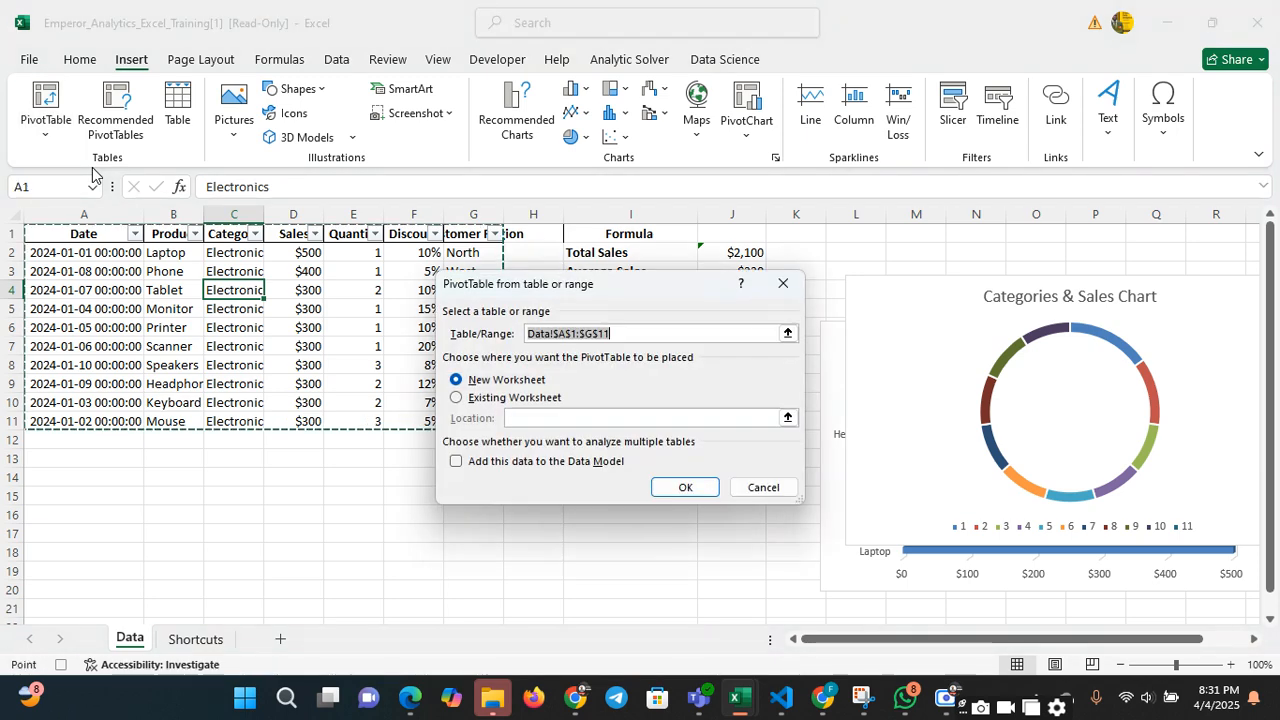
pyautogui.click(460, 398)
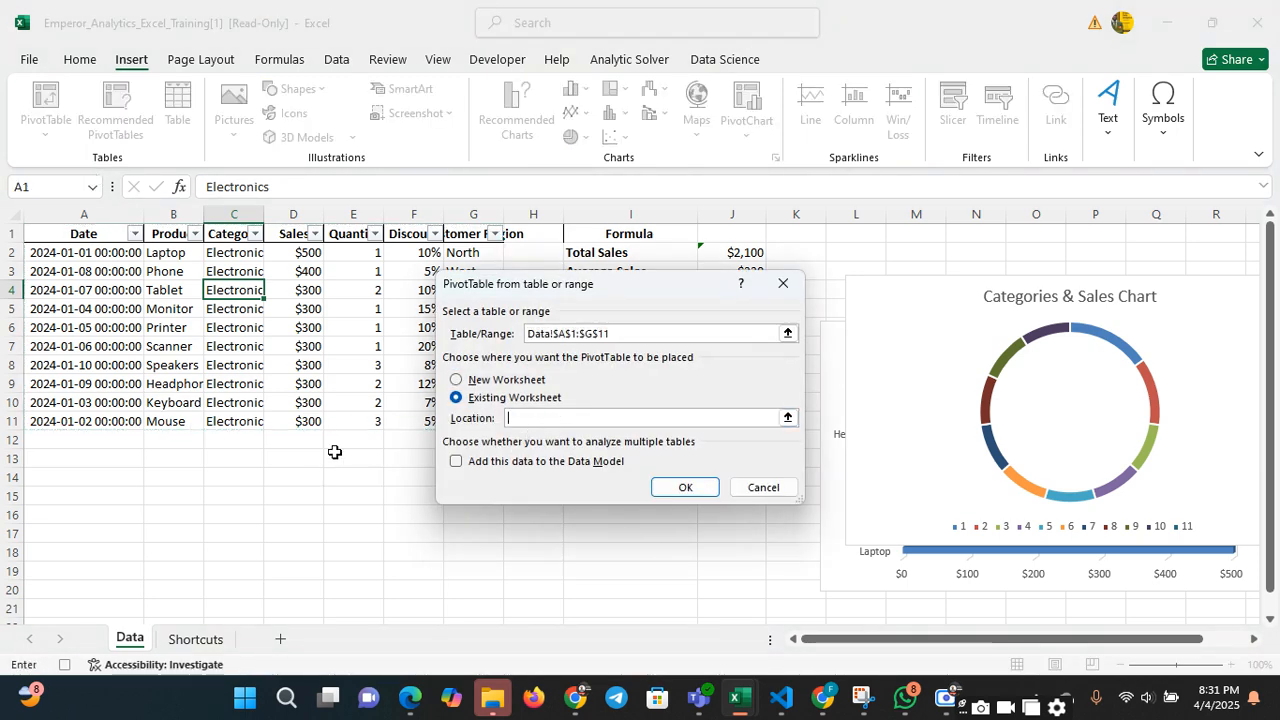
pyautogui.click(111, 474)
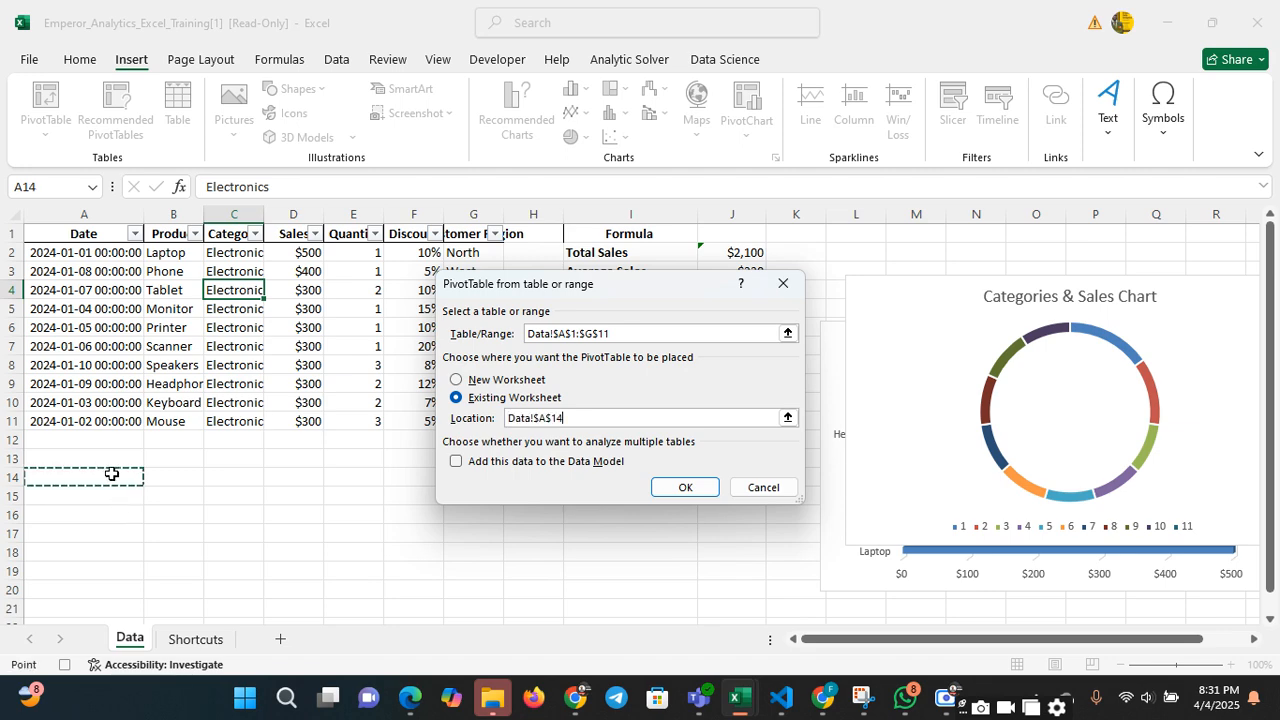
pyautogui.click(689, 490)
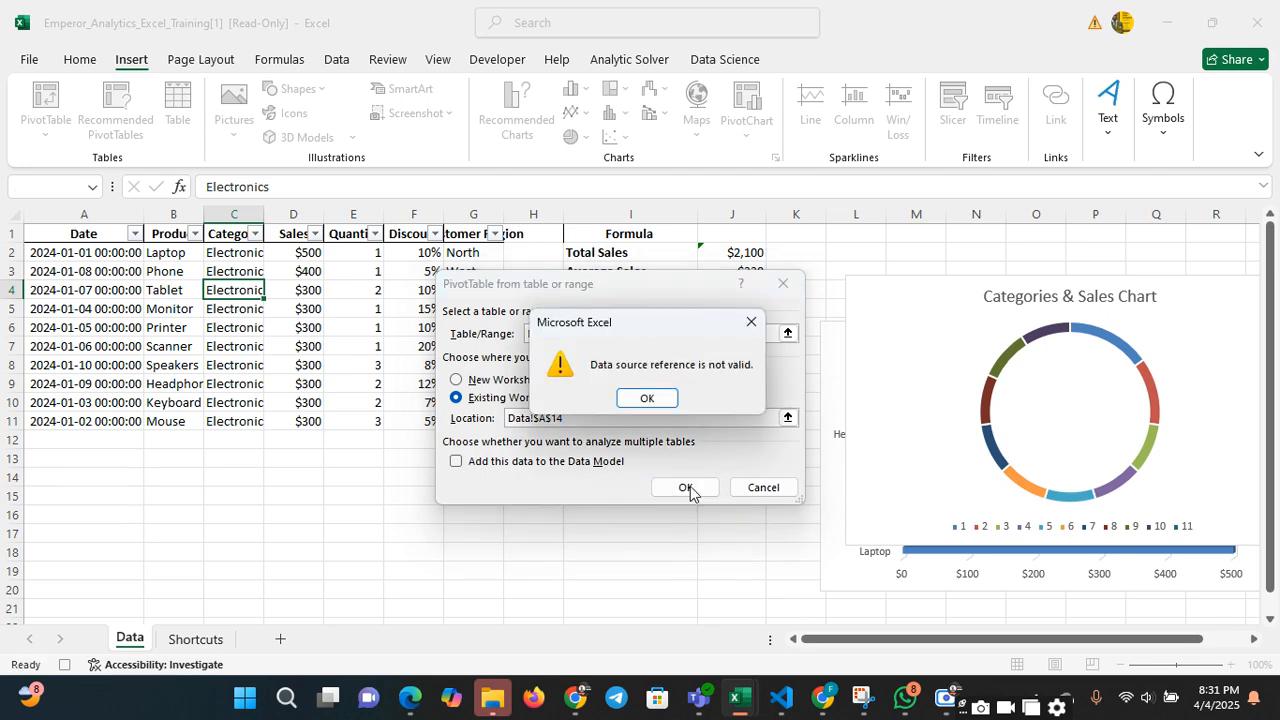
pyautogui.click(660, 398)
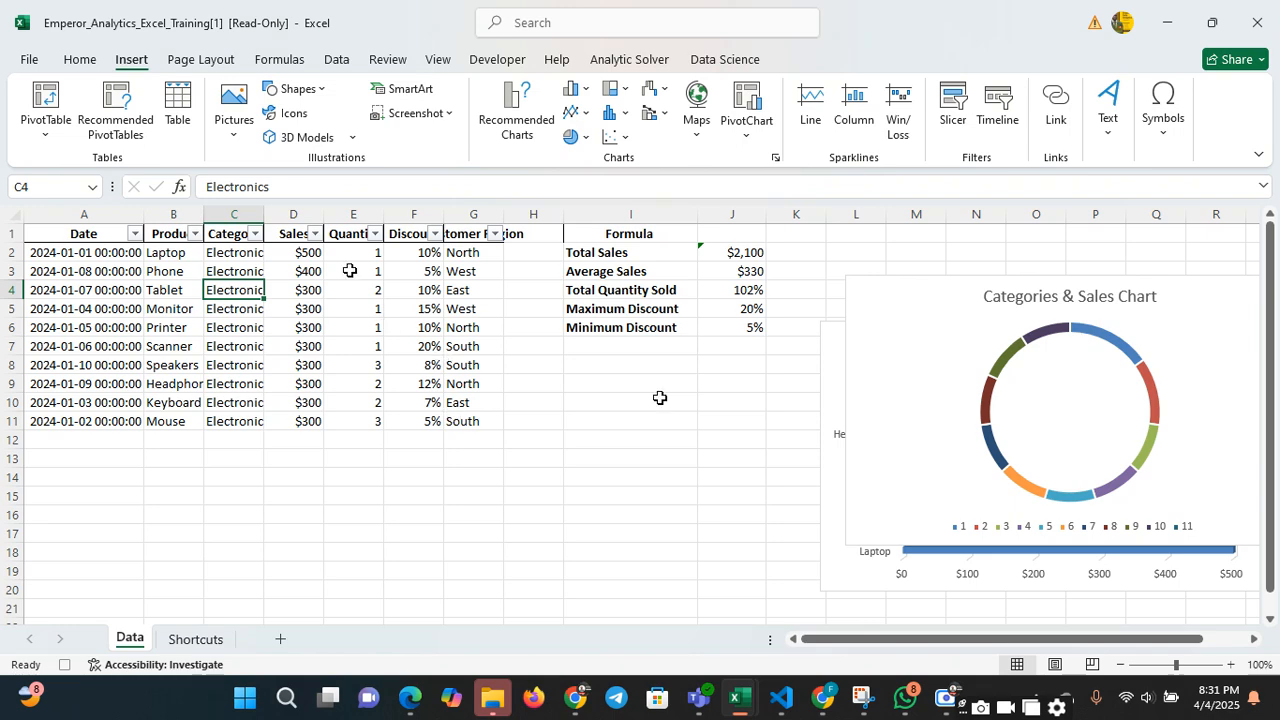
# Try to create a PivotTable from Data!$A$1:$G$11 on the existing worksheet at cell D17
pyautogui.click(46, 124)
pyautogui.click(113, 166)
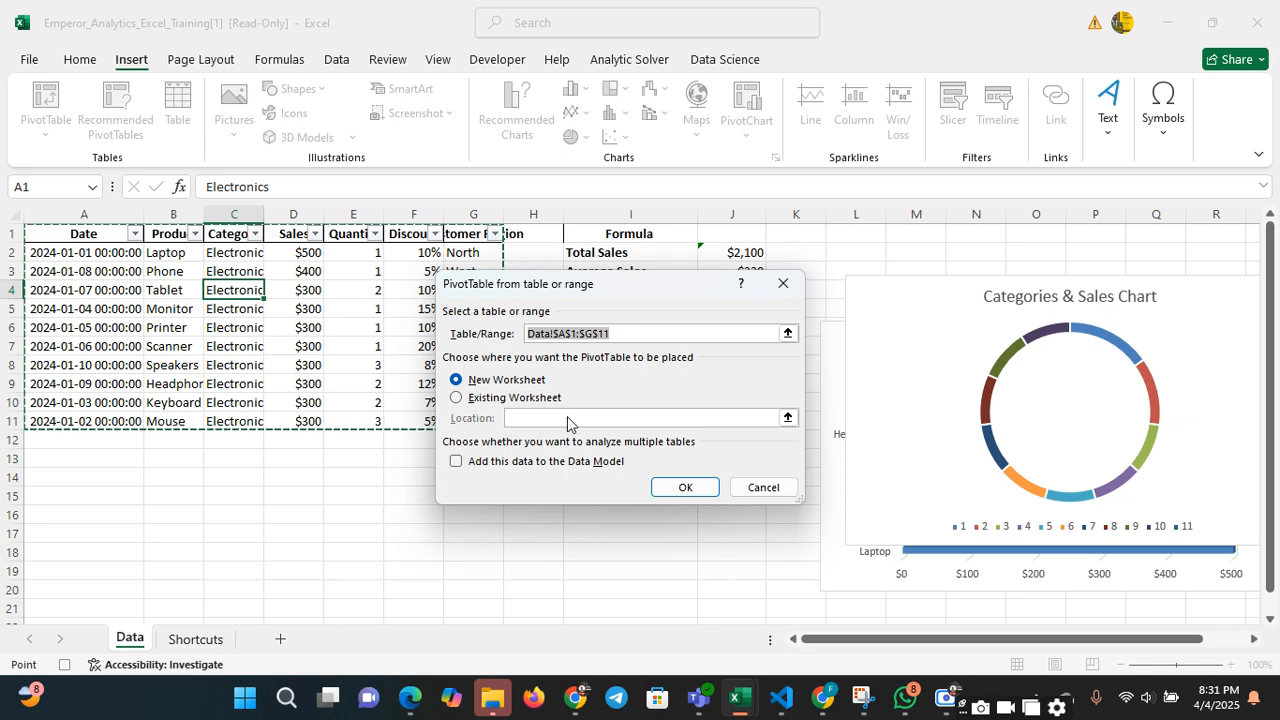
pyautogui.moveTo(635, 298); pyautogui.dragTo(753, 340)
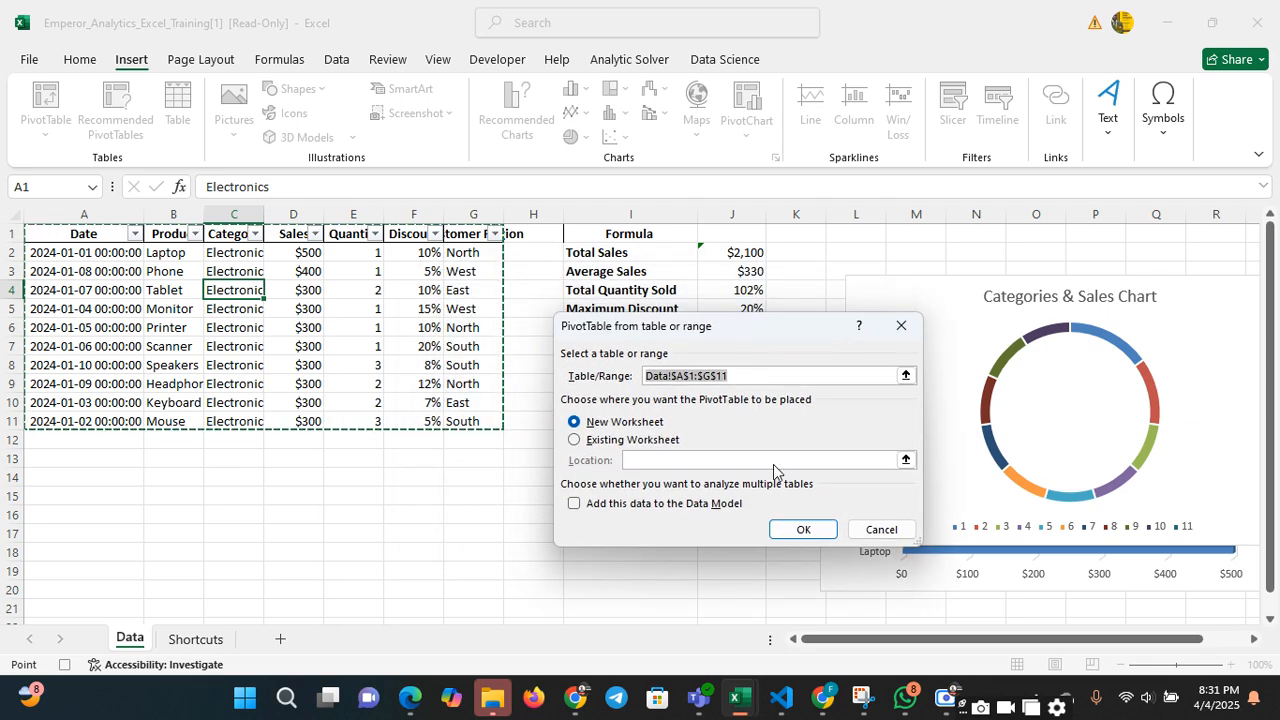
pyautogui.click(578, 441)
pyautogui.click(310, 536)
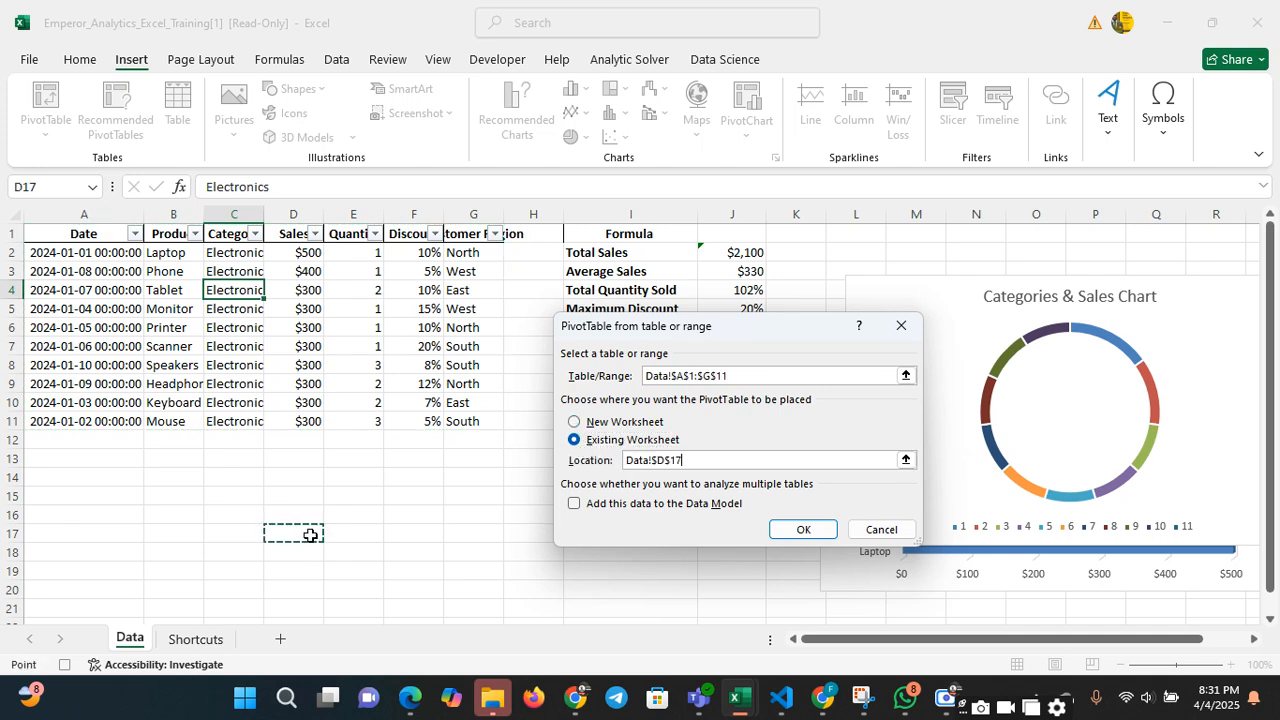
pyautogui.click(800, 534)
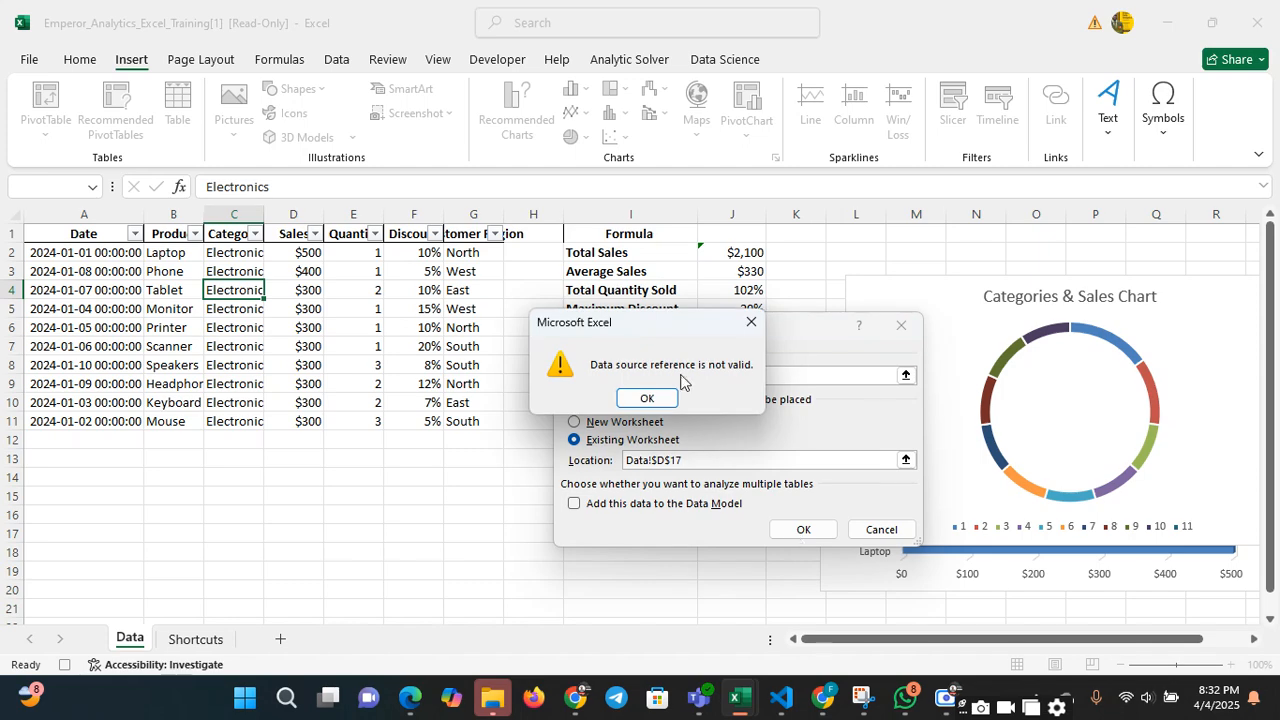
pyautogui.click(751, 321)
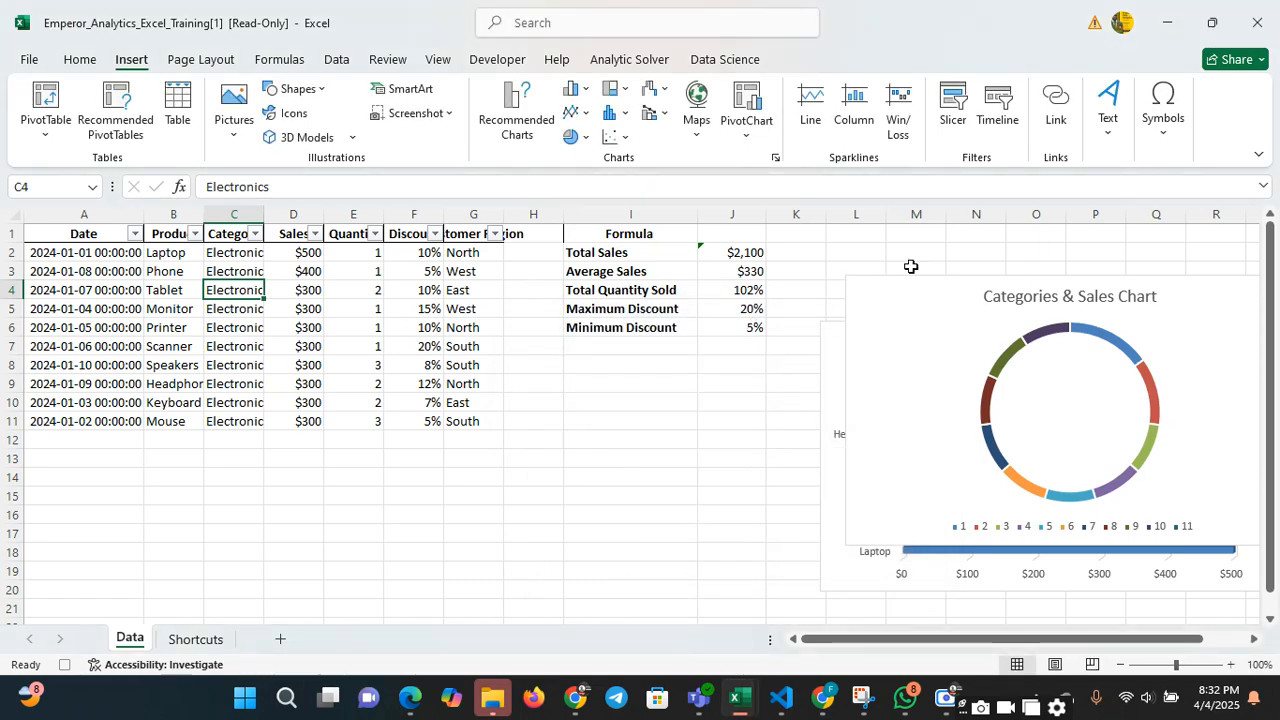
pyautogui.click(256, 253)
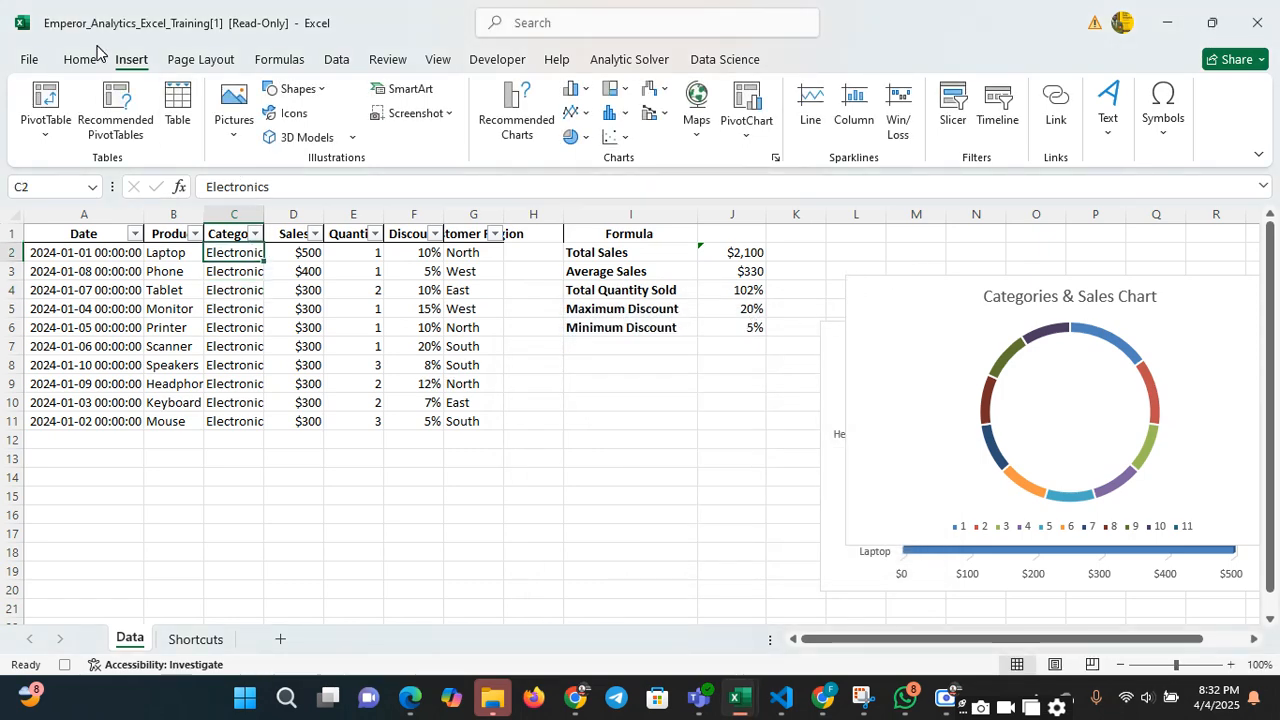
# Try to create a PivotTable from Data!$A$1:$G$11 on a new worksheet
pyautogui.click(40, 112)
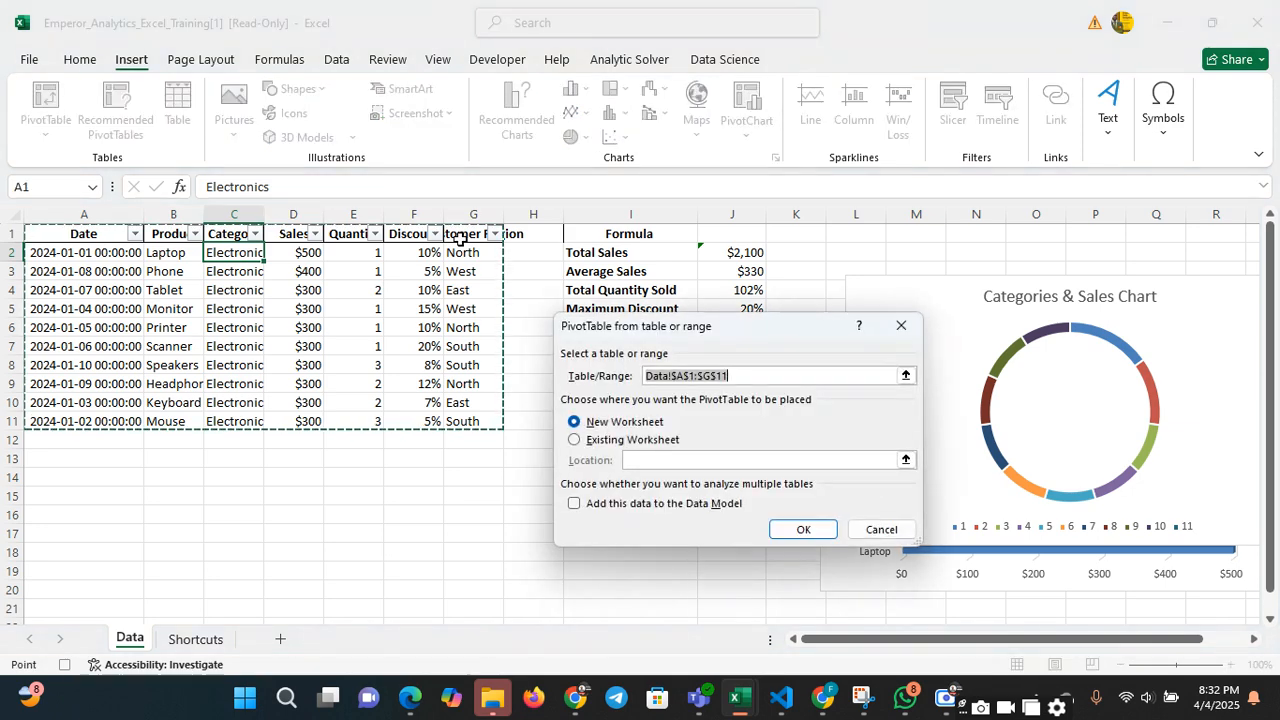
pyautogui.click(576, 442)
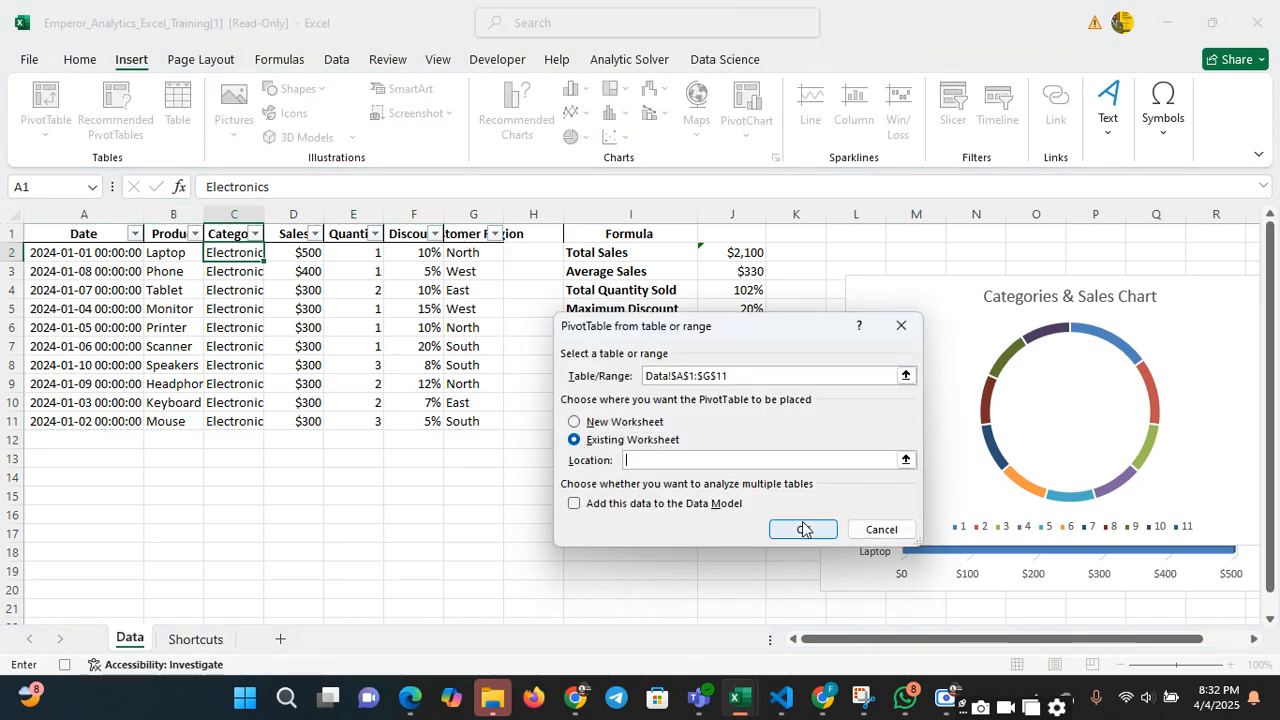
pyautogui.click(592, 424)
pyautogui.click(805, 531)
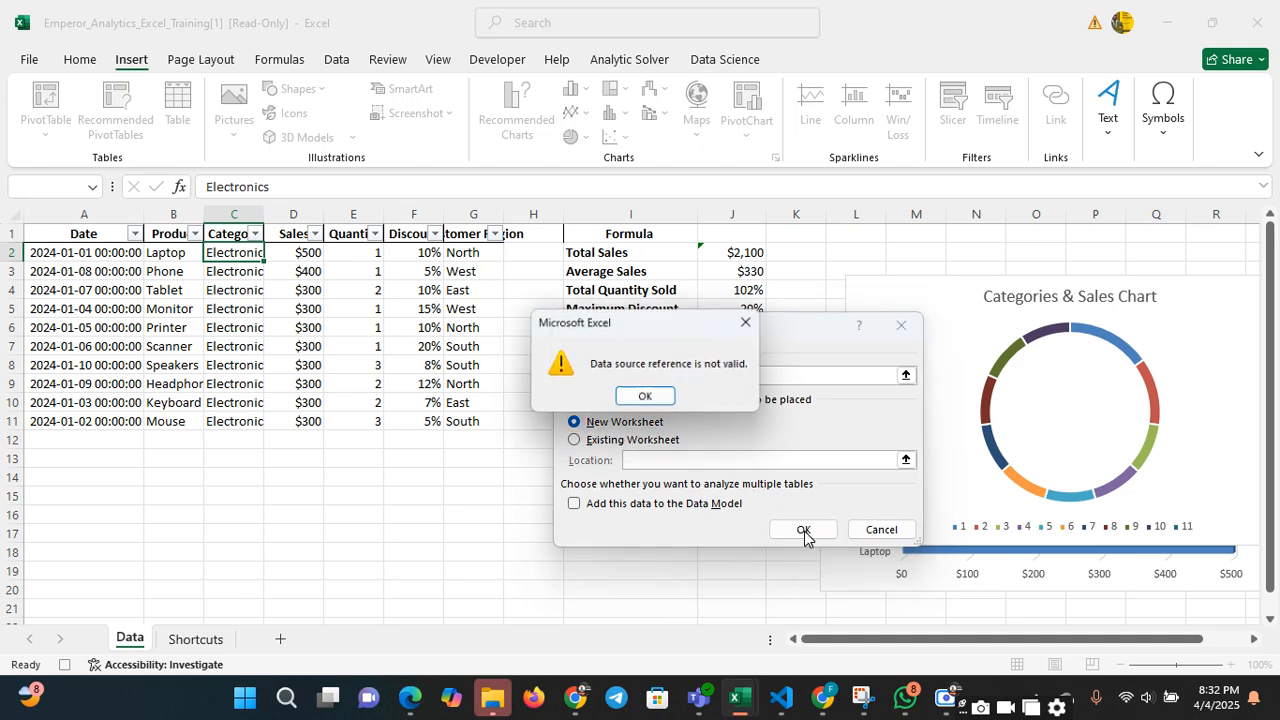
pyautogui.click(647, 399)
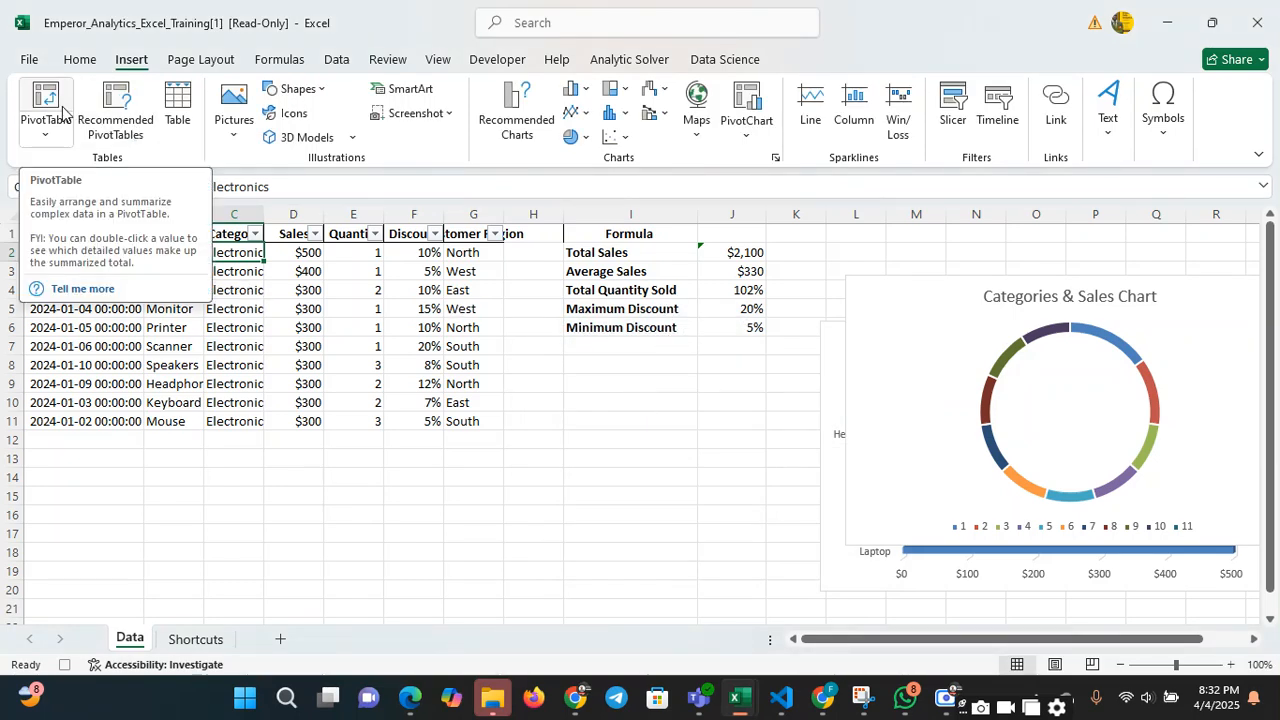
pyautogui.click(42, 138)
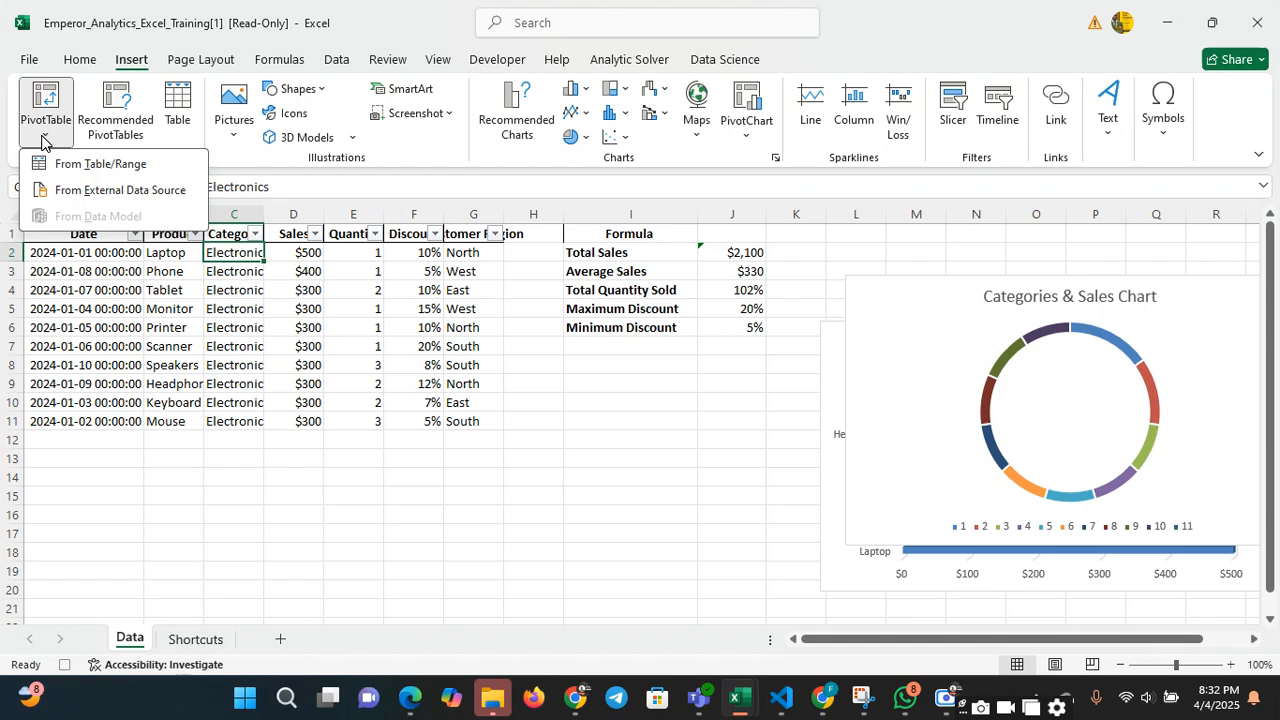
pyautogui.click(298, 300)
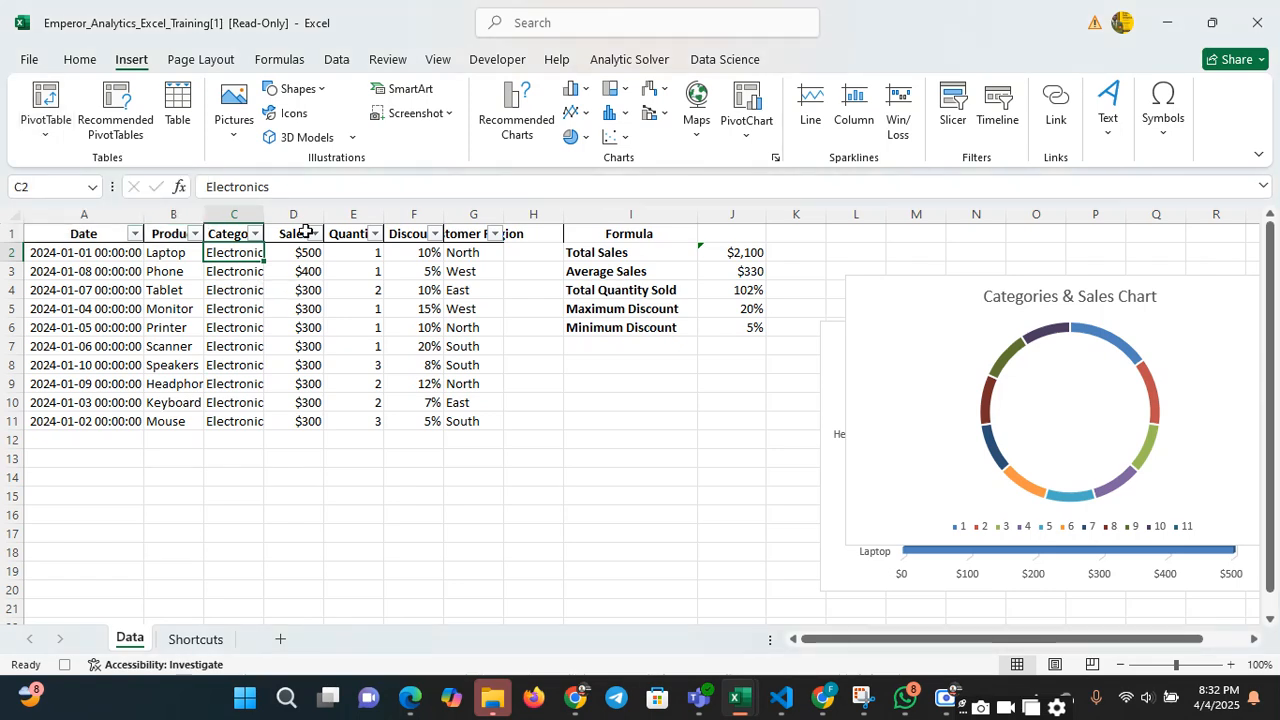
# Format the Sales column as Number with no decimal places
pyautogui.click(298, 214)
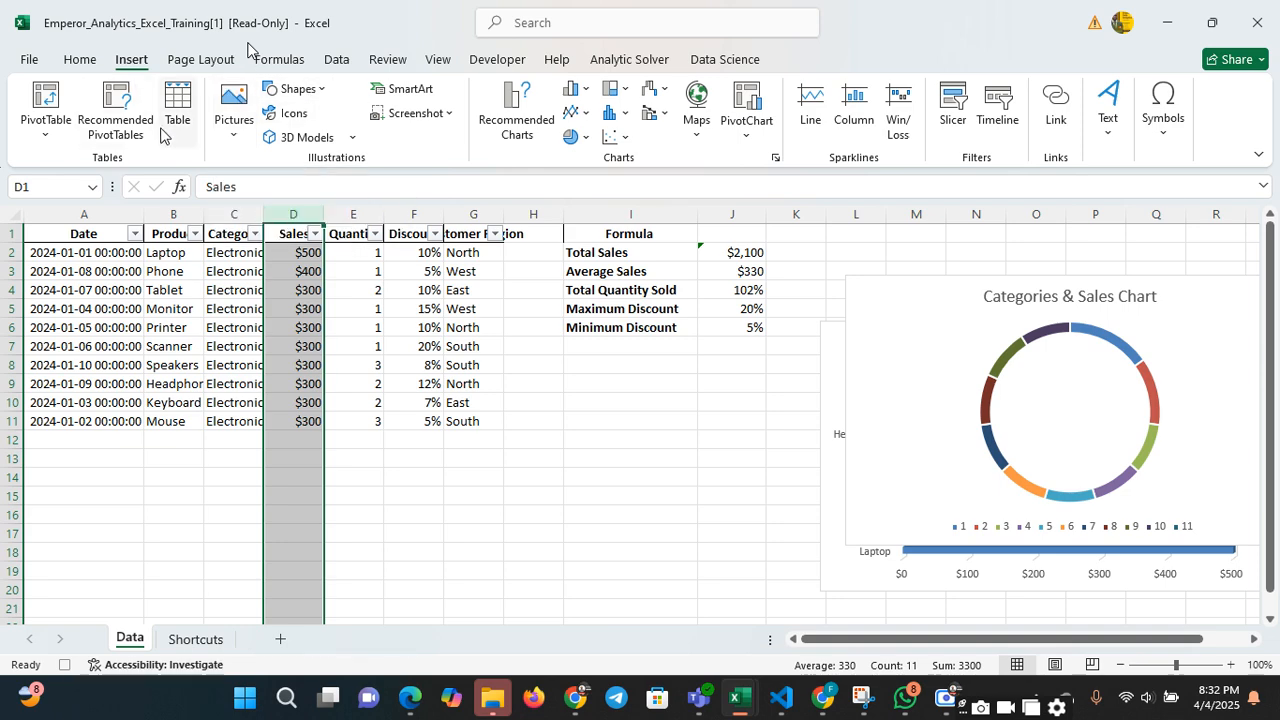
pyautogui.click(80, 58)
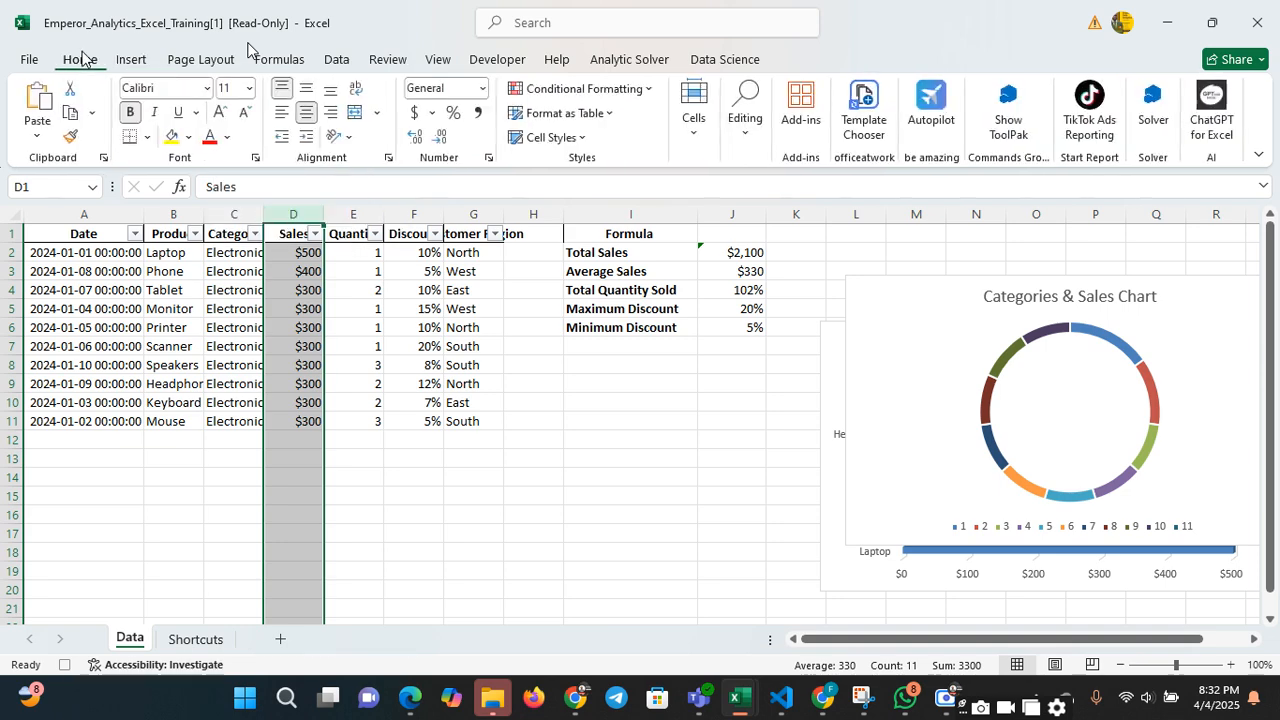
pyautogui.click(484, 91)
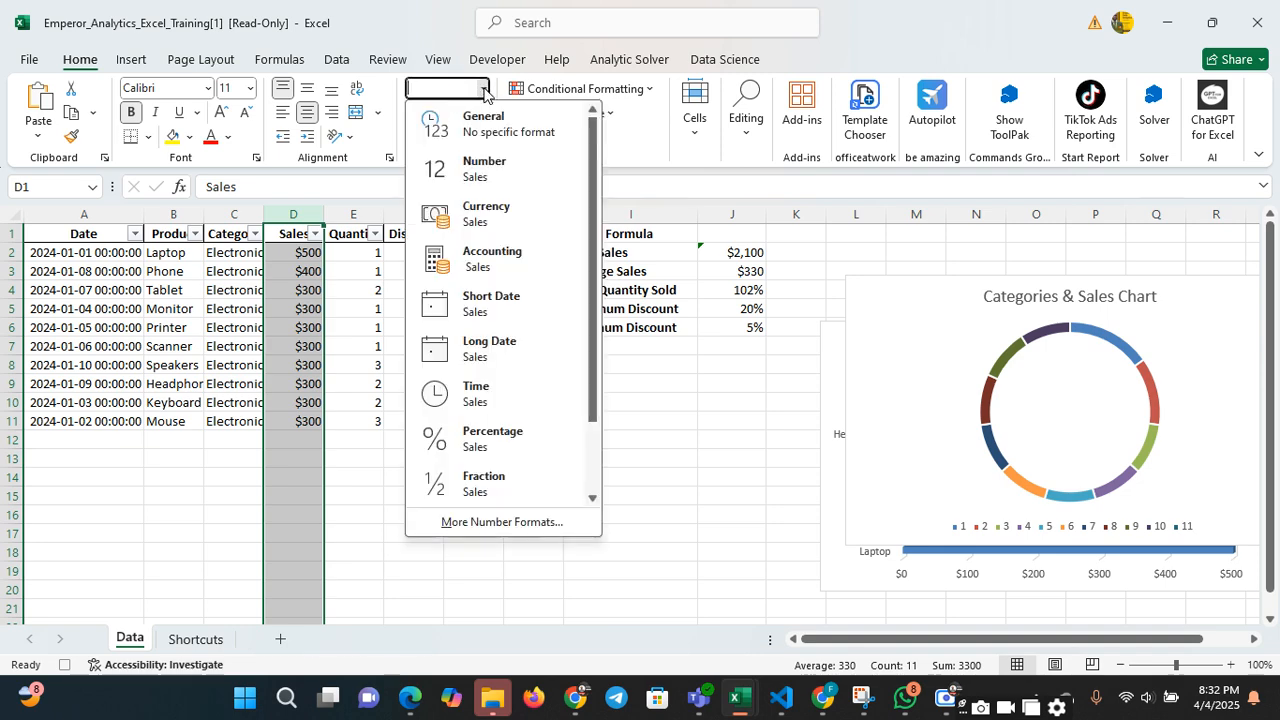
pyautogui.click(489, 172)
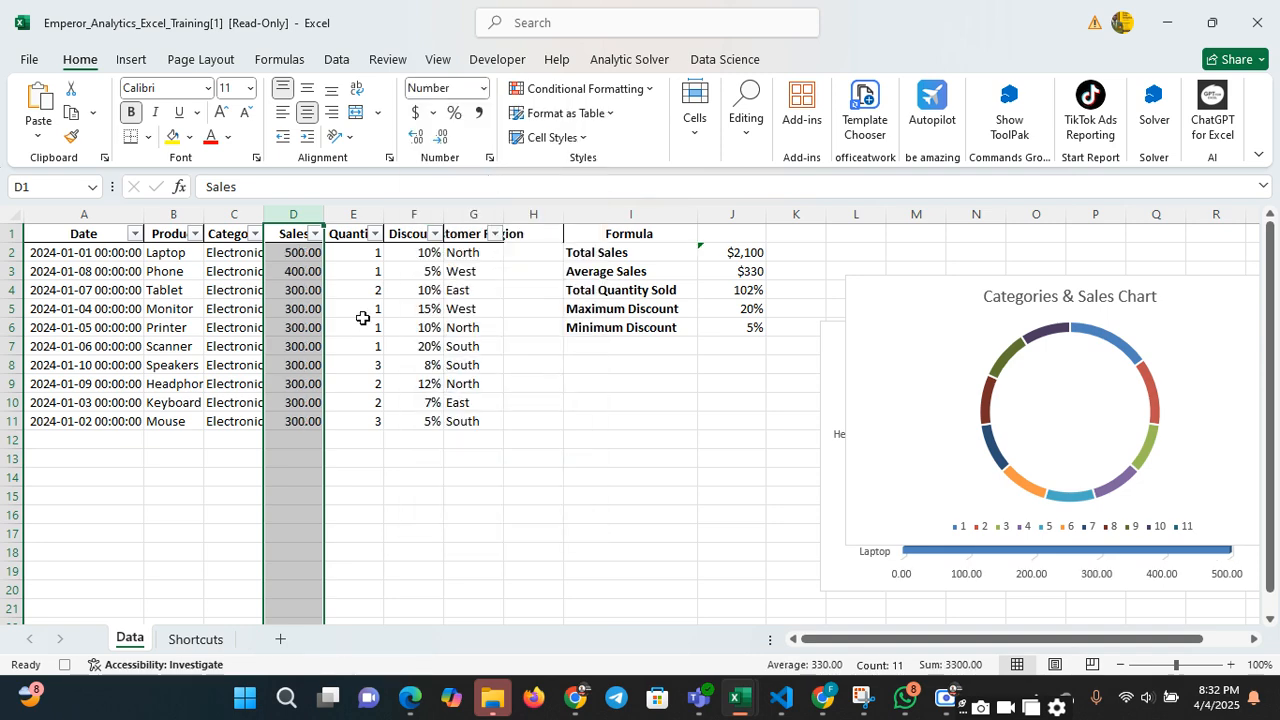
pyautogui.click(441, 137)
pyautogui.click(441, 137)
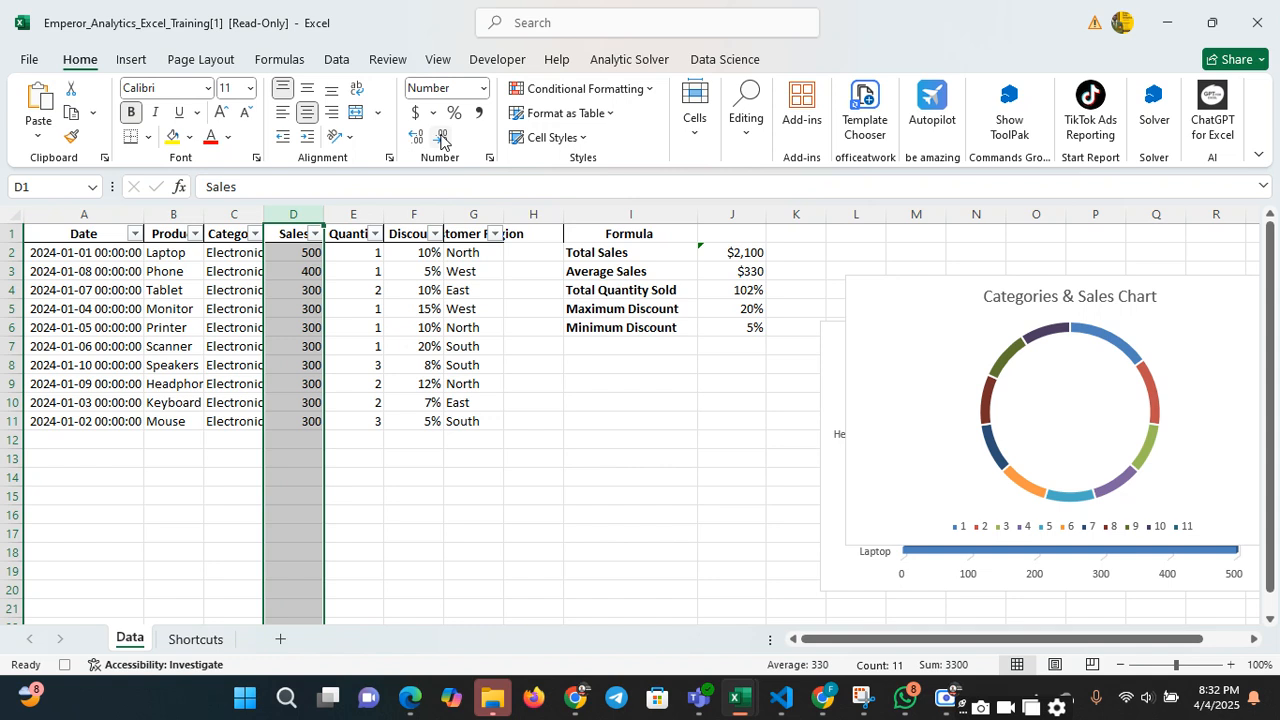
pyautogui.click(418, 386)
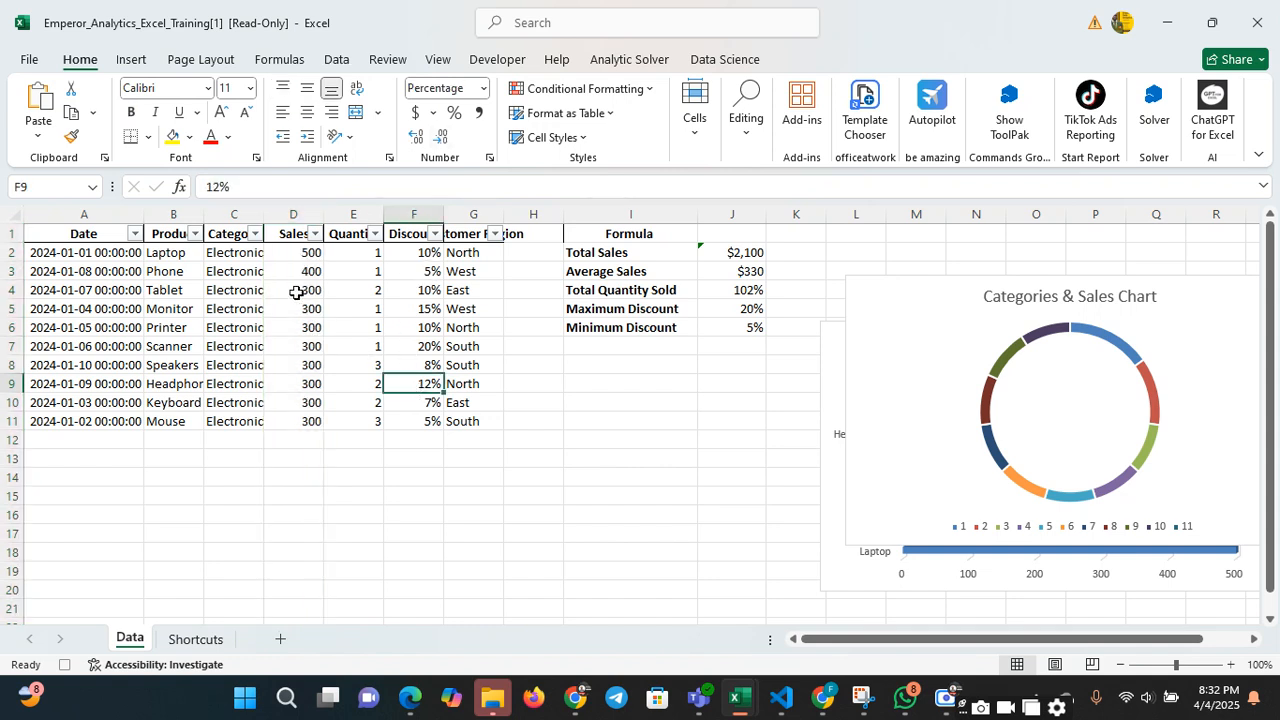
# Apply the Number format to the Discount column
pyautogui.click(413, 214)
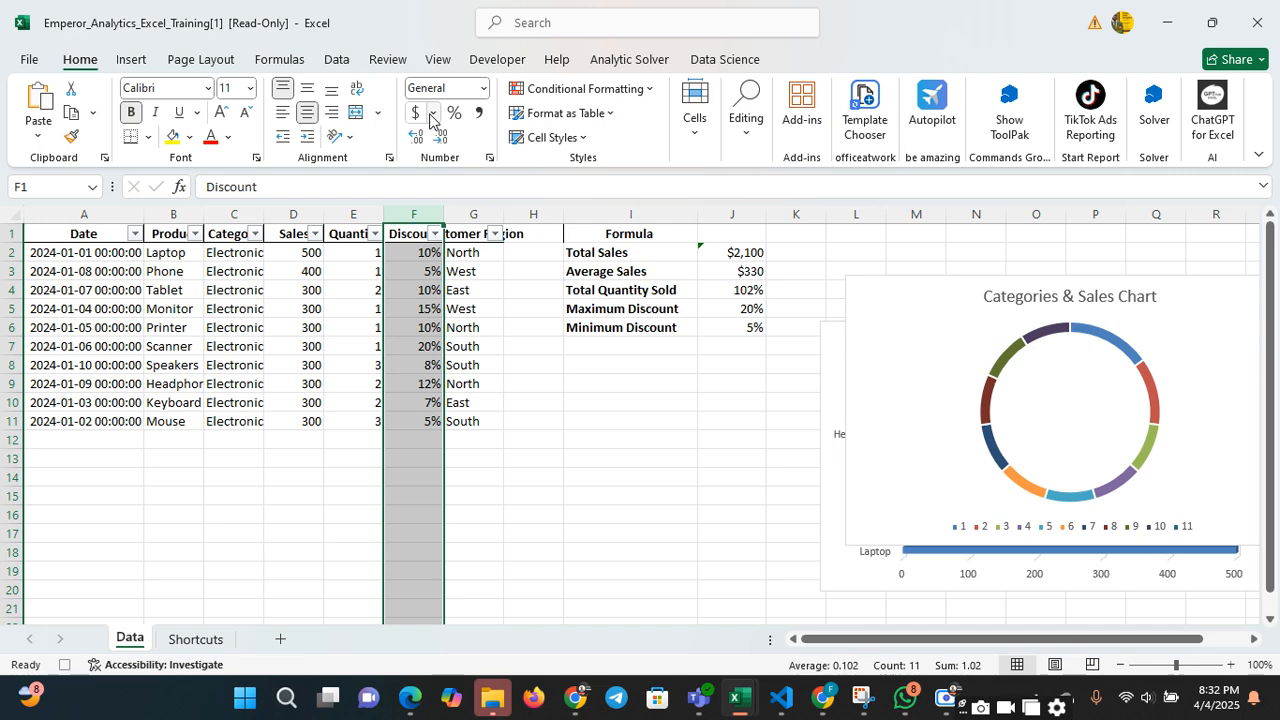
pyautogui.click(481, 93)
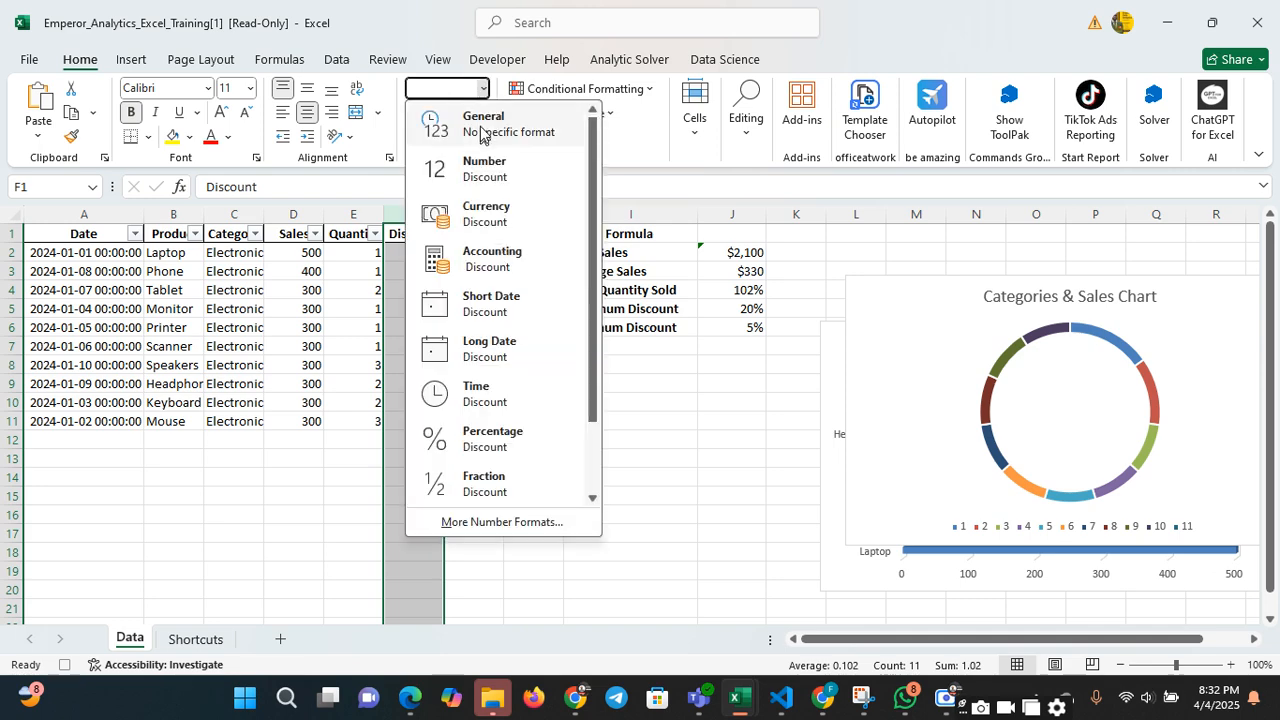
pyautogui.click(488, 176)
pyautogui.click(509, 414)
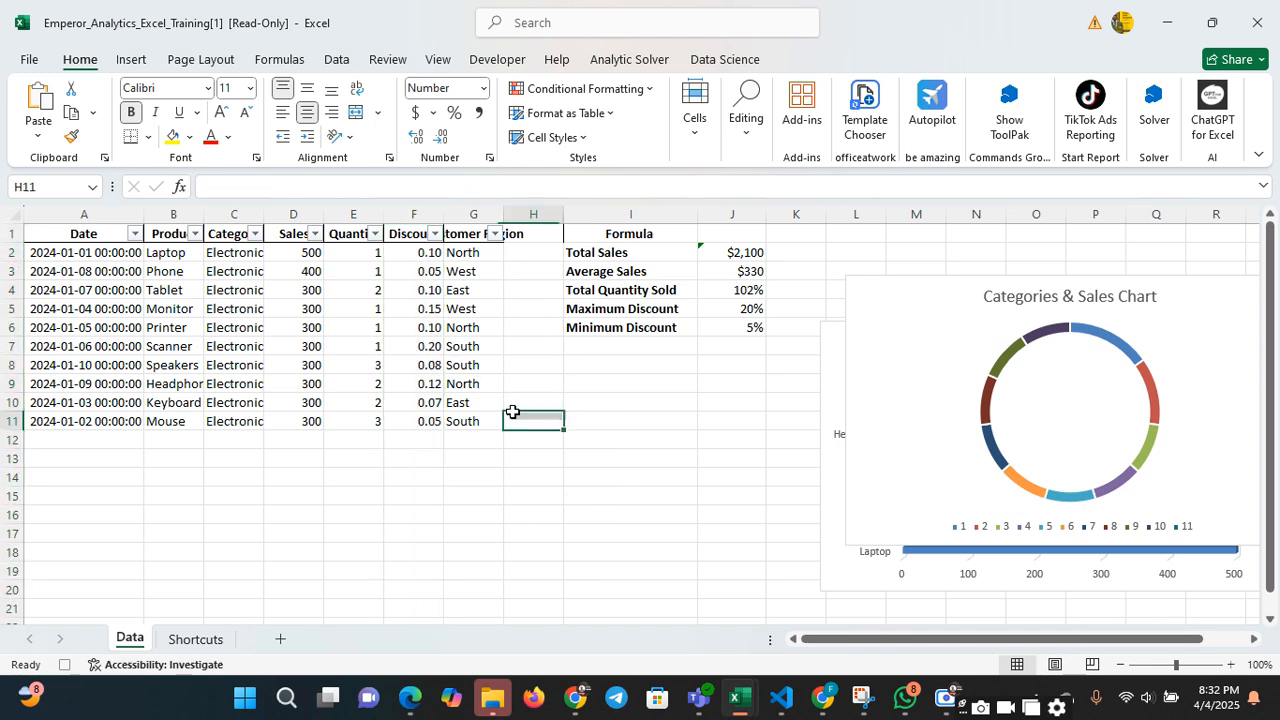
# Try to create a PivotTable from Data!$A$1:$I$11 on the existing worksheet at cell H11
pyautogui.click(127, 60)
pyautogui.click(45, 120)
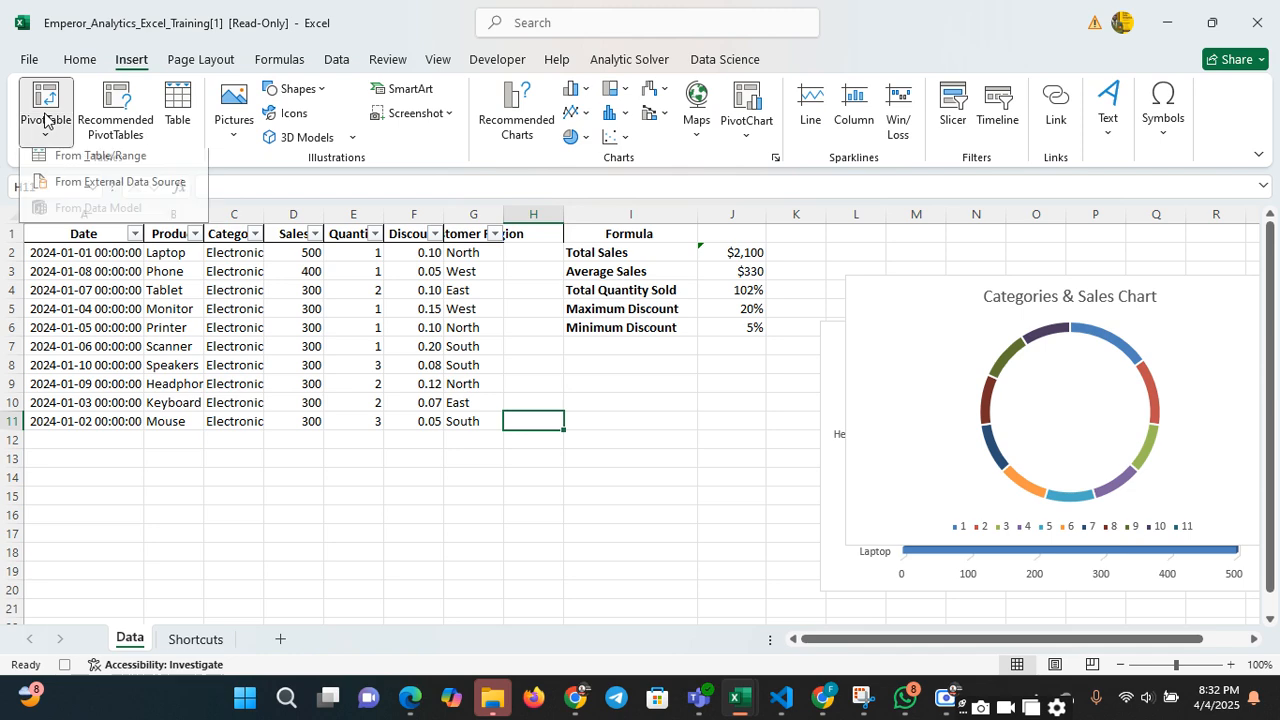
pyautogui.click(140, 168)
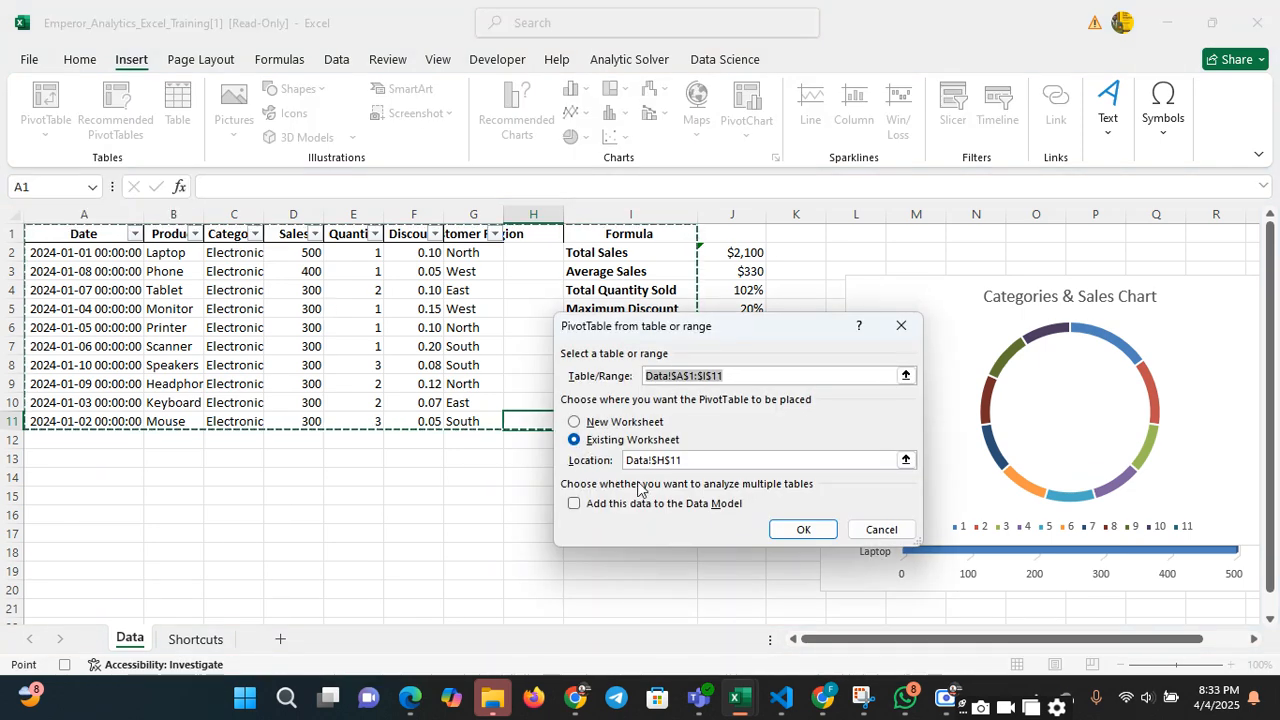
pyautogui.click(800, 534)
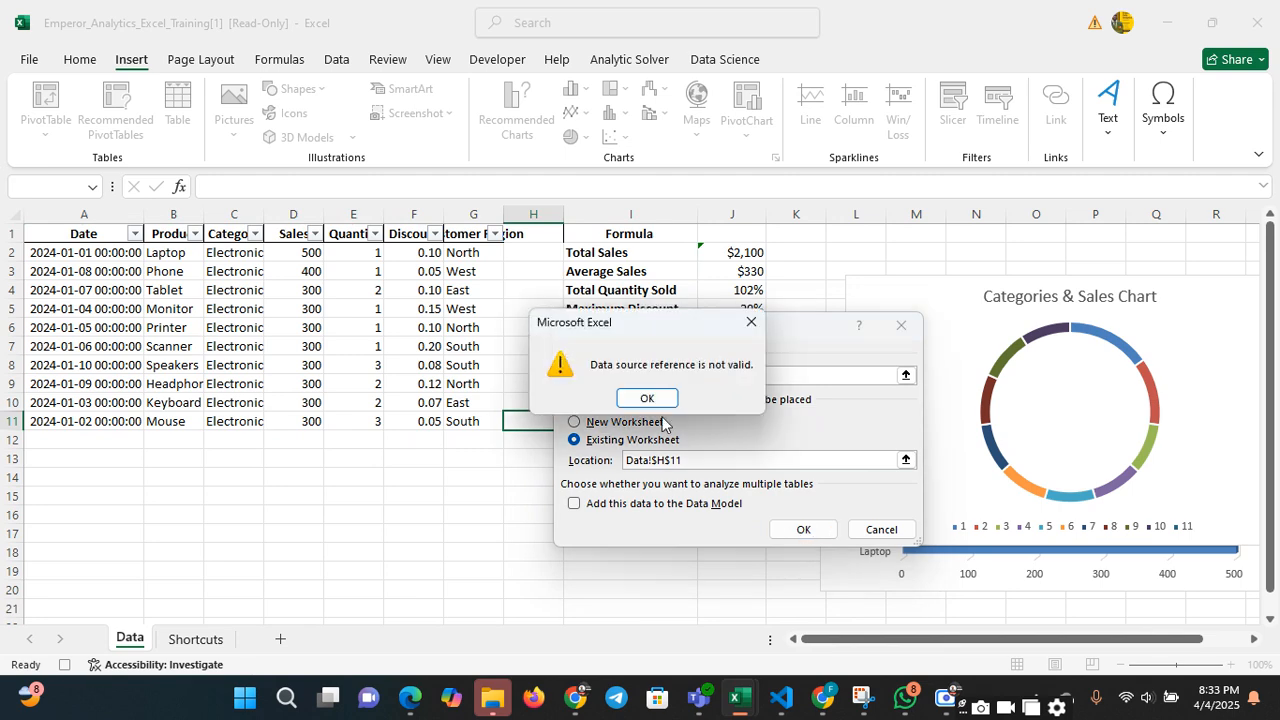
pyautogui.click(647, 398)
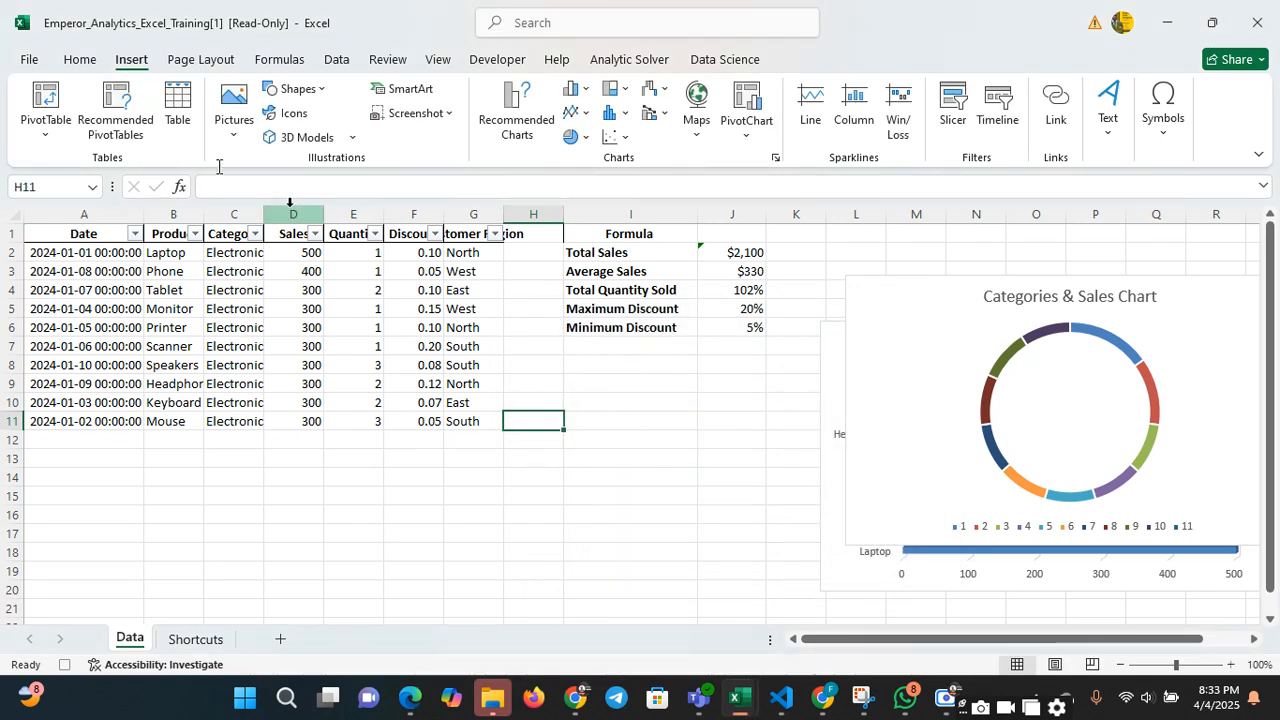
# Try to create a PivotTable on the existing worksheet at cell H11 with the source range reselected as Data!$A$1:$G$11
pyautogui.click(45, 100)
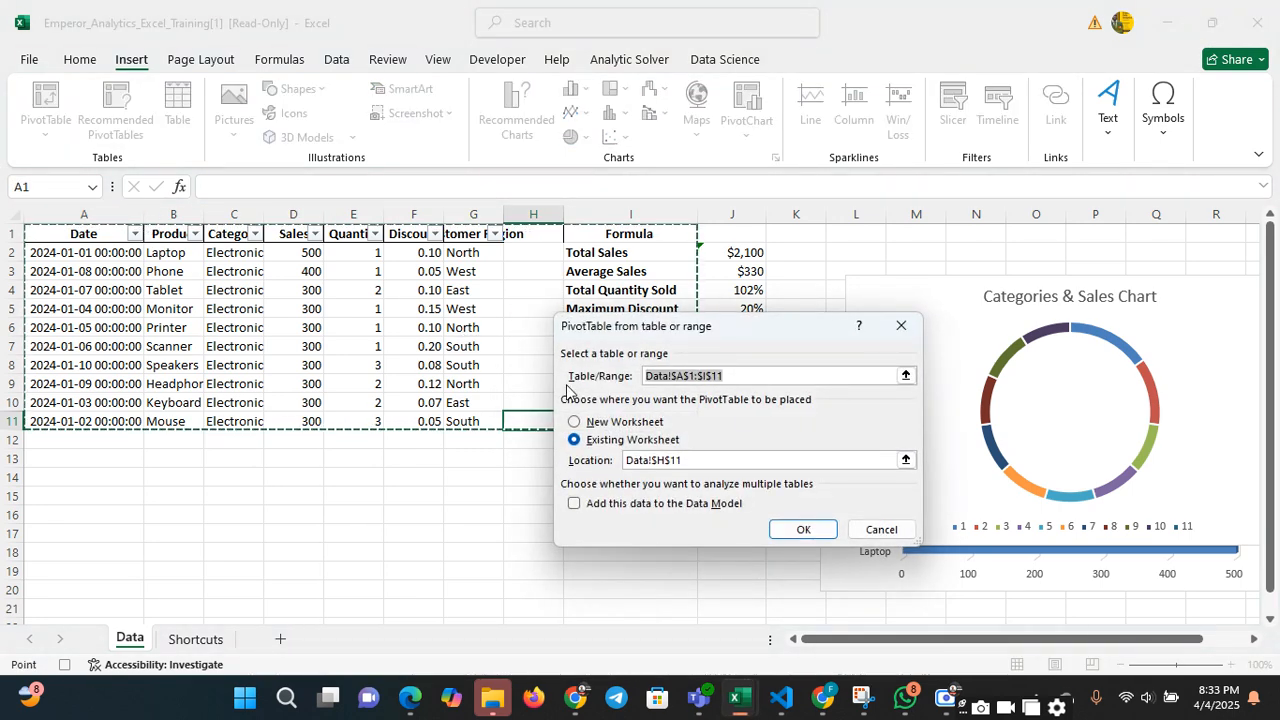
pyautogui.click(577, 422)
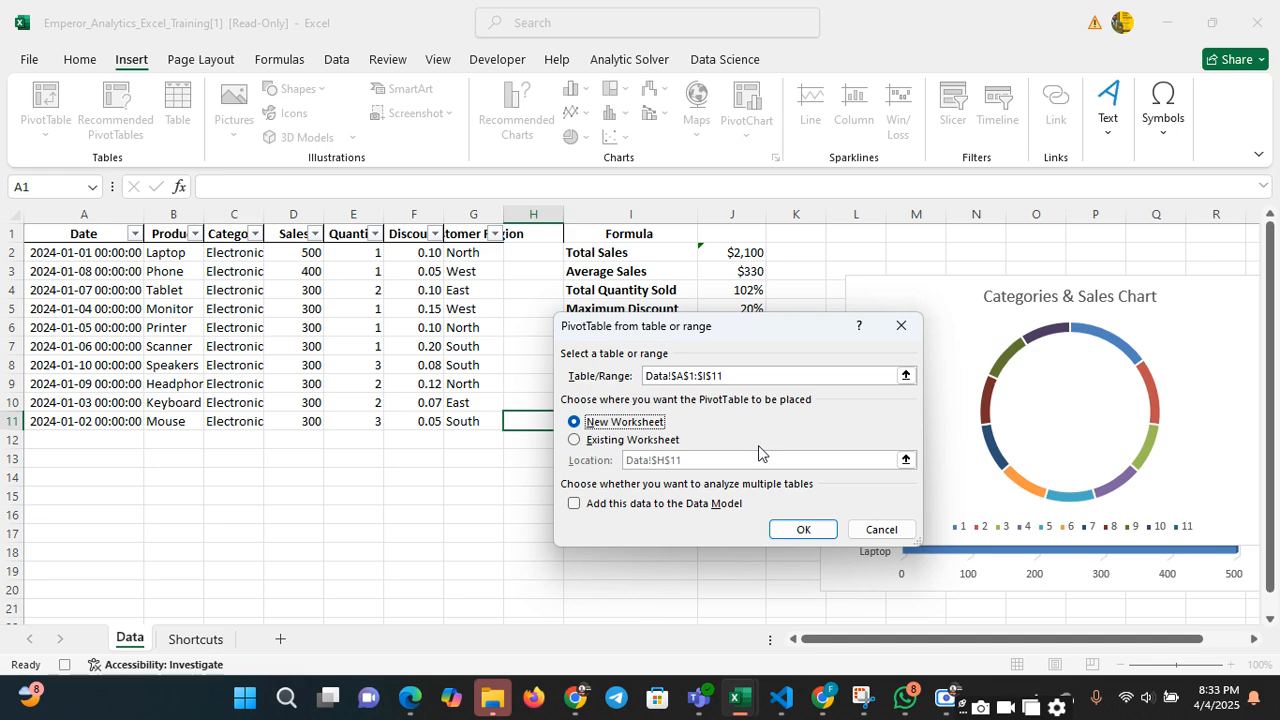
pyautogui.moveTo(806, 345); pyautogui.dragTo(721, 471)
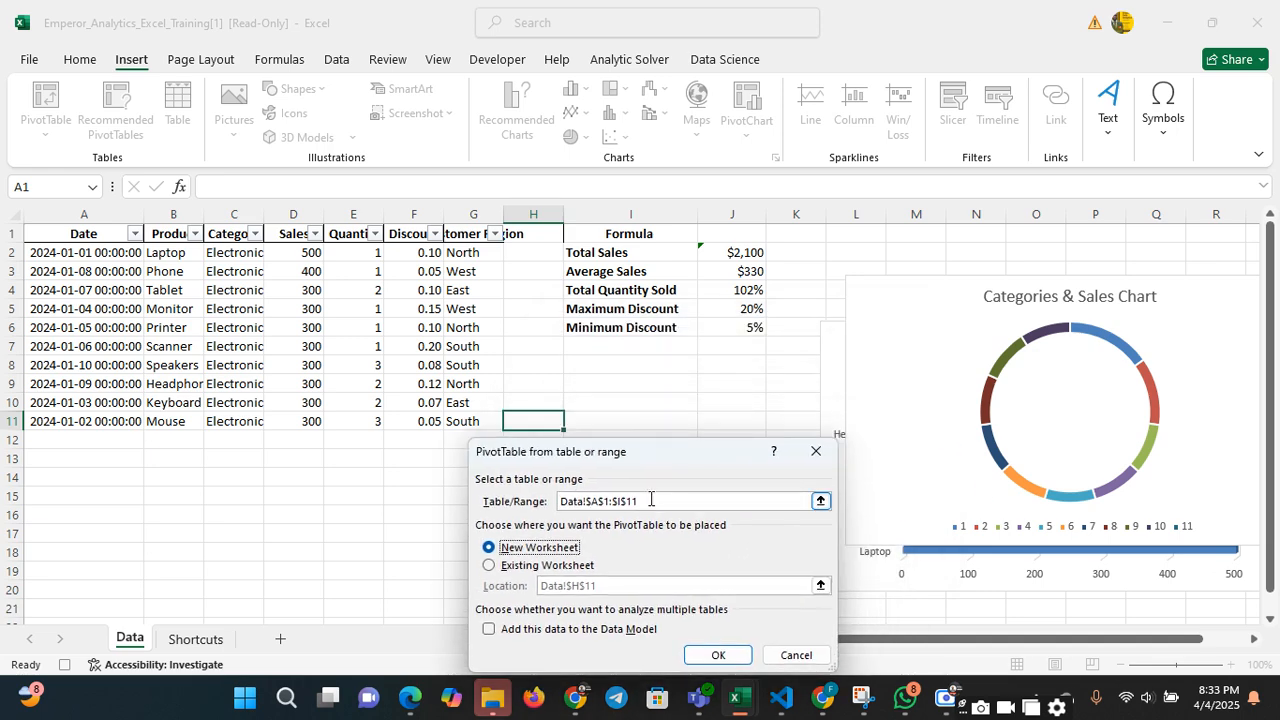
pyautogui.moveTo(650, 500); pyautogui.dragTo(548, 500)
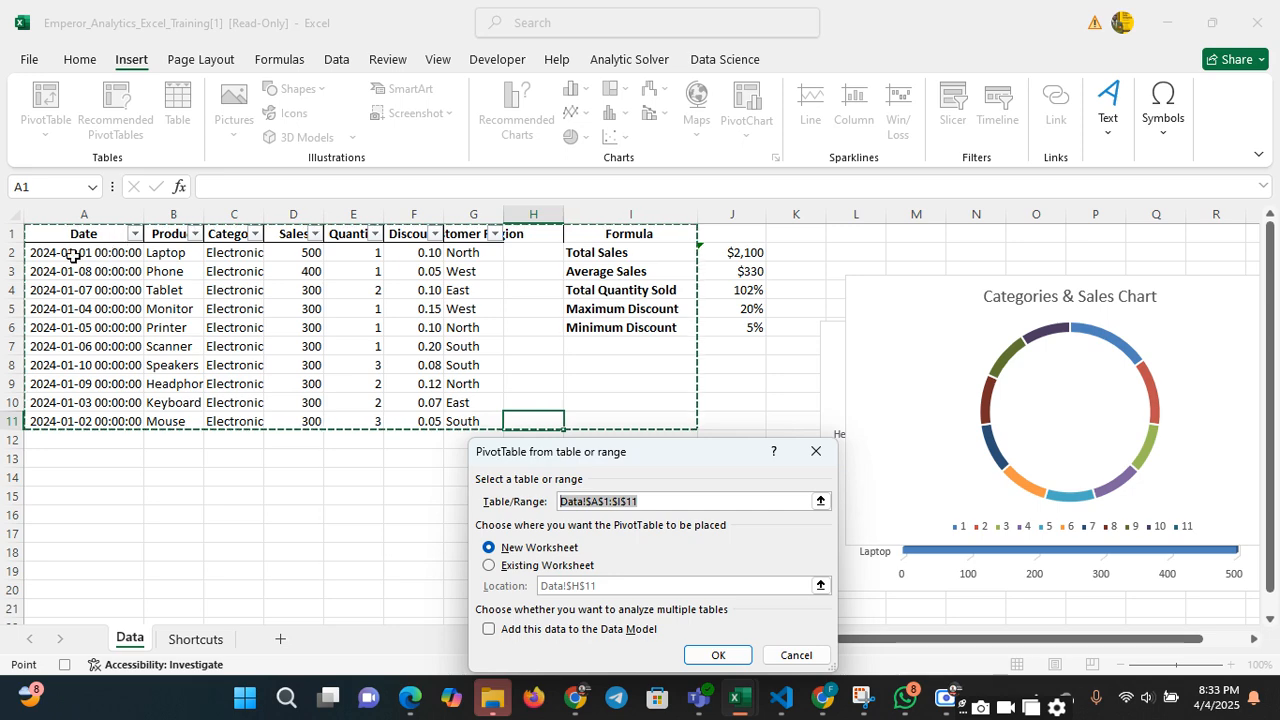
pyautogui.moveTo(46, 242); pyautogui.dragTo(490, 424)
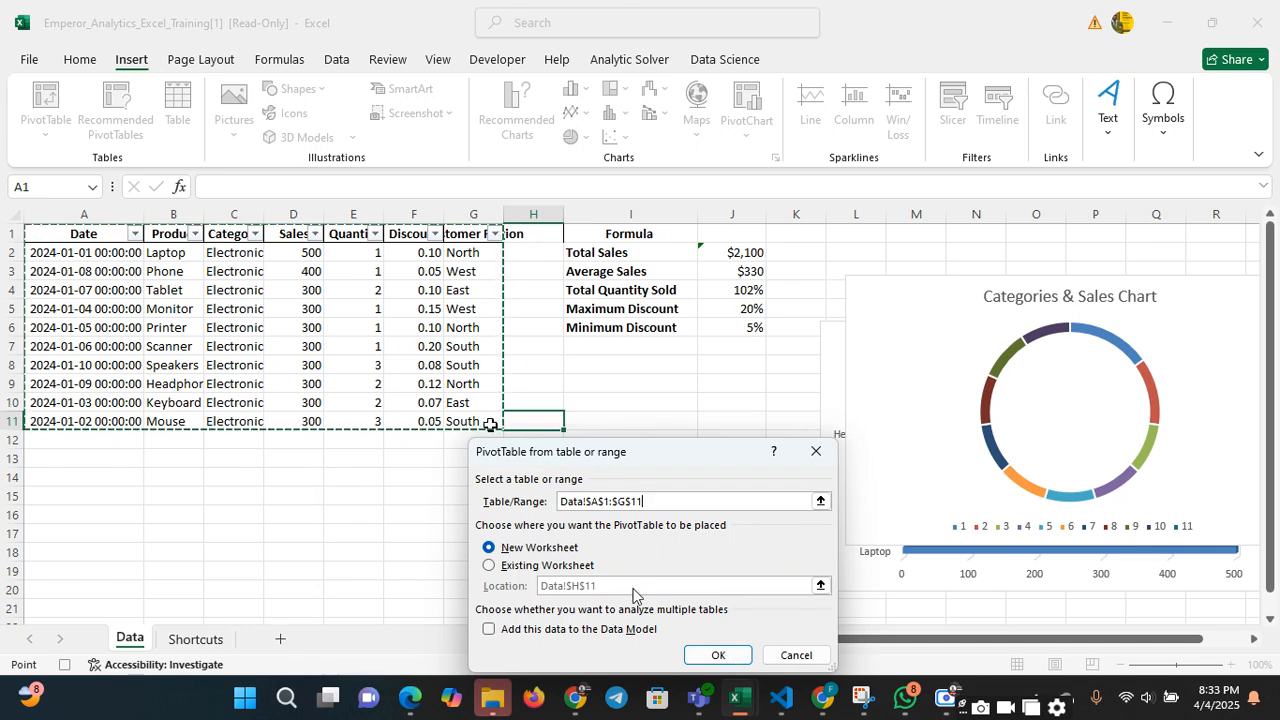
pyautogui.click(489, 566)
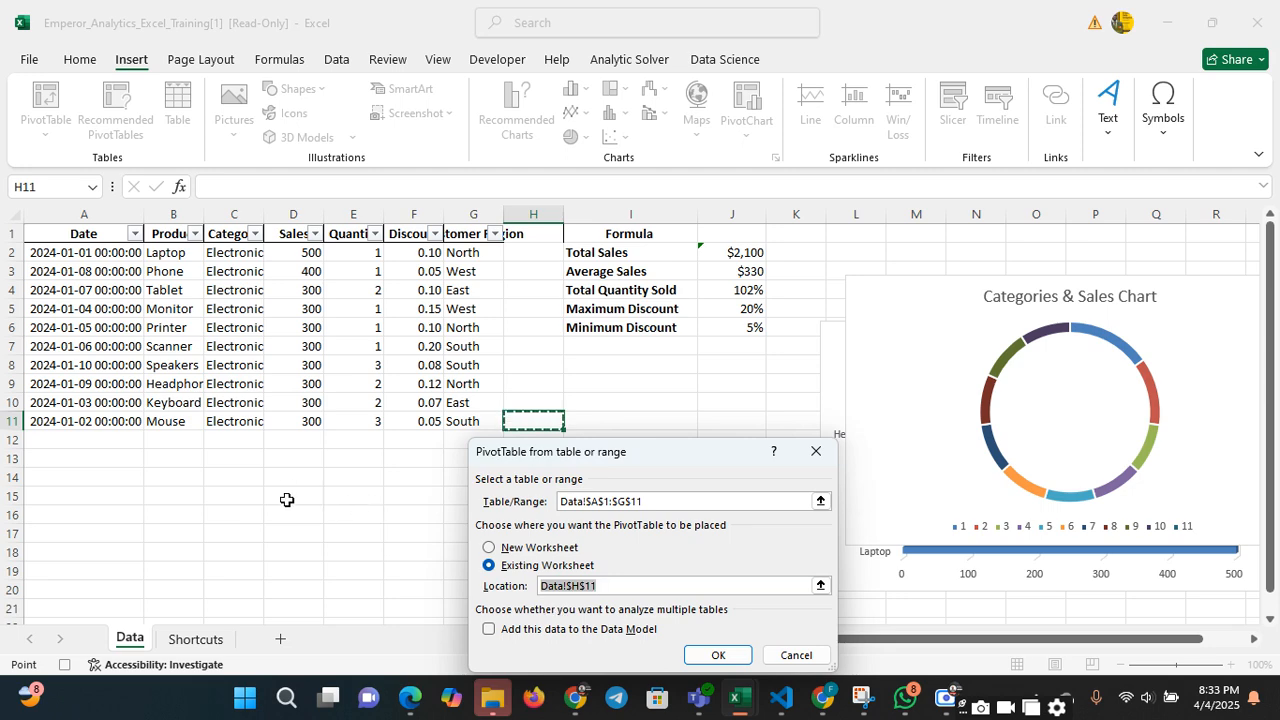
pyautogui.click(717, 656)
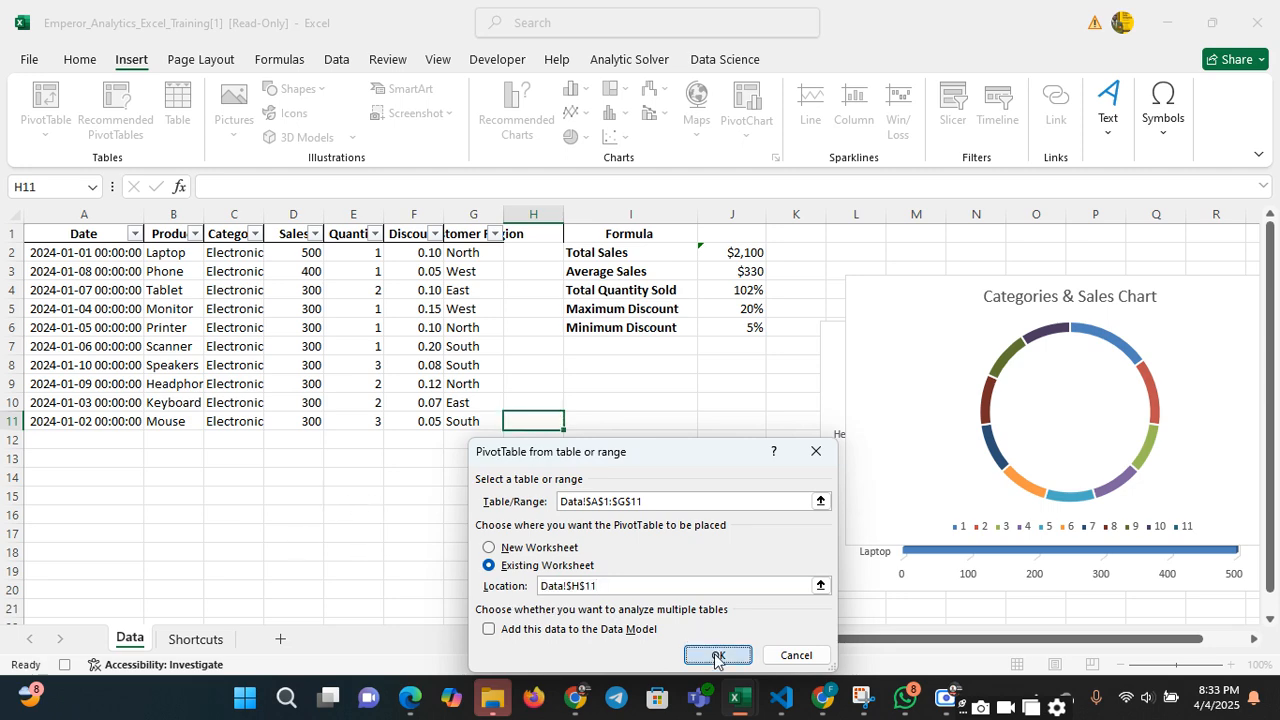
pyautogui.click(647, 398)
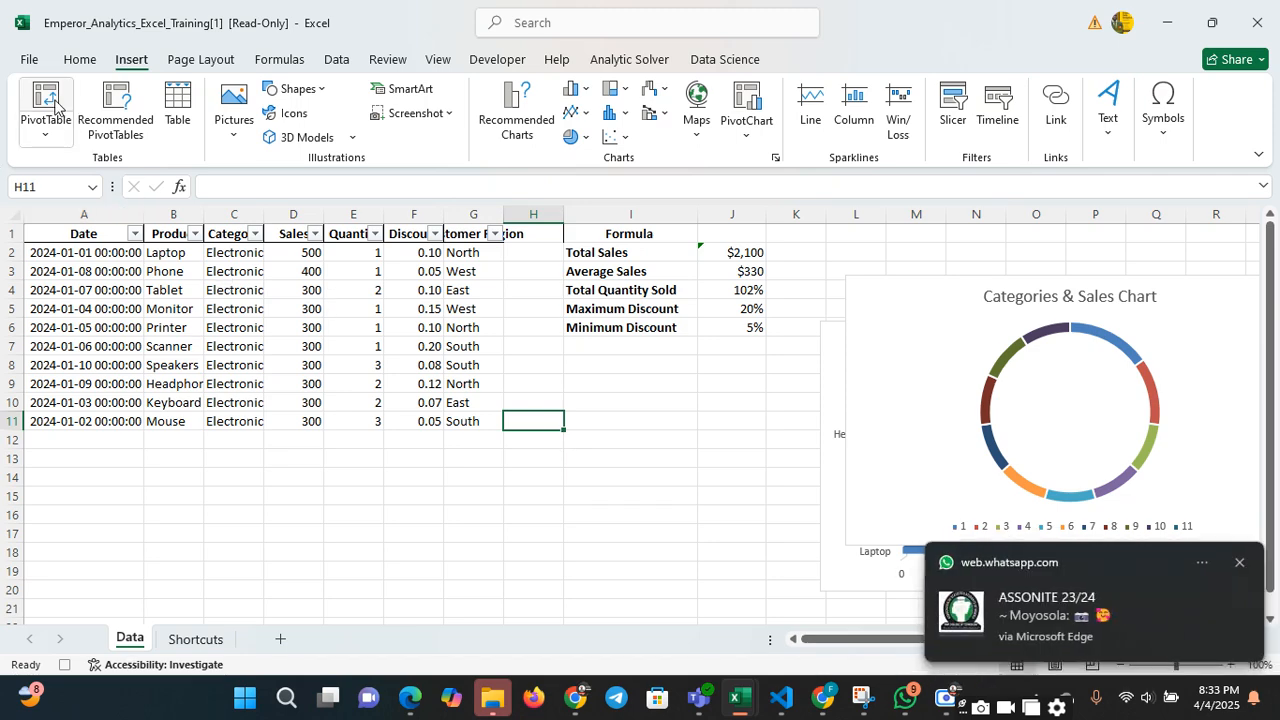
# Try to create a PivotTable from Data!$A$1:$I$11 on the existing worksheet at cell D16
pyautogui.click(55, 108)
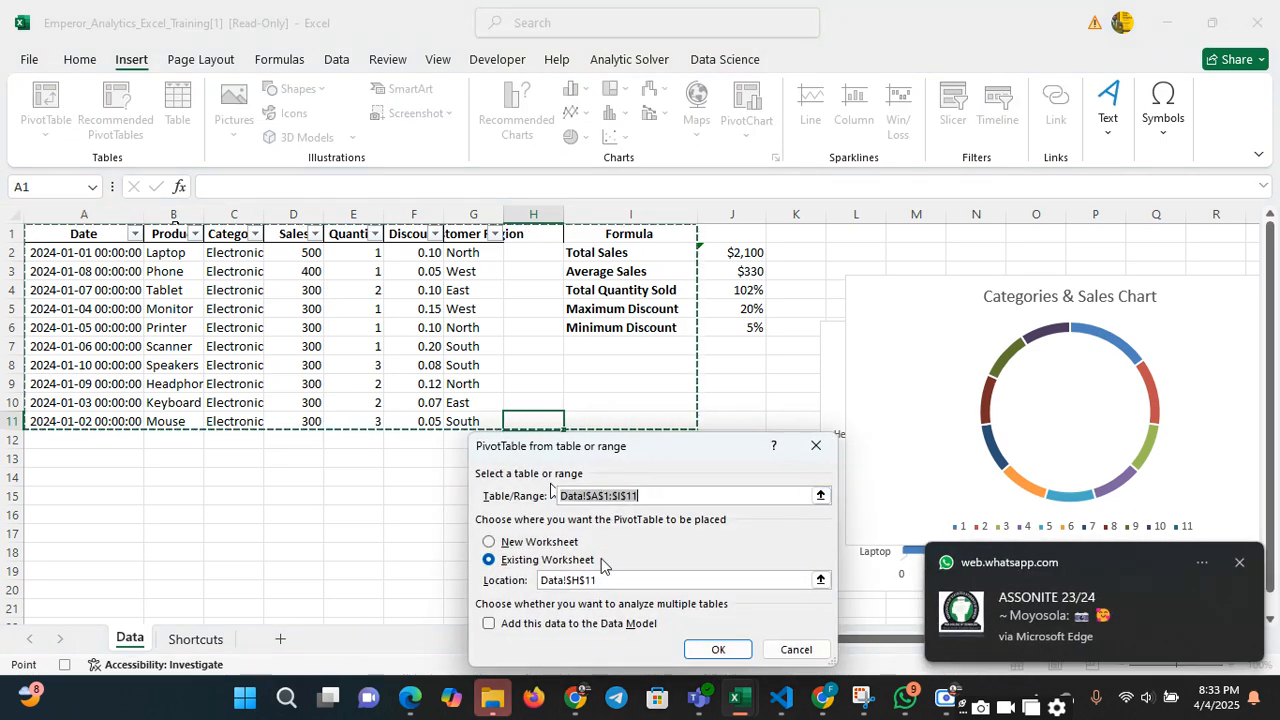
pyautogui.click(563, 580)
pyautogui.press('BackSpace')
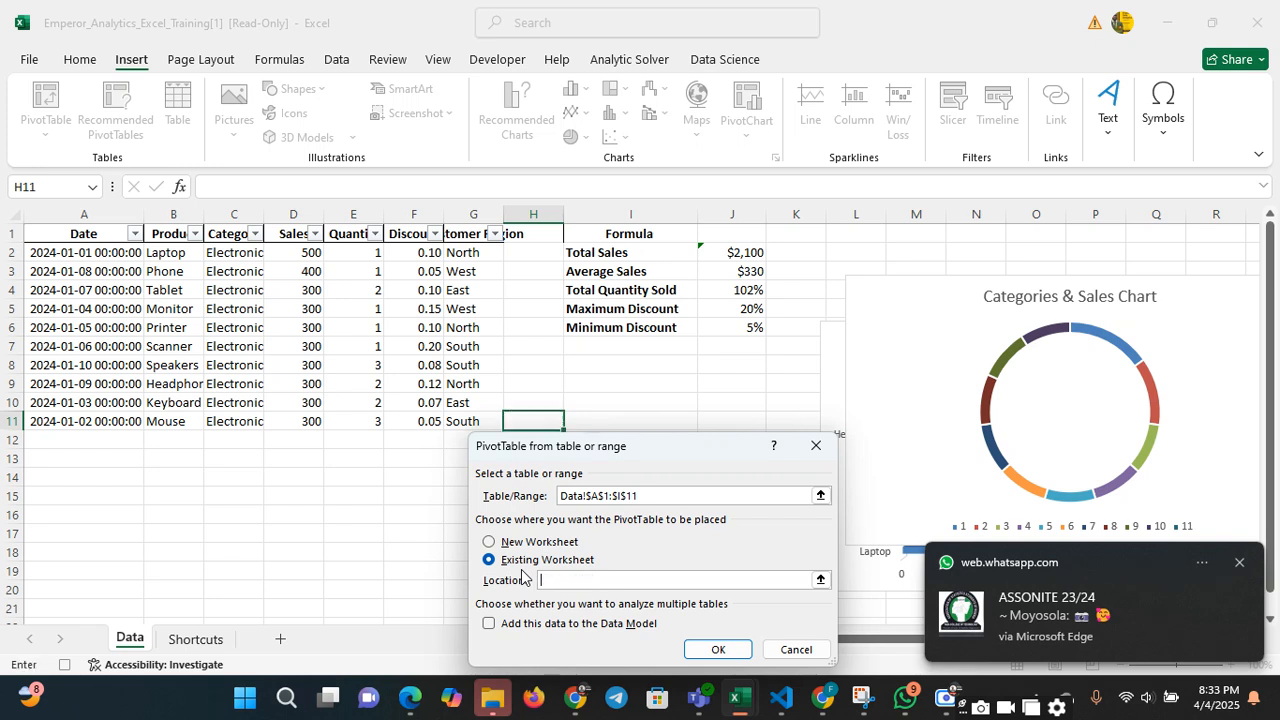
pyautogui.click(270, 515)
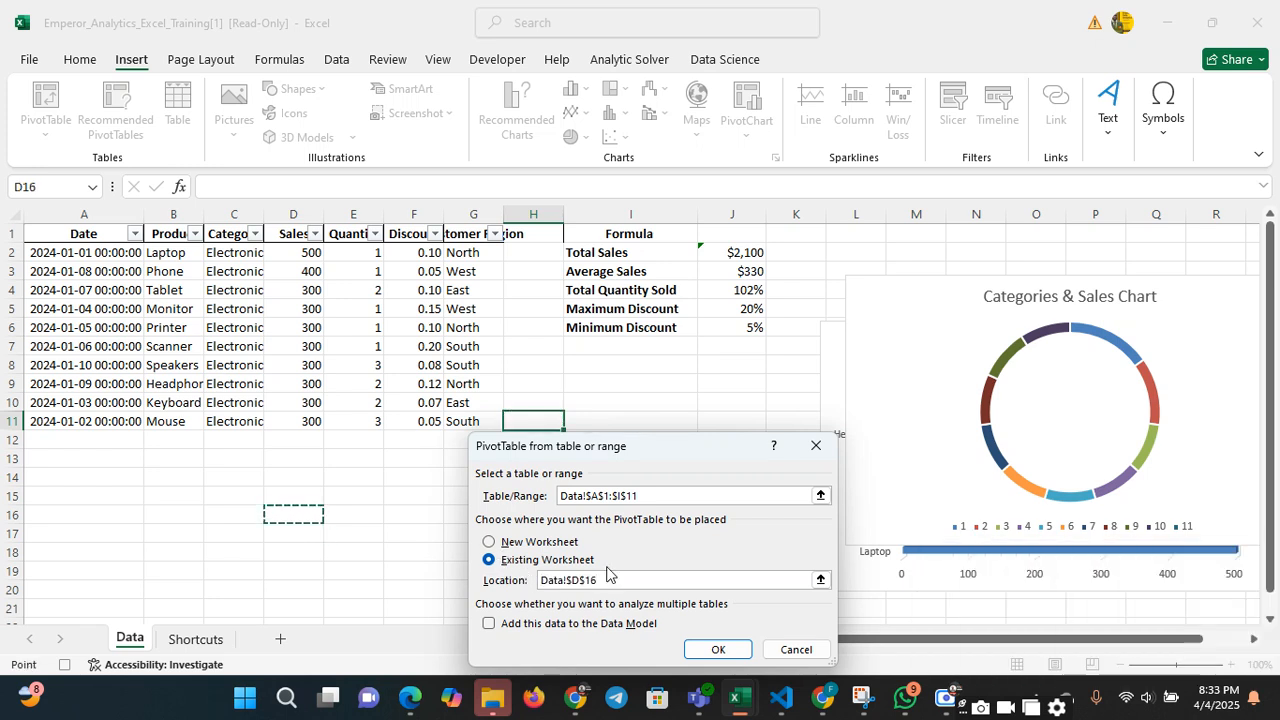
pyautogui.click(718, 650)
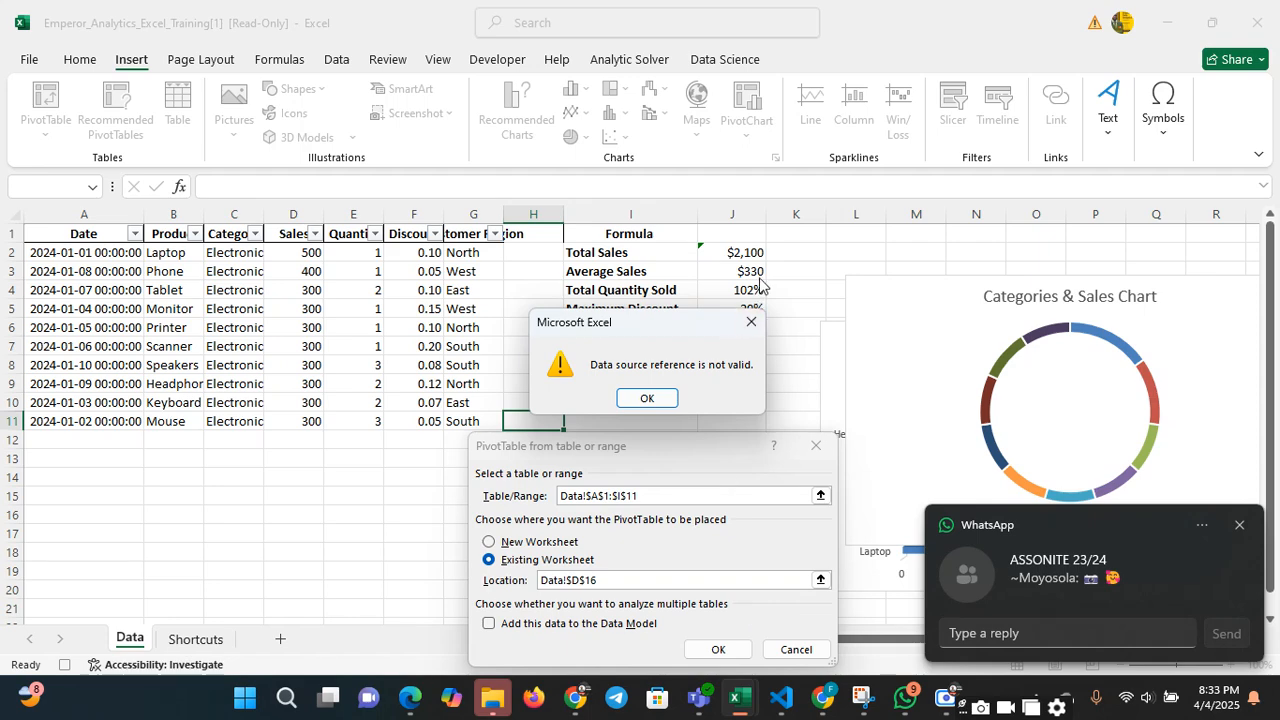
pyautogui.click(751, 321)
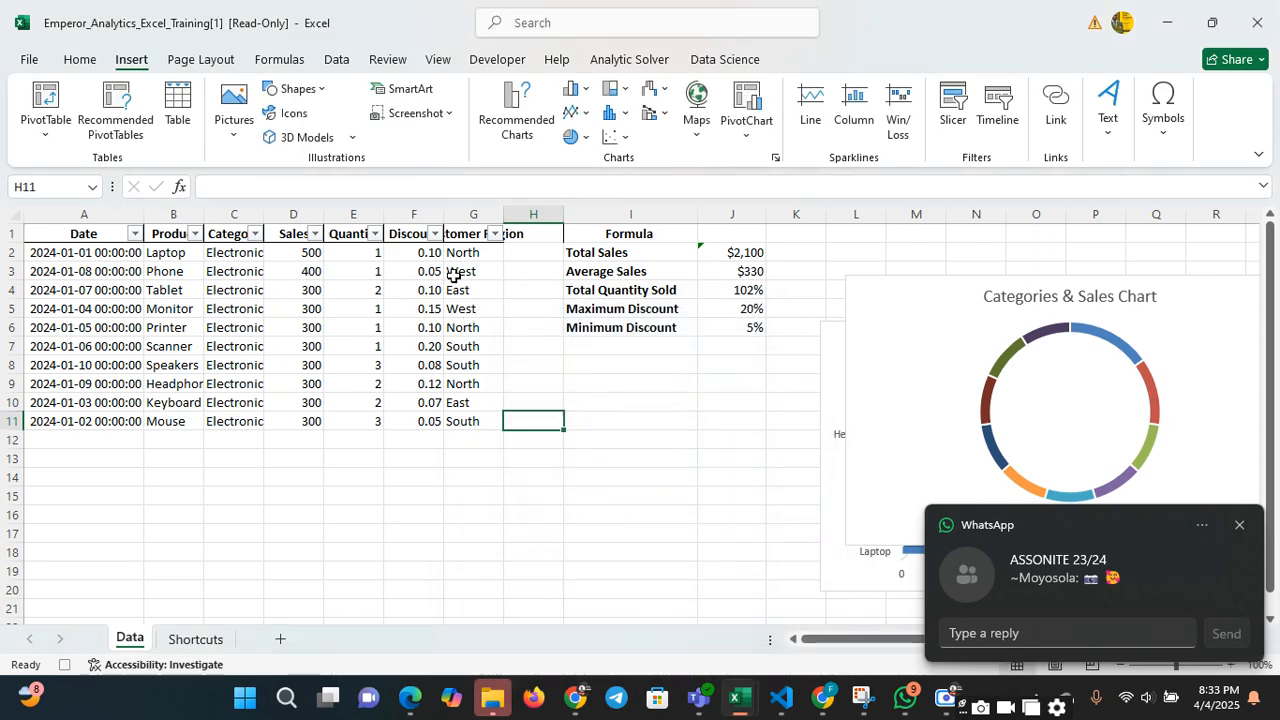
# Try to create a PivotTable on the existing worksheet at cell A15 with the source range reselected as Data!$A$1:$G$11
pyautogui.click(412, 276)
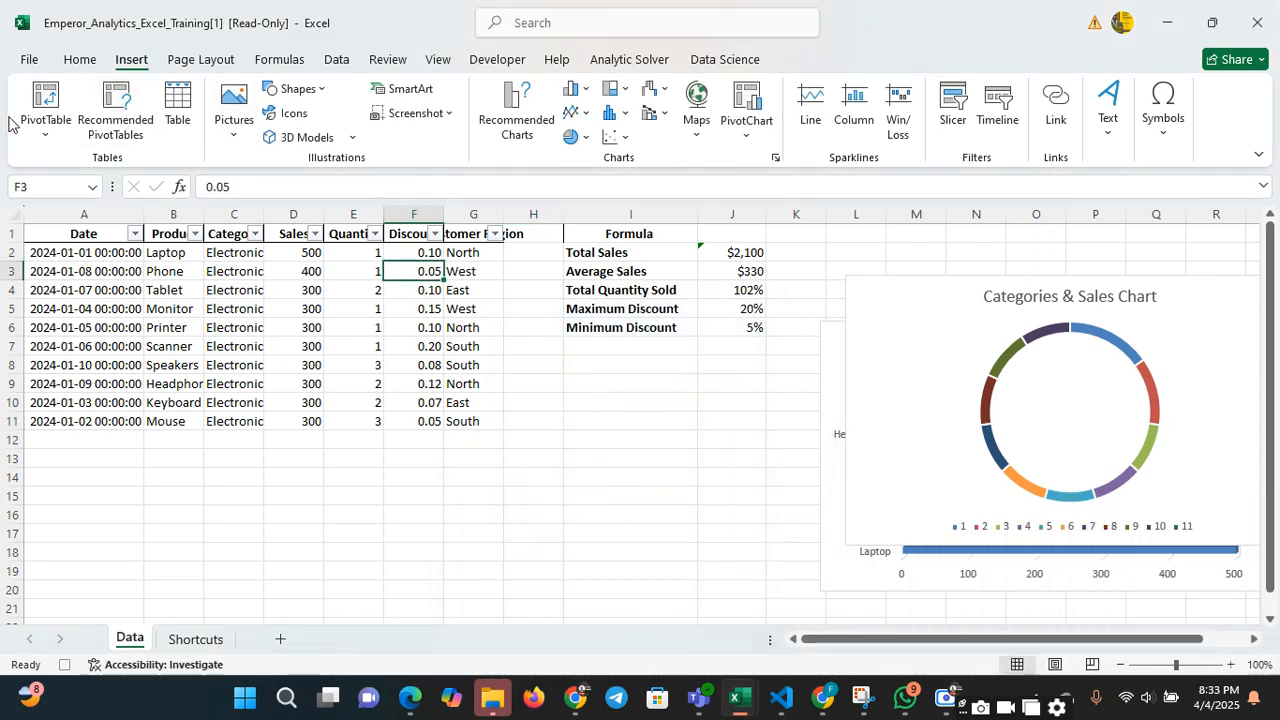
pyautogui.click(48, 125)
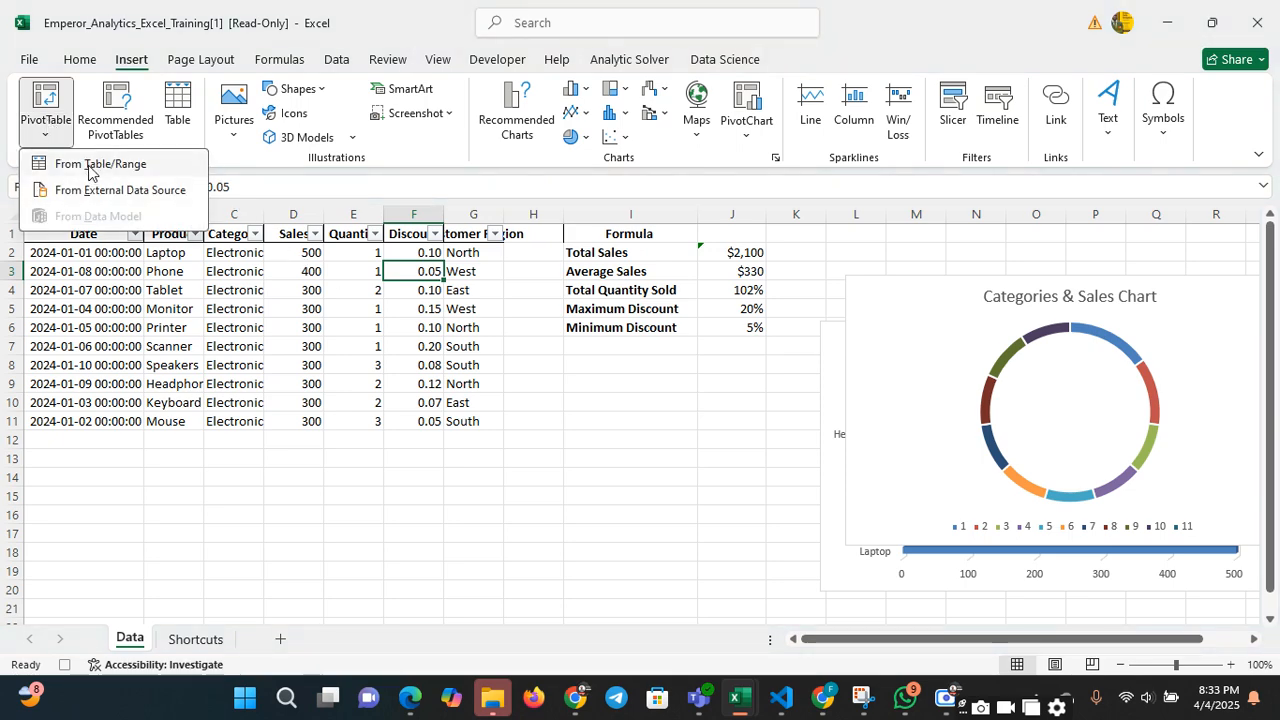
pyautogui.click(92, 164)
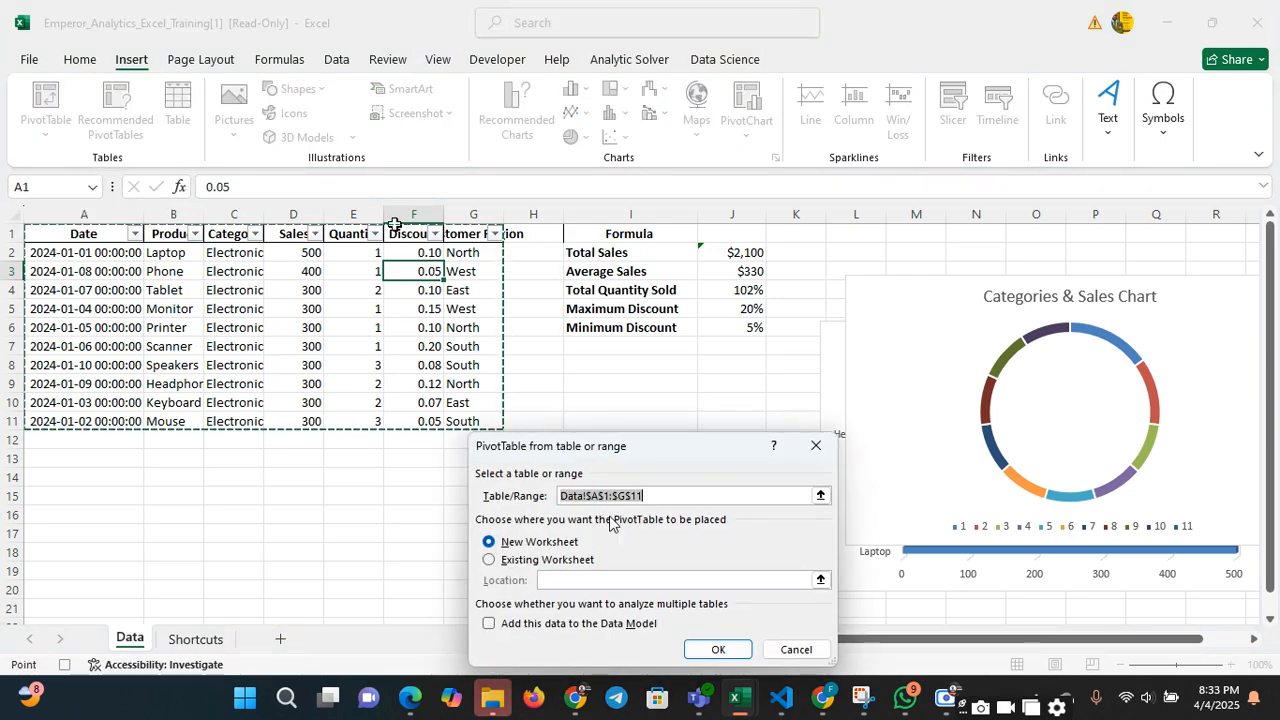
pyautogui.click(652, 497)
pyautogui.press('BackSpace')
pyautogui.press('BackSpace')
pyautogui.press('BackSpace')
pyautogui.press('BackSpace')
pyautogui.press('BackSpace')
pyautogui.press('BackSpace')
pyautogui.press('BackSpace')
pyautogui.press('BackSpace')
pyautogui.press('BackSpace')
pyautogui.press('BackSpace')
pyautogui.press('BackSpace')
pyautogui.press('BackSpace')
pyautogui.press('BackSpace')
pyautogui.press('BackSpace')
pyautogui.press('BackSpace')
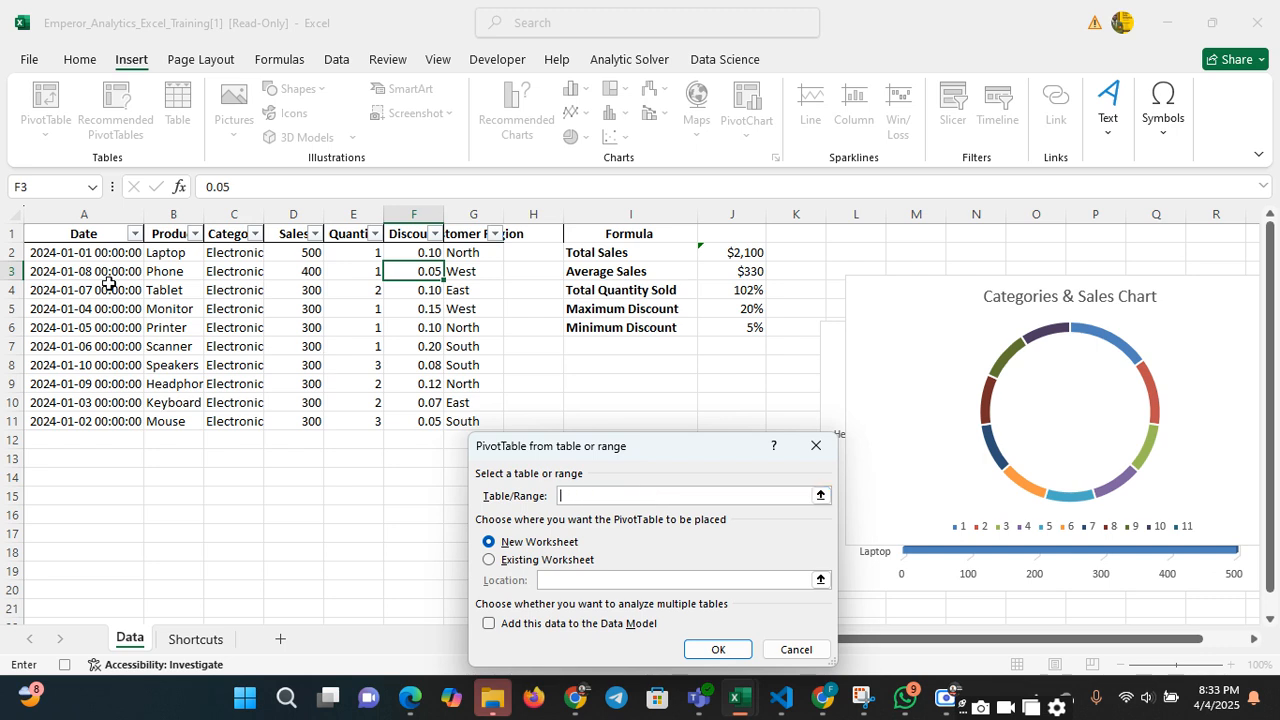
pyautogui.moveTo(55, 230)
pyautogui.mouseDown()
pyautogui.moveTo(470, 390)
pyautogui.moveTo(470, 422)
pyautogui.mouseUp()
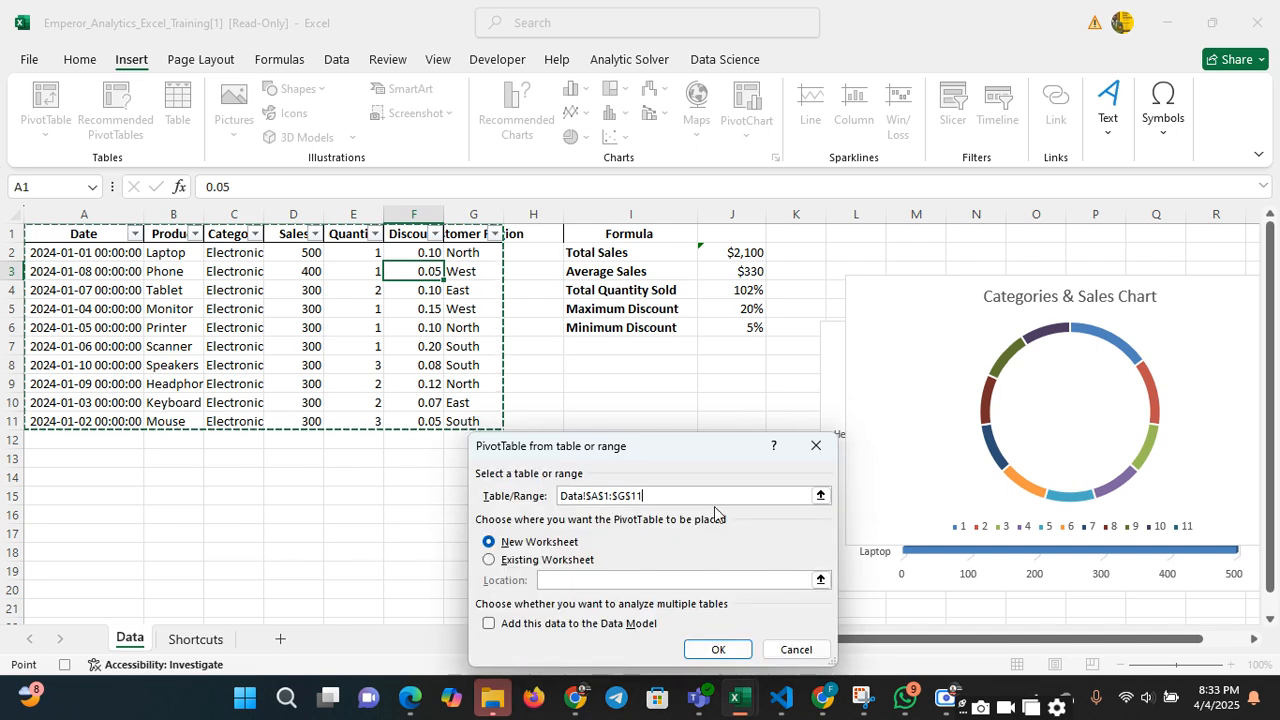
pyautogui.click(489, 560)
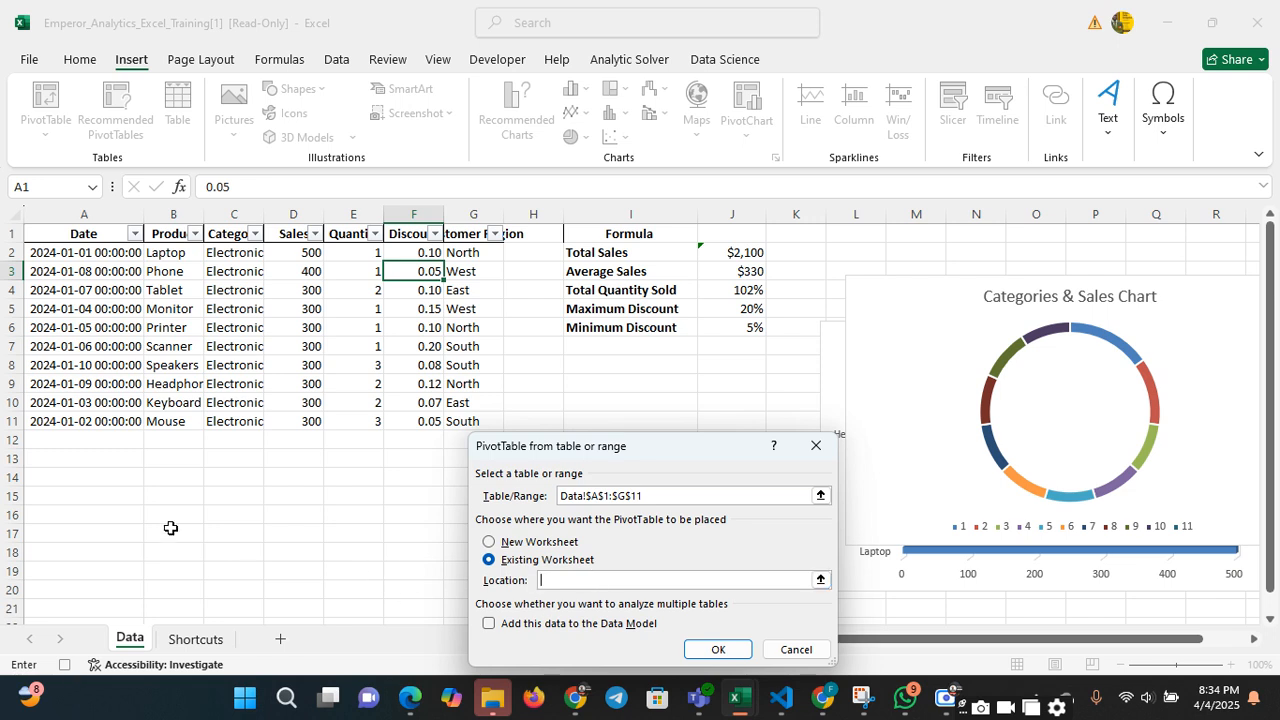
pyautogui.click(100, 494)
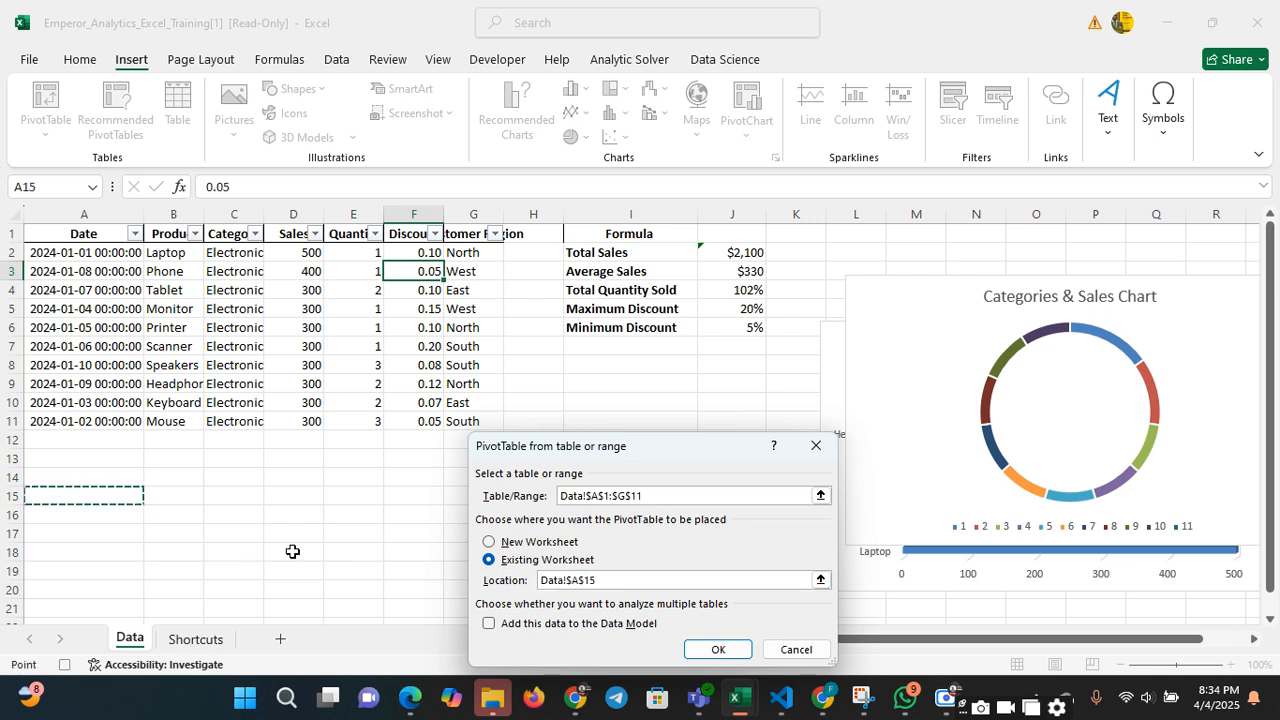
pyautogui.click(728, 651)
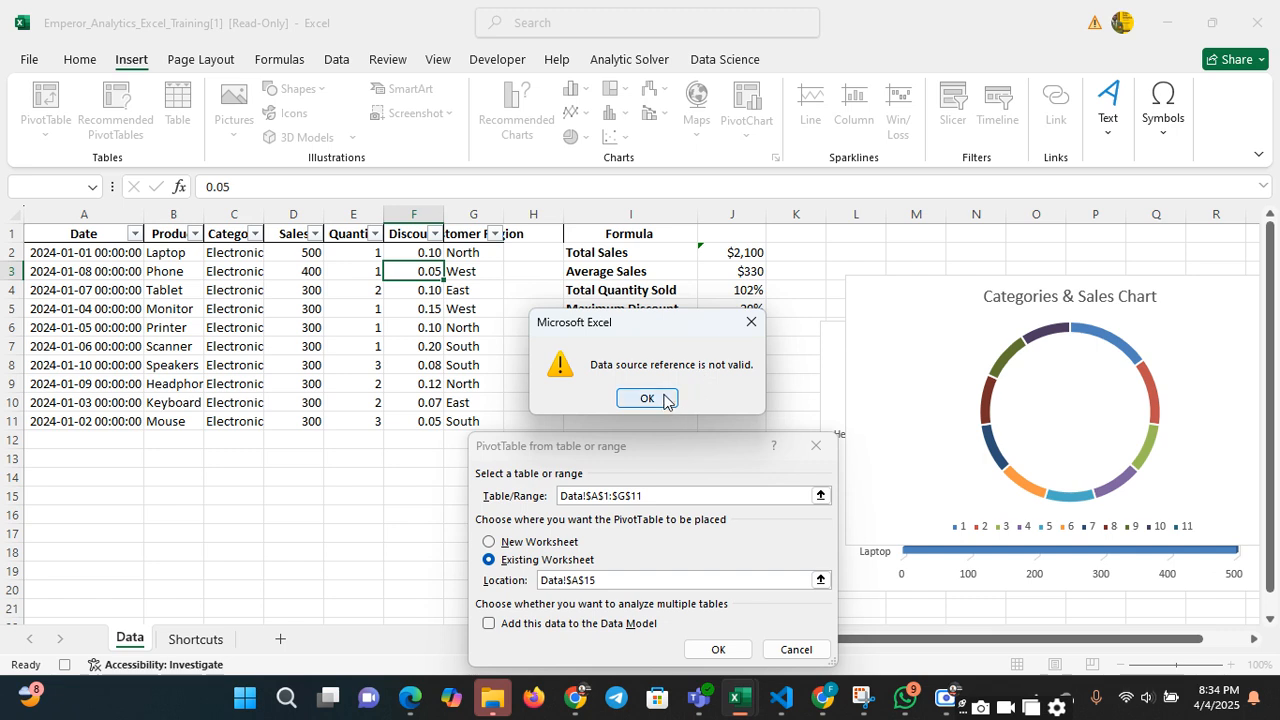
pyautogui.click(751, 321)
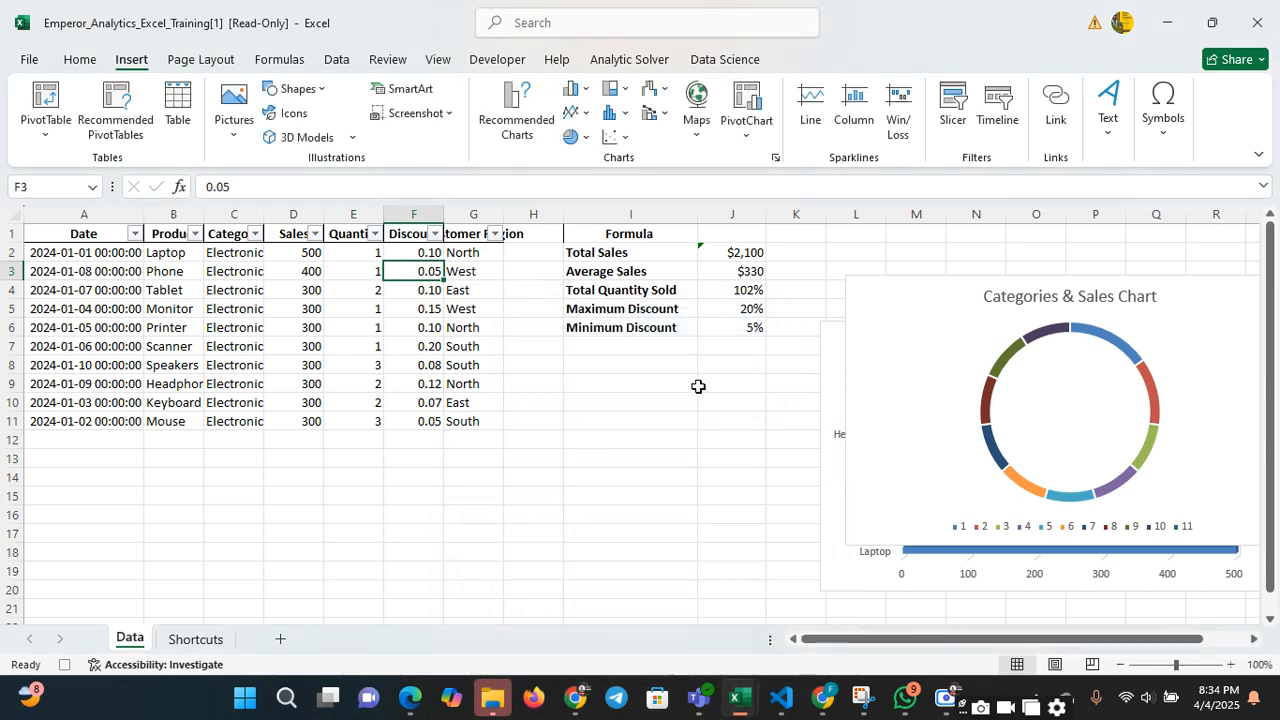
# Copy the sales dataset A1:G12 and paste it into a new blank workbook starting at cell B2
pyautogui.click(299, 288)
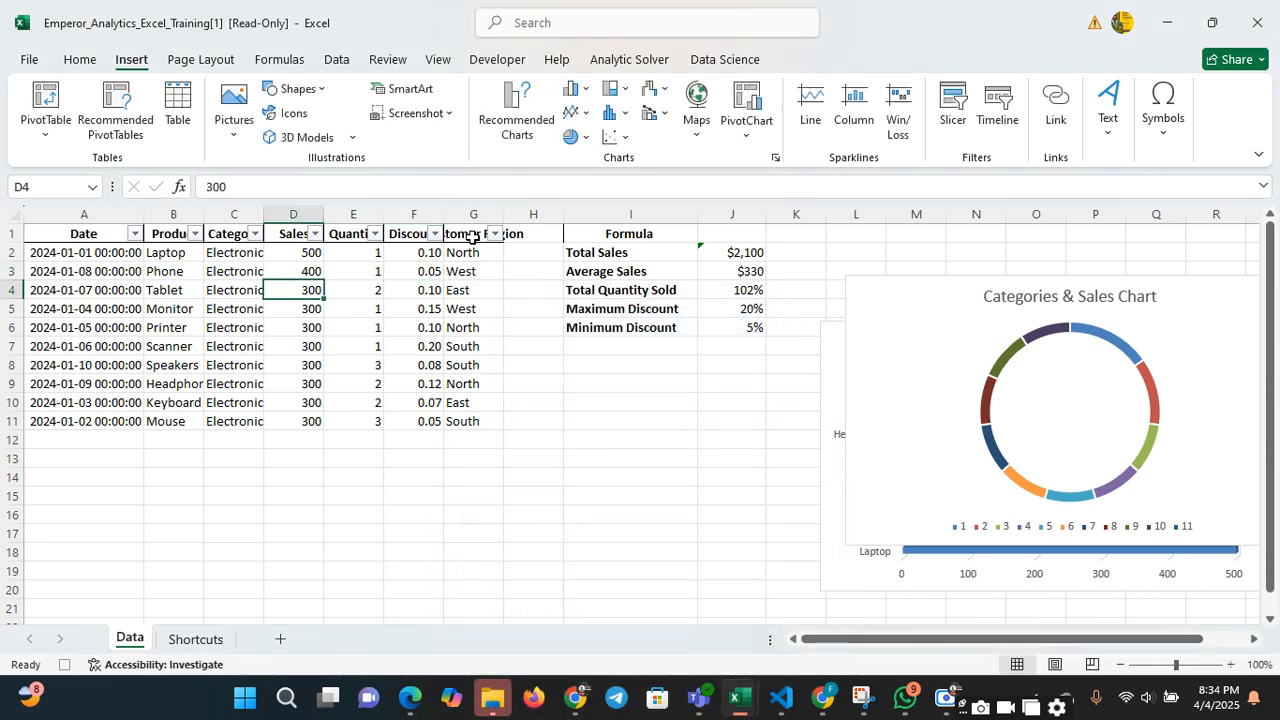
pyautogui.moveTo(76, 233); pyautogui.dragTo(483, 430)
pyautogui.hotkey('ctrl', 'c')
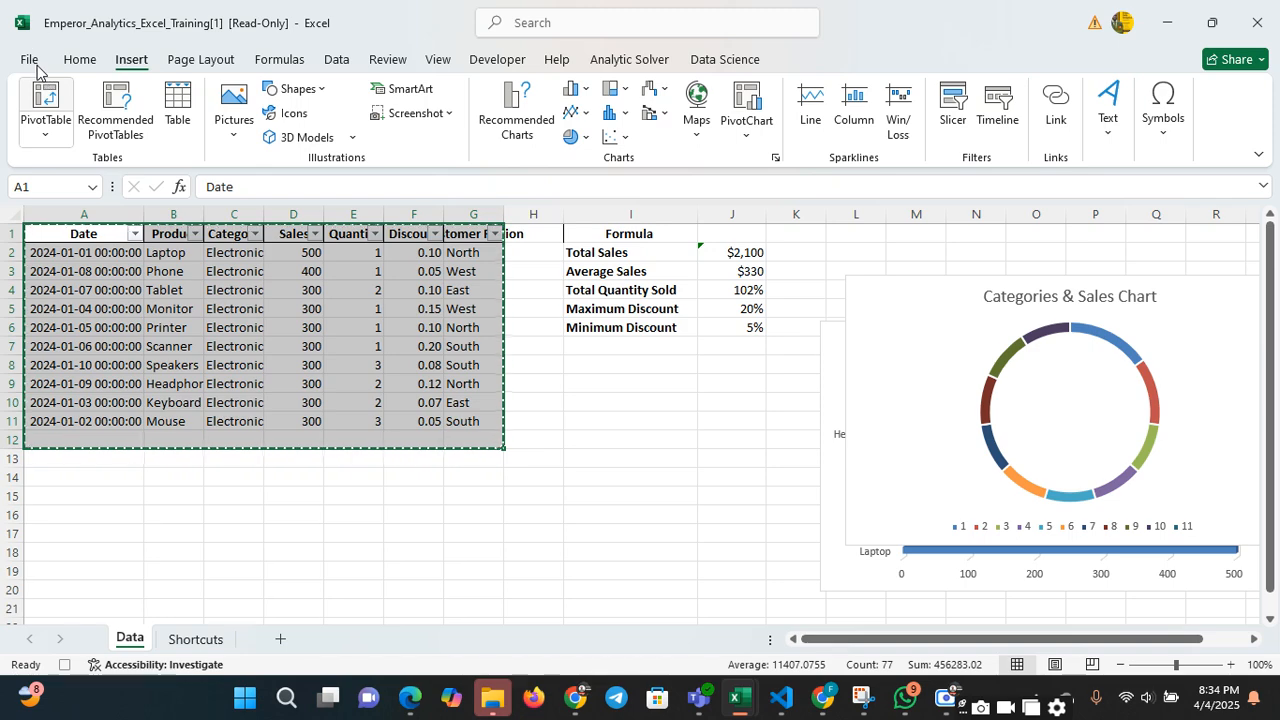
pyautogui.click(655, 367)
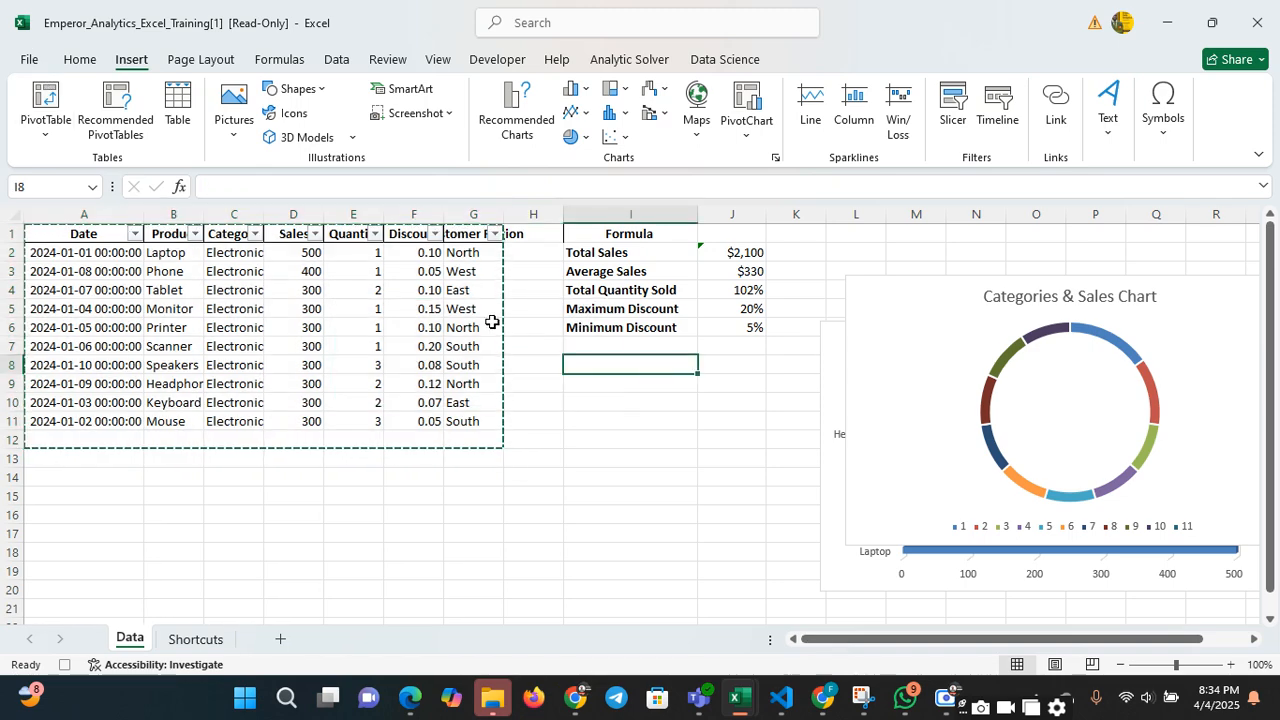
pyautogui.click(33, 62)
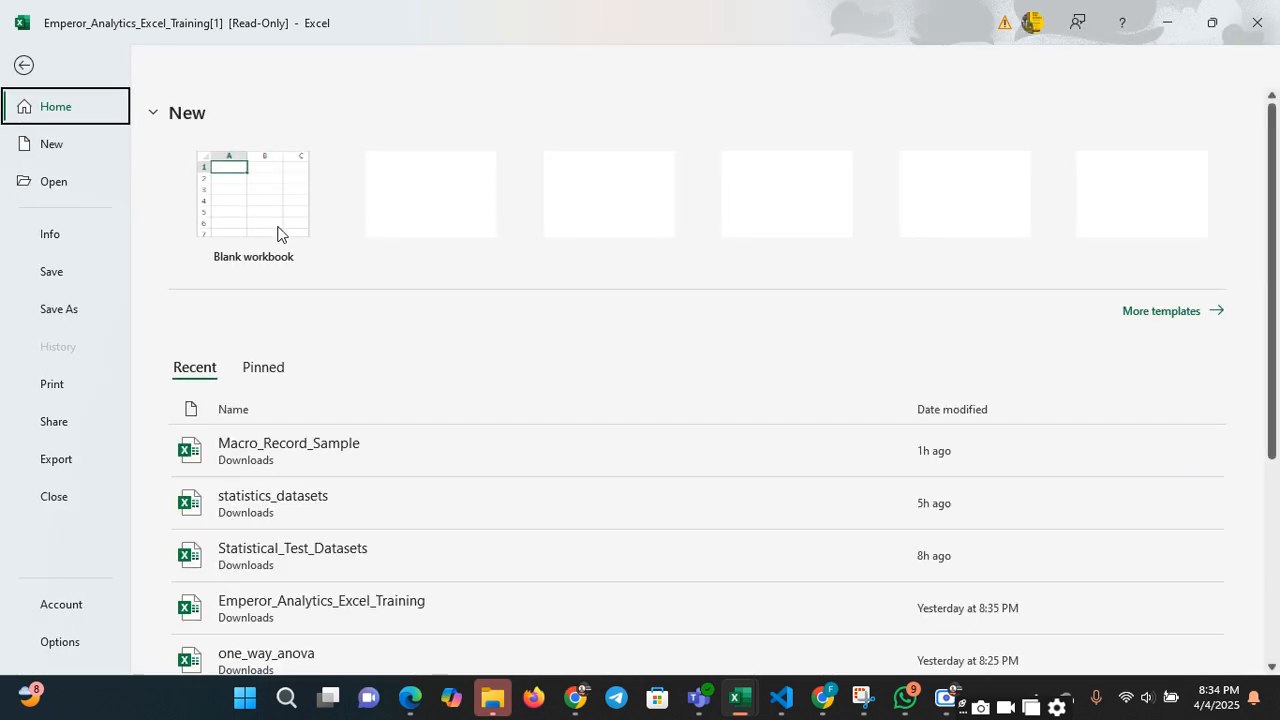
pyautogui.click(272, 212)
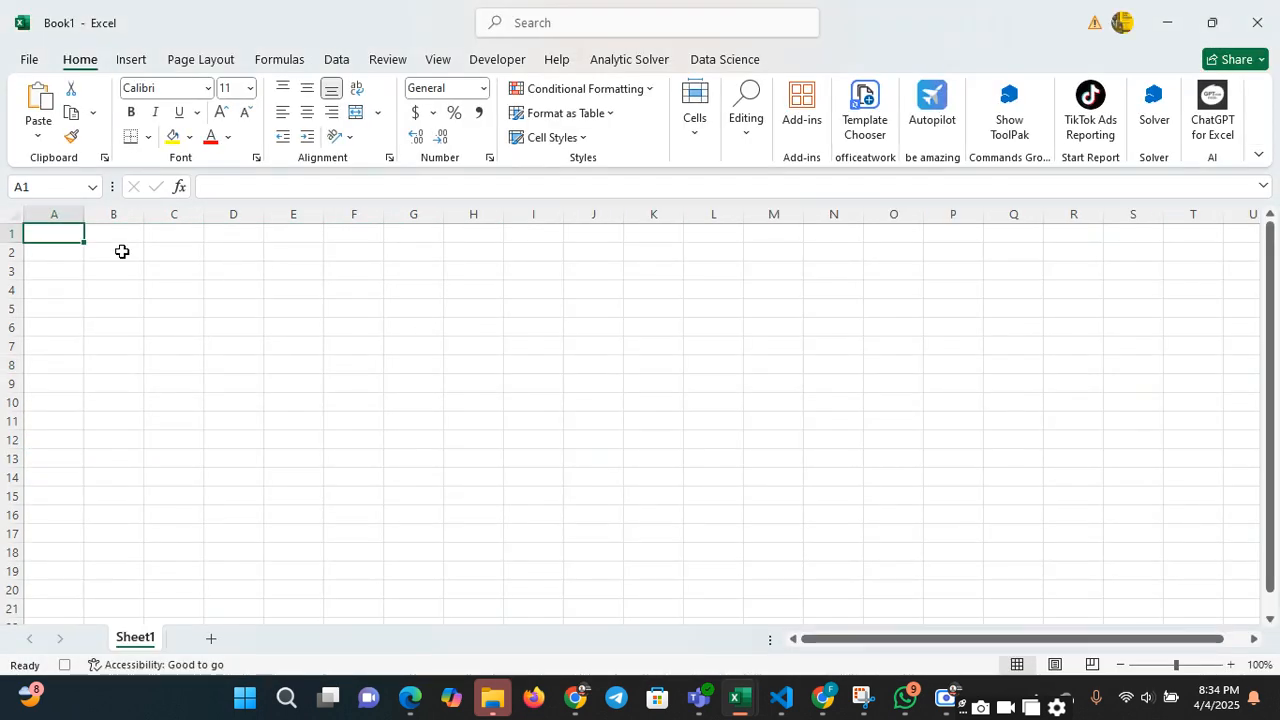
pyautogui.click(121, 251)
pyautogui.hotkey('ctrl', 'v')
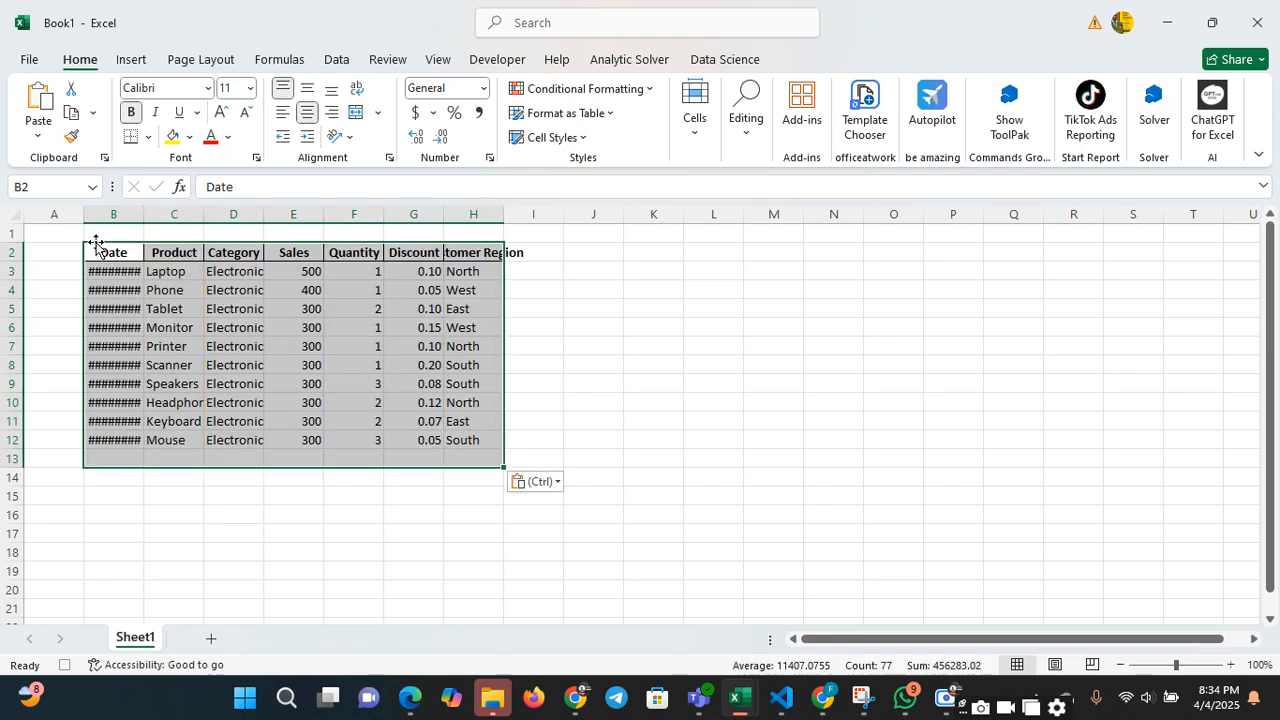
# Widen the Date column of the pasted data so the full dates fit
pyautogui.doubleClick(324, 334)
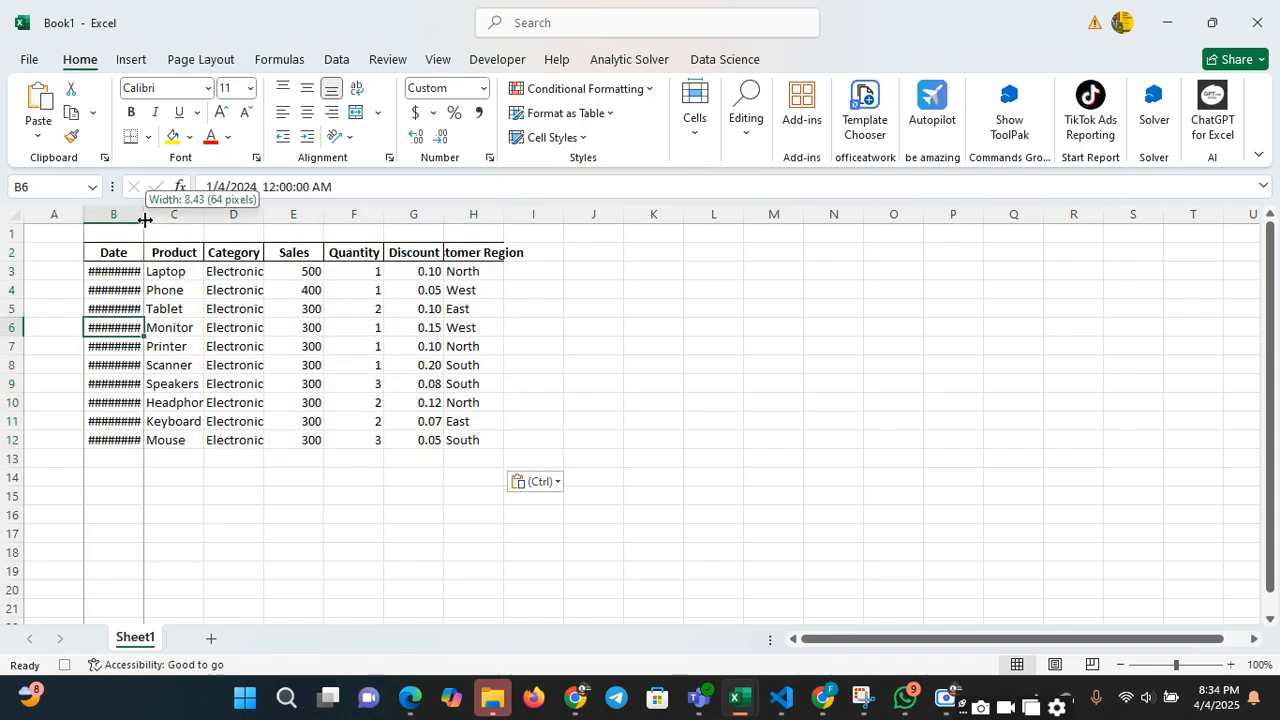
pyautogui.moveTo(145, 221); pyautogui.dragTo(204, 221)
pyautogui.click(300, 290)
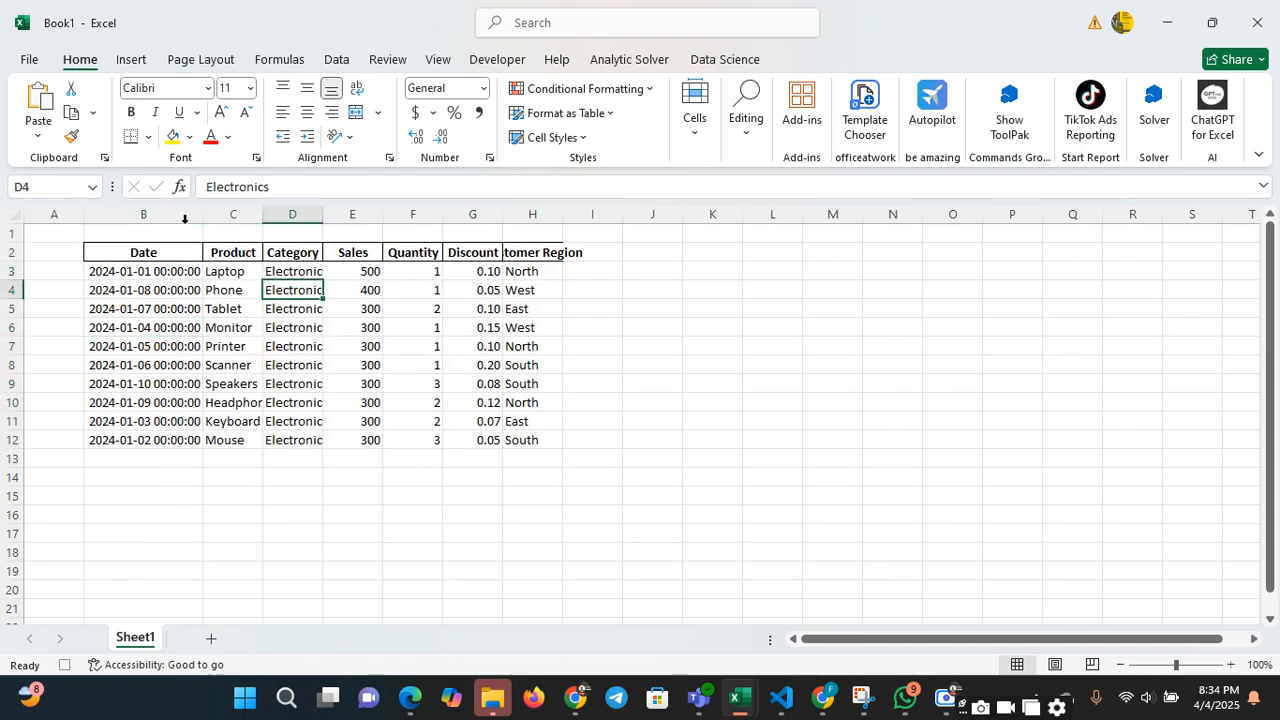
# Create a PivotTable from Sheet1!$B$2:$H$12 on the existing worksheet at cell L4
pyautogui.click(139, 60)
pyautogui.click(45, 100)
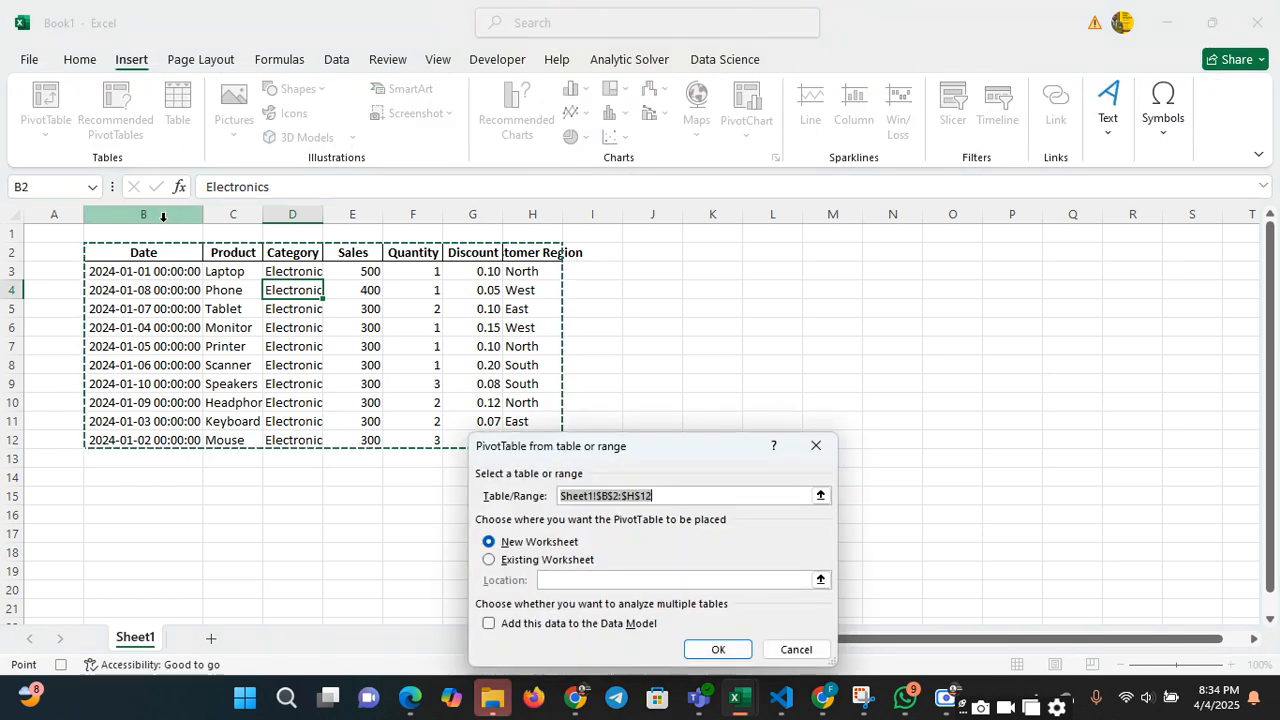
pyautogui.click(490, 560)
pyautogui.click(772, 298)
pyautogui.click(716, 650)
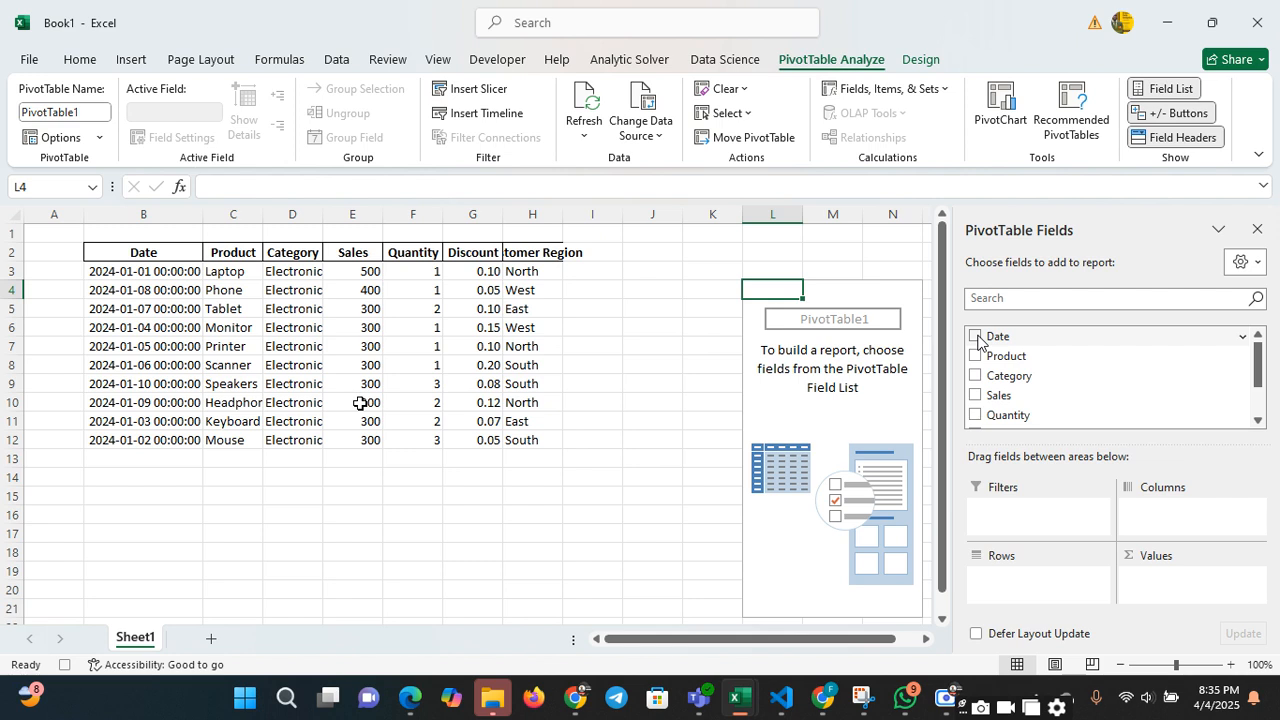
# Set up the PivotTable with Product as rows and Sum of Sales as values, and close the field list
pyautogui.click(976, 337)
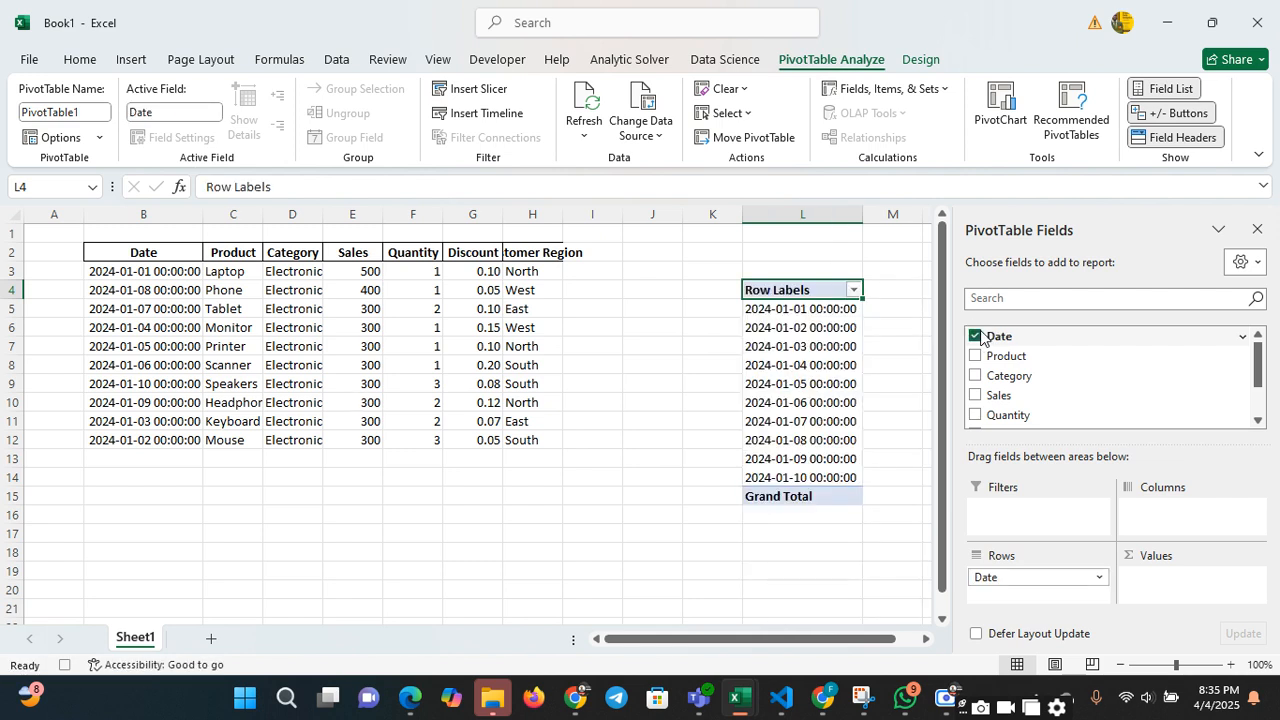
pyautogui.click(975, 337)
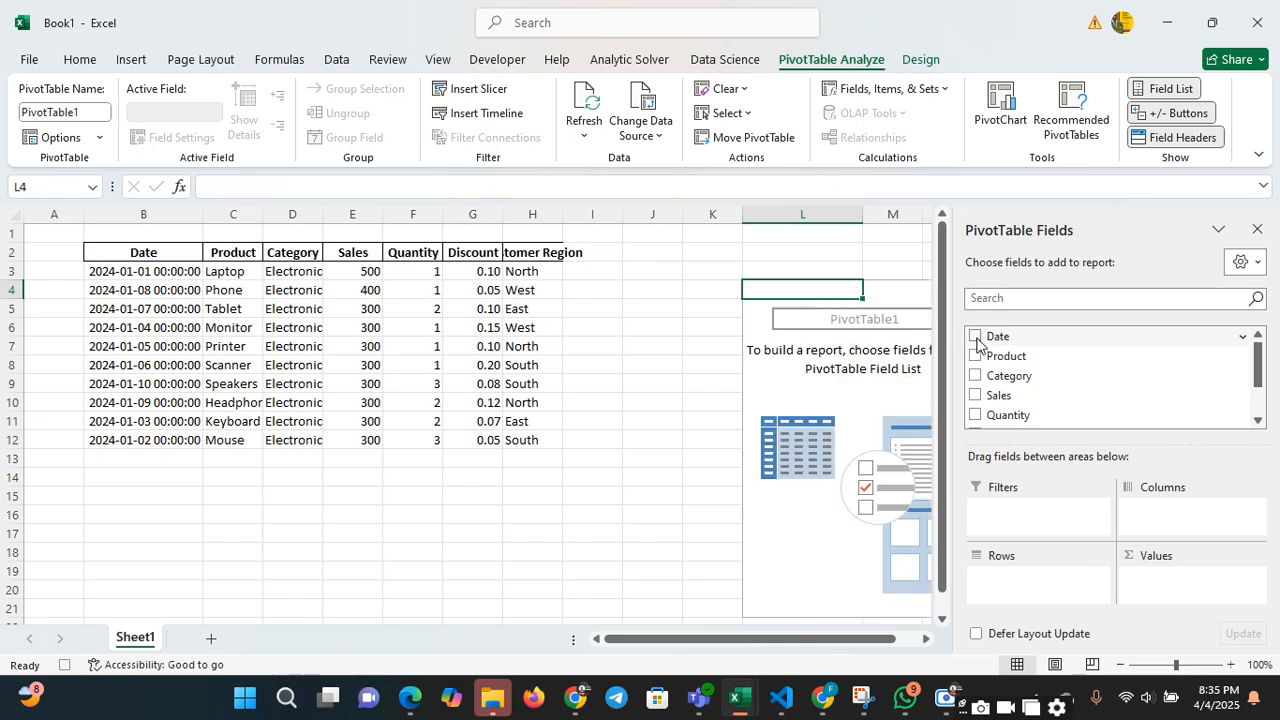
pyautogui.click(975, 357)
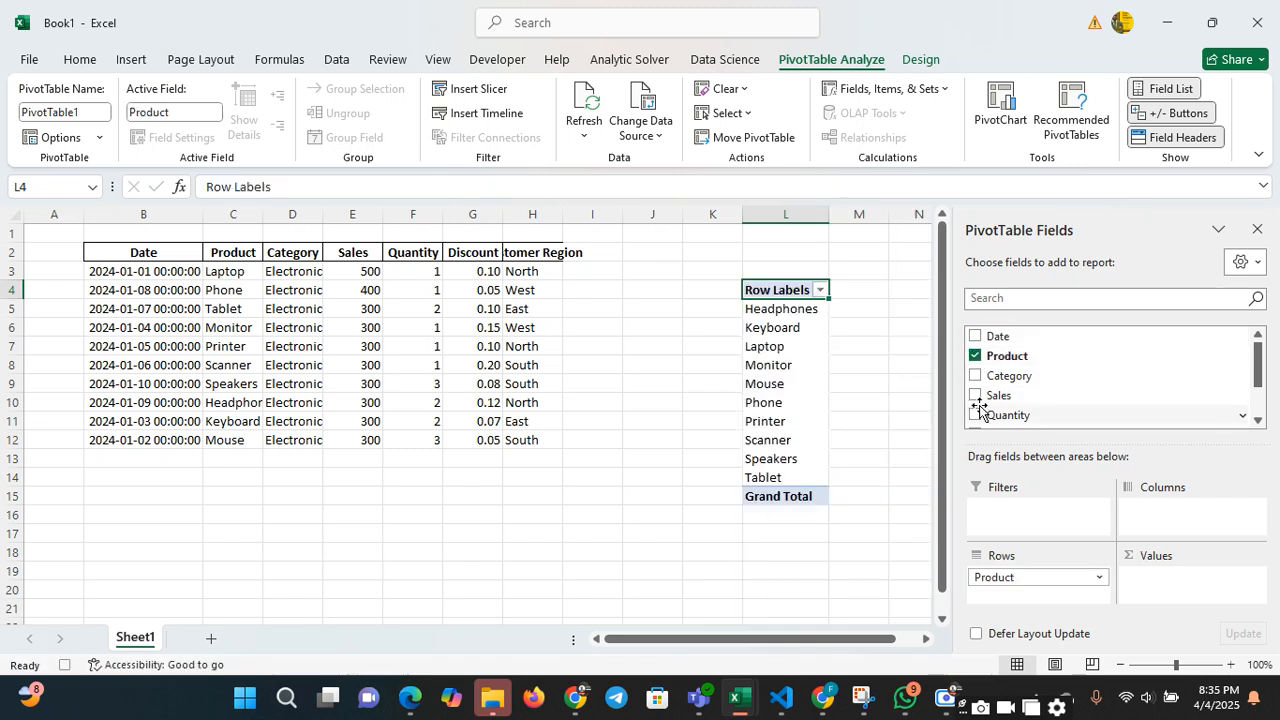
pyautogui.click(975, 396)
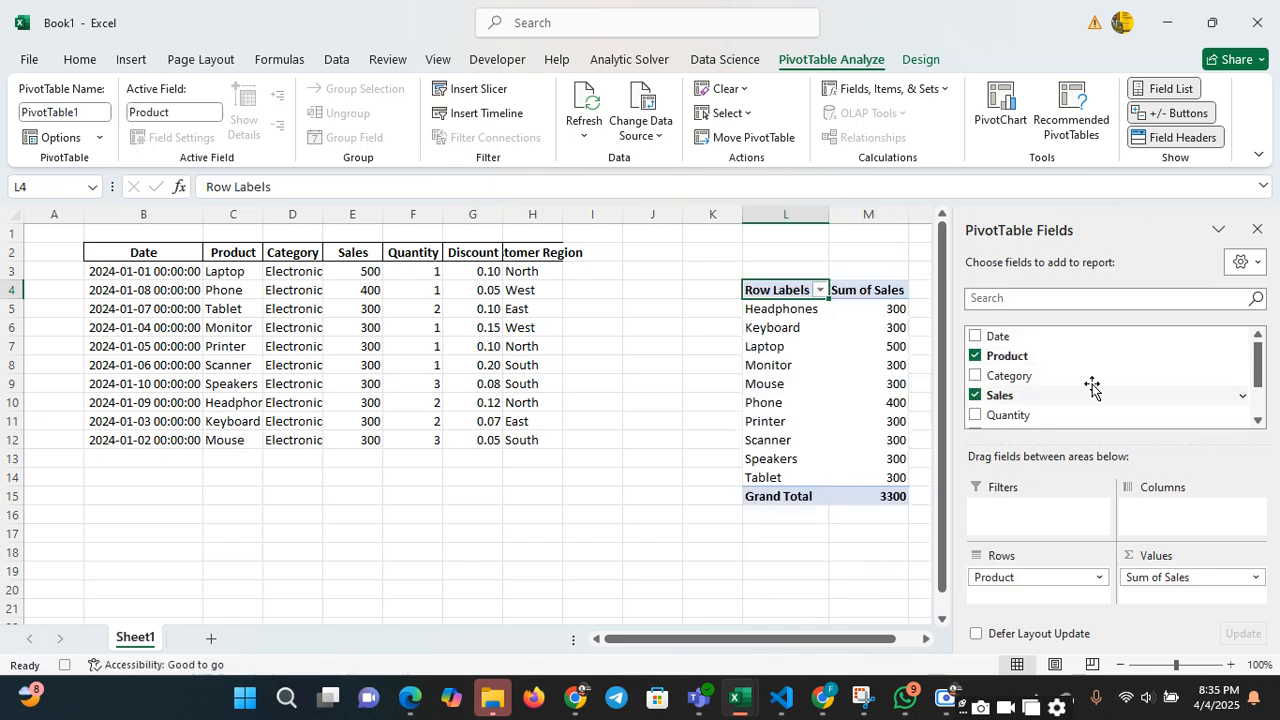
pyautogui.click(782, 336)
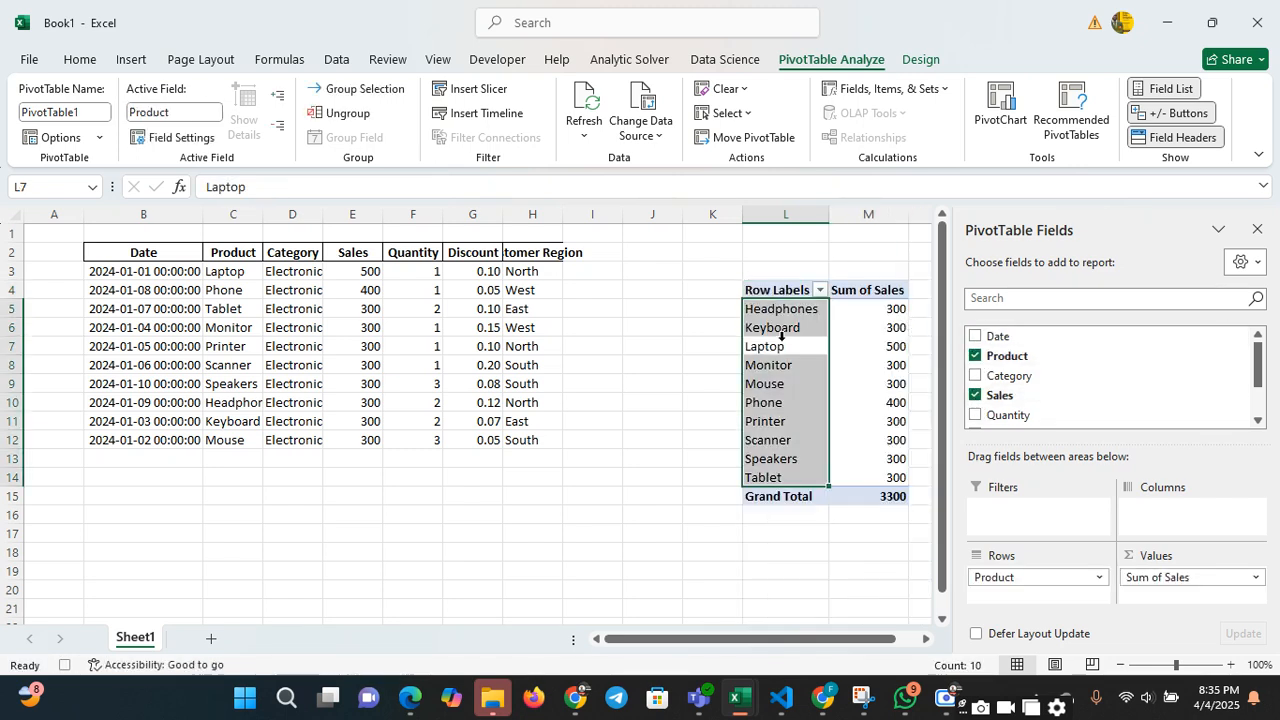
pyautogui.click(1258, 230)
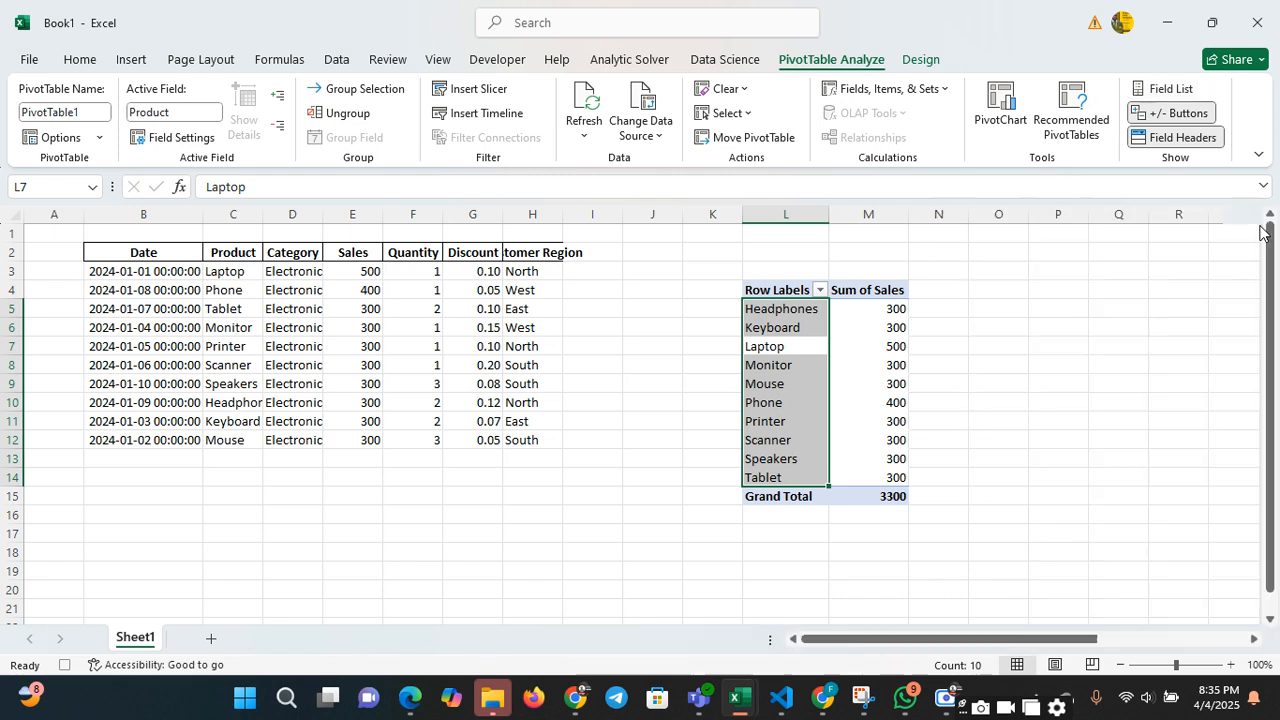
pyautogui.click(871, 362)
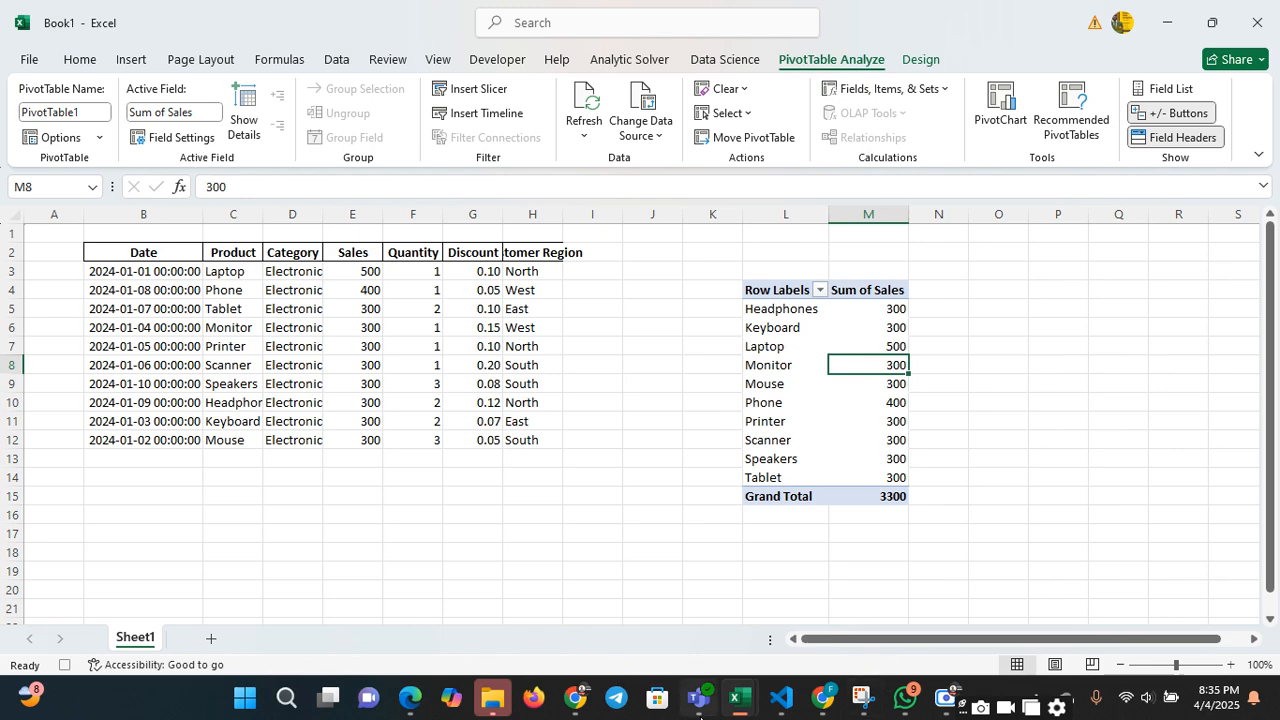
# In the Emperor_Analytics_Excel_Training workbook, insert a blank column before Category on the Data sheet and widen it and the Product column
pyautogui.moveTo(740, 700)
pyautogui.click(966, 560)
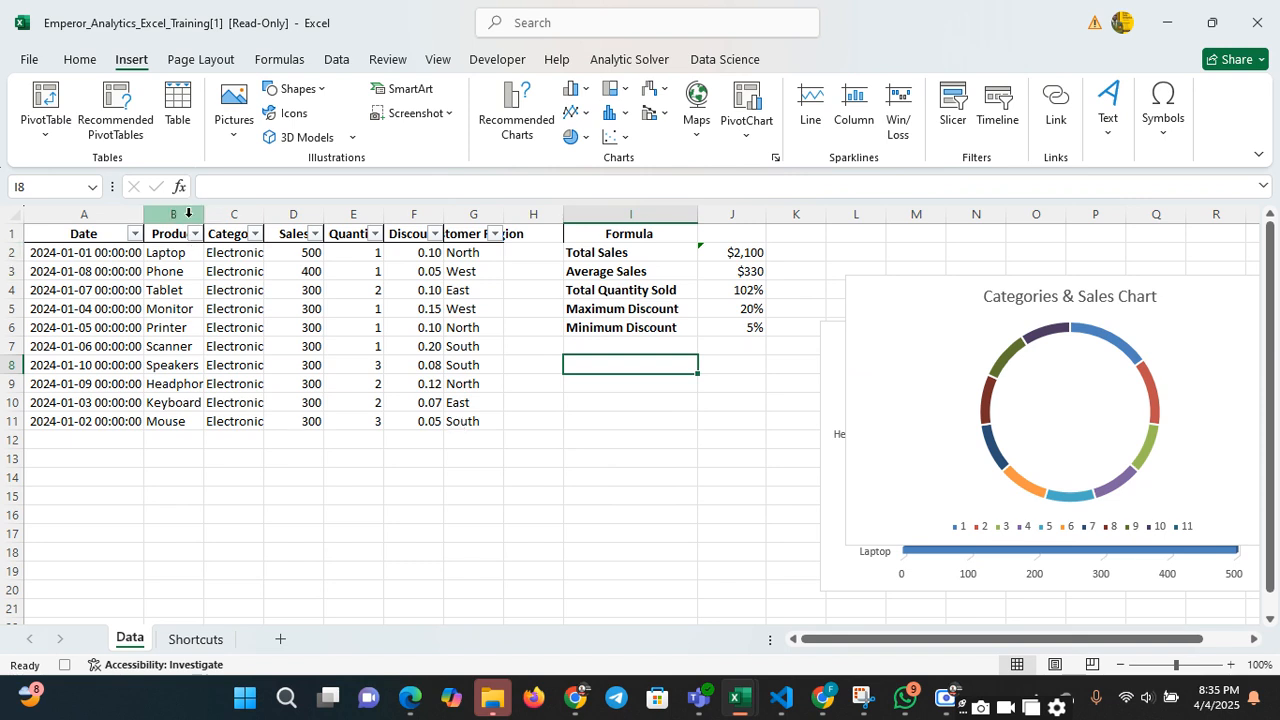
pyautogui.click(224, 208)
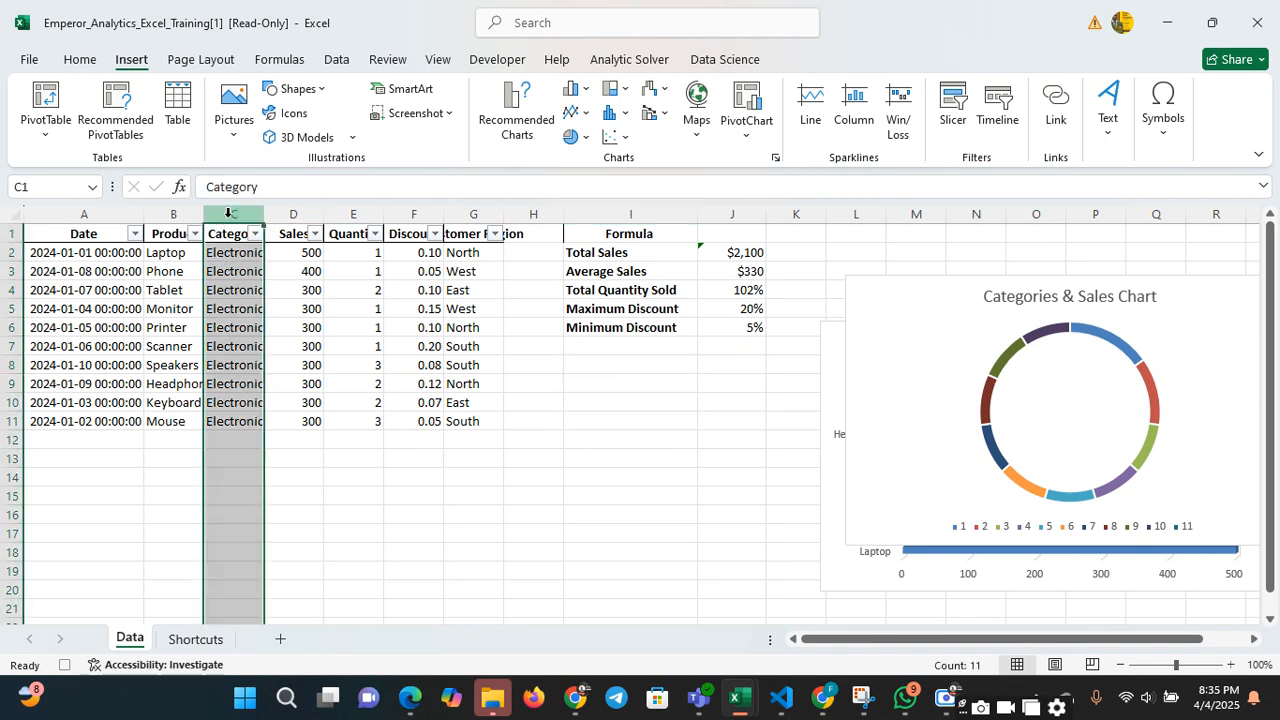
pyautogui.rightClick(229, 222)
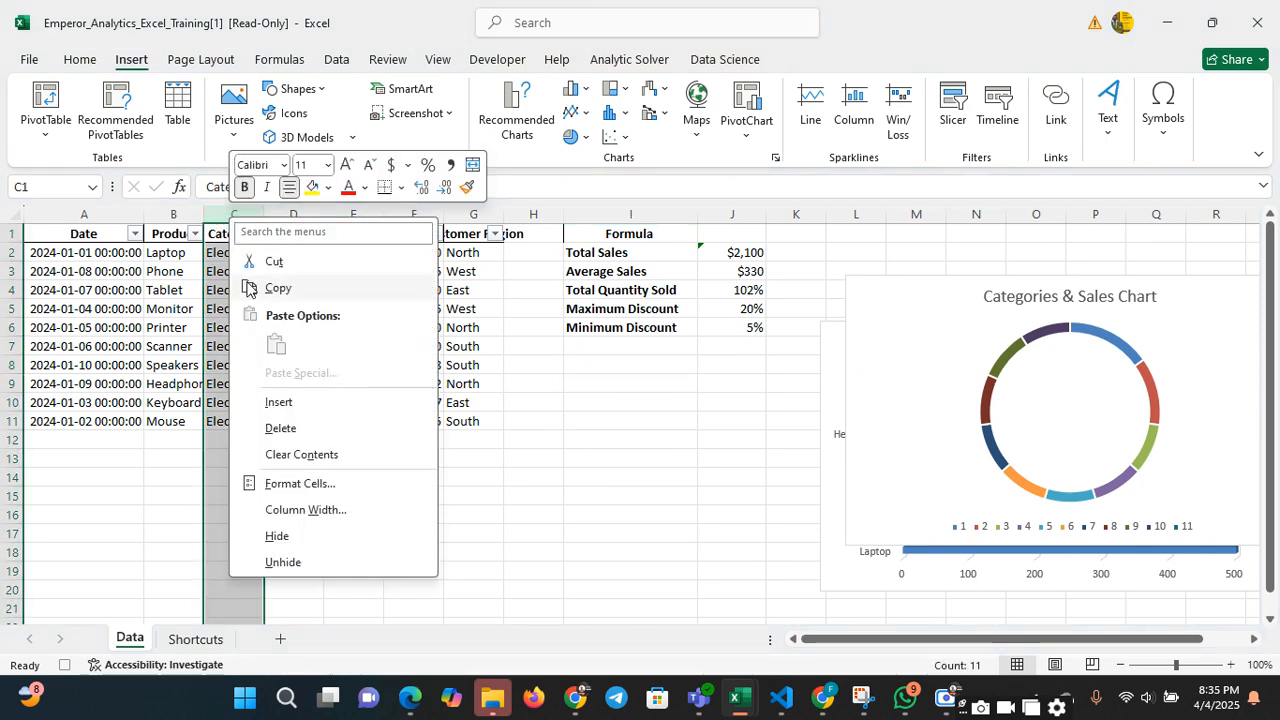
pyautogui.click(280, 402)
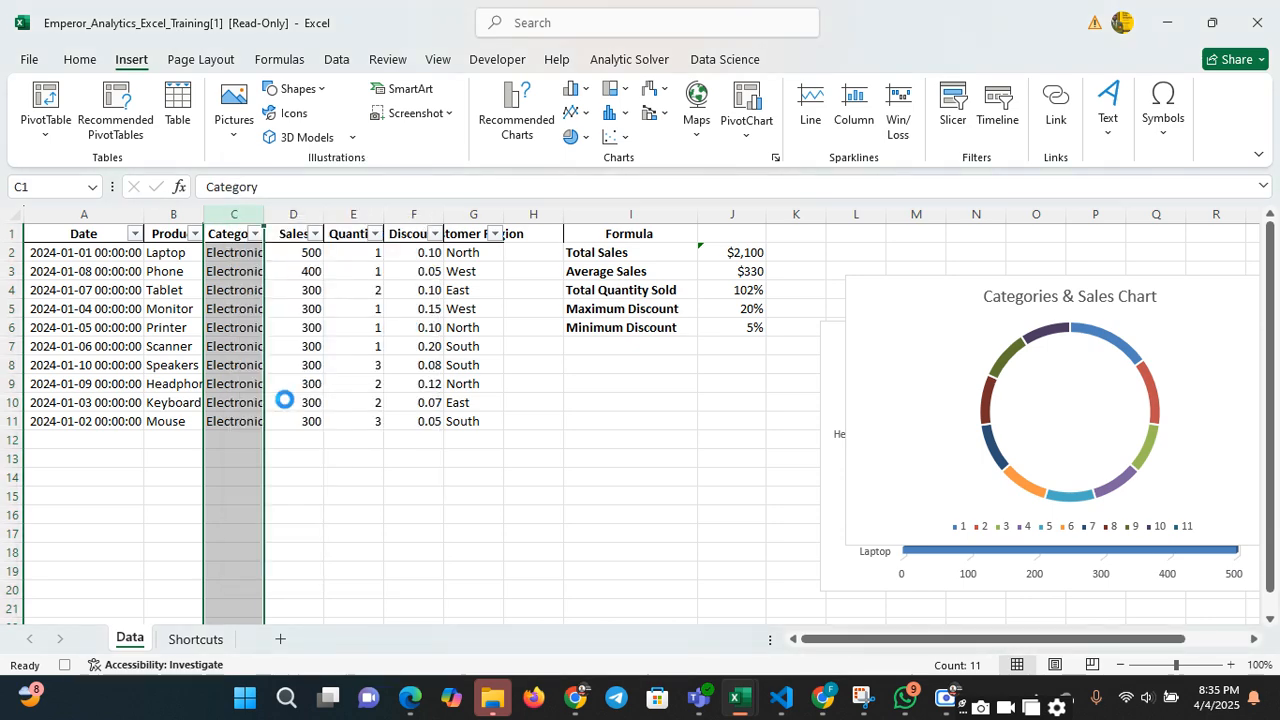
pyautogui.moveTo(261, 217); pyautogui.dragTo(313, 217)
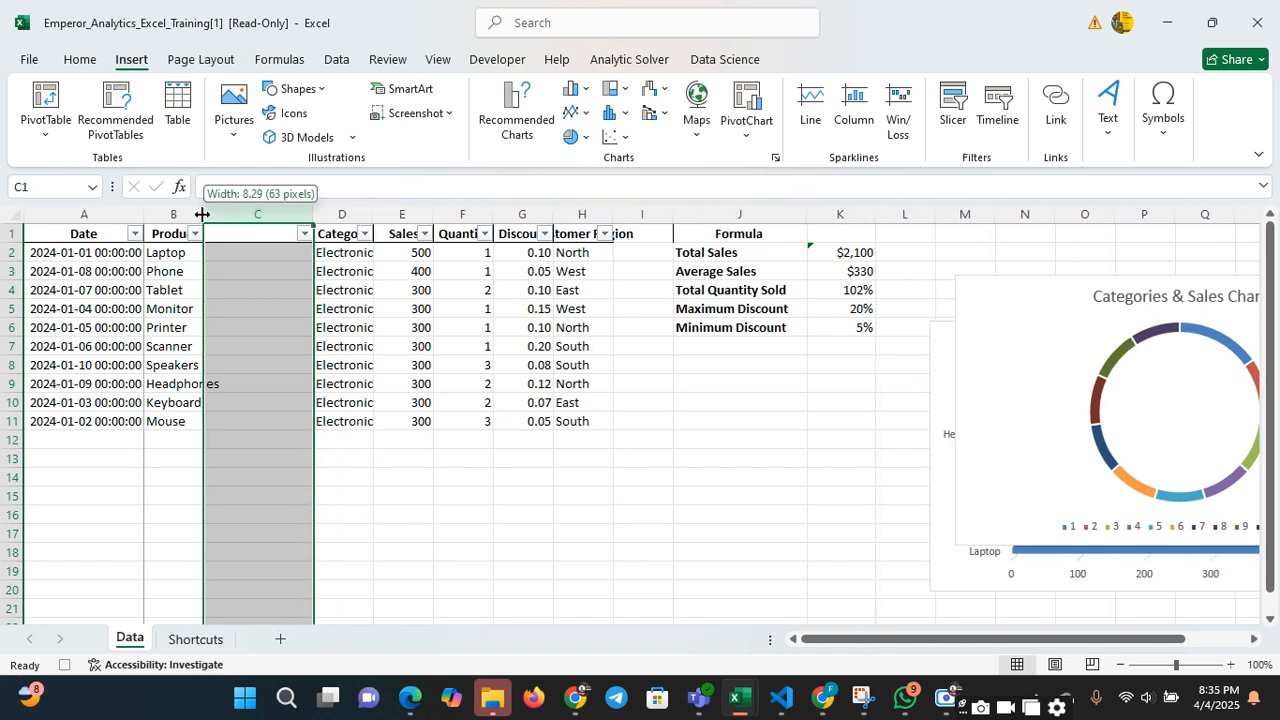
pyautogui.moveTo(204, 214); pyautogui.dragTo(244, 214)
# Enter the header Product in cell C1 of the inserted column
pyautogui.click(309, 247)
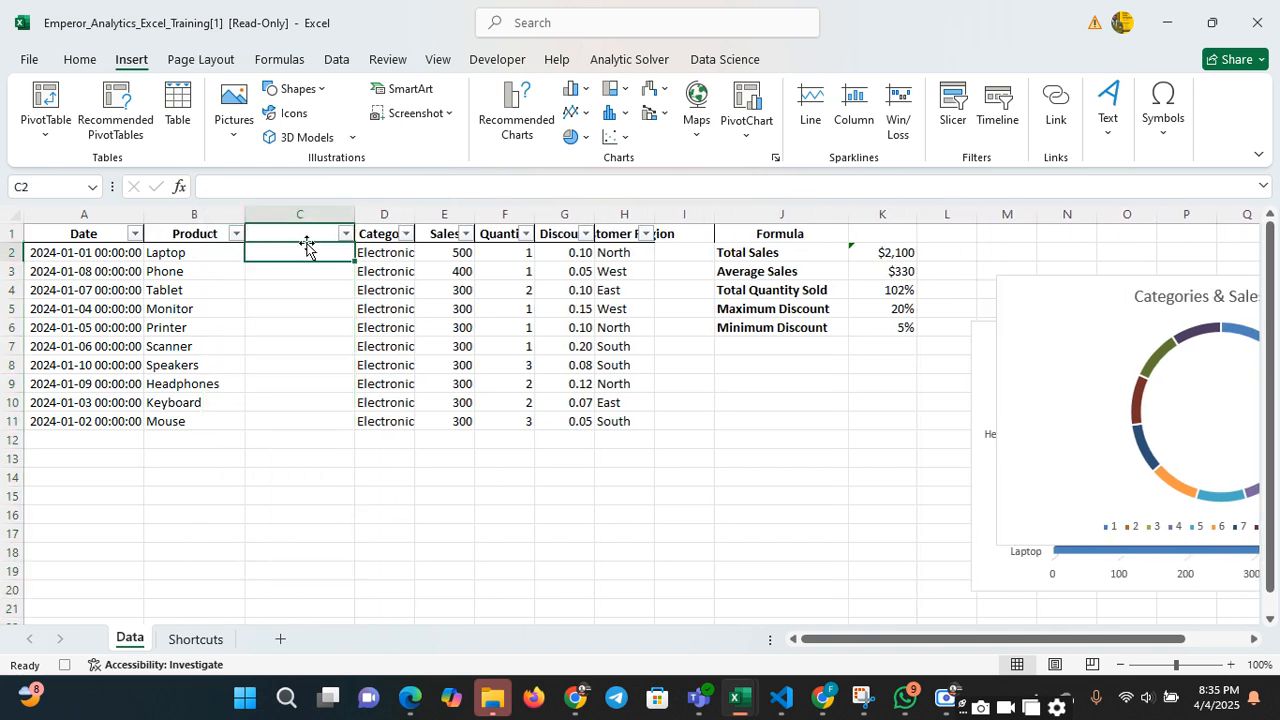
pyautogui.click(305, 235)
pyautogui.write('Product')
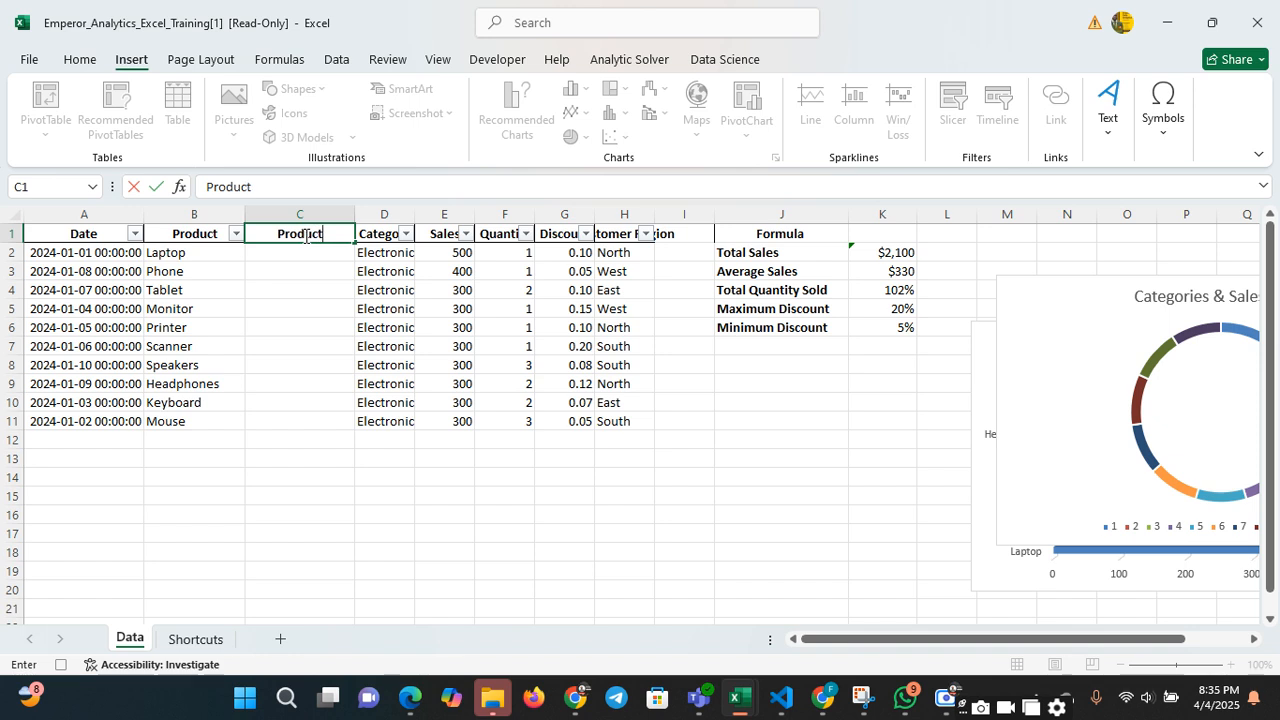
pyautogui.press('Return')
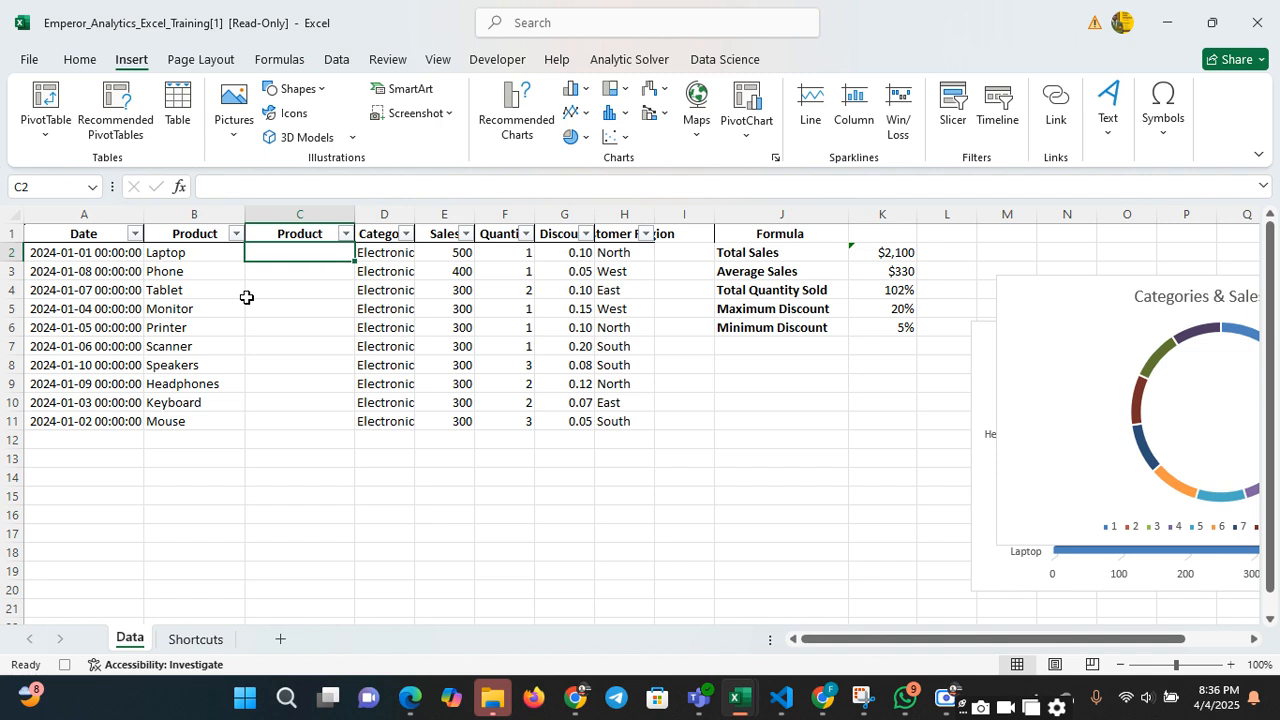
# Add list data validation to cell C2, using the product names in $B$2:$B$11 as the source
pyautogui.click(337, 60)
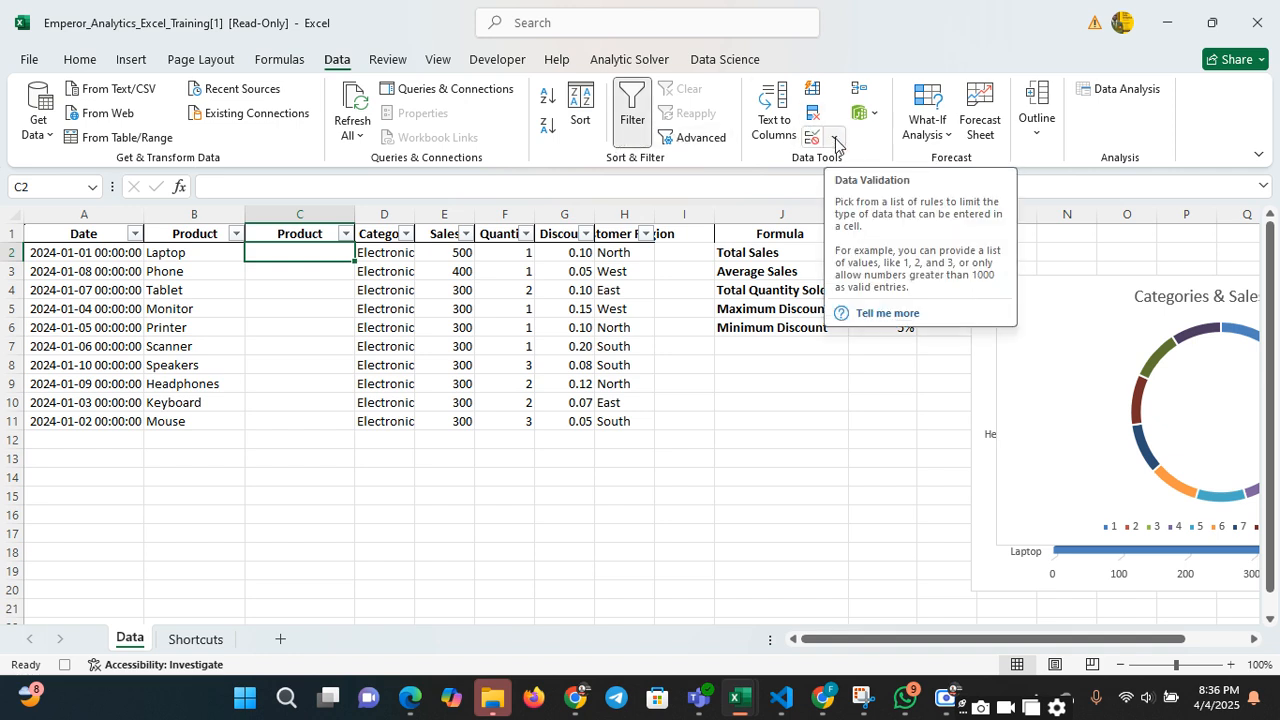
pyautogui.click(835, 140)
pyautogui.click(850, 164)
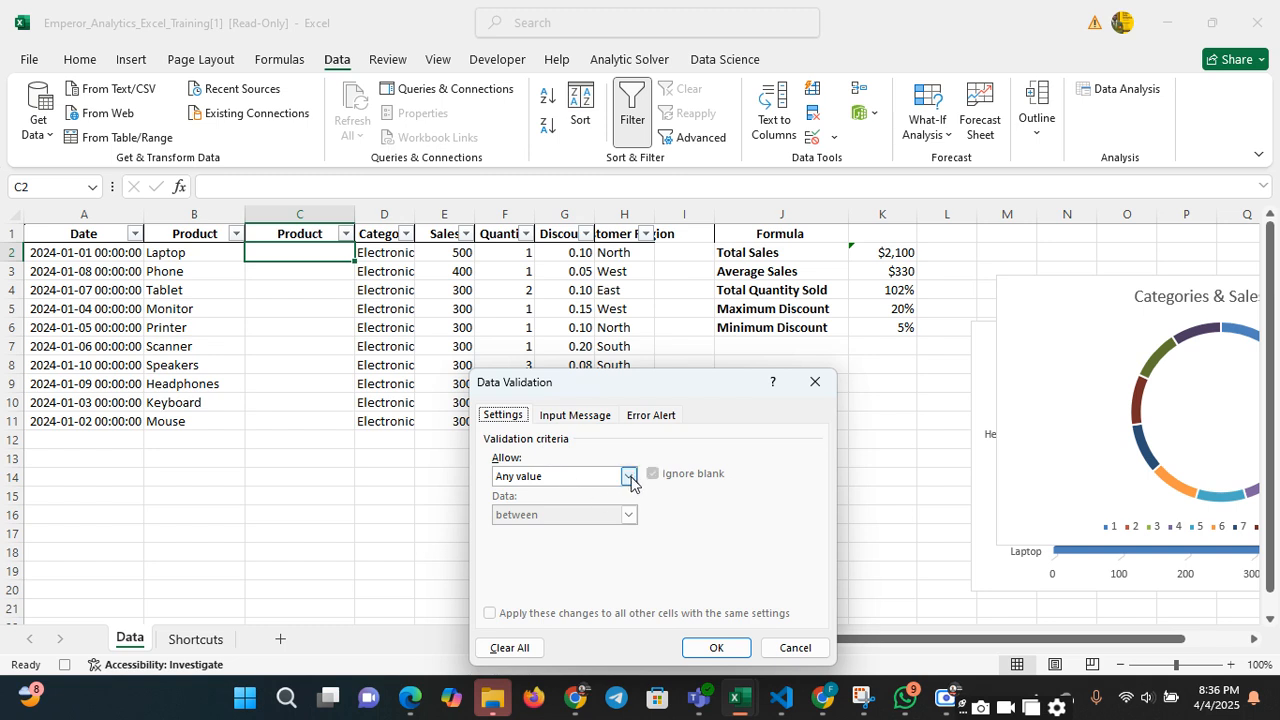
pyautogui.click(628, 477)
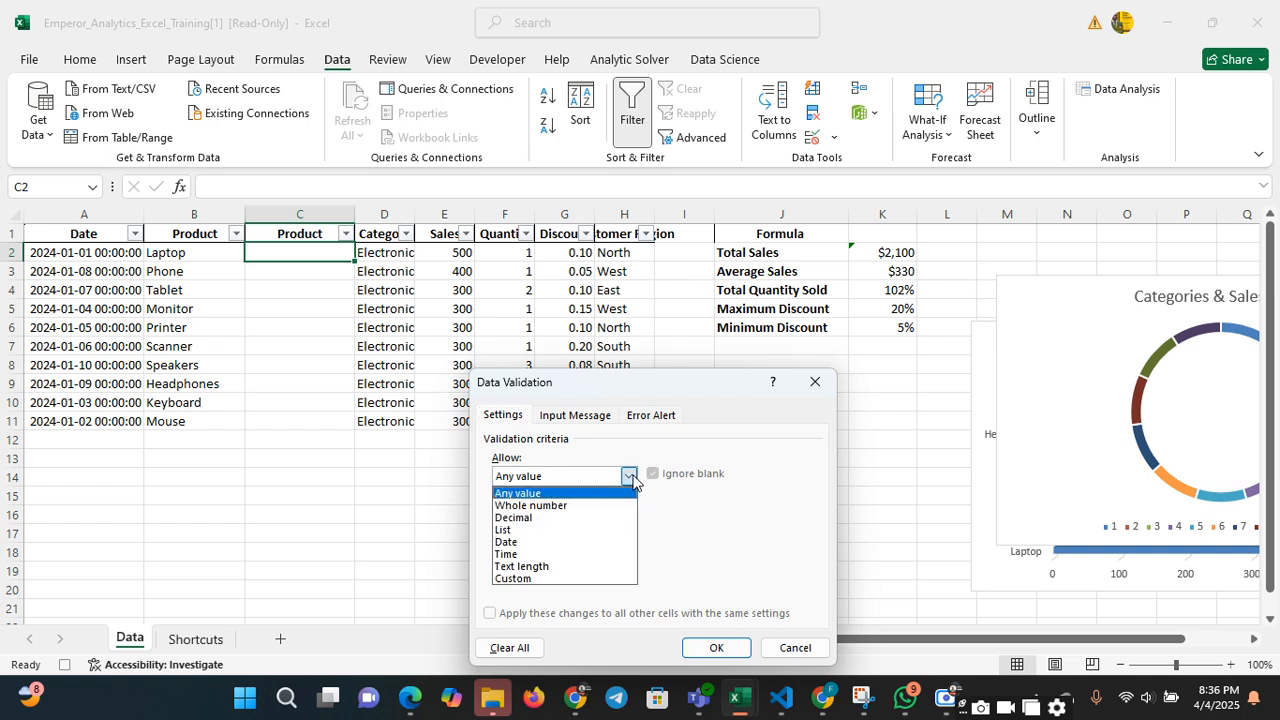
pyautogui.click(610, 530)
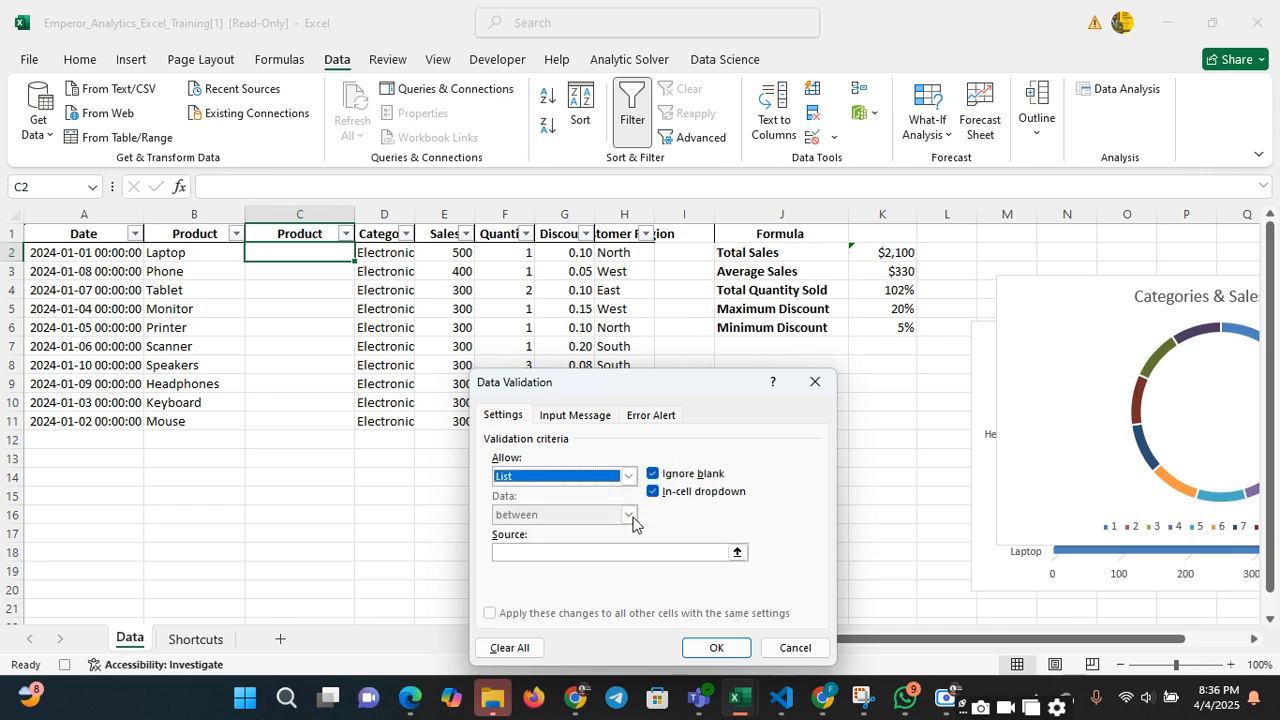
pyautogui.click(539, 555)
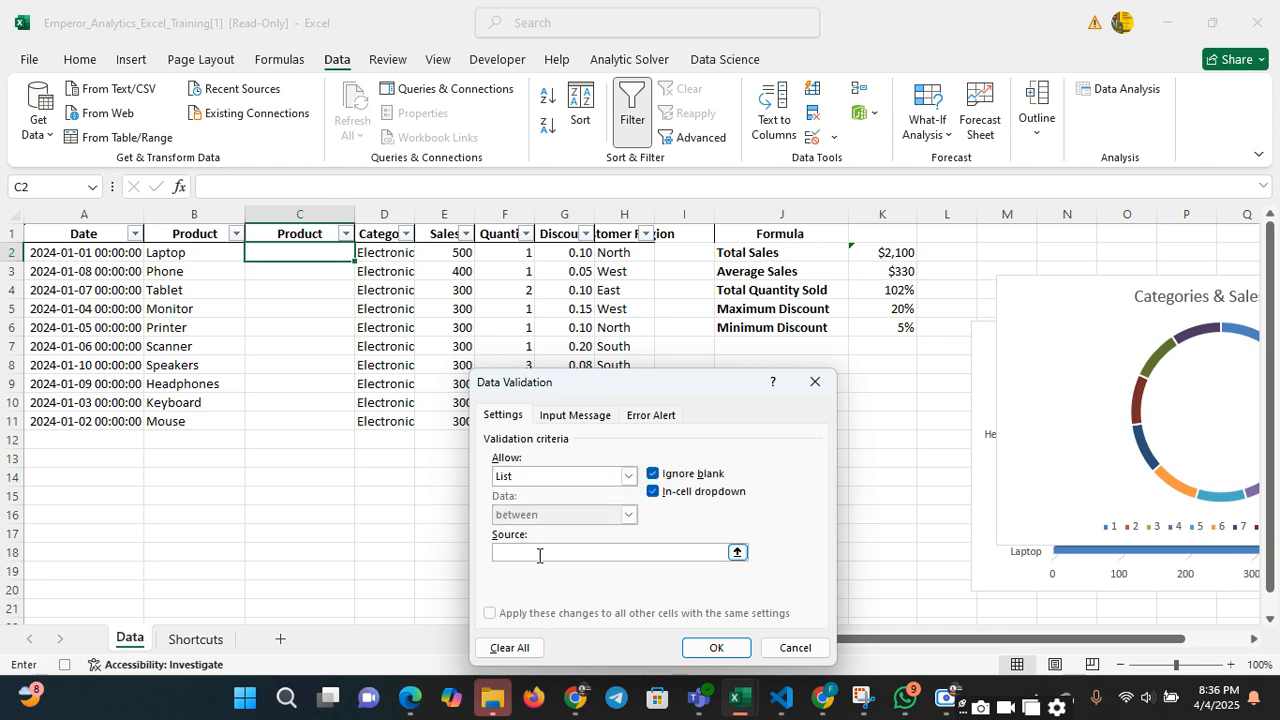
pyautogui.moveTo(172, 253); pyautogui.dragTo(166, 421)
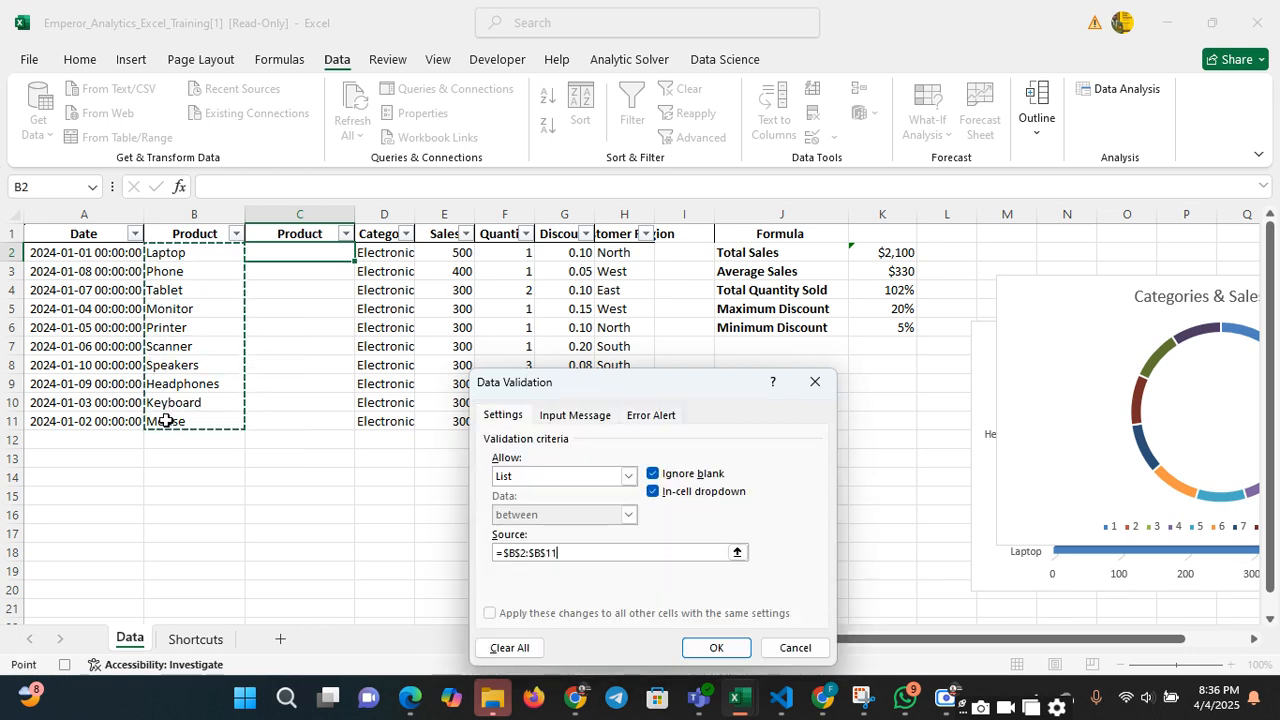
pyautogui.click(740, 651)
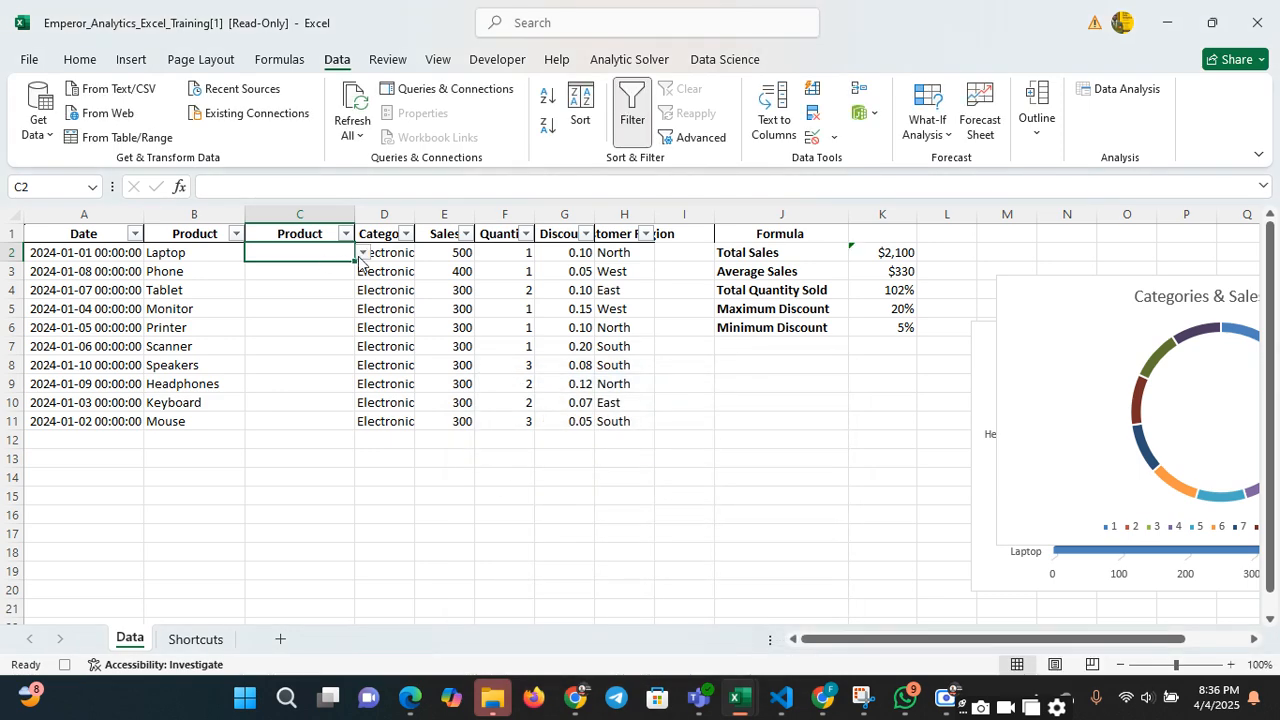
# Choose Laptop from the list in C2 and fill it with its validation down to C11
pyautogui.click(362, 254)
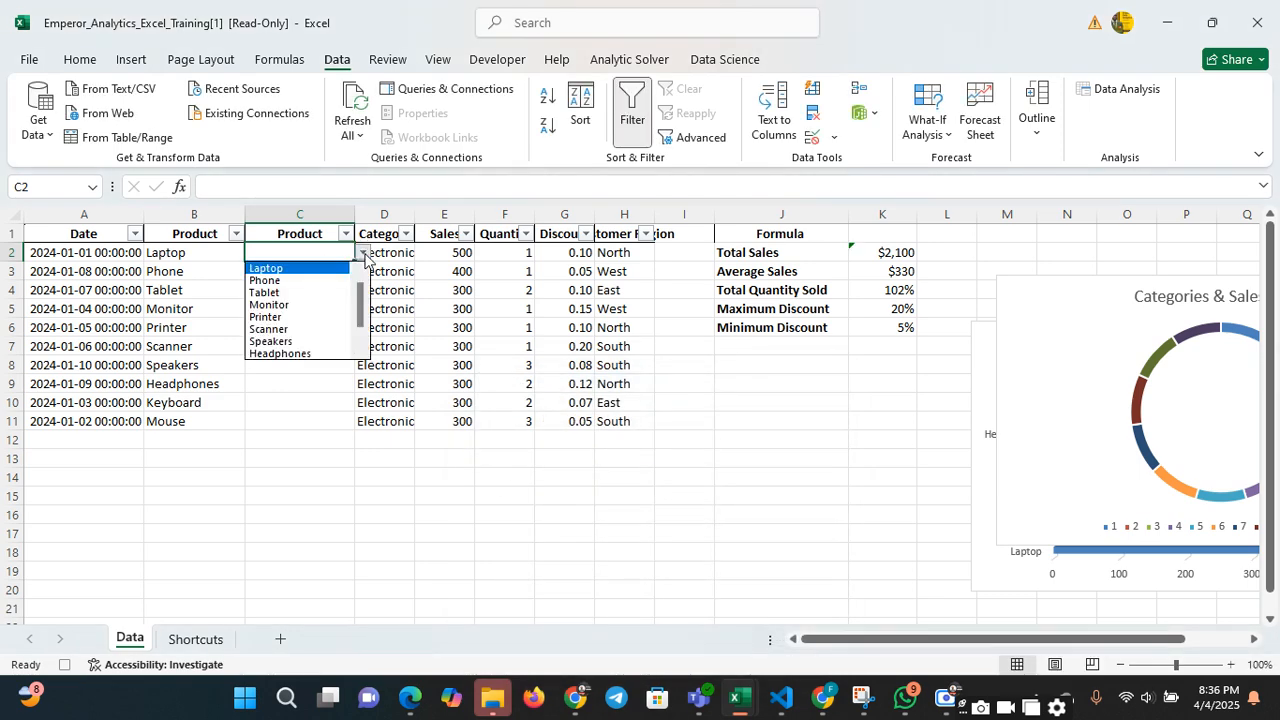
pyautogui.click(300, 269)
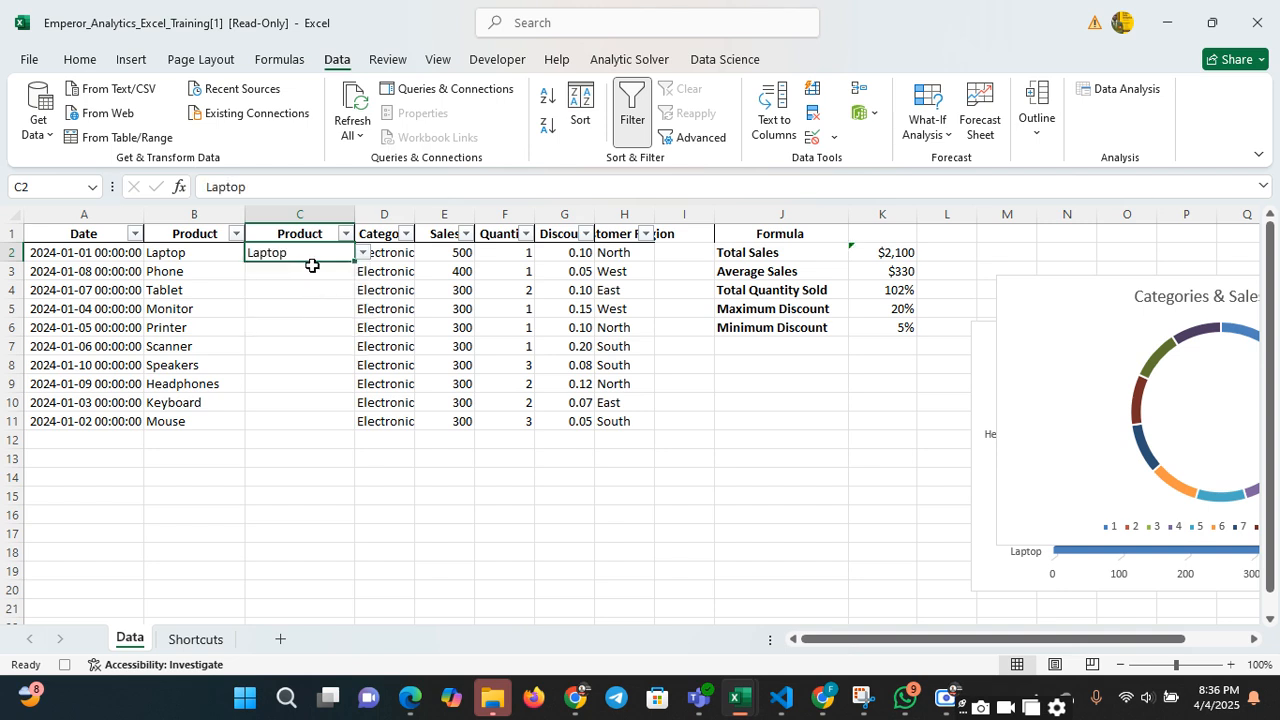
pyautogui.click(334, 278)
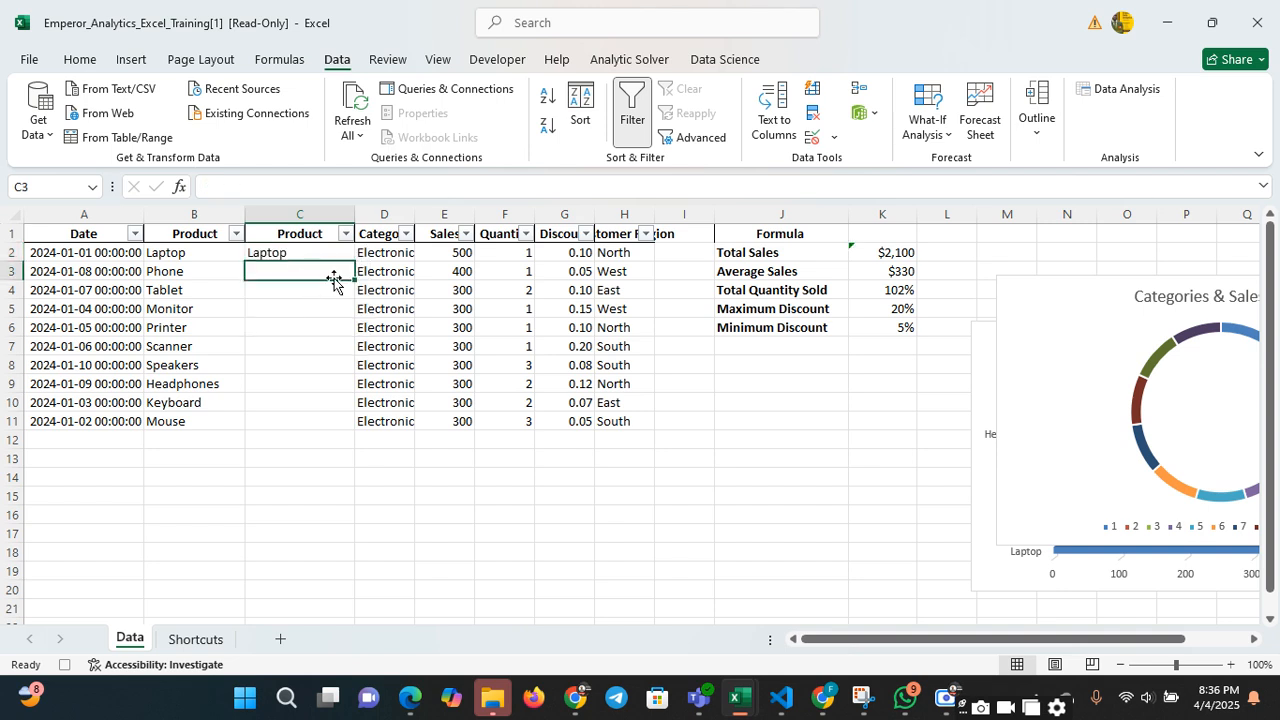
pyautogui.click(348, 254)
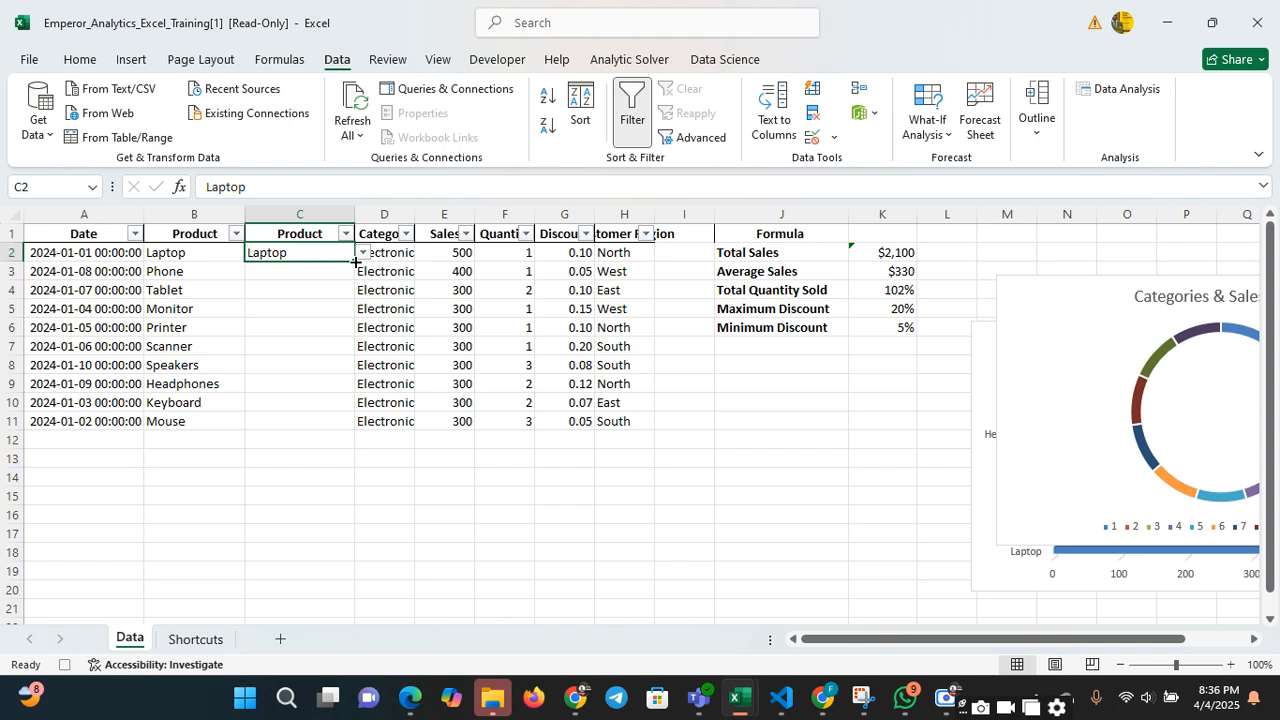
pyautogui.doubleClick(355, 261)
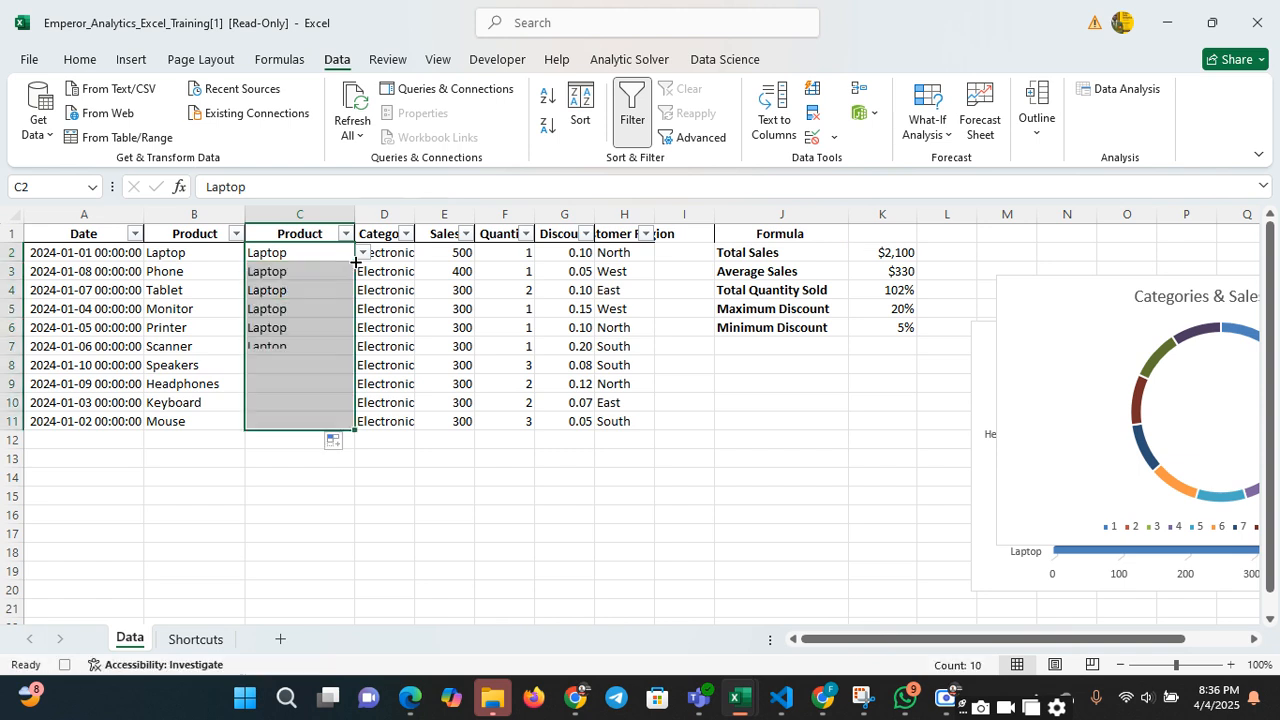
pyautogui.click(318, 397)
pyautogui.click(305, 272)
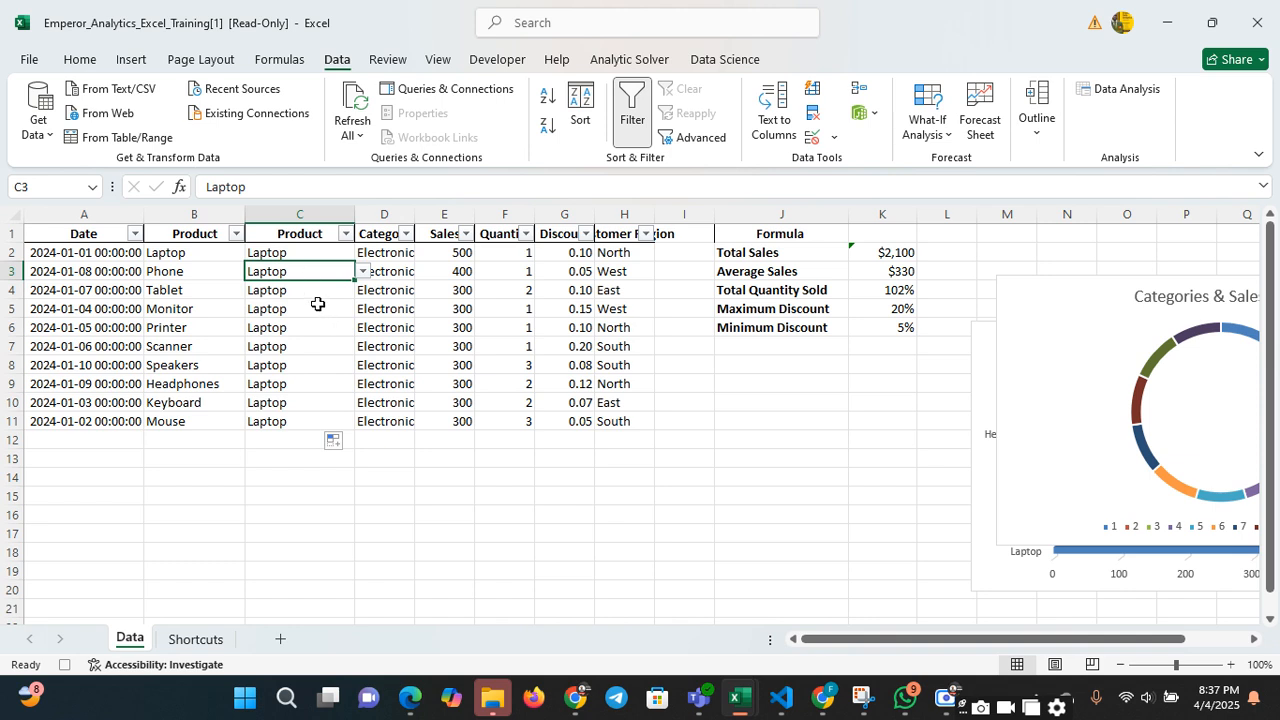
pyautogui.click(326, 349)
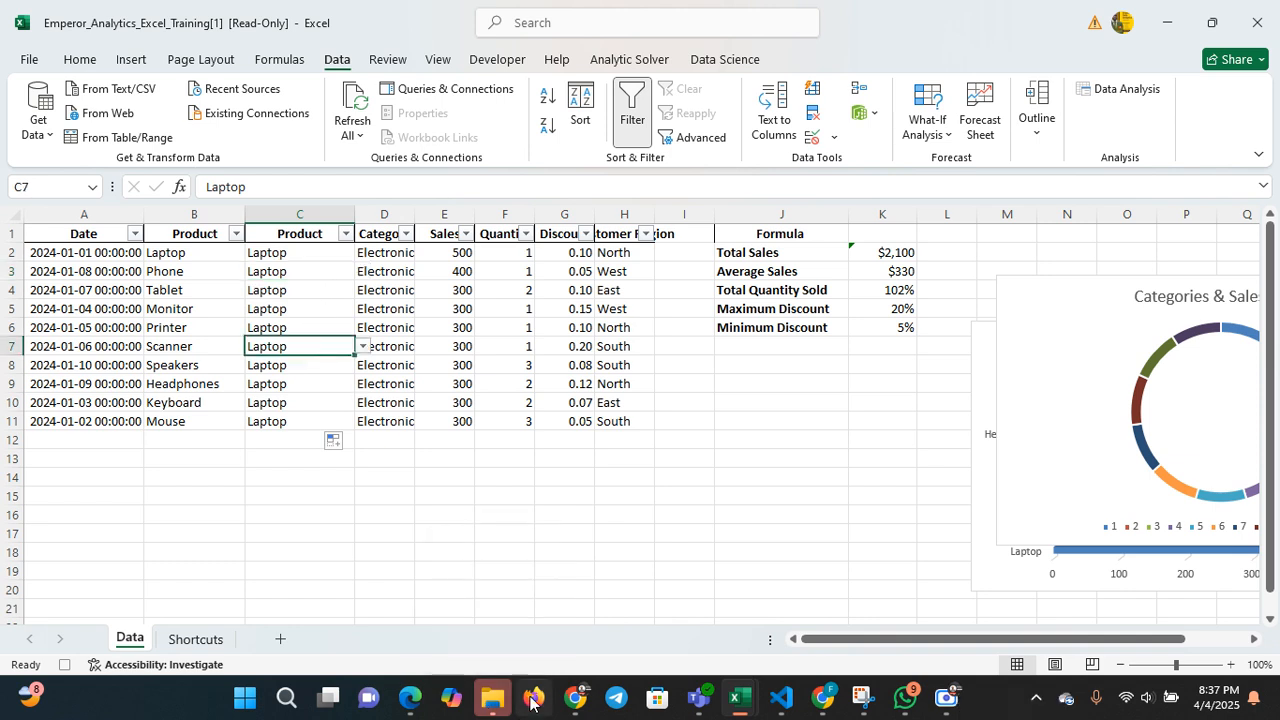
# Try to create a PivotTable from Data!$A$1:$H$11 on a new worksheet
pyautogui.moveTo(735, 697)
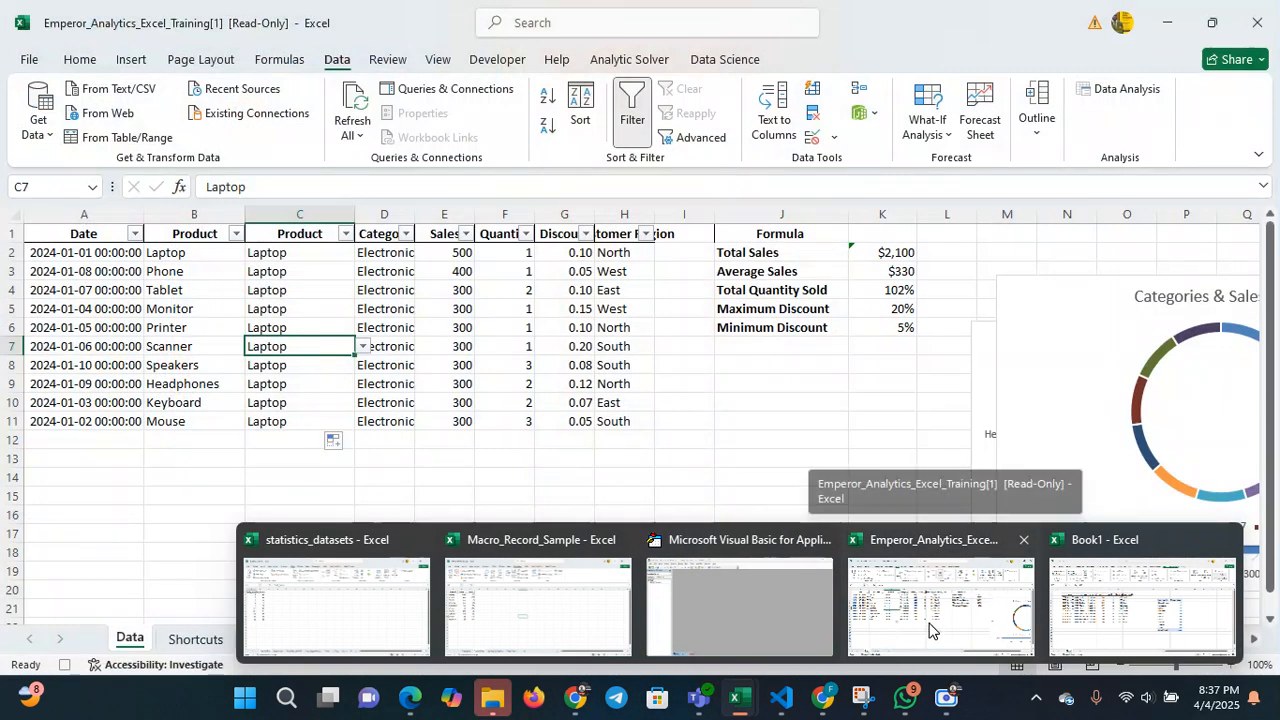
pyautogui.click(930, 628)
pyautogui.click(552, 417)
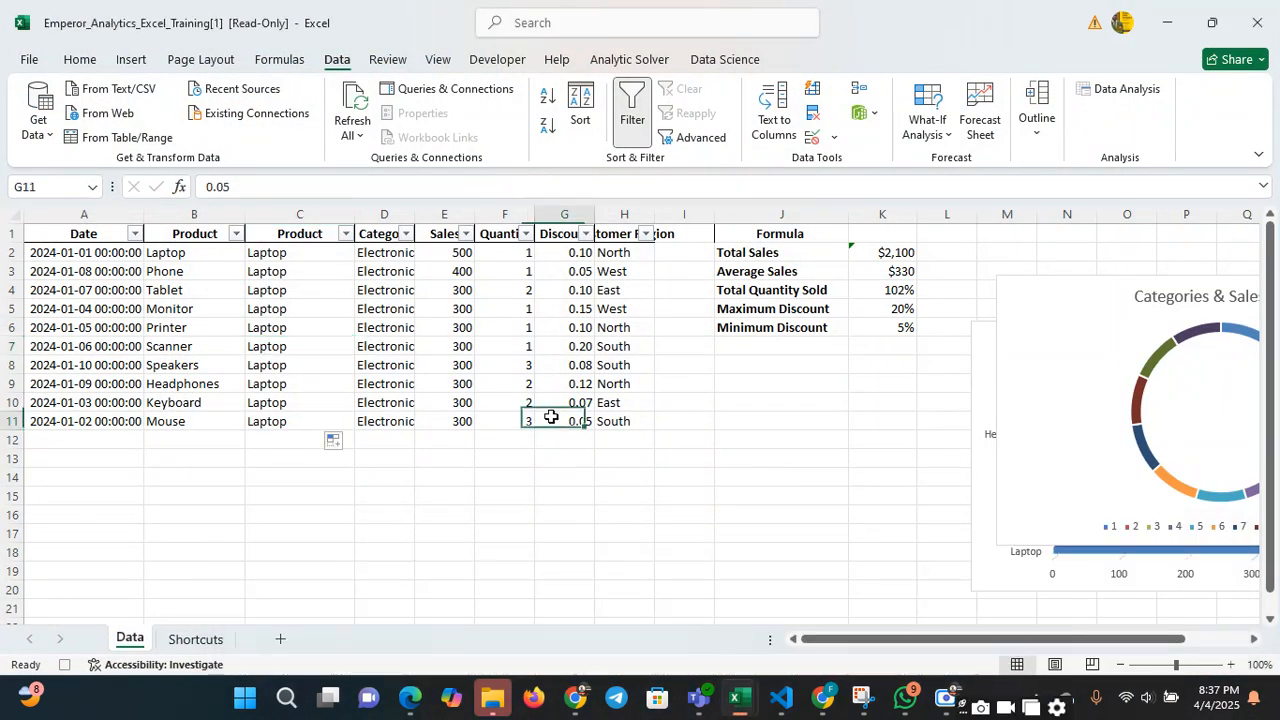
pyautogui.click(252, 308)
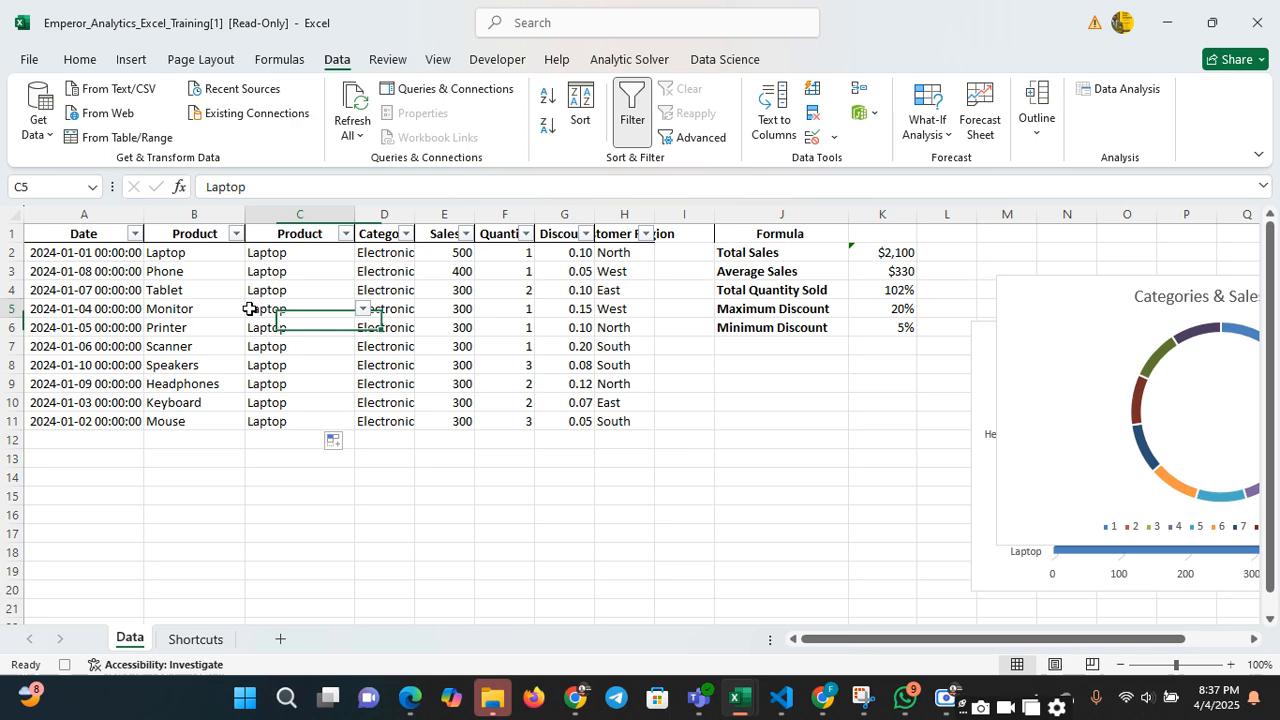
pyautogui.click(80, 60)
pyautogui.click(131, 60)
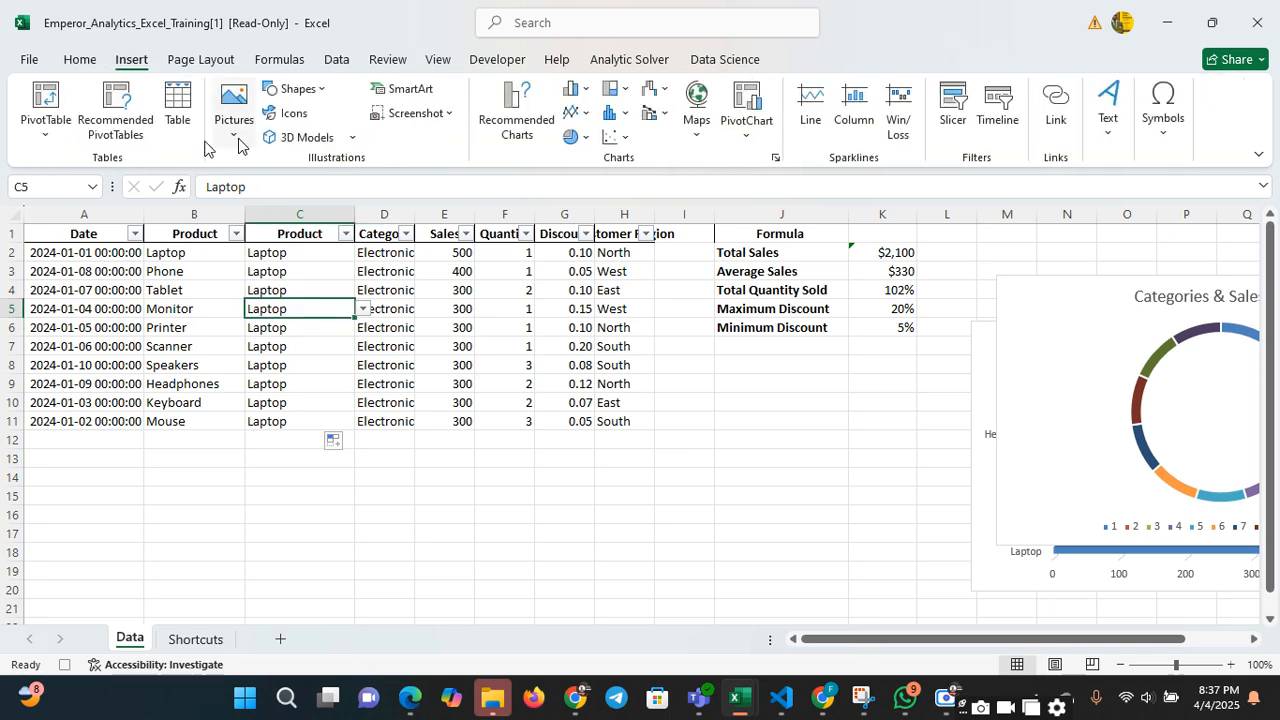
pyautogui.click(45, 104)
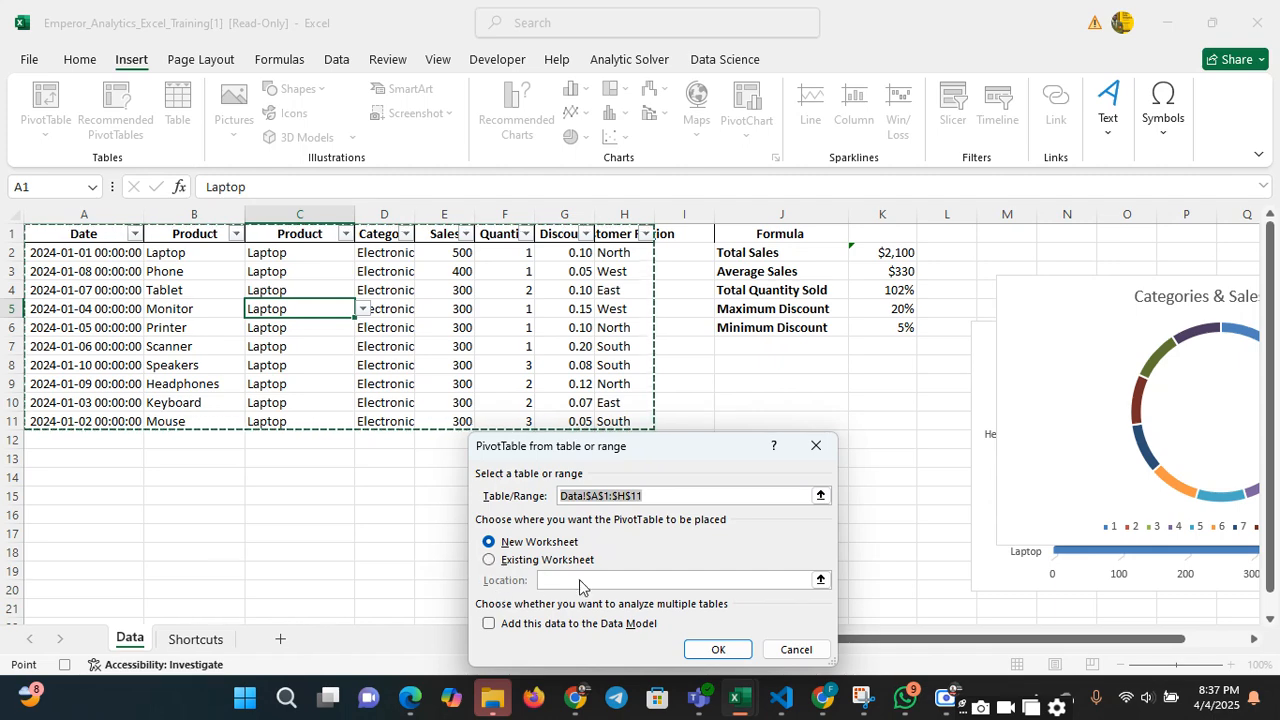
pyautogui.click(724, 651)
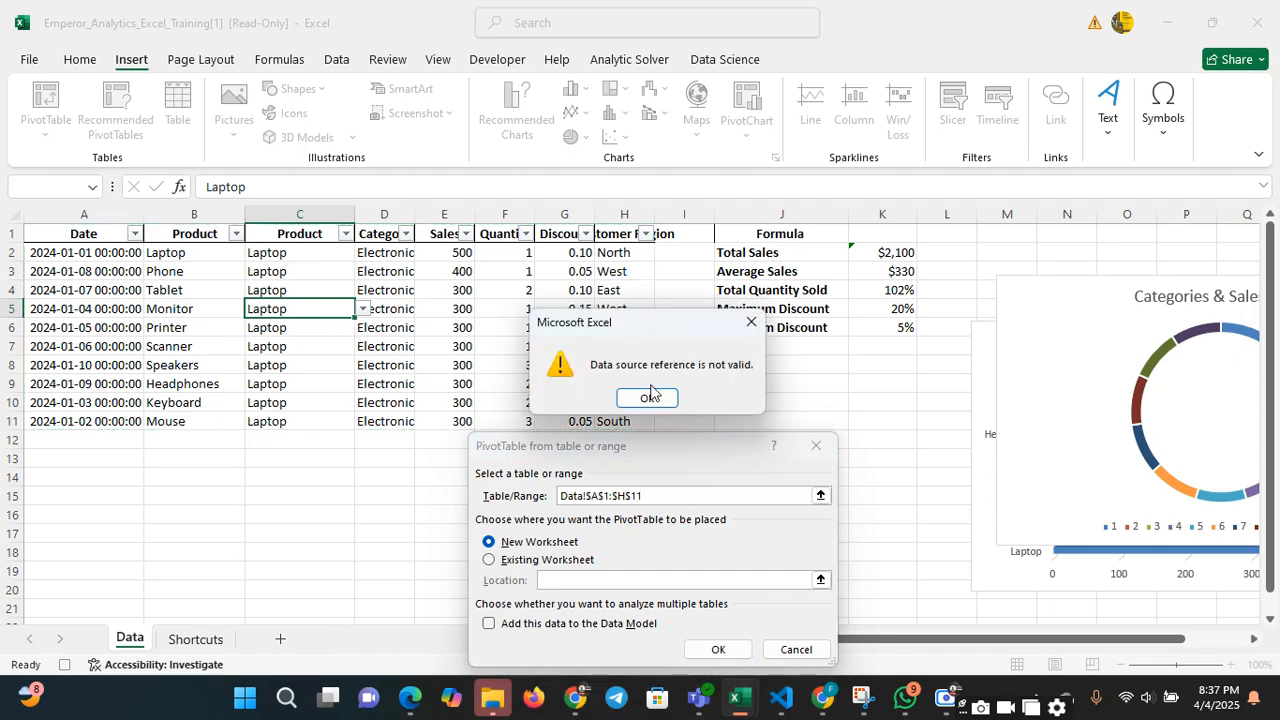
pyautogui.click(648, 397)
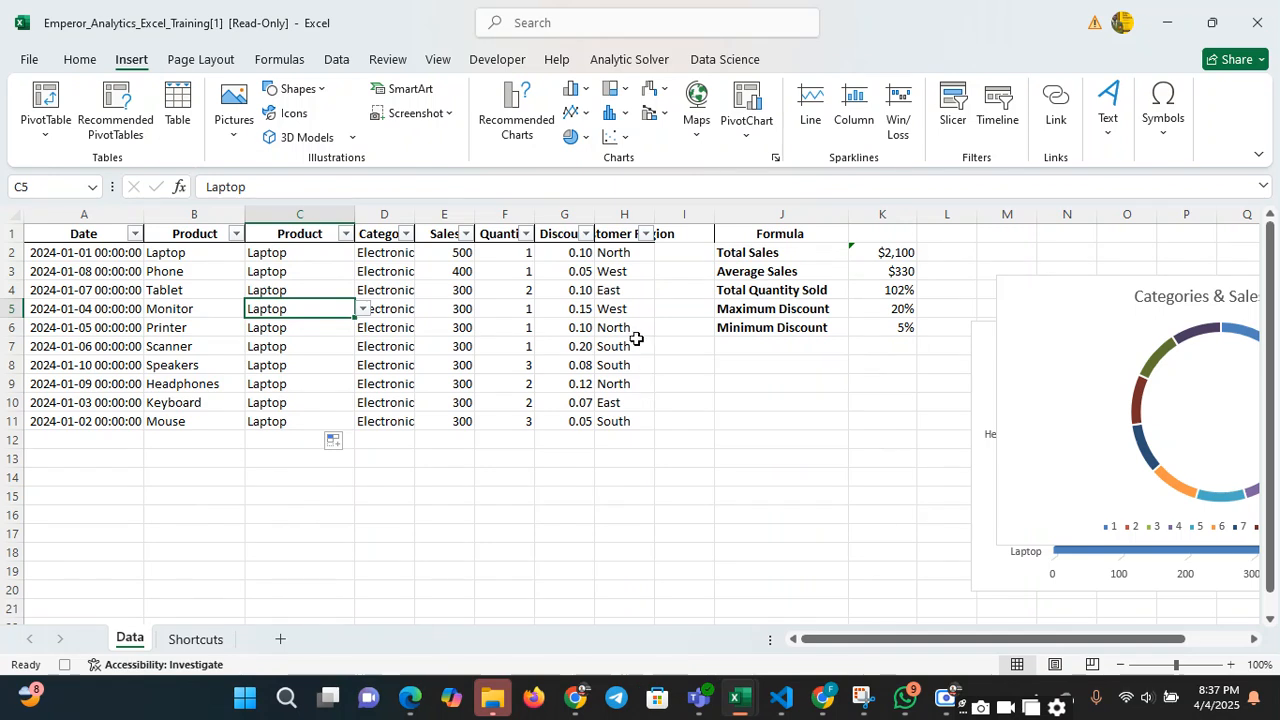
# Move the Categories & Sales Chart closer to the data, directly beneath the Maximum Discount row of the formula summary
pyautogui.moveTo(1080, 328); pyautogui.dragTo(954, 376)
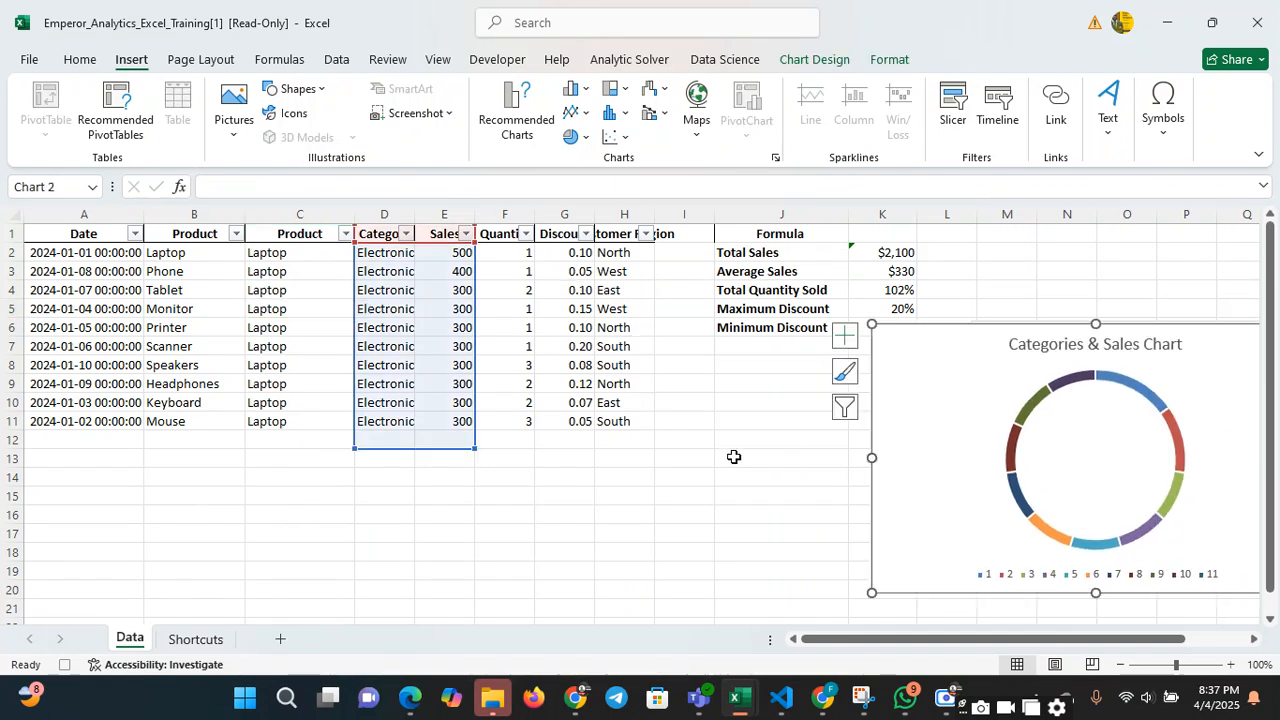
pyautogui.moveTo(734, 457); pyautogui.dragTo(696, 459)
pyautogui.click(860, 256)
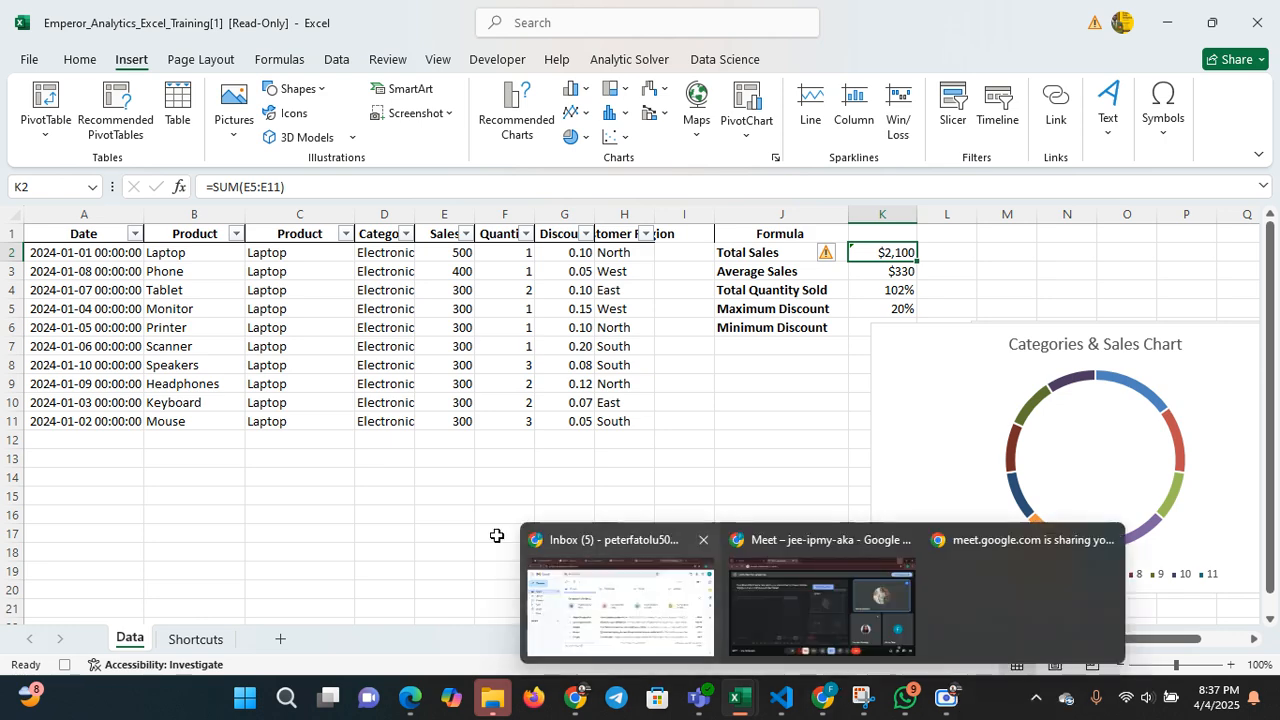
pyautogui.moveTo(50, 245)
pyautogui.mouseDown()
pyautogui.moveTo(240, 289)
pyautogui.moveTo(451, 366)
pyautogui.moveTo(560, 440)
pyautogui.moveTo(625, 432)
pyautogui.mouseUp()
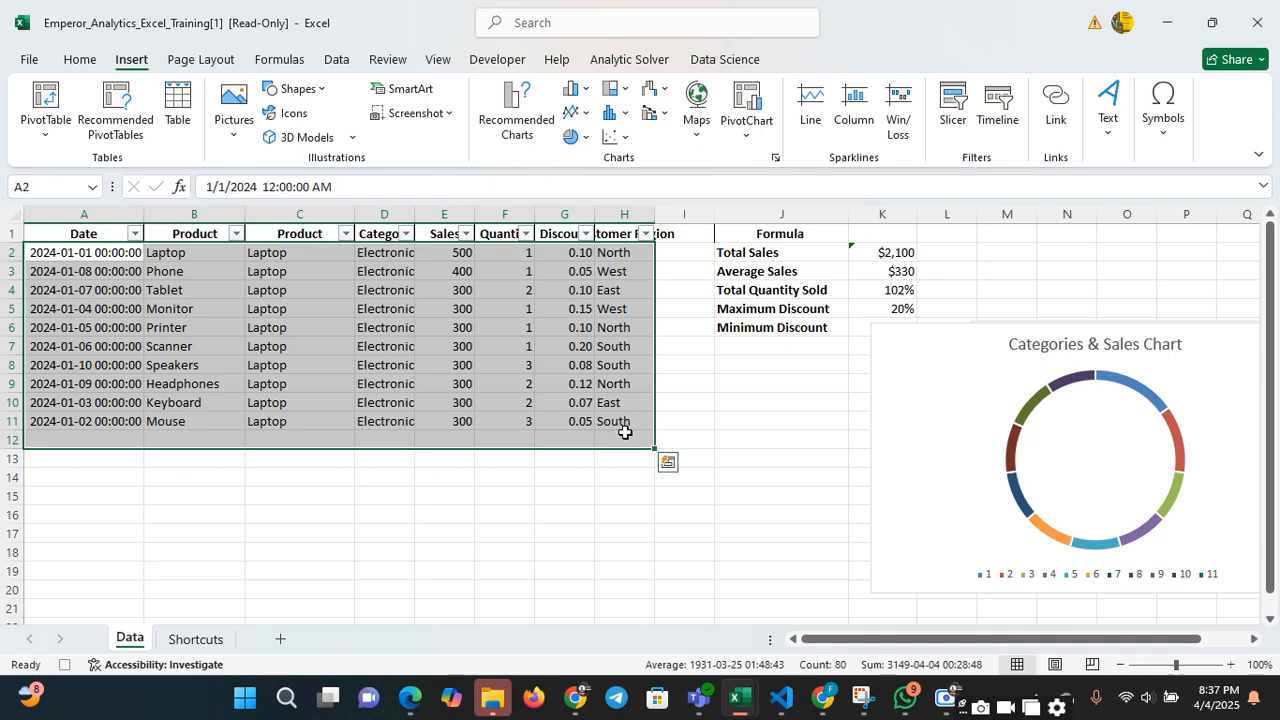
pyautogui.click(545, 486)
pyautogui.moveTo(68, 235)
pyautogui.mouseDown()
pyautogui.moveTo(289, 289)
pyautogui.moveTo(600, 460)
pyautogui.moveTo(624, 458)
pyautogui.mouseUp()
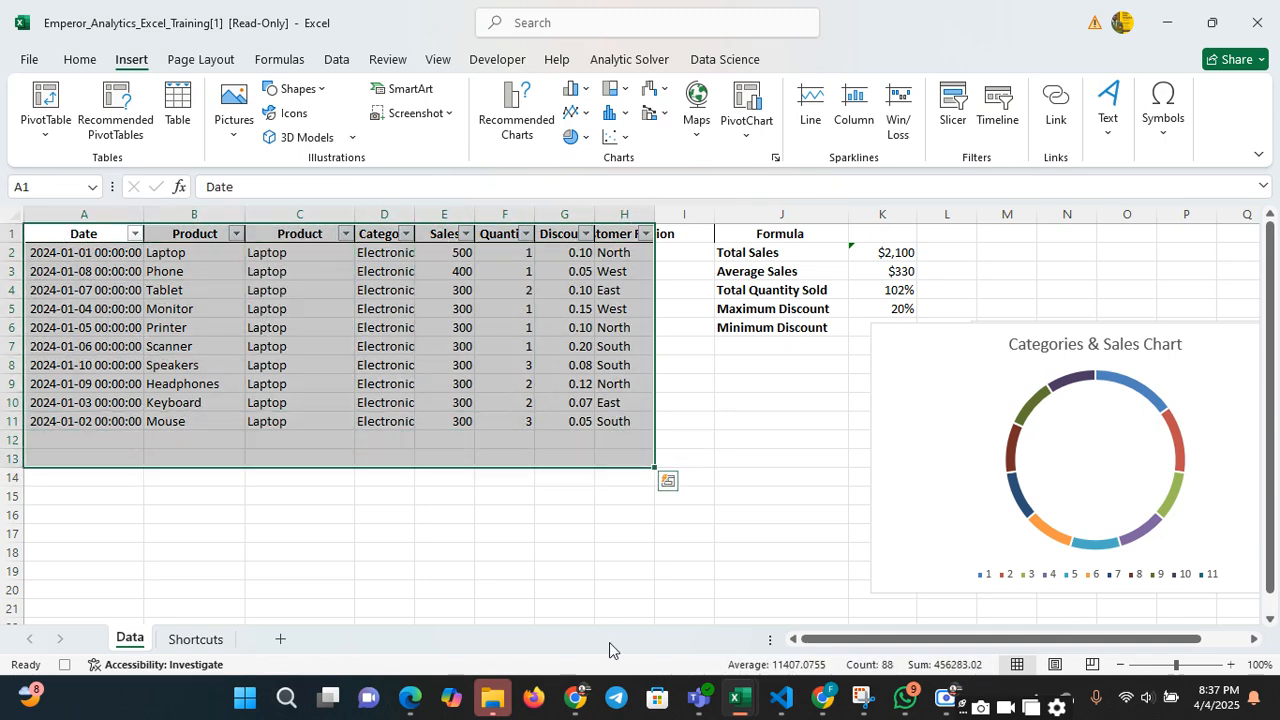
# Switch to the Book1 workbook and turn off the PivotTable's field headers and its +/- buttons
pyautogui.moveTo(740, 697)
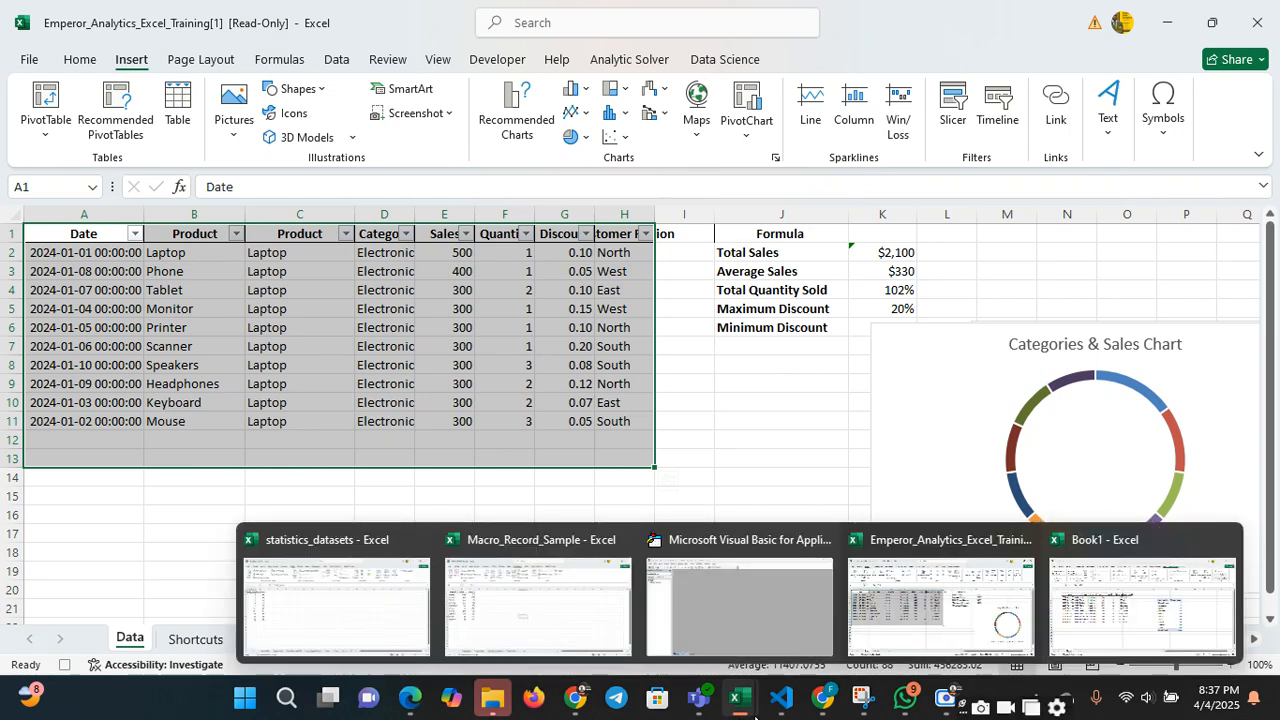
pyautogui.click(1103, 598)
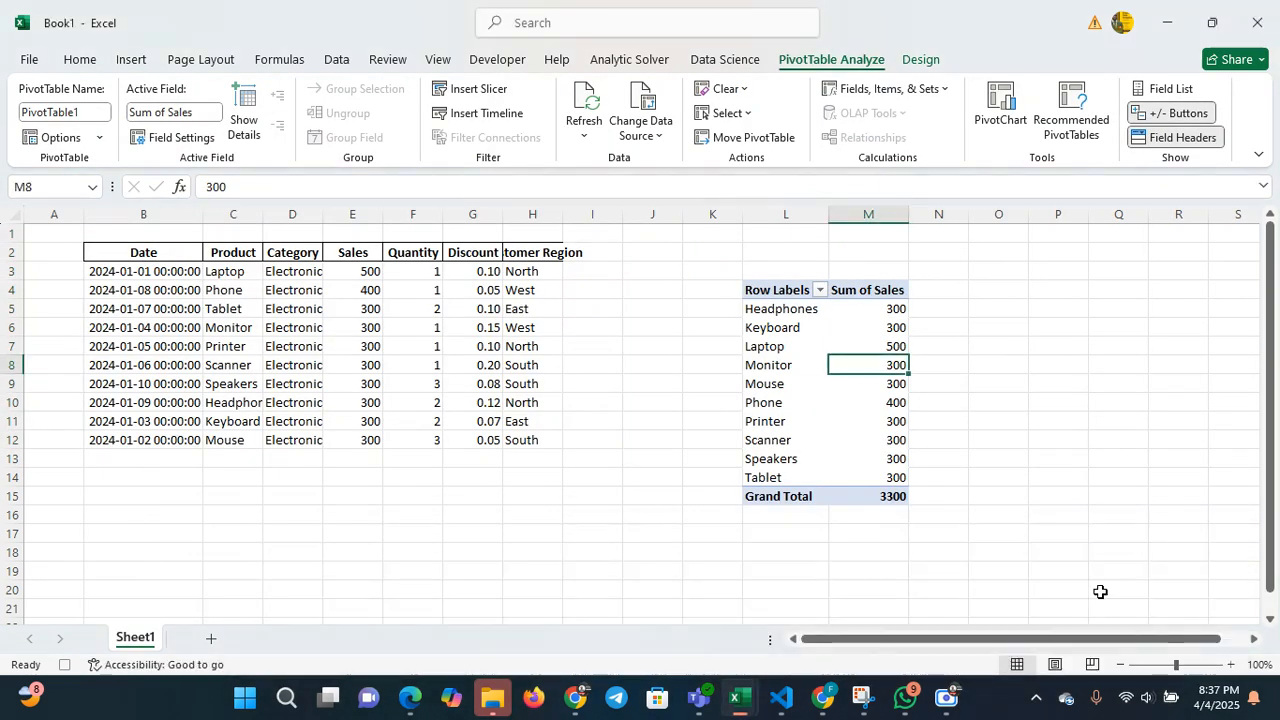
pyautogui.click(823, 313)
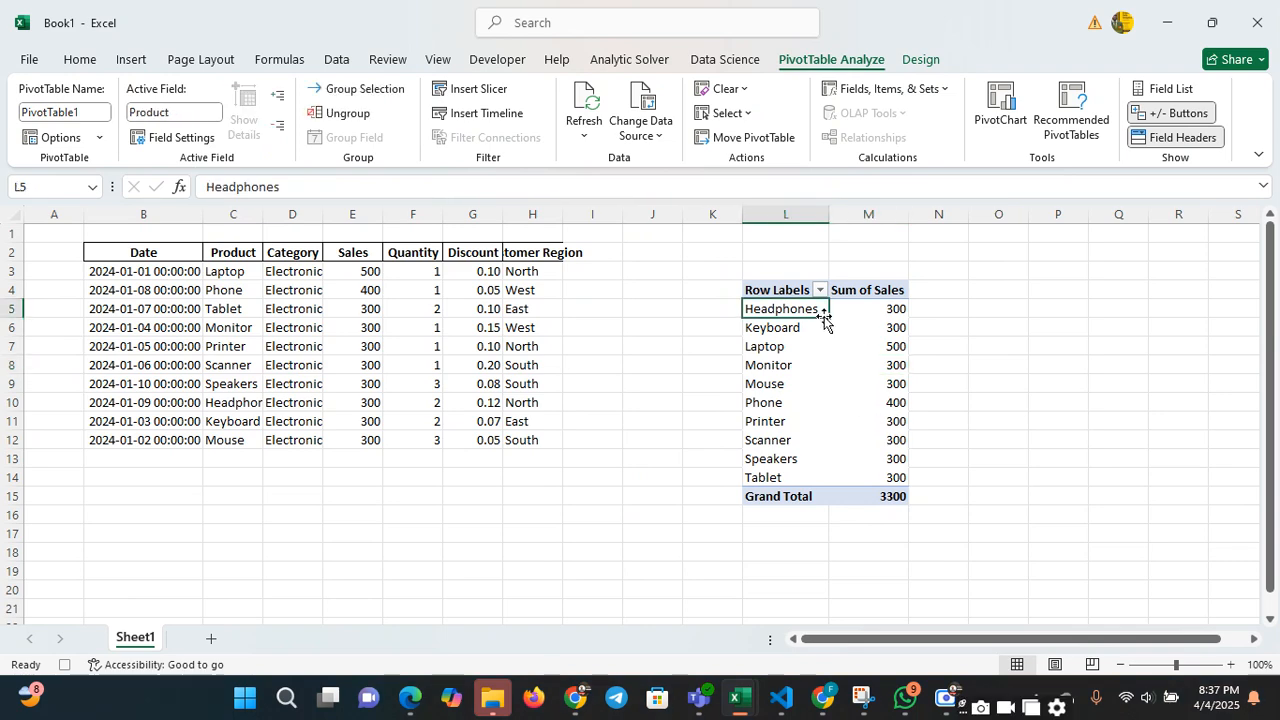
pyautogui.click(790, 292)
pyautogui.doubleClick(790, 292)
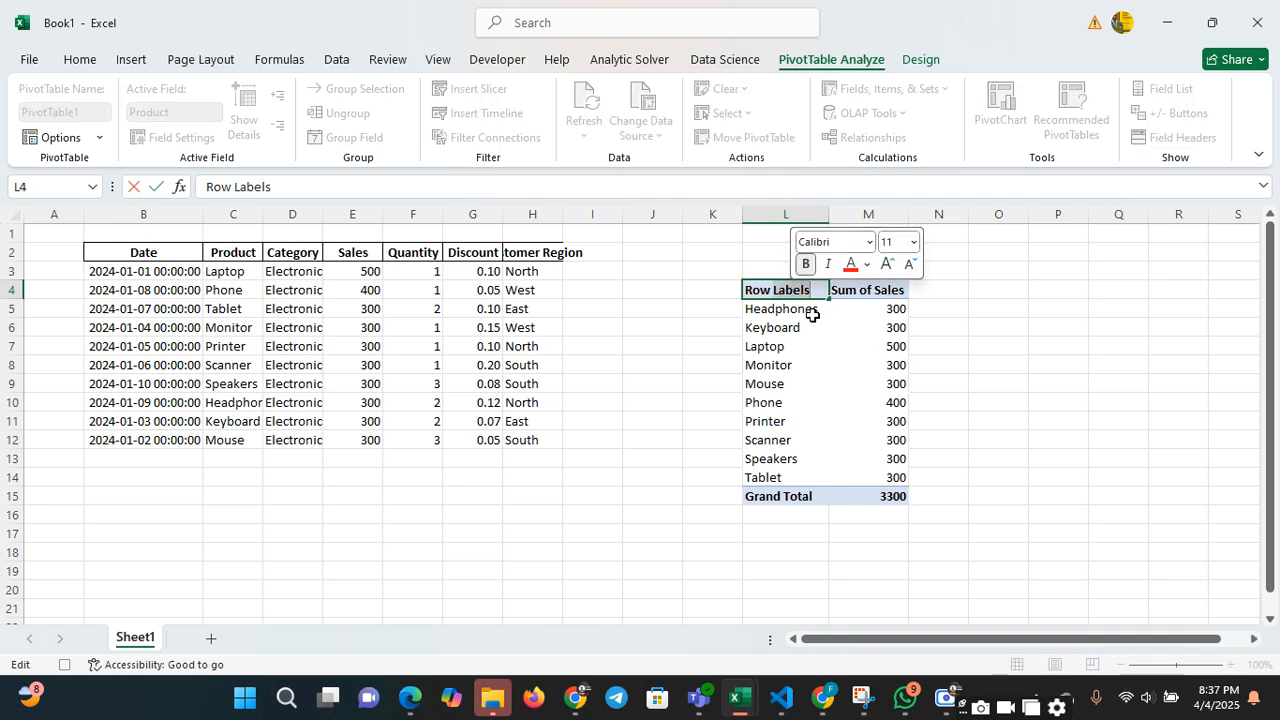
pyautogui.click(845, 345)
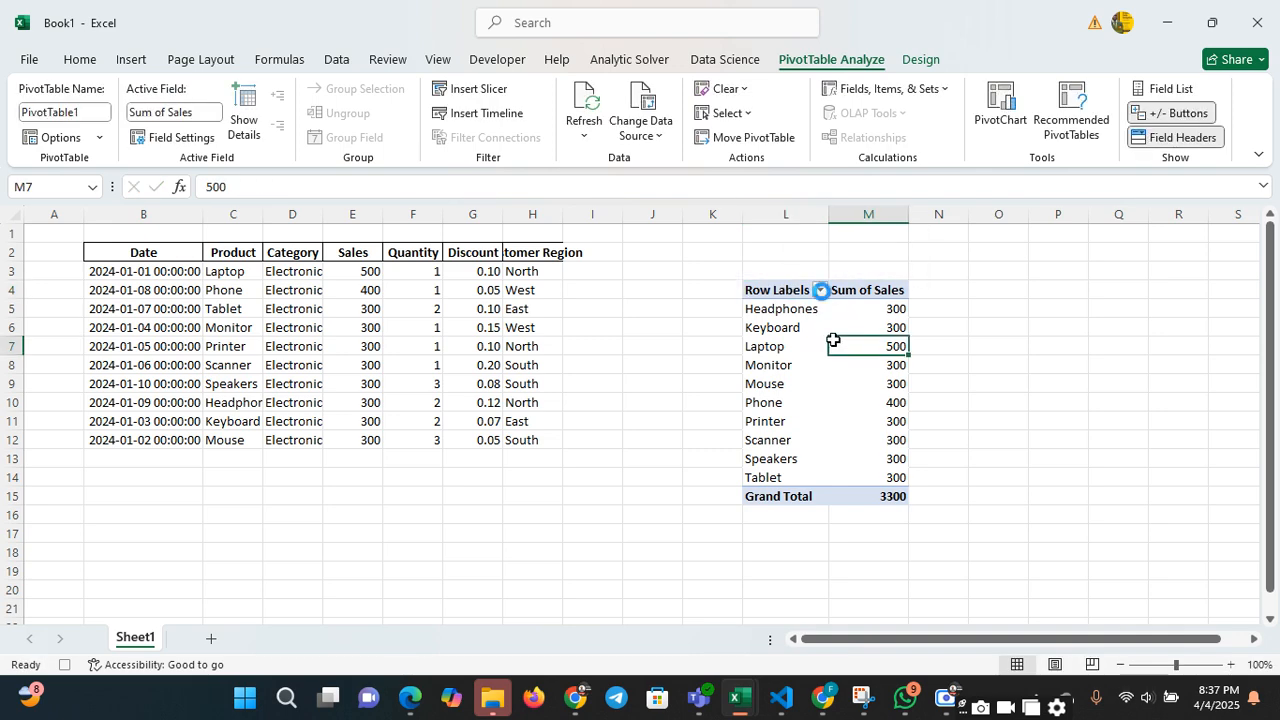
pyautogui.click(820, 290)
pyautogui.click(868, 375)
pyautogui.click(1178, 137)
pyautogui.click(1175, 122)
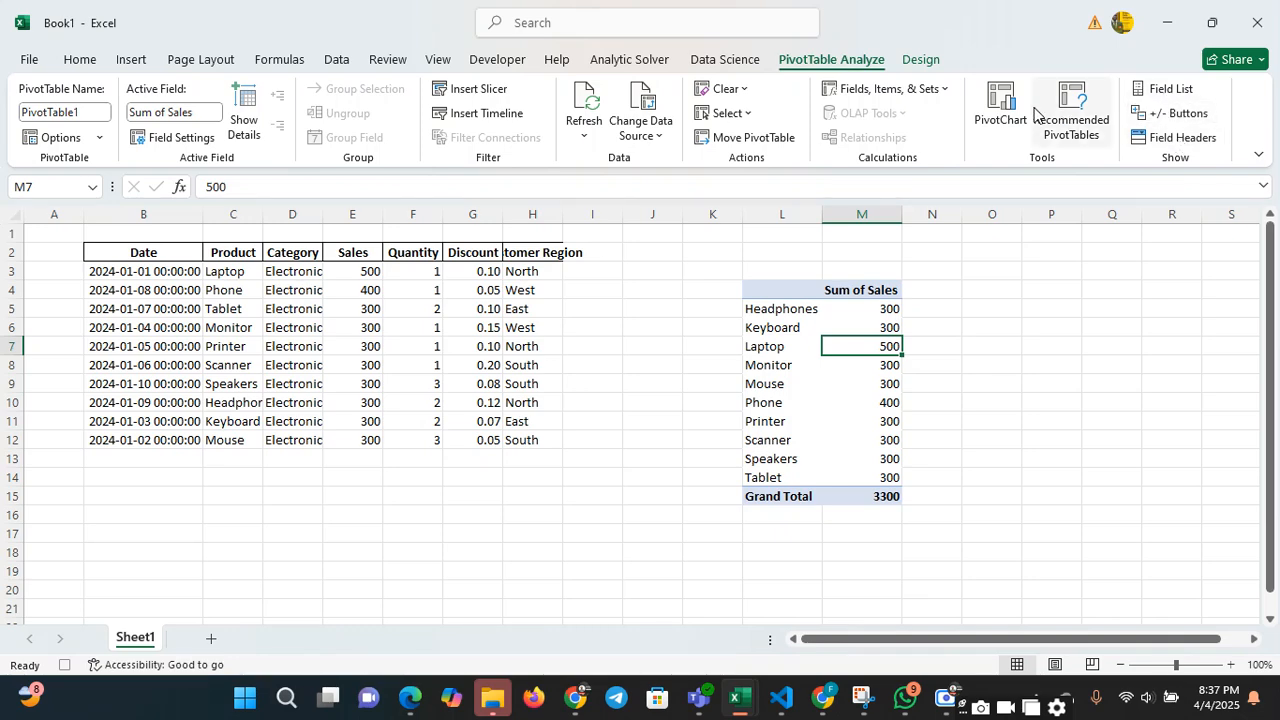
# Preview the PivotChart types and apply the recommended Count of Product by Customer Region layout to the PivotTable
pyautogui.click(1004, 113)
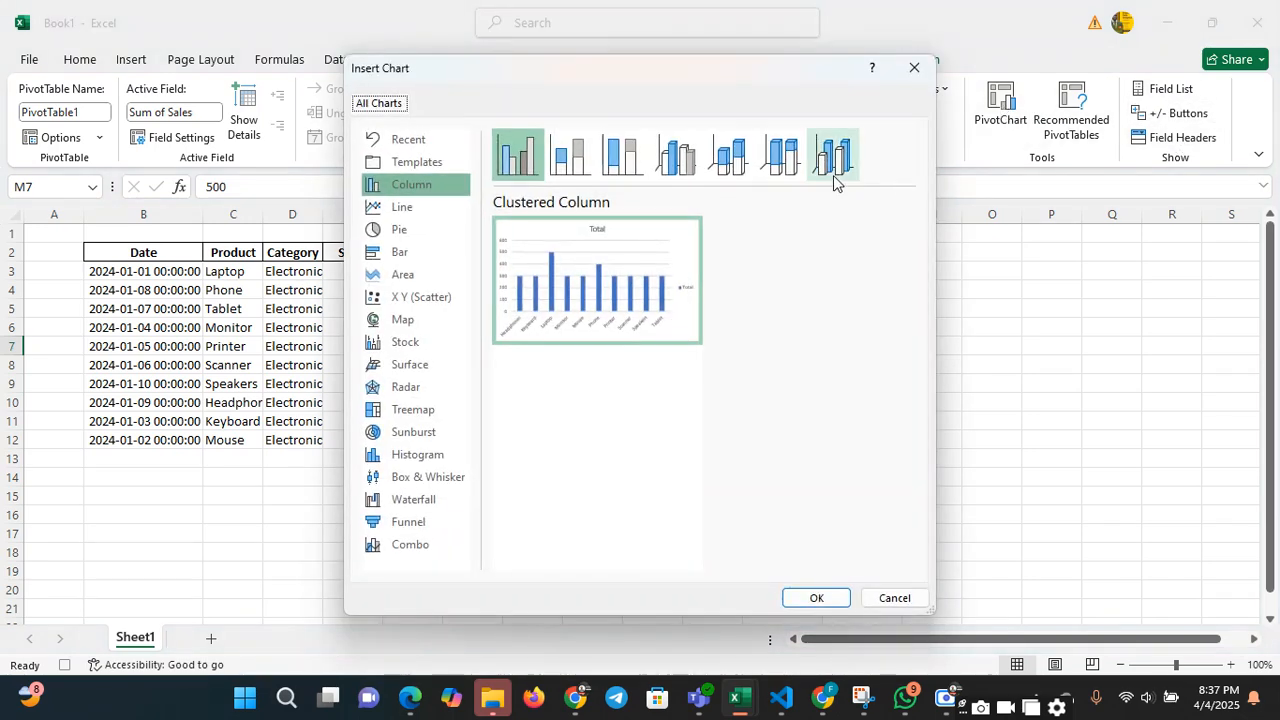
pyautogui.click(912, 69)
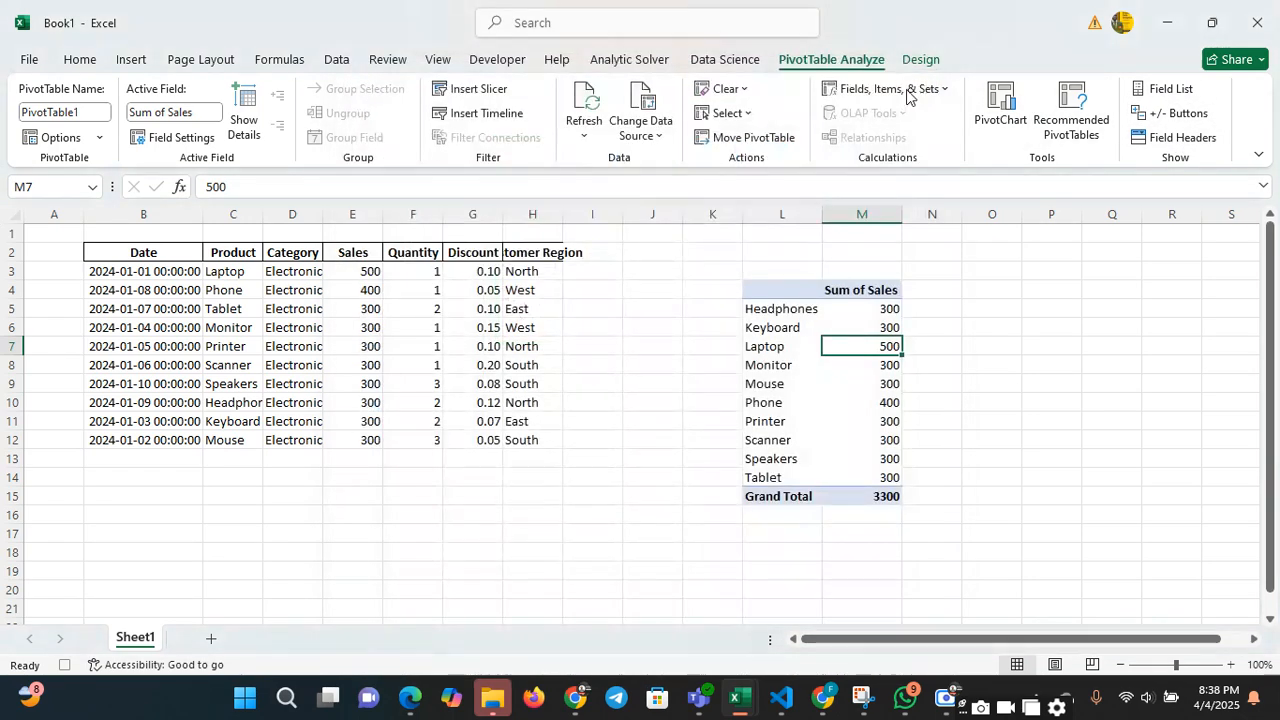
pyautogui.click(1074, 100)
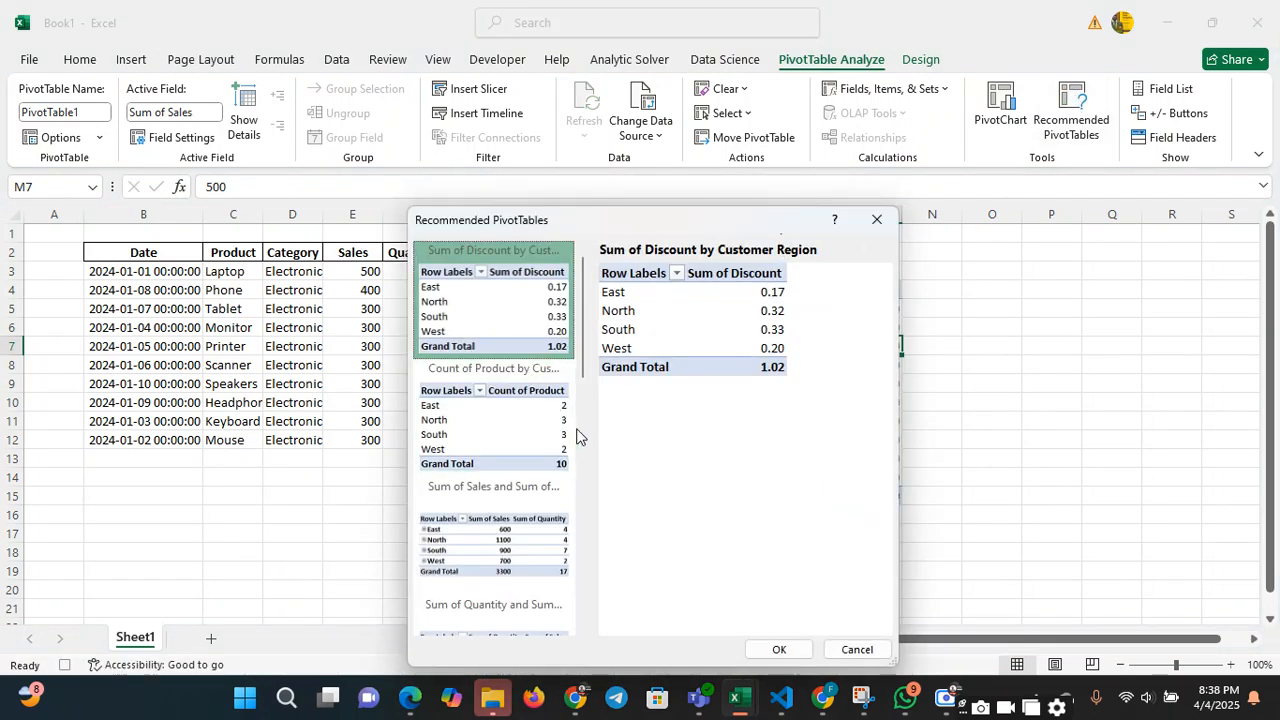
pyautogui.scroll(-3, 580, 431)
pyautogui.scroll(-3, 583, 477)
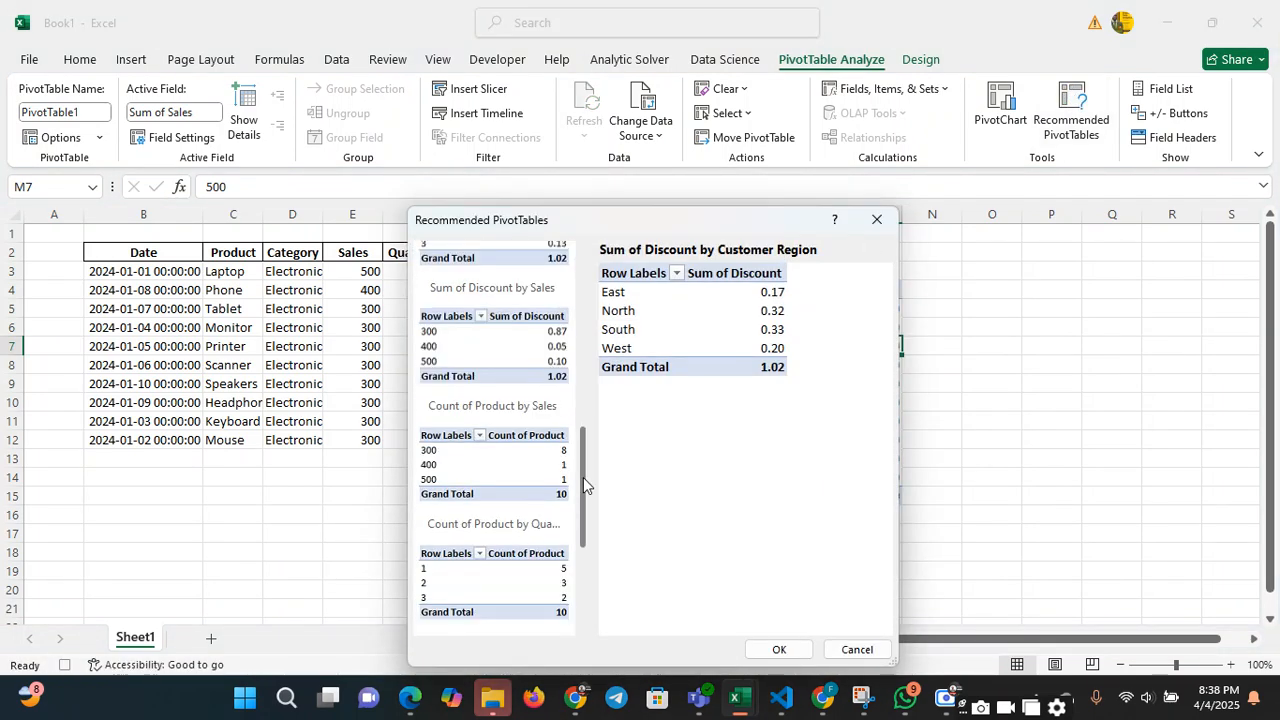
pyautogui.scroll(3, 588, 404)
pyautogui.scroll(3, 574, 291)
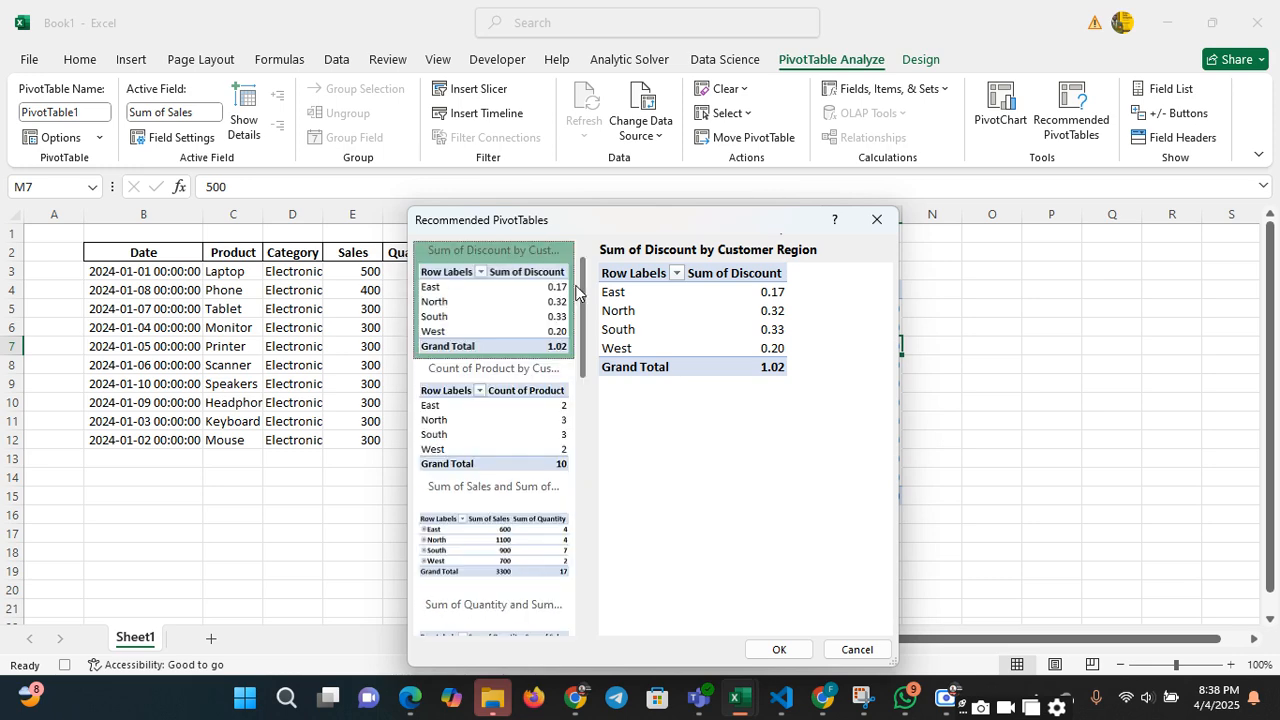
pyautogui.doubleClick(477, 403)
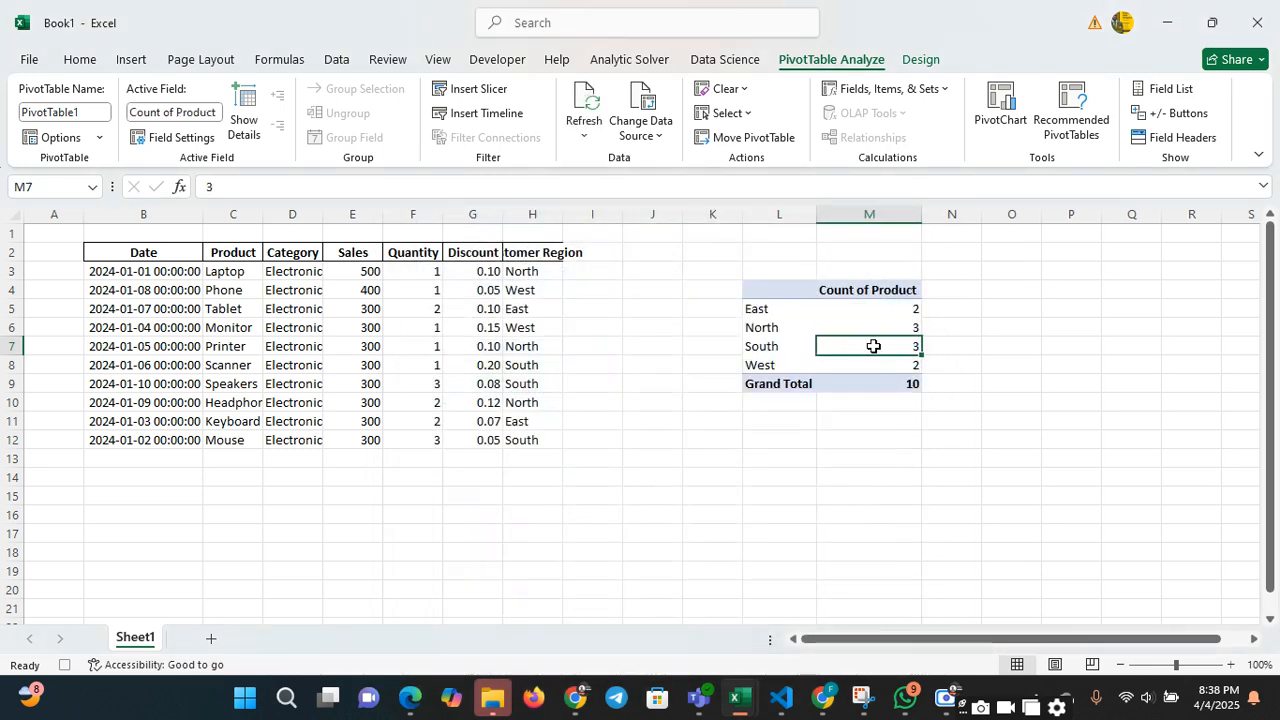
# Preview the recommended Sum of Sales and Sum of Quantity by Customer Region PivotTable without applying it
pyautogui.click(819, 314)
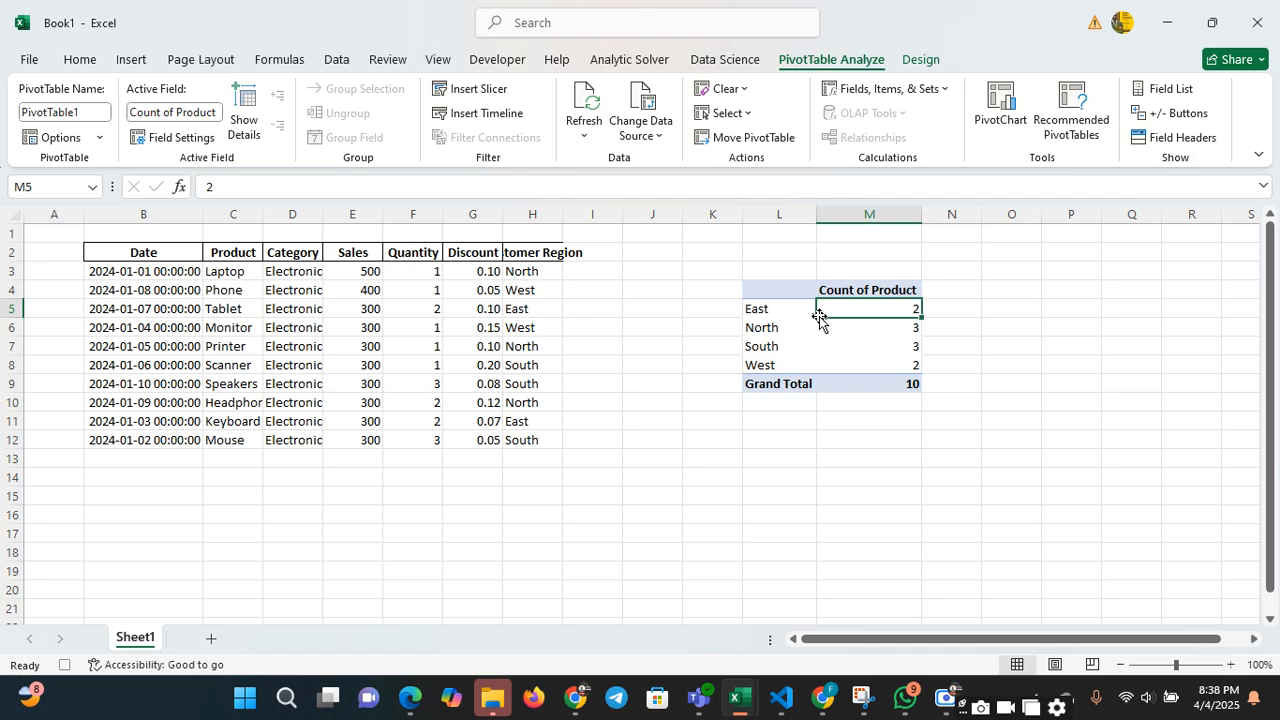
pyautogui.click(1062, 146)
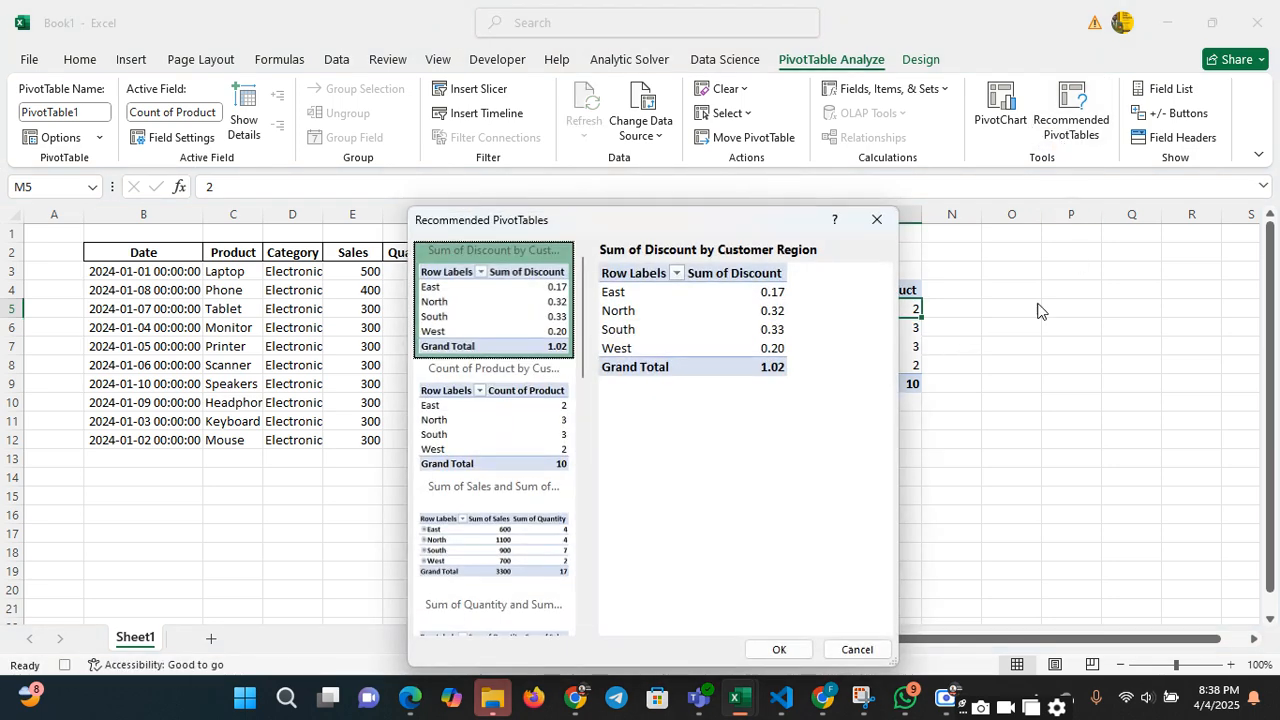
pyautogui.click(555, 568)
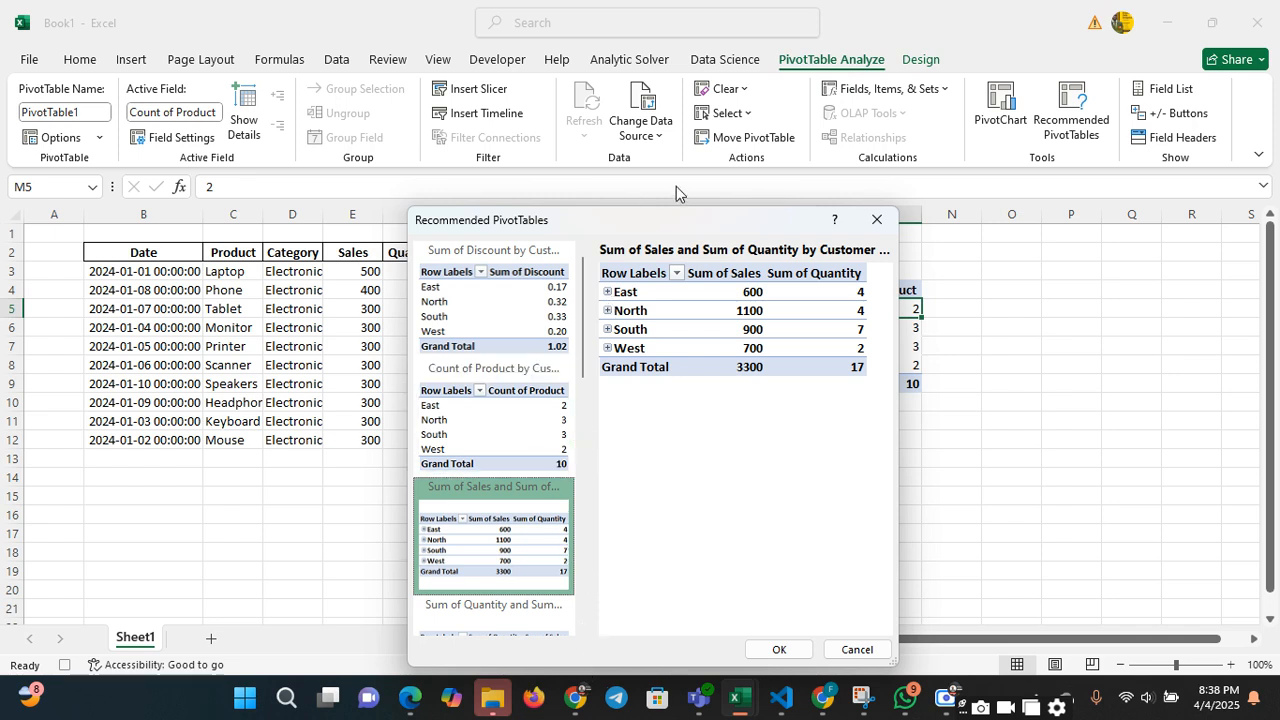
pyautogui.click(878, 219)
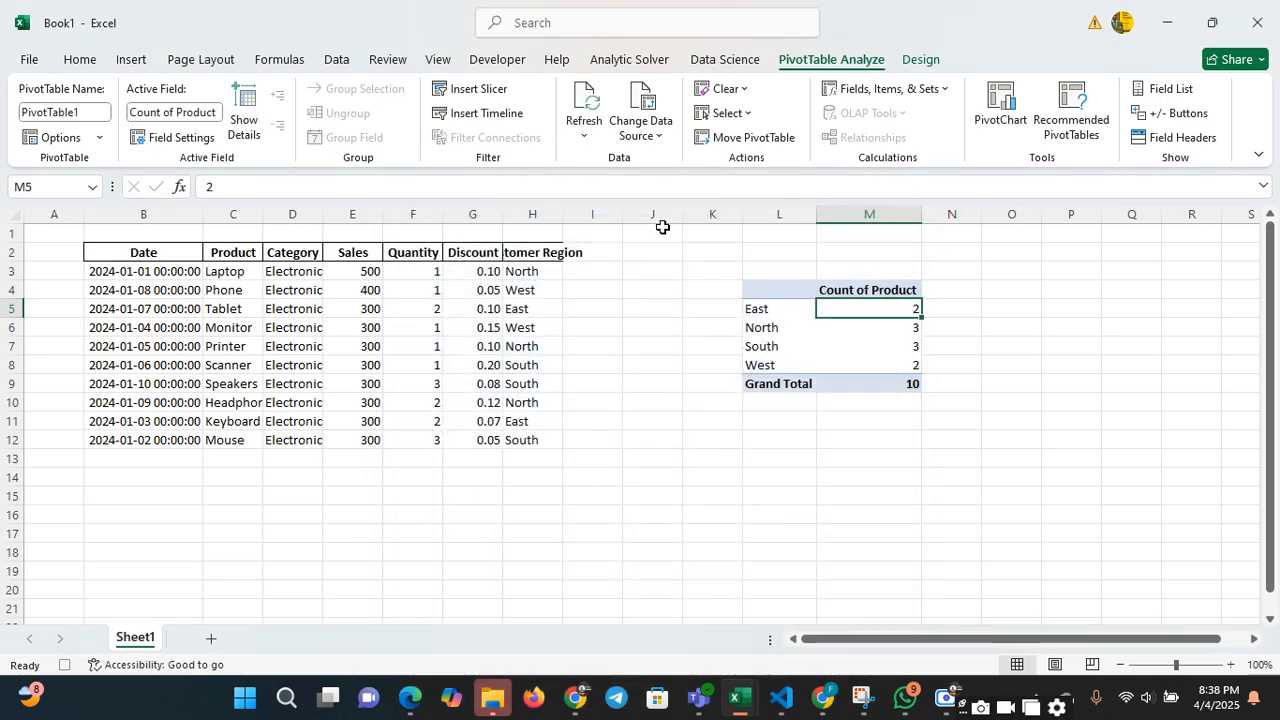
# Create a PivotTable from Sheet1!$B$2:$H$12 on the existing worksheet at Sheet1!$O$11
pyautogui.click(250, 310)
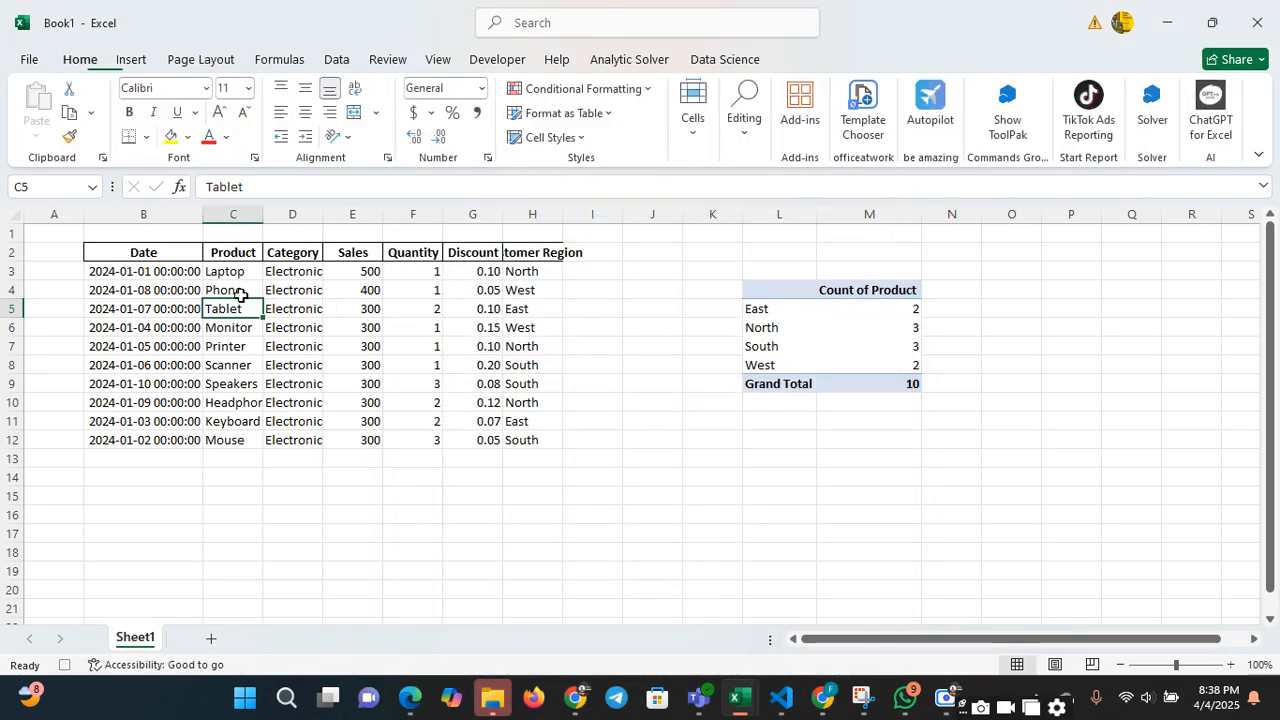
pyautogui.click(133, 62)
pyautogui.click(45, 102)
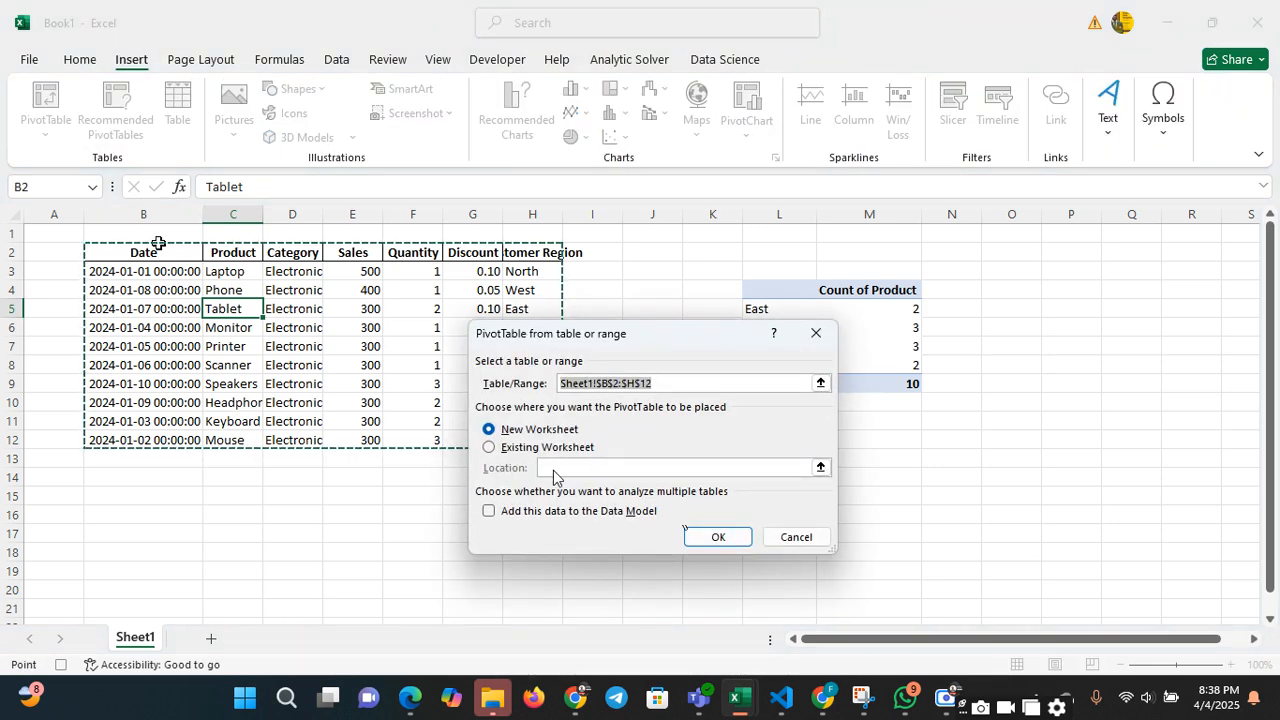
pyautogui.click(492, 449)
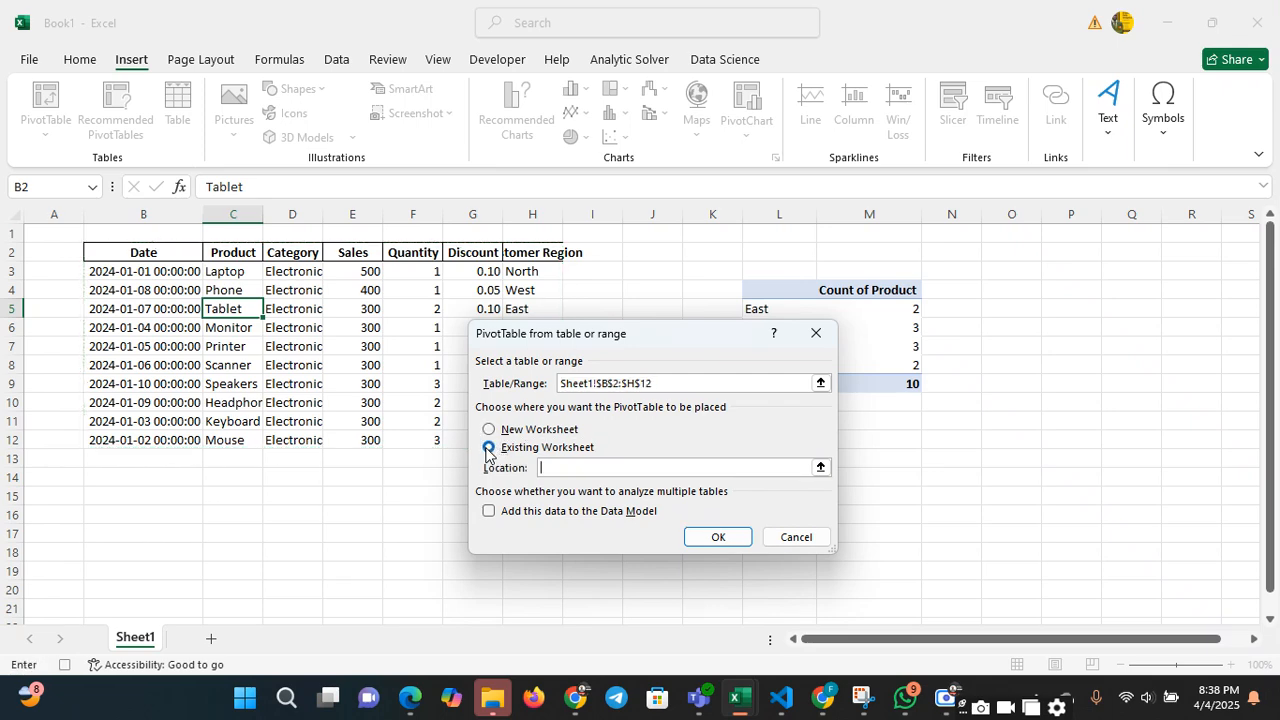
pyautogui.click(994, 413)
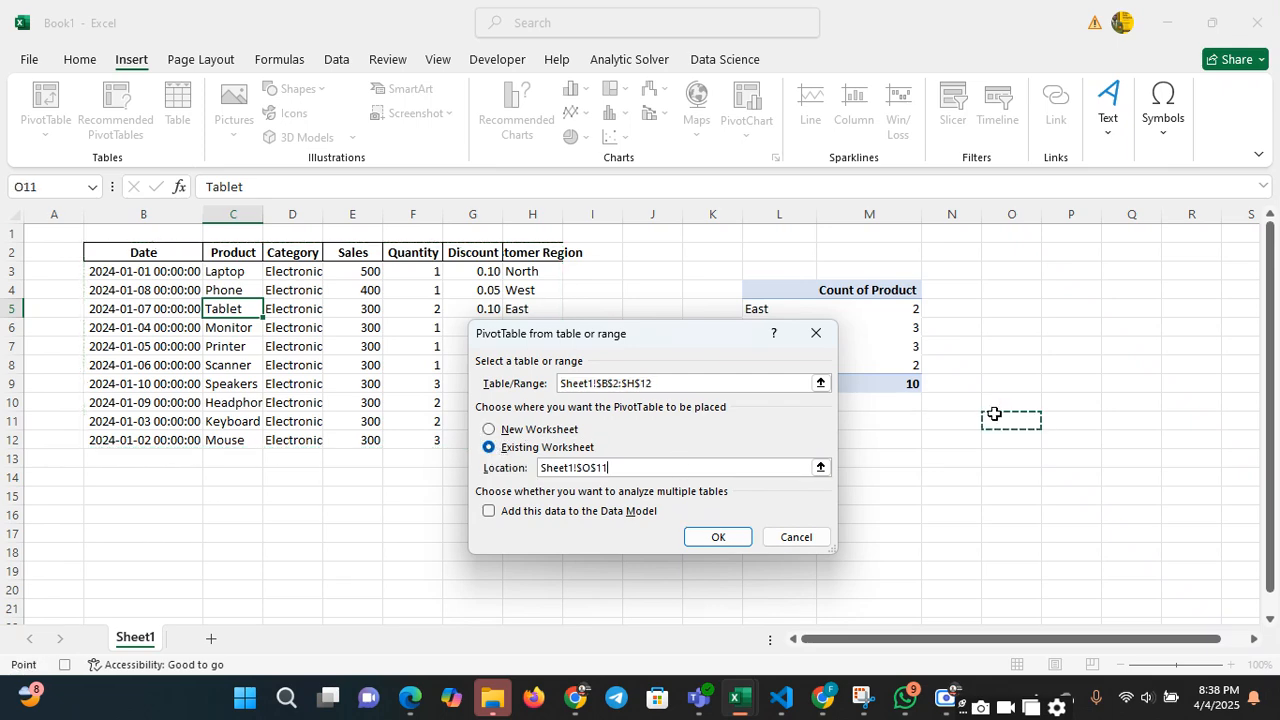
pyautogui.click(718, 538)
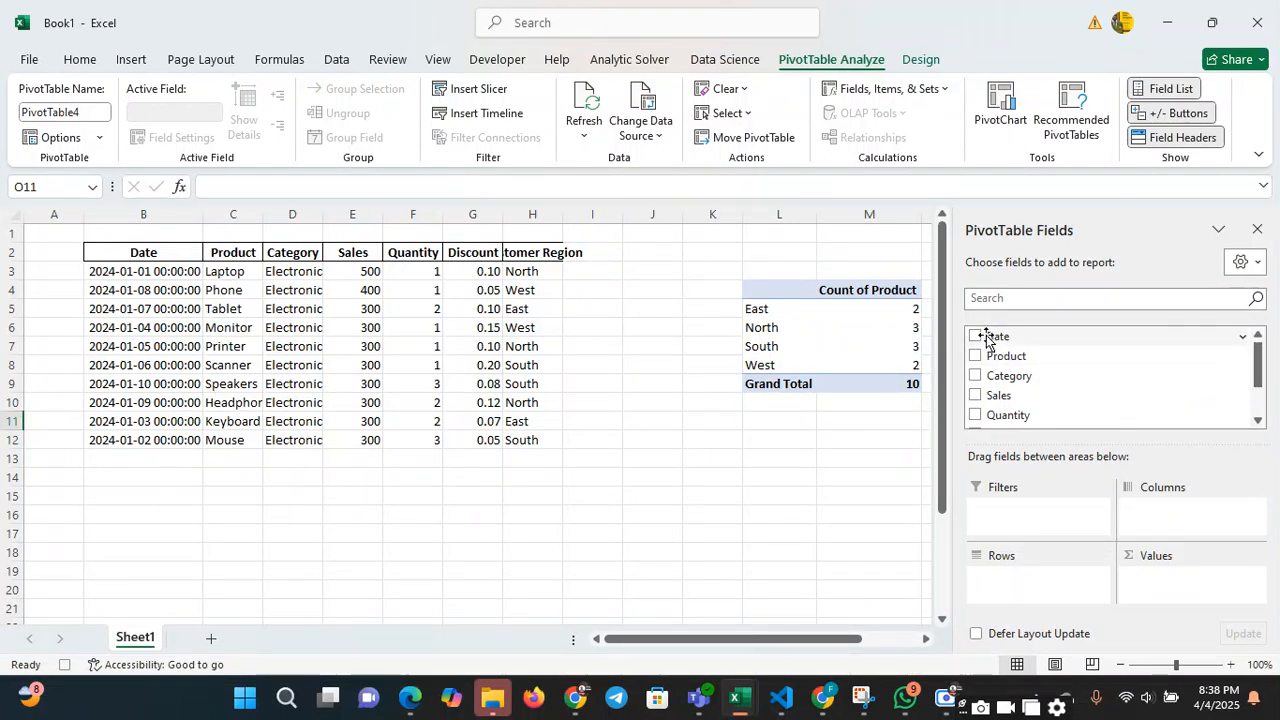
# Put Product in the new PivotTable's rows and the sum of Sales in its values
pyautogui.moveTo(997, 361); pyautogui.dragTo(1003, 405)
pyautogui.moveTo(992, 358); pyautogui.dragTo(999, 574)
pyautogui.moveTo(998, 395); pyautogui.dragTo(1168, 577)
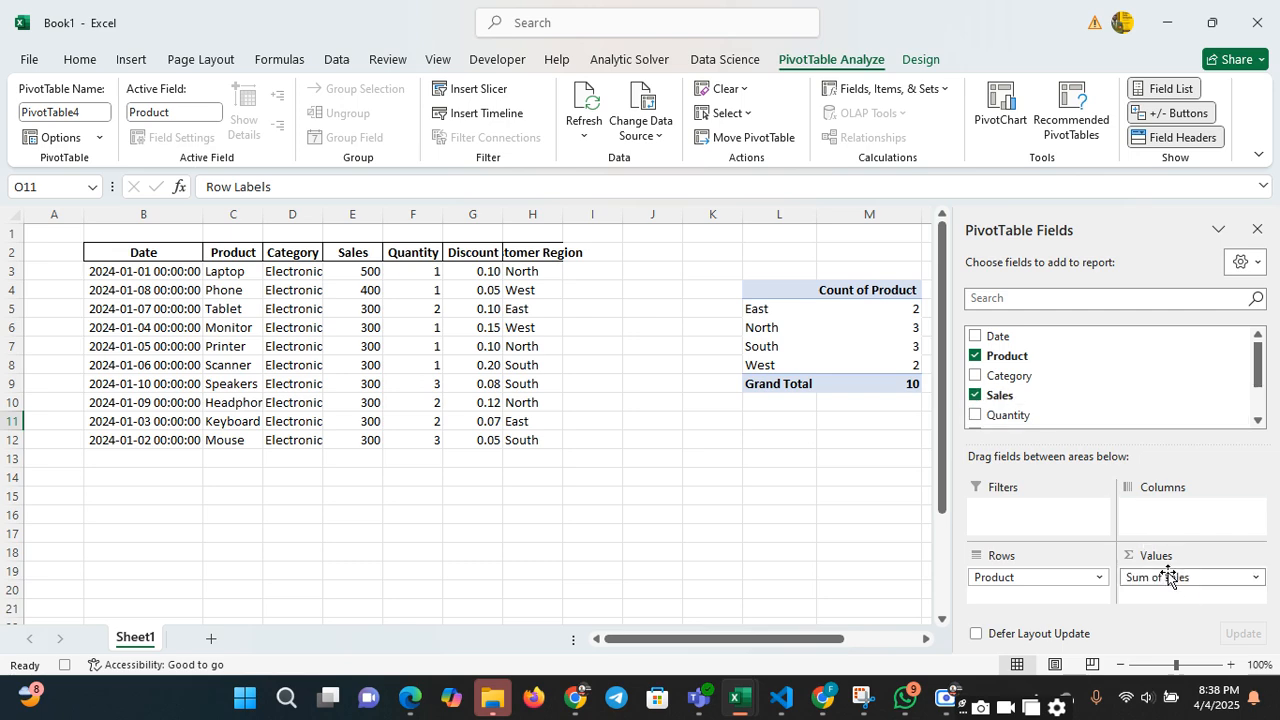
# Examine the Sum of Sales by product PivotTable from its header down to the Grand Total row
pyautogui.click(851, 401)
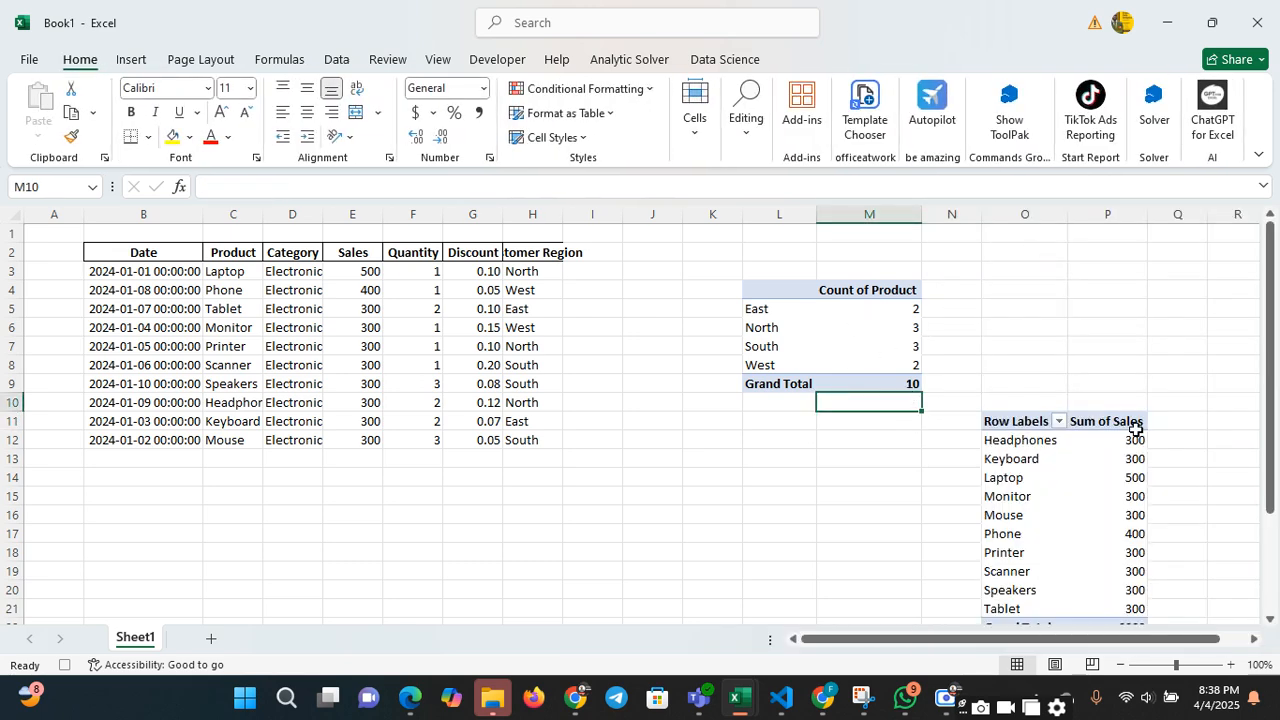
pyautogui.click(1087, 492)
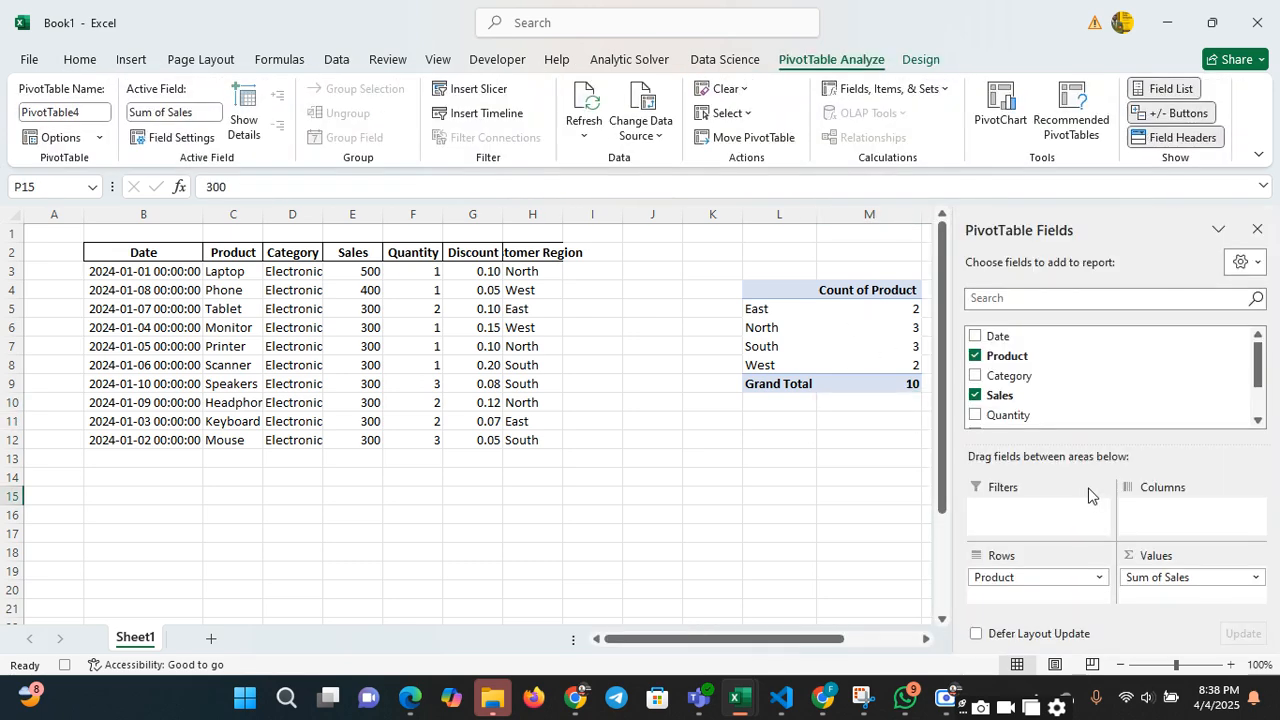
pyautogui.click(810, 483)
pyautogui.press('Right')
pyautogui.press('Right')
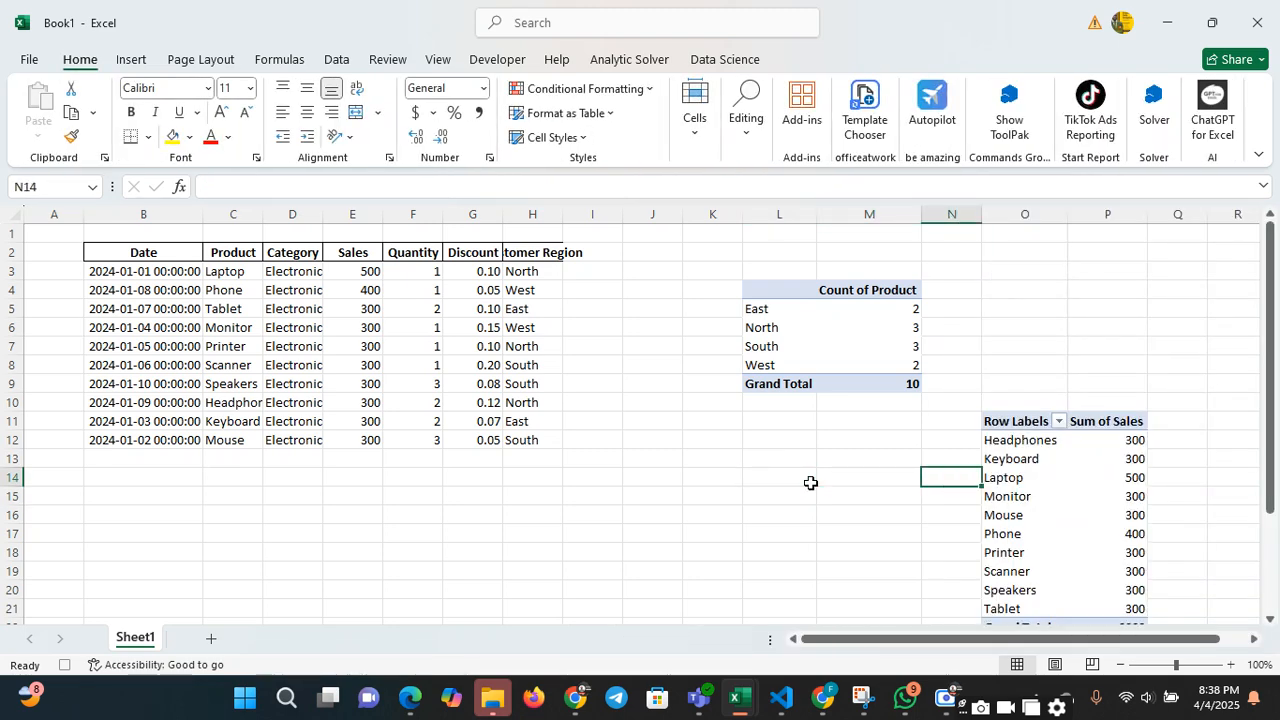
pyautogui.press('Right')
pyautogui.press('Right')
pyautogui.press('Down')
pyautogui.press('Down')
pyautogui.press('Down')
pyautogui.press('Down')
pyautogui.press('Down')
pyautogui.press('Down')
pyautogui.press('Down')
pyautogui.press('Down')
pyautogui.press('Down')
pyautogui.press('Down')
pyautogui.press('Down')
pyautogui.press('Down')
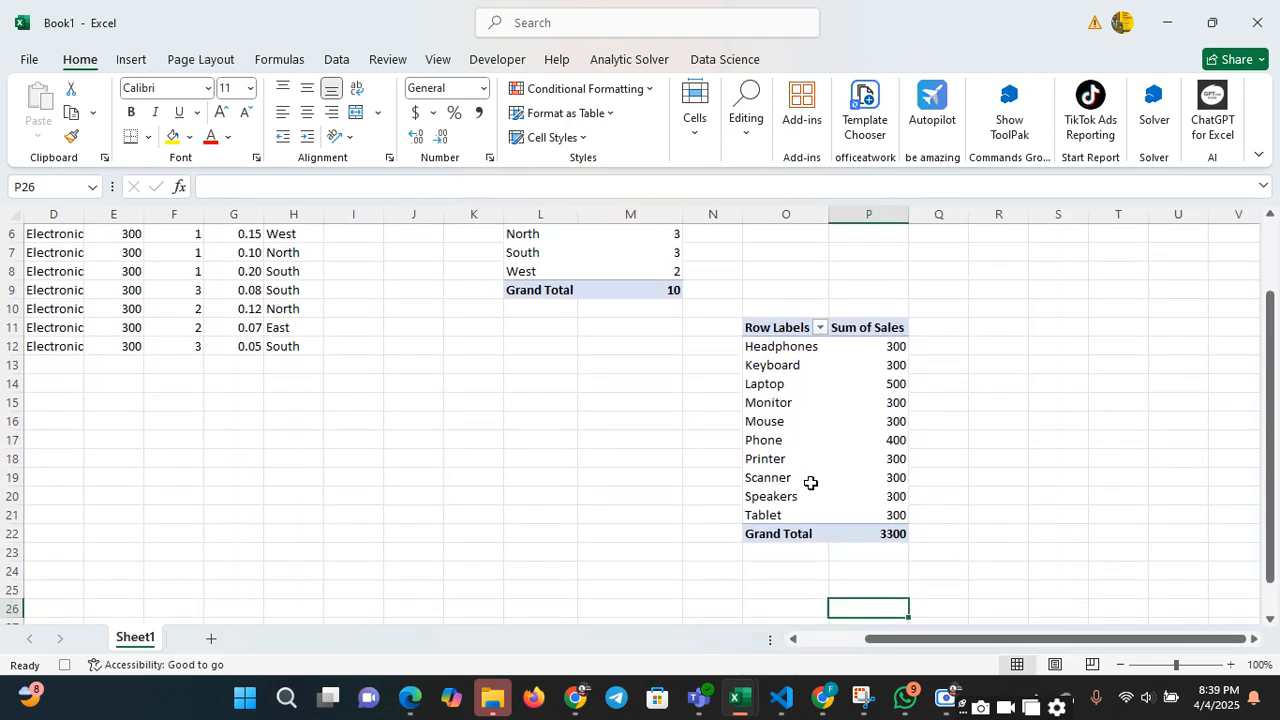
pyautogui.press('Up')
pyautogui.press('Up')
pyautogui.press('Up')
pyautogui.press('Up')
pyautogui.press('Up')
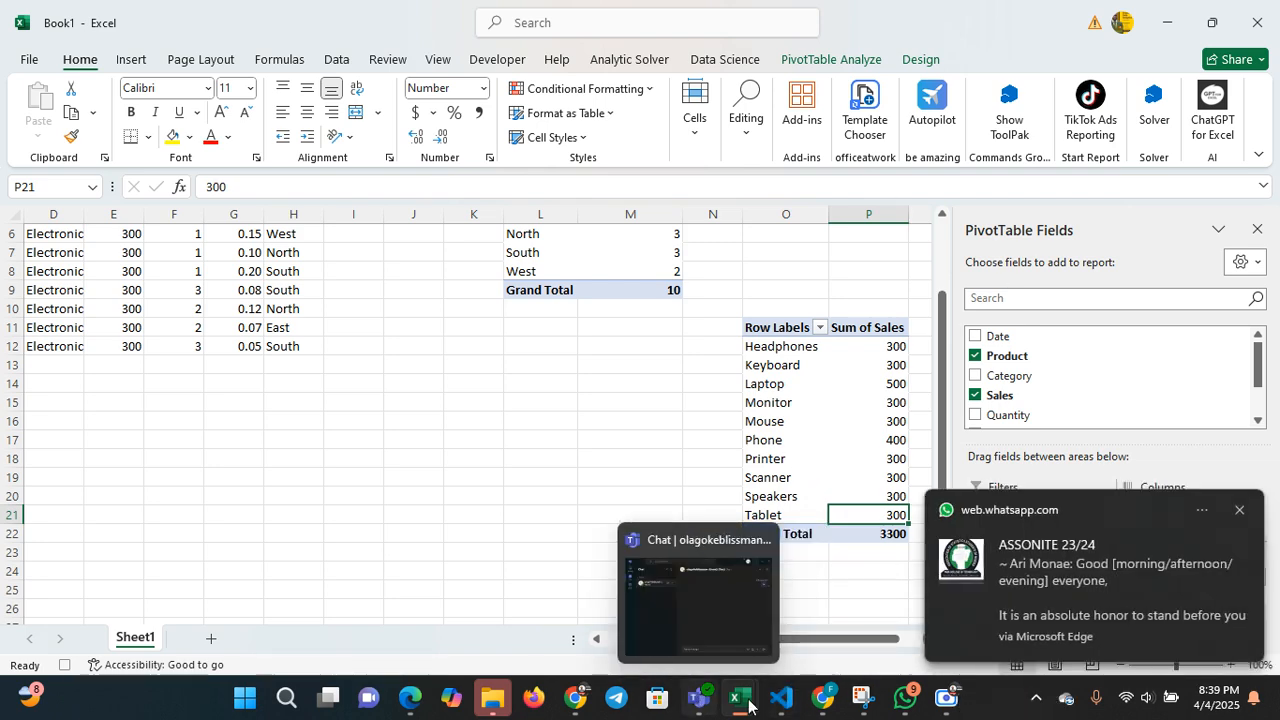
# Switch to the Emperor_Analytics_Excel_Training[1] workbook and deselect the data range
pyautogui.moveTo(754, 706)
pyautogui.click(940, 600)
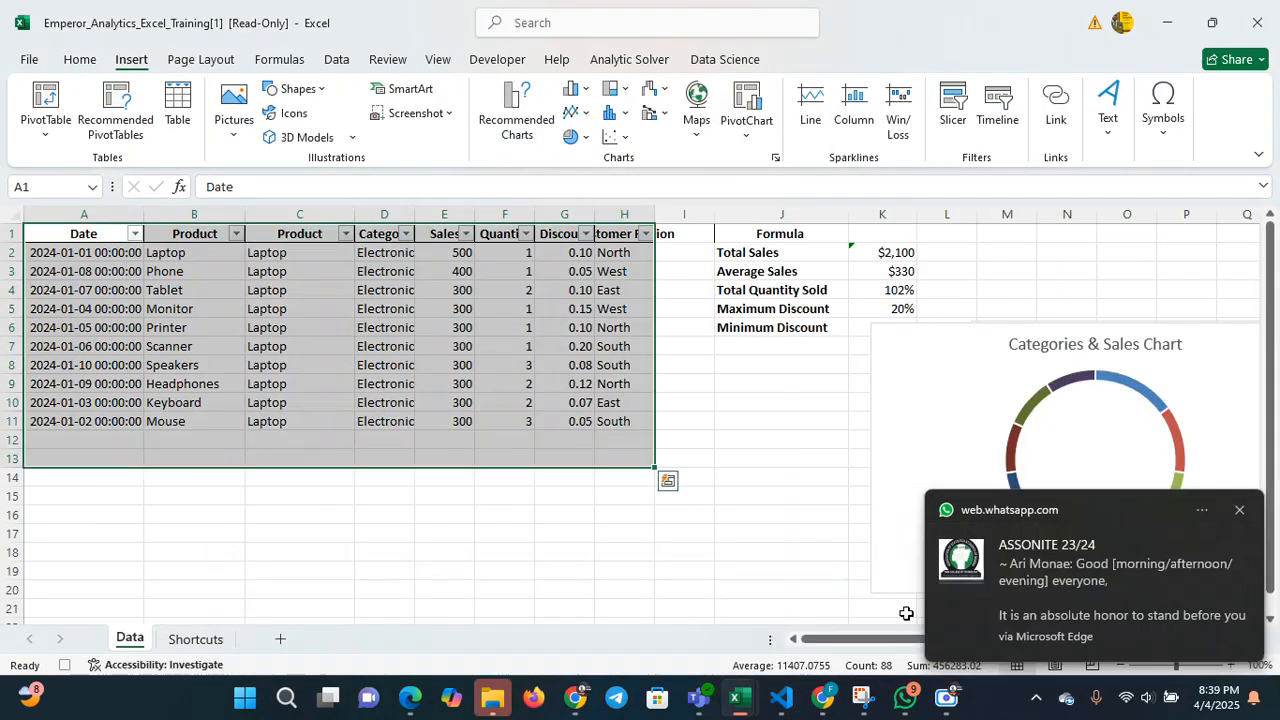
pyautogui.click(690, 344)
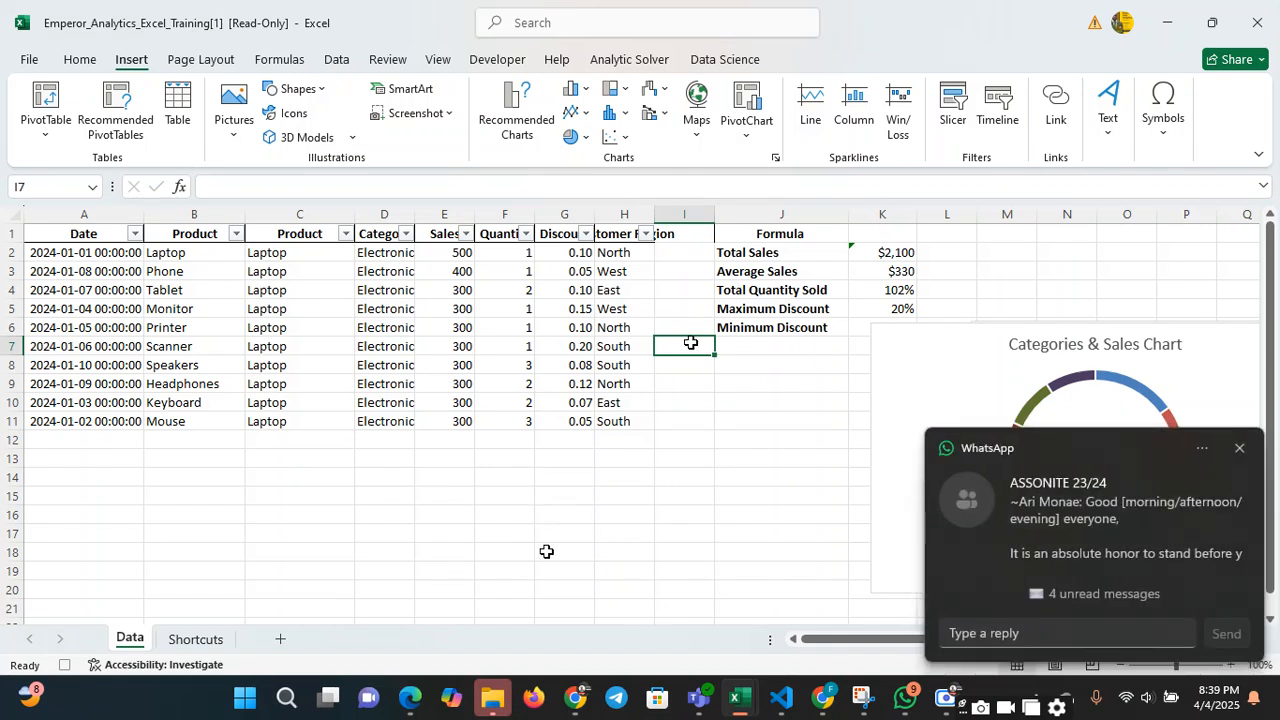
# Clear the Laptop entries from C3:C11 in the validated Product column, keeping the one in C2
pyautogui.click(286, 254)
pyautogui.moveTo(282, 276); pyautogui.dragTo(282, 418)
pyautogui.press('BackSpace')
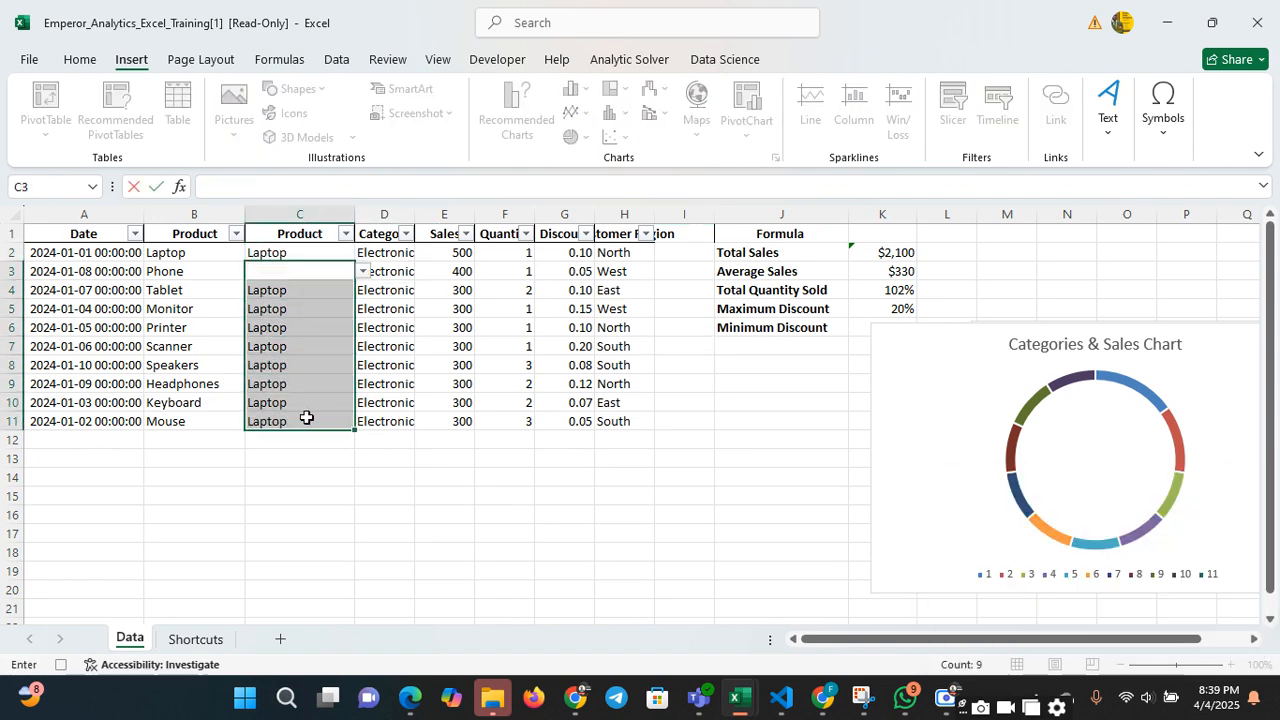
pyautogui.click(306, 418)
pyautogui.click(305, 292)
pyautogui.press('BackSpace')
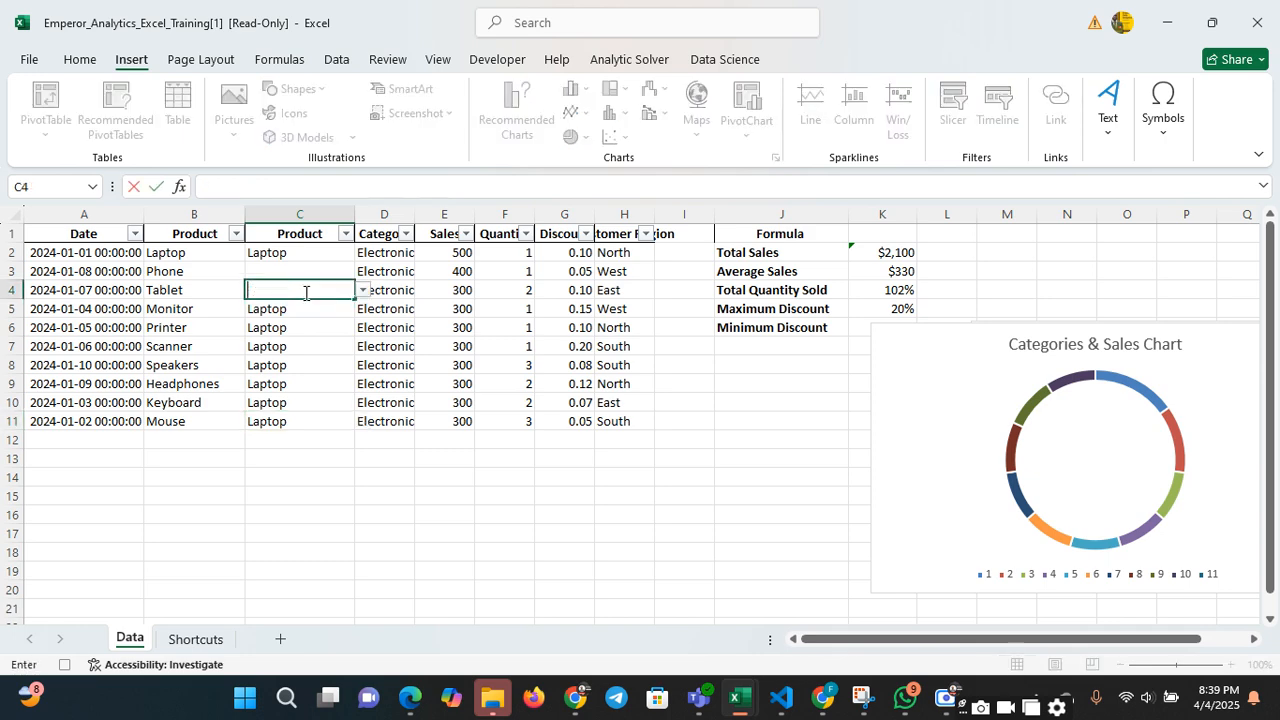
pyautogui.click(318, 312)
pyautogui.press('BackSpace')
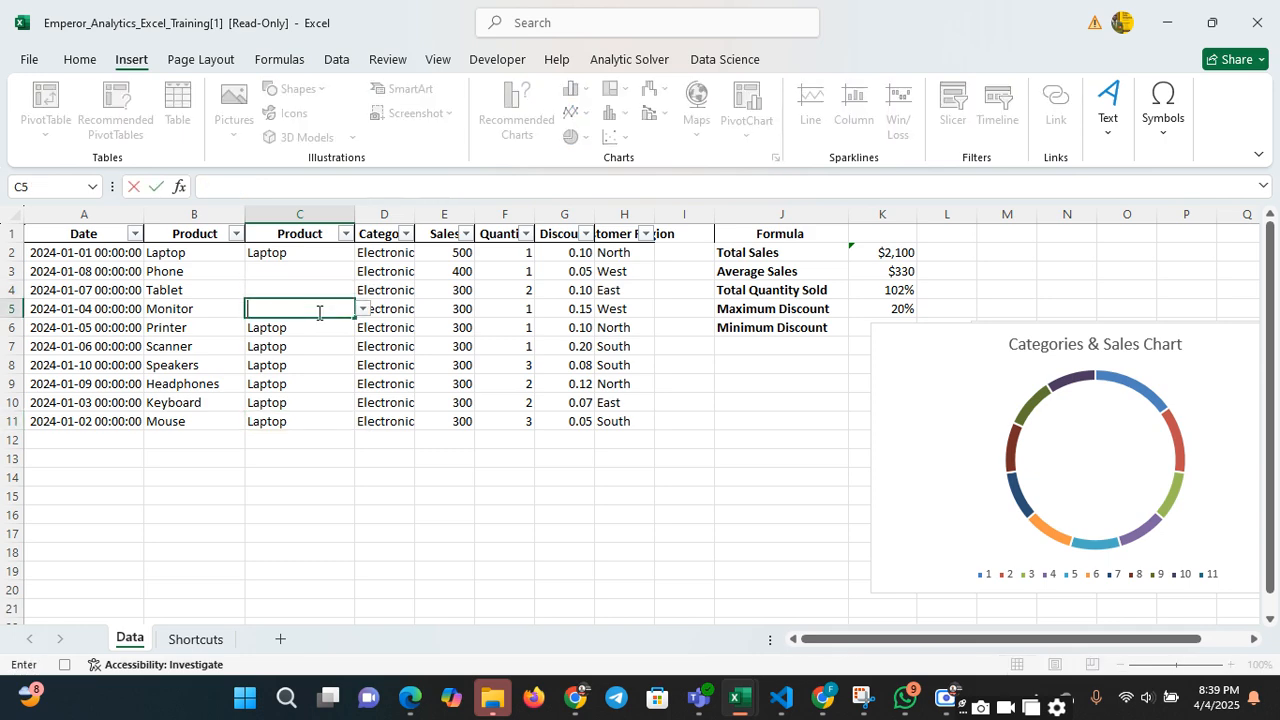
pyautogui.click(320, 327)
pyautogui.press('BackSpace')
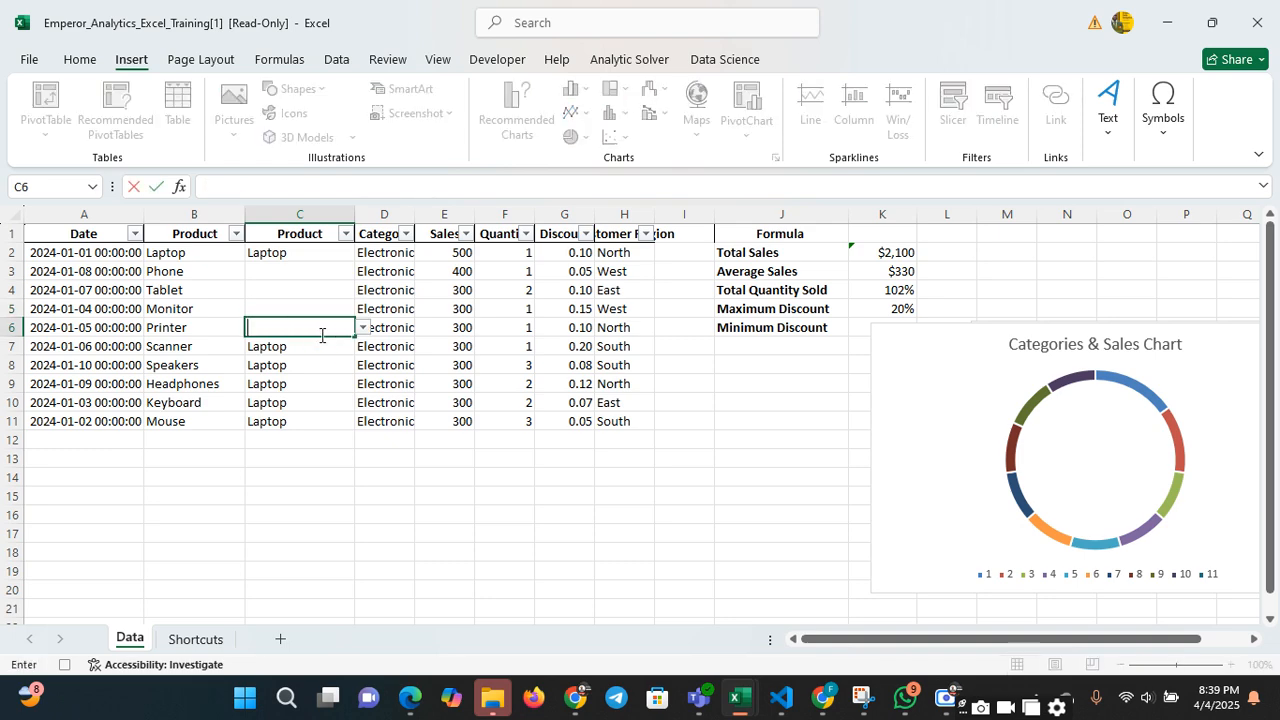
pyautogui.click(320, 348)
pyautogui.press('BackSpace')
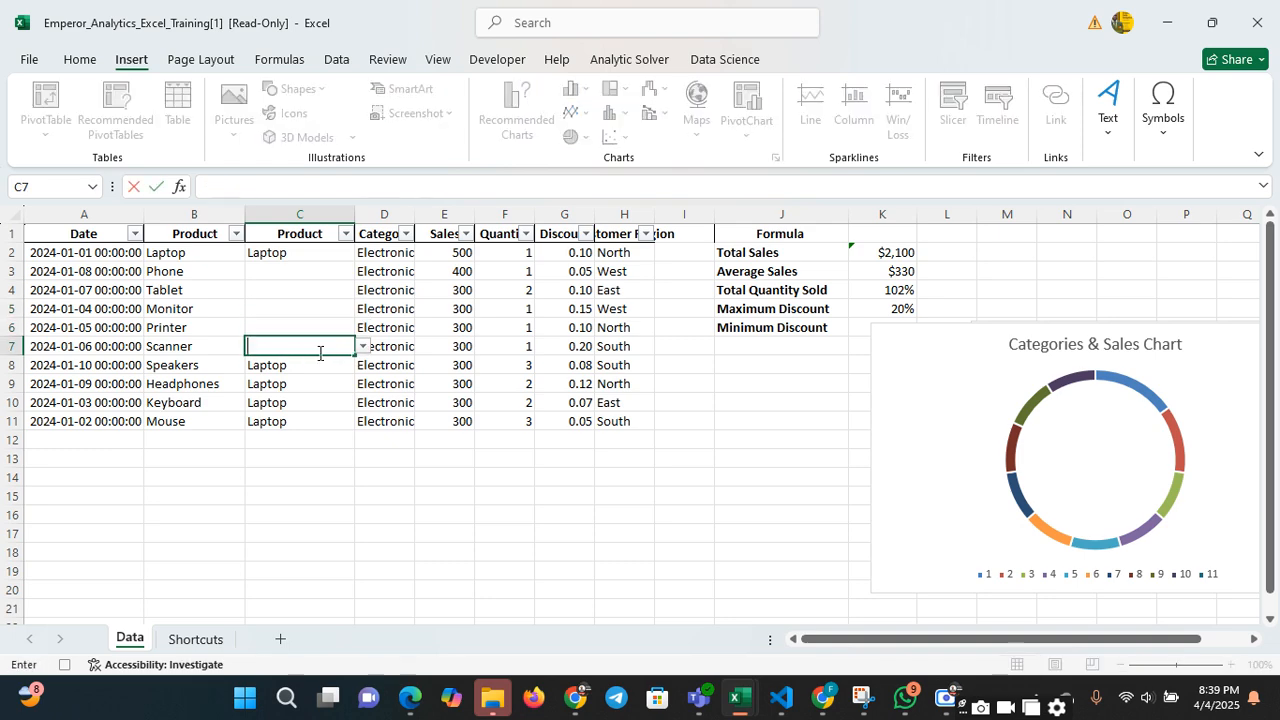
pyautogui.click(318, 367)
pyautogui.press('BackSpace')
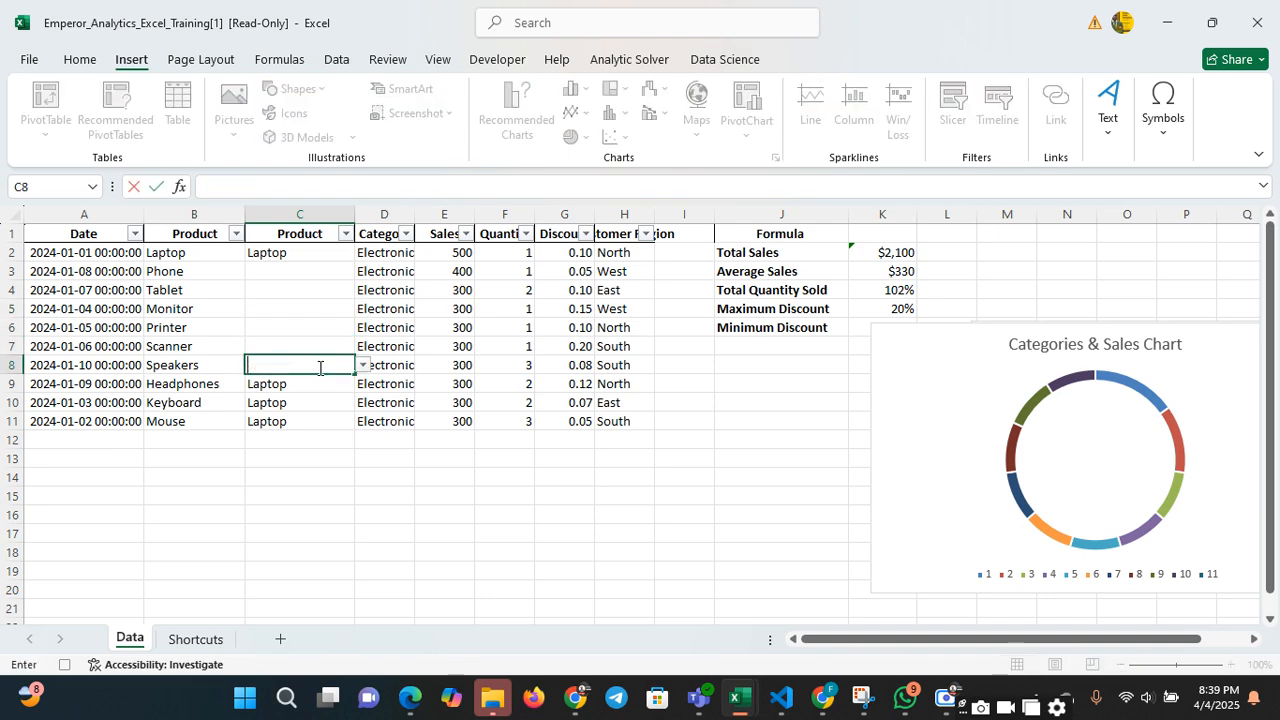
pyautogui.click(319, 384)
pyautogui.press('BackSpace')
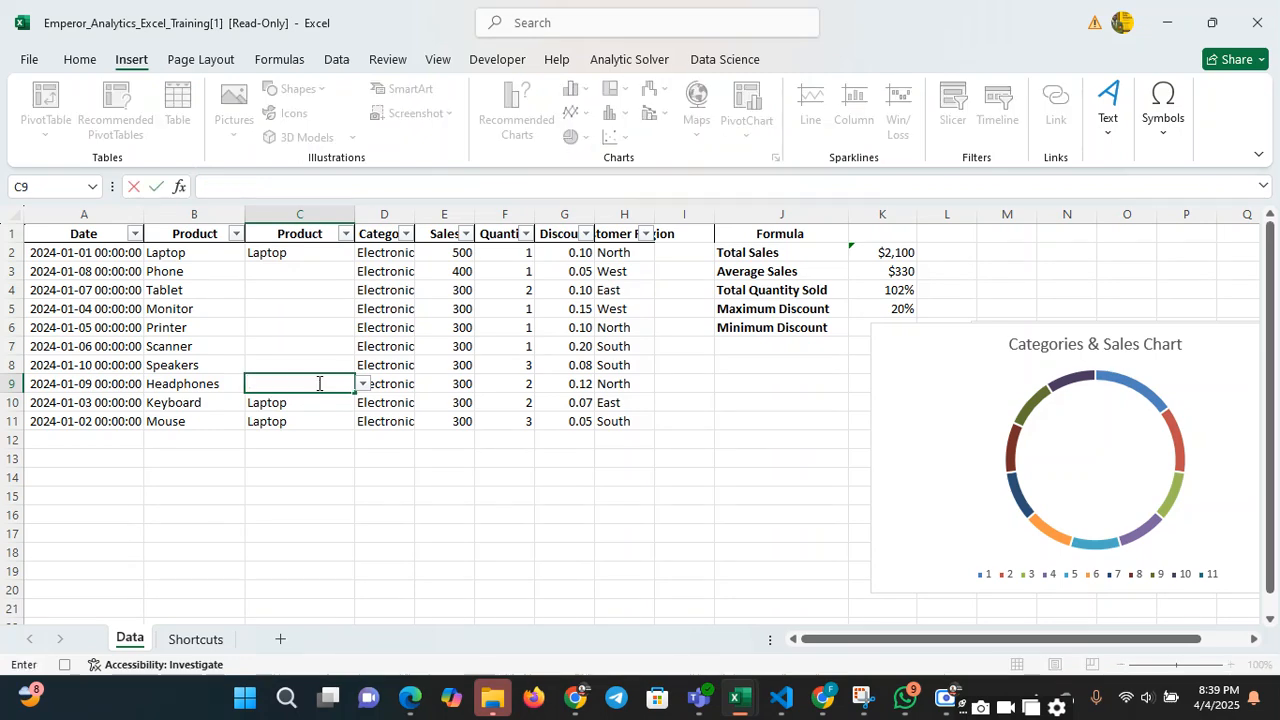
pyautogui.click(304, 403)
pyautogui.press('BackSpace')
pyautogui.click(303, 423)
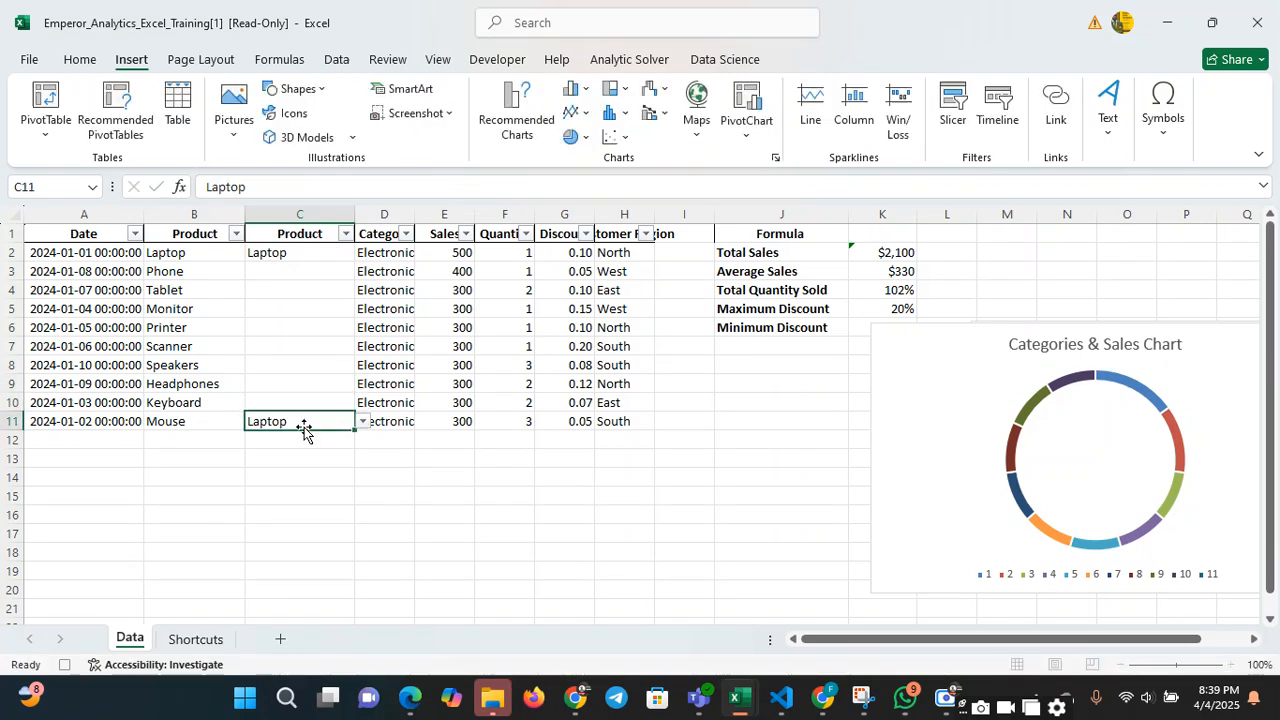
pyautogui.press('BackSpace')
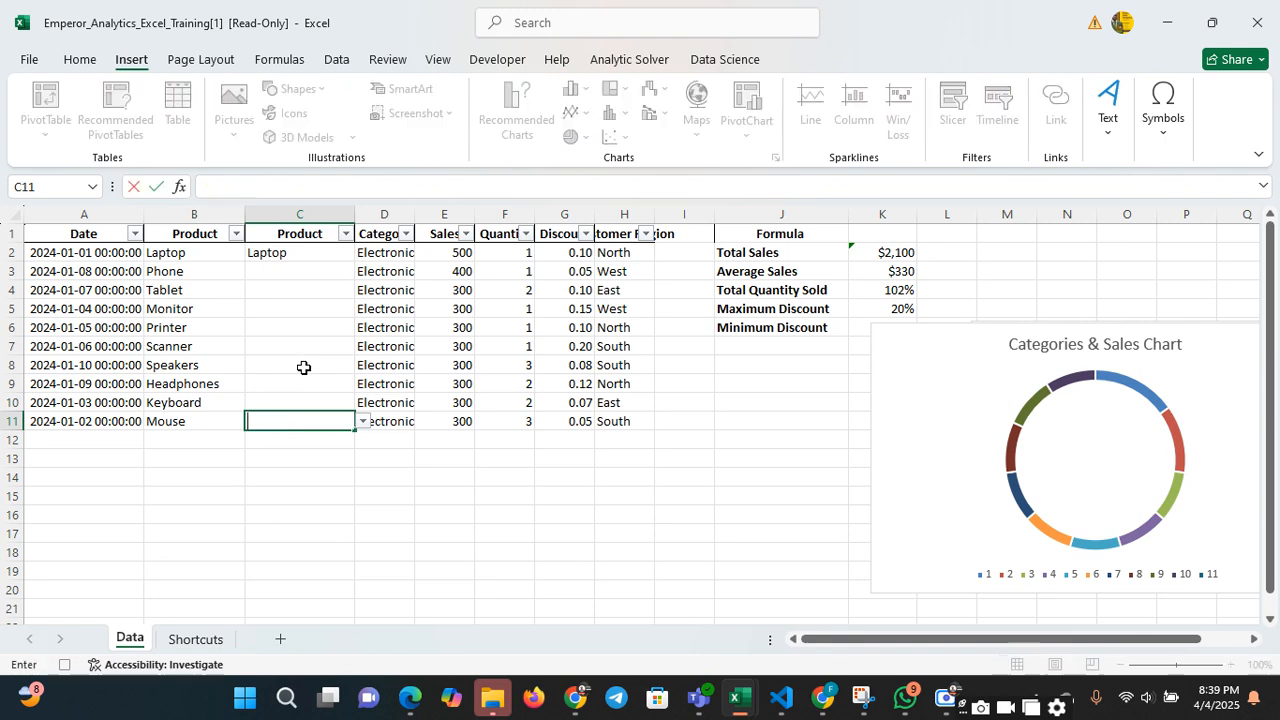
# Try to enter Lagos in C2 to test the Product column's data validation
pyautogui.click(305, 255)
pyautogui.write('La')
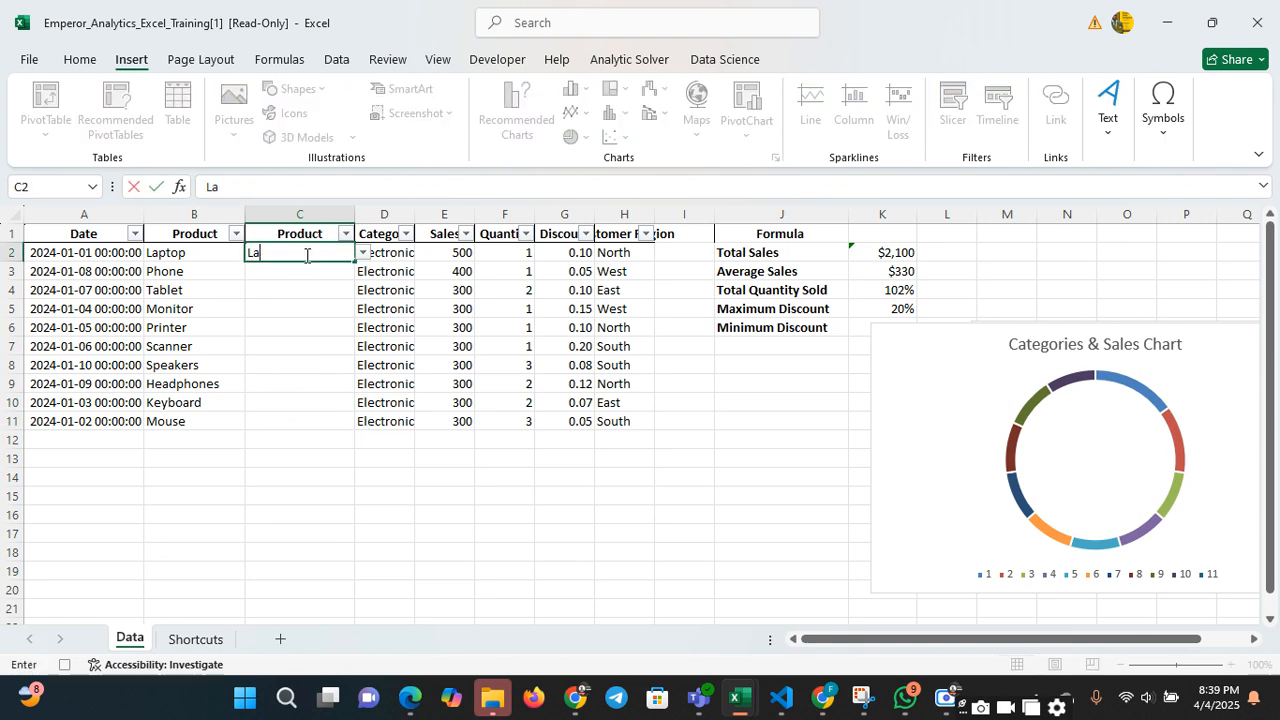
pyautogui.press('Return')
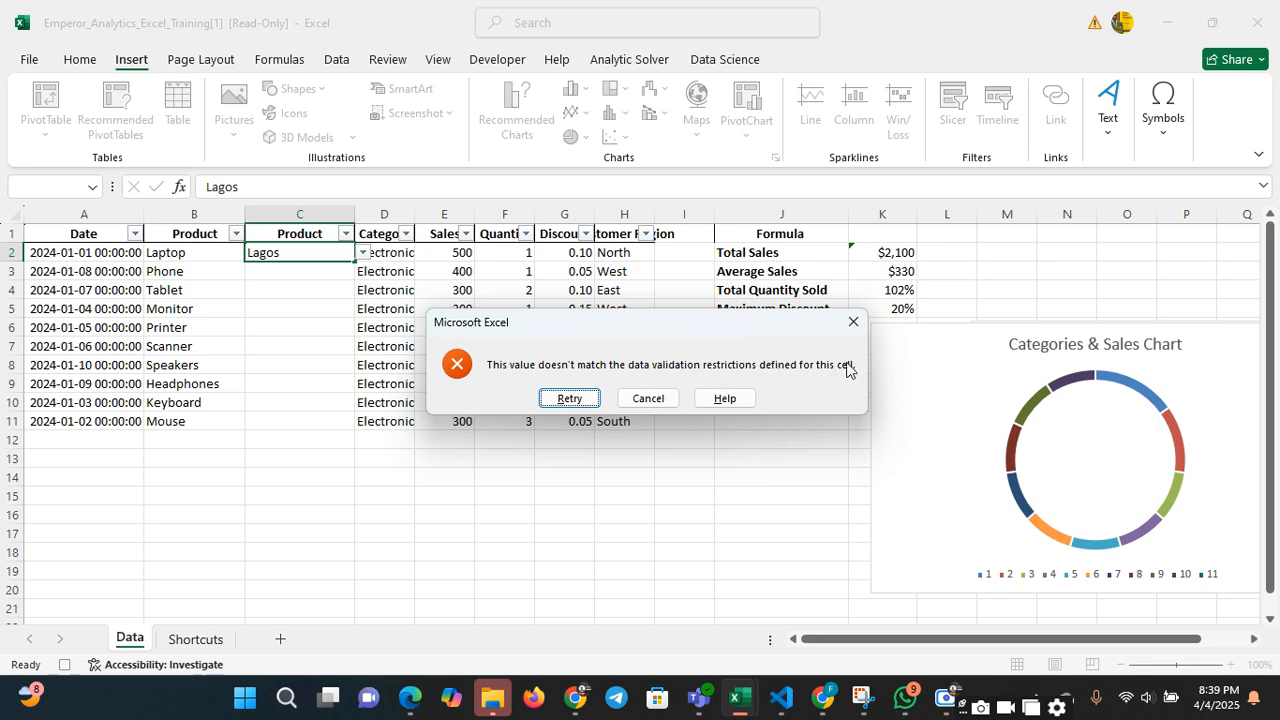
pyautogui.click(855, 327)
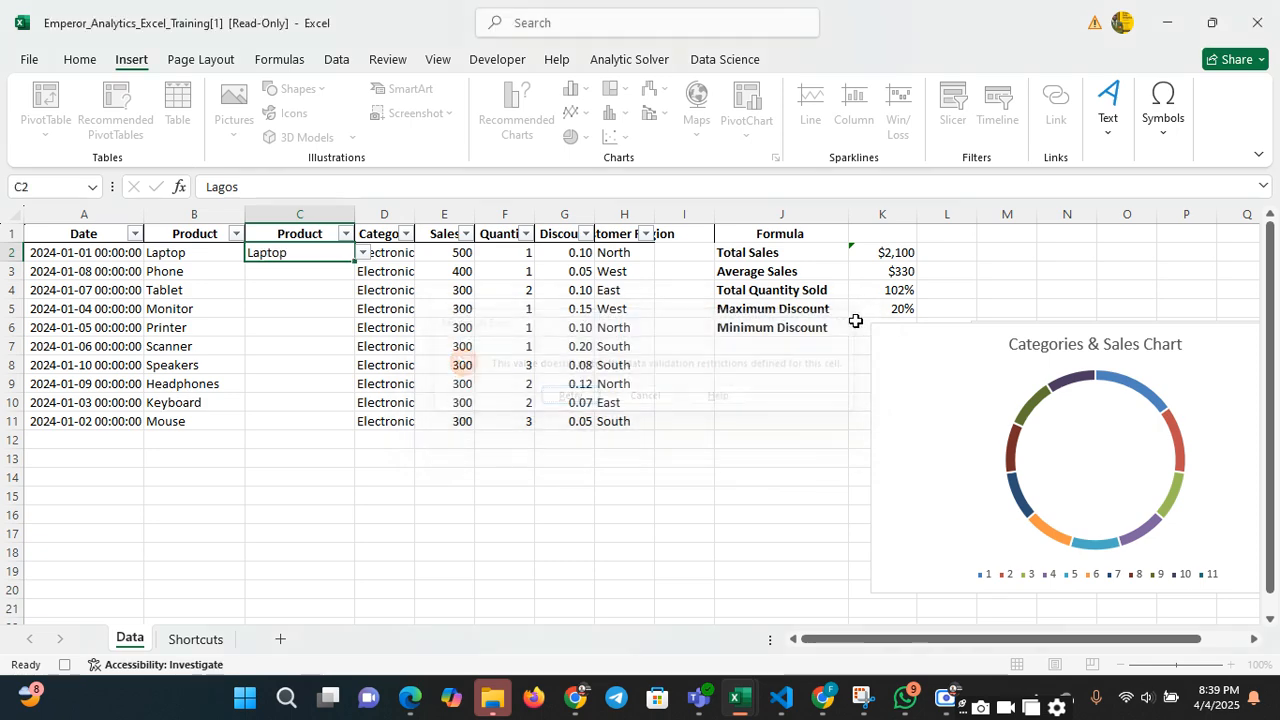
pyautogui.click(300, 282)
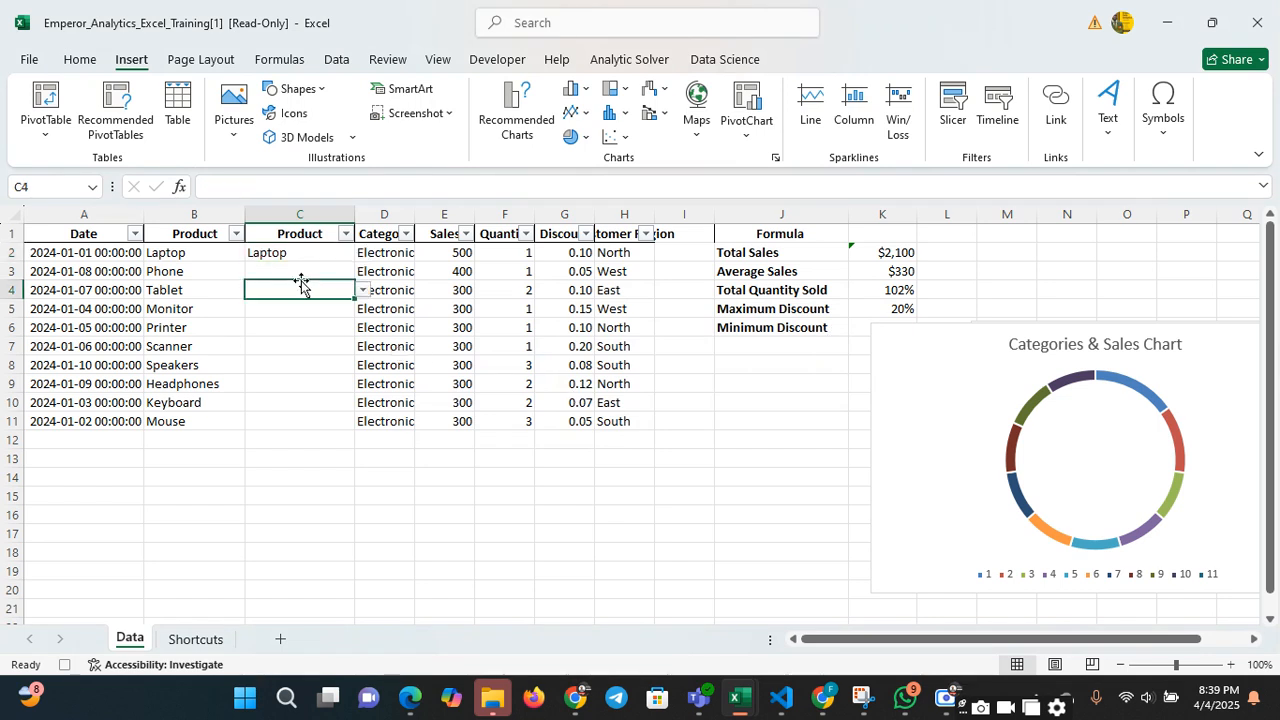
pyautogui.click(296, 255)
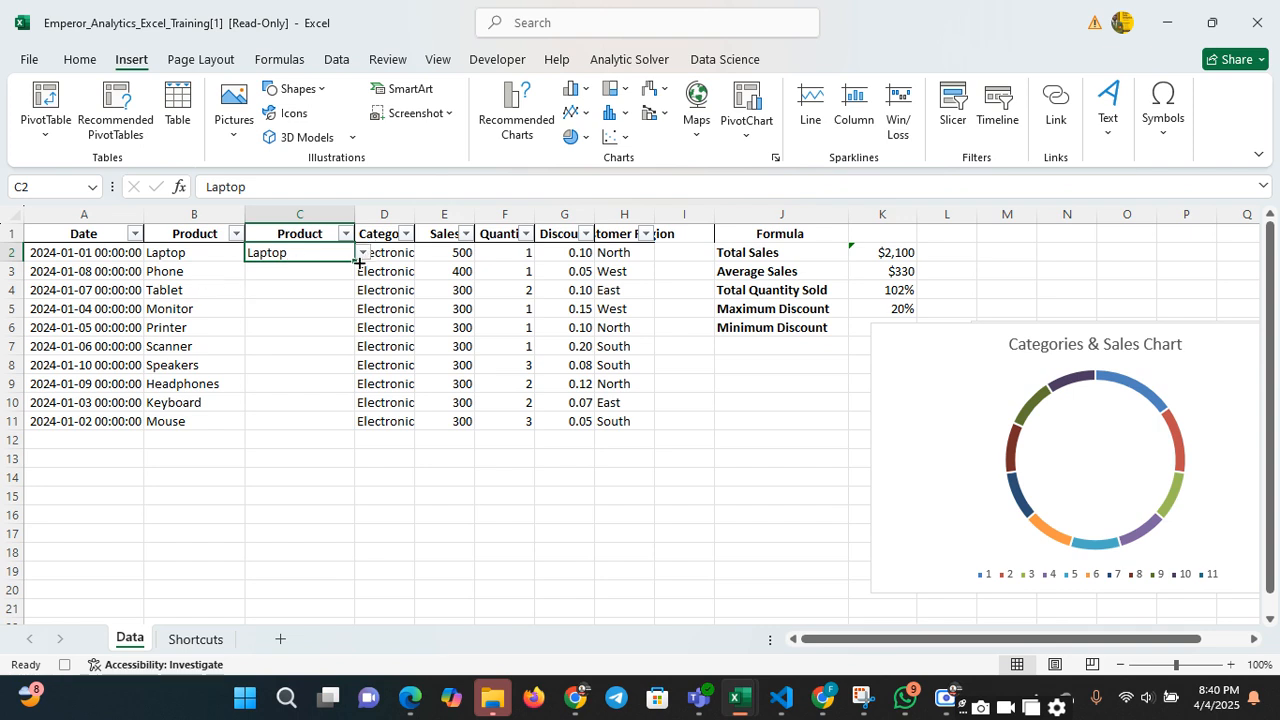
pyautogui.click(310, 273)
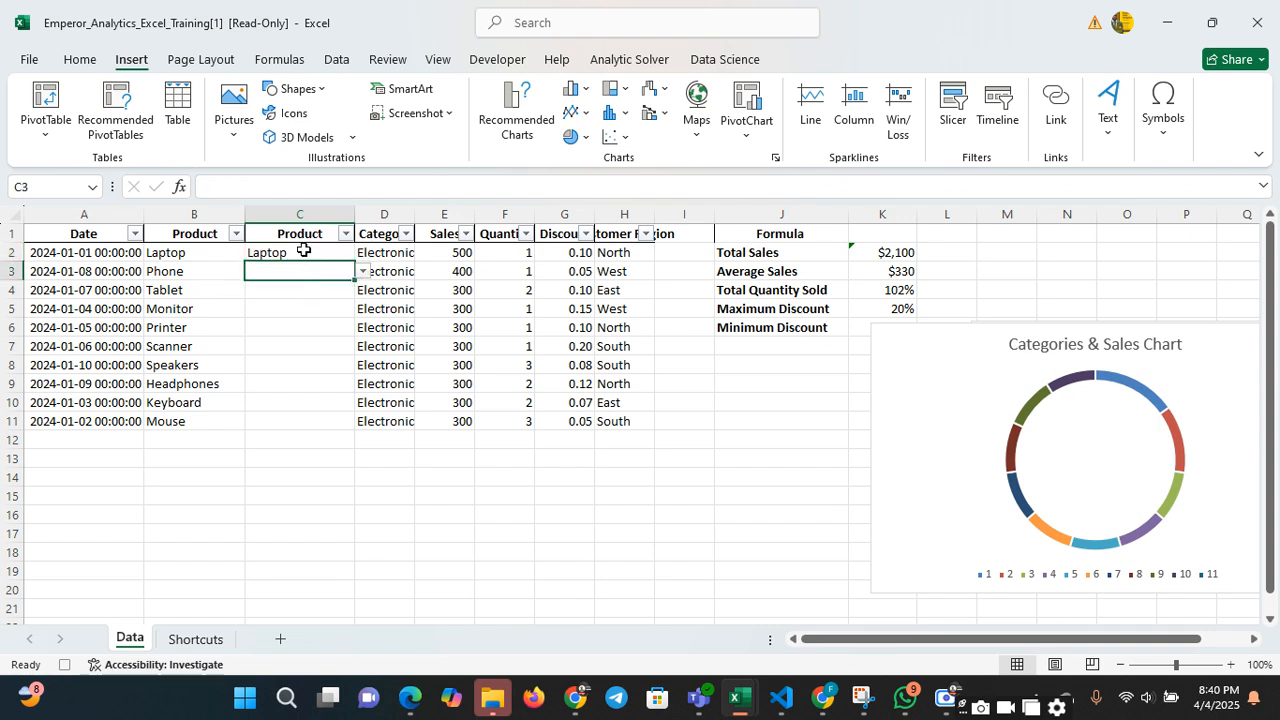
# Review the validation types that can be allowed for the Phone cell B3, leaving its rule as is
pyautogui.click(193, 268)
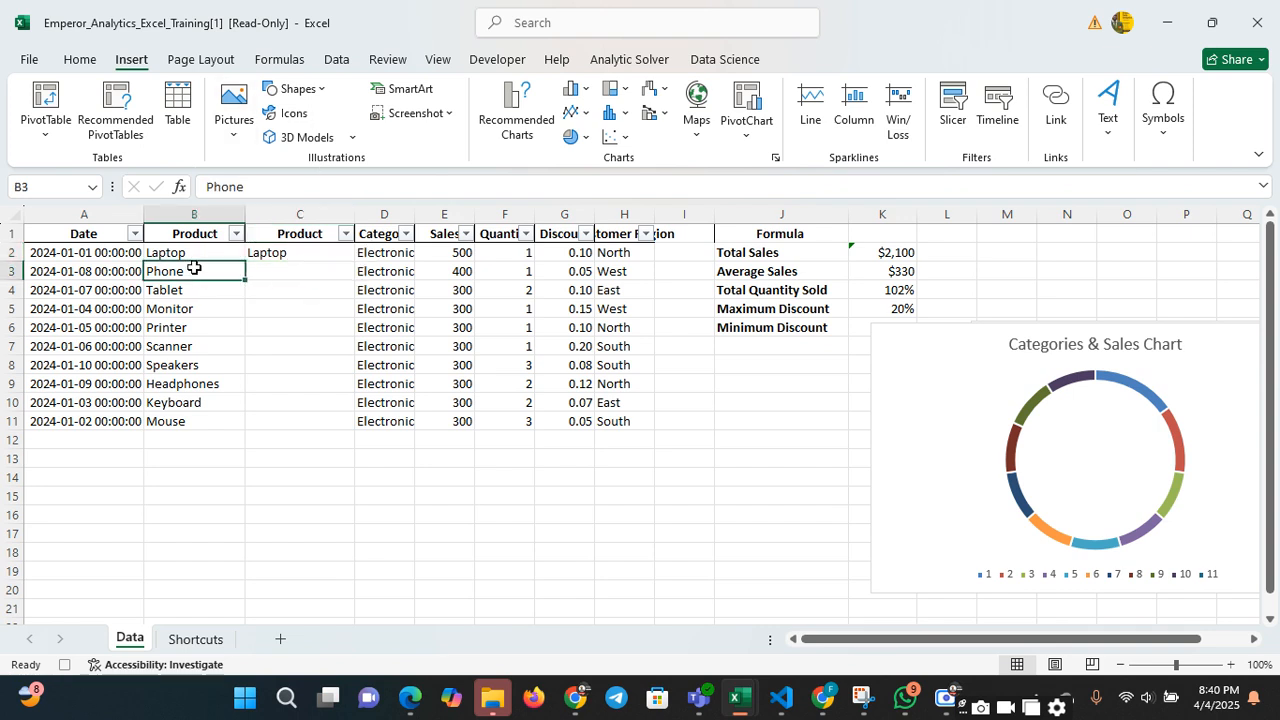
pyautogui.click(337, 60)
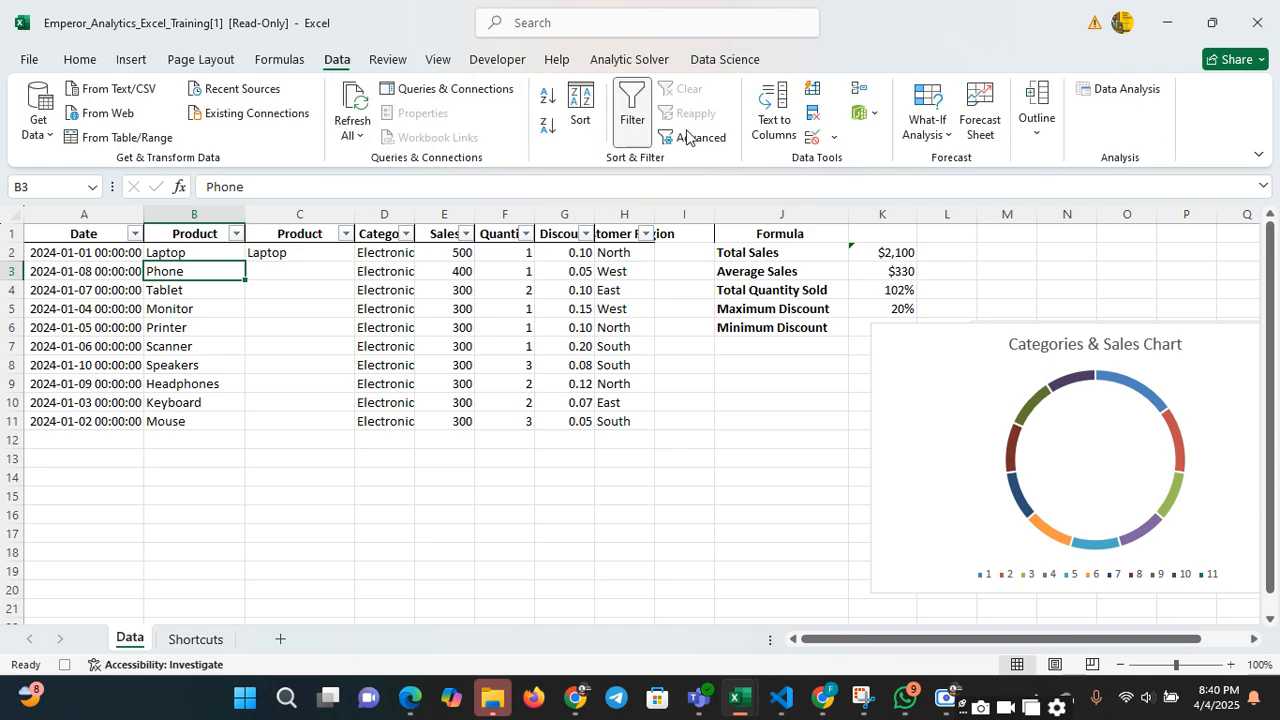
pyautogui.click(834, 137)
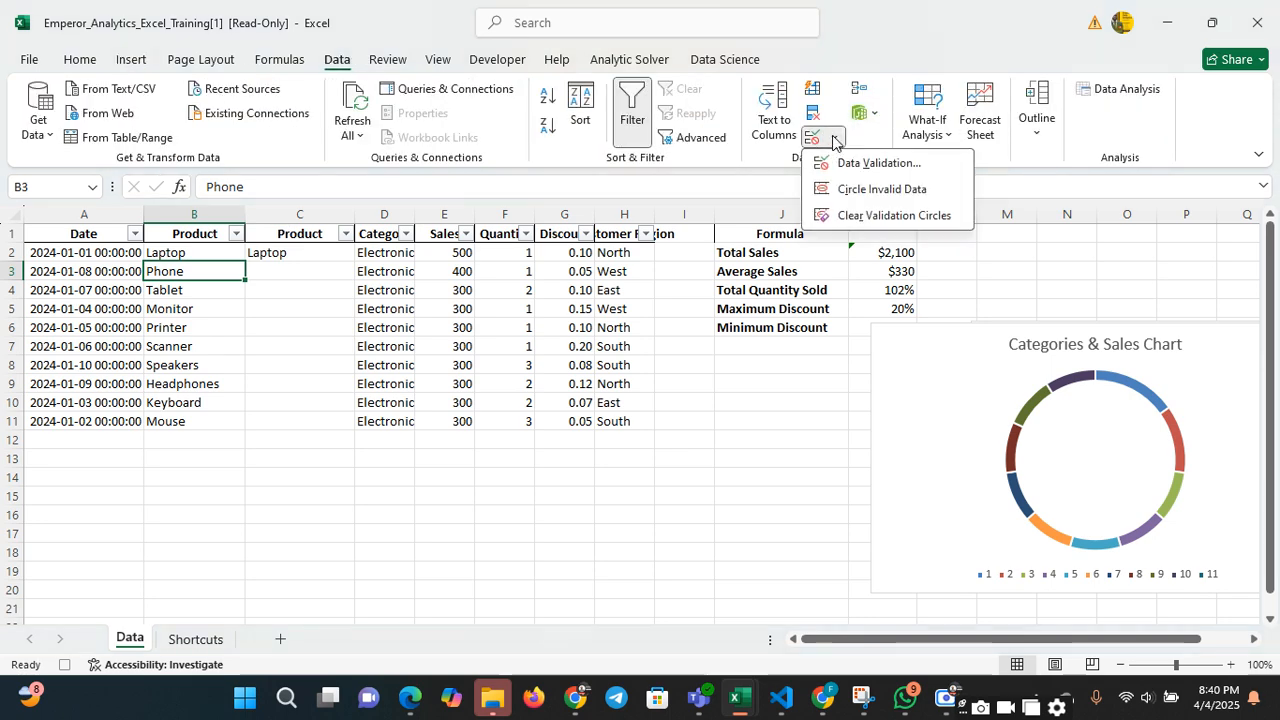
pyautogui.click(866, 166)
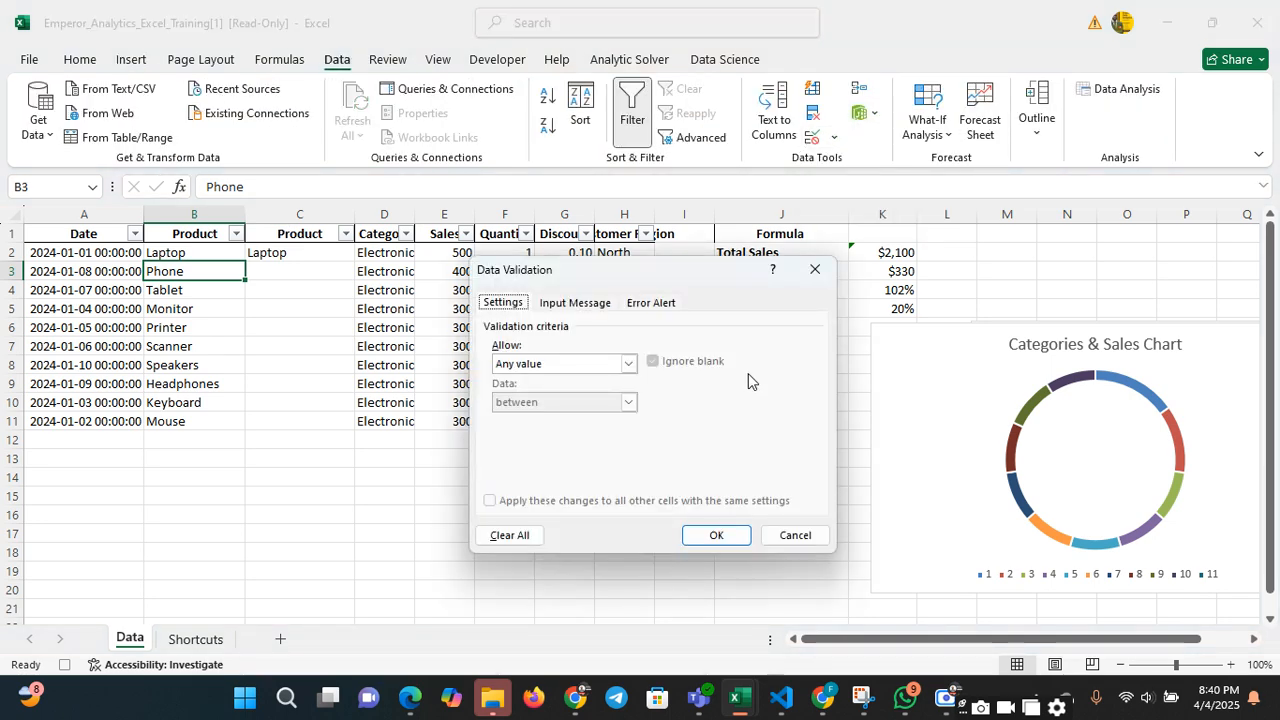
pyautogui.click(628, 364)
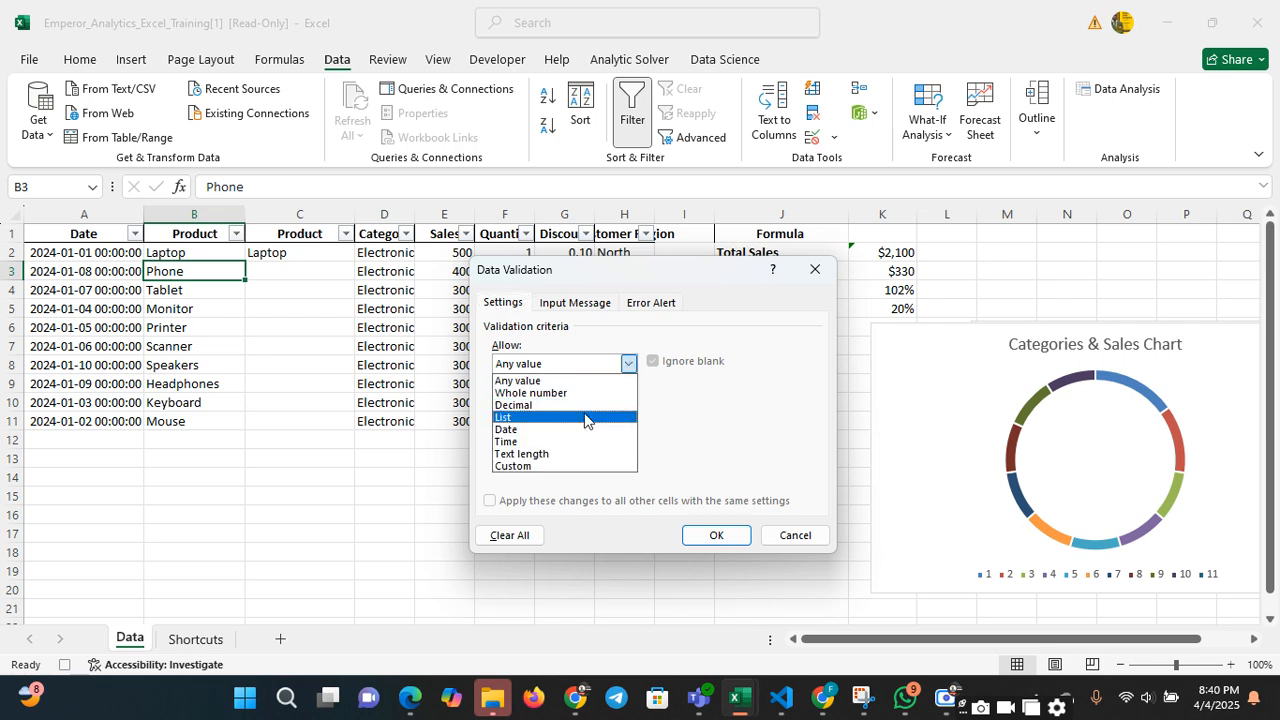
pyautogui.click(822, 268)
pyautogui.click(822, 268)
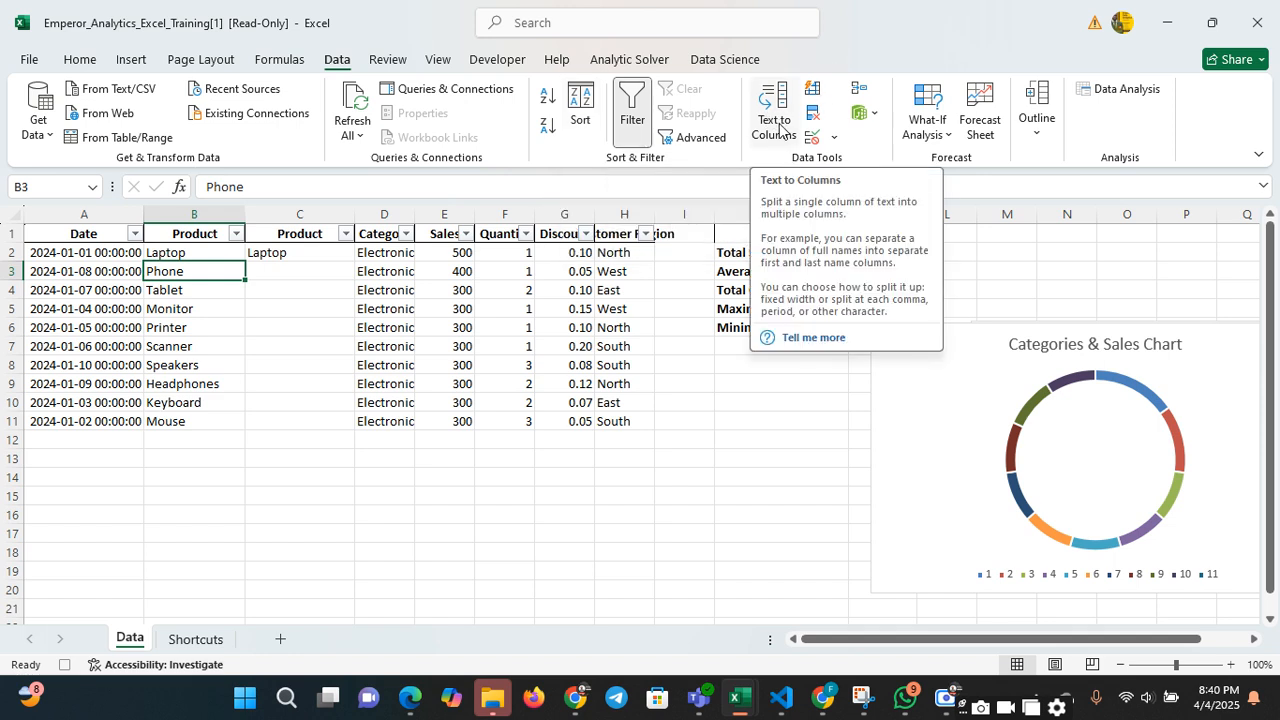
pyautogui.click(835, 144)
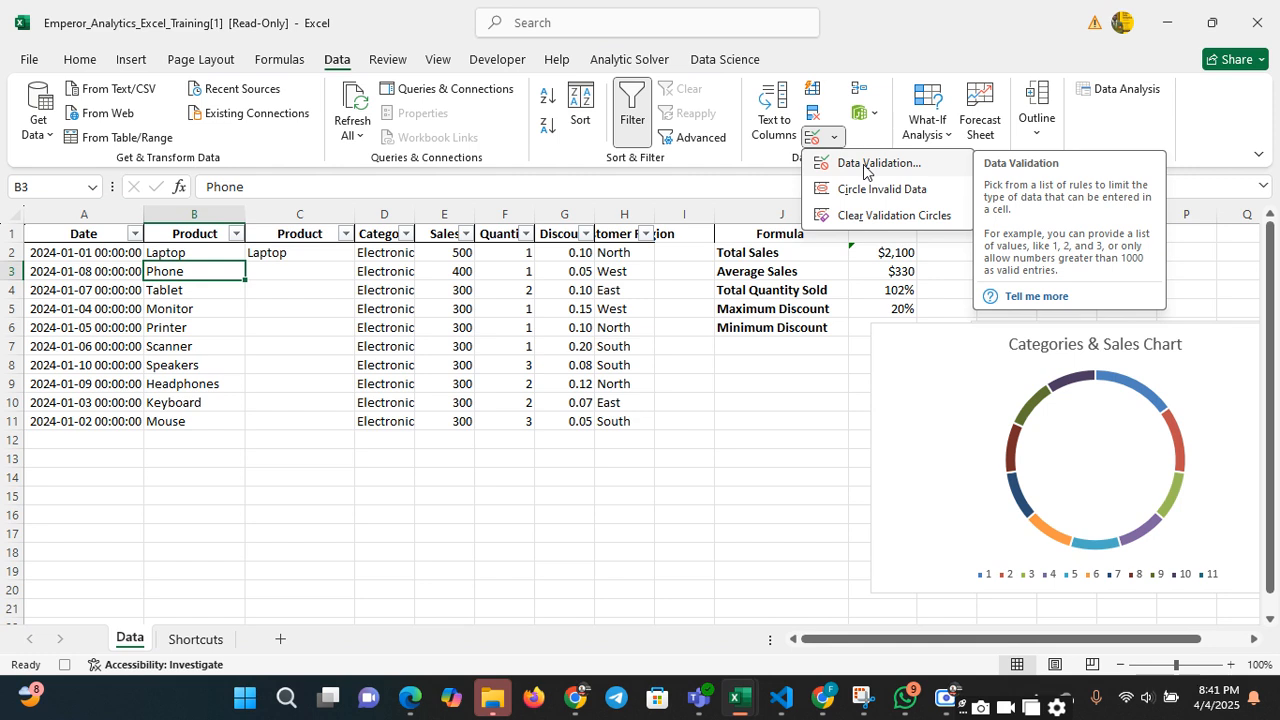
pyautogui.click(762, 168)
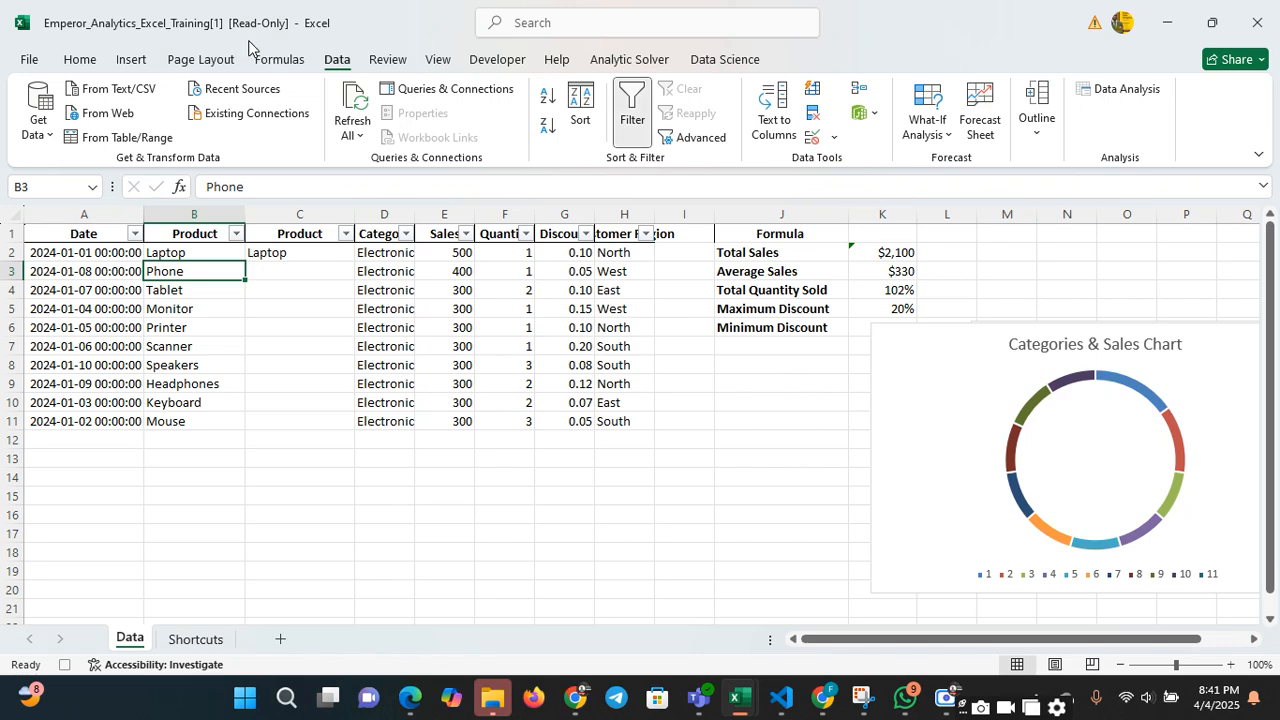
pyautogui.click(79, 59)
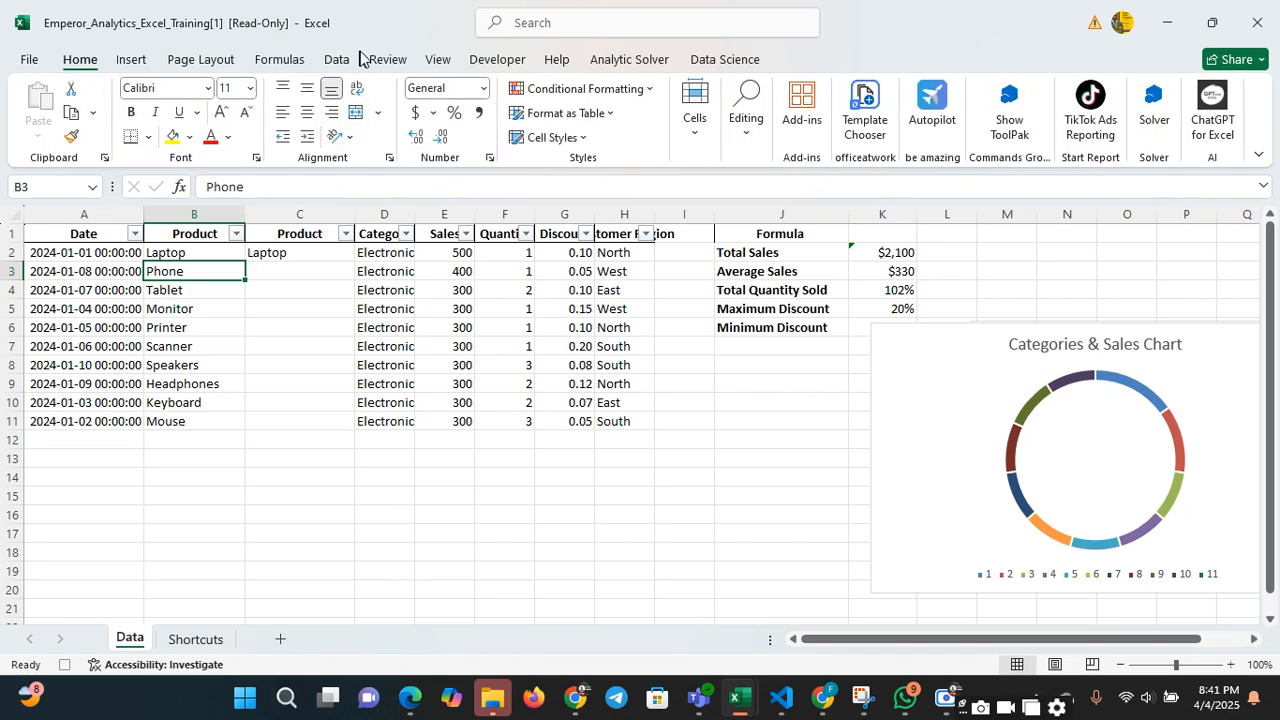
pyautogui.click(340, 60)
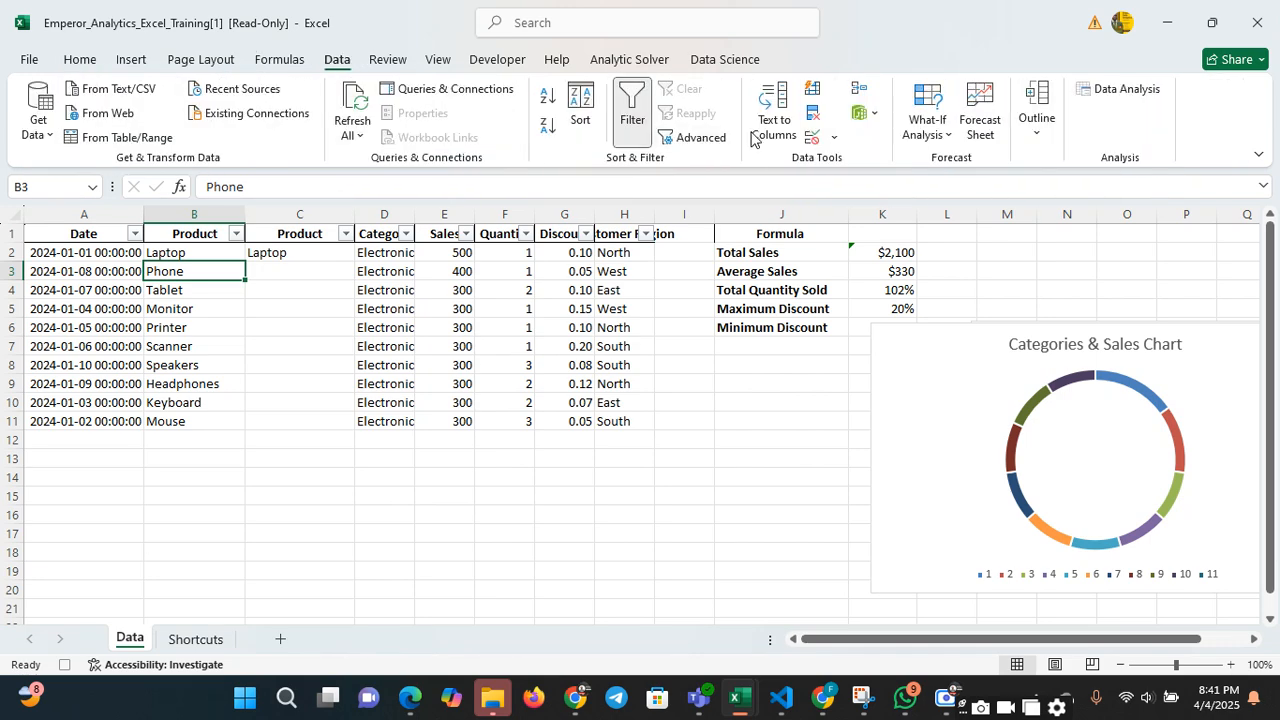
pyautogui.click(836, 138)
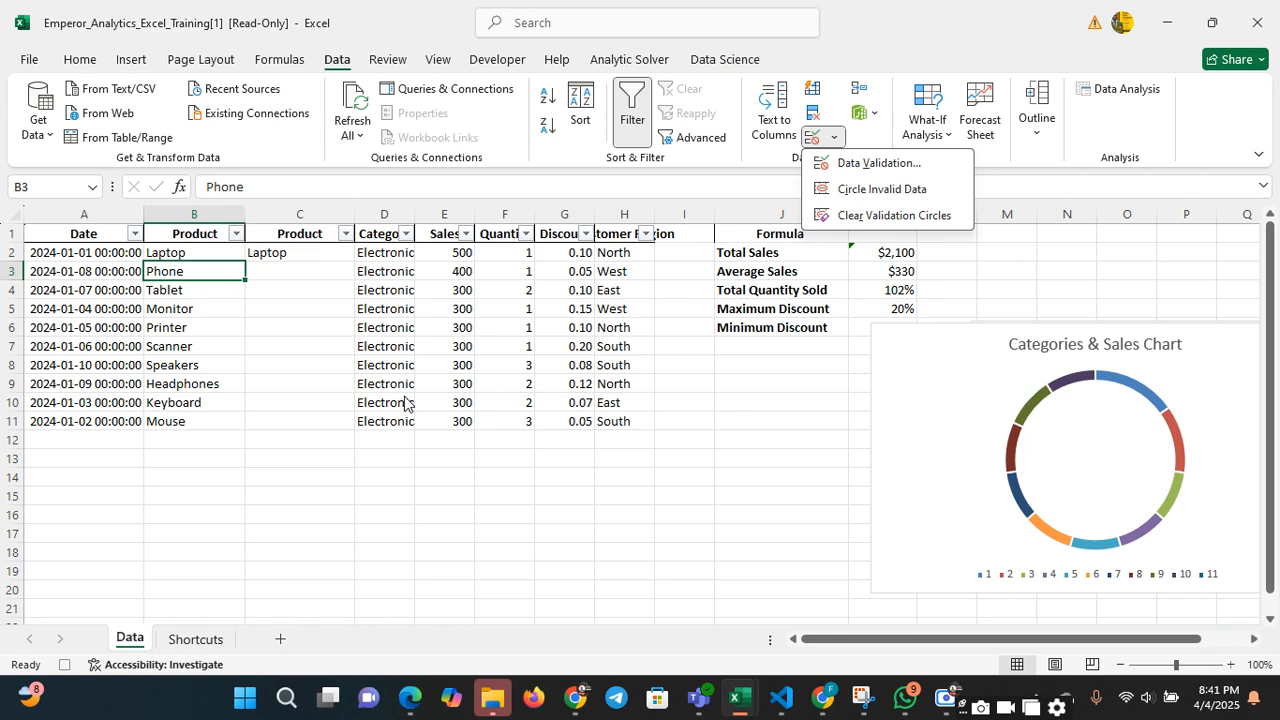
pyautogui.click(705, 338)
pyautogui.click(296, 320)
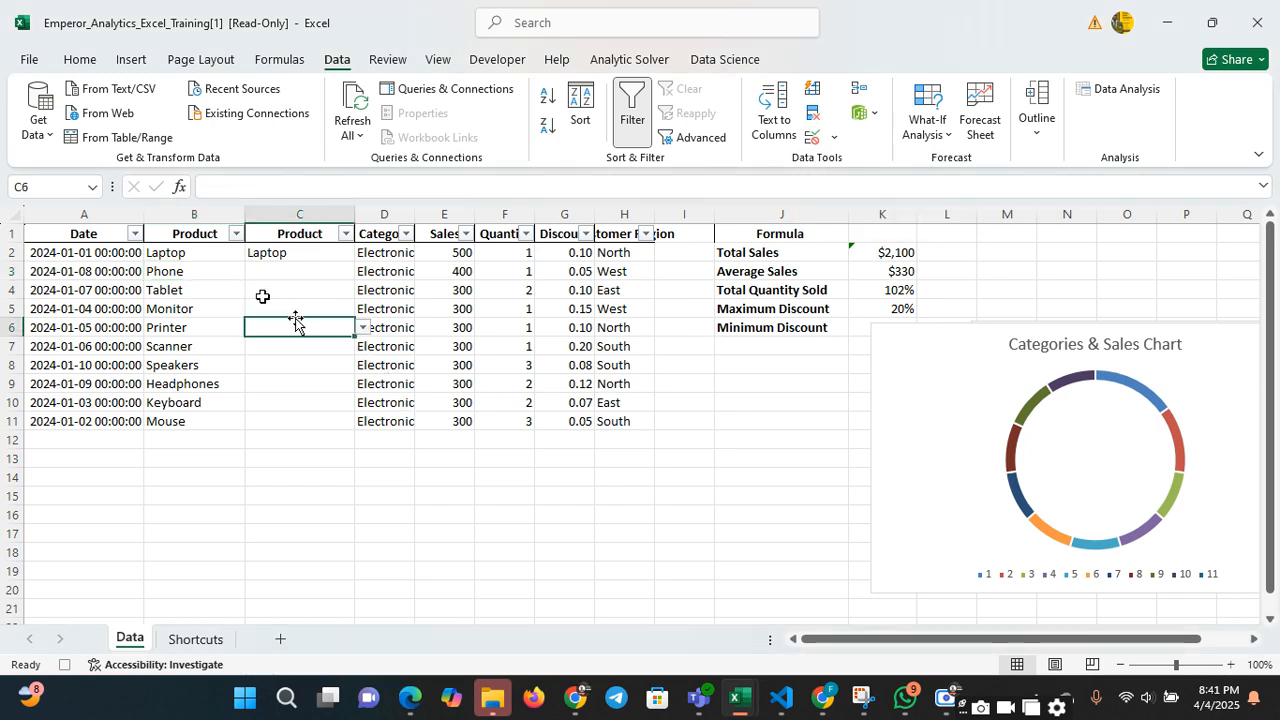
pyautogui.click(262, 296)
pyautogui.click(393, 286)
pyautogui.click(554, 306)
pyautogui.click(418, 308)
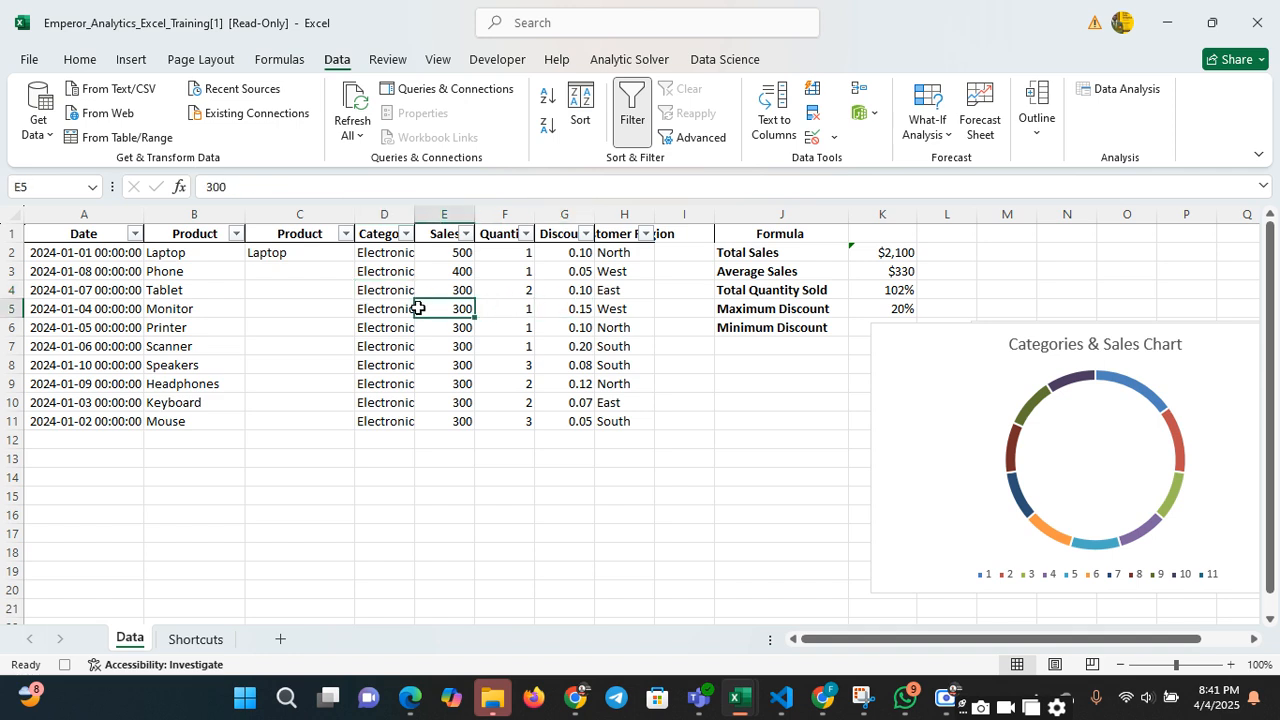
# Open the data validation rule of C3 and change the allowed type to Decimal
pyautogui.click(314, 268)
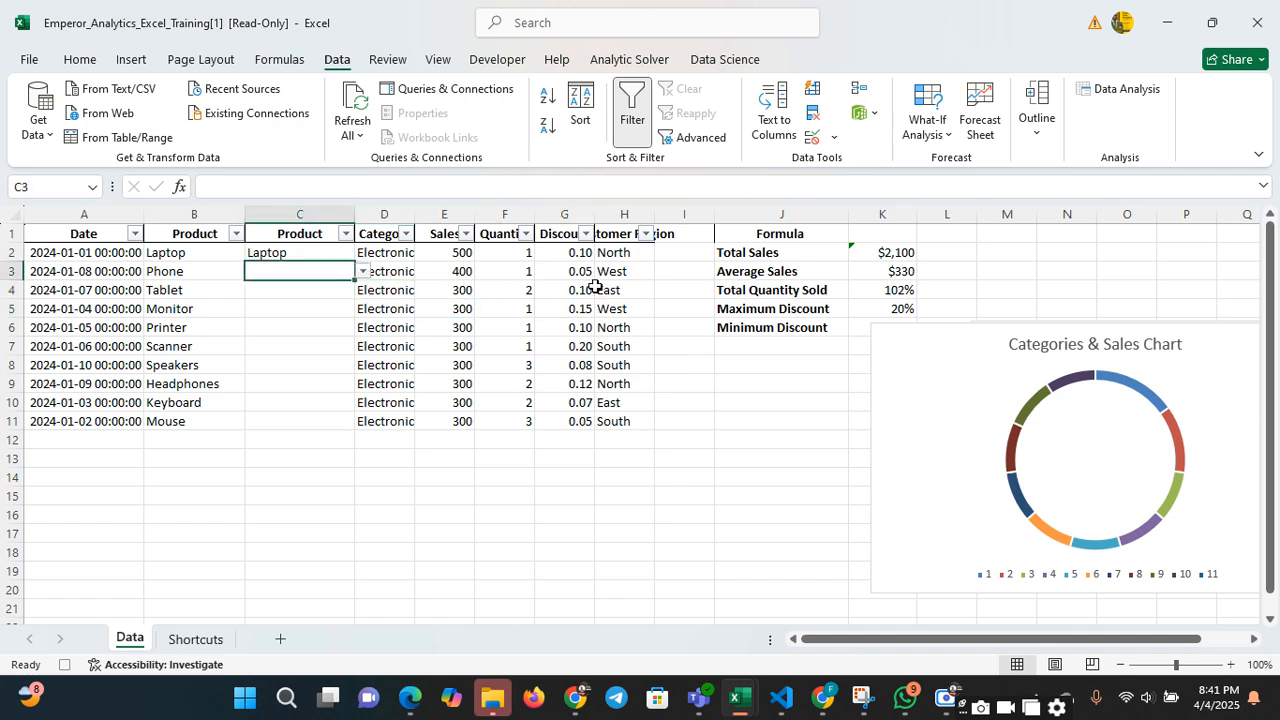
pyautogui.click(834, 138)
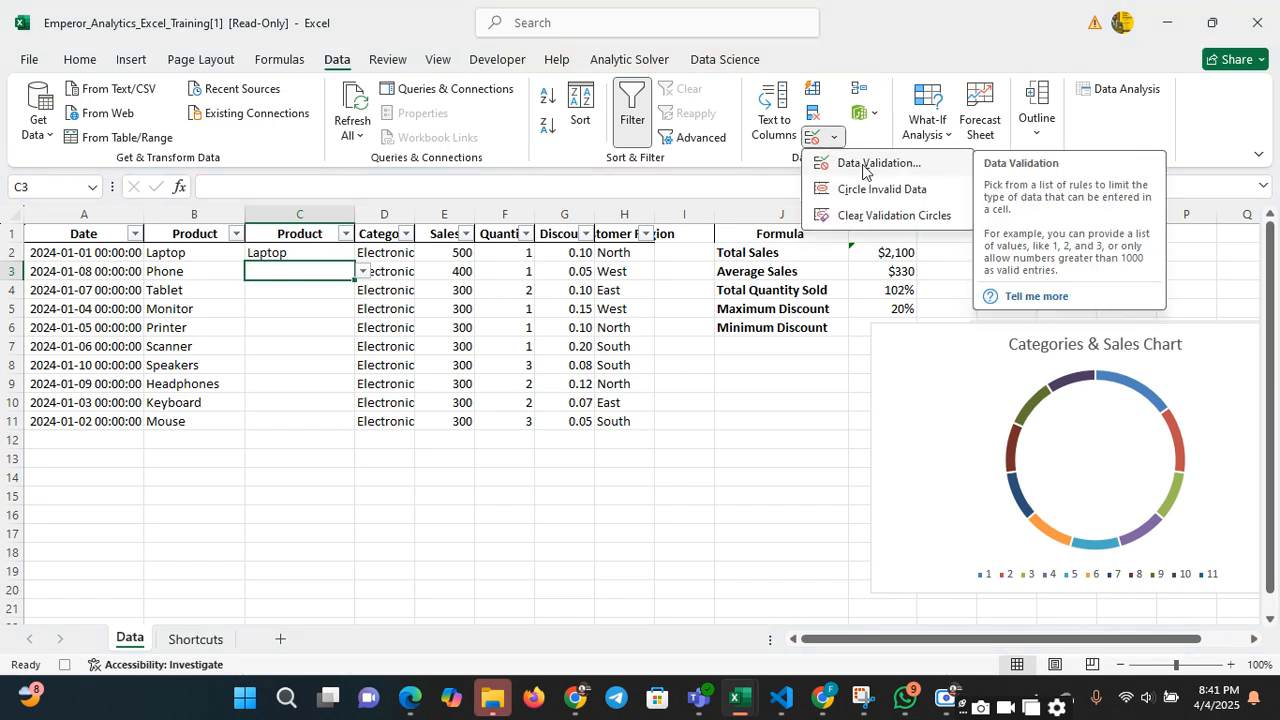
pyautogui.click(866, 165)
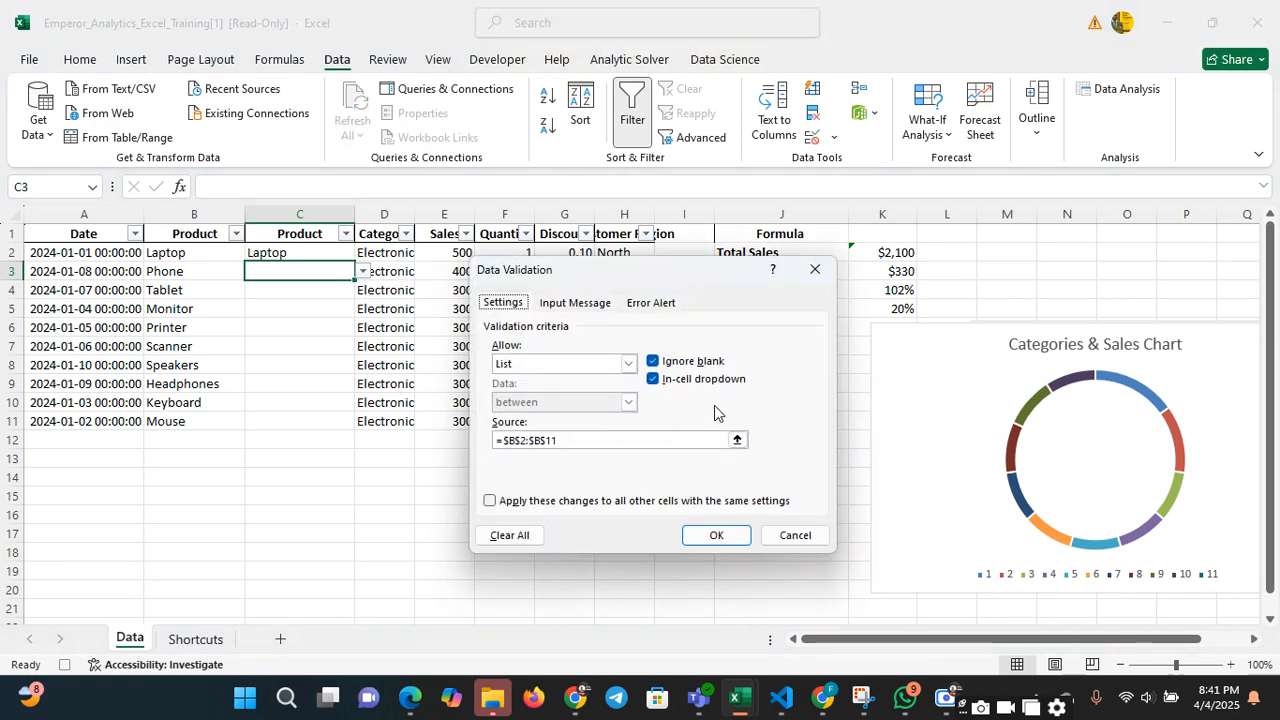
pyautogui.click(695, 368)
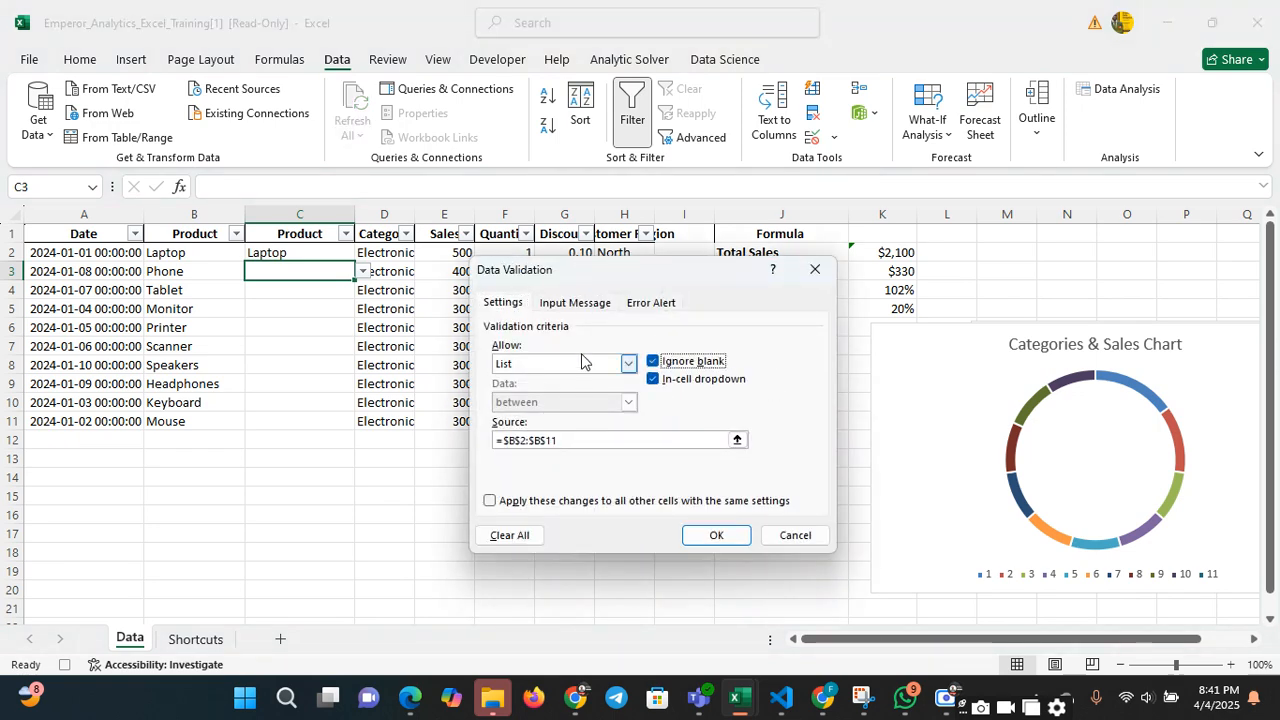
pyautogui.moveTo(621, 286); pyautogui.dragTo(234, 368)
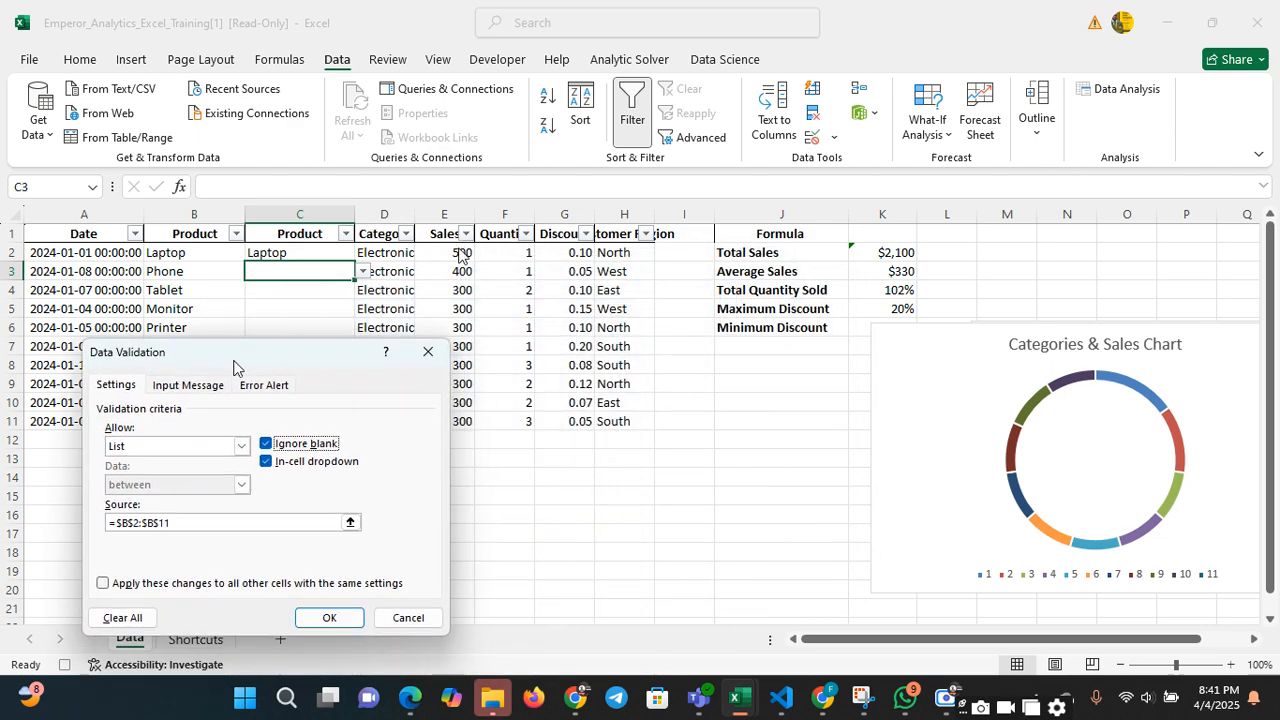
pyautogui.click(241, 446)
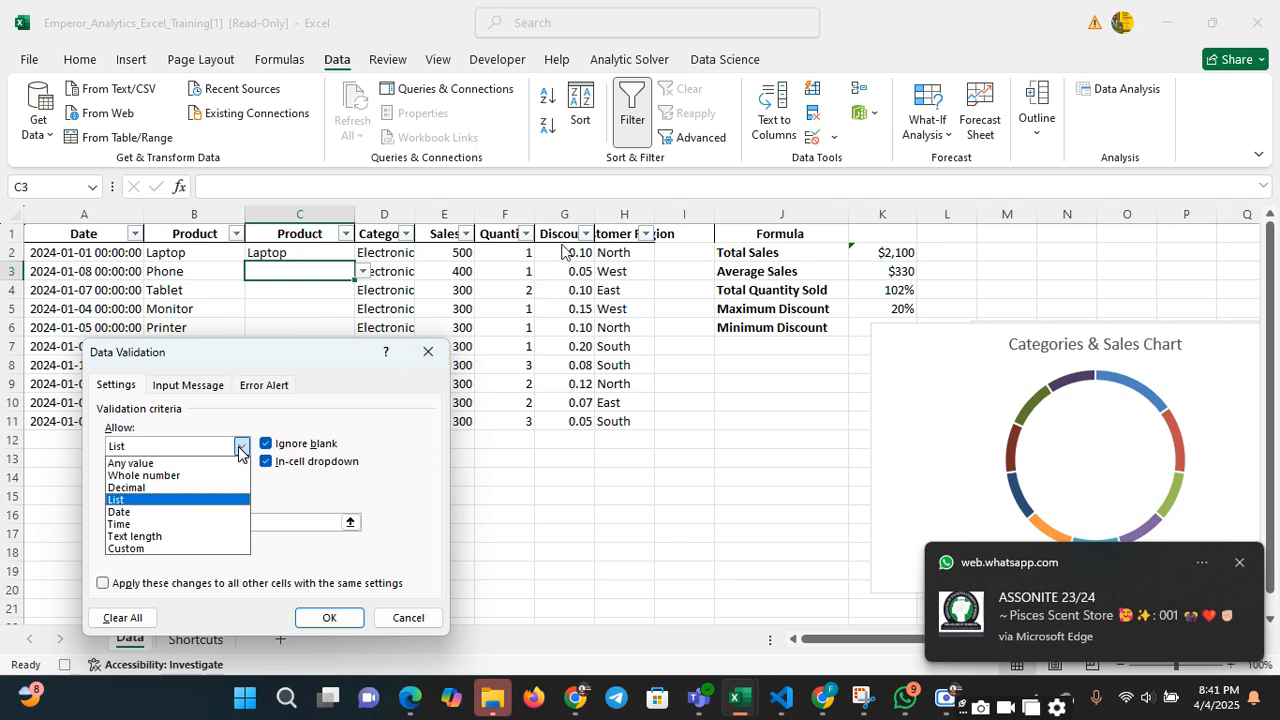
pyautogui.click(194, 488)
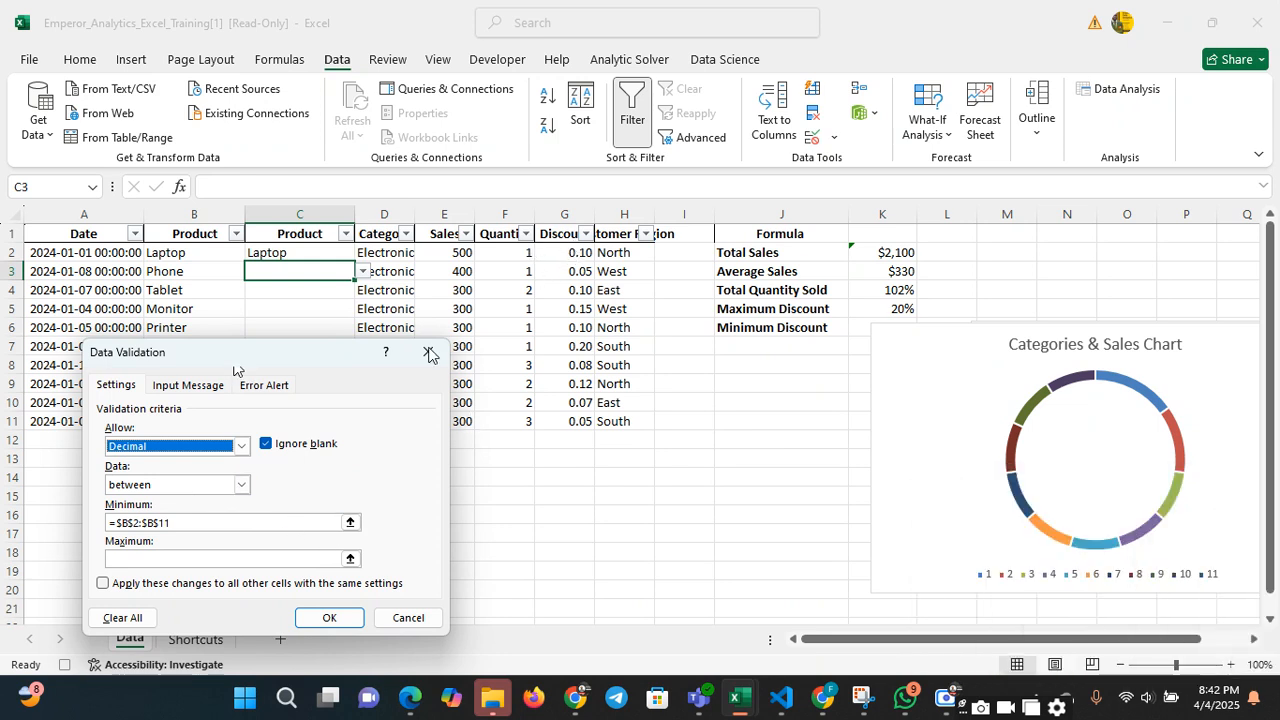
# Set the decimal validation rule's minimum to 0 and its maximum to 1
pyautogui.click(168, 524)
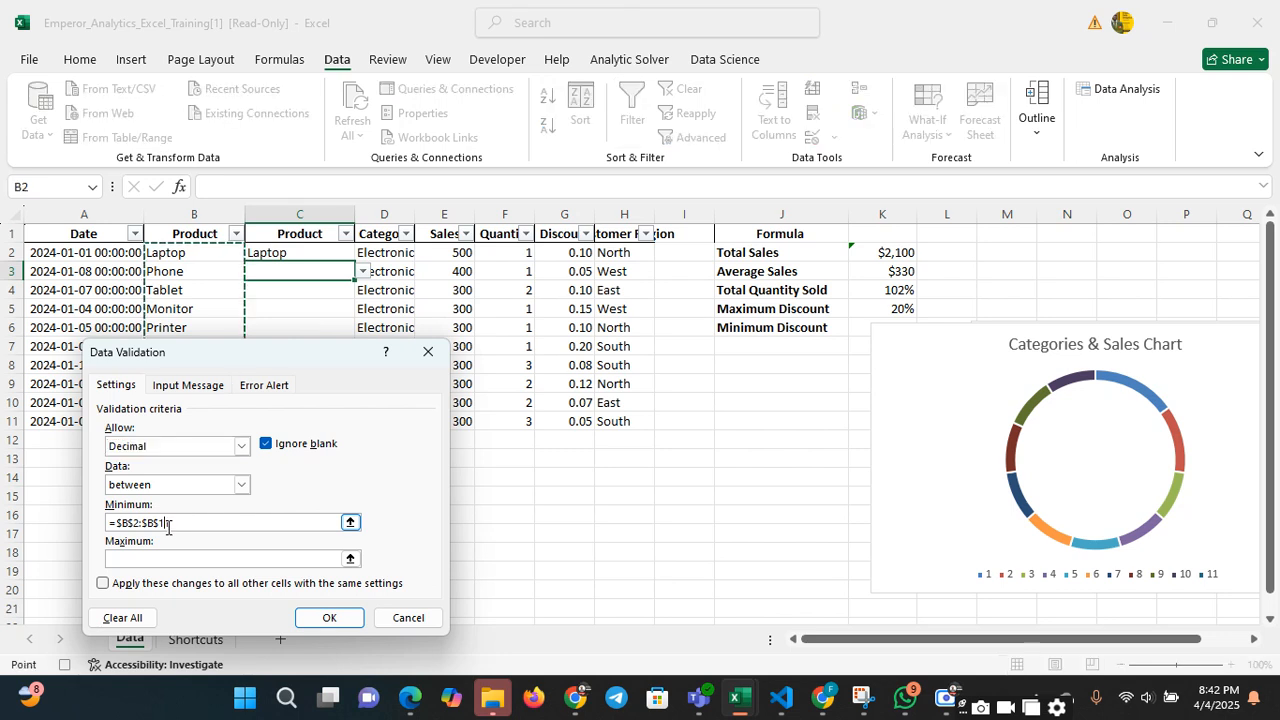
pyautogui.moveTo(168, 524); pyautogui.dragTo(85, 530)
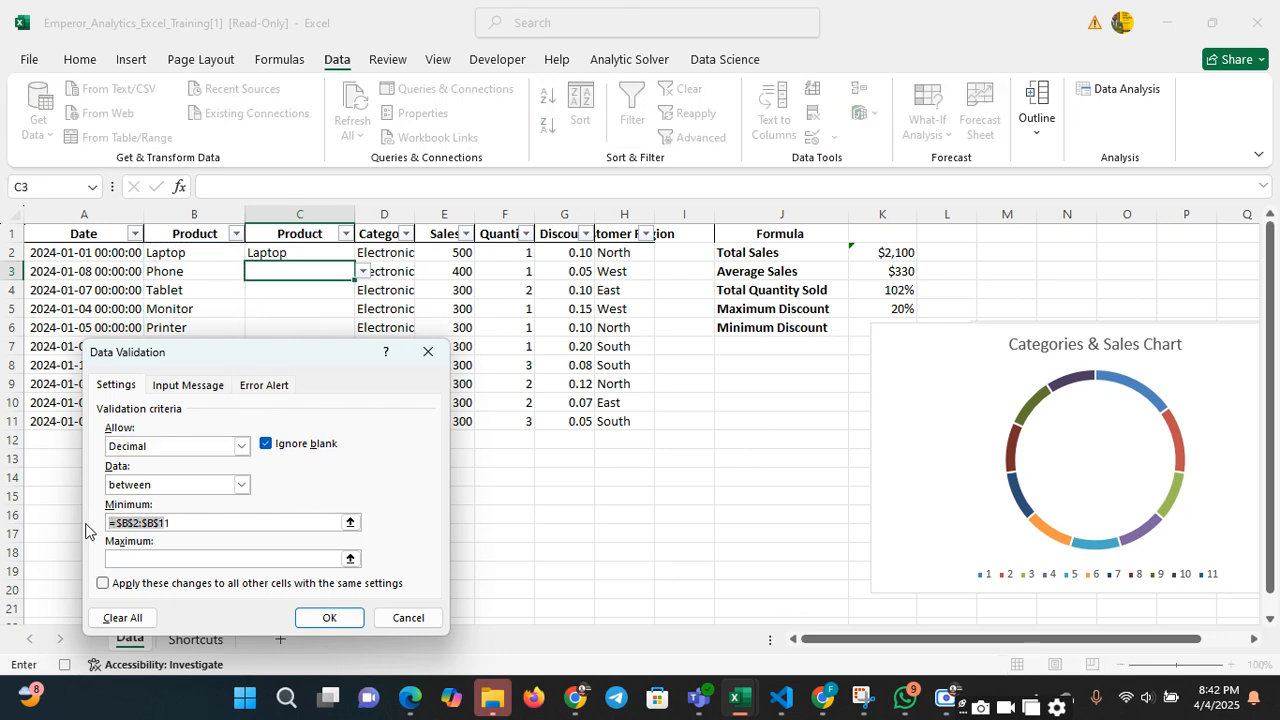
pyautogui.click(216, 522)
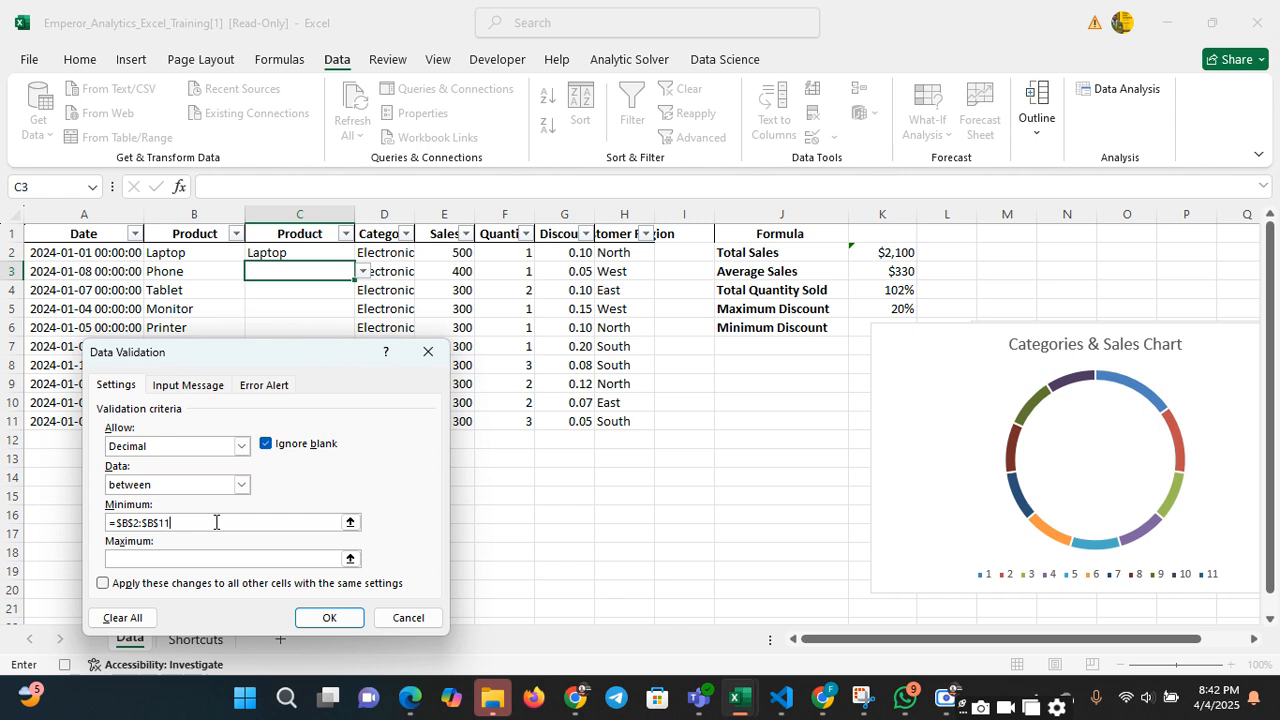
pyautogui.press('BackSpace')
pyautogui.press('BackSpace')
pyautogui.press('BackSpace')
pyautogui.press('BackSpace')
pyautogui.press('BackSpace')
pyautogui.press('BackSpace')
pyautogui.press('BackSpace')
pyautogui.press('BackSpace')
pyautogui.press('BackSpace')
pyautogui.press('BackSpace')
pyautogui.press('BackSpace')
pyautogui.write('0')
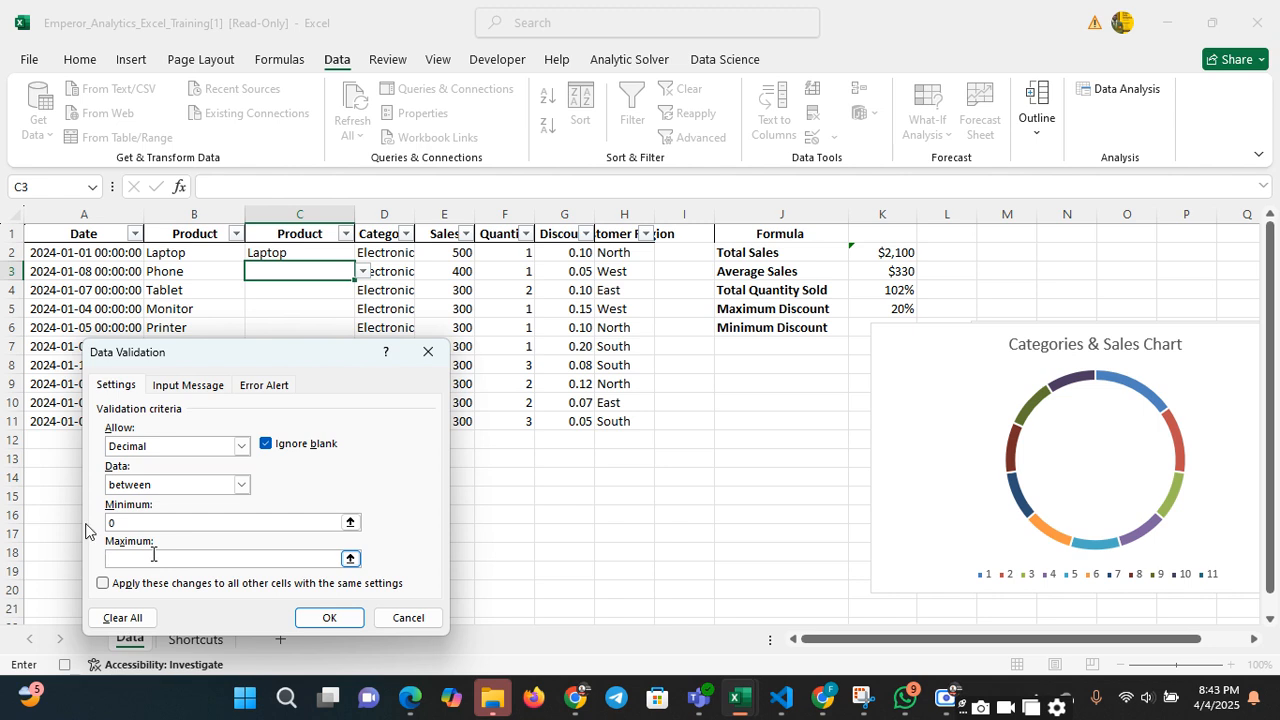
pyautogui.click(153, 554)
pyautogui.write('1')
# Try the equal to condition in the decimal rule, and return the condition to between
pyautogui.click(241, 485)
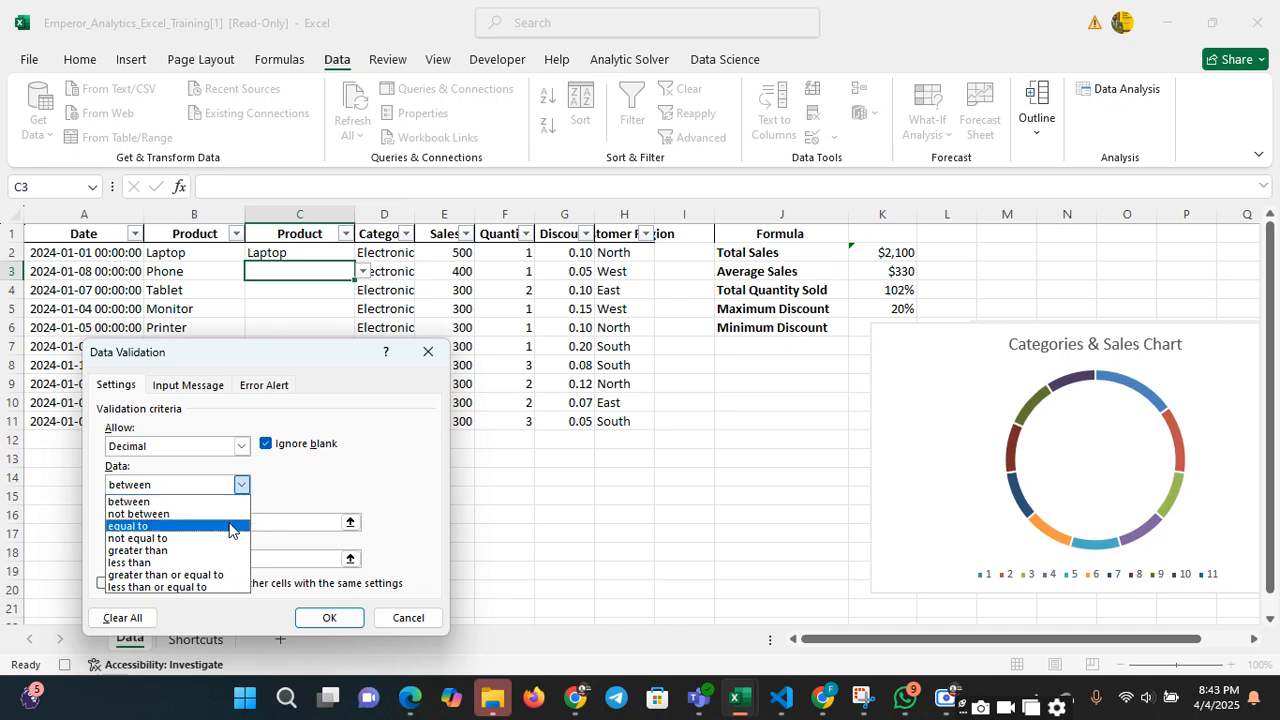
pyautogui.click(229, 526)
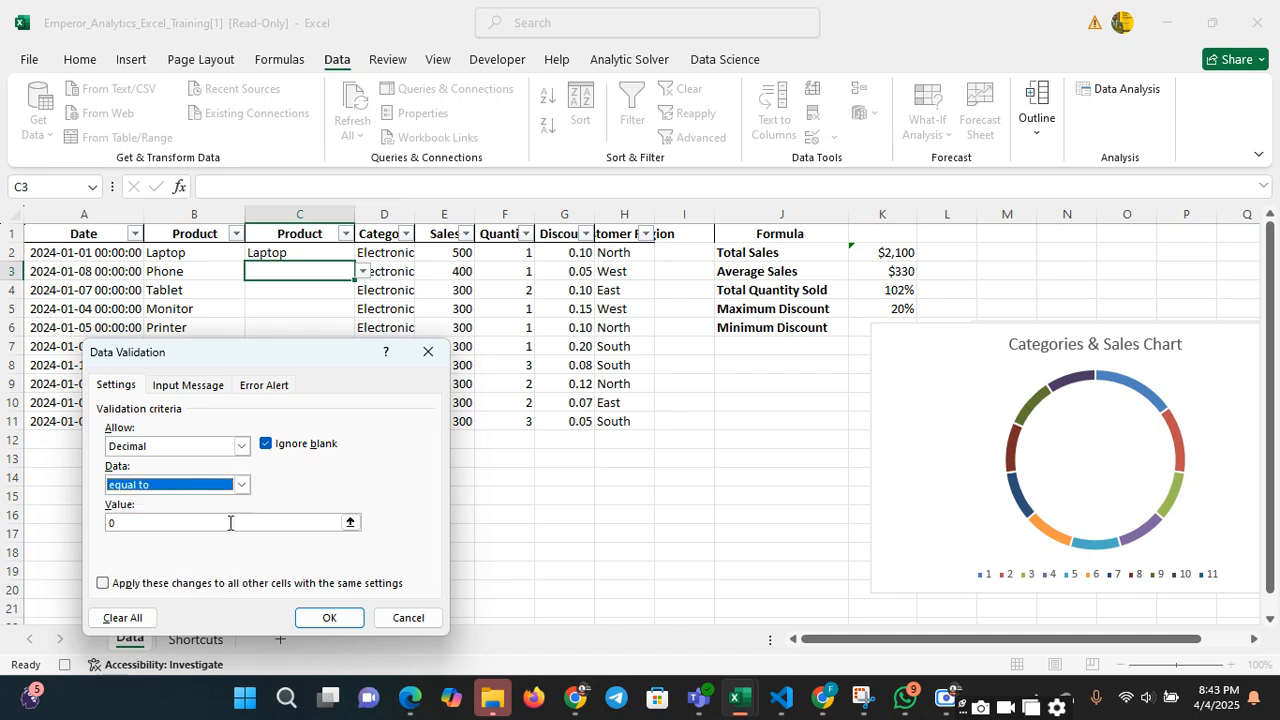
pyautogui.click(350, 523)
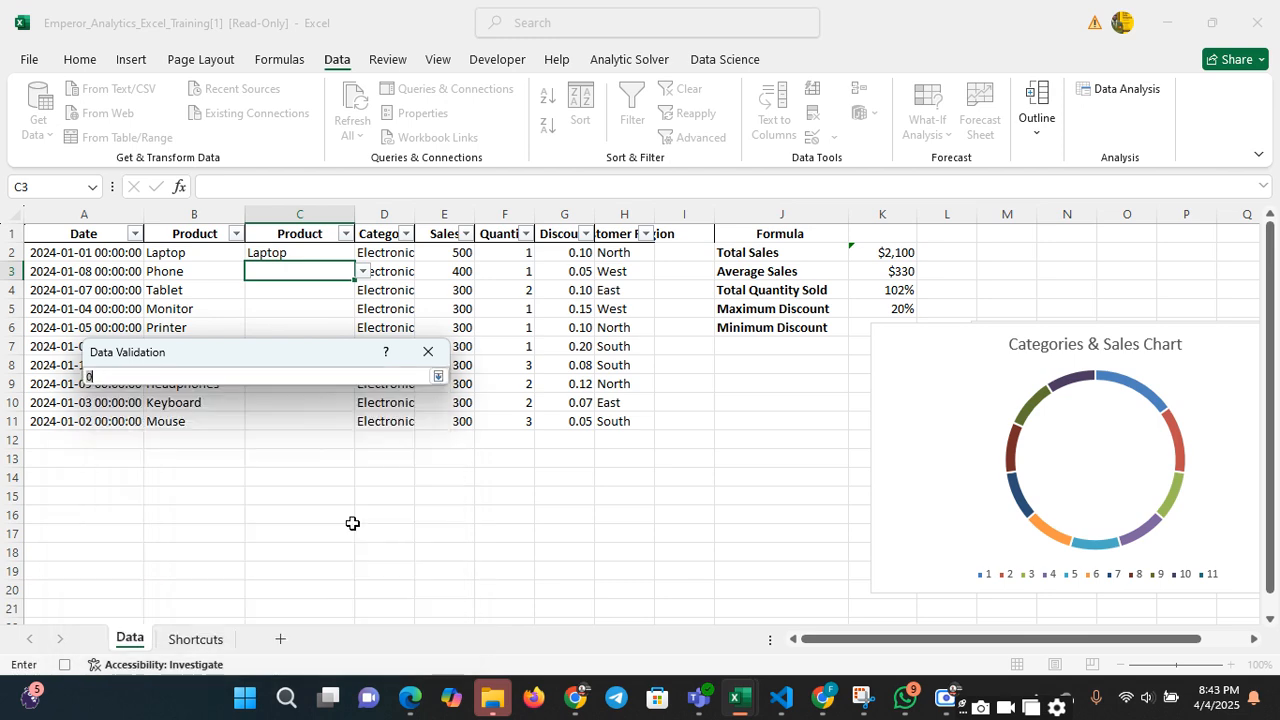
pyautogui.click(438, 376)
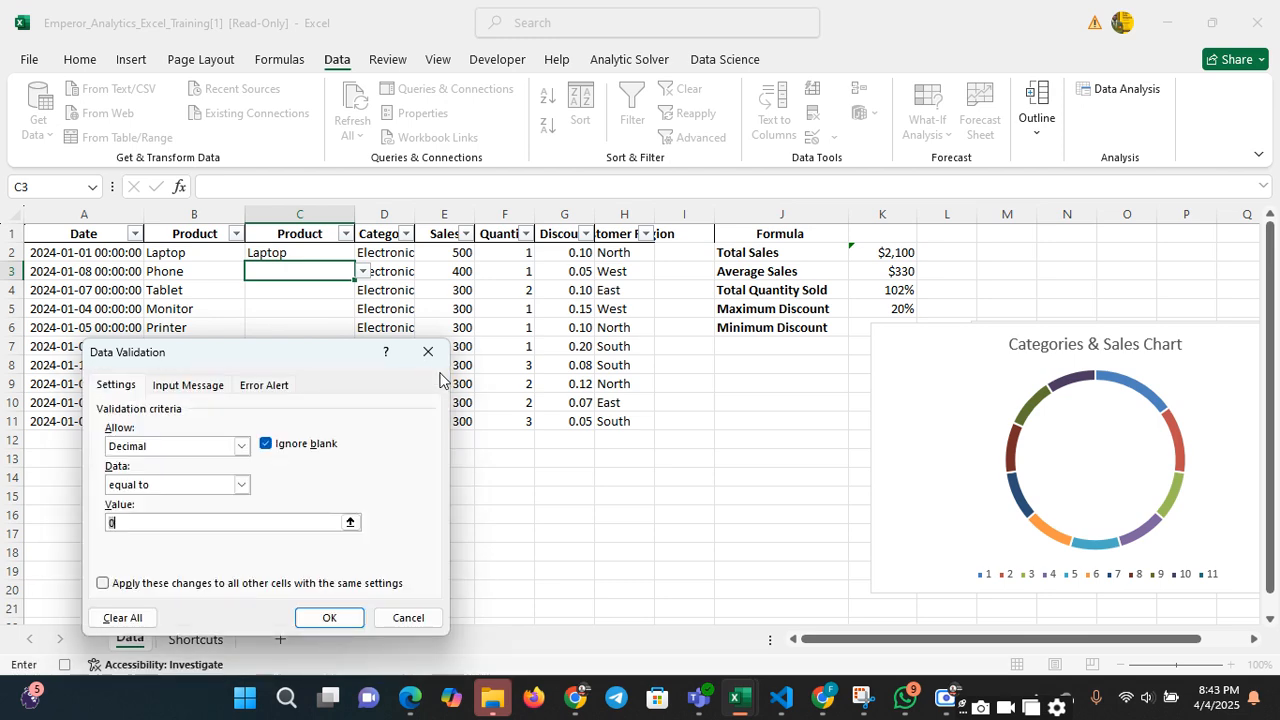
pyautogui.click(244, 485)
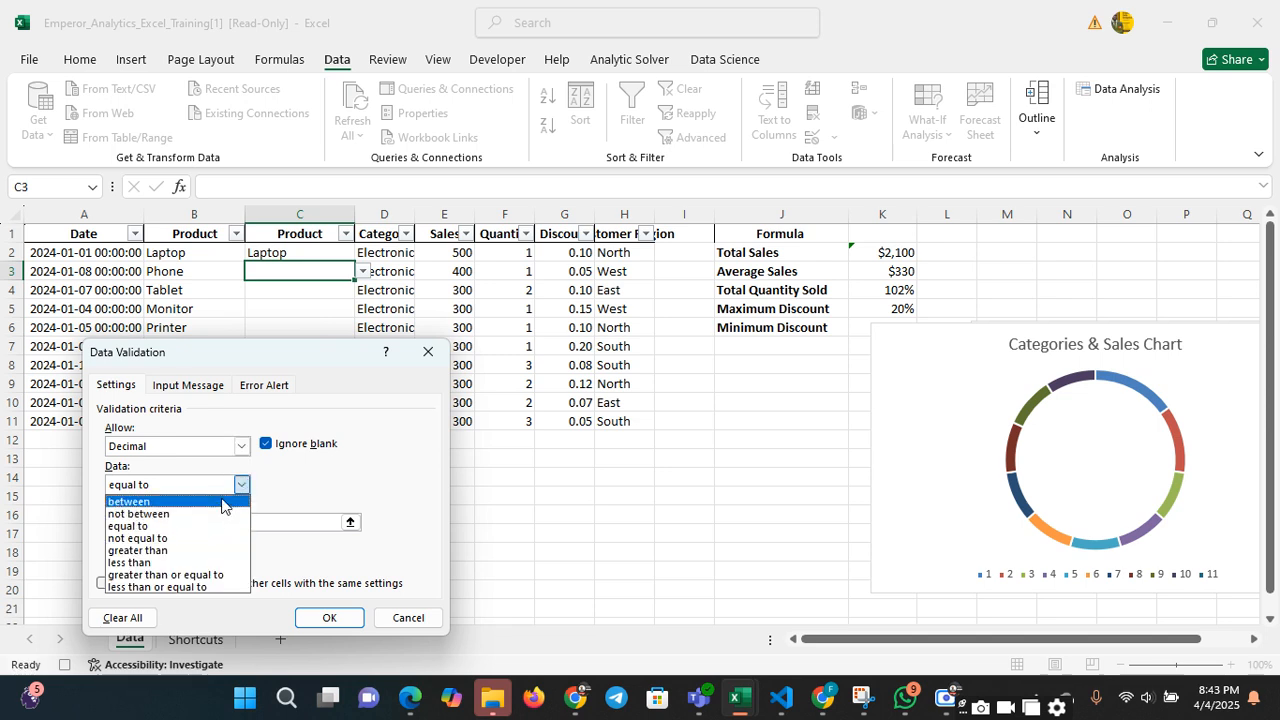
pyautogui.click(222, 500)
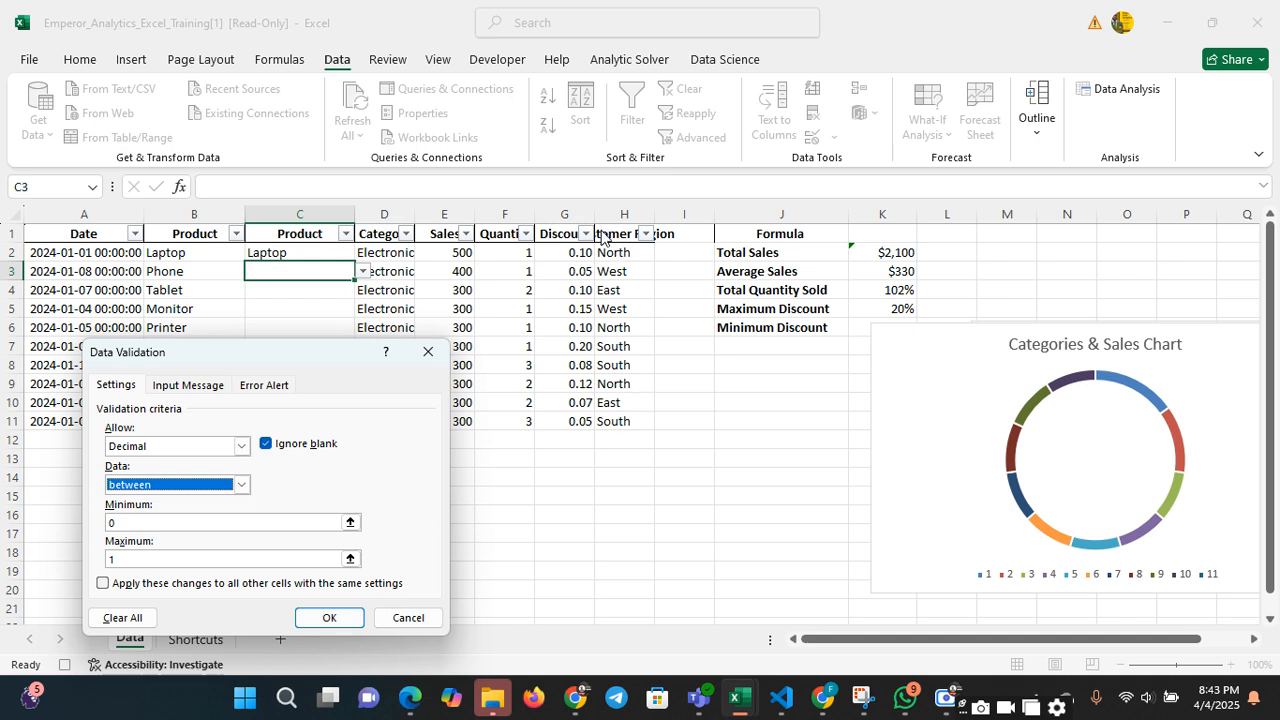
# Try extending the decimal rule to all other cells with the same settings, and discard the validation changes
pyautogui.click(104, 583)
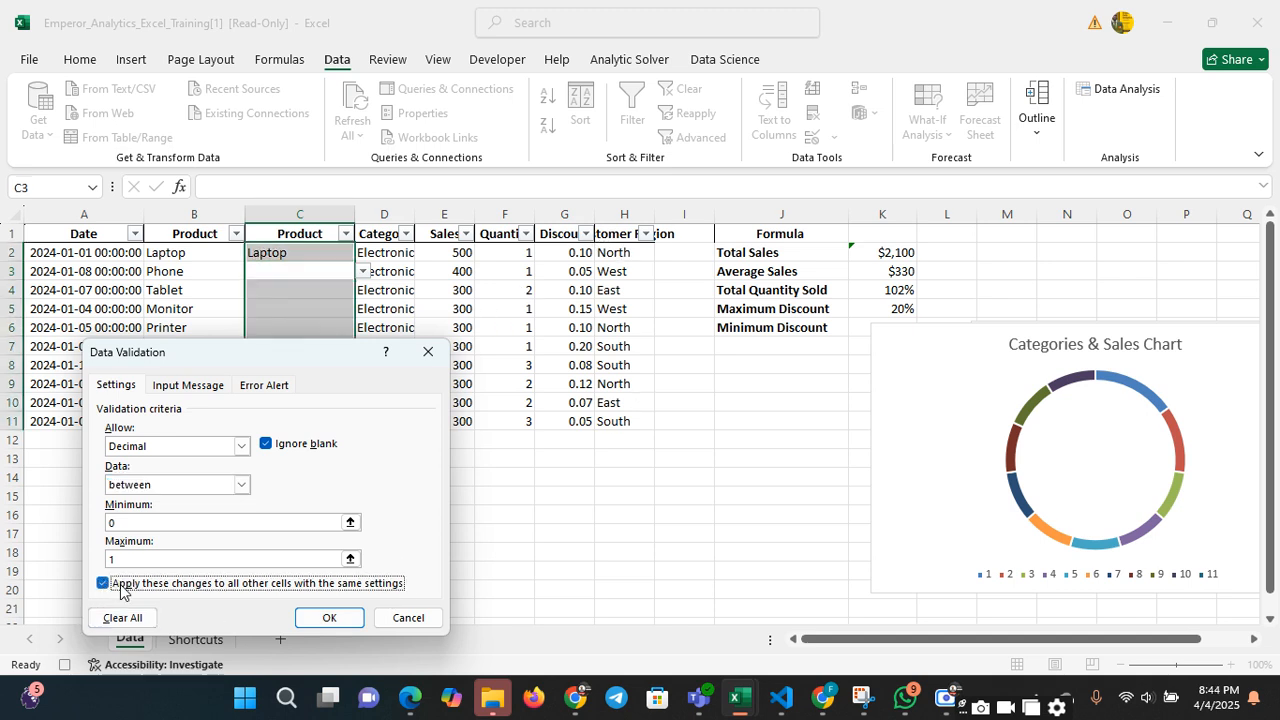
pyautogui.click(105, 586)
pyautogui.click(104, 585)
pyautogui.click(428, 352)
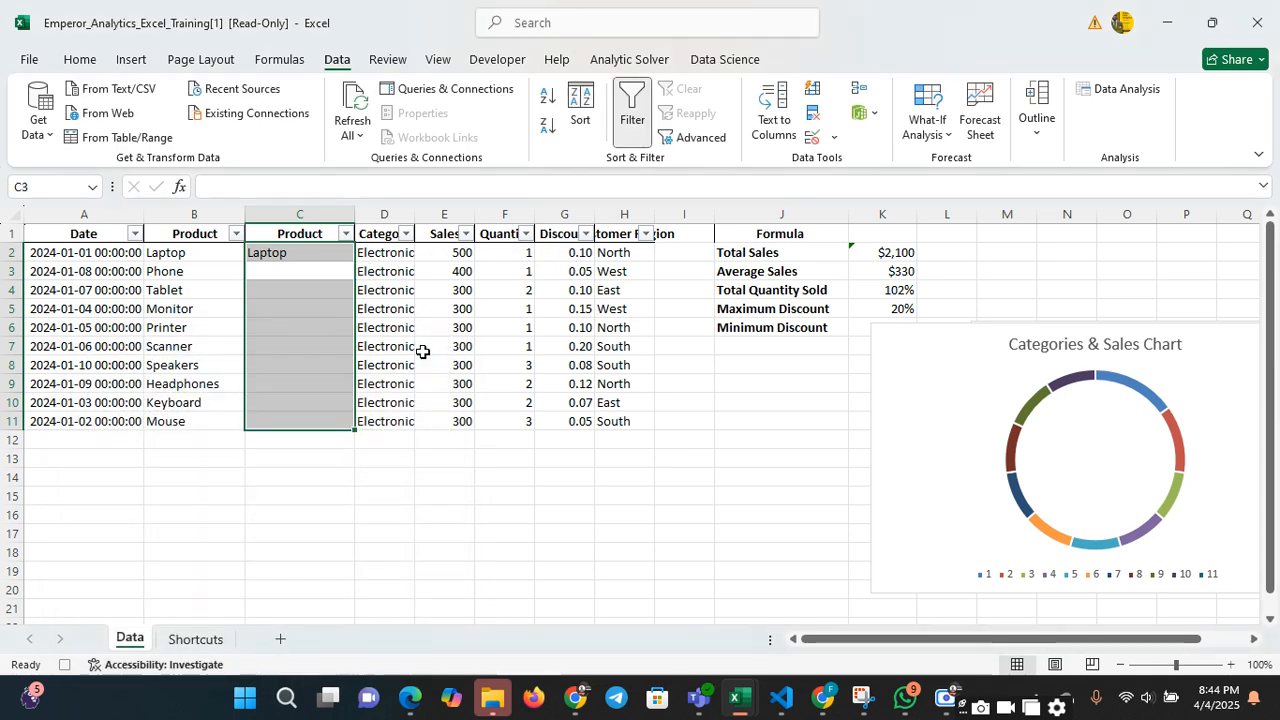
# Add a decimal data validation rule to the Discount column, allowing values between 0 and 1
pyautogui.click(343, 277)
pyautogui.click(564, 213)
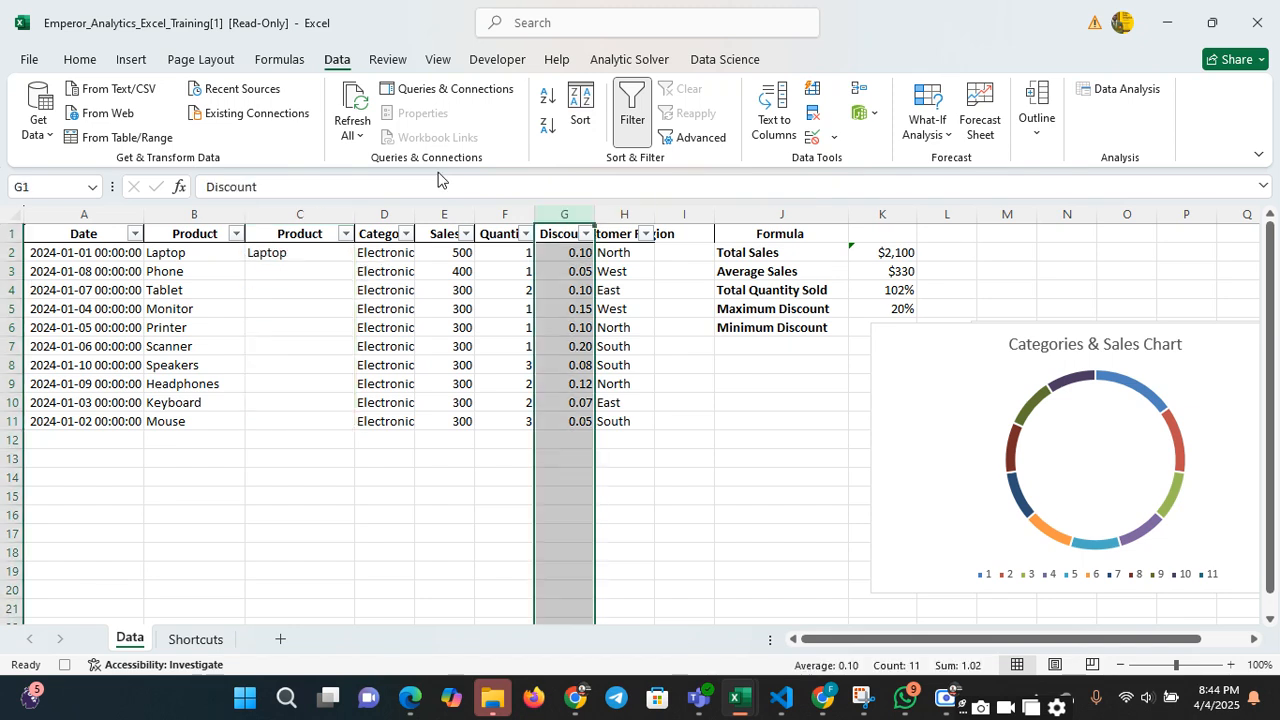
pyautogui.click(834, 138)
pyautogui.click(849, 165)
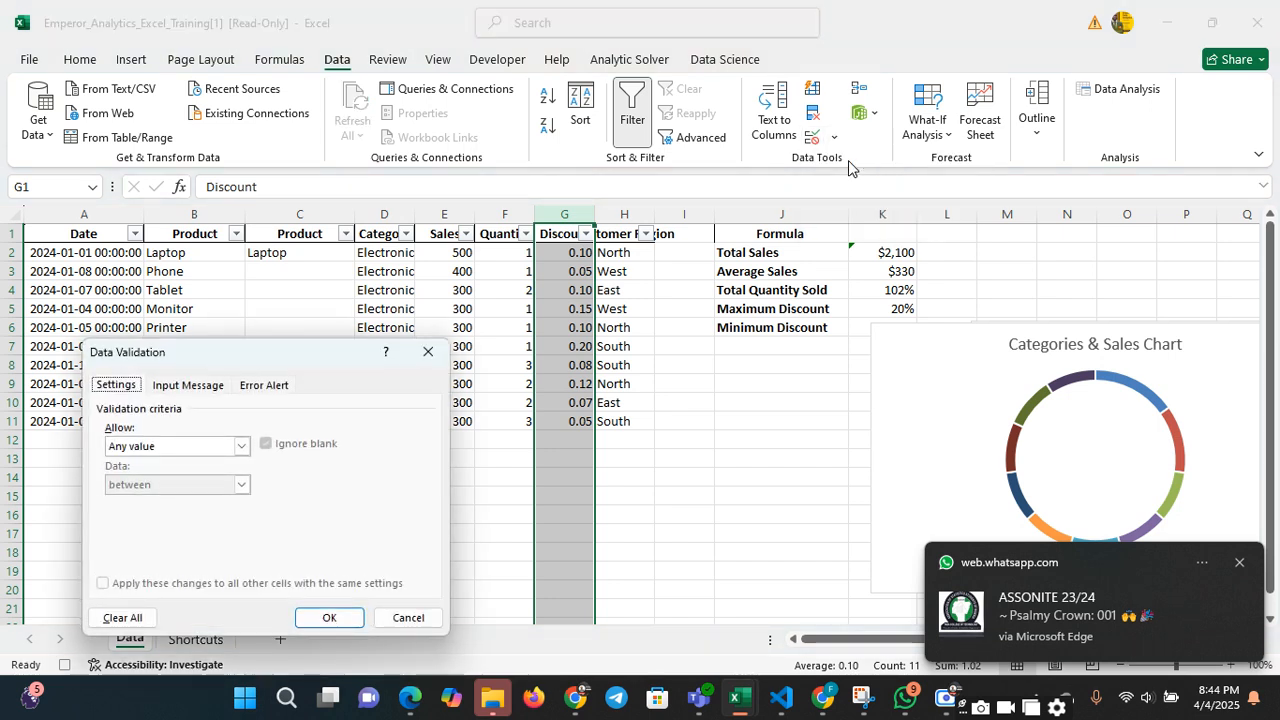
pyautogui.click(243, 446)
pyautogui.click(194, 489)
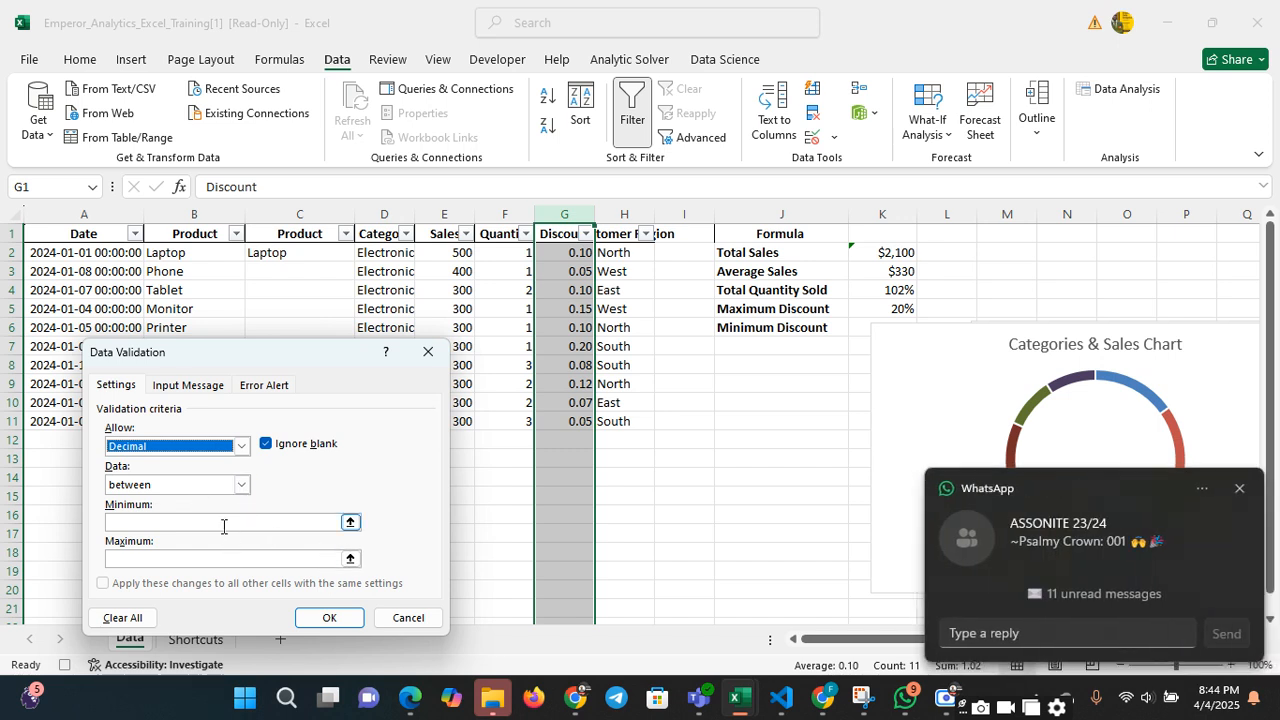
pyautogui.click(224, 522)
pyautogui.write('0')
pyautogui.click(224, 556)
pyautogui.write('1')
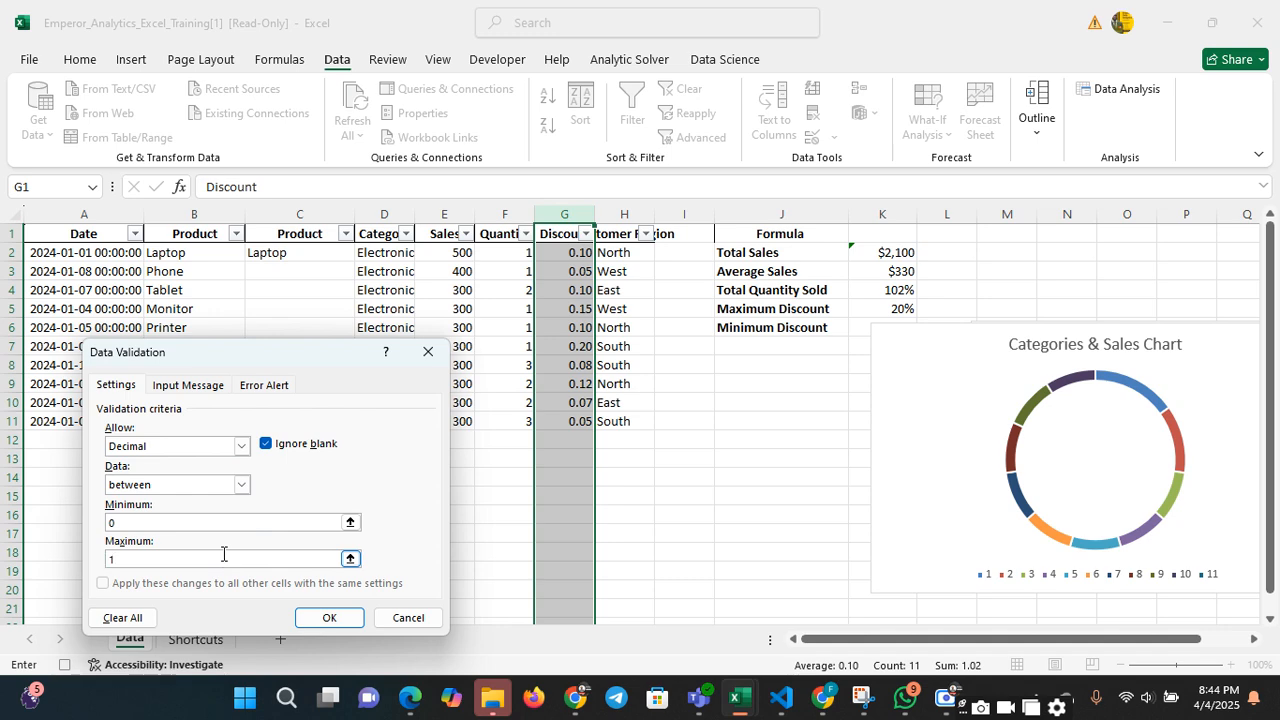
pyautogui.click(329, 617)
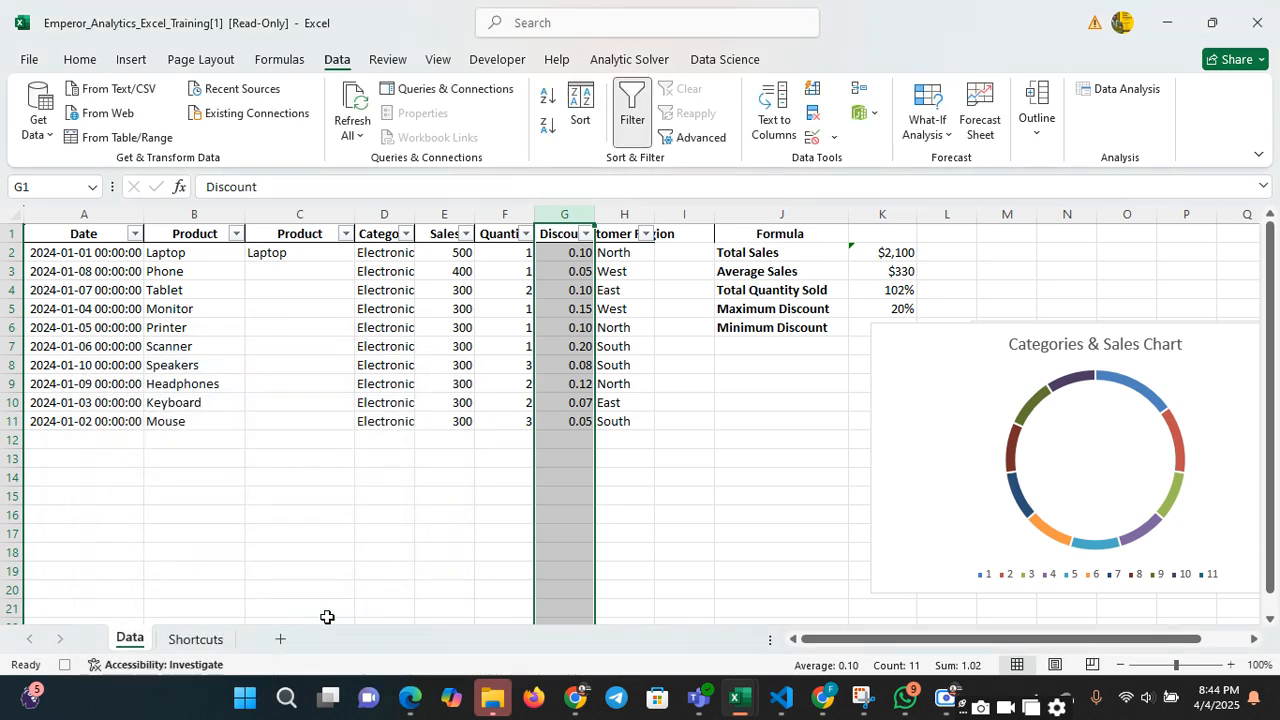
# Test the Discount column's validation rule by entering 1000 in G2, and retry the entry
pyautogui.click(651, 383)
pyautogui.click(564, 252)
pyautogui.write('1000')
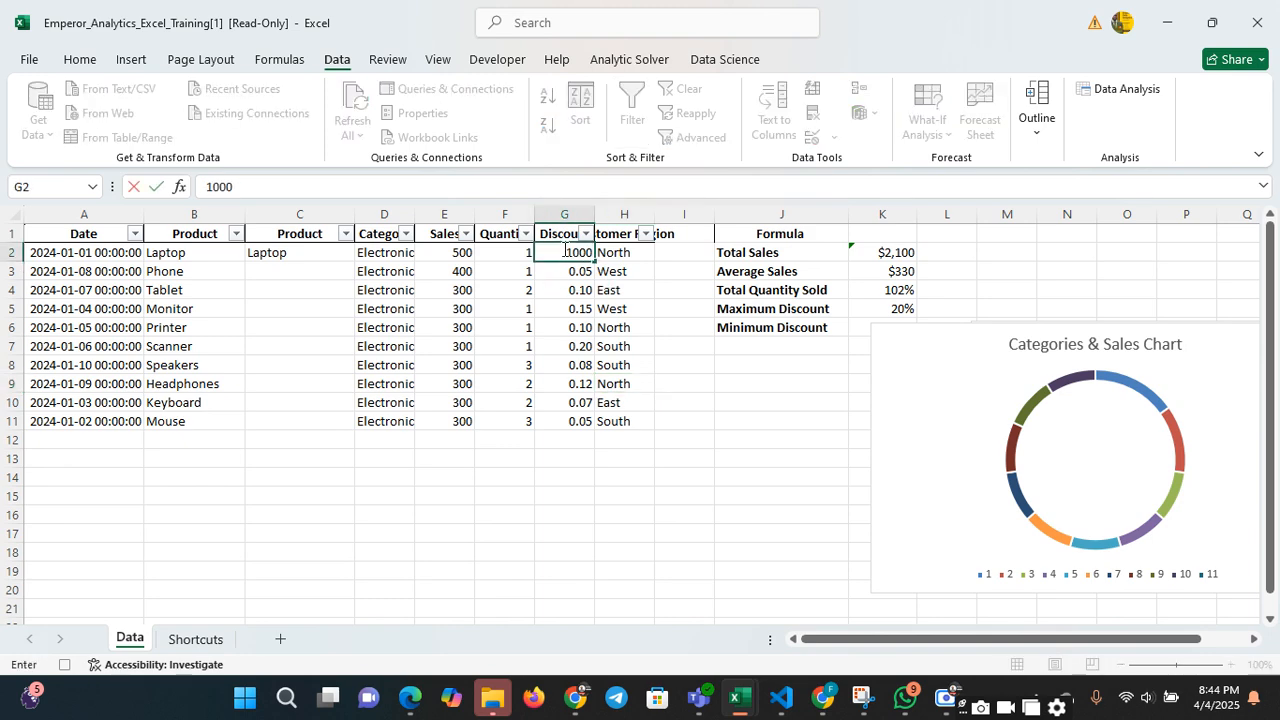
pyautogui.press('Return')
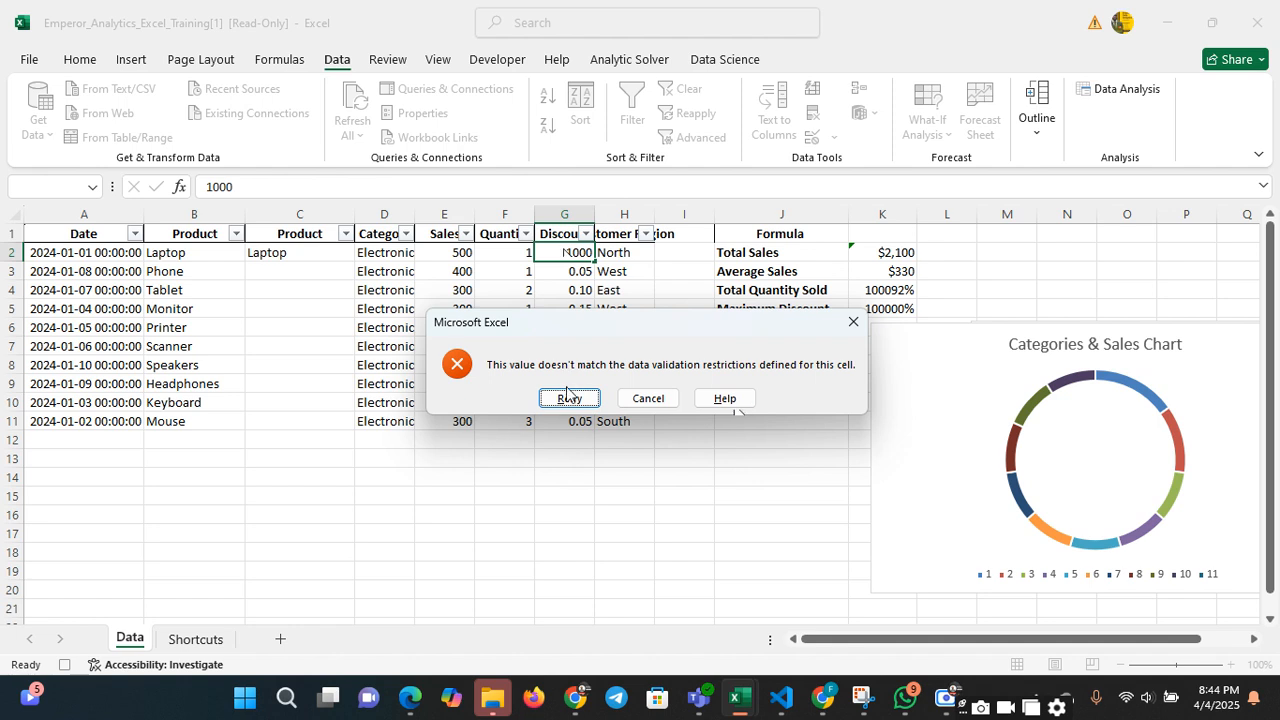
pyautogui.click(569, 398)
# Abandon the replacement entry in G2 and undo the clearing of that cell
pyautogui.write('=H2')
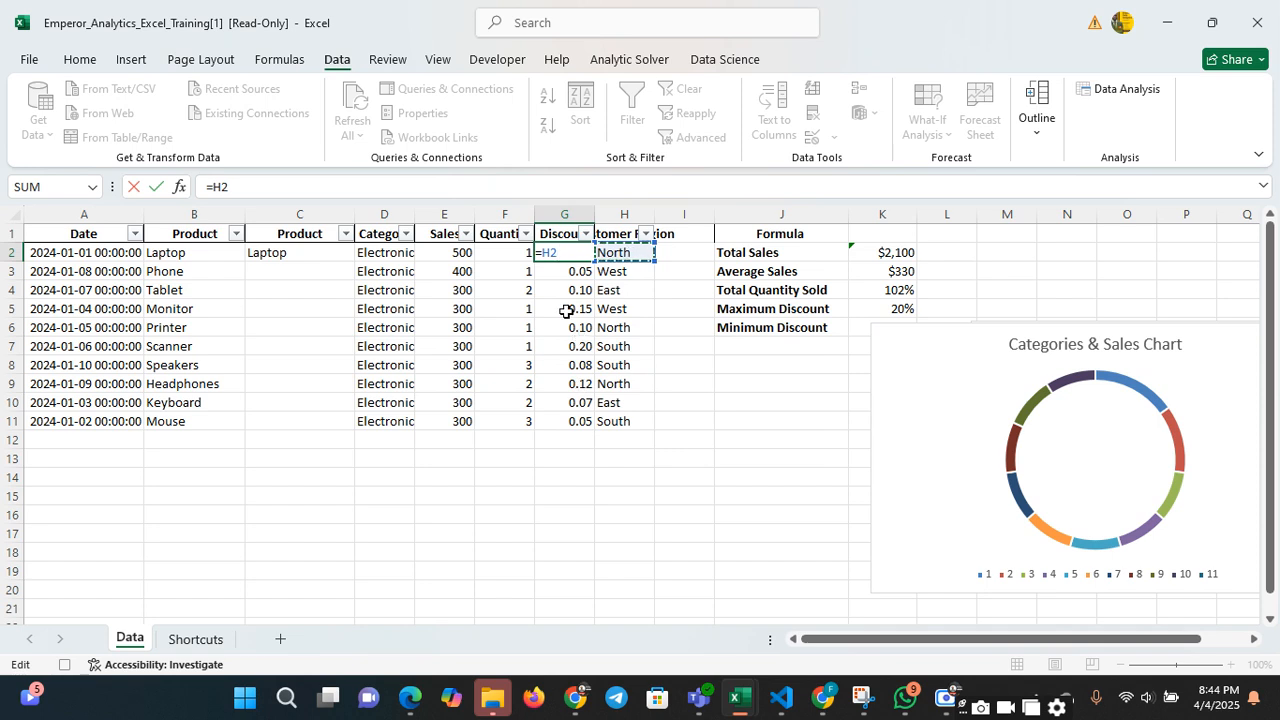
pyautogui.press('BackSpace')
pyautogui.press('BackSpace')
pyautogui.press('Escape')
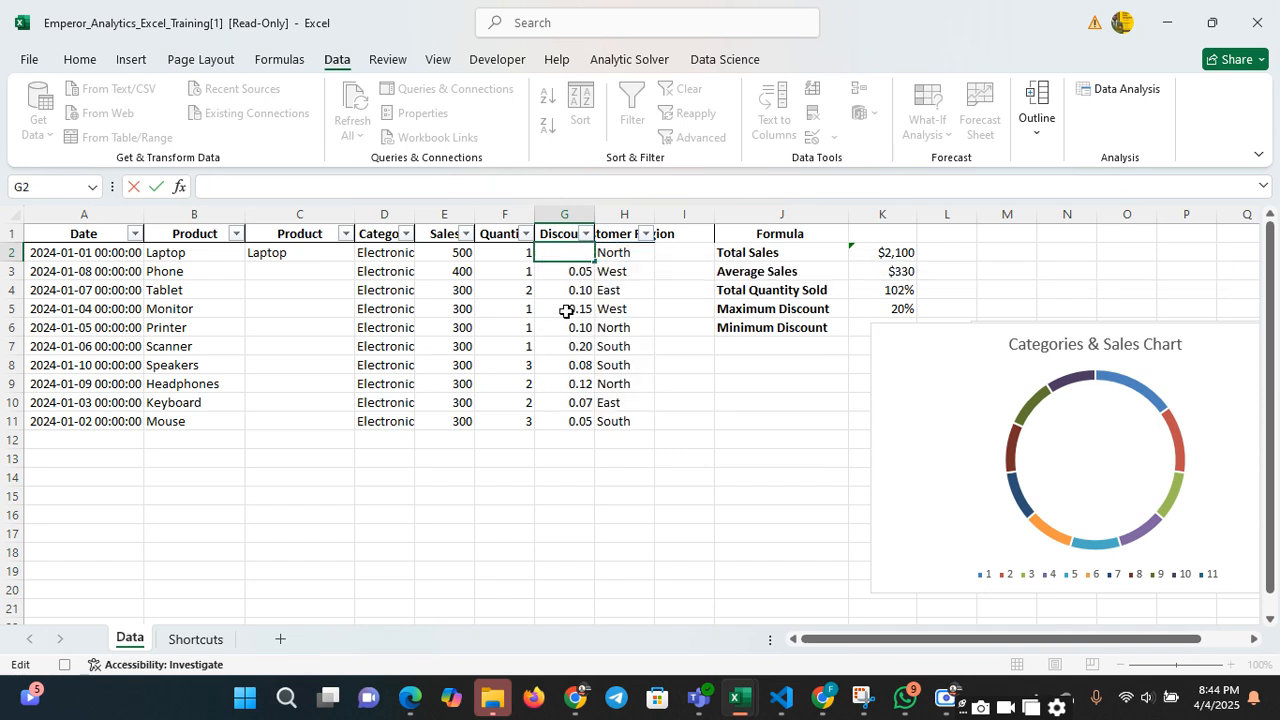
pyautogui.click(600, 325)
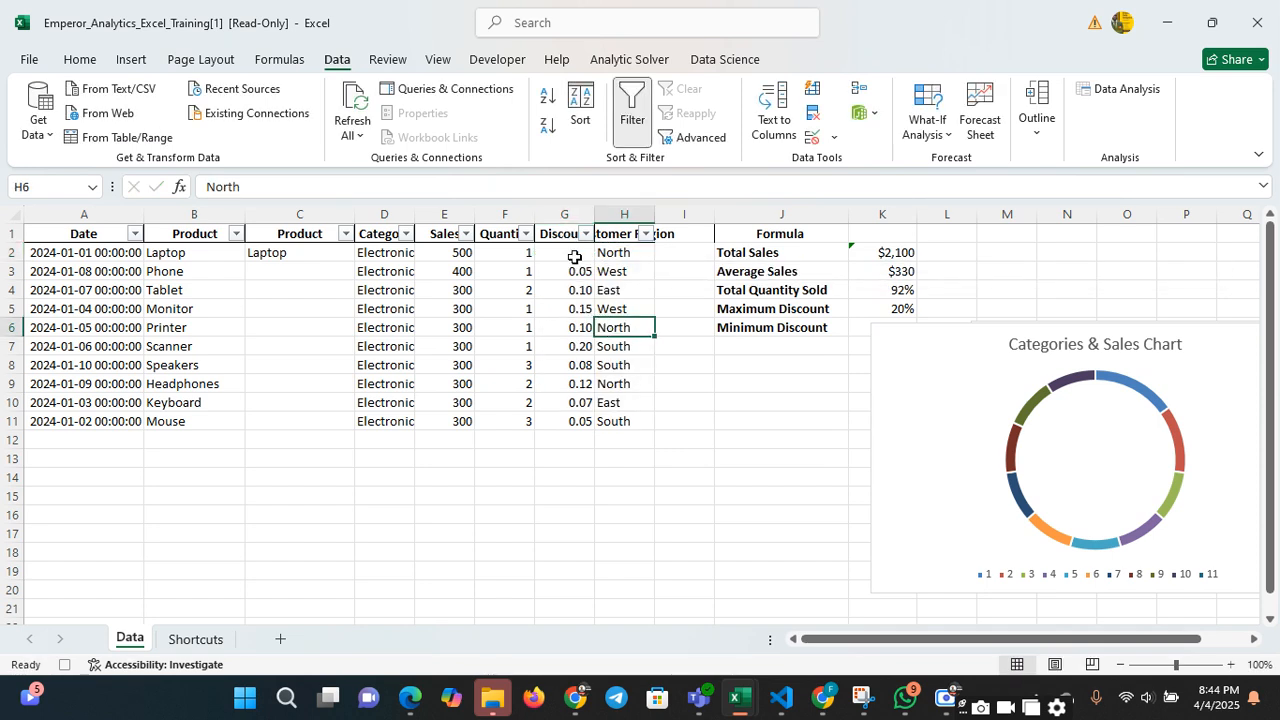
pyautogui.hotkey('ctrl', 'z')
pyautogui.click(597, 349)
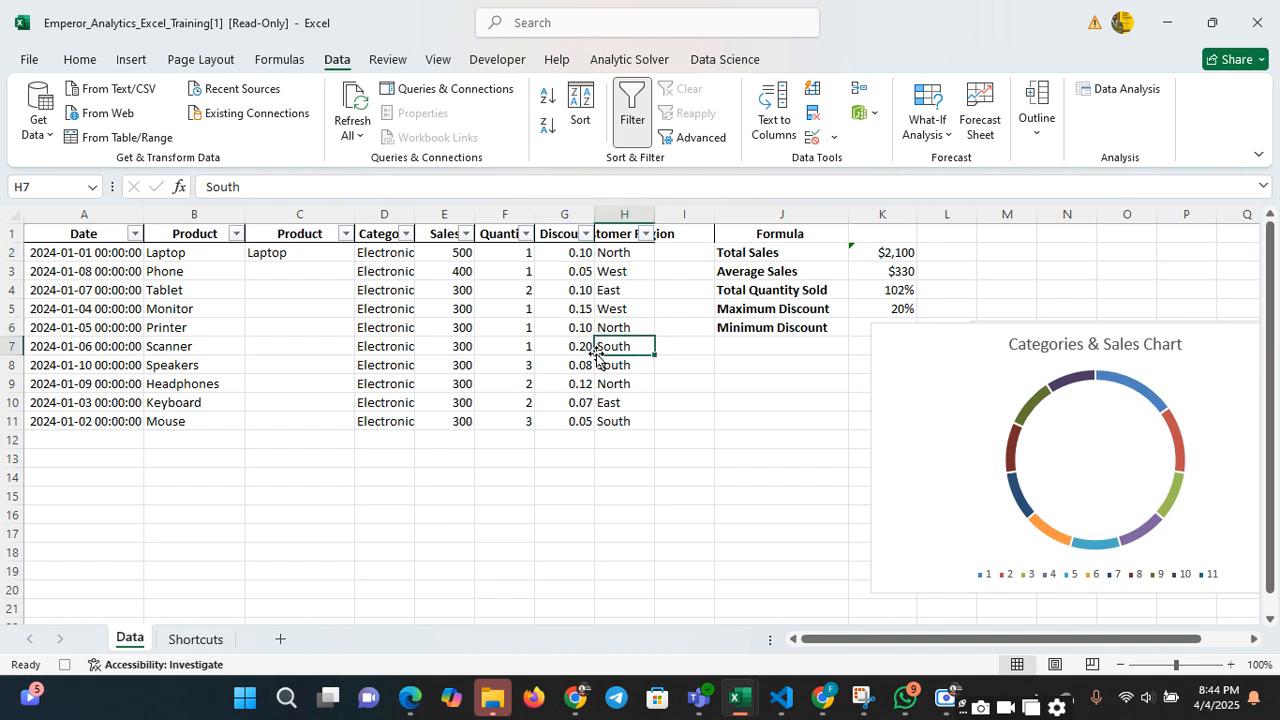
# Test the Discount rule again by entering 1000 in G2, and dismiss the entry
pyautogui.click(580, 275)
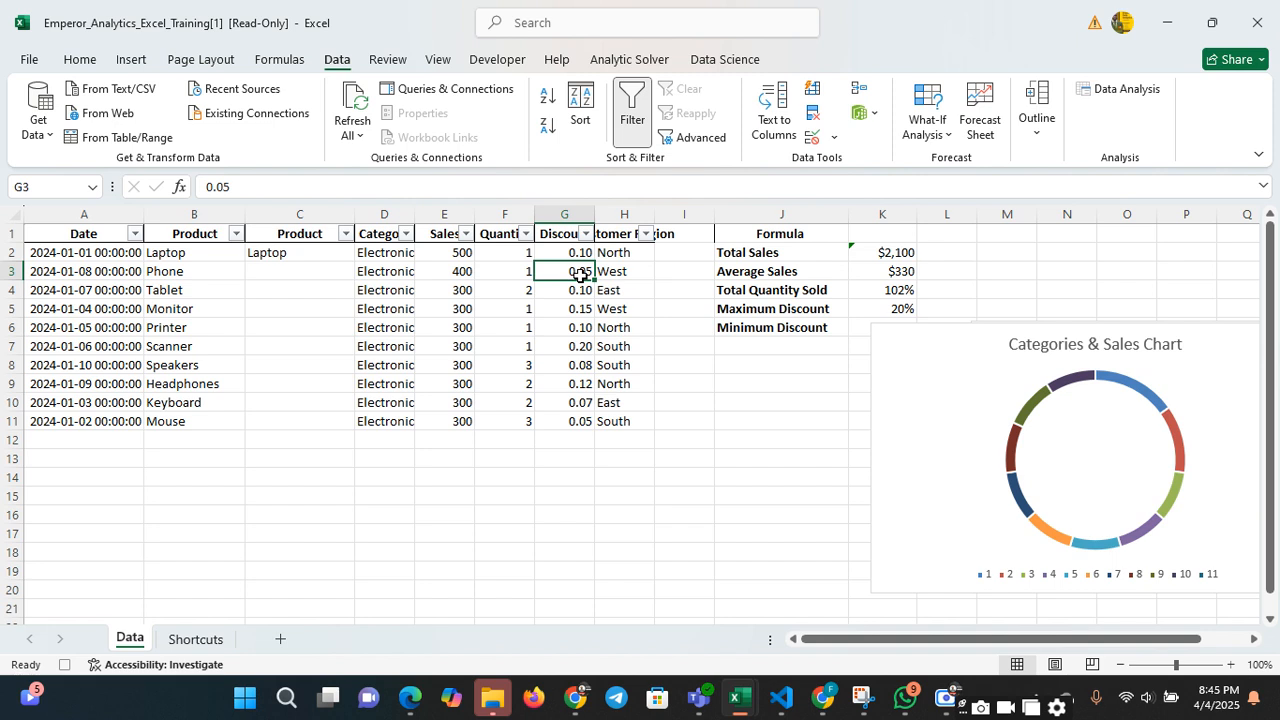
pyautogui.click(583, 252)
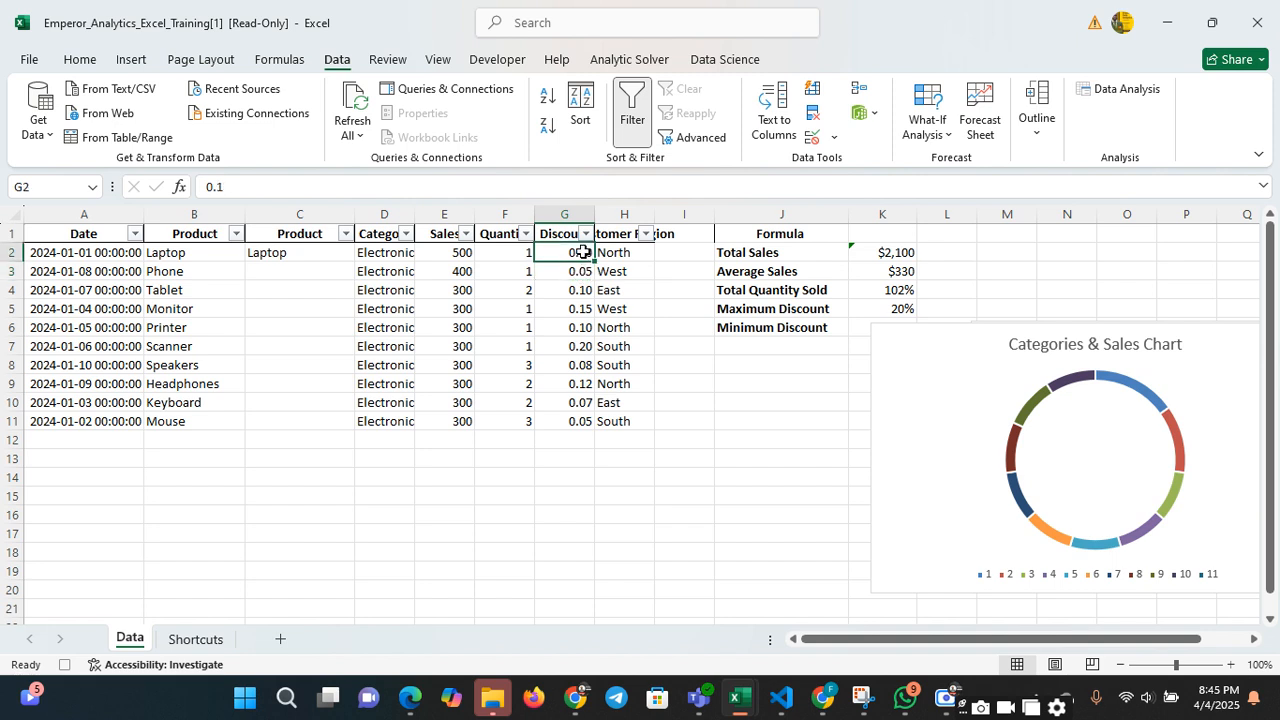
pyautogui.press('Down')
pyautogui.press('Up')
pyautogui.write('1000')
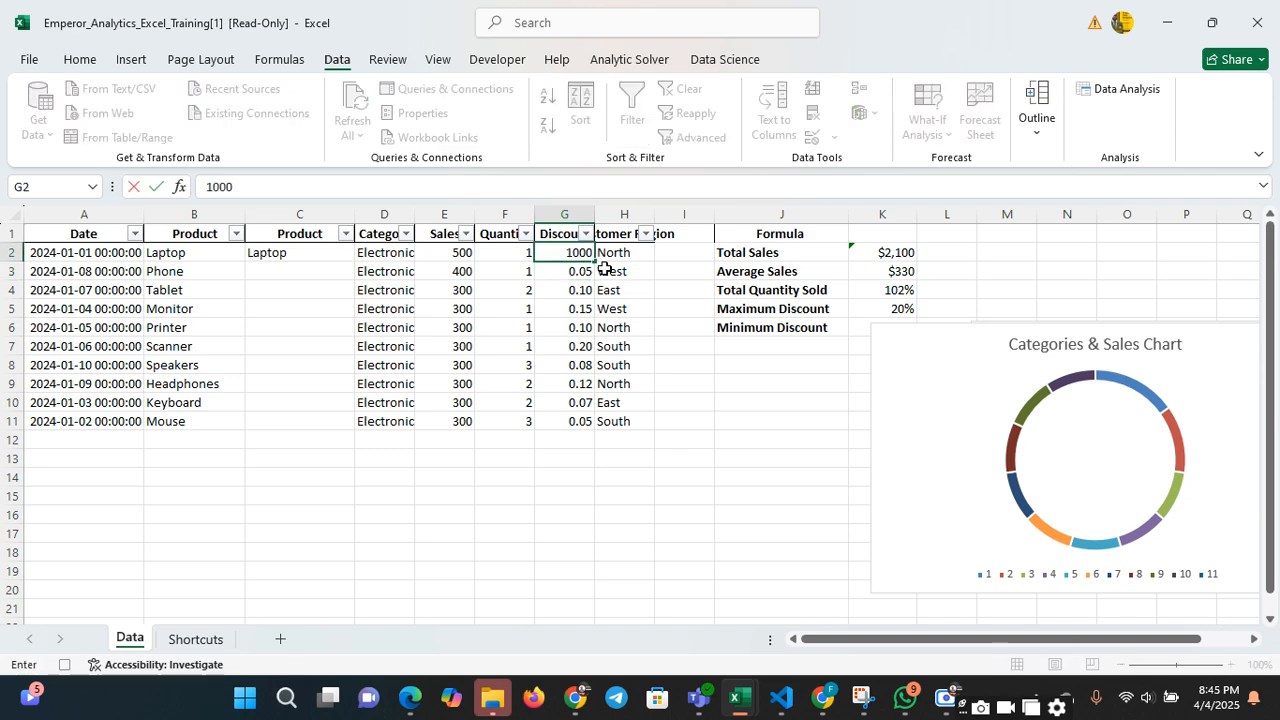
pyautogui.press('Return')
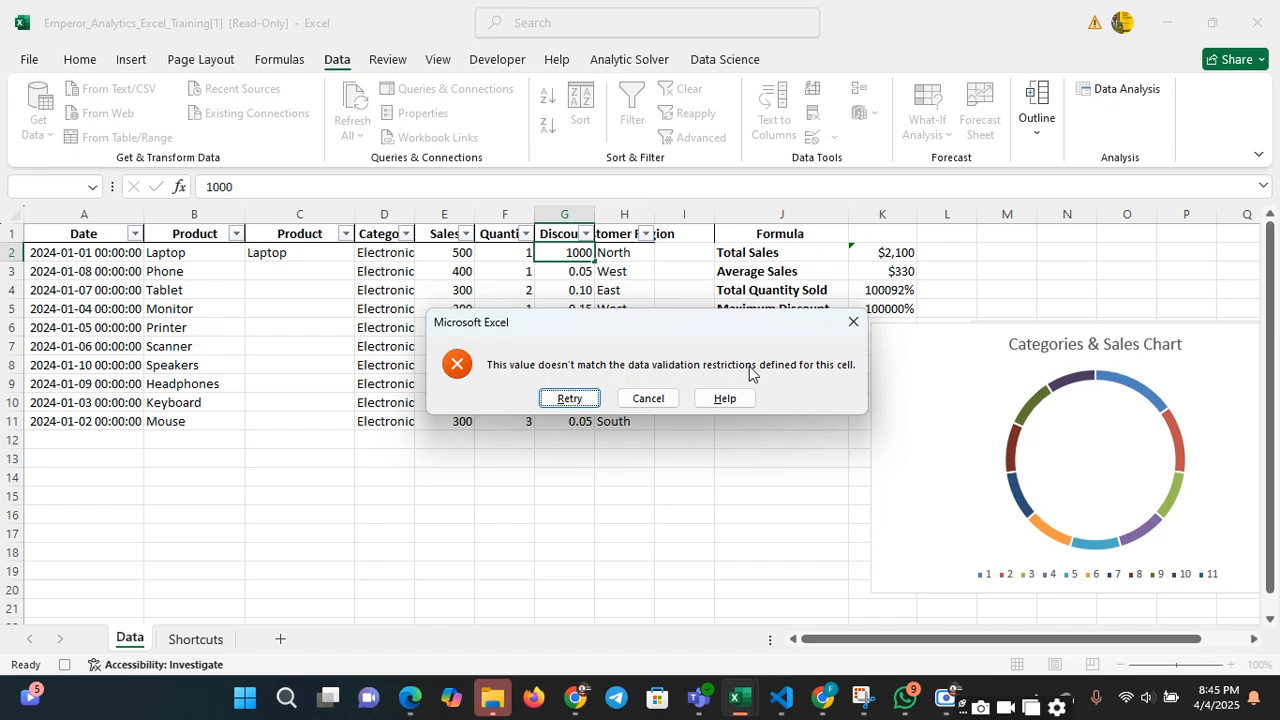
pyautogui.click(853, 322)
pyautogui.click(598, 290)
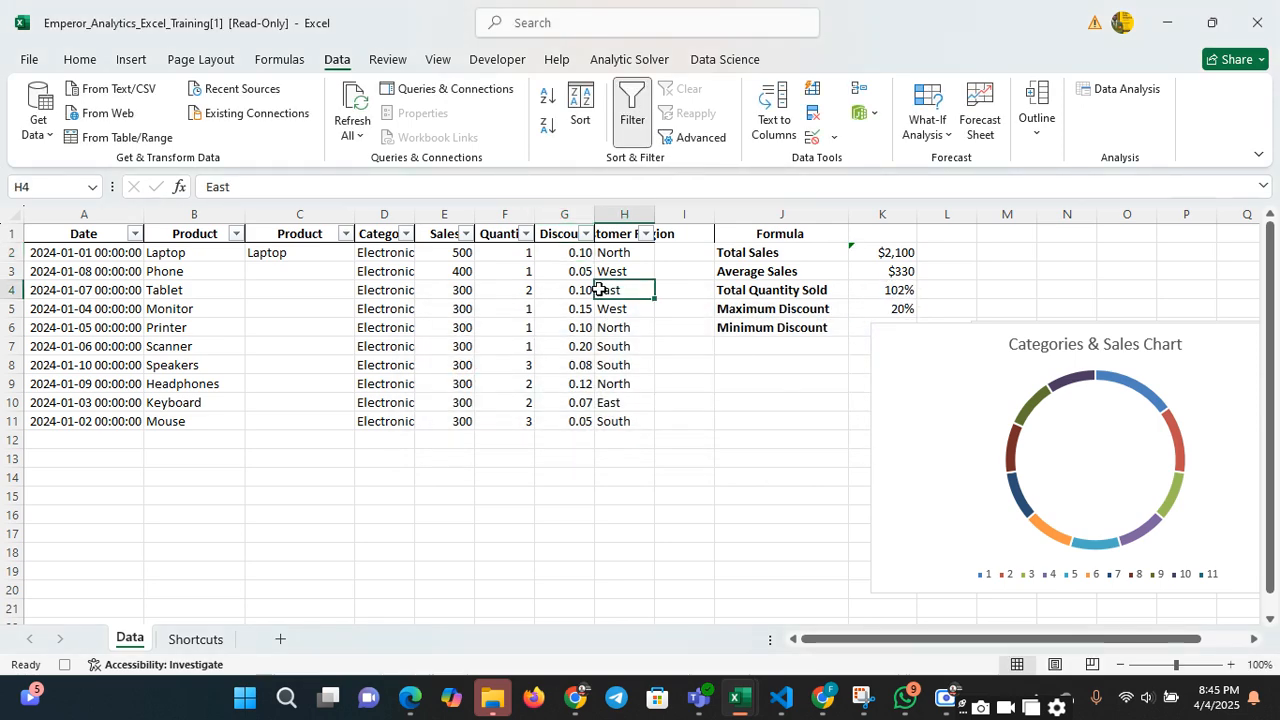
pyautogui.click(579, 271)
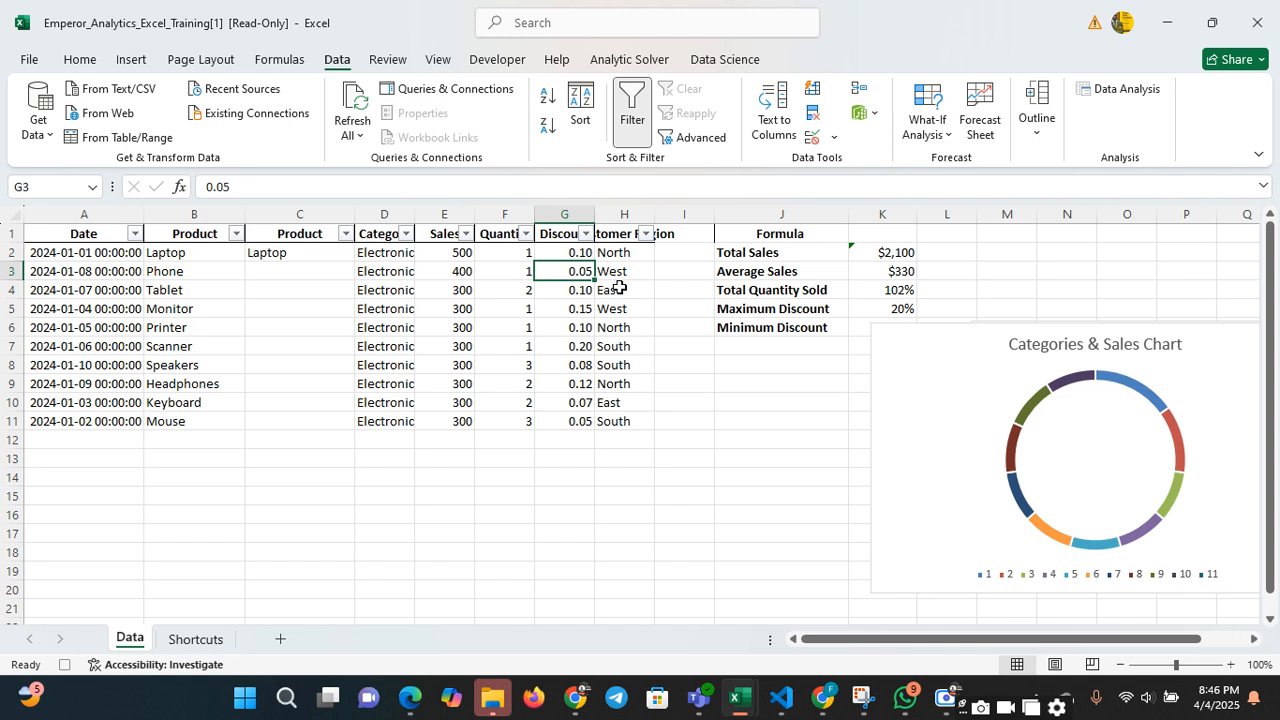
pyautogui.click(349, 492)
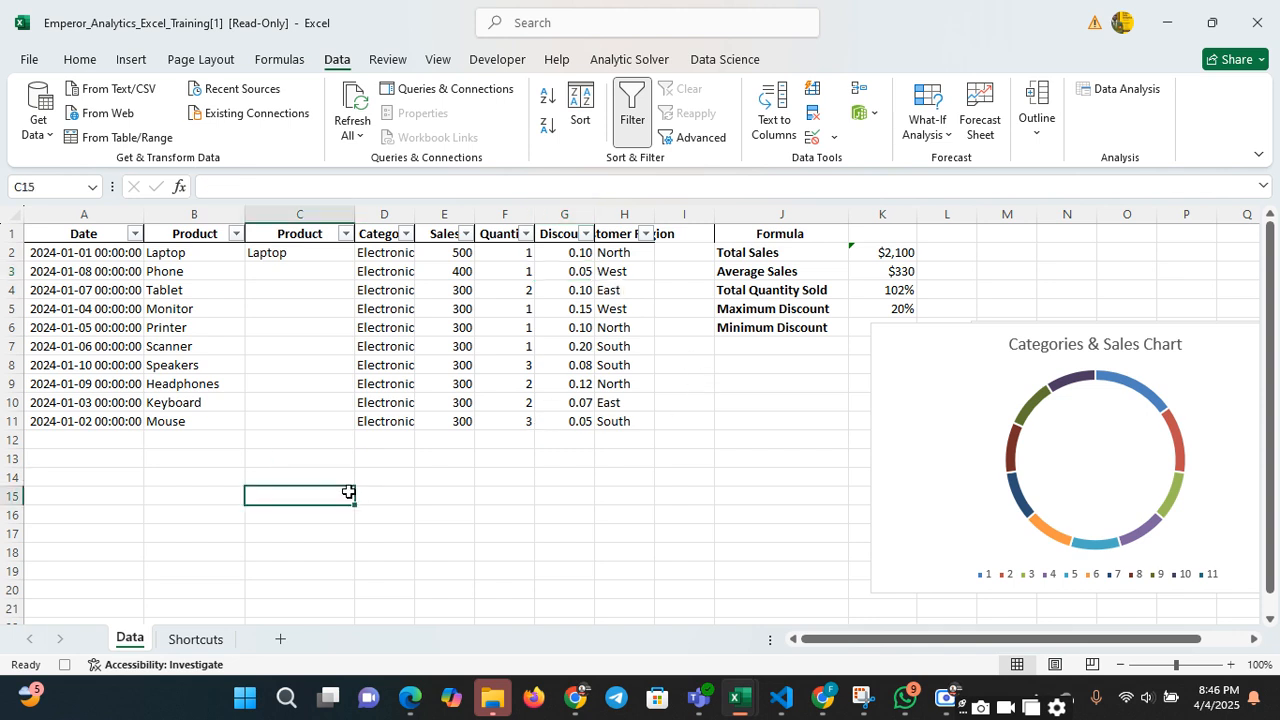
pyautogui.click(94, 461)
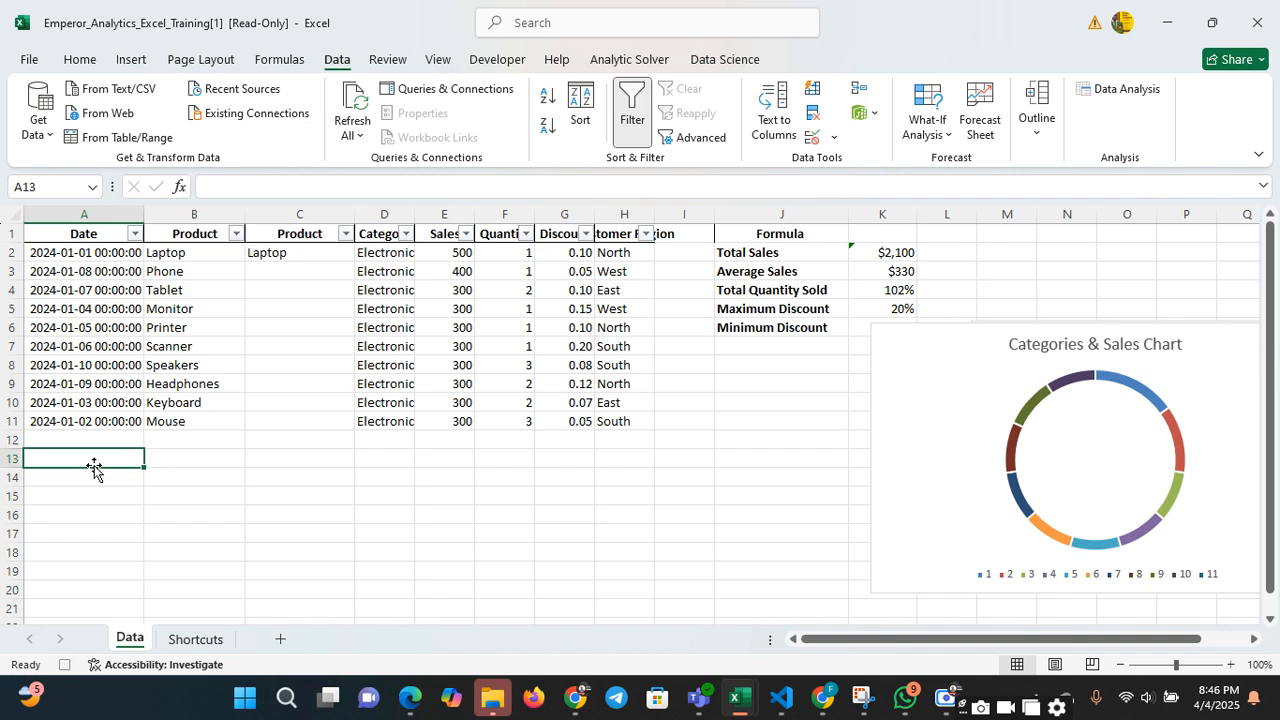
pyautogui.click(296, 208)
pyautogui.rightClick(298, 212)
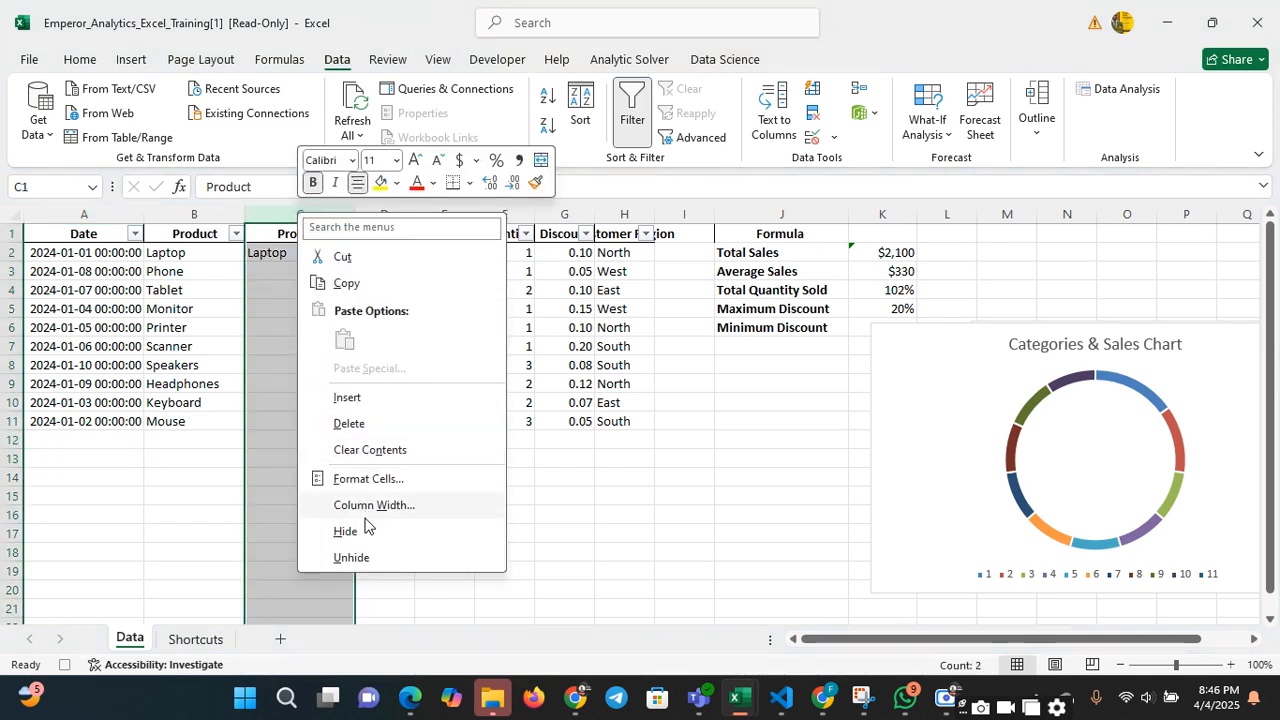
pyautogui.click(283, 369)
# Choose Phone for C4 and Monitor for C7 from the validation list of the second Product column
pyautogui.click(342, 284)
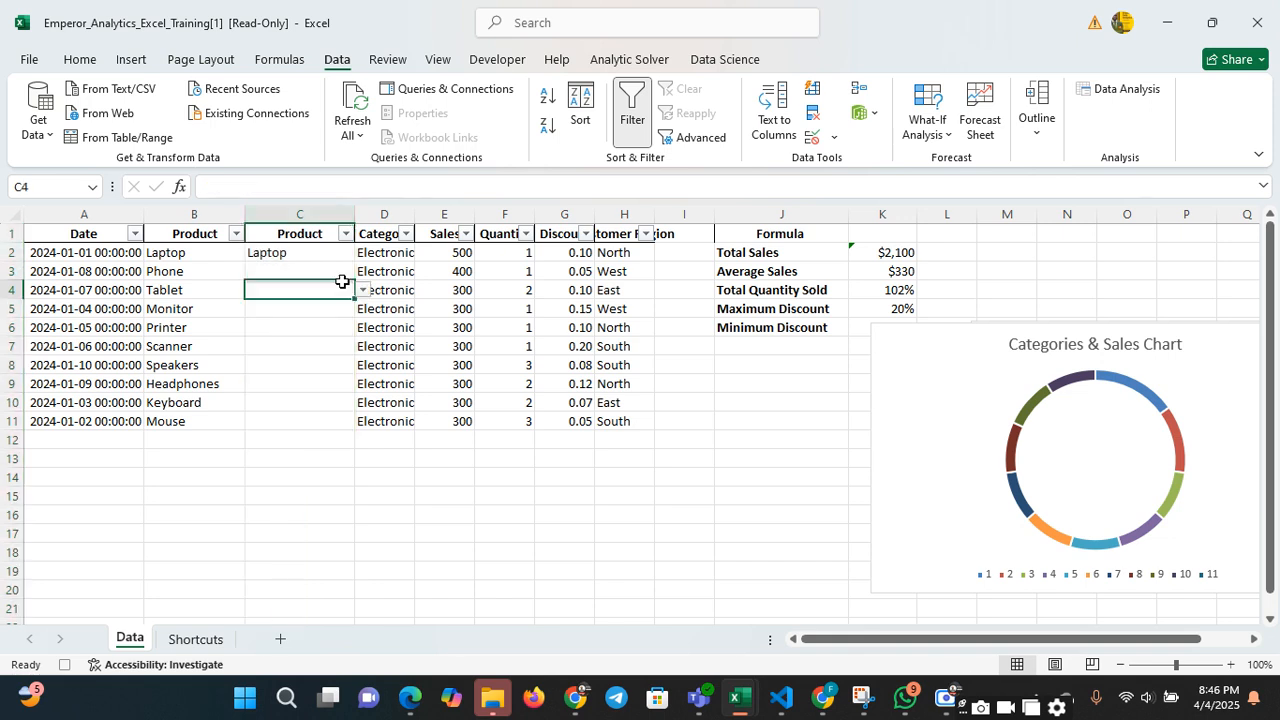
pyautogui.click(363, 290)
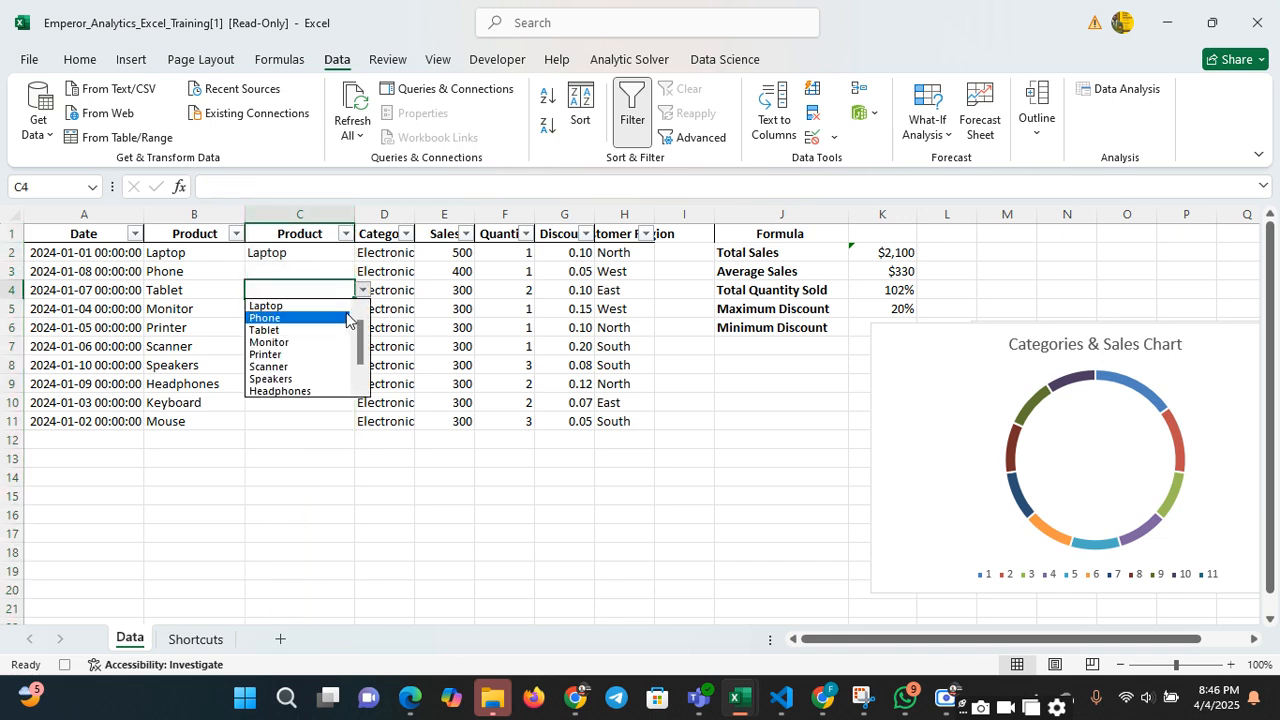
pyautogui.click(347, 318)
pyautogui.click(337, 346)
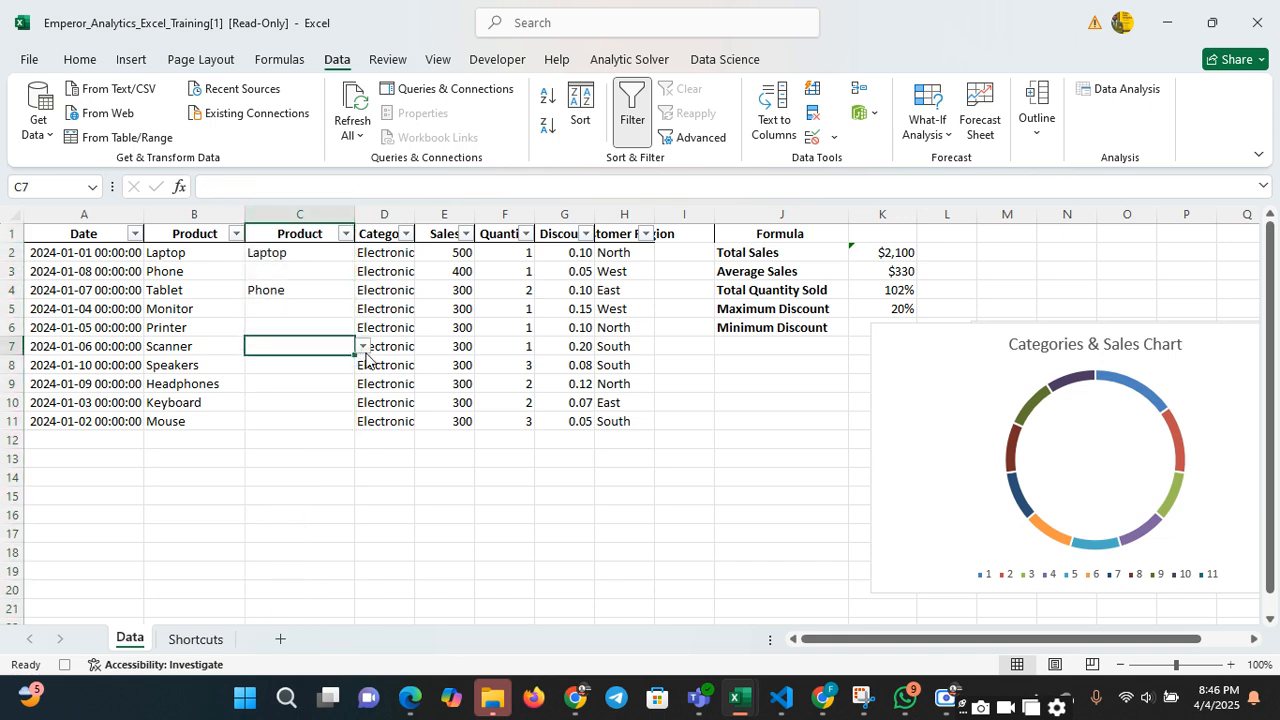
pyautogui.click(364, 347)
pyautogui.click(337, 399)
# Choose Tablet for C9 and Monitor for C3 from the validation list of the second Product column
pyautogui.click(332, 388)
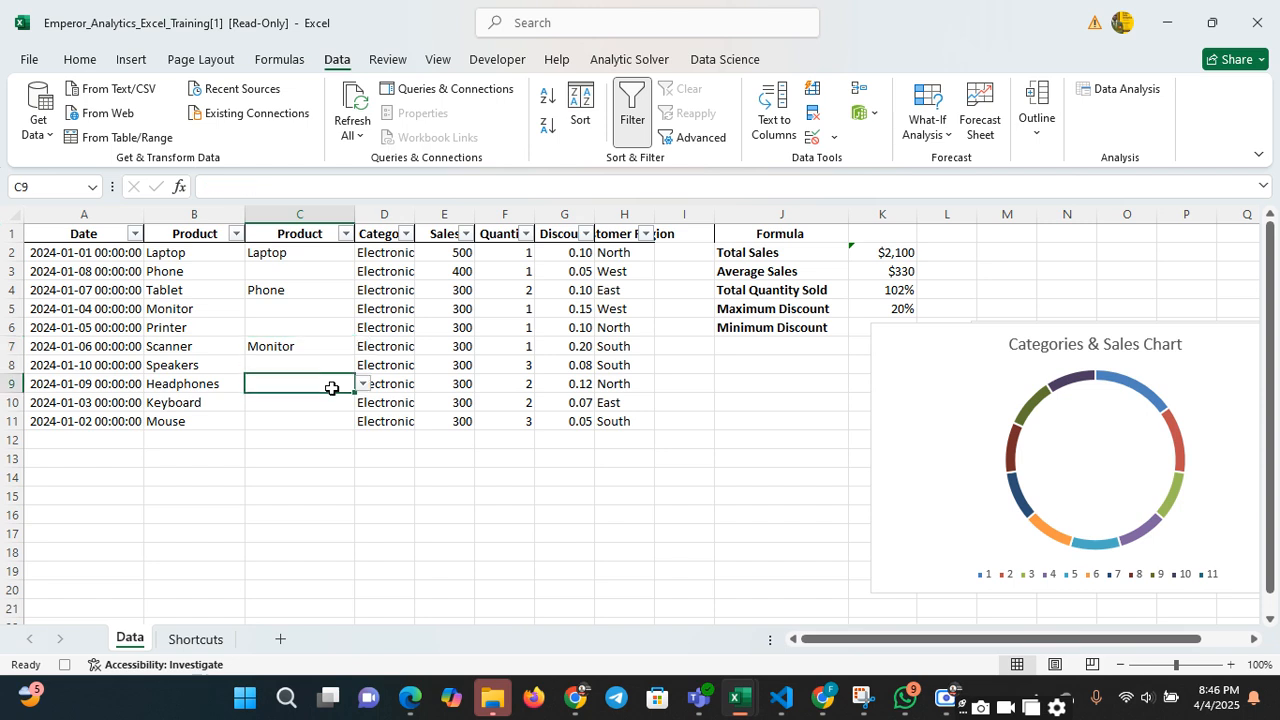
pyautogui.click(363, 384)
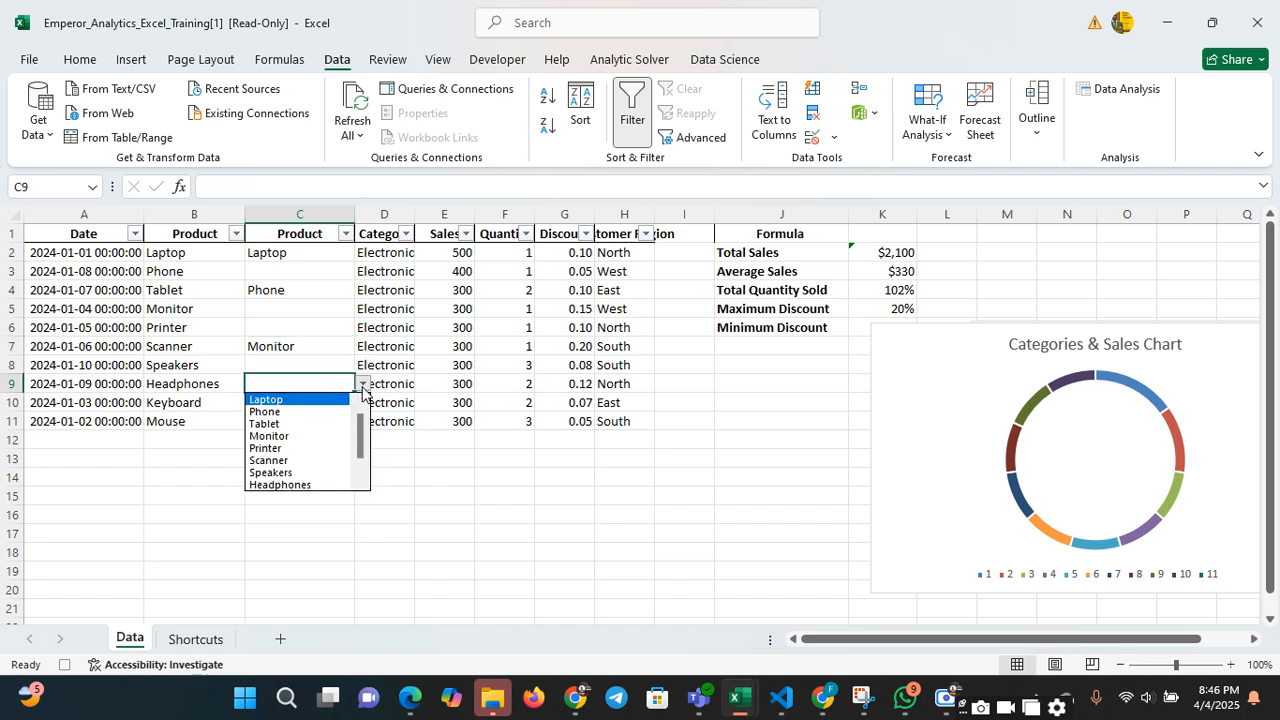
pyautogui.click(329, 426)
pyautogui.click(329, 254)
pyautogui.click(330, 278)
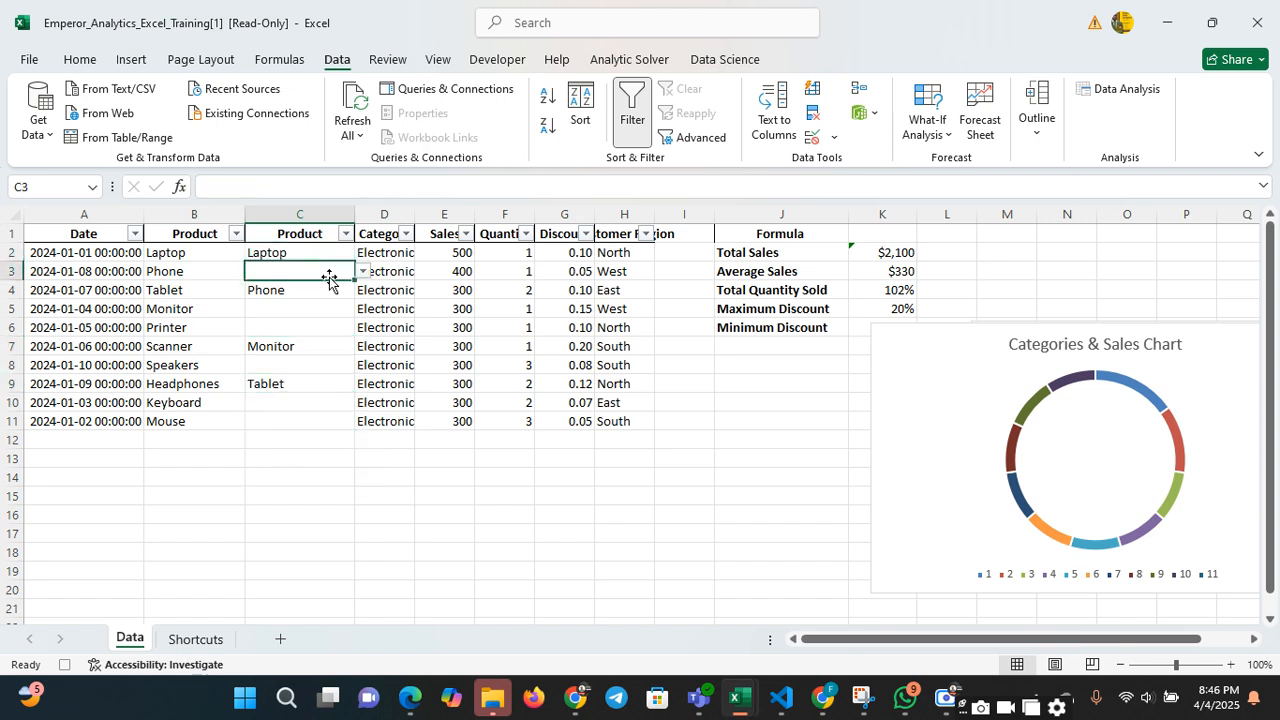
pyautogui.click(363, 271)
pyautogui.click(338, 323)
pyautogui.click(337, 308)
# Delete the second Product column, column C
pyautogui.click(333, 215)
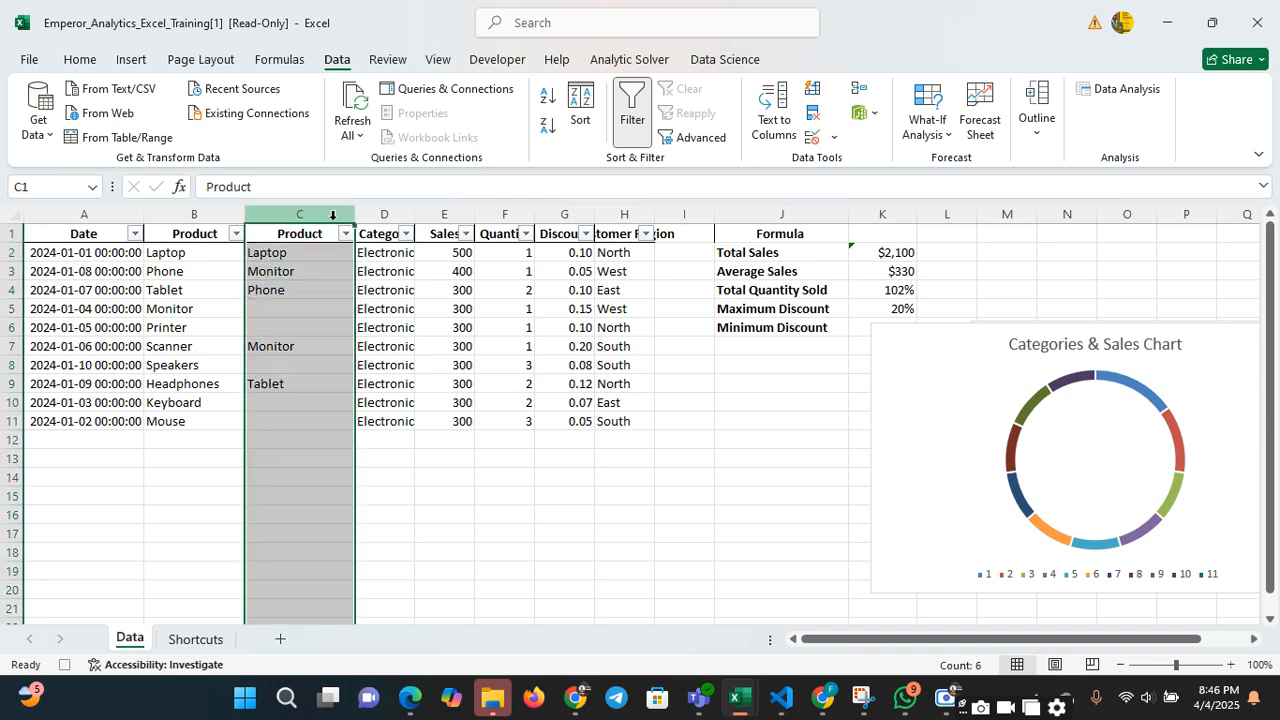
pyautogui.rightClick(333, 215)
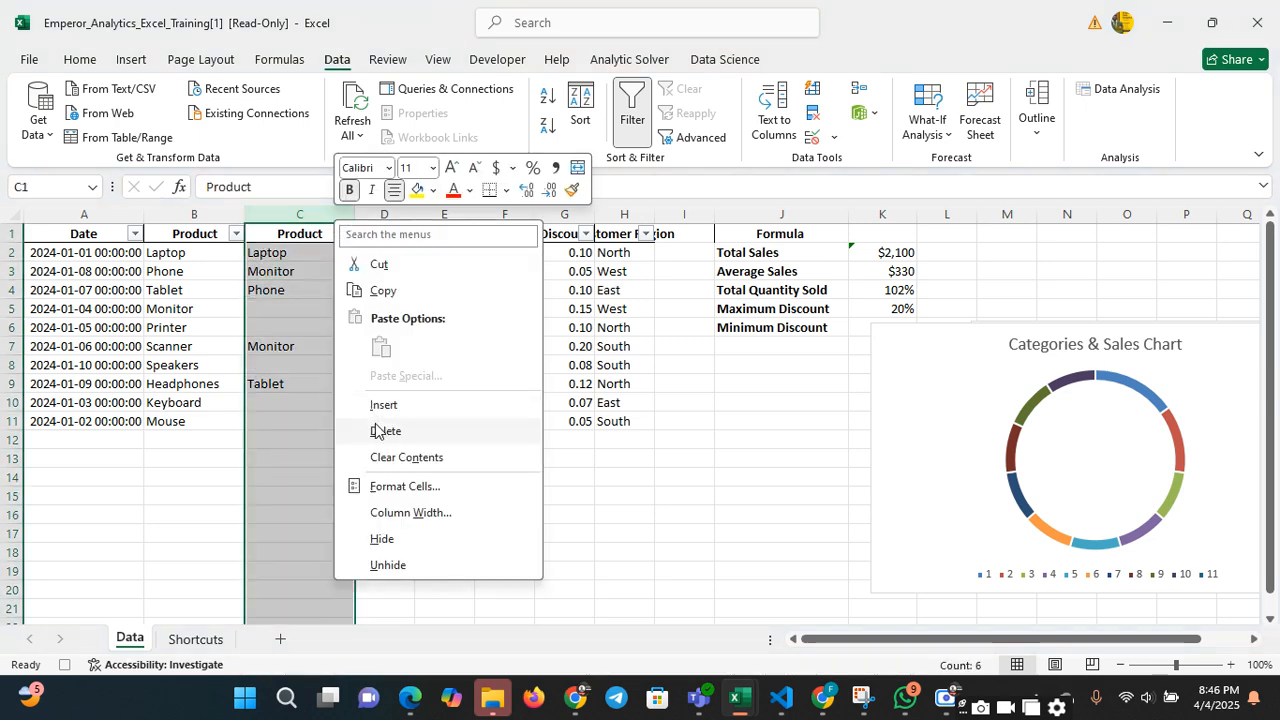
pyautogui.click(377, 431)
pyautogui.click(358, 440)
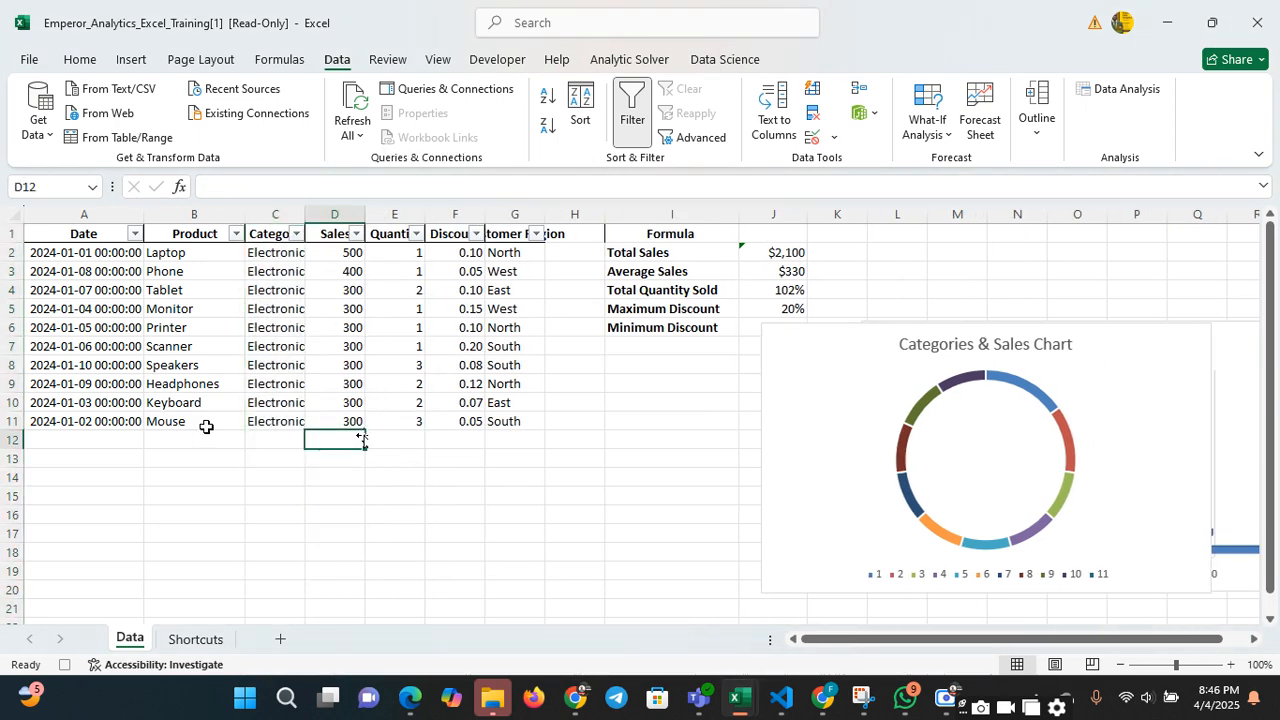
# Start a VLOOKUP formula in A14 with "Laptop" as lookup value and B1:G11 as table array
pyautogui.click(190, 446)
pyautogui.click(127, 476)
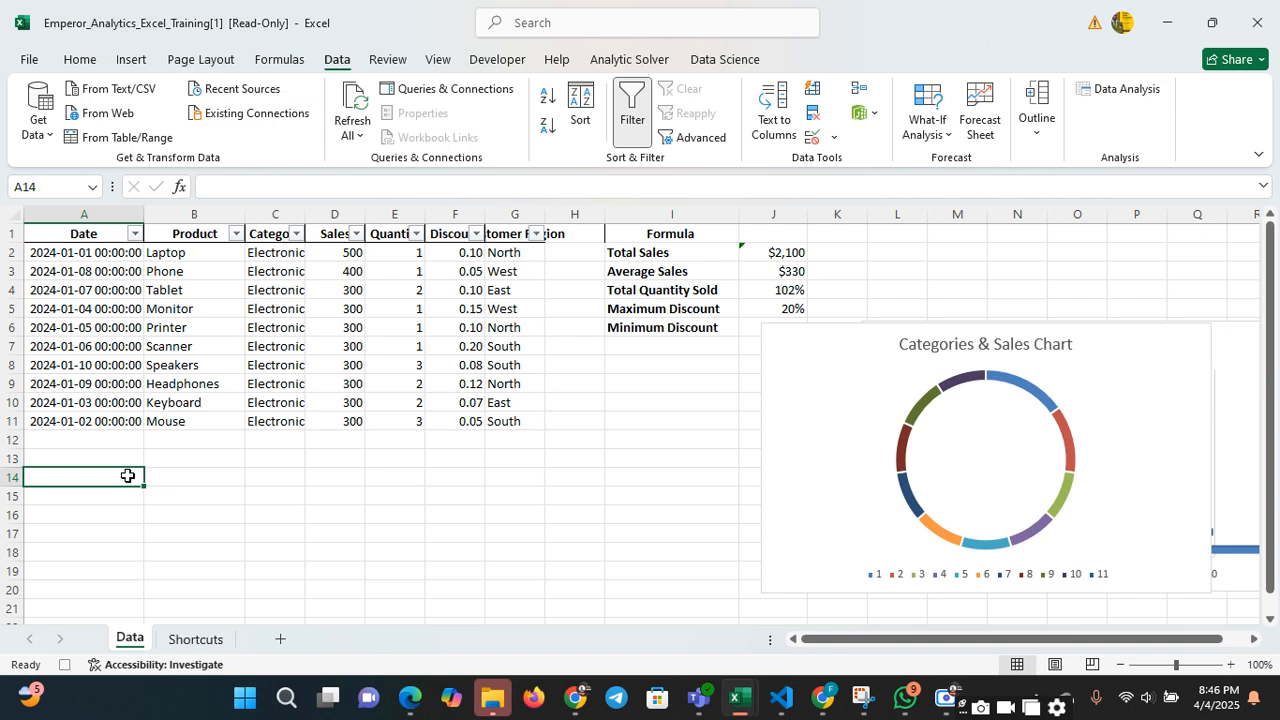
pyautogui.write('=')
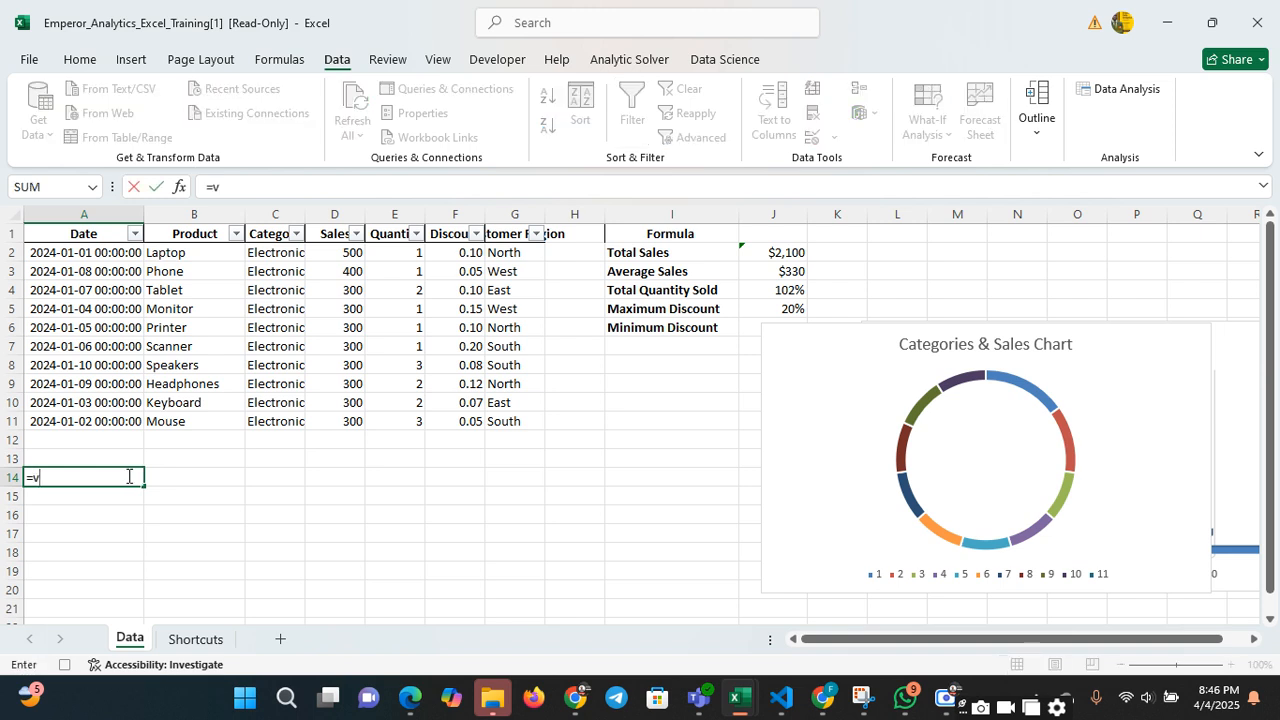
pyautogui.write('vlook')
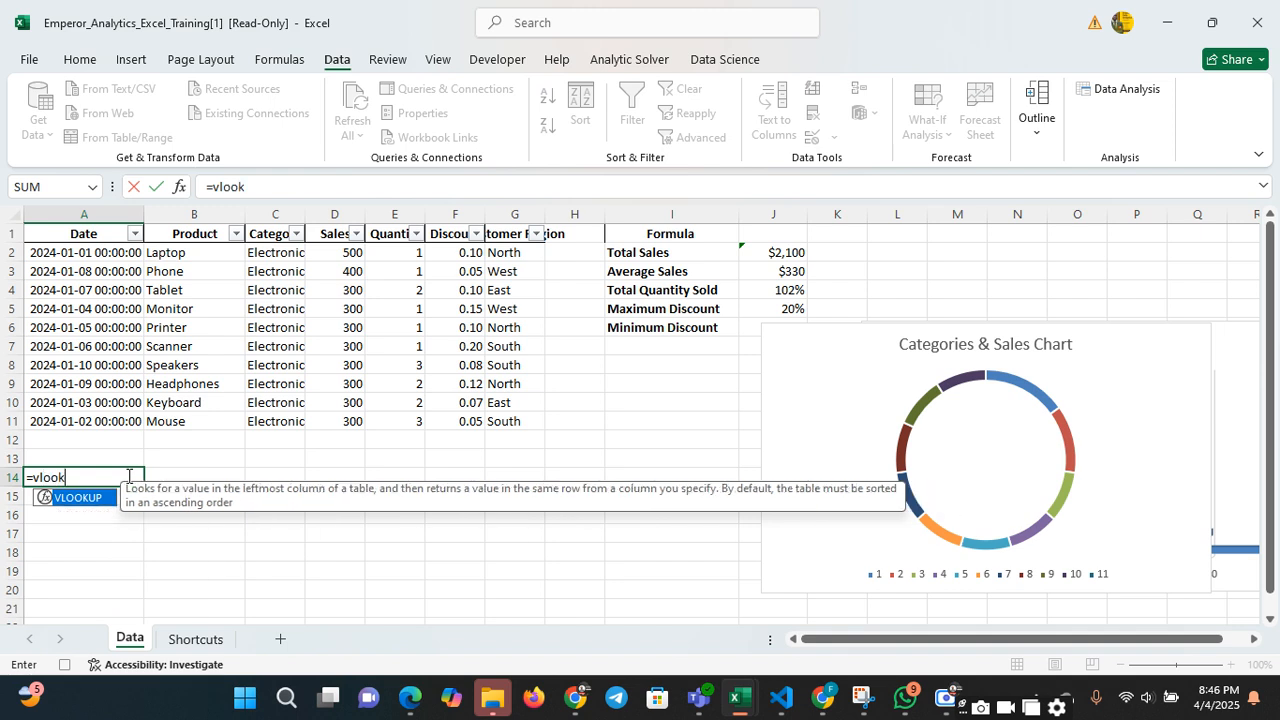
pyautogui.write('up(')
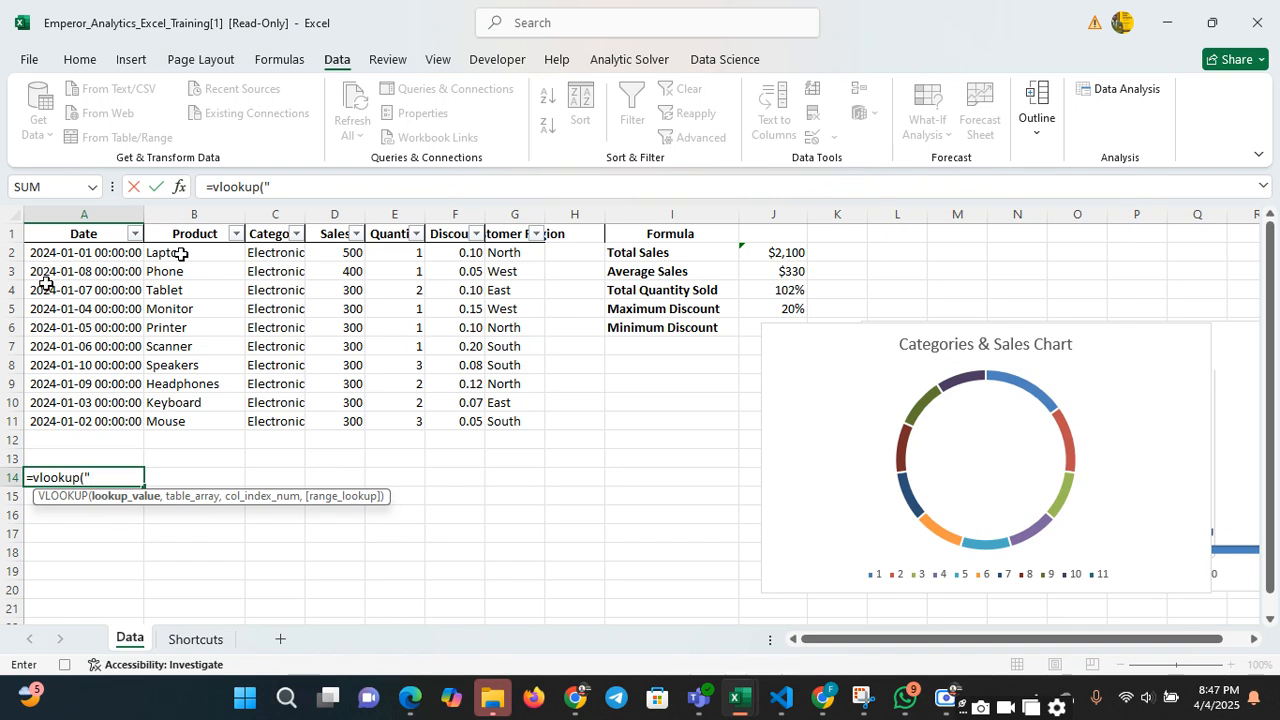
pyautogui.write('Laptop"')
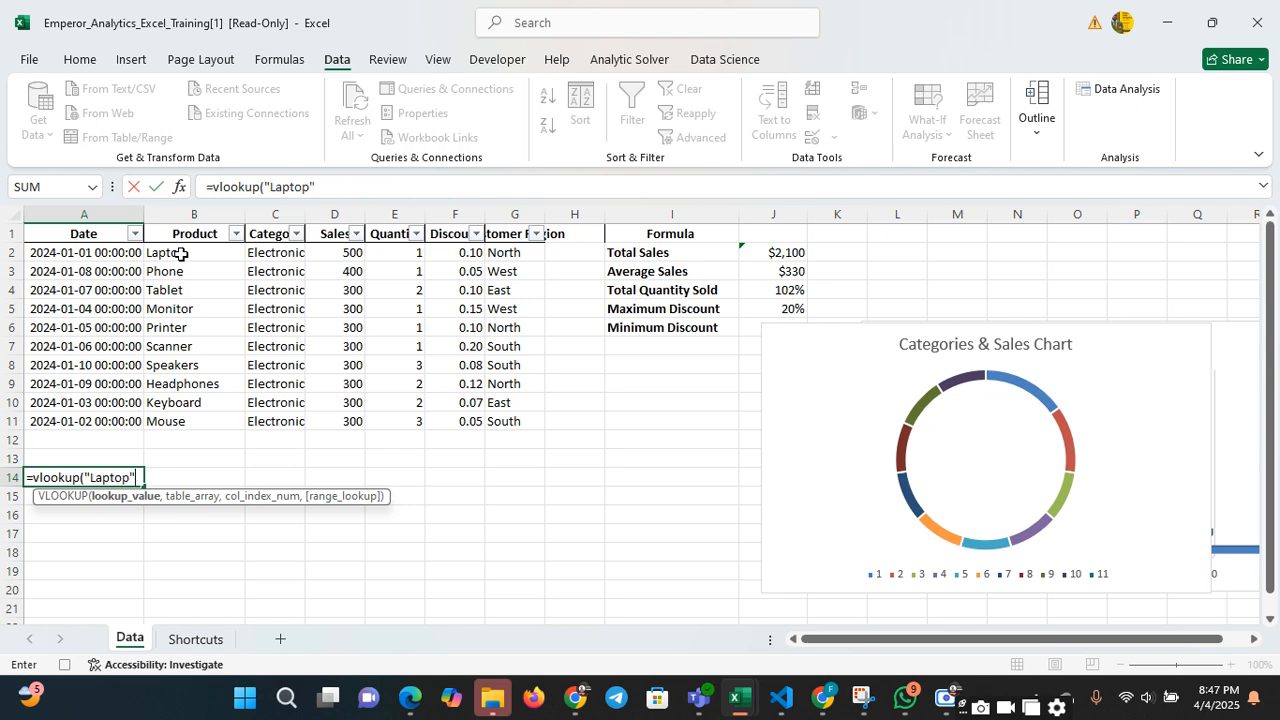
pyautogui.write(',')
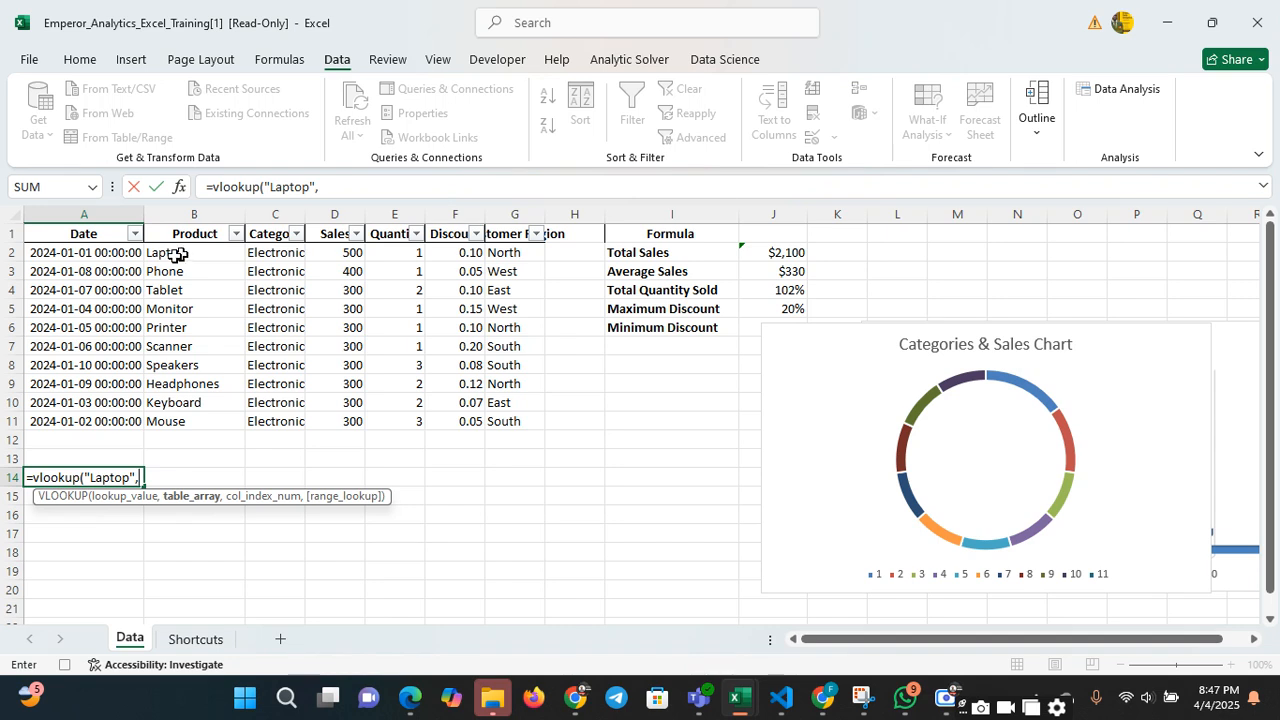
pyautogui.moveTo(174, 232); pyautogui.dragTo(508, 421)
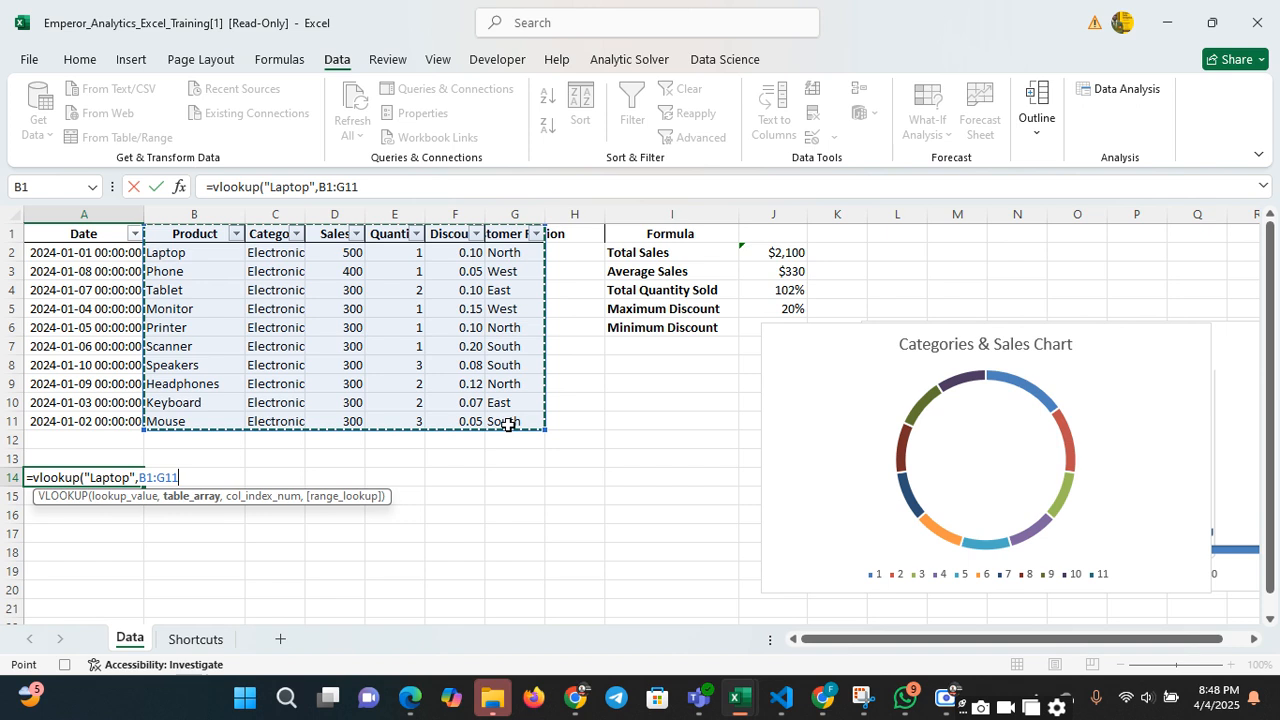
pyautogui.write(',')
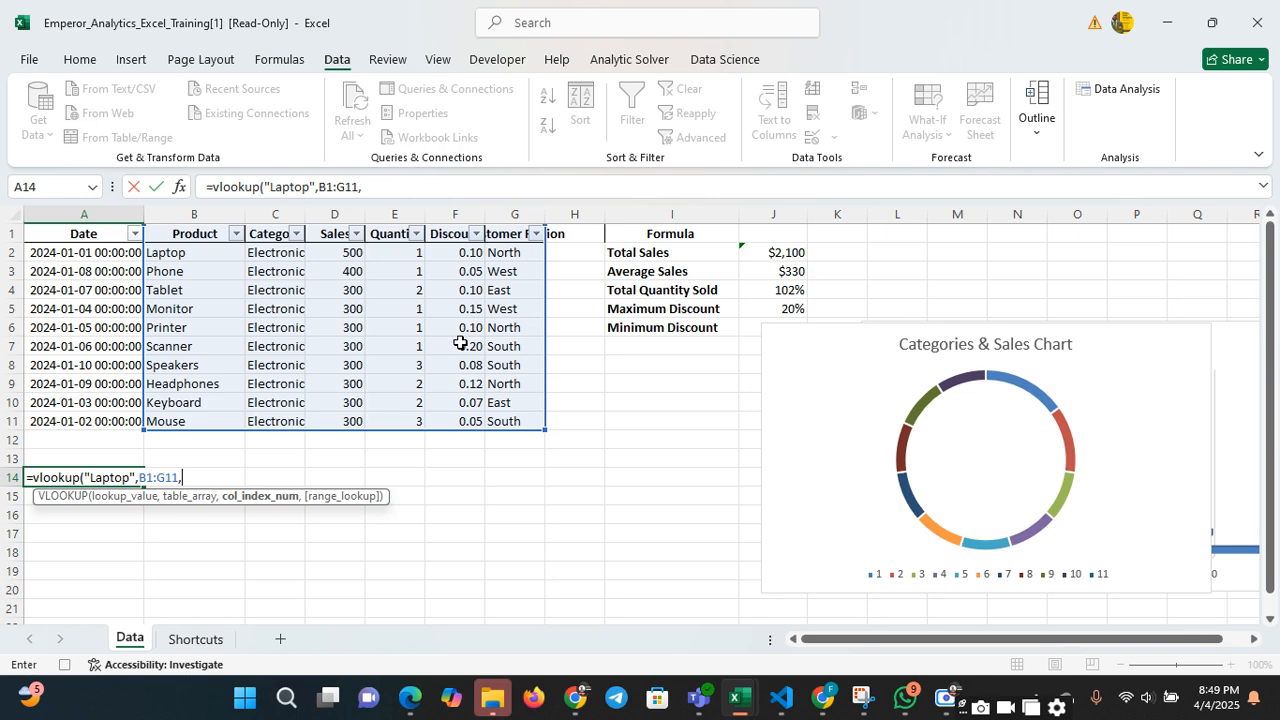
# Switch to the Google Meet window to check the call, and return to the workbook
pyautogui.click(832, 703)
pyautogui.click(803, 611)
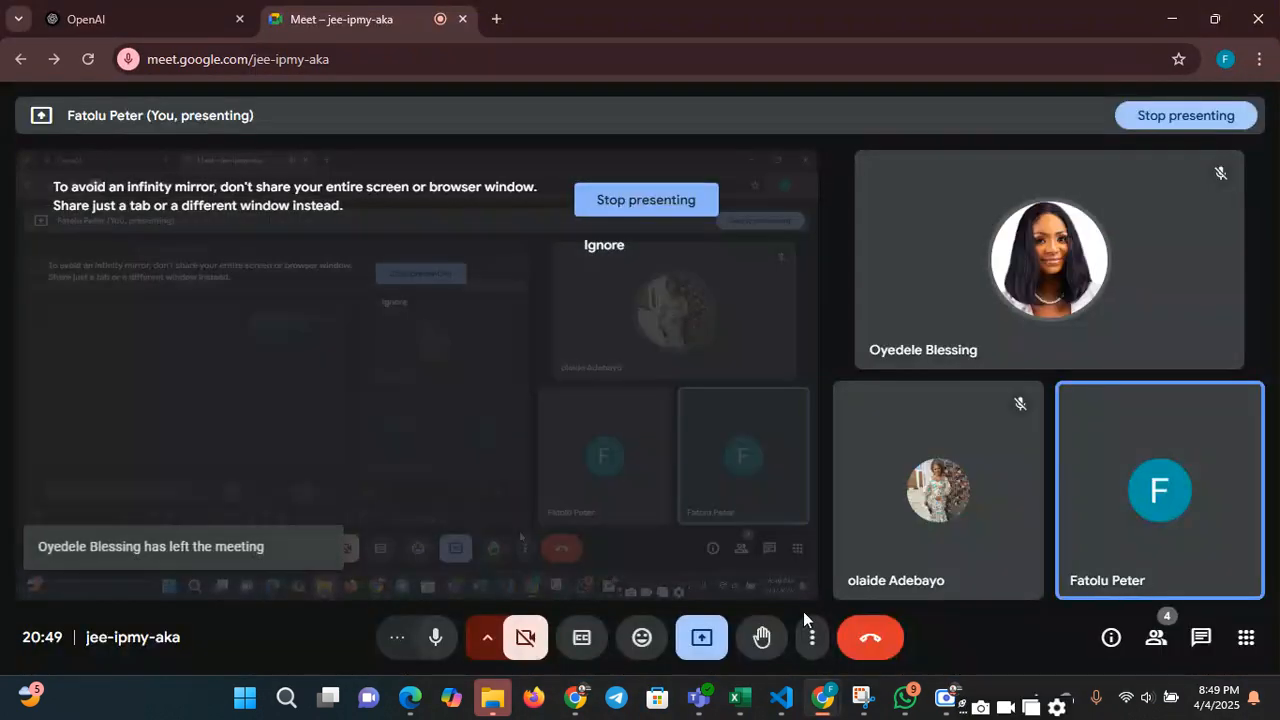
pyautogui.click(1164, 15)
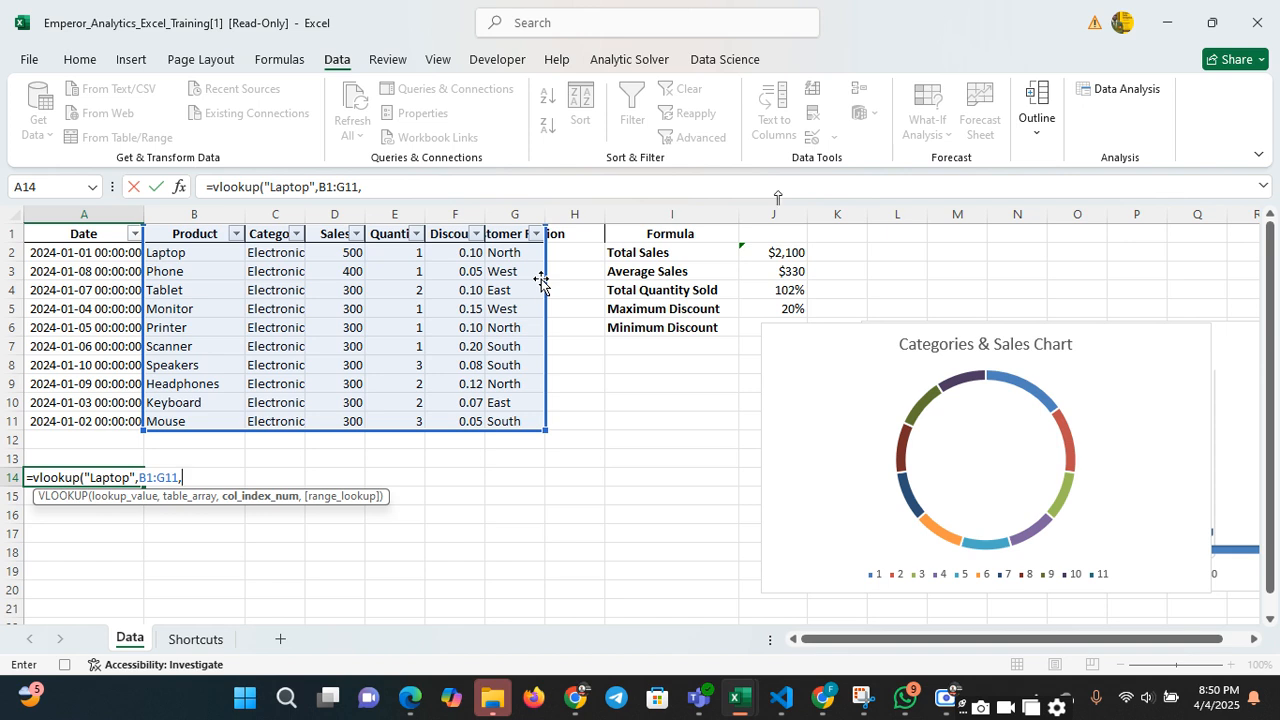
# Complete the VLOOKUP formula in A14 with column index 3 and FALSE for an exact match
pyautogui.write('3,fsl')
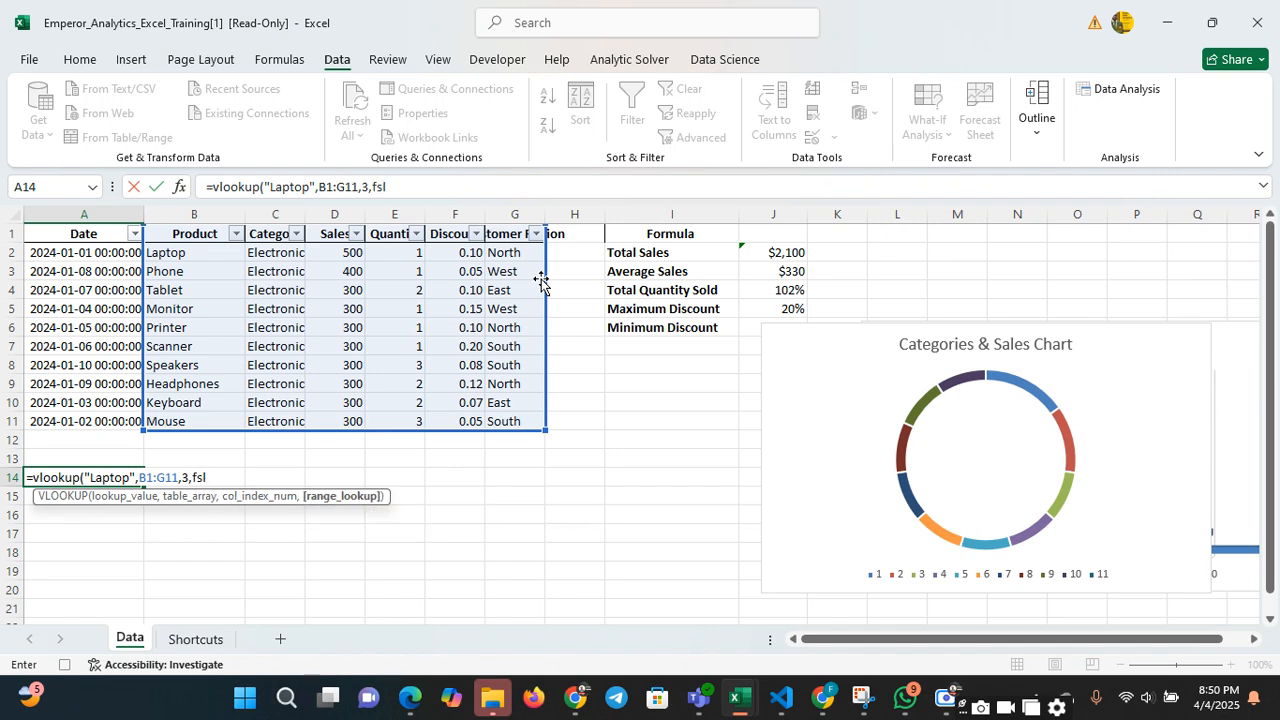
pyautogui.press('BackSpace')
pyautogui.press('BackSpace')
pyautogui.write('sl')
pyautogui.press('BackSpace')
pyautogui.press('BackSpace')
pyautogui.write('al')
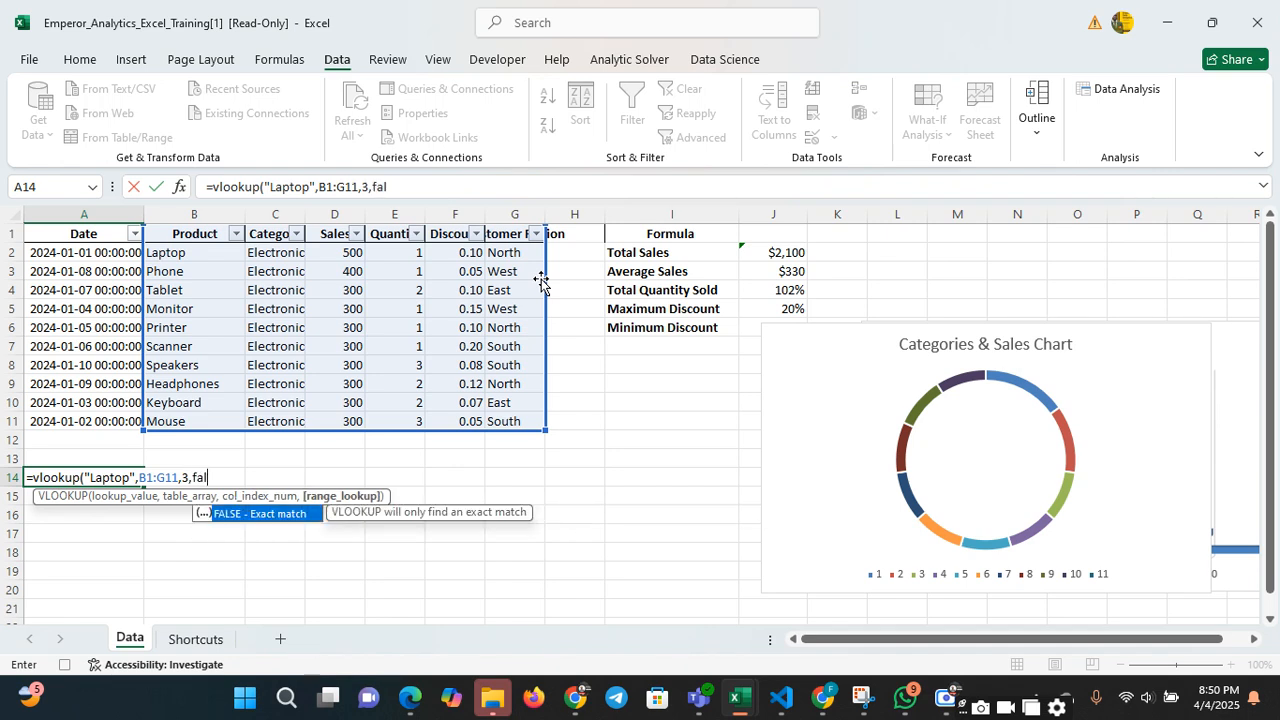
pyautogui.write('se)')
pyautogui.press('Return')
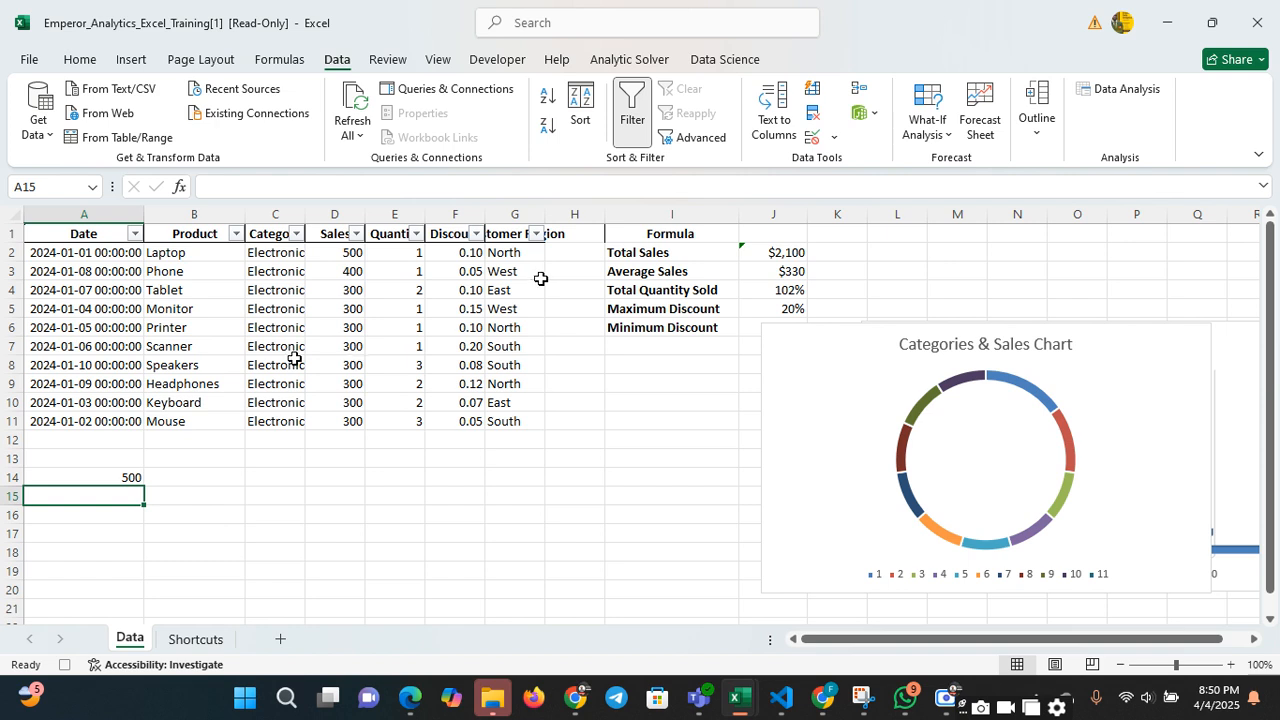
# Review the VLOOKUP formula in A14 and the Sales column it returns from
pyautogui.click(122, 477)
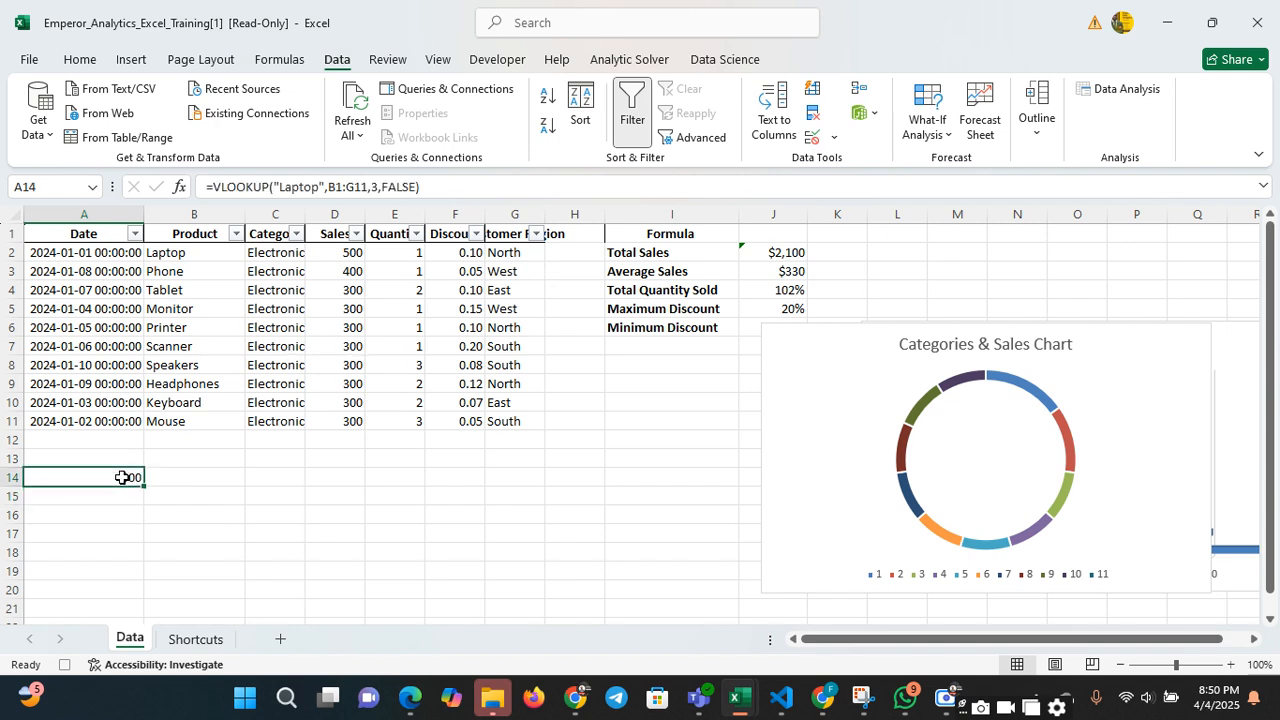
pyautogui.click(242, 187)
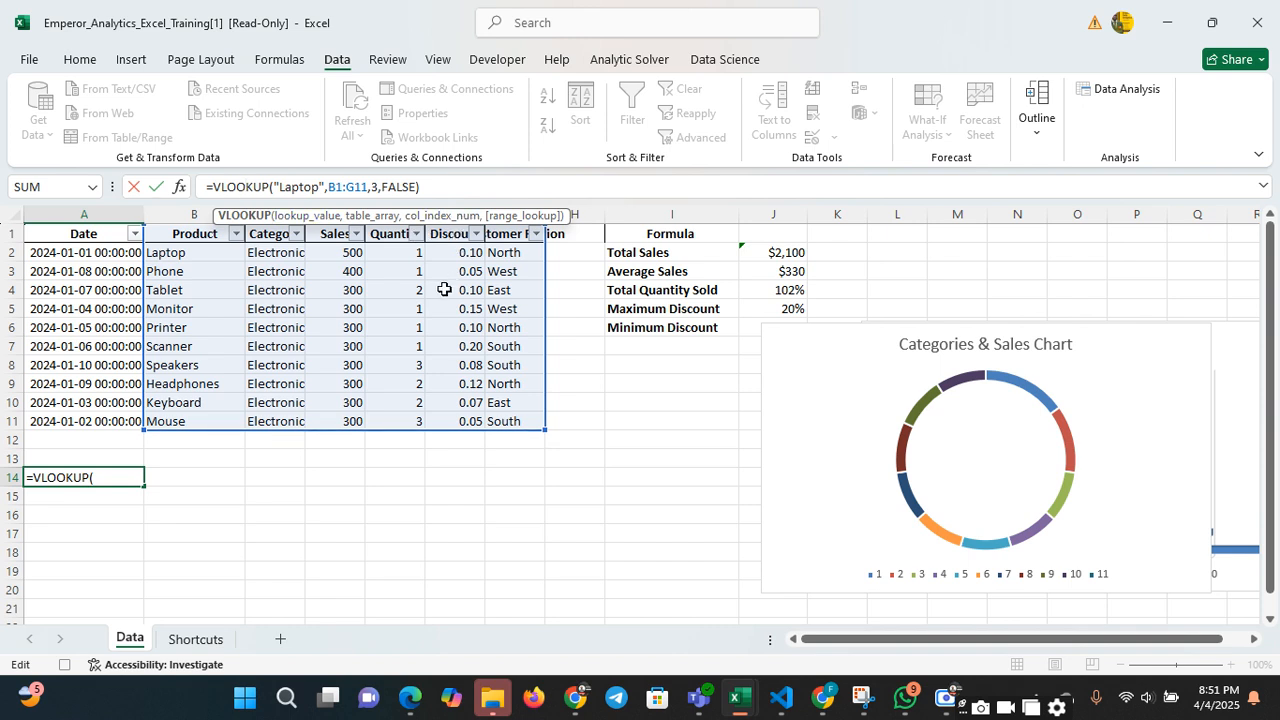
pyautogui.click(410, 369)
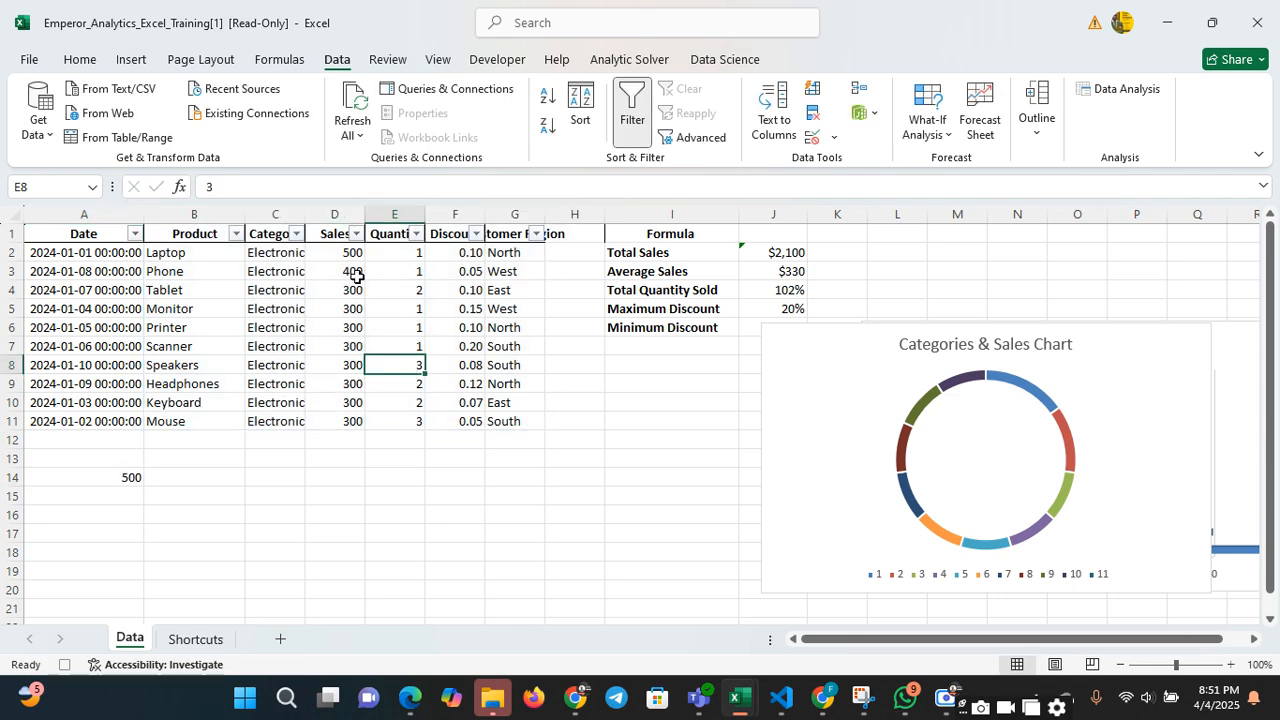
pyautogui.click(341, 215)
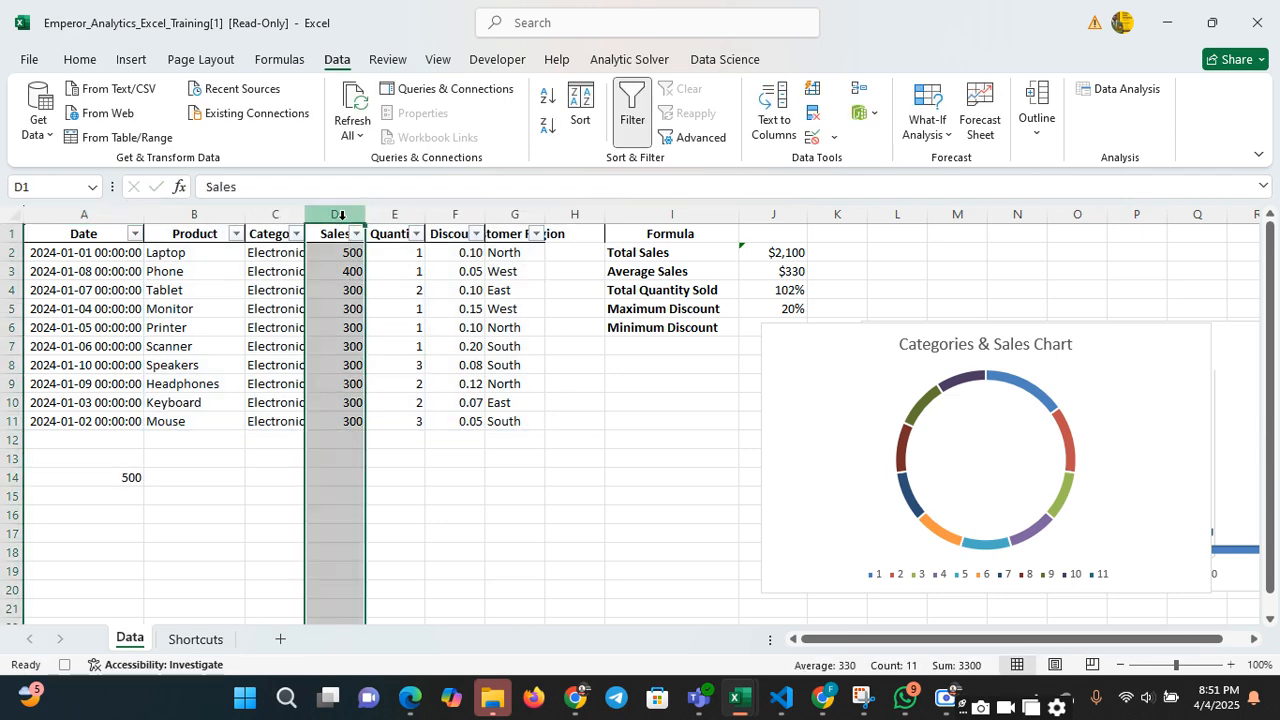
# Enter the label "Conditional format" in cell I12
pyautogui.click(630, 438)
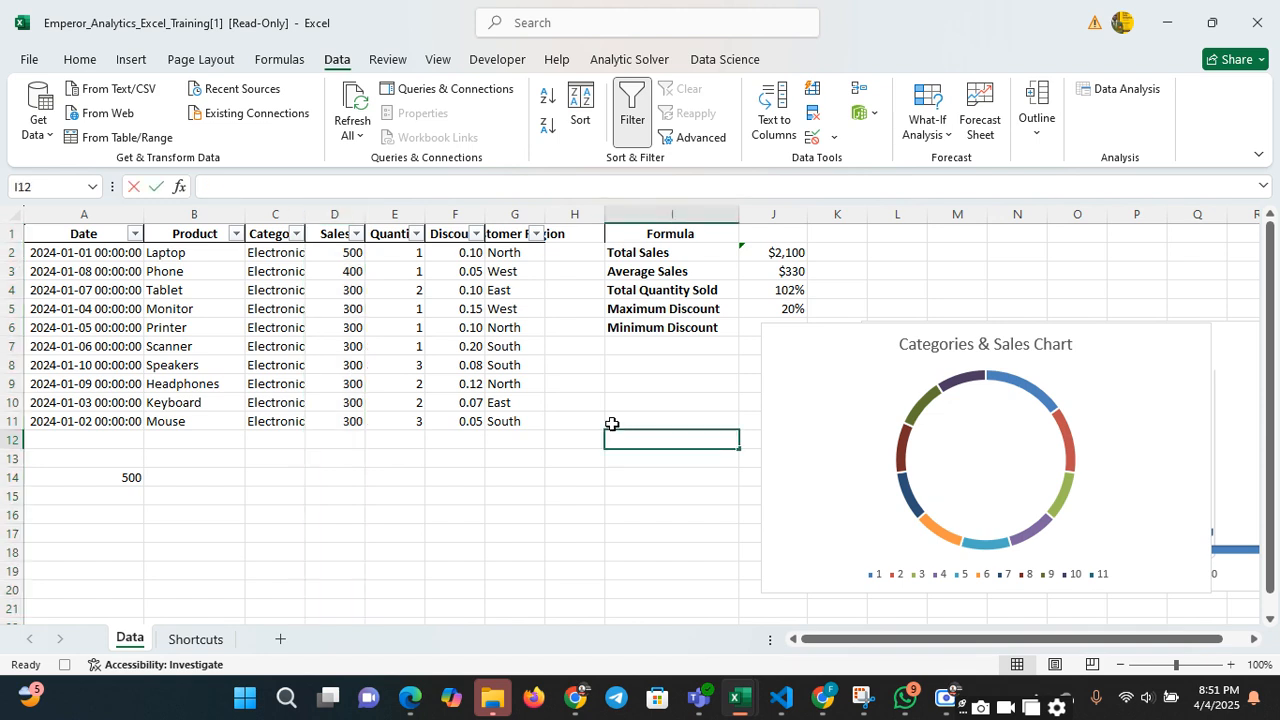
pyautogui.write('Condiyio')
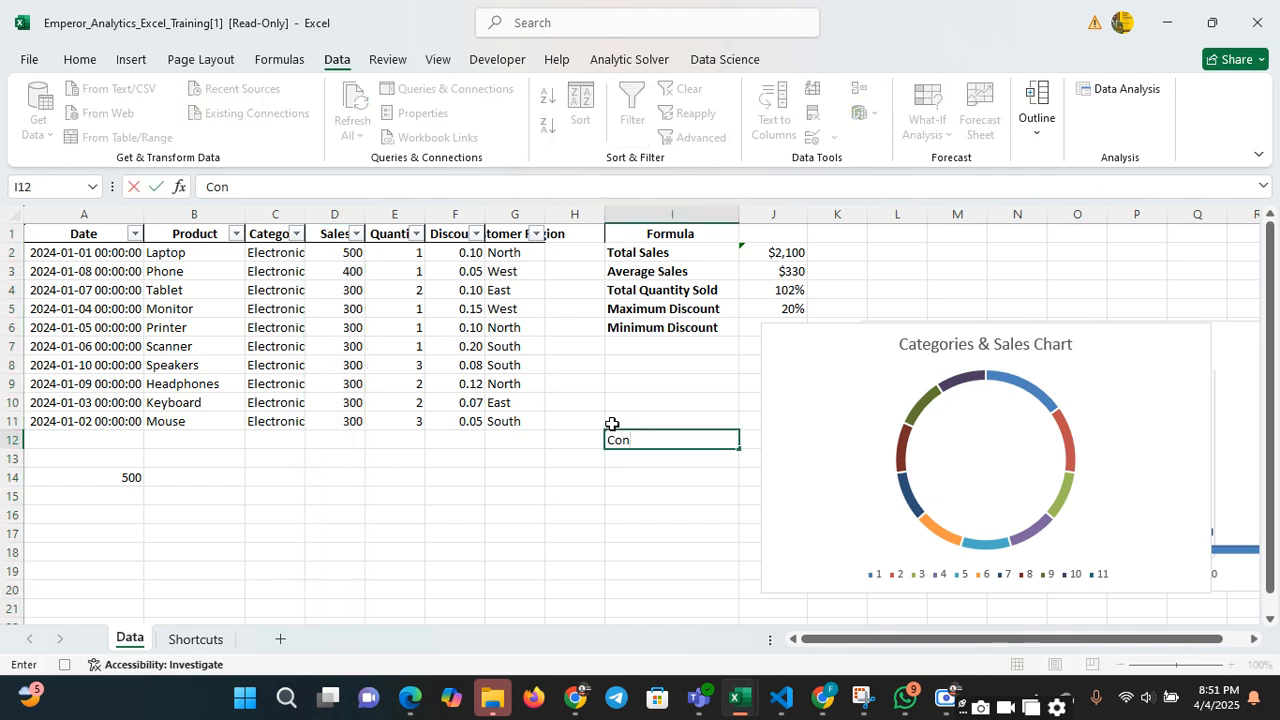
pyautogui.press('BackSpace')
pyautogui.press('BackSpace')
pyautogui.press('BackSpace')
pyautogui.write('tional format')
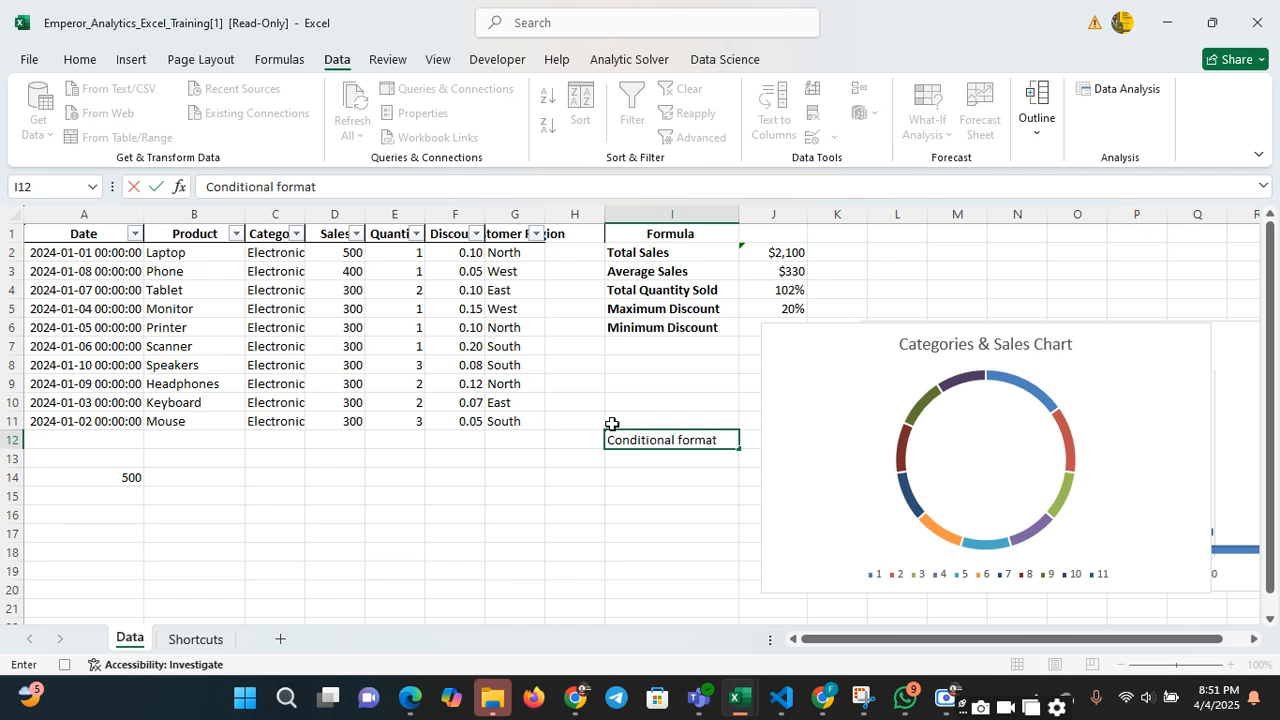
pyautogui.press('Return')
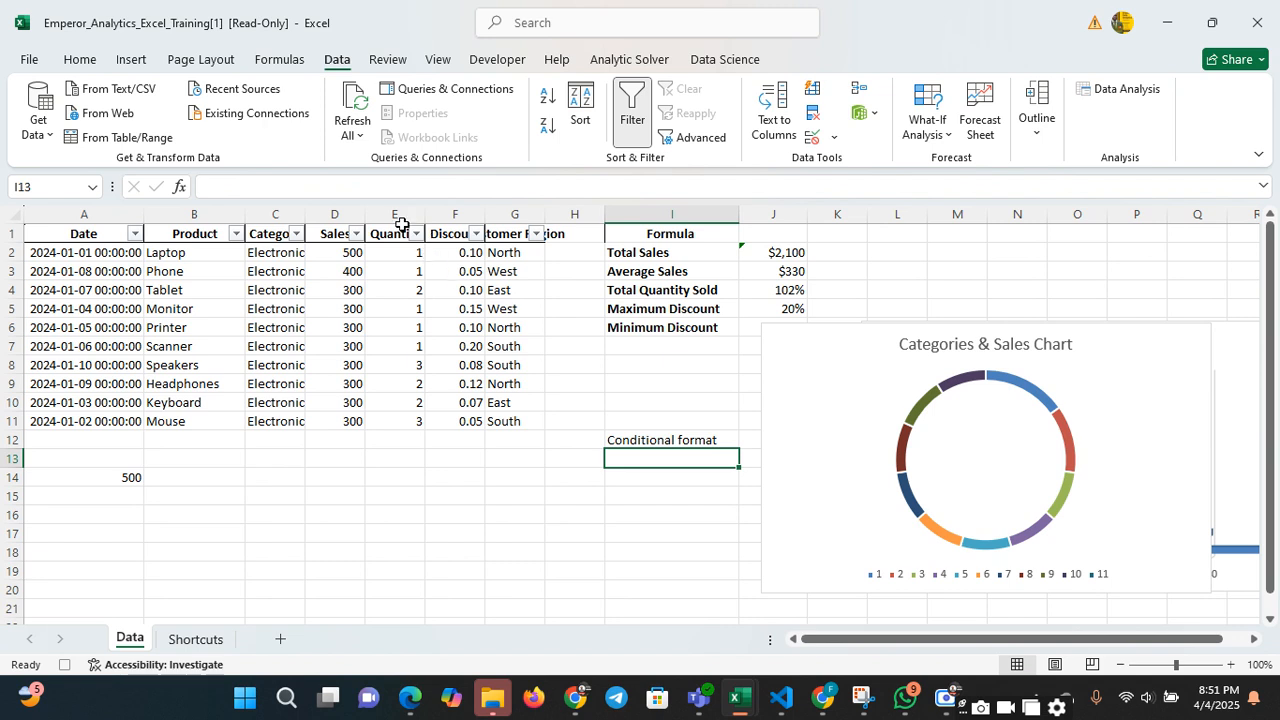
# Set up a Greater Than highlight rule for the Sales values D2:D11 with a threshold of 100
pyautogui.click(345, 216)
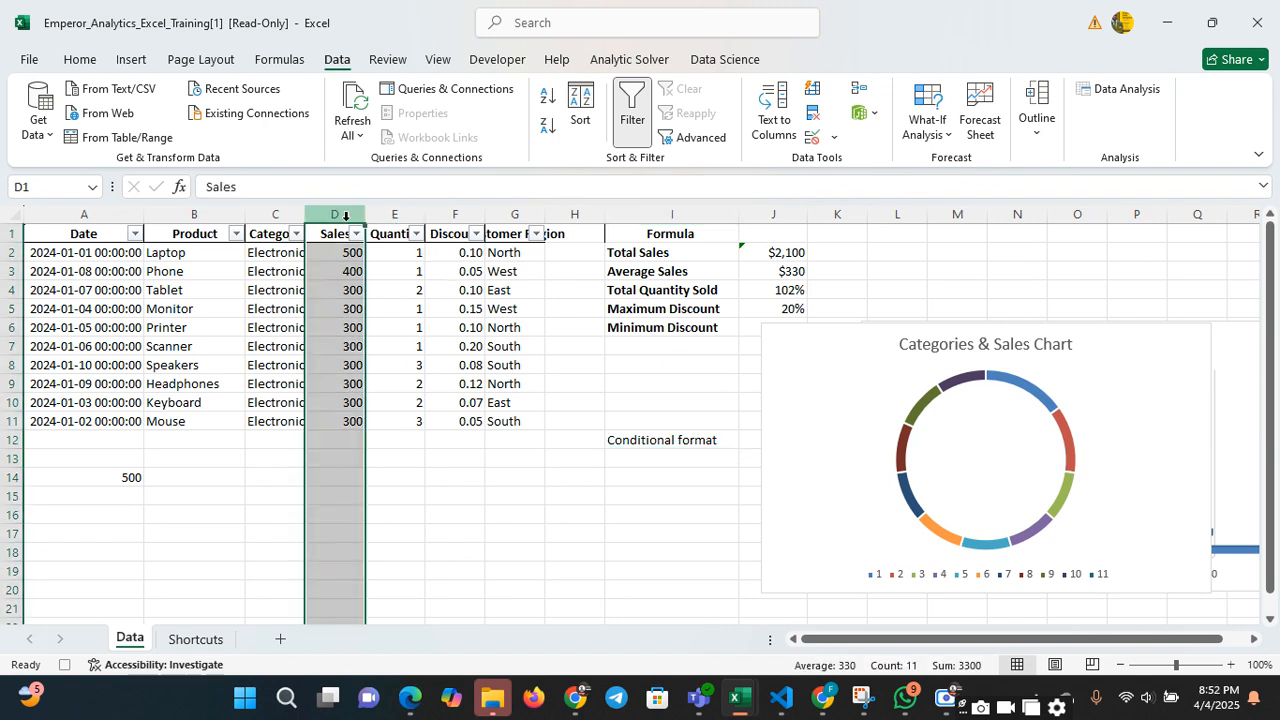
pyautogui.moveTo(346, 248); pyautogui.dragTo(351, 420)
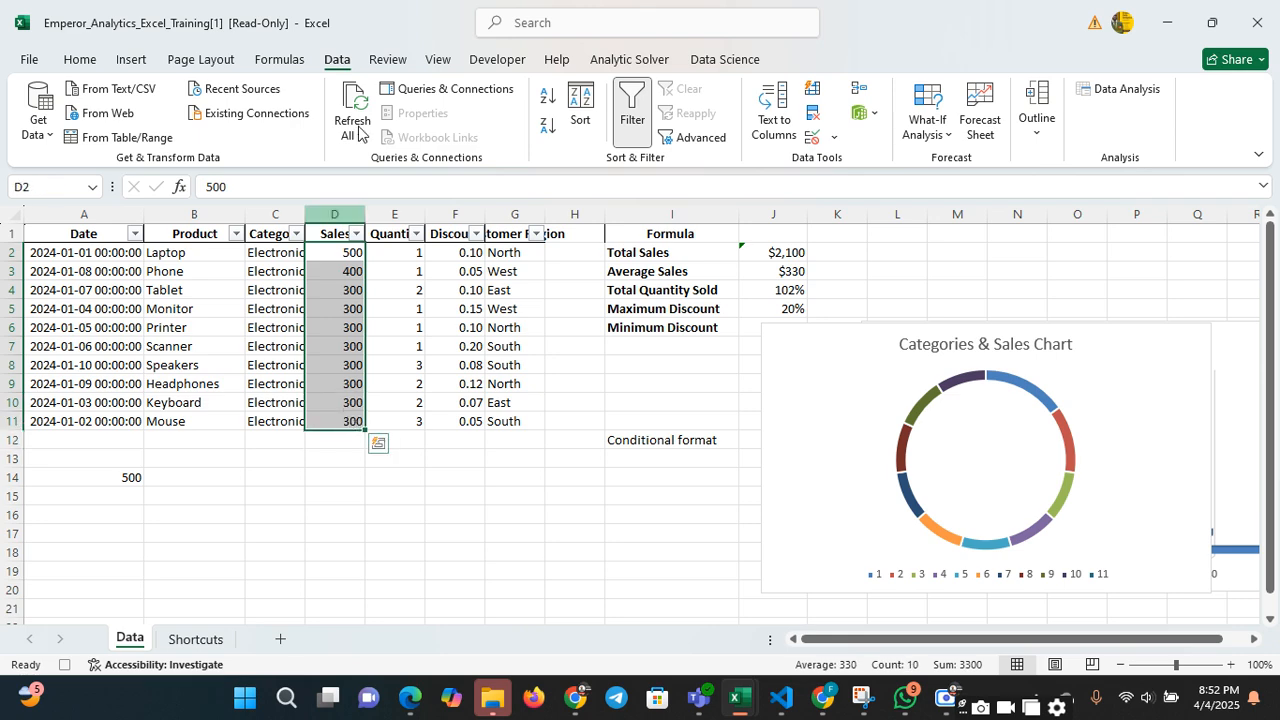
pyautogui.click(78, 59)
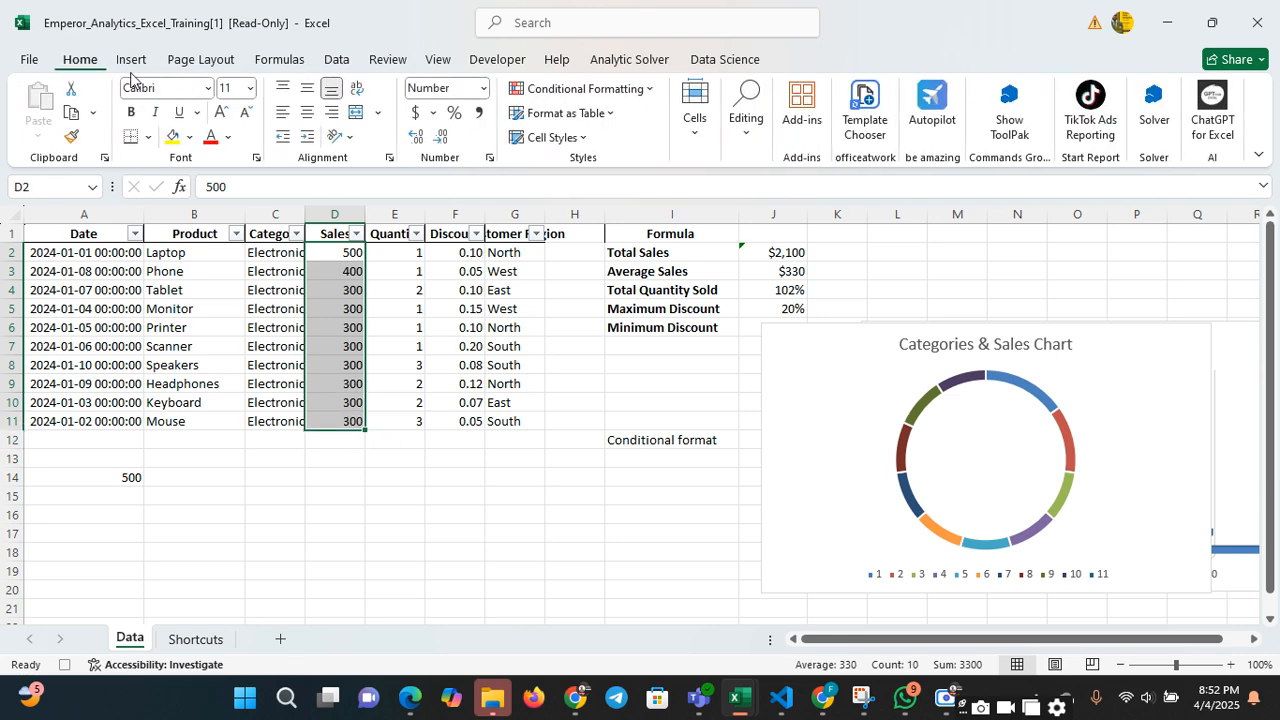
pyautogui.click(551, 98)
pyautogui.moveTo(627, 125)
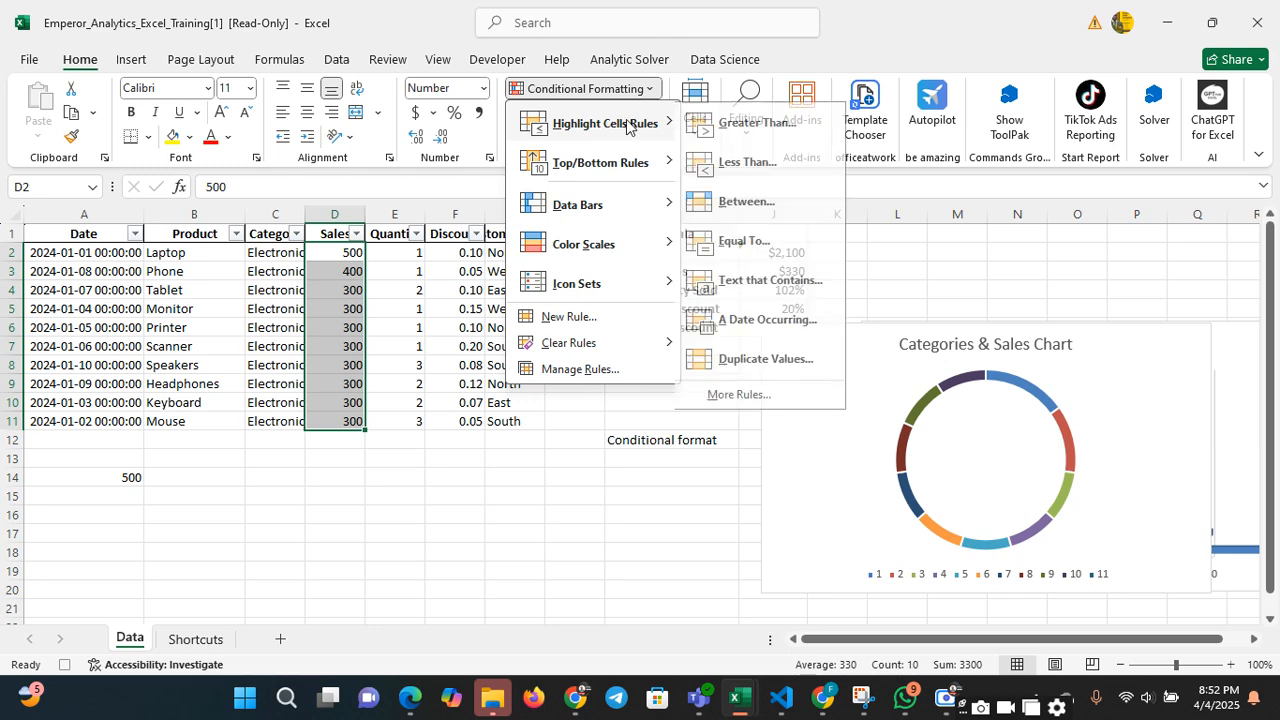
pyautogui.click(759, 124)
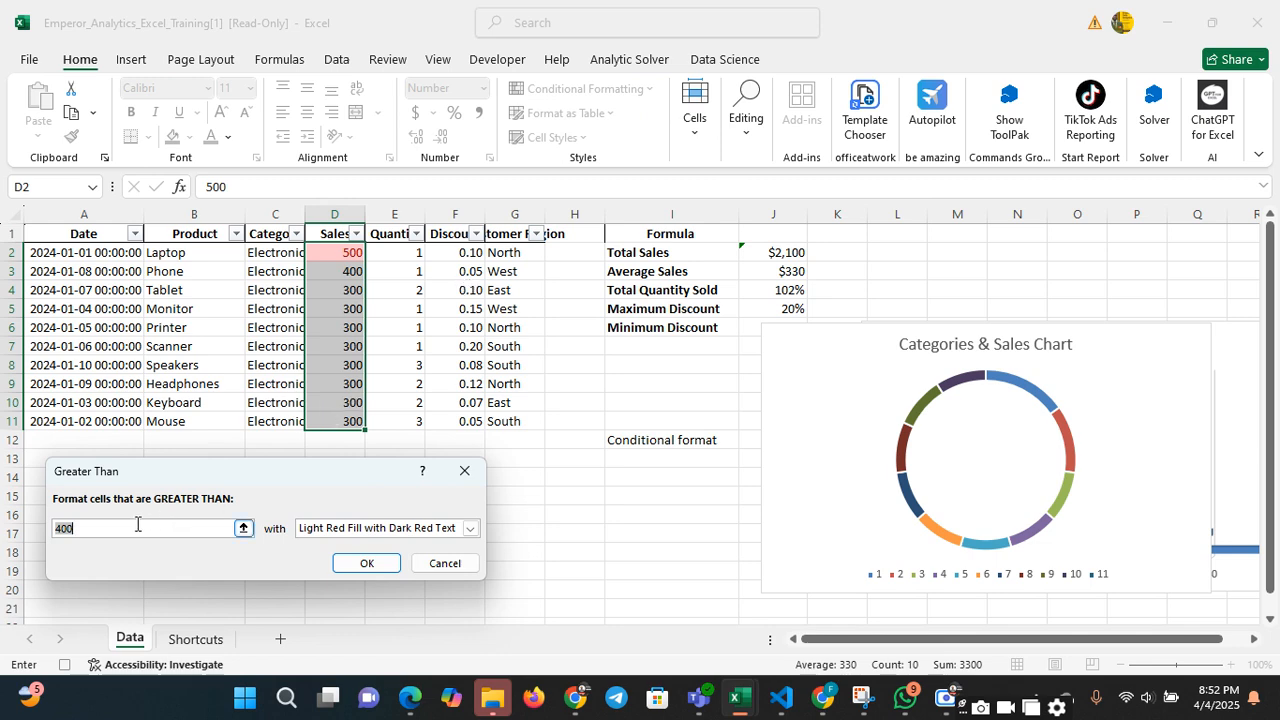
pyautogui.press('BackSpace')
pyautogui.write('100')
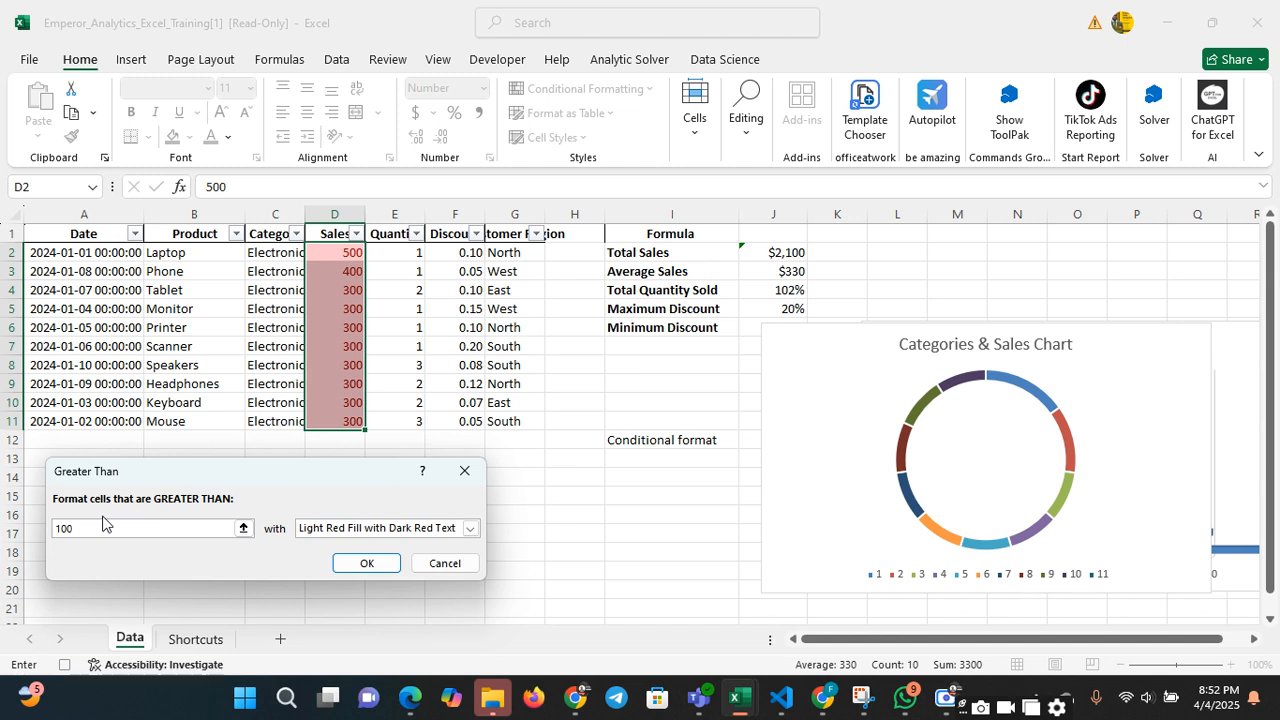
# Change the Greater Than threshold to 300 and apply the rule with Light Red Fill with Dark Red Text
pyautogui.write('300')
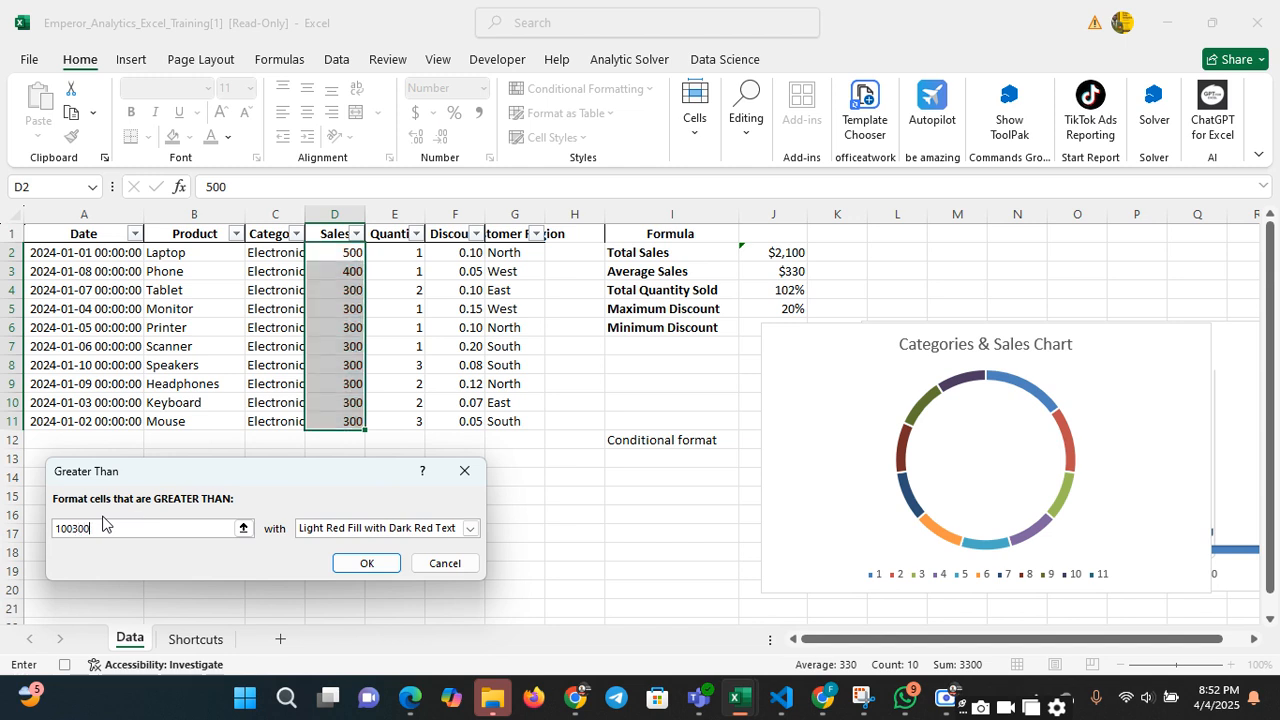
pyautogui.press('BackSpace')
pyautogui.press('BackSpace')
pyautogui.press('BackSpace')
pyautogui.press('BackSpace')
pyautogui.press('BackSpace')
pyautogui.press('BackSpace')
pyautogui.write('300')
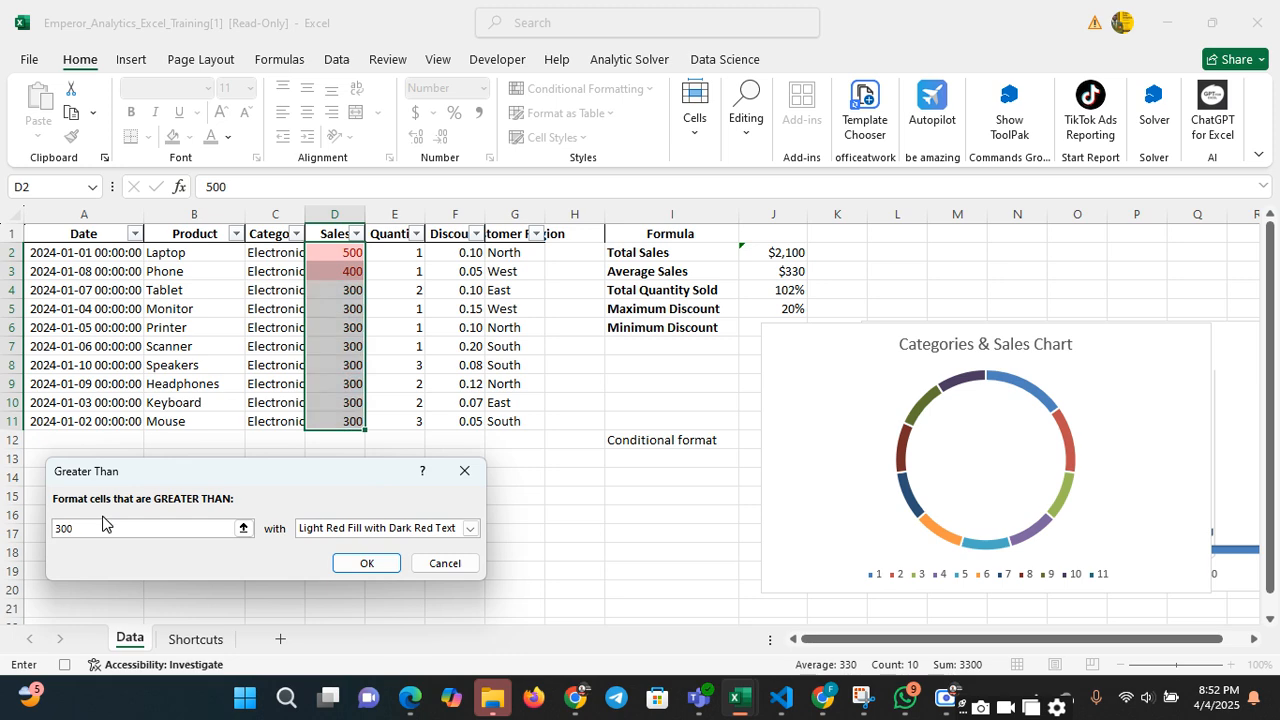
pyautogui.press('Return')
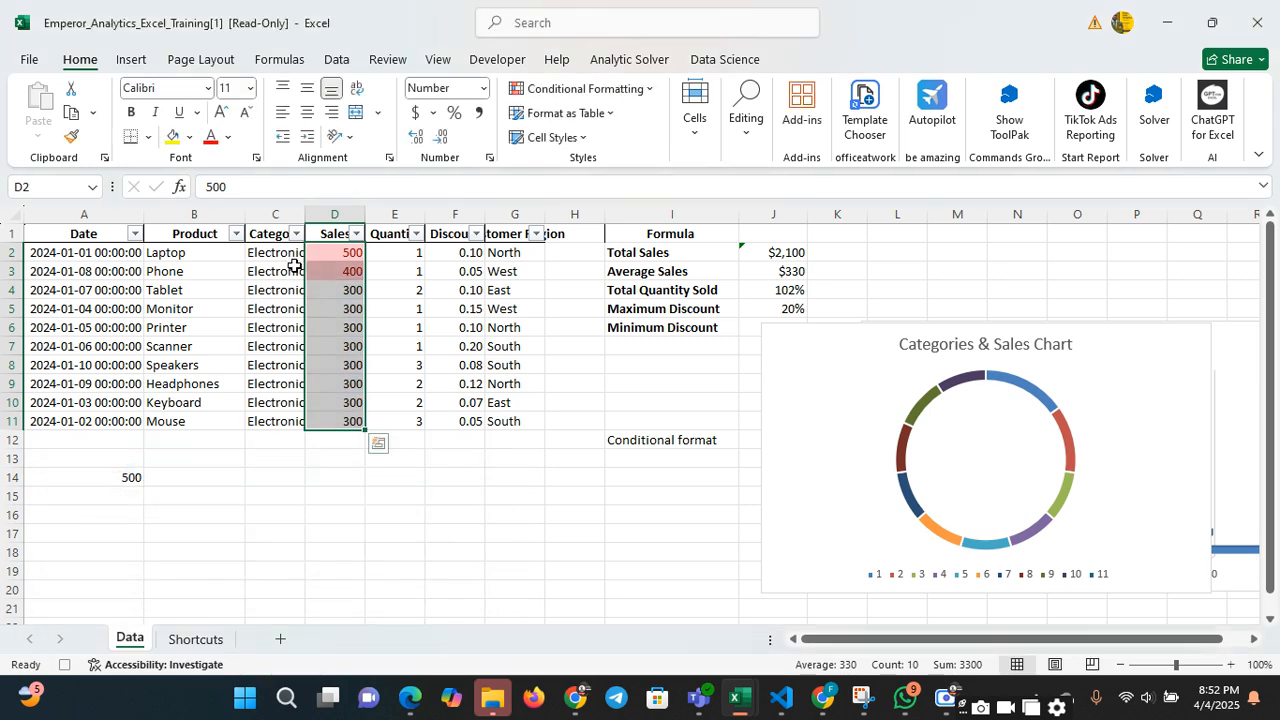
pyautogui.click(334, 267)
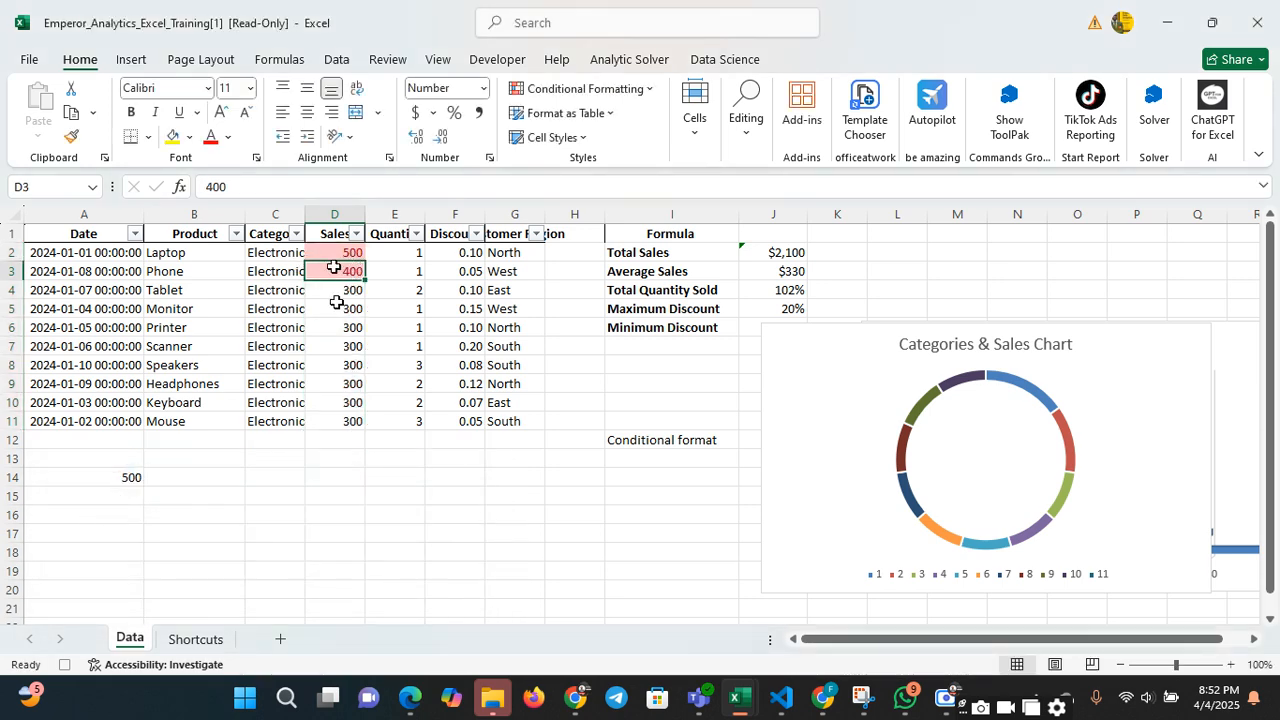
pyautogui.click(352, 306)
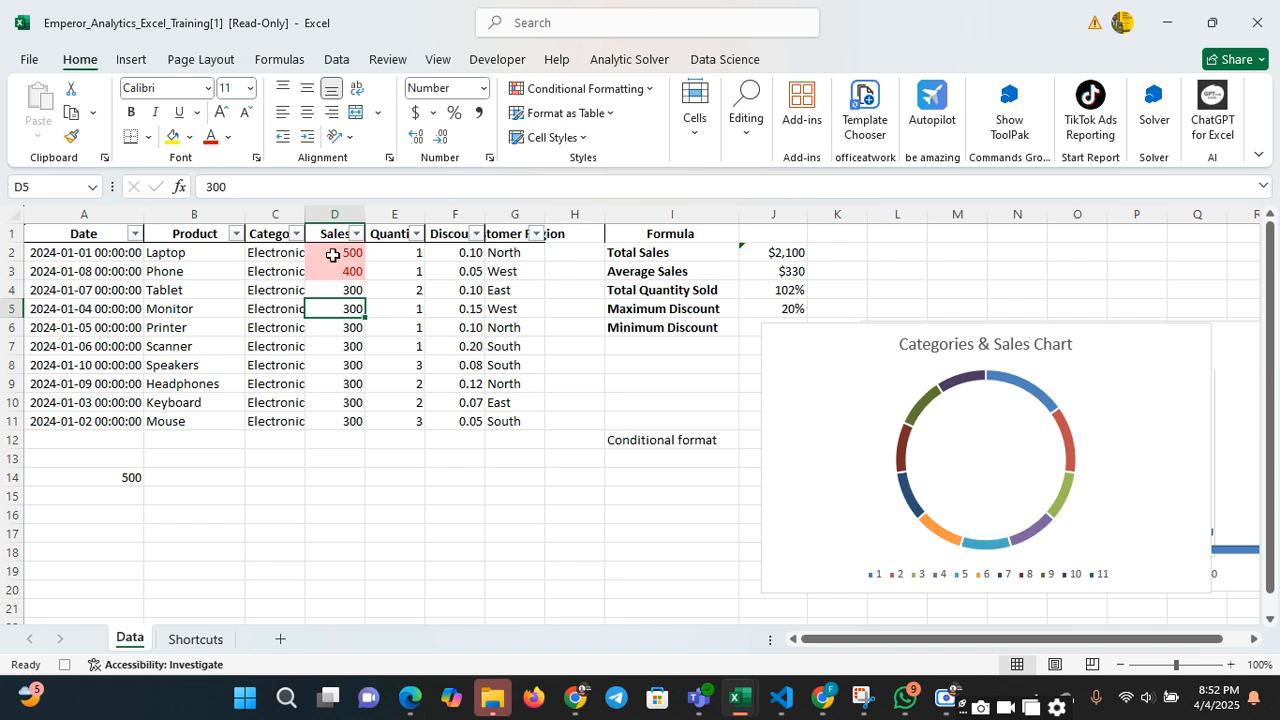
# Start another Greater Than highlight rule for the Sales values D2:D11 with a threshold of 300
pyautogui.moveTo(329, 257); pyautogui.dragTo(340, 426)
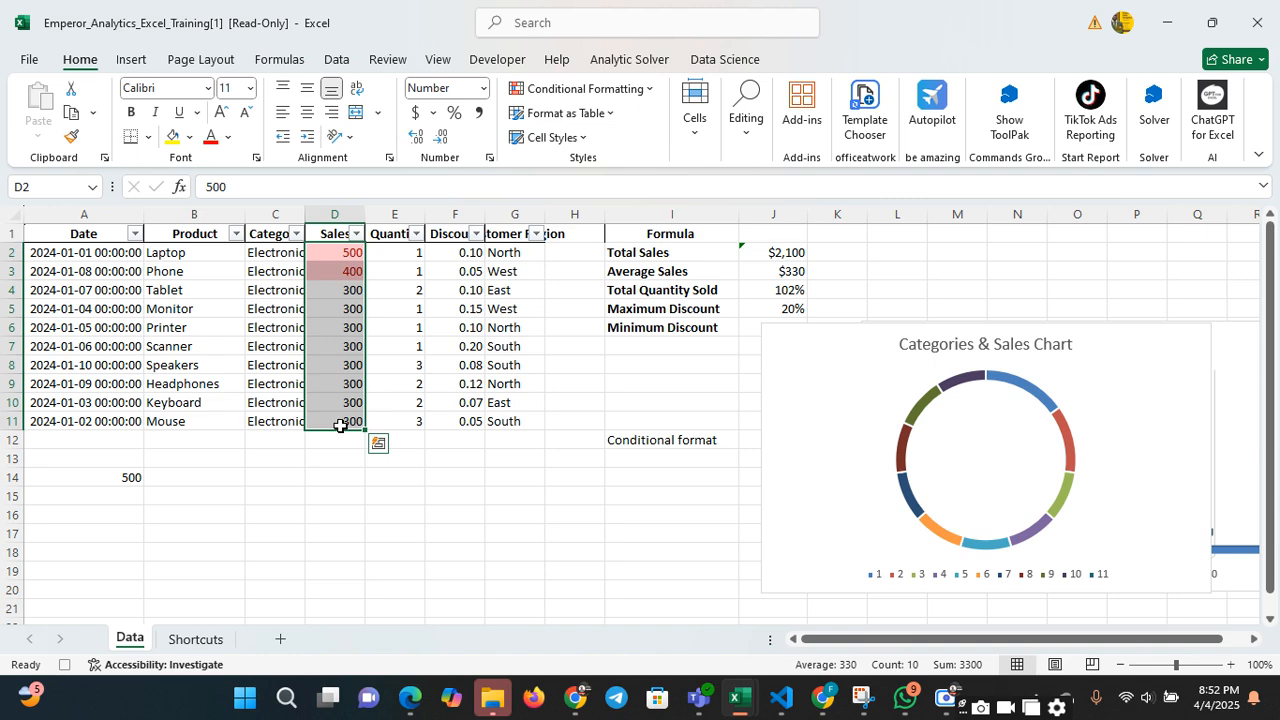
pyautogui.click(571, 90)
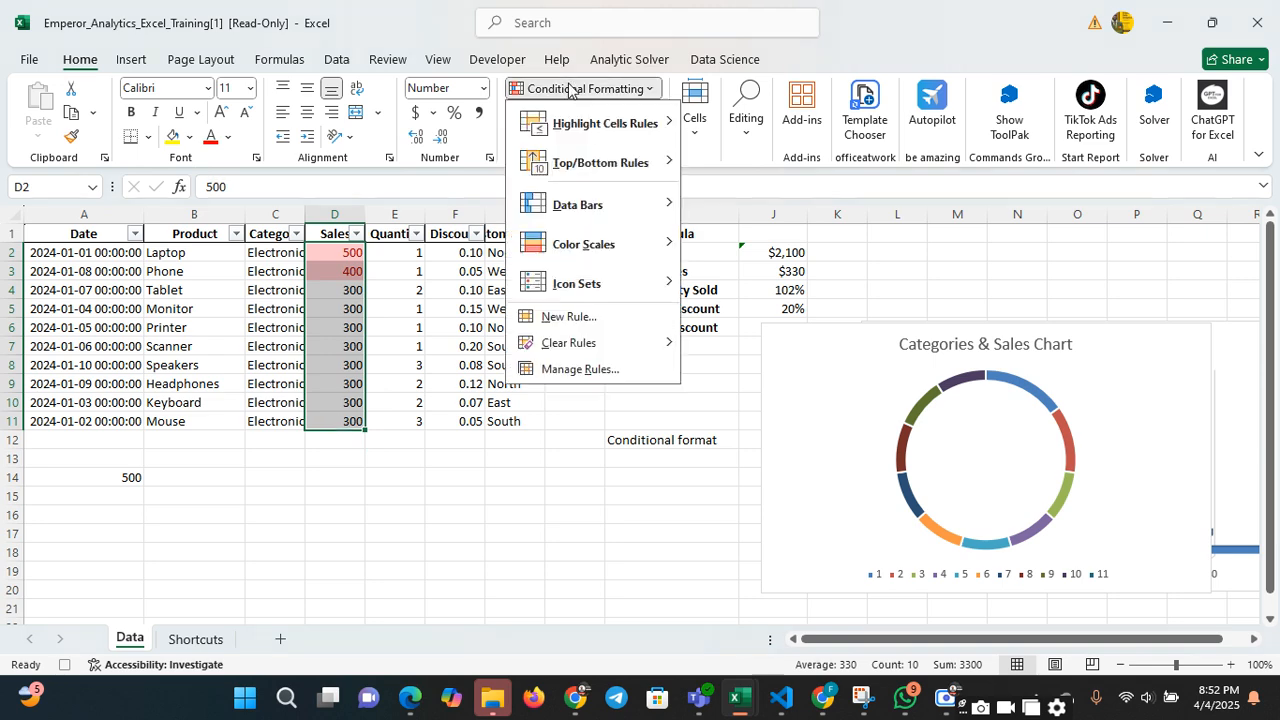
pyautogui.moveTo(630, 123)
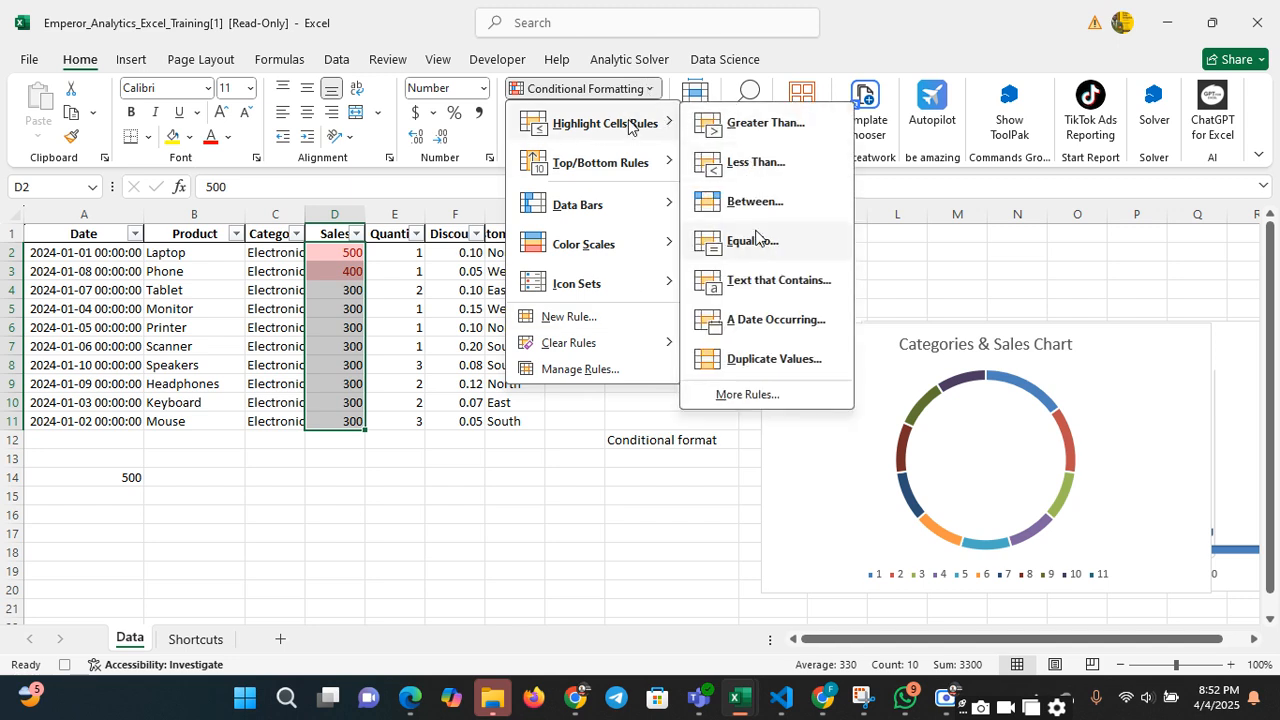
pyautogui.click(749, 132)
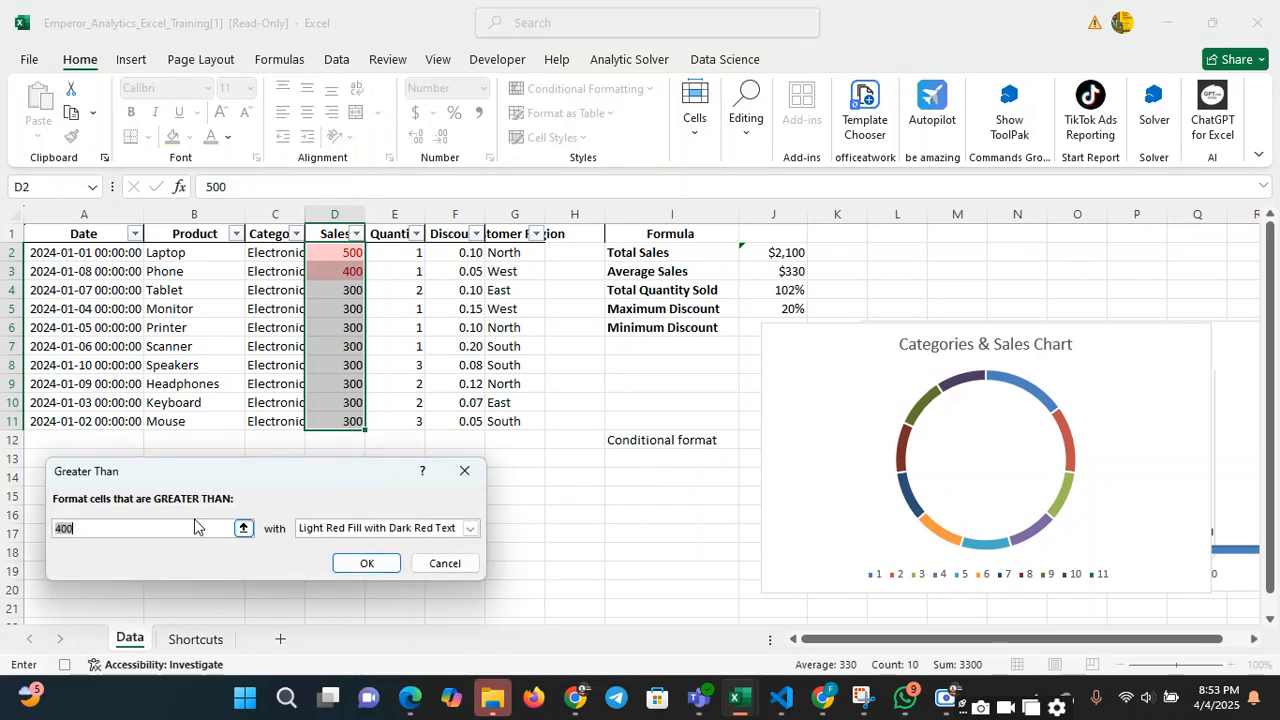
pyautogui.click(181, 525)
pyautogui.press('BackSpace')
pyautogui.press('BackSpace')
pyautogui.press('BackSpace')
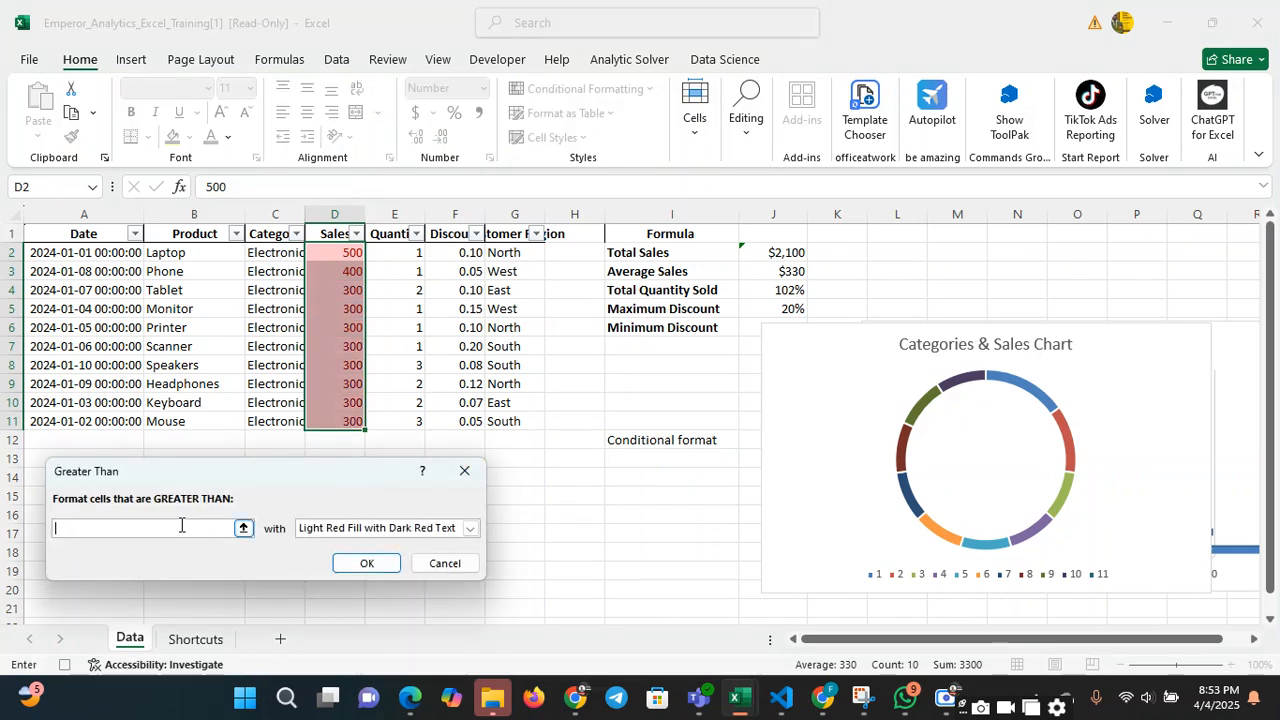
pyautogui.write('300')
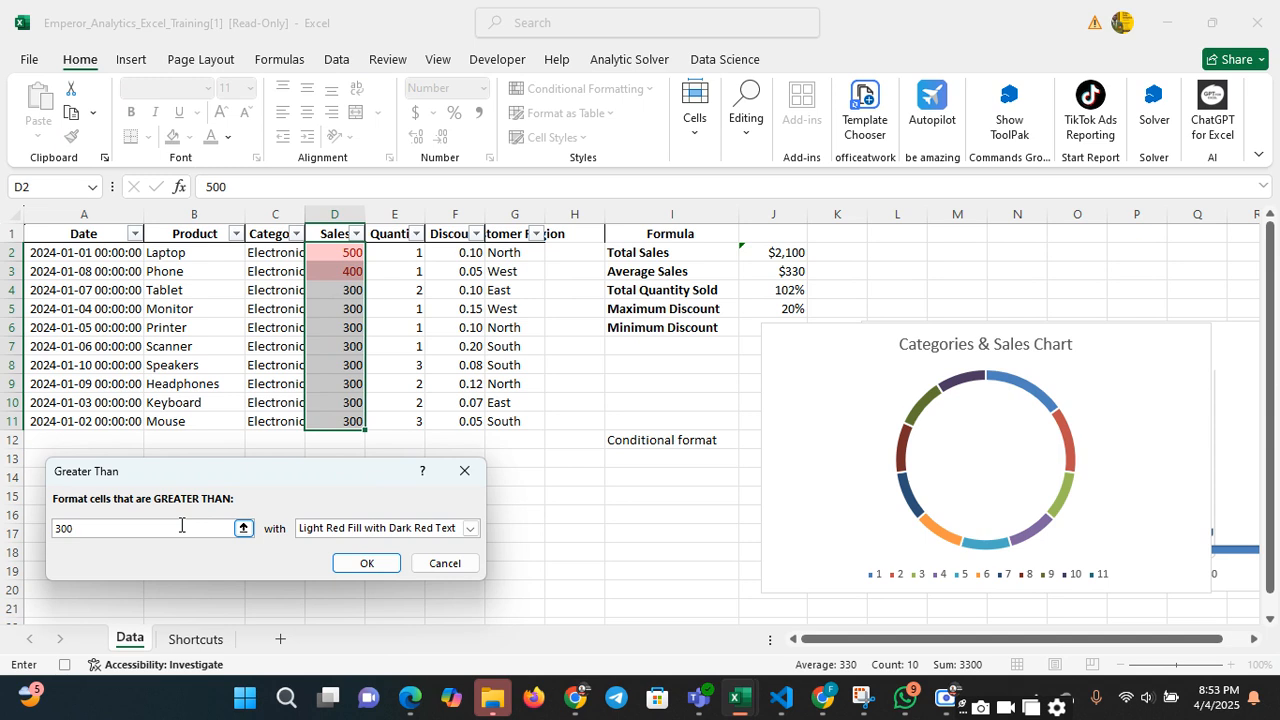
# Preview the Red Border, Yellow Fill with Dark Yellow Text, and Light Red Fill with Dark Red Text formats, then cancel the rule
pyautogui.click(469, 528)
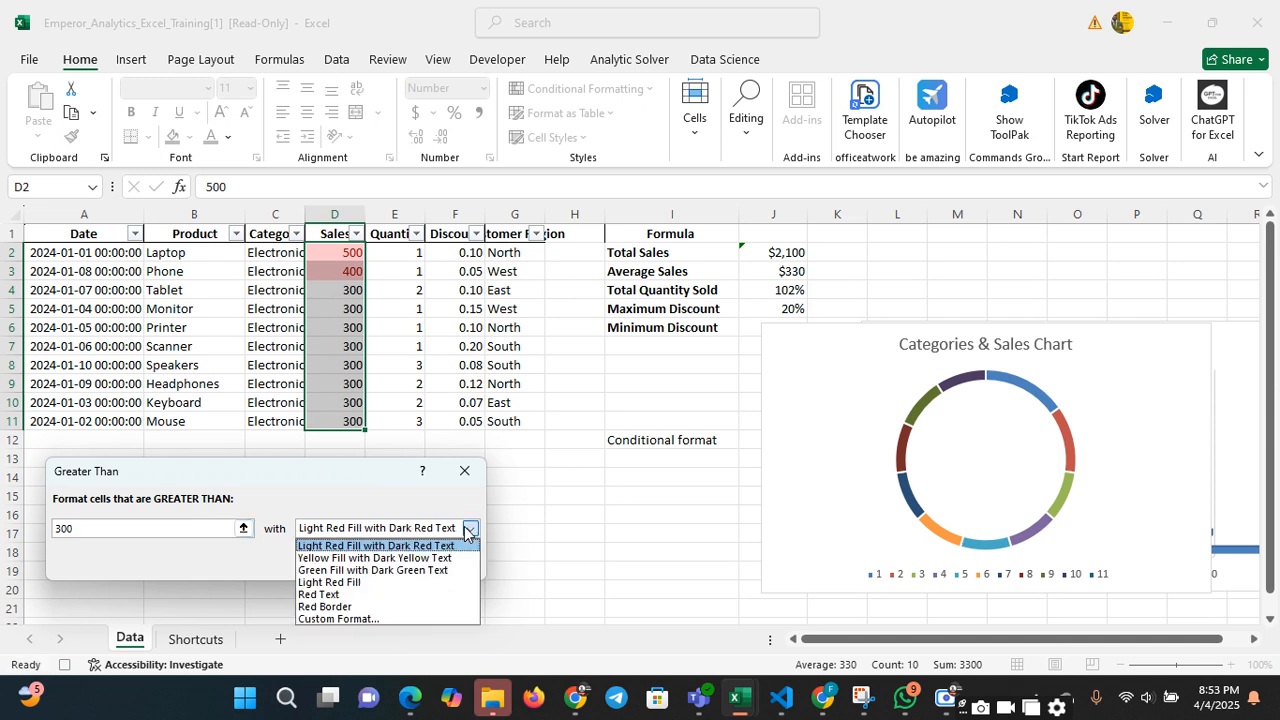
pyautogui.click(401, 607)
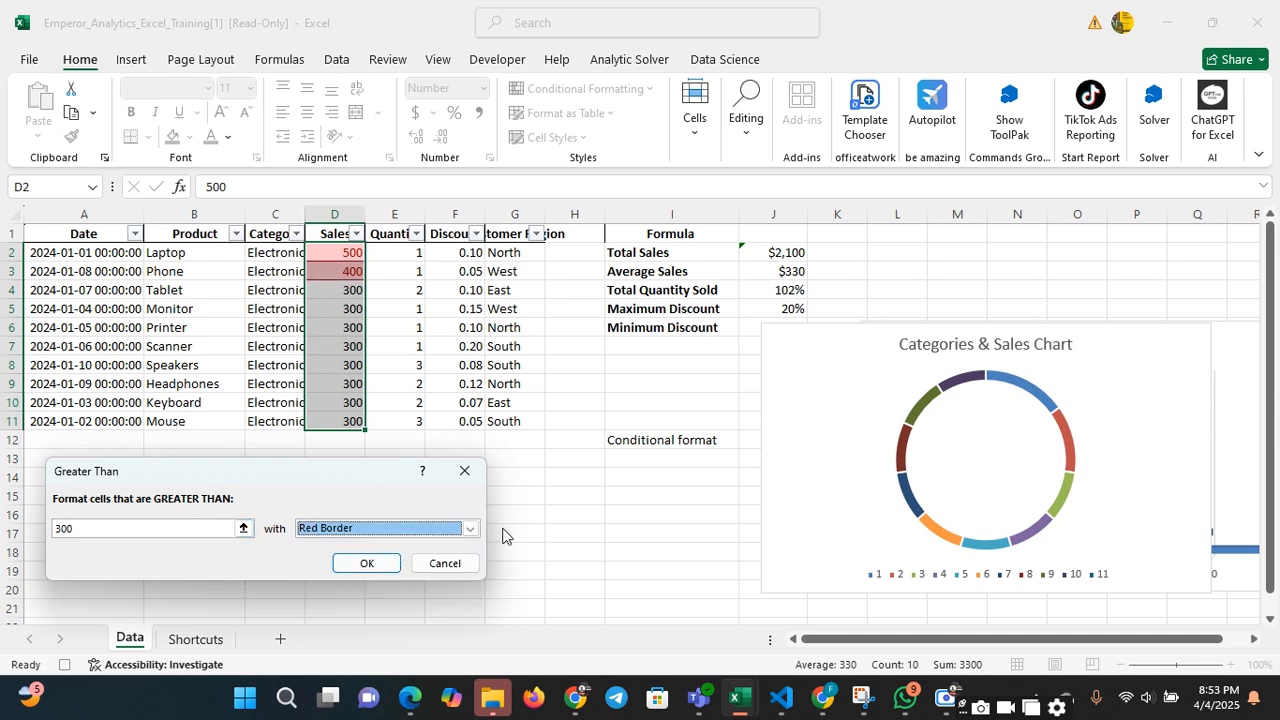
pyautogui.click(469, 528)
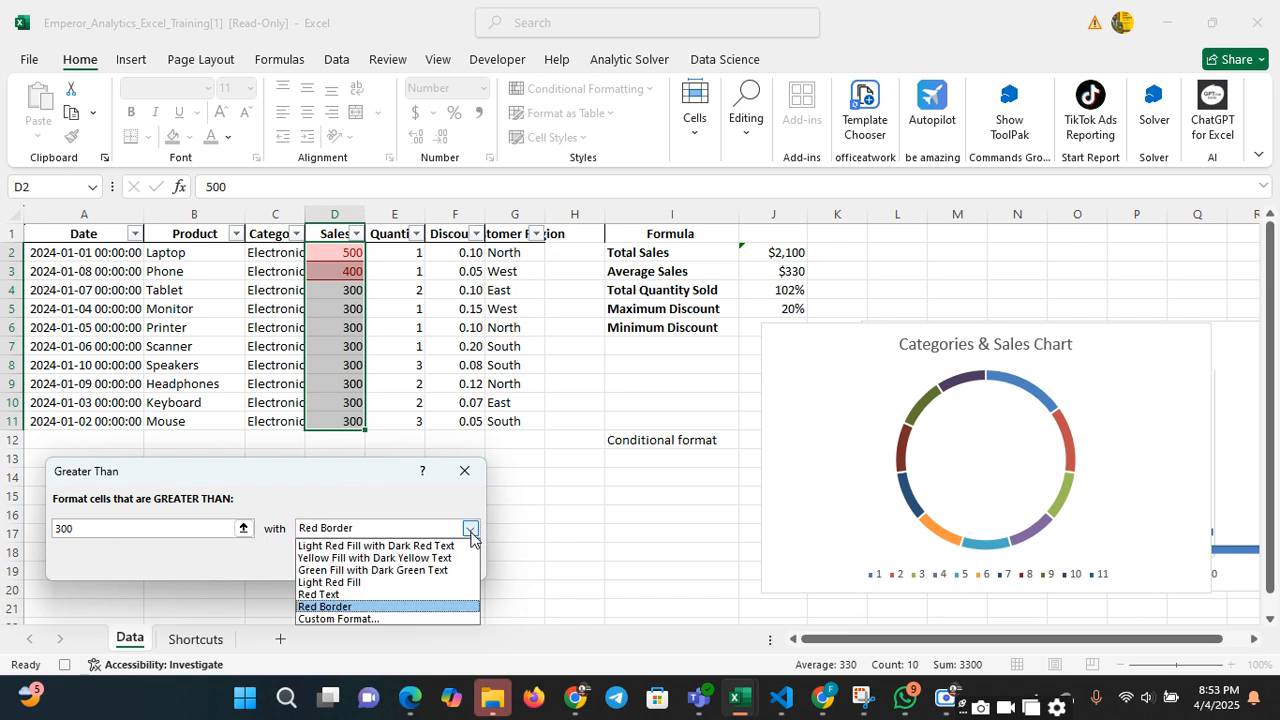
pyautogui.click(405, 556)
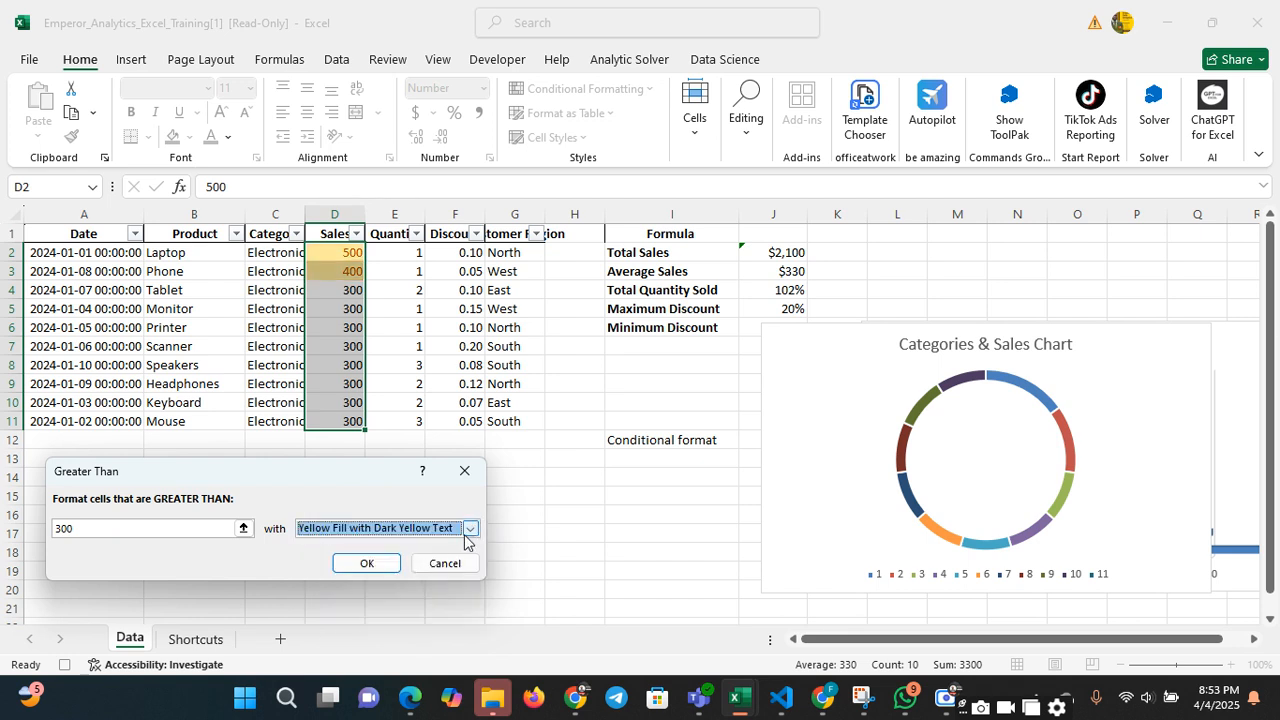
pyautogui.click(469, 528)
pyautogui.click(375, 546)
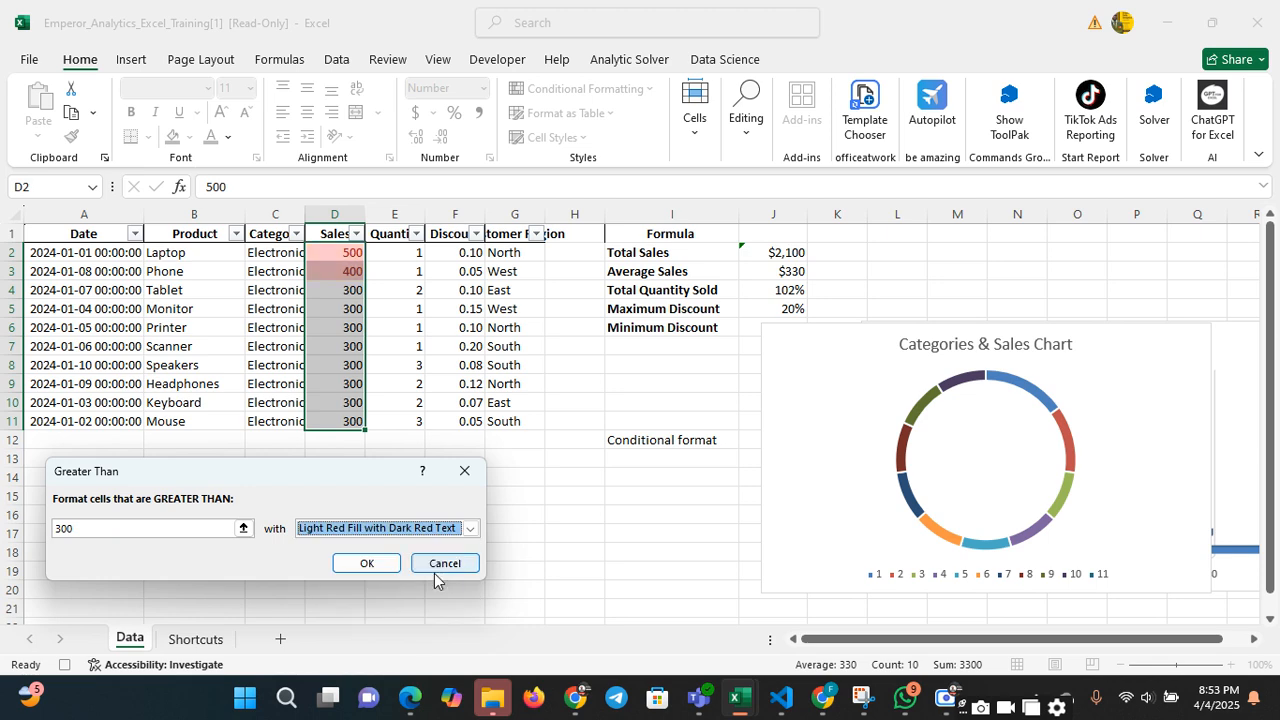
pyautogui.click(440, 565)
pyautogui.click(398, 367)
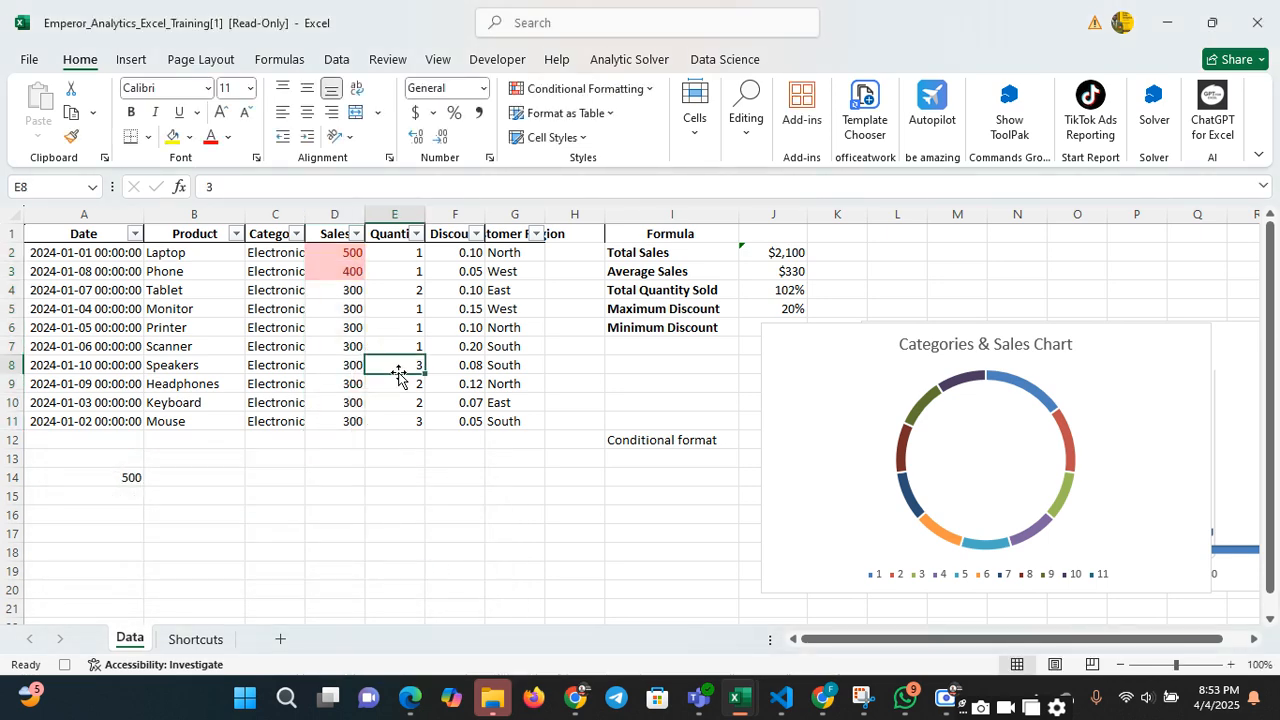
pyautogui.click(406, 266)
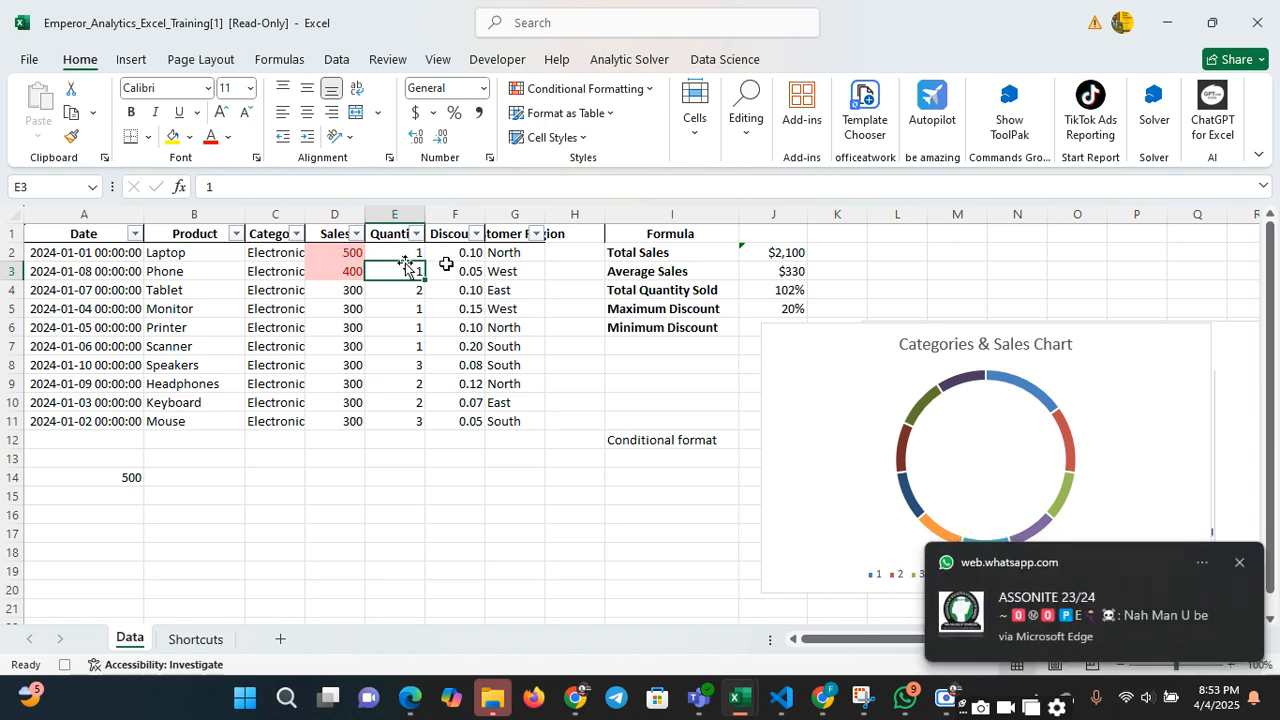
# Apply pink gradient-fill data bars to the Discount values F2:F11
pyautogui.moveTo(455, 254); pyautogui.dragTo(457, 422)
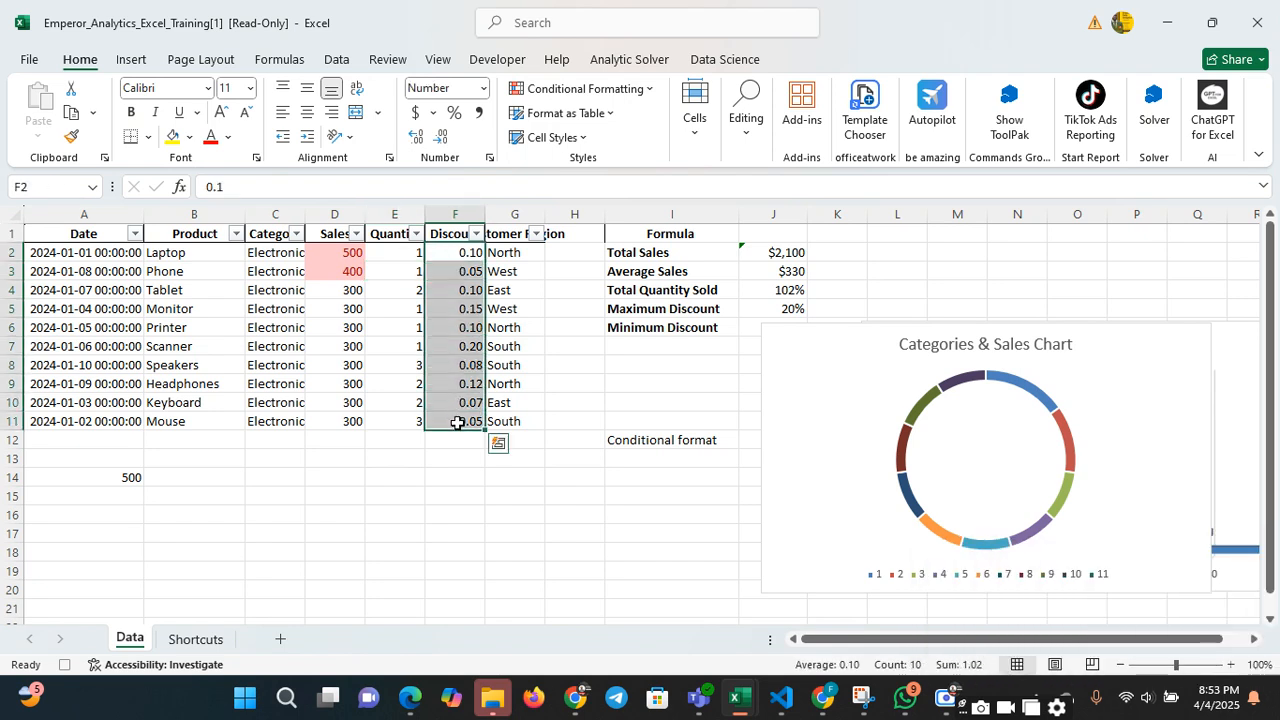
pyautogui.click(542, 90)
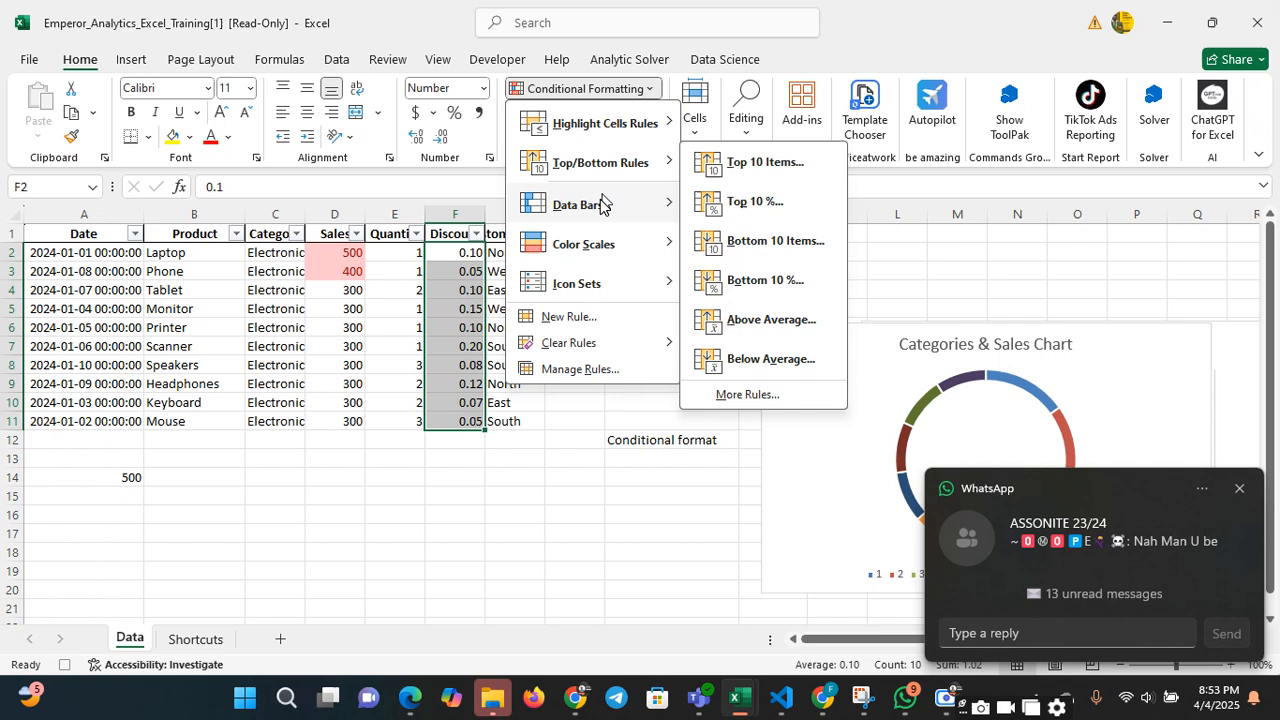
pyautogui.moveTo(594, 210)
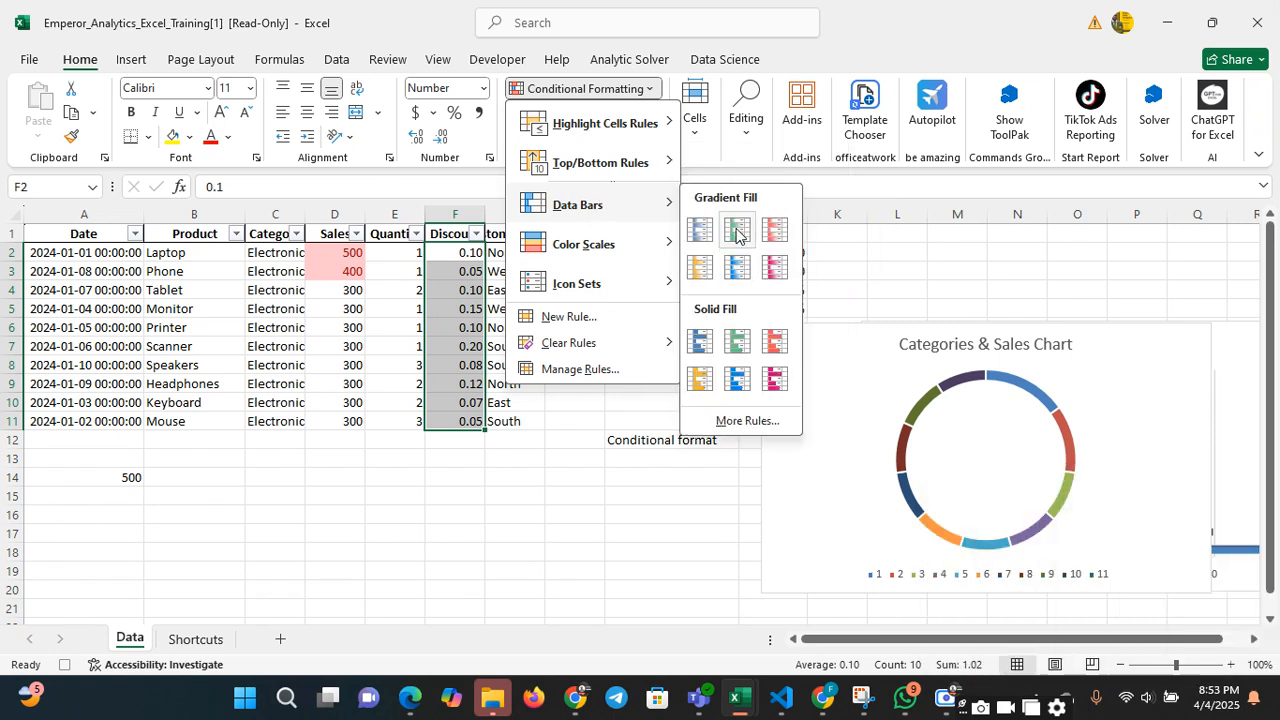
pyautogui.click(780, 271)
pyautogui.click(780, 271)
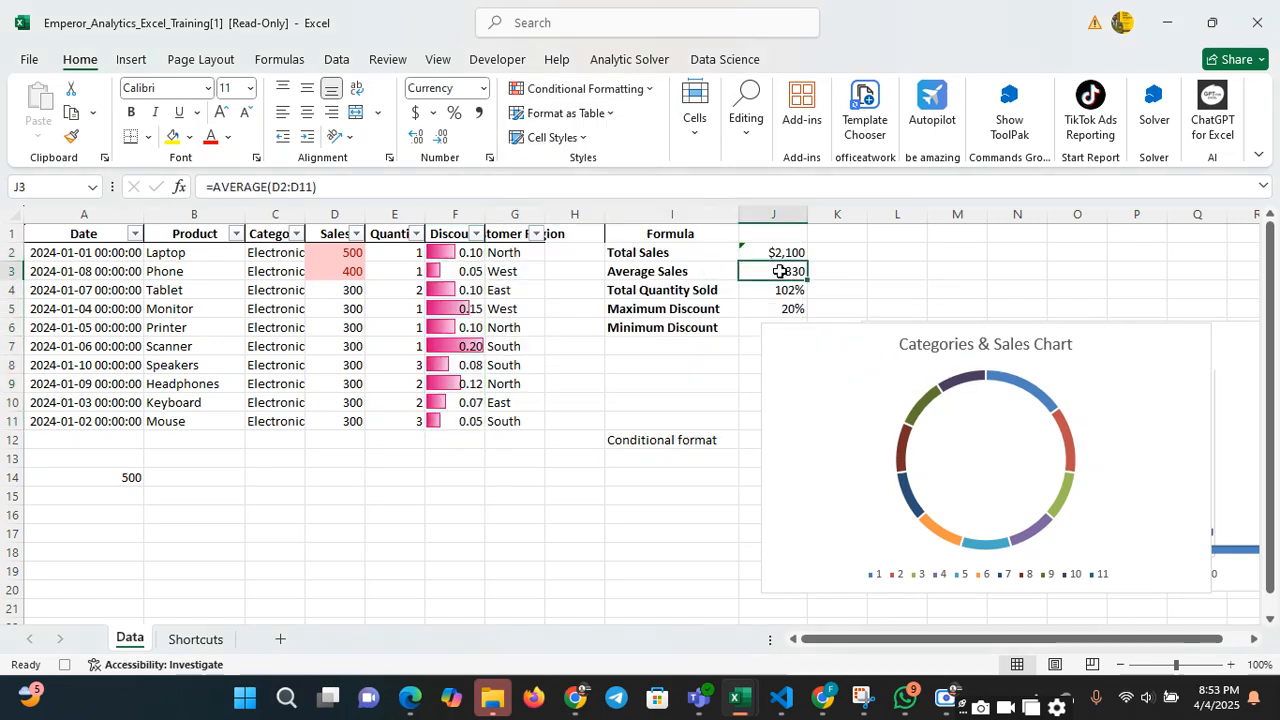
pyautogui.click(587, 322)
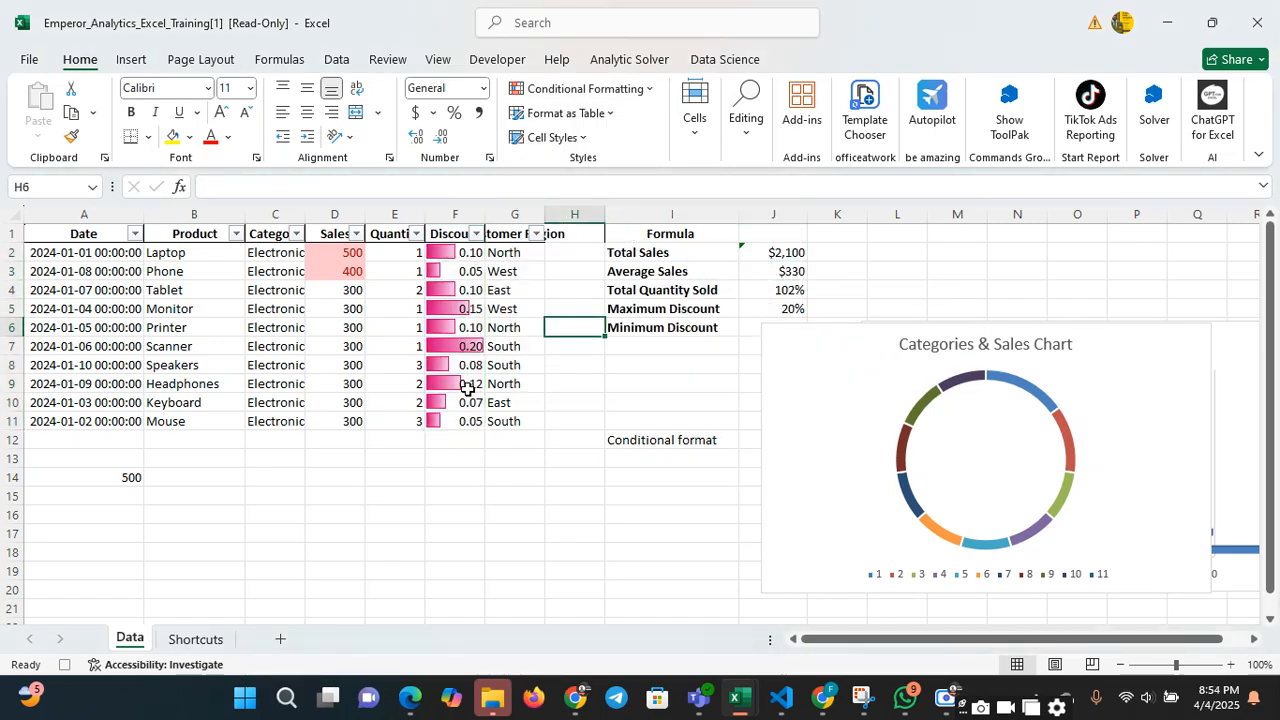
# Try a discount of 00 in cell F2 and undo the entry
pyautogui.click(448, 255)
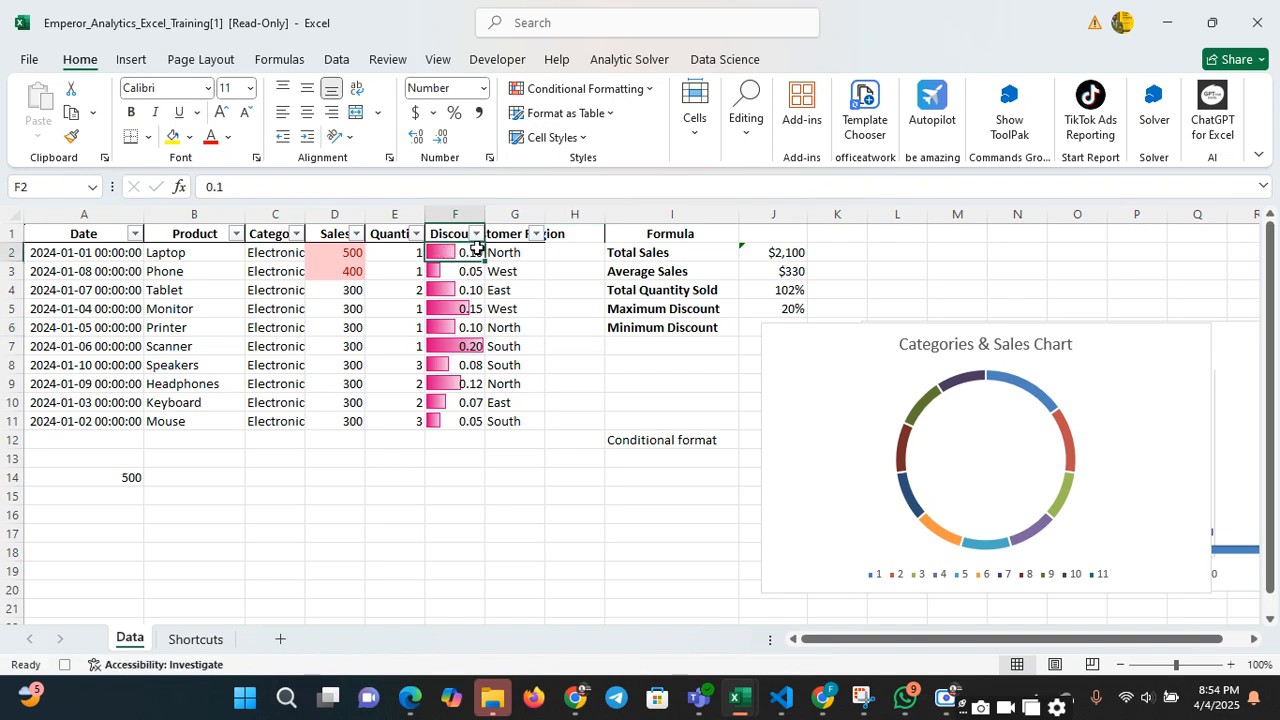
pyautogui.write('00')
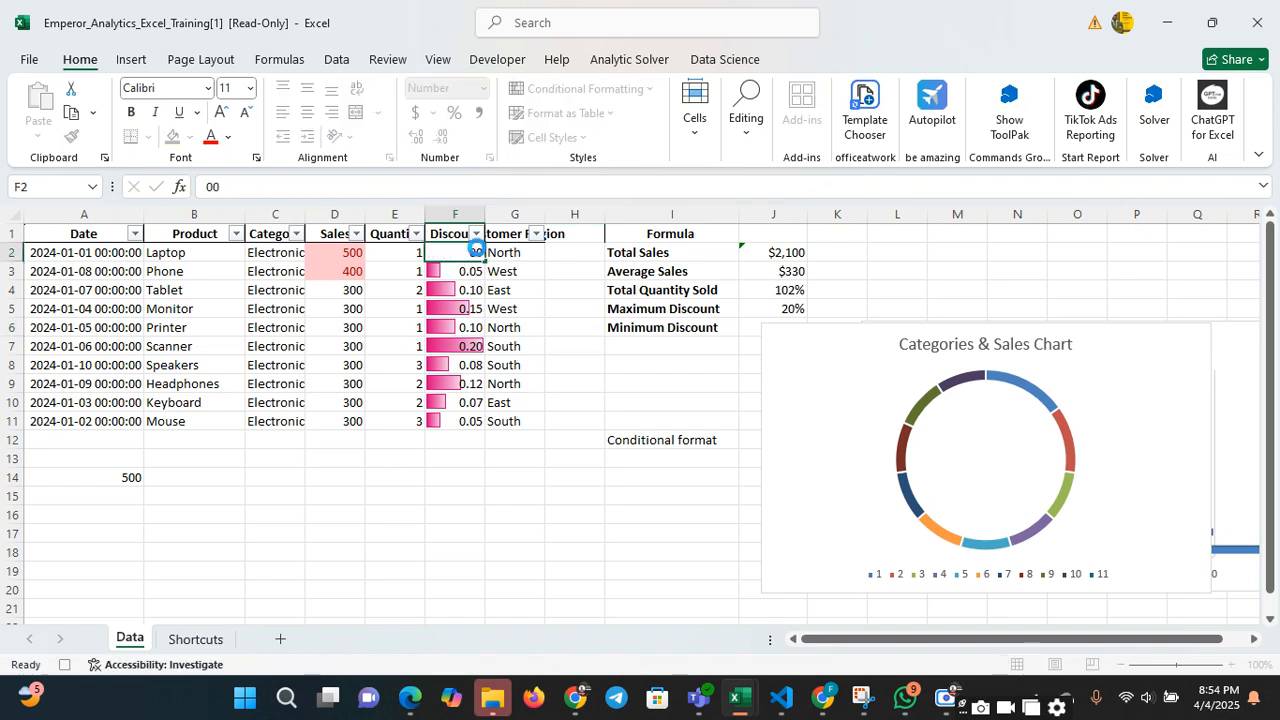
pyautogui.press('Tab')
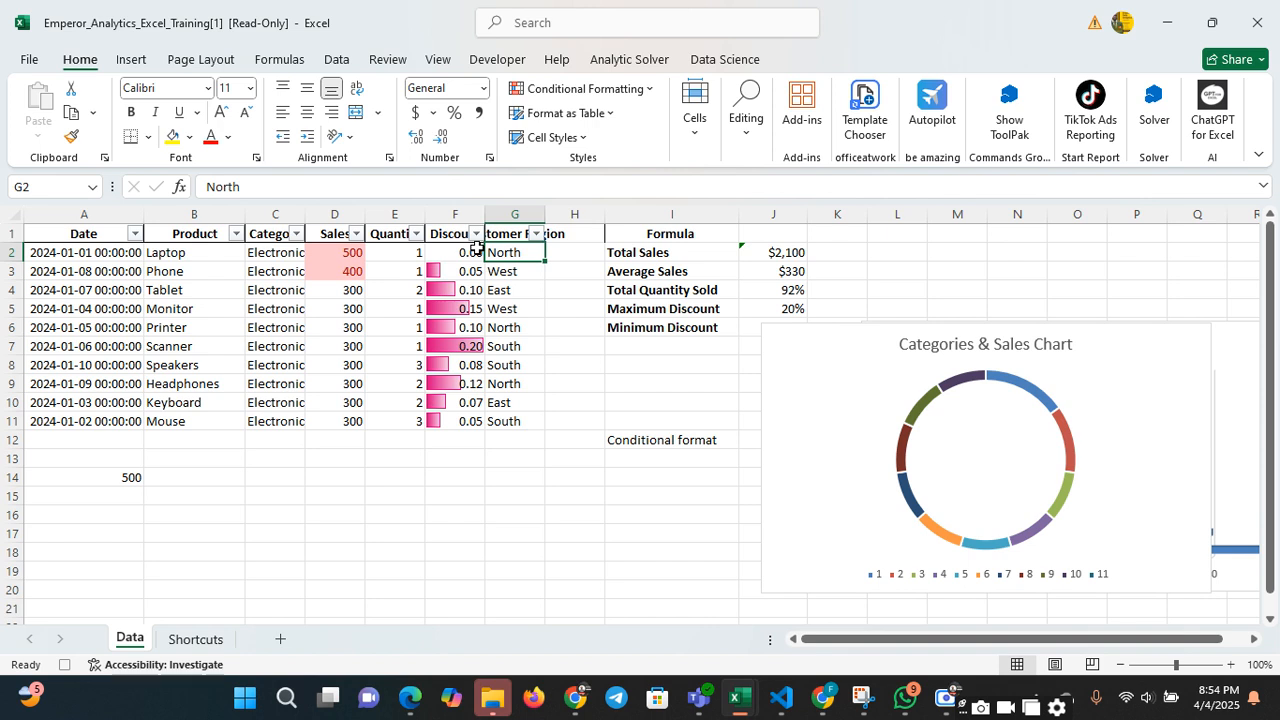
pyautogui.hotkey('ctrl', 'z')
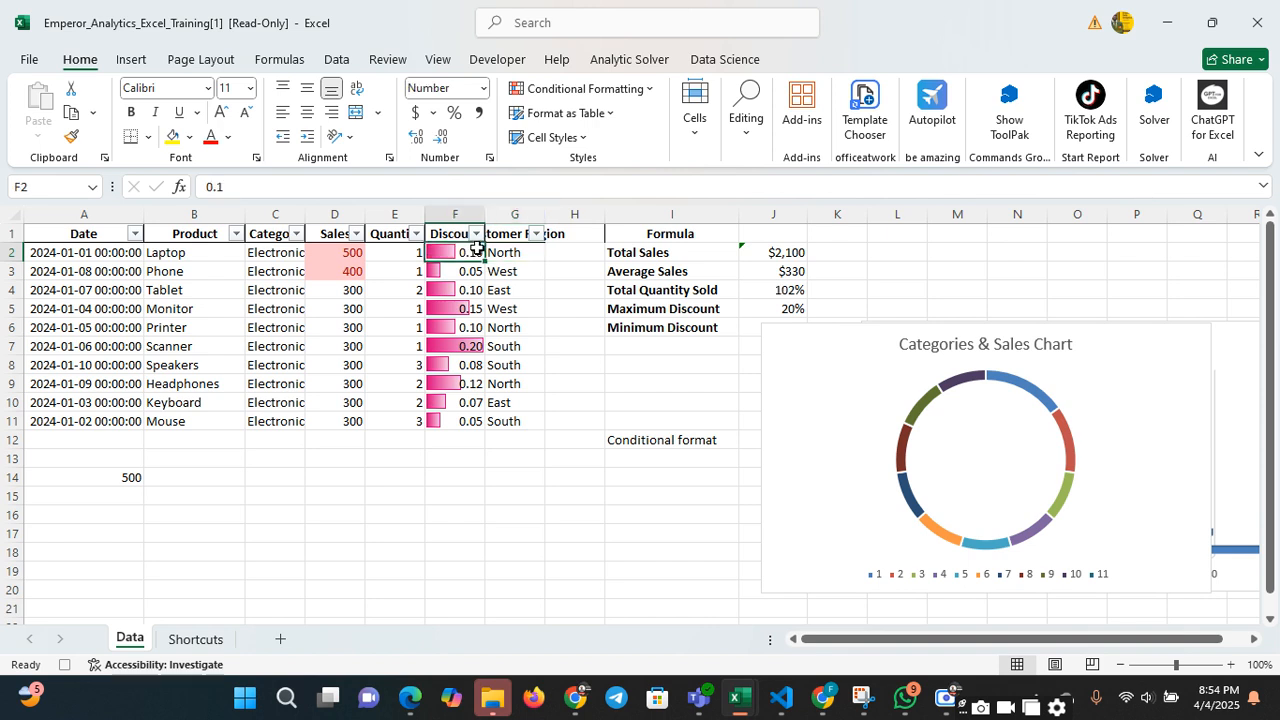
pyautogui.click(527, 288)
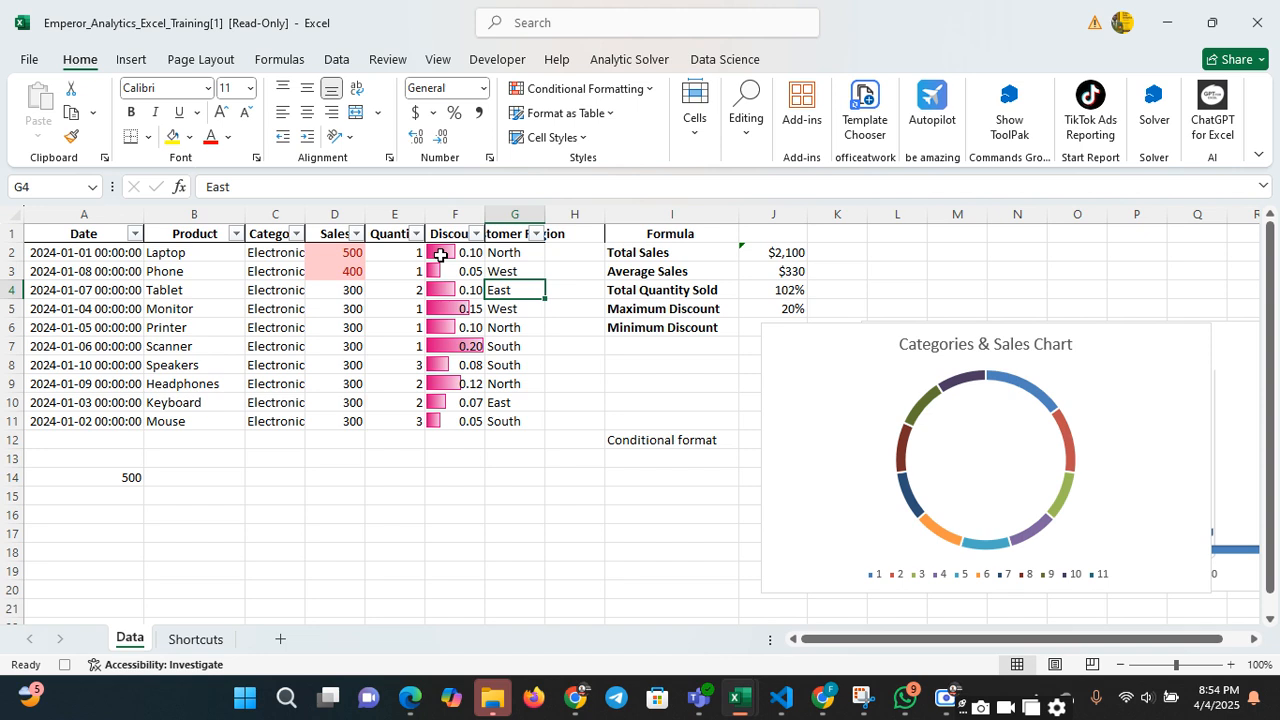
pyautogui.click(207, 277)
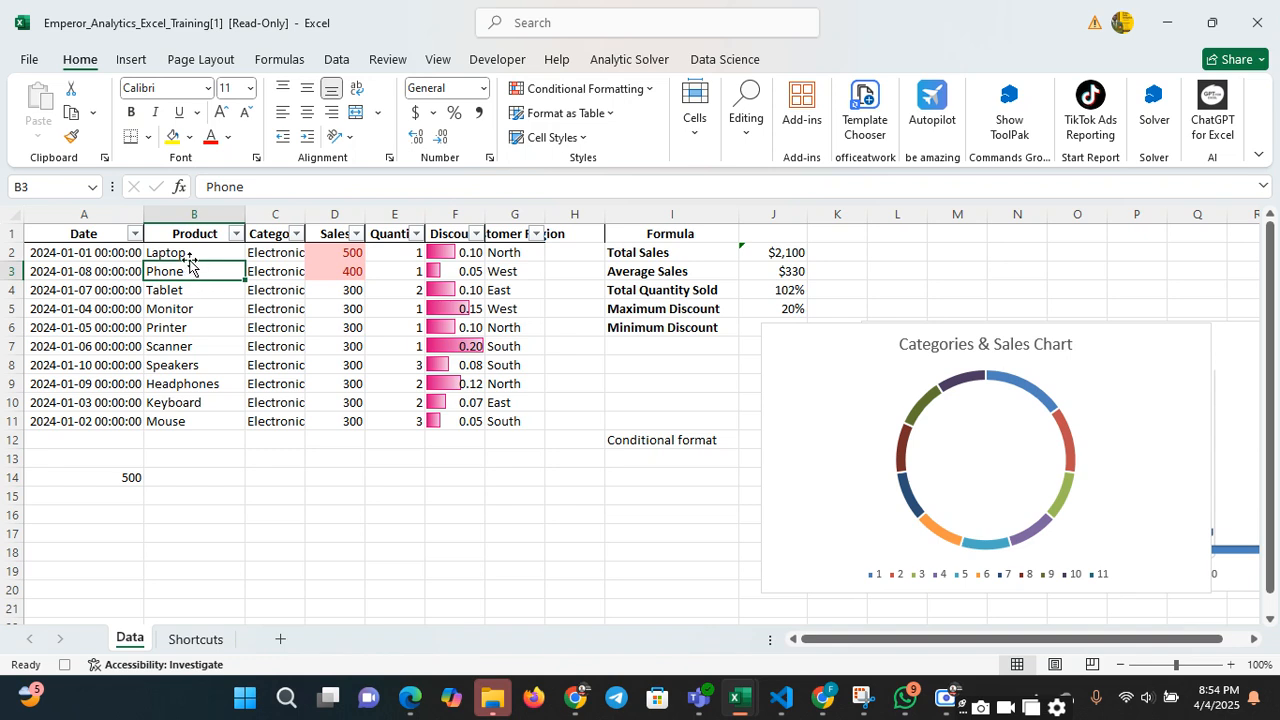
pyautogui.click(201, 252)
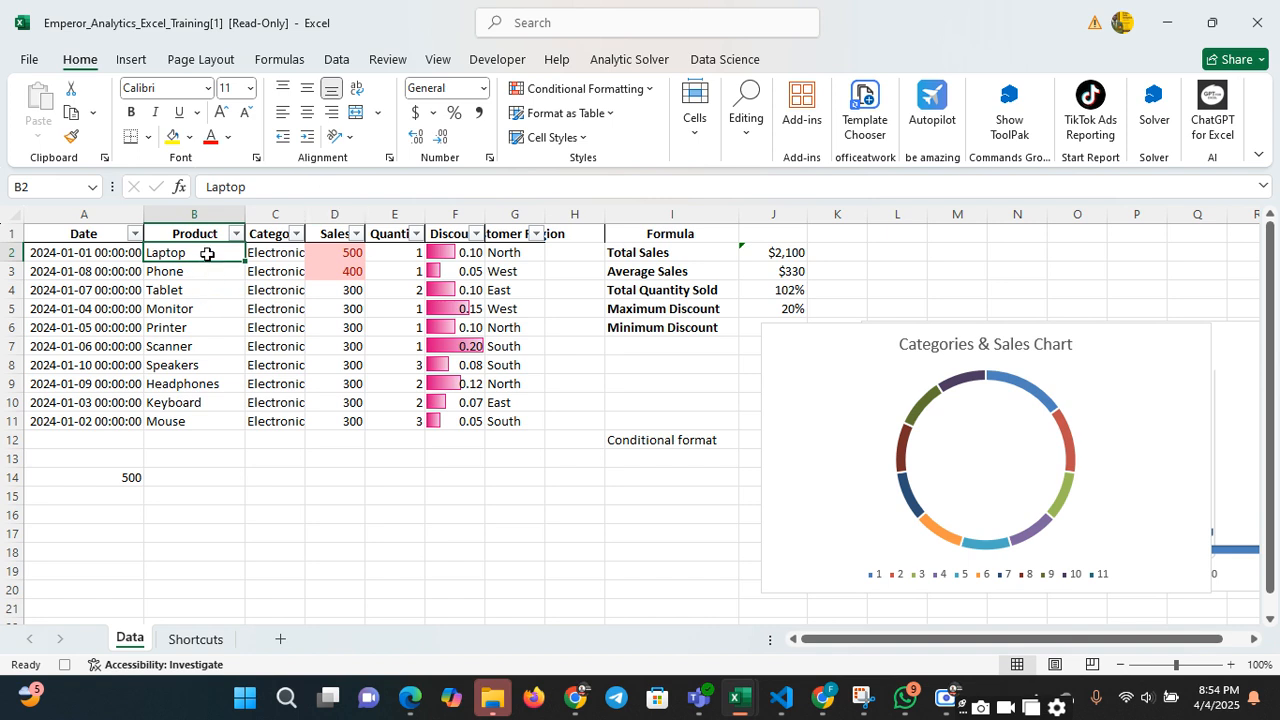
pyautogui.click(257, 329)
pyautogui.click(223, 309)
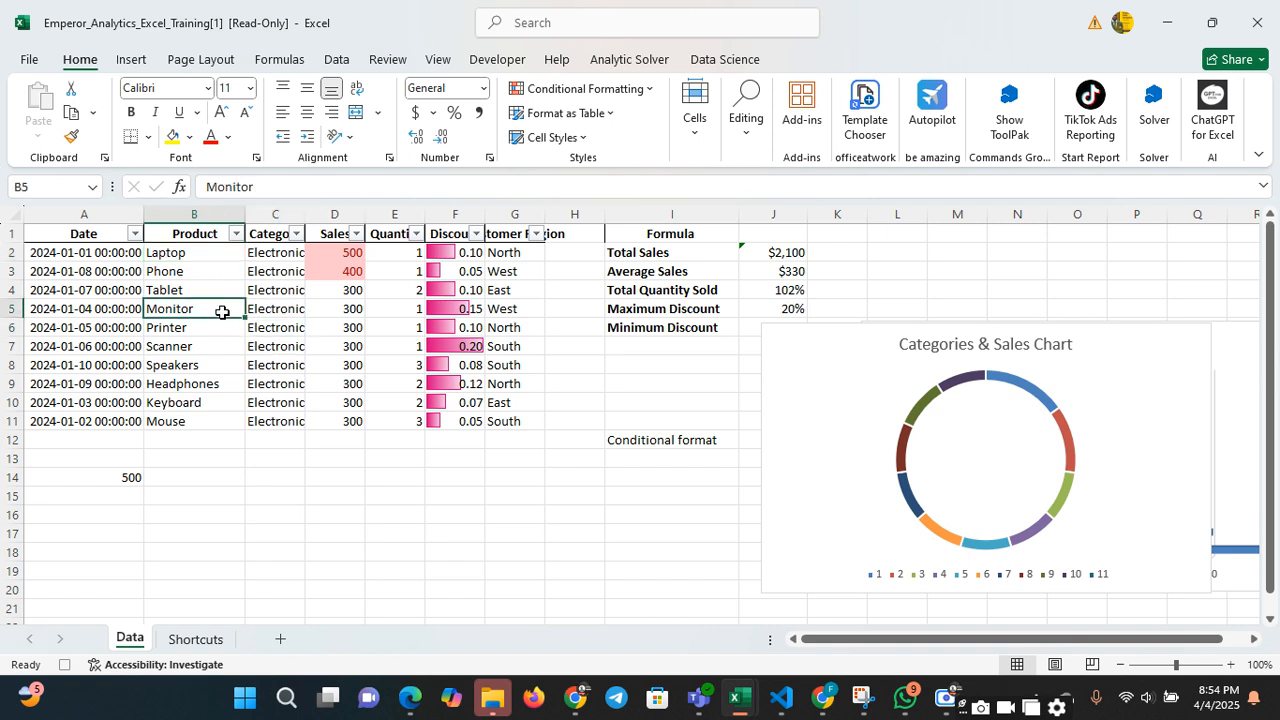
# Change the product name in cell B2 to "Laptop Phone"
pyautogui.click(228, 251)
pyautogui.doubleClick(217, 251)
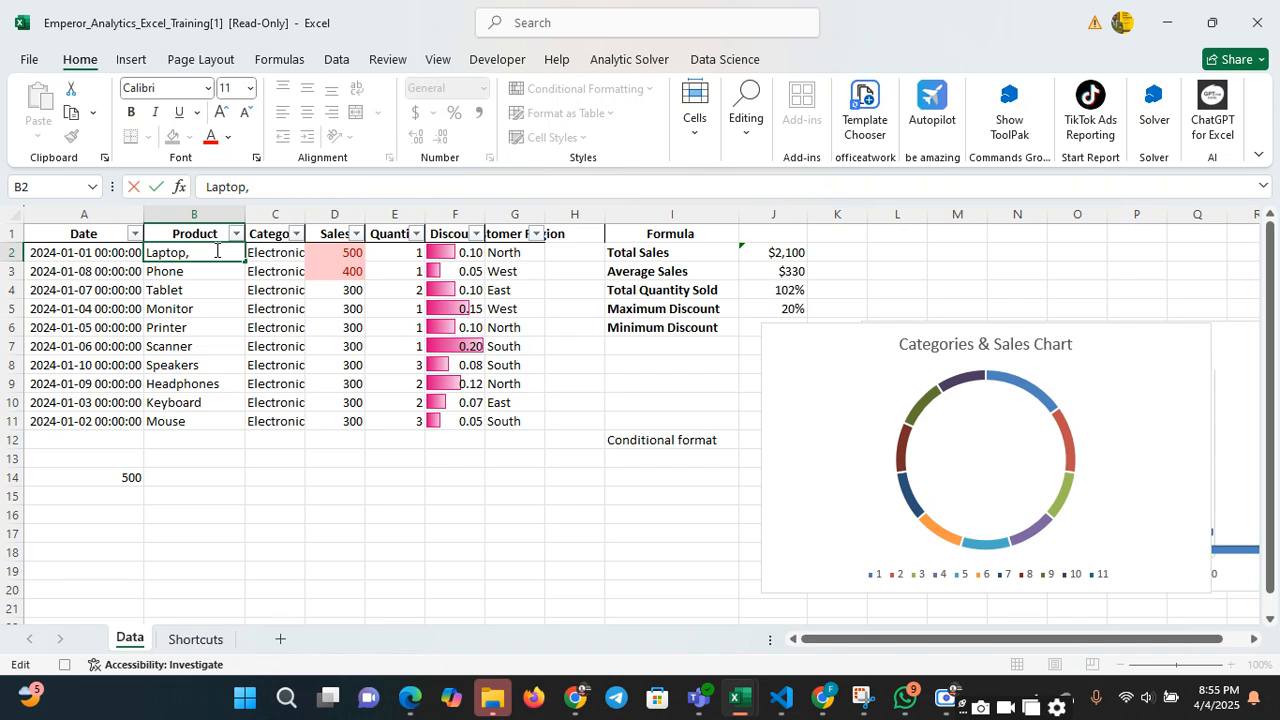
pyautogui.write('Phone')
pyautogui.click(229, 323)
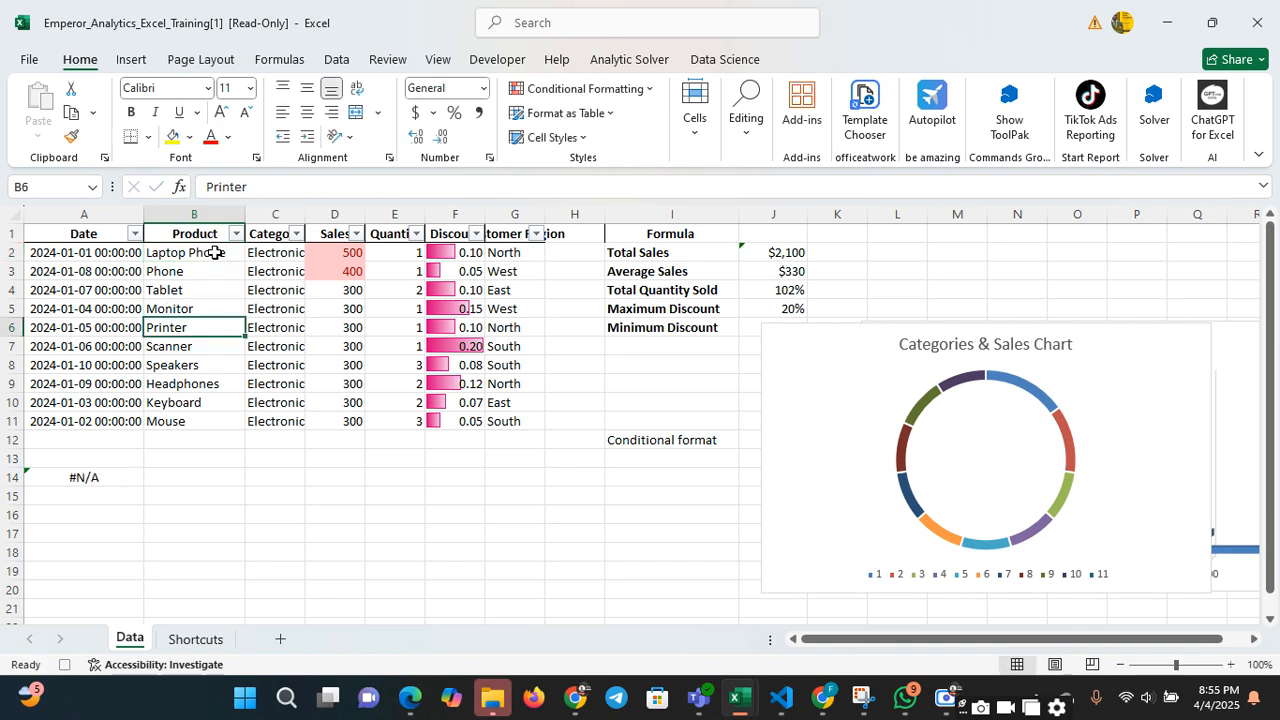
pyautogui.click(204, 477)
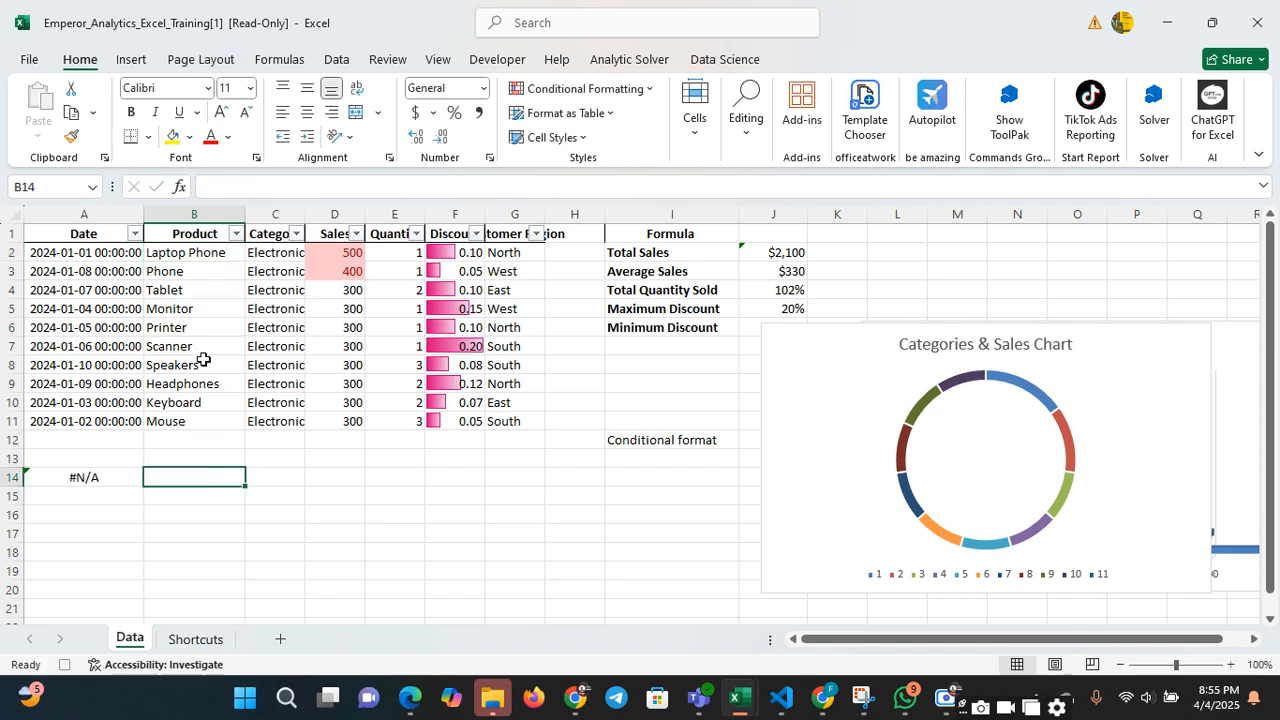
pyautogui.click(193, 259)
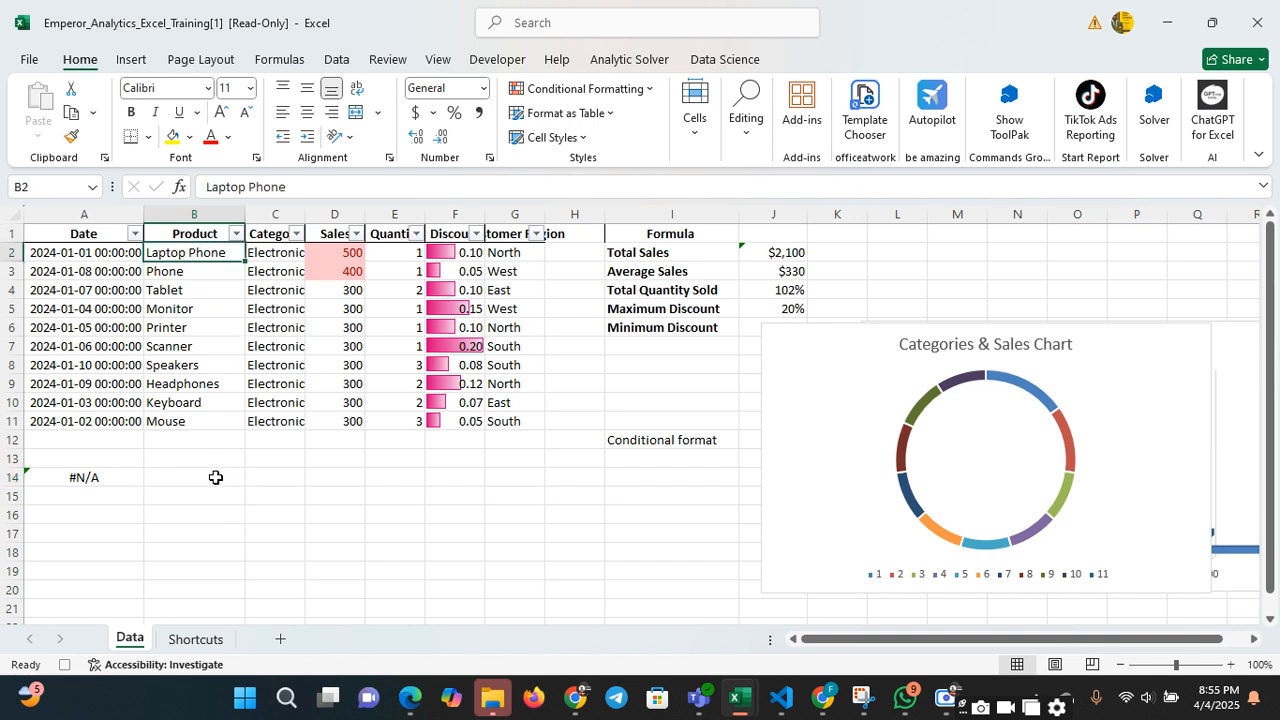
# Remove the word "Phone" from the product name in cell B2
pyautogui.doubleClick(227, 252)
pyautogui.press('BackSpace')
pyautogui.press('BackSpace')
pyautogui.press('BackSpace')
pyautogui.press('BackSpace')
pyautogui.press('BackSpace')
pyautogui.press('BackSpace')
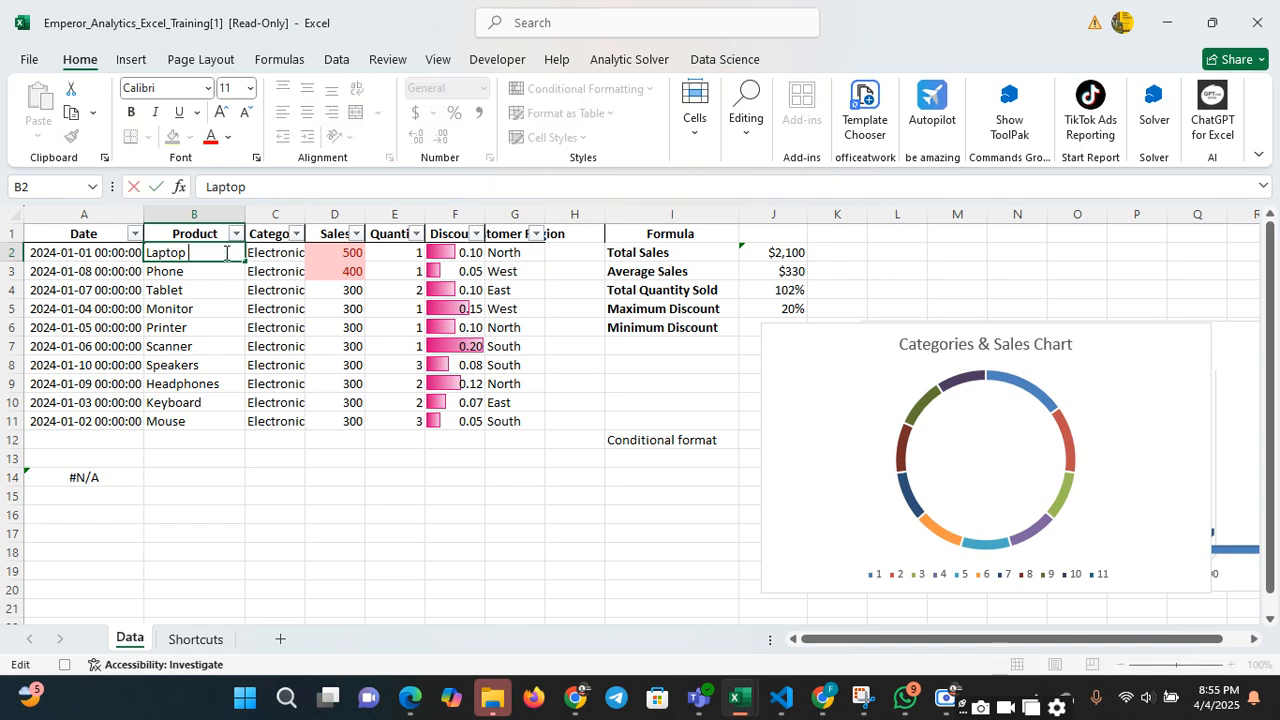
pyautogui.click(218, 426)
# Undo the edits to the product name in cell B2
pyautogui.click(204, 272)
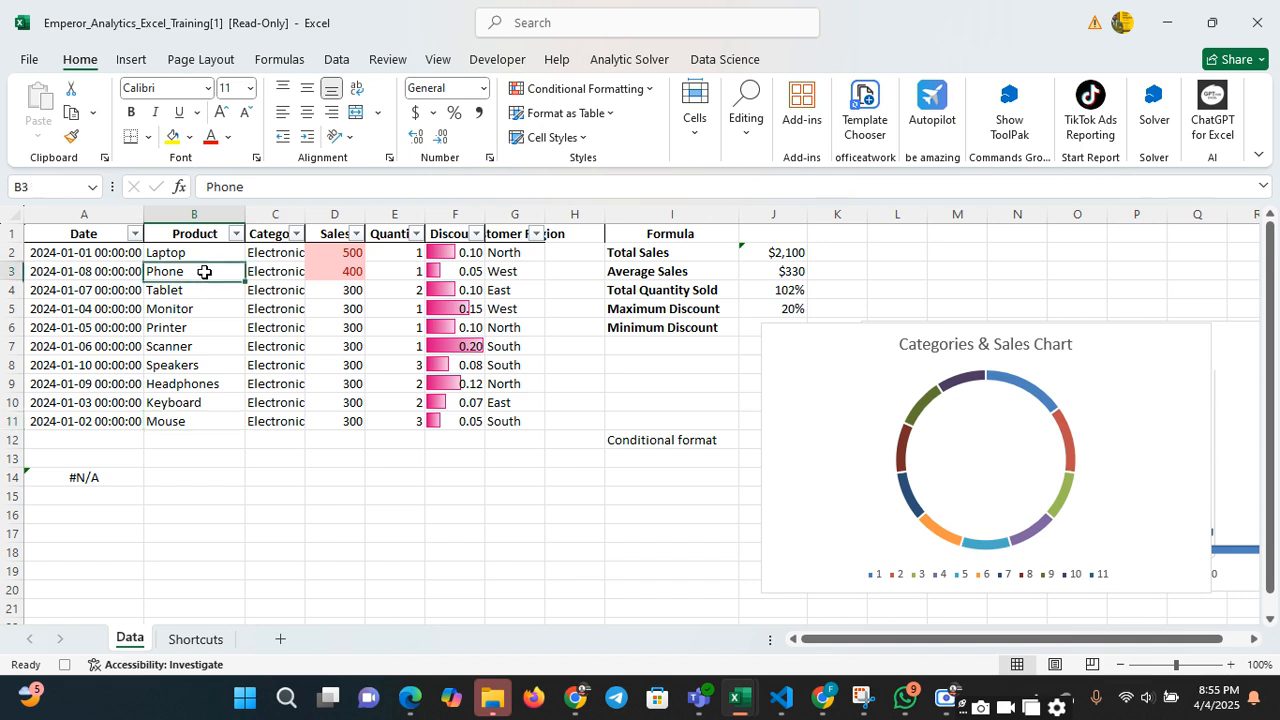
pyautogui.hotkey('ctrl', 'z')
pyautogui.hotkey('ctrl', 'y')
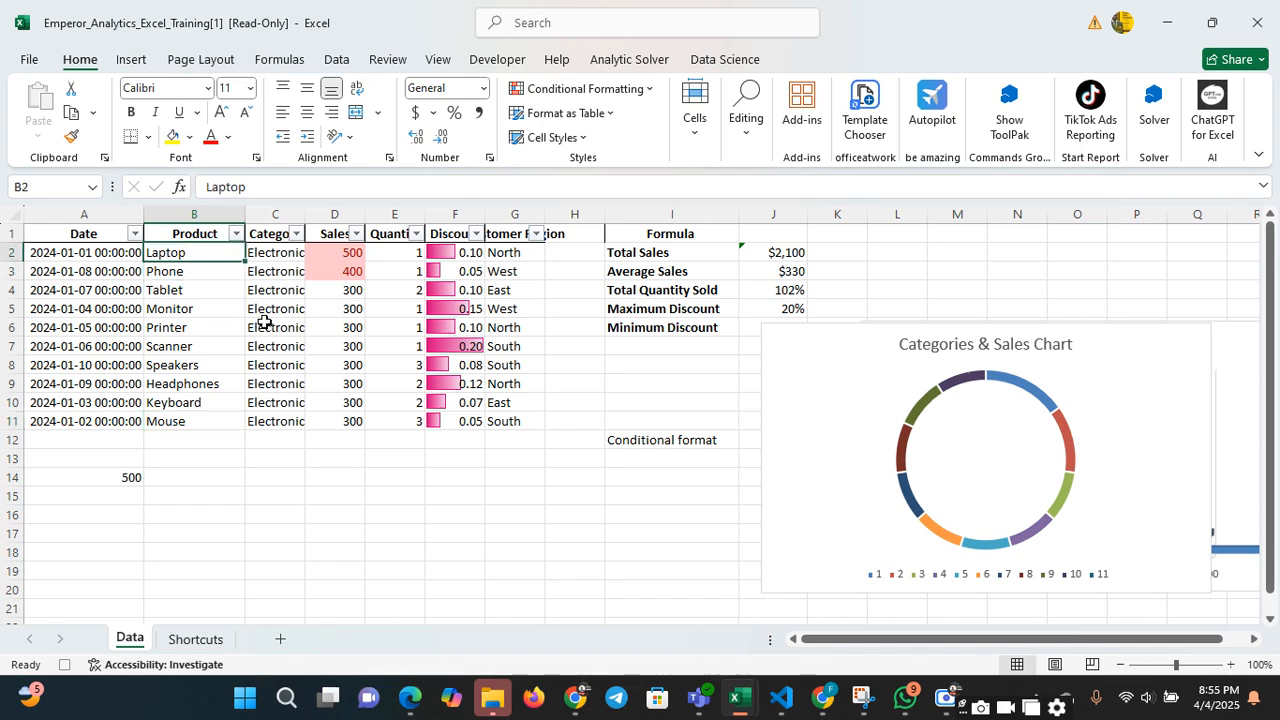
pyautogui.click(264, 366)
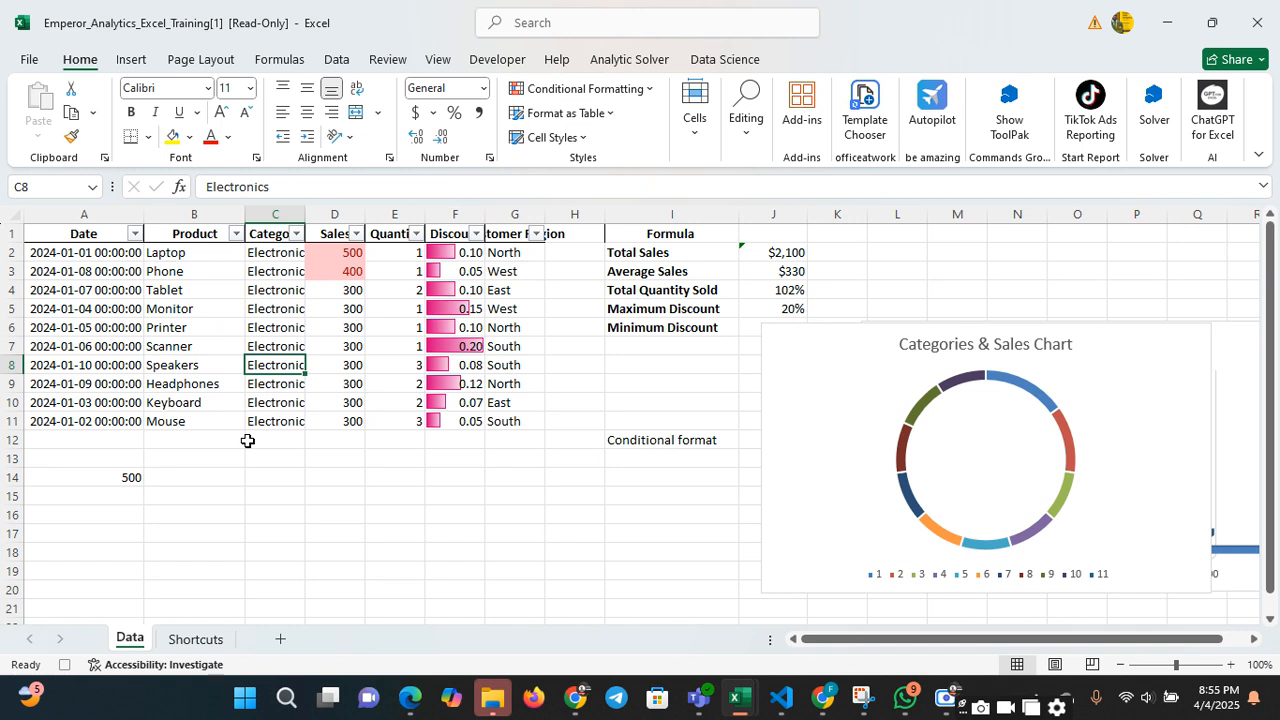
pyautogui.click(286, 476)
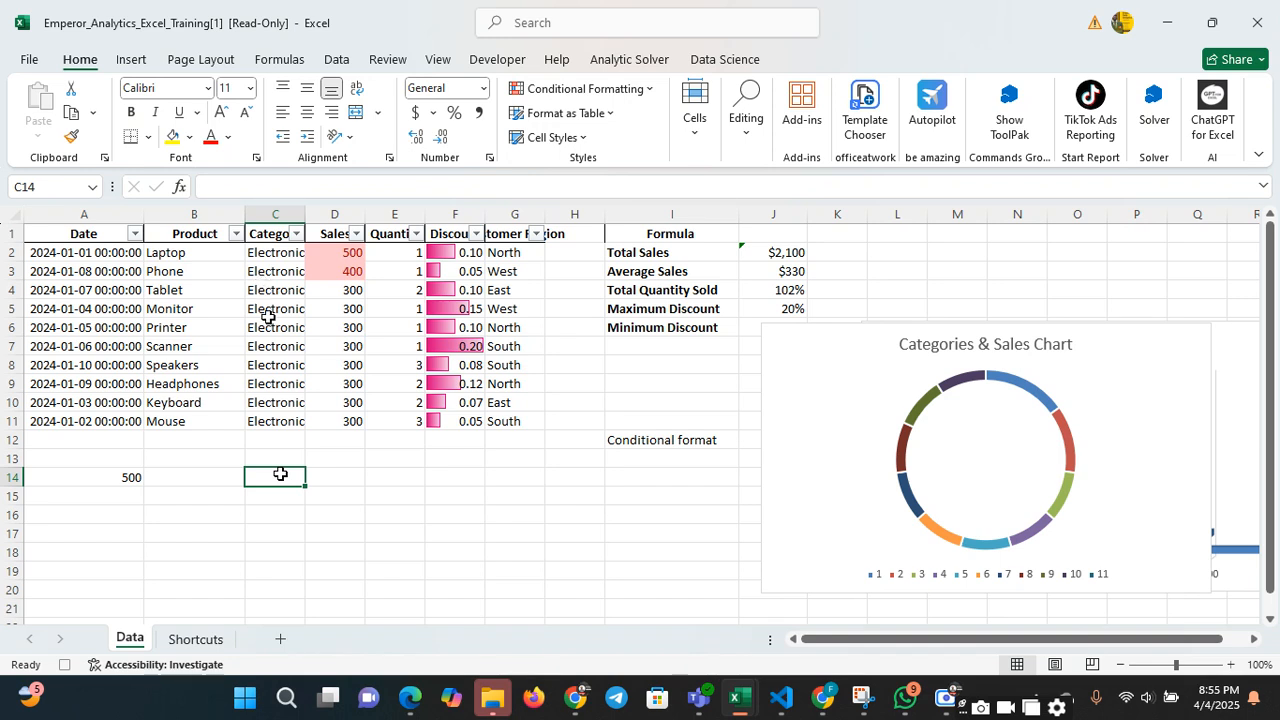
pyautogui.click(201, 287)
pyautogui.doubleClick(199, 291)
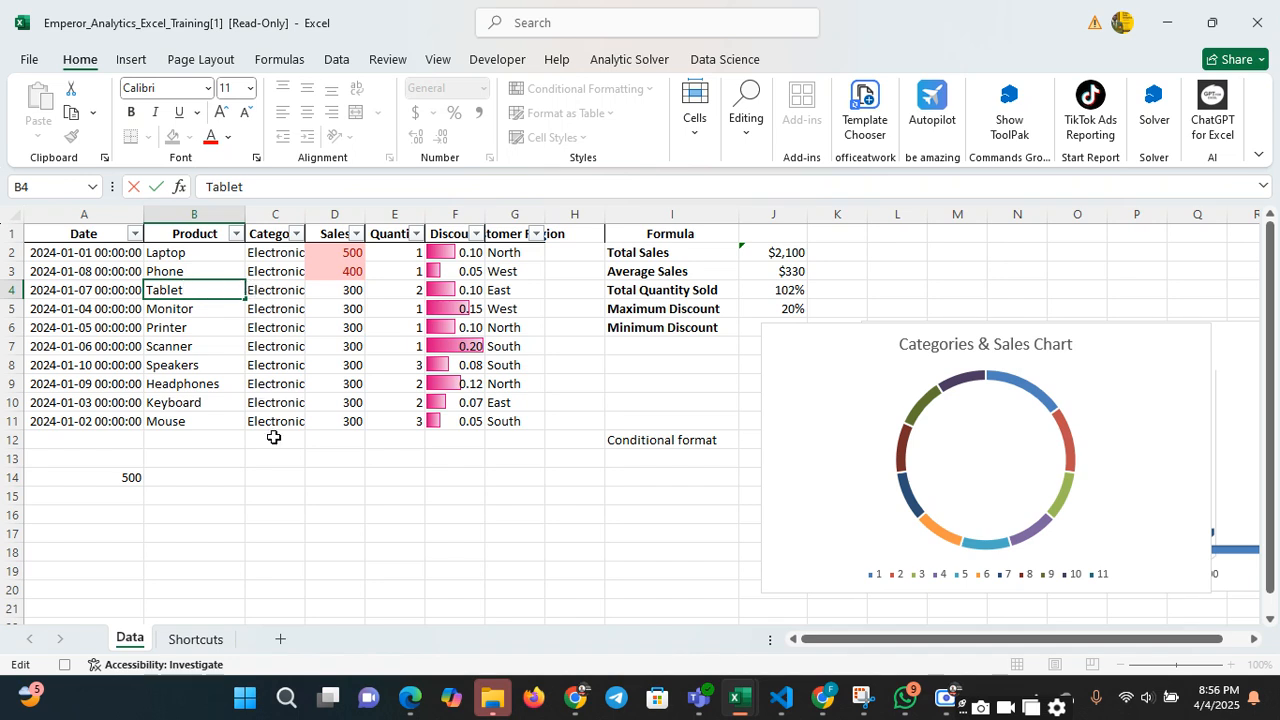
pyautogui.click(240, 456)
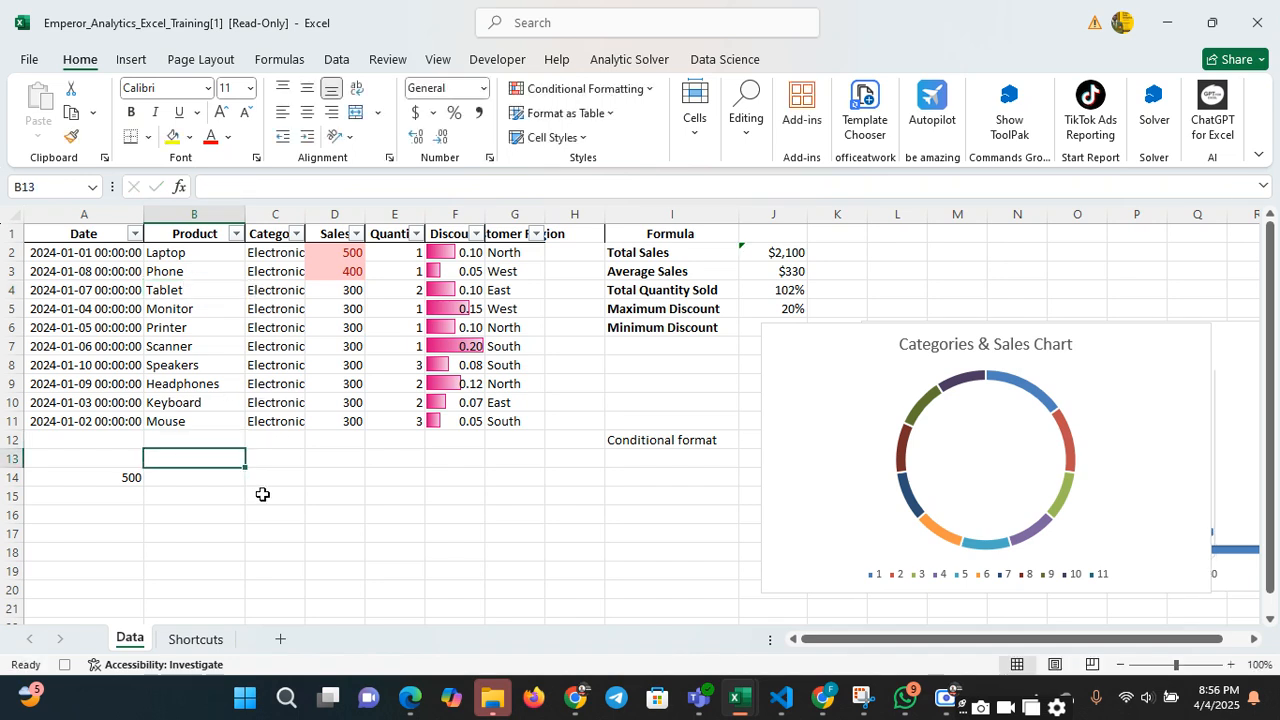
pyautogui.click(280, 494)
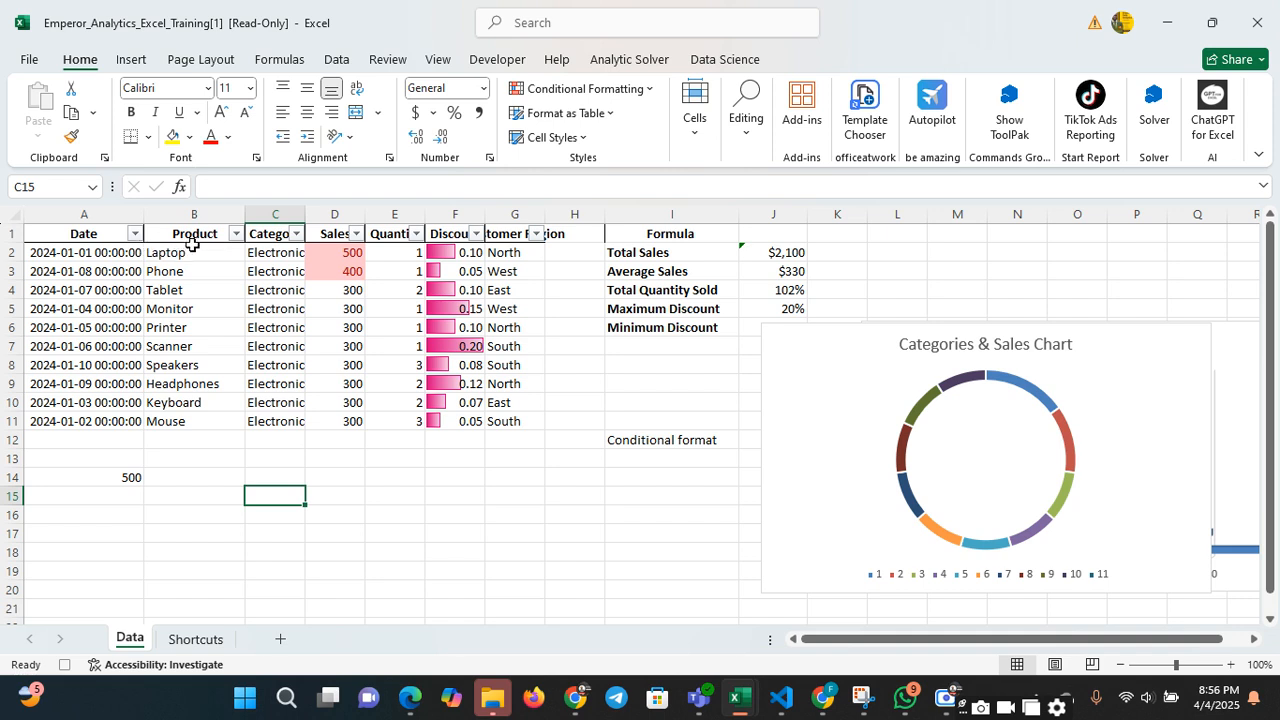
pyautogui.click(280, 252)
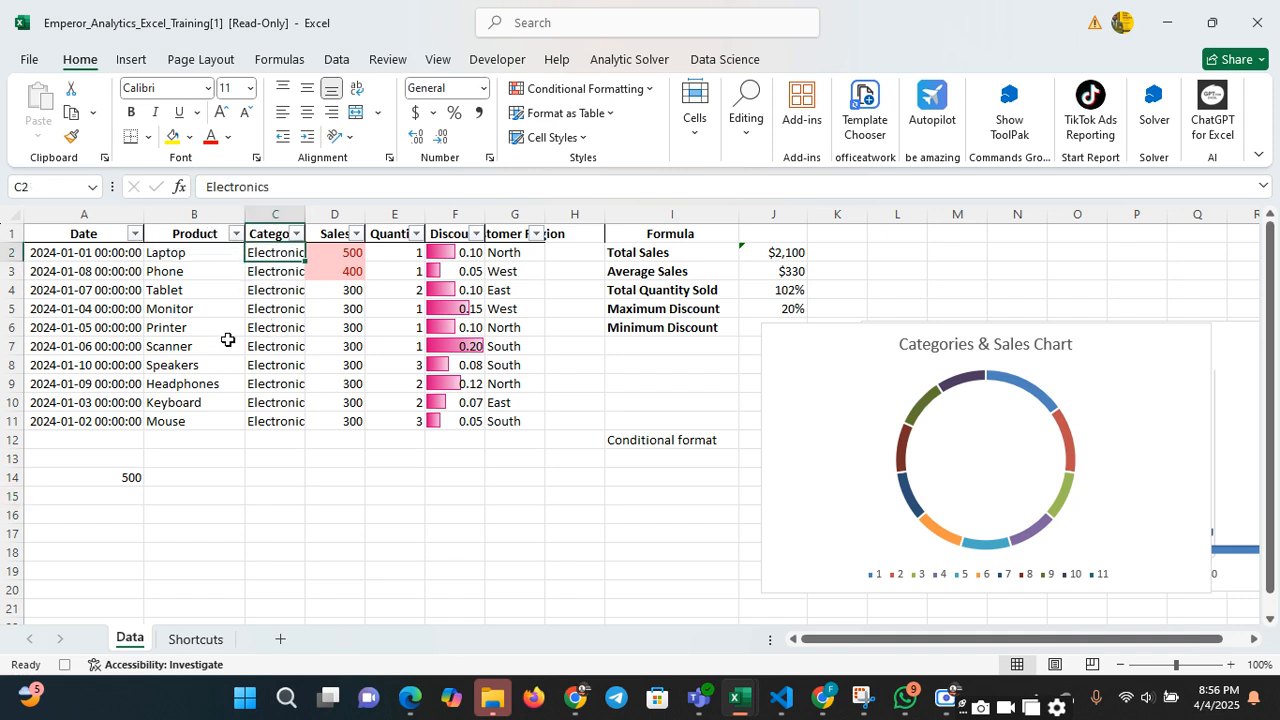
# Join the product in B2 and the category in C2, separated by a space, in cell C14 using CONCATENATE
pyautogui.click(252, 475)
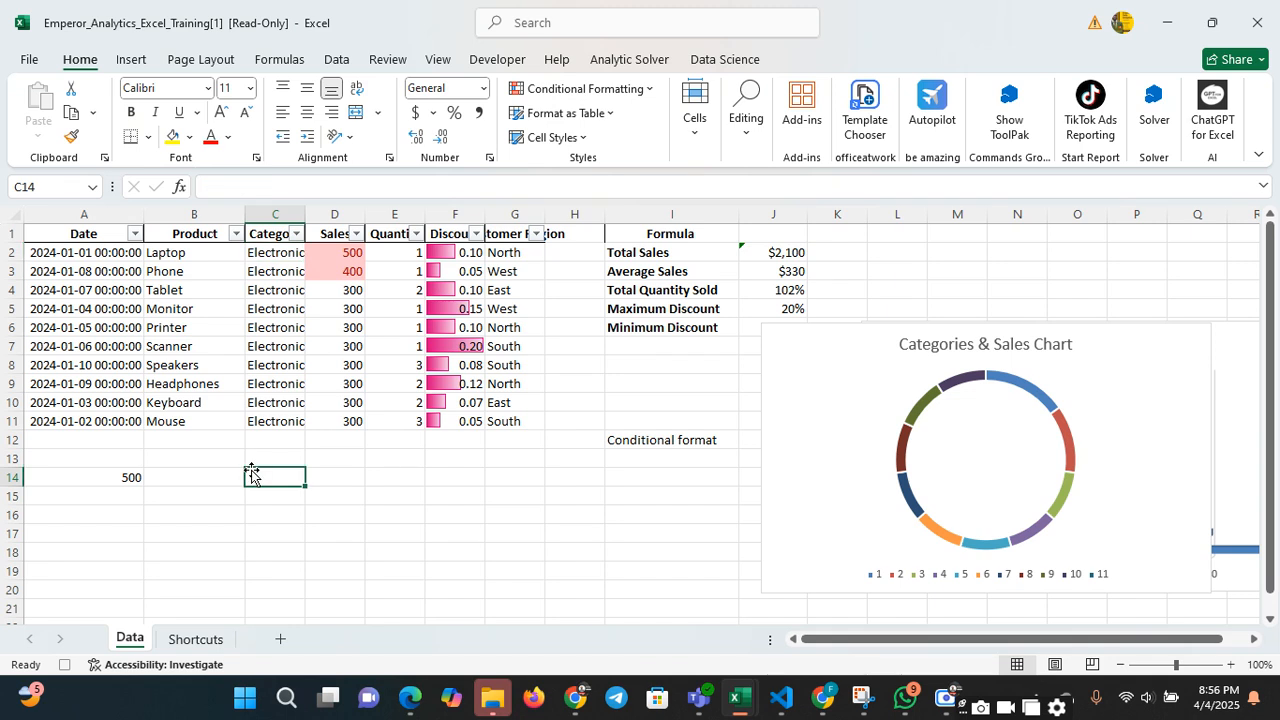
pyautogui.write('=')
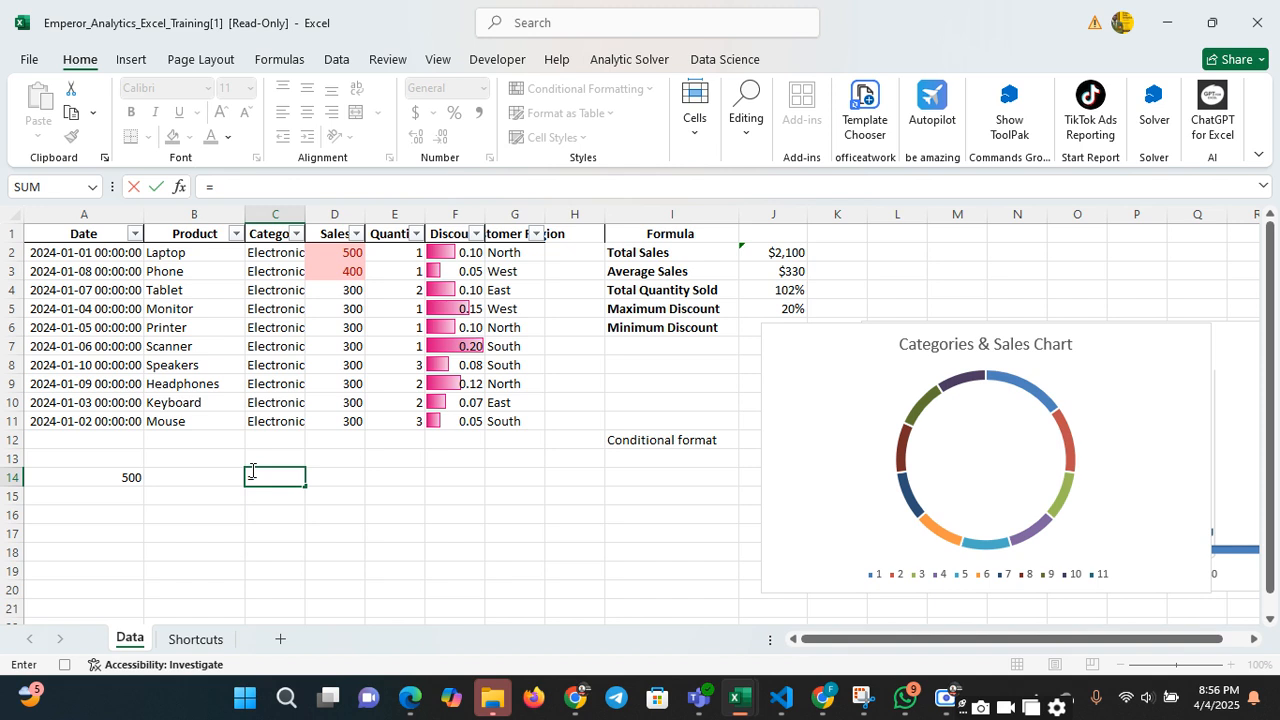
pyautogui.write('conca')
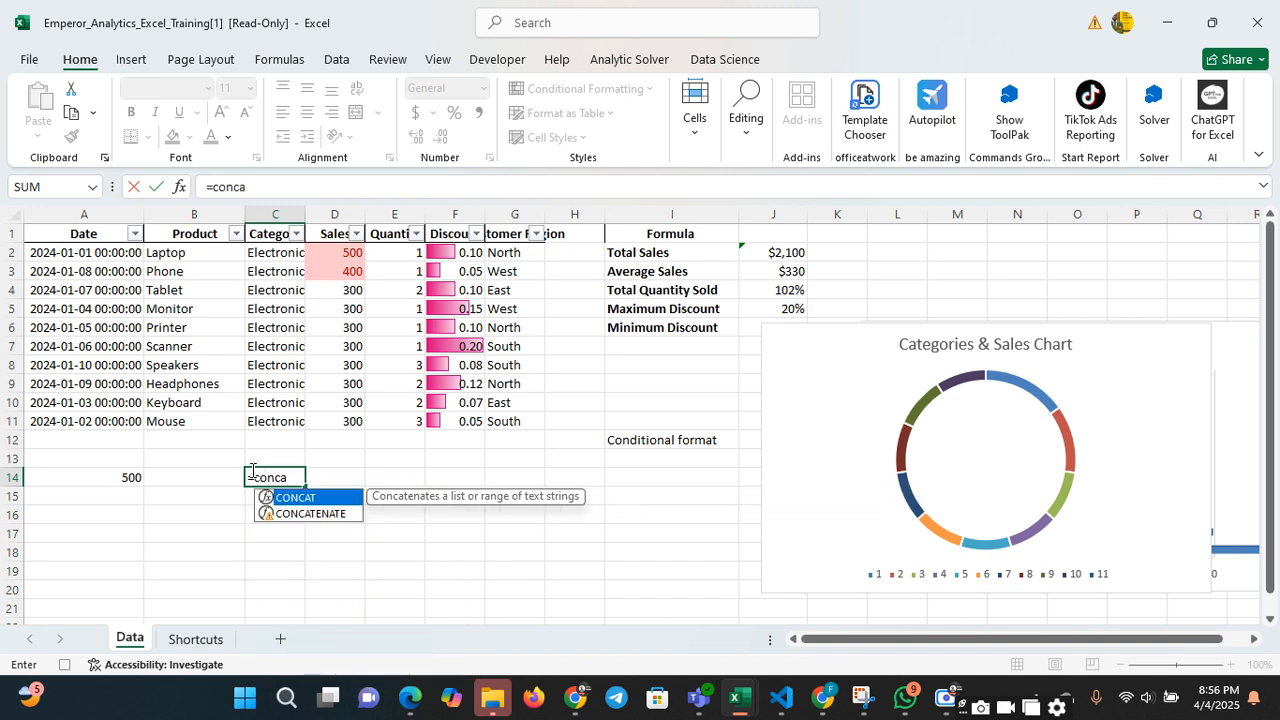
pyautogui.doubleClick(317, 513)
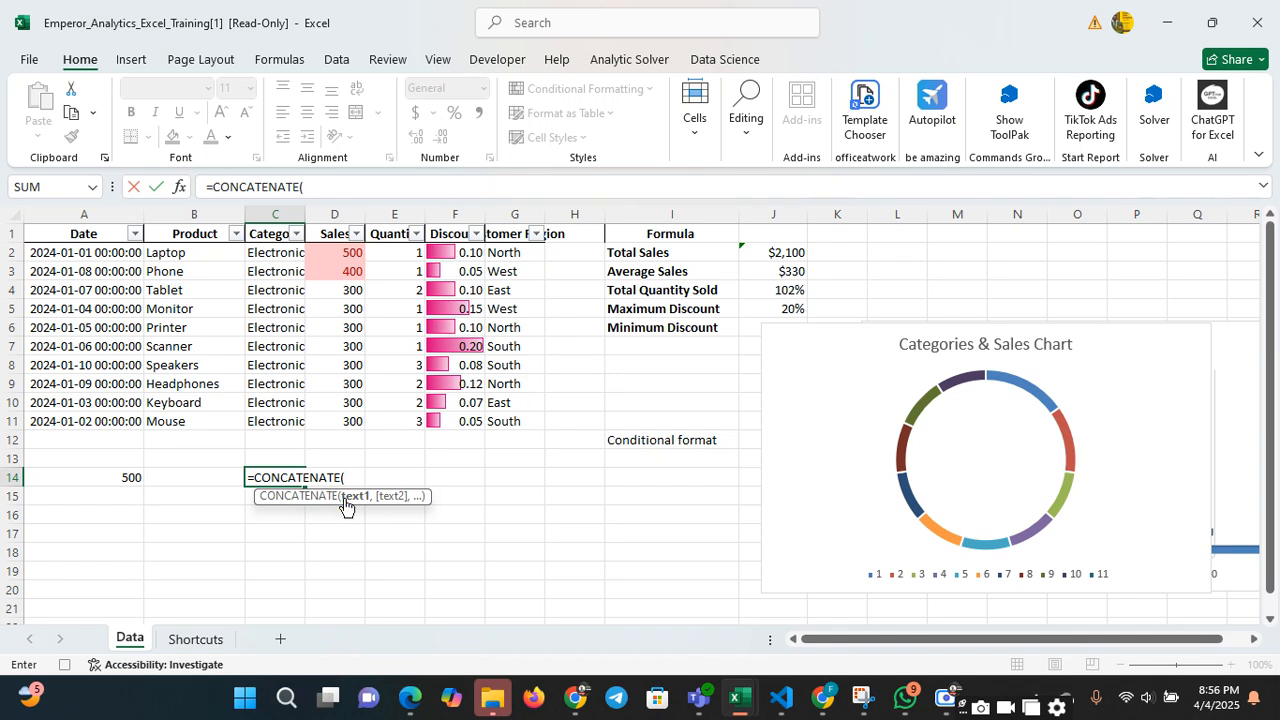
pyautogui.click(188, 252)
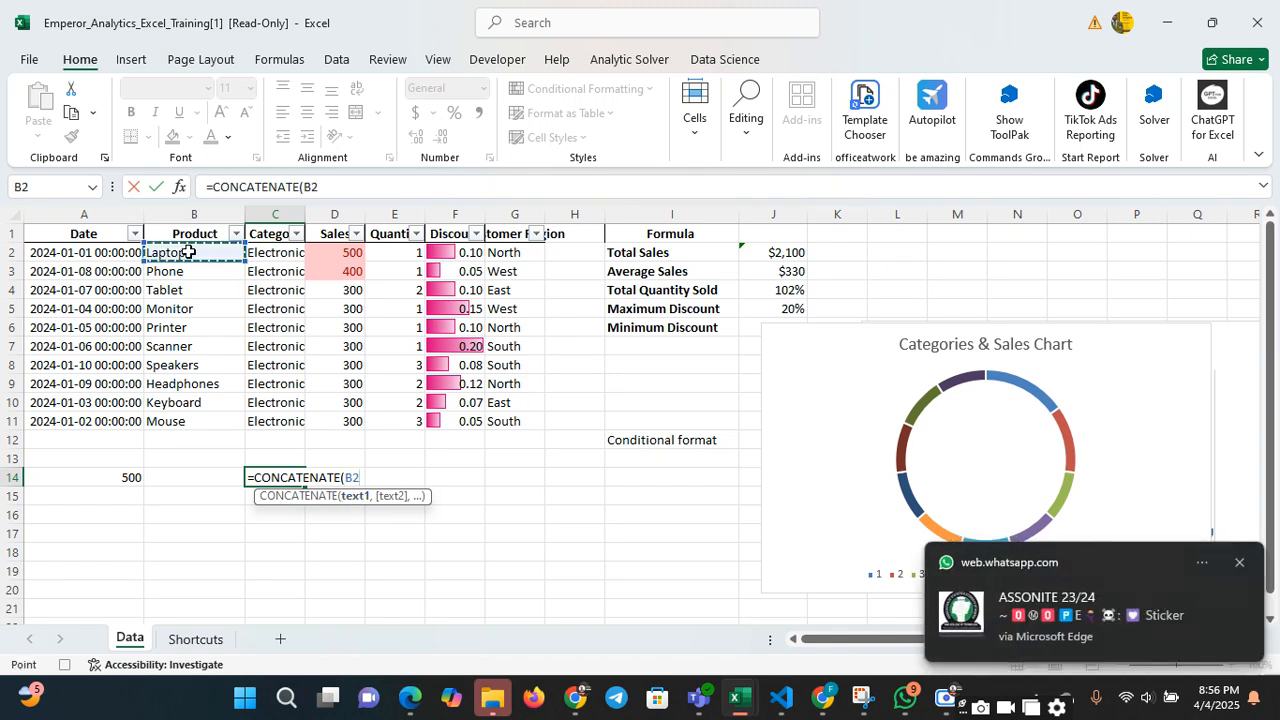
pyautogui.write(',')
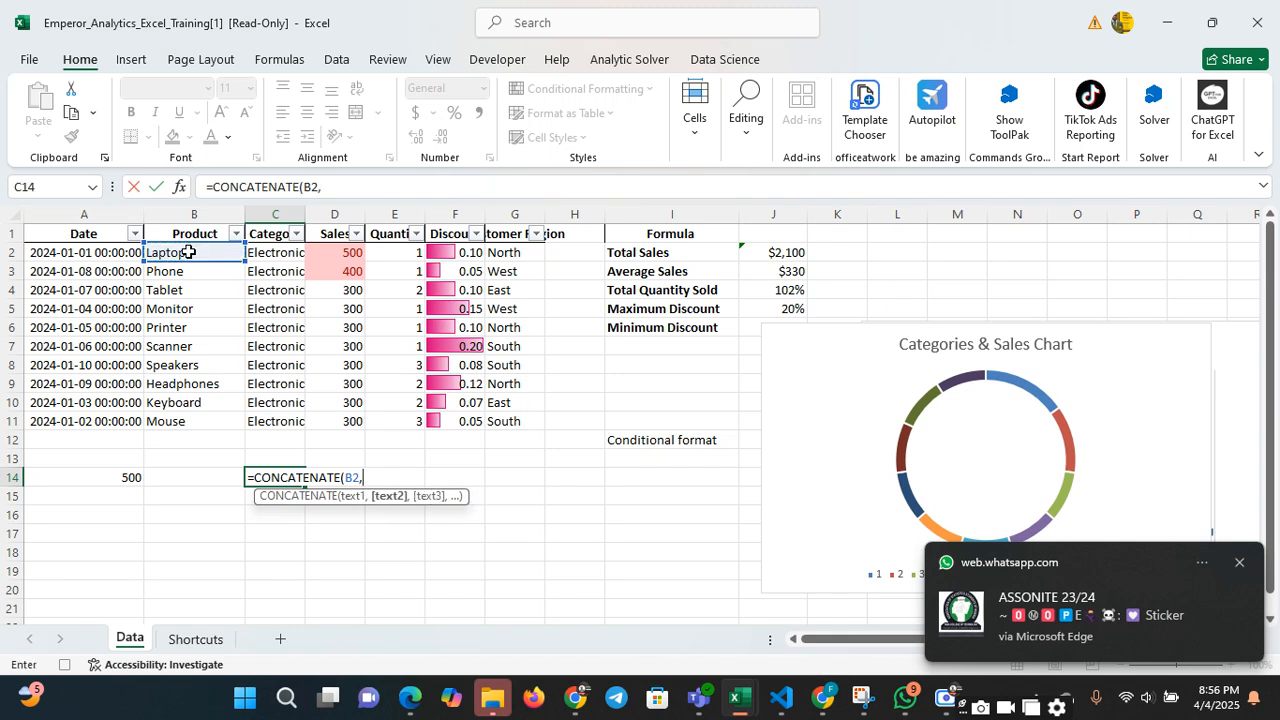
pyautogui.write('" "')
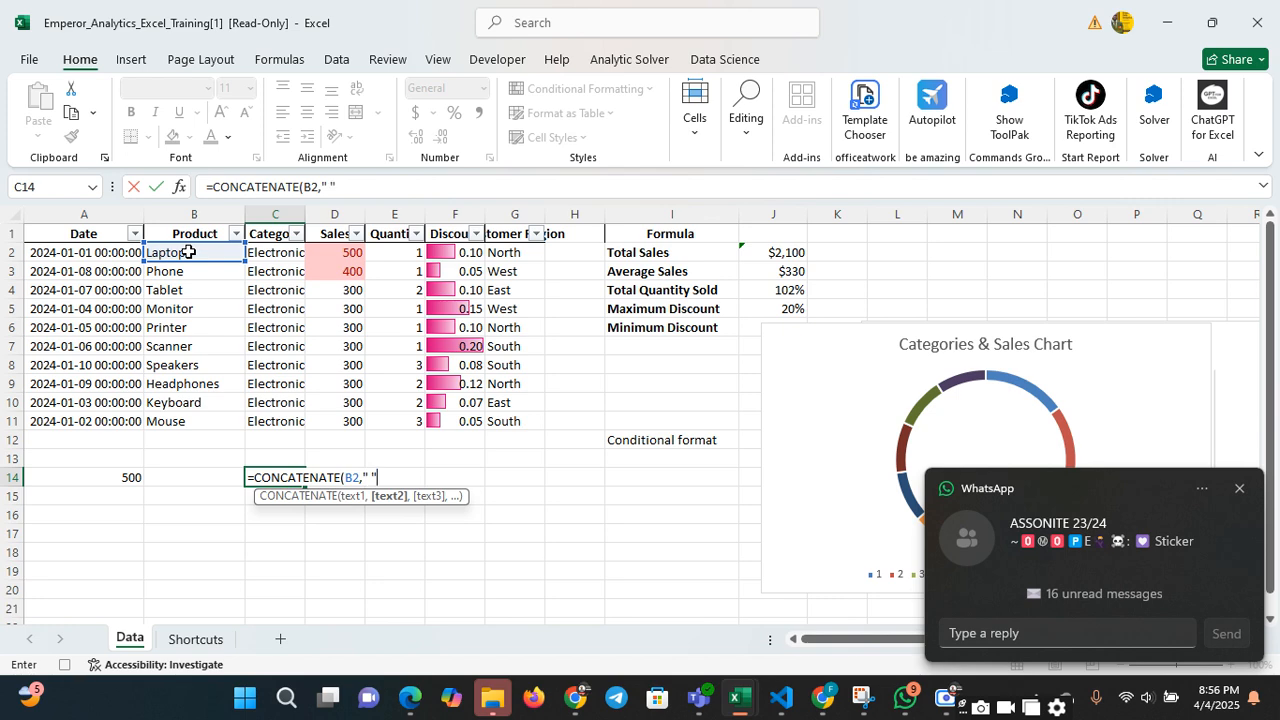
pyautogui.write(',')
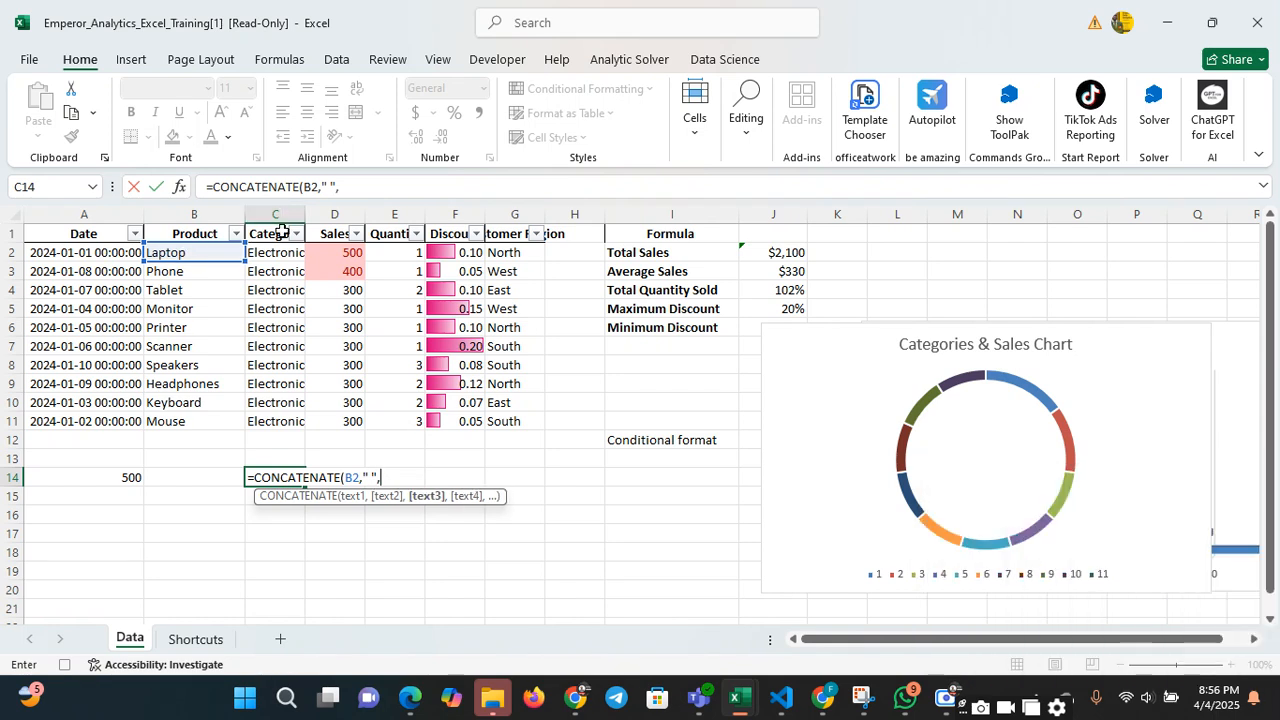
pyautogui.click(273, 253)
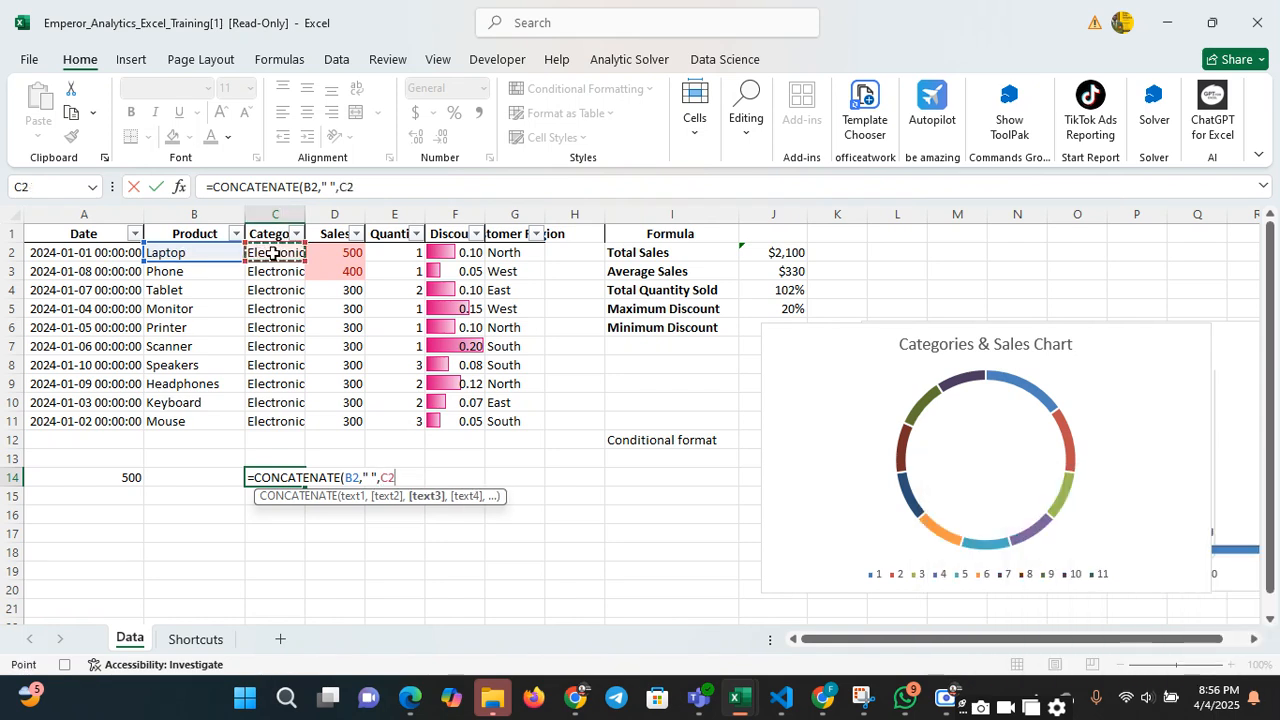
pyautogui.write(')')
pyautogui.press('Return')
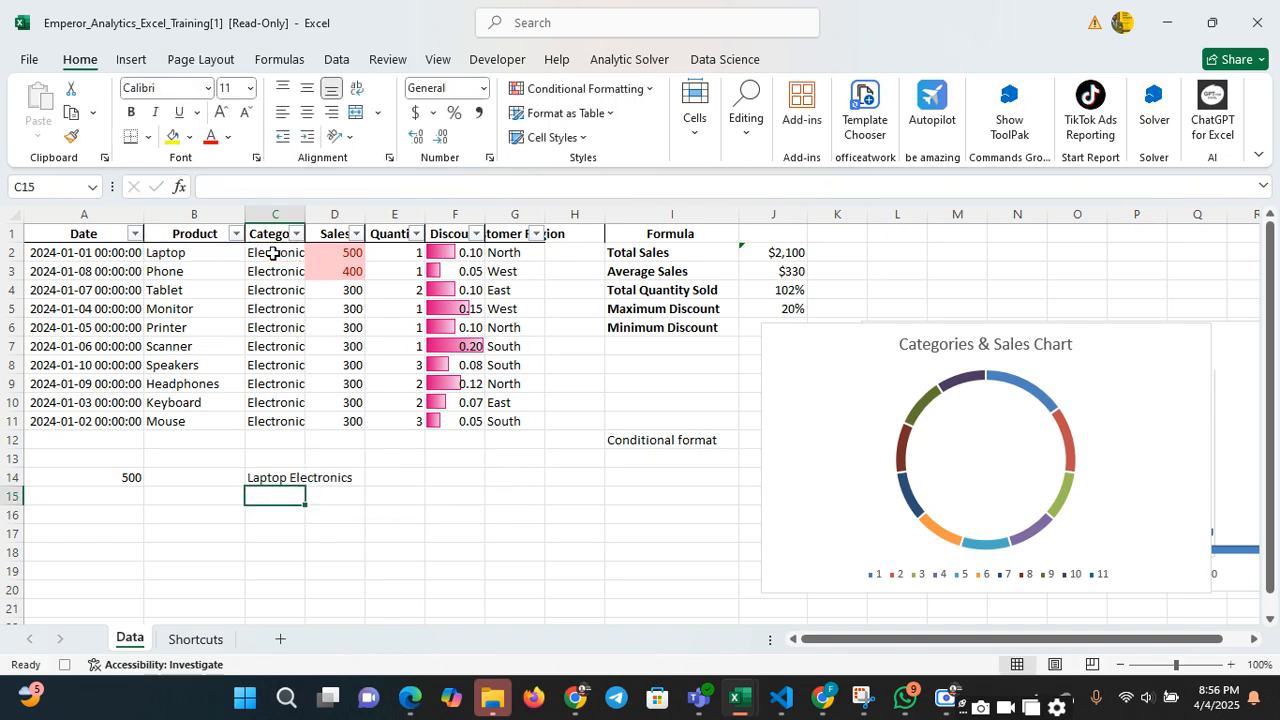
# Examine the arguments of the CONCATENATE formula in cell C14, including the space separator
pyautogui.click(294, 509)
pyautogui.click(297, 484)
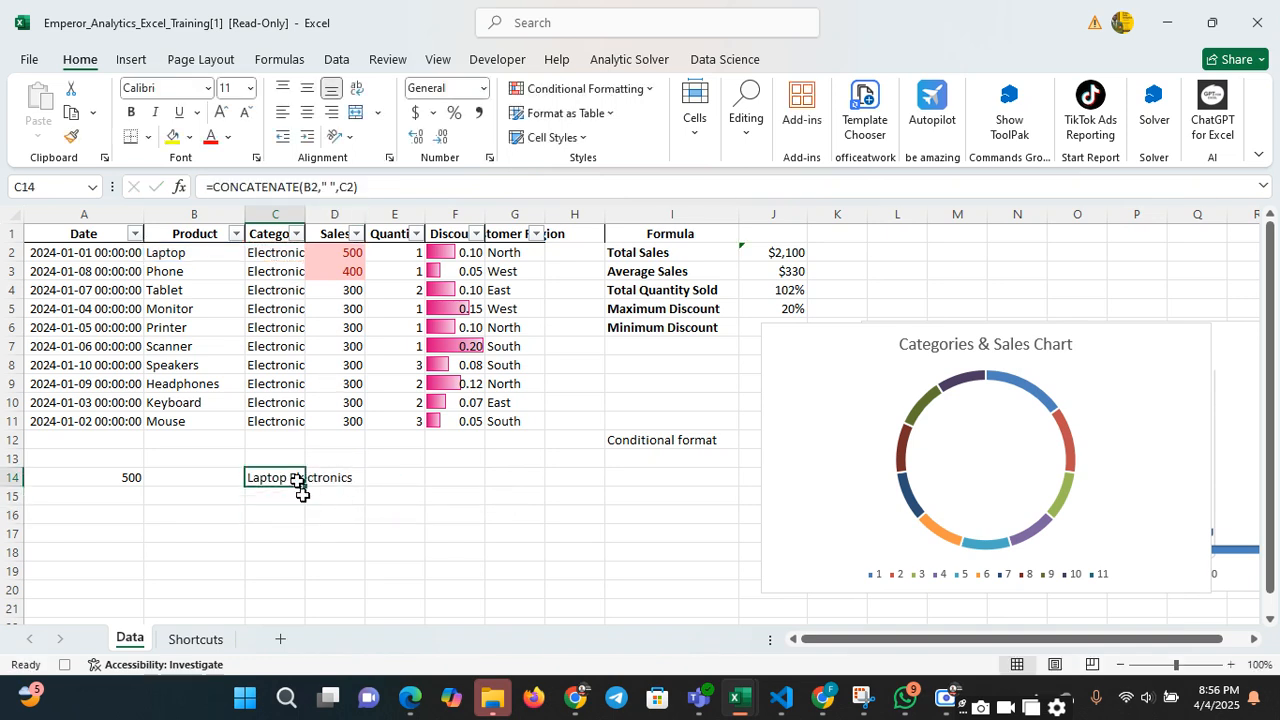
pyautogui.click(368, 492)
pyautogui.click(297, 480)
pyautogui.click(329, 526)
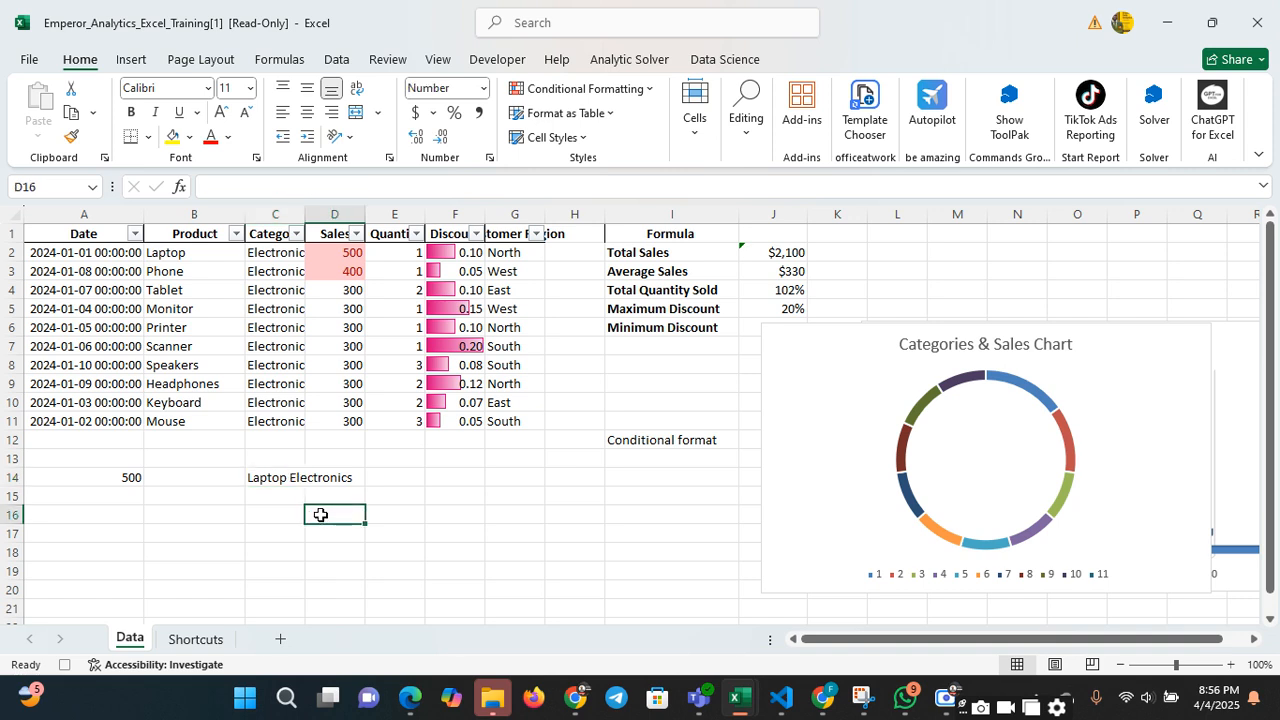
pyautogui.click(302, 500)
pyautogui.click(300, 480)
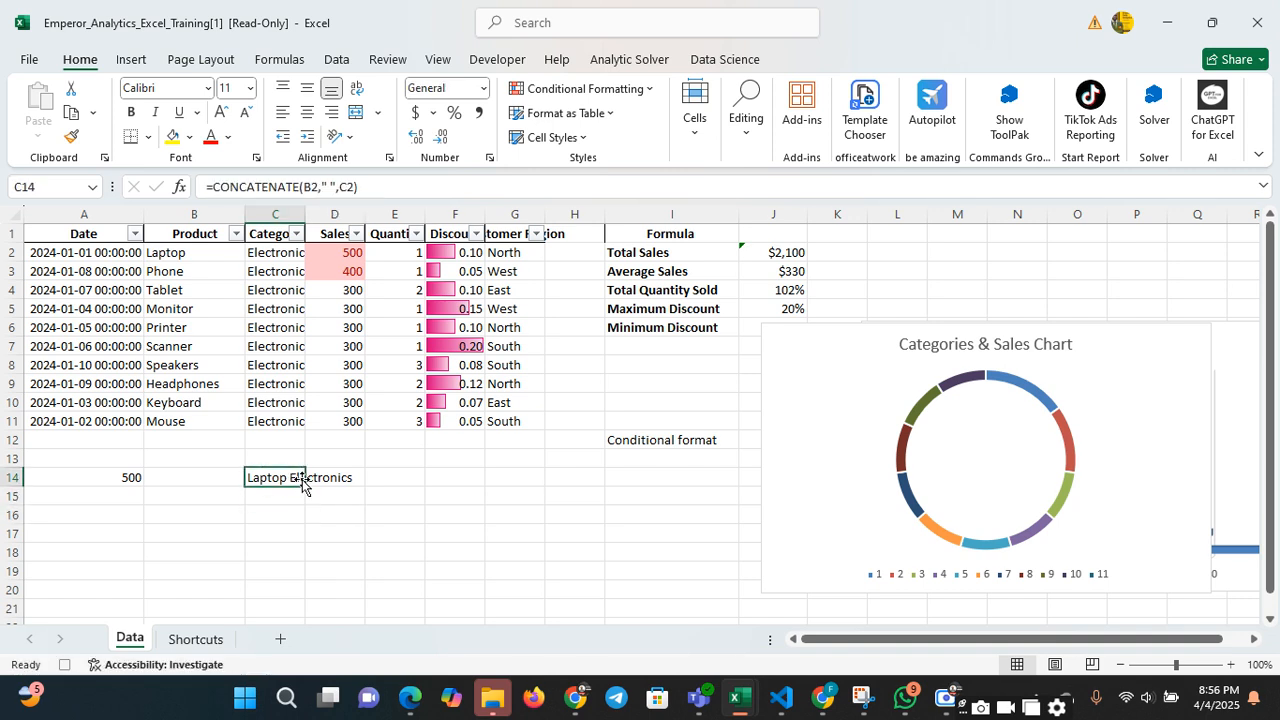
pyautogui.click(331, 187)
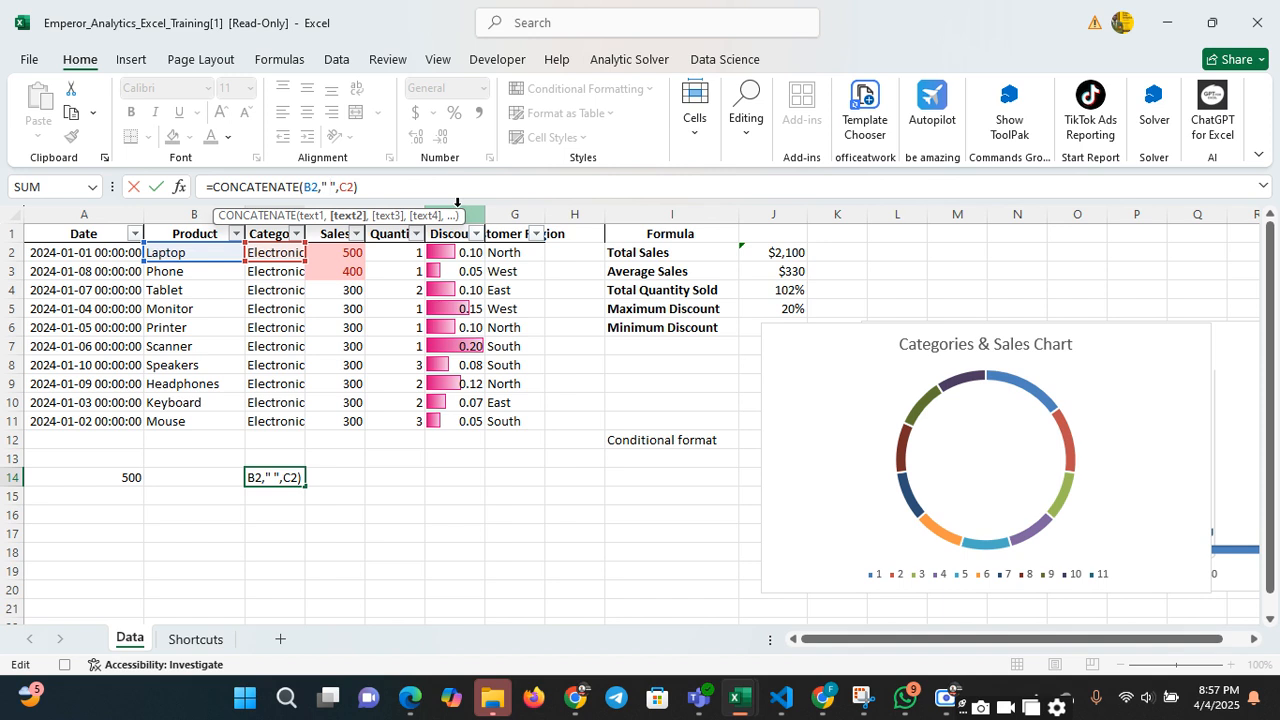
pyautogui.click(400, 532)
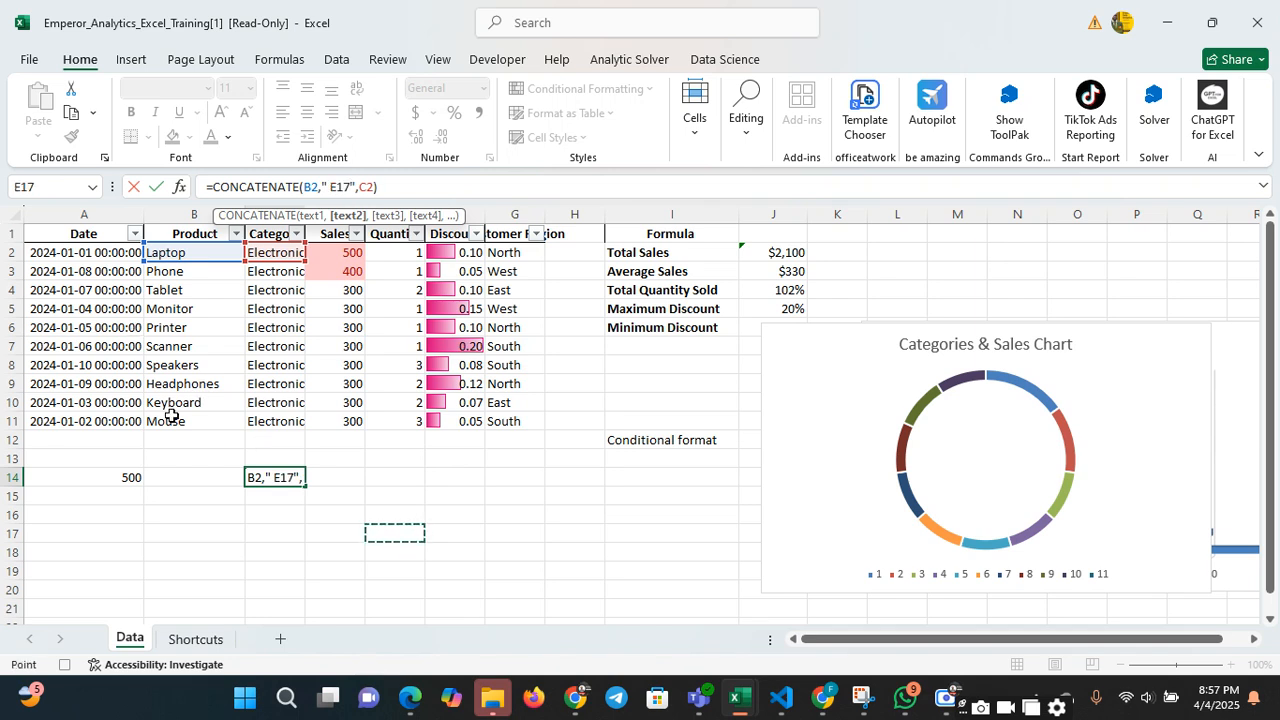
pyautogui.click(230, 552)
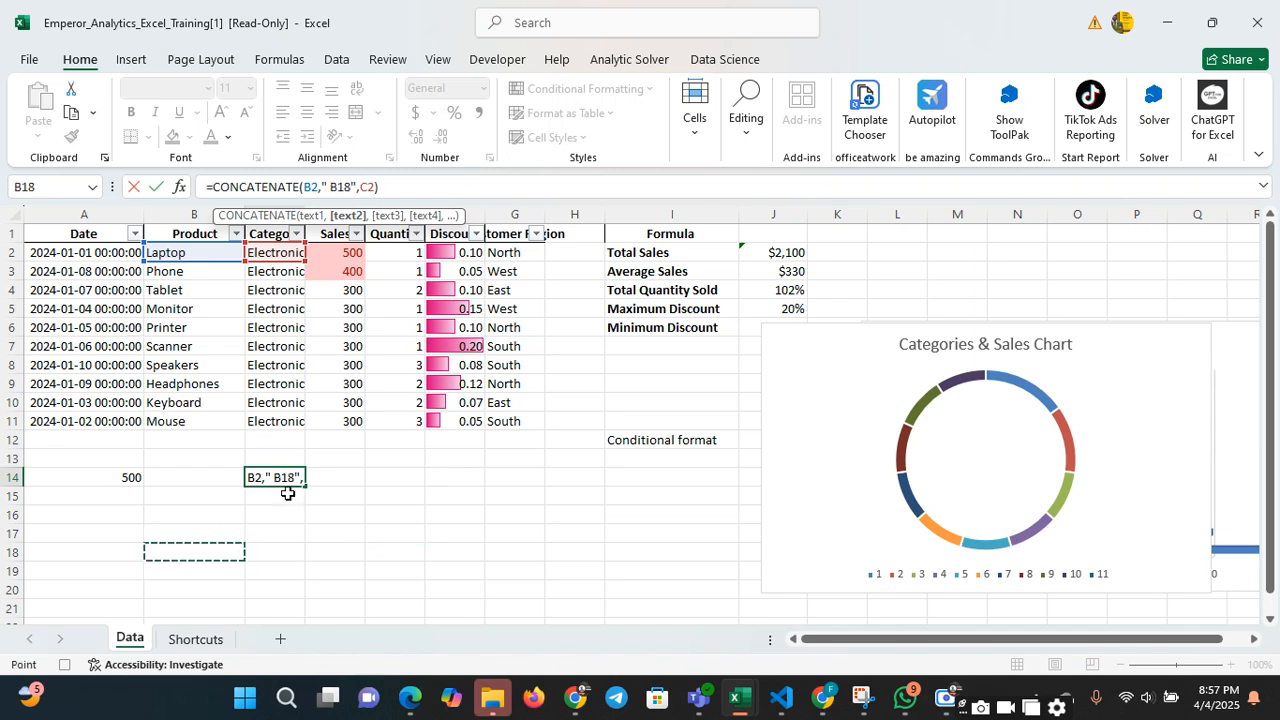
pyautogui.press('Return')
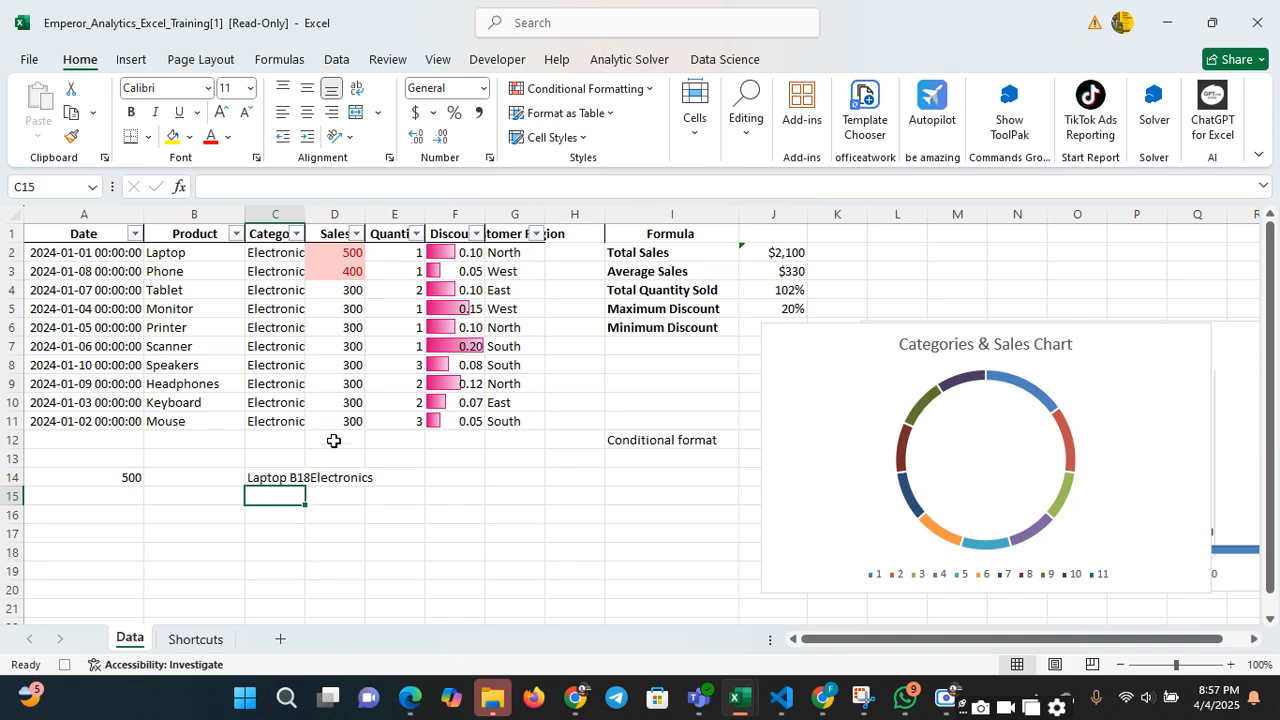
pyautogui.hotkey('ctrl', 'z')
pyautogui.click(242, 530)
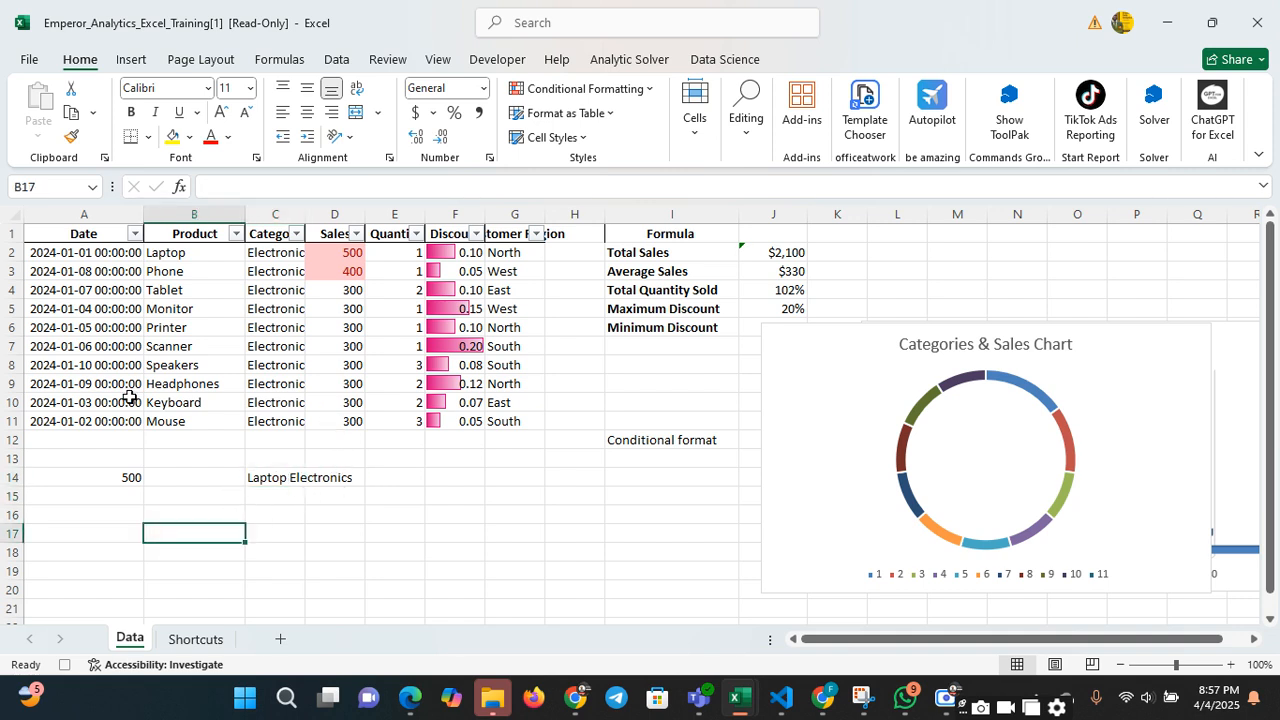
# Extract the year from the date in A2 into cell B16 using the YEAR function
pyautogui.click(88, 255)
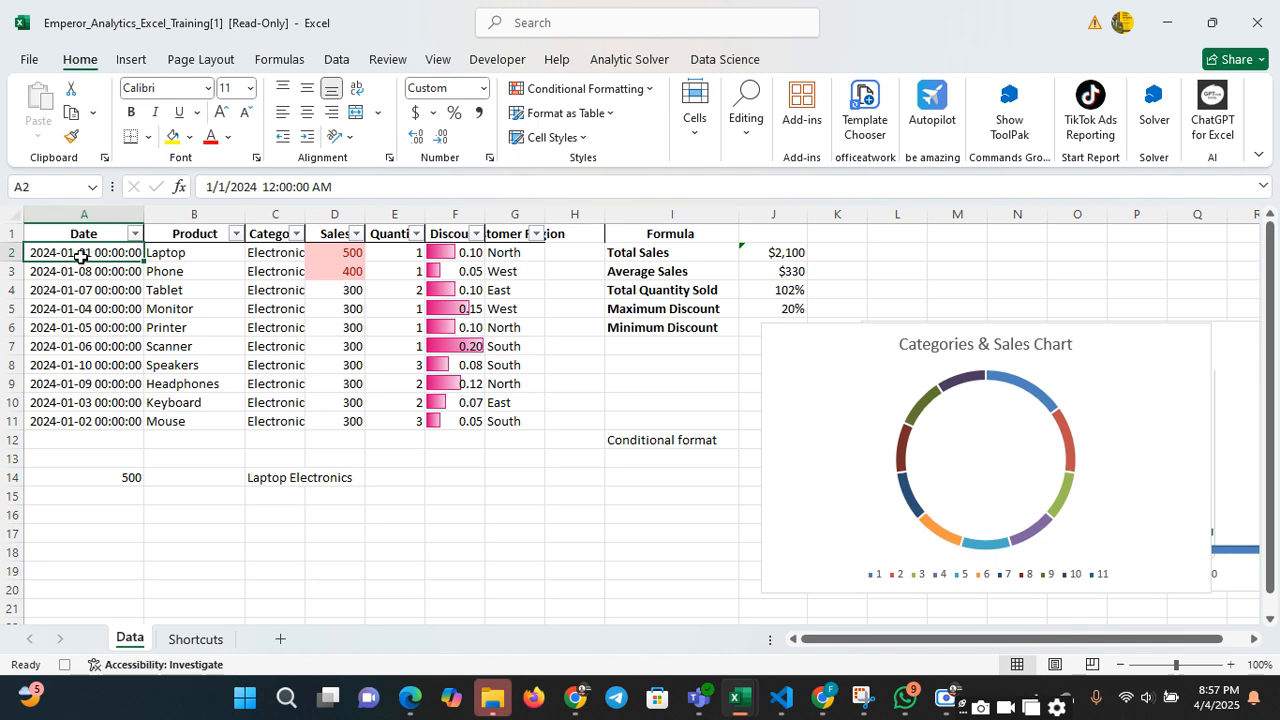
pyautogui.click(161, 511)
pyautogui.write('=')
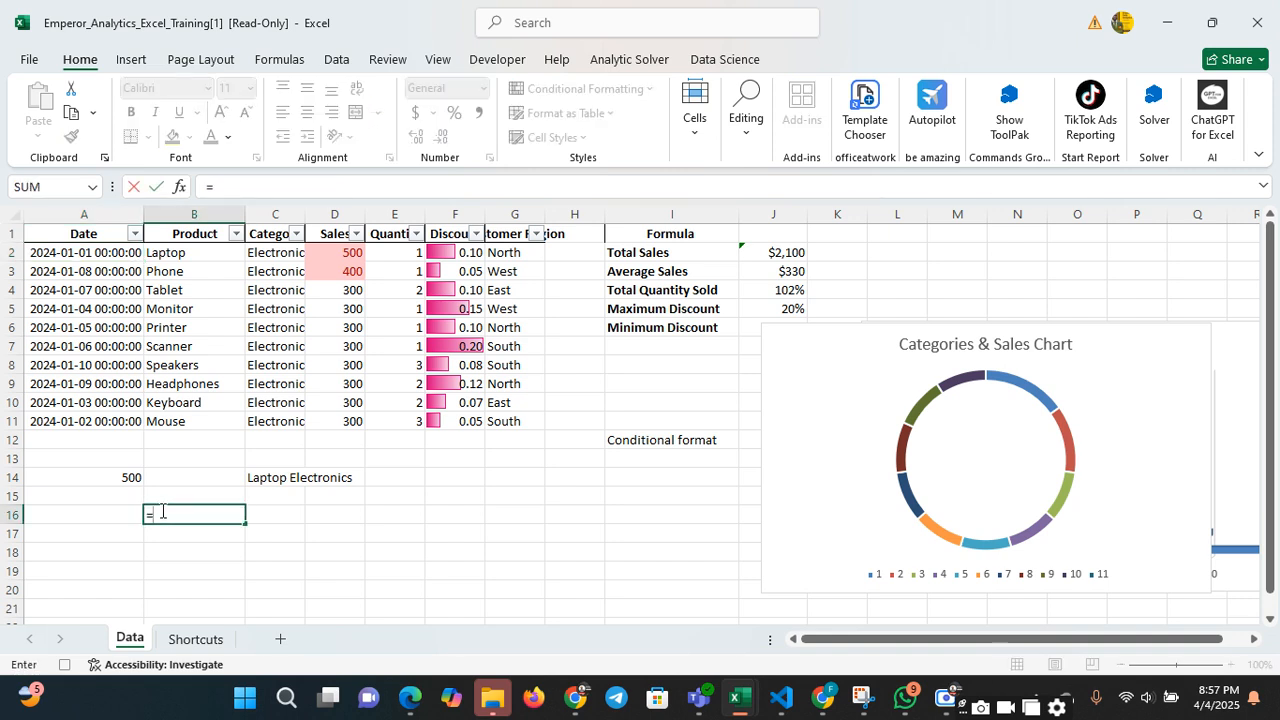
pyautogui.write('year')
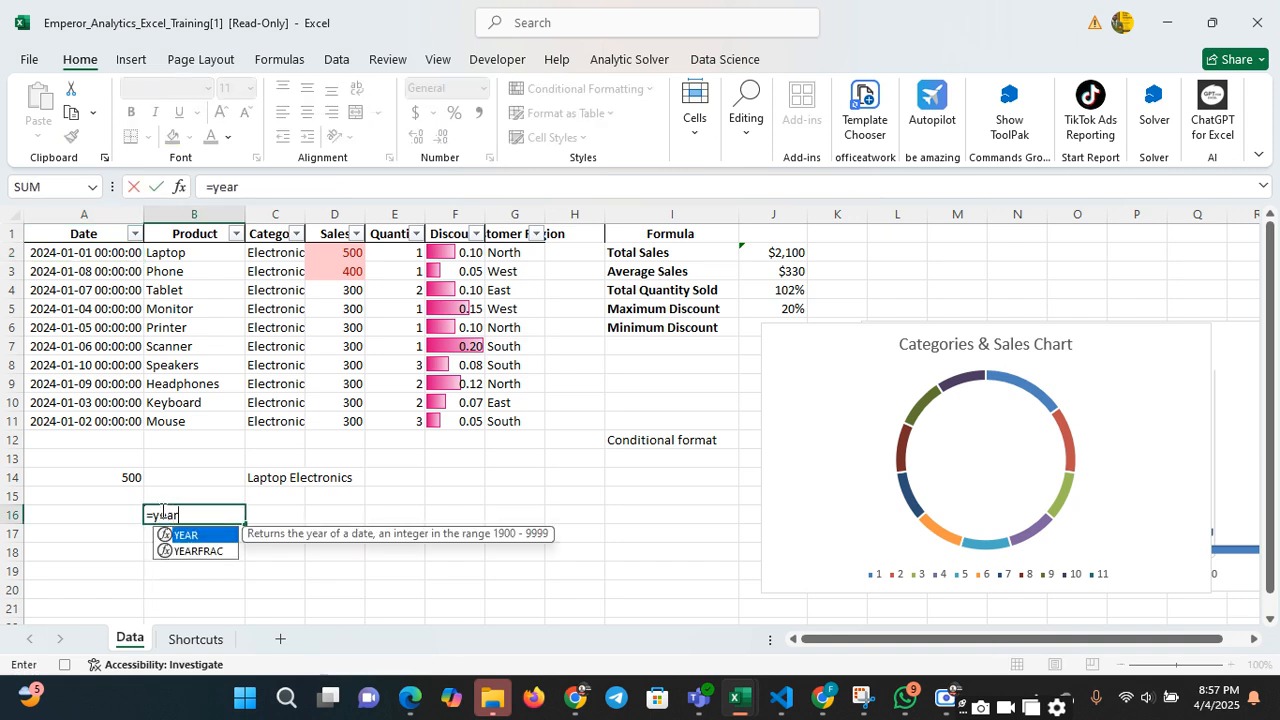
pyautogui.write('(')
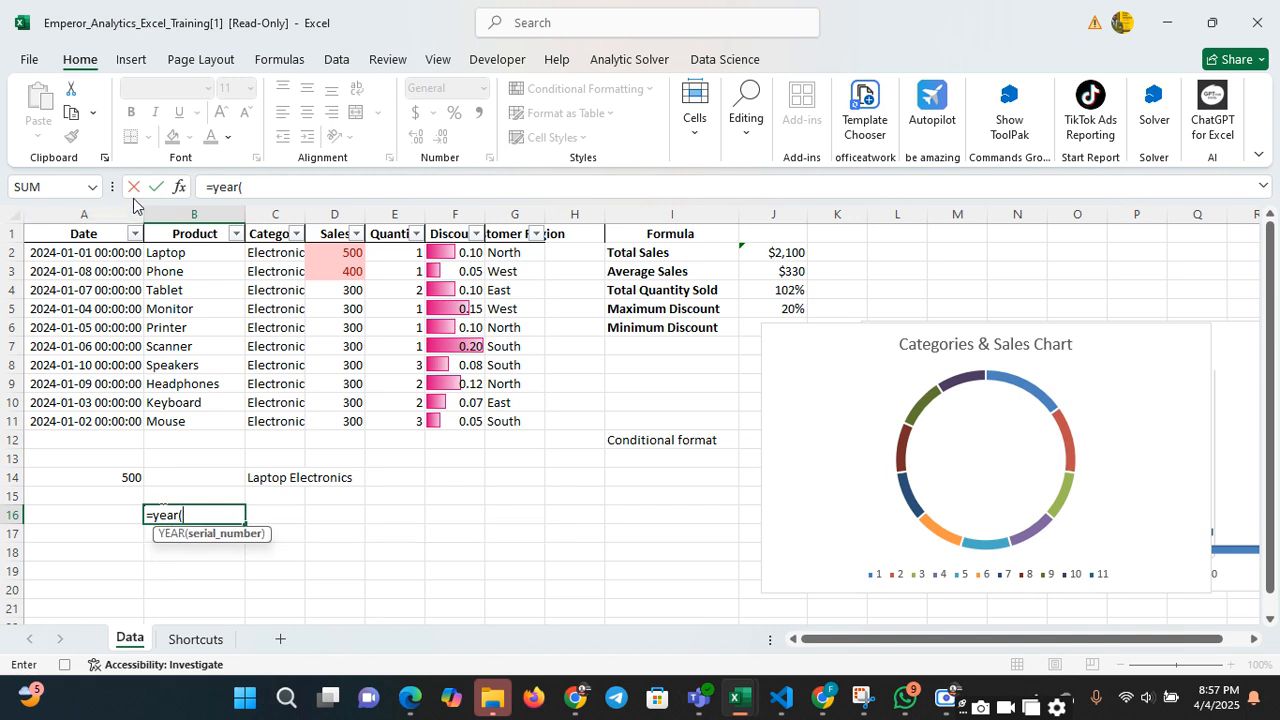
pyautogui.click(108, 254)
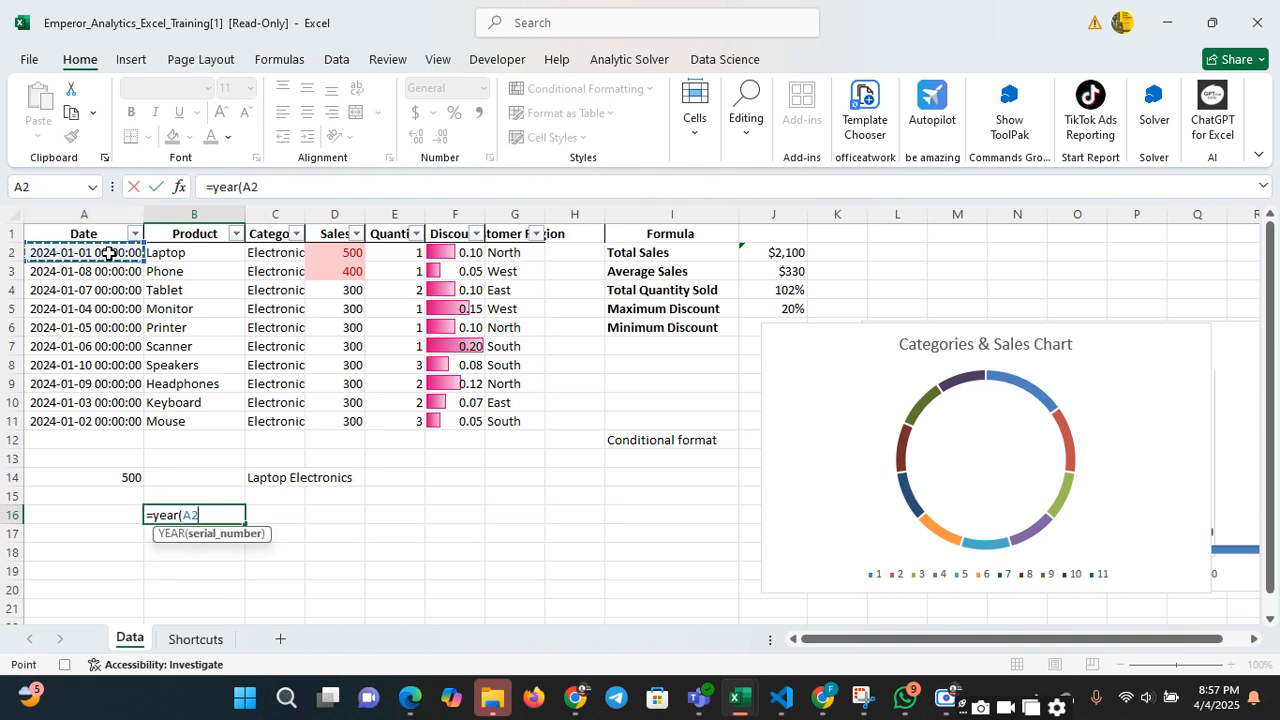
pyautogui.write(')')
pyautogui.press('Return')
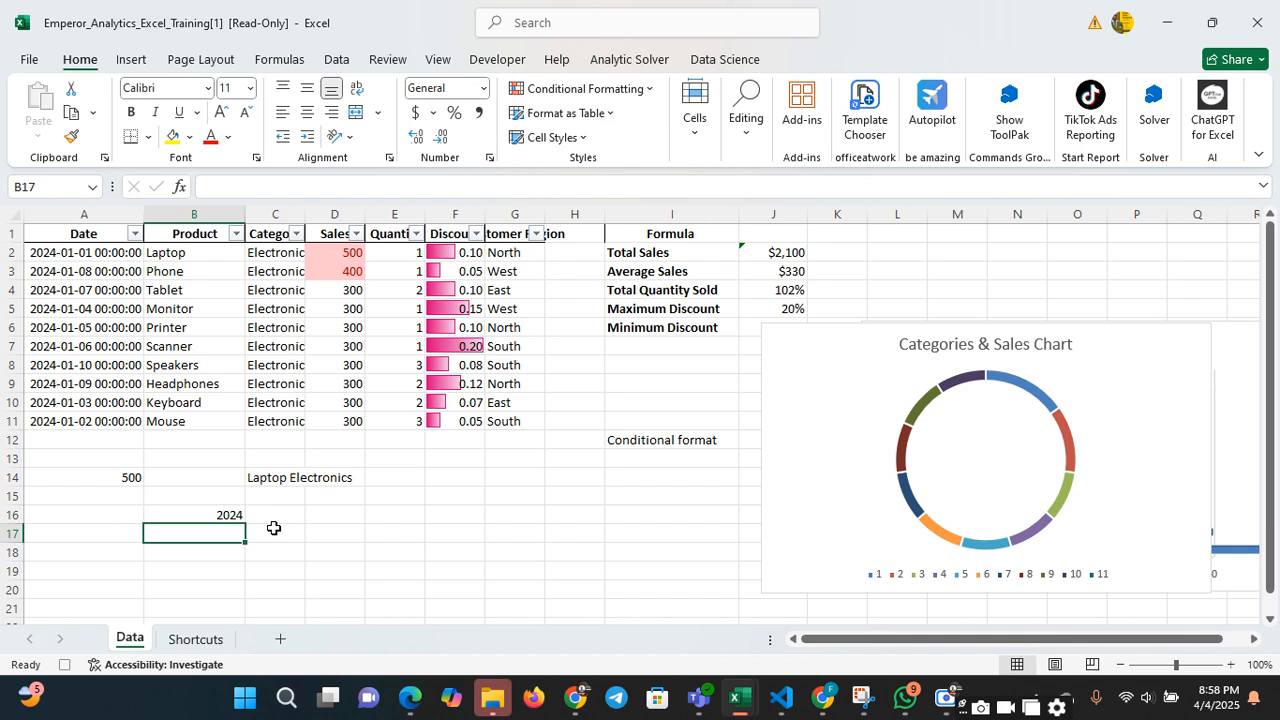
# Format the whole Date column A as Long Date
pyautogui.click(116, 214)
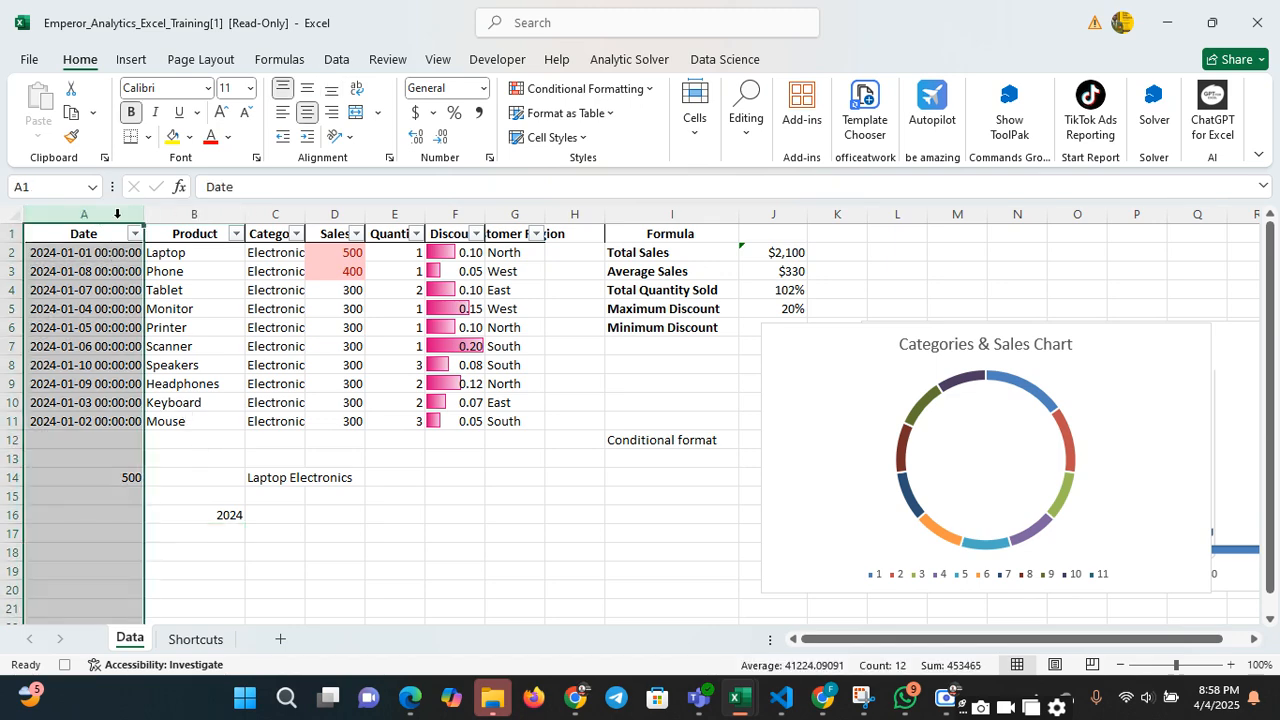
pyautogui.click(484, 90)
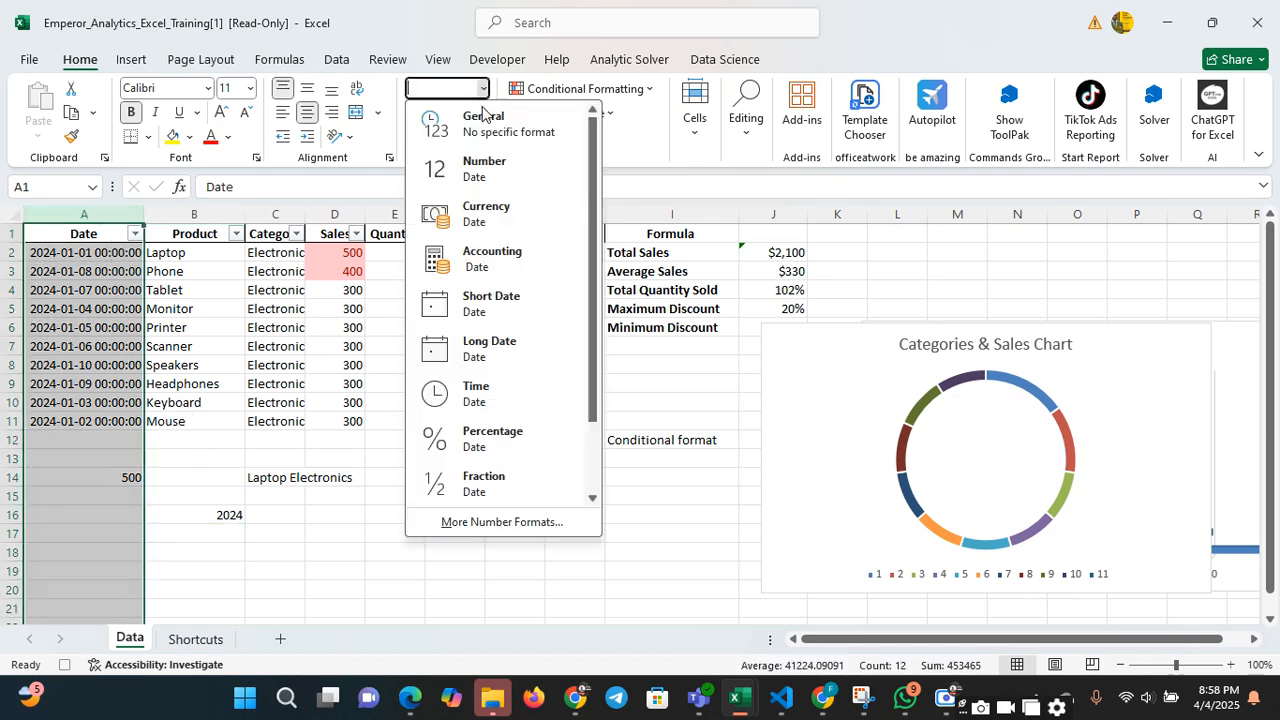
pyautogui.click(497, 345)
pyautogui.click(251, 457)
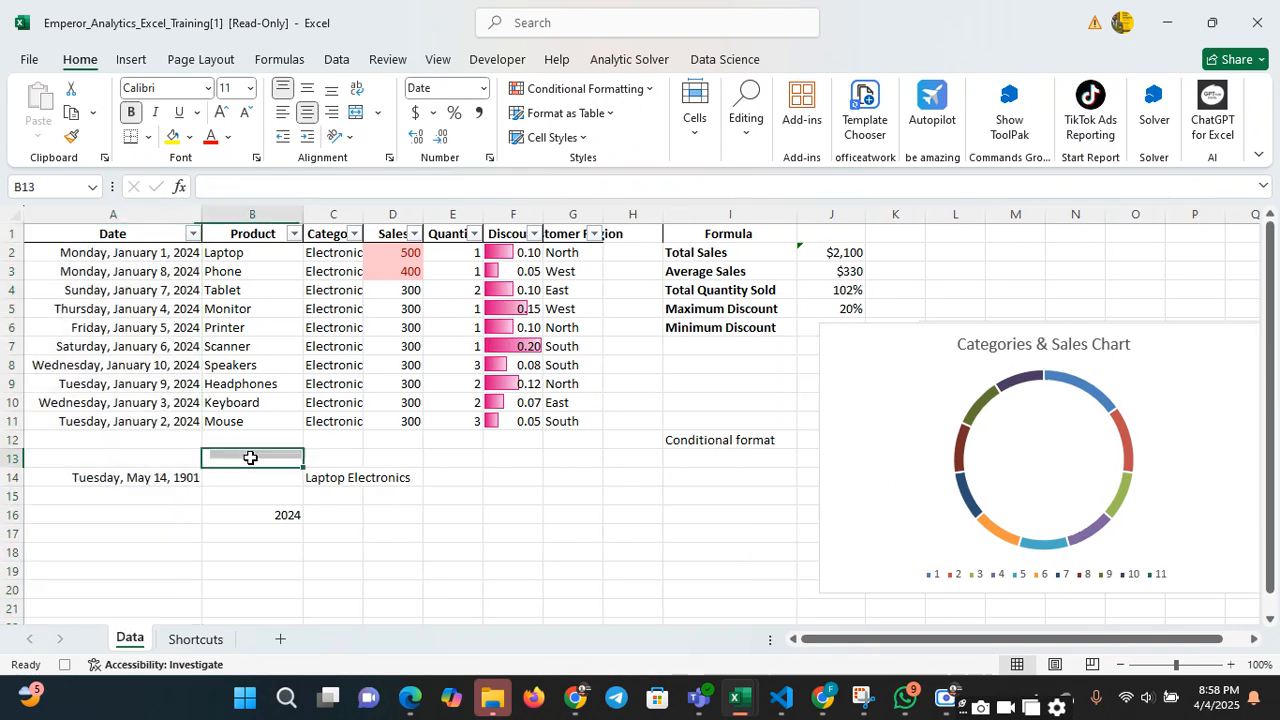
# Extract the month from the date in A2 into cell B17 using the MONTH function
pyautogui.click(278, 531)
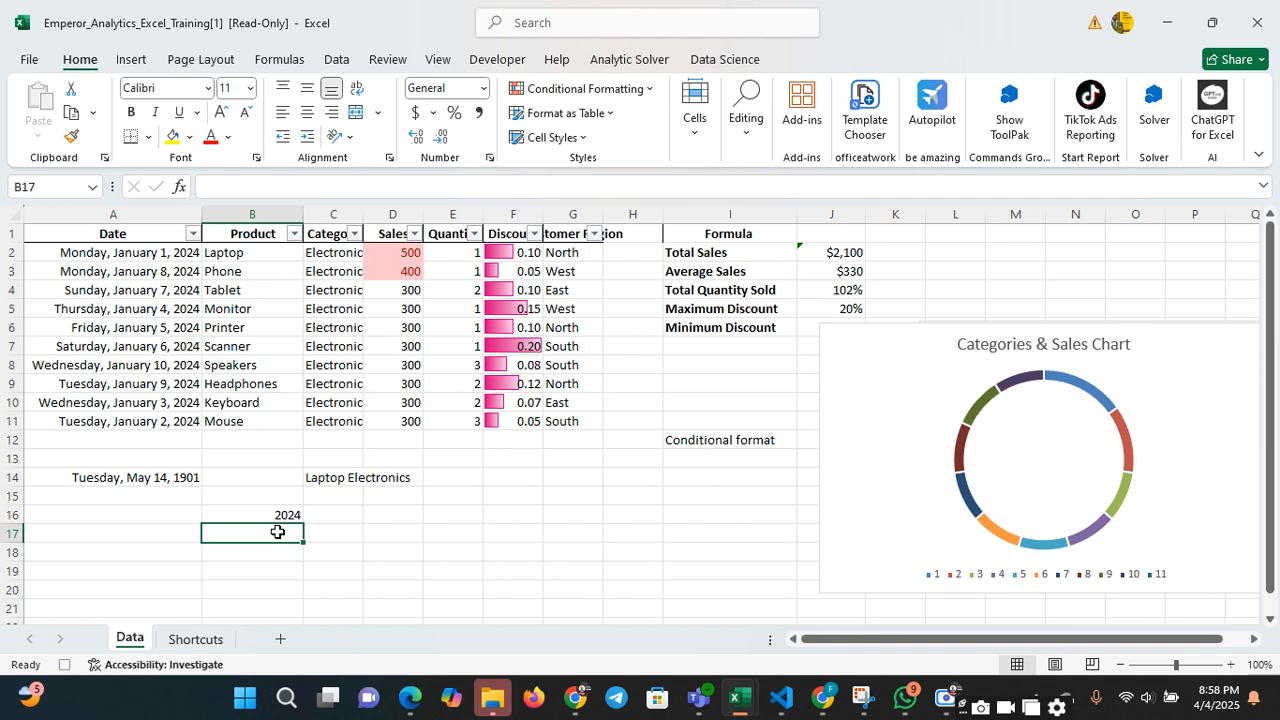
pyautogui.write('=')
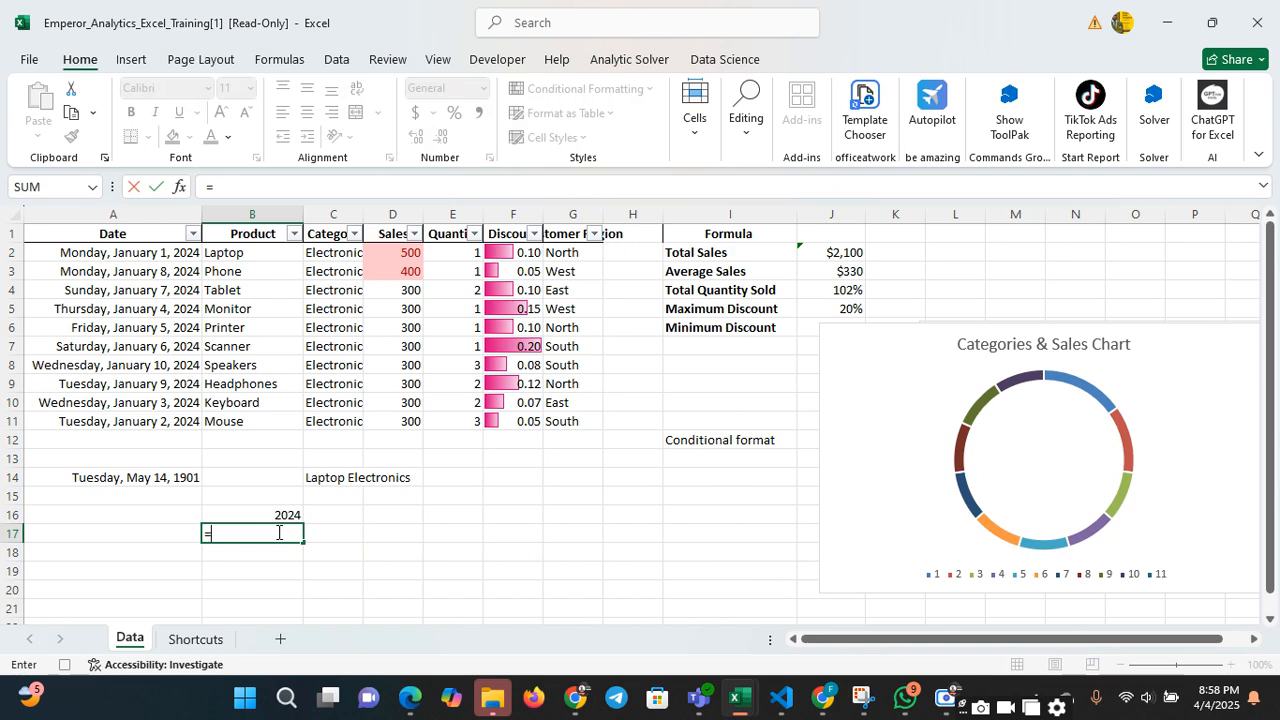
pyautogui.write('month(')
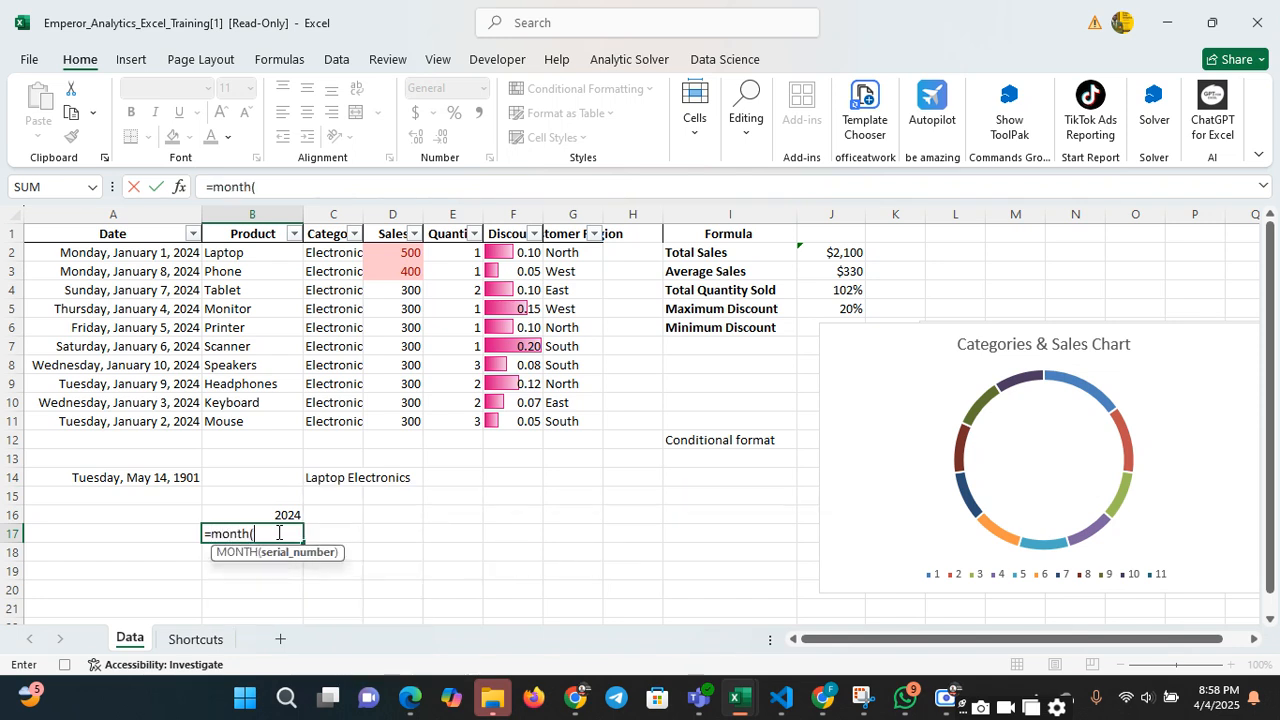
pyautogui.click(129, 252)
pyautogui.write(')')
pyautogui.press('Return')
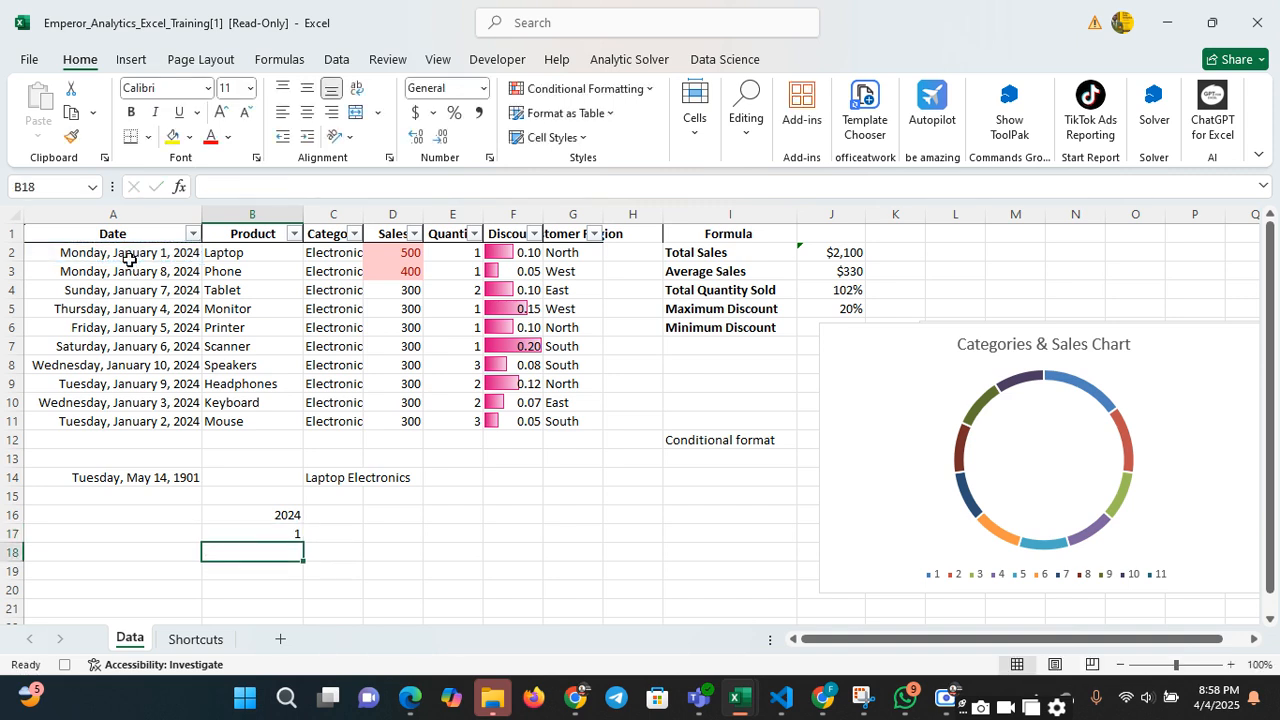
# Change the date in cell A2 to 1/1/2013
pyautogui.click(275, 535)
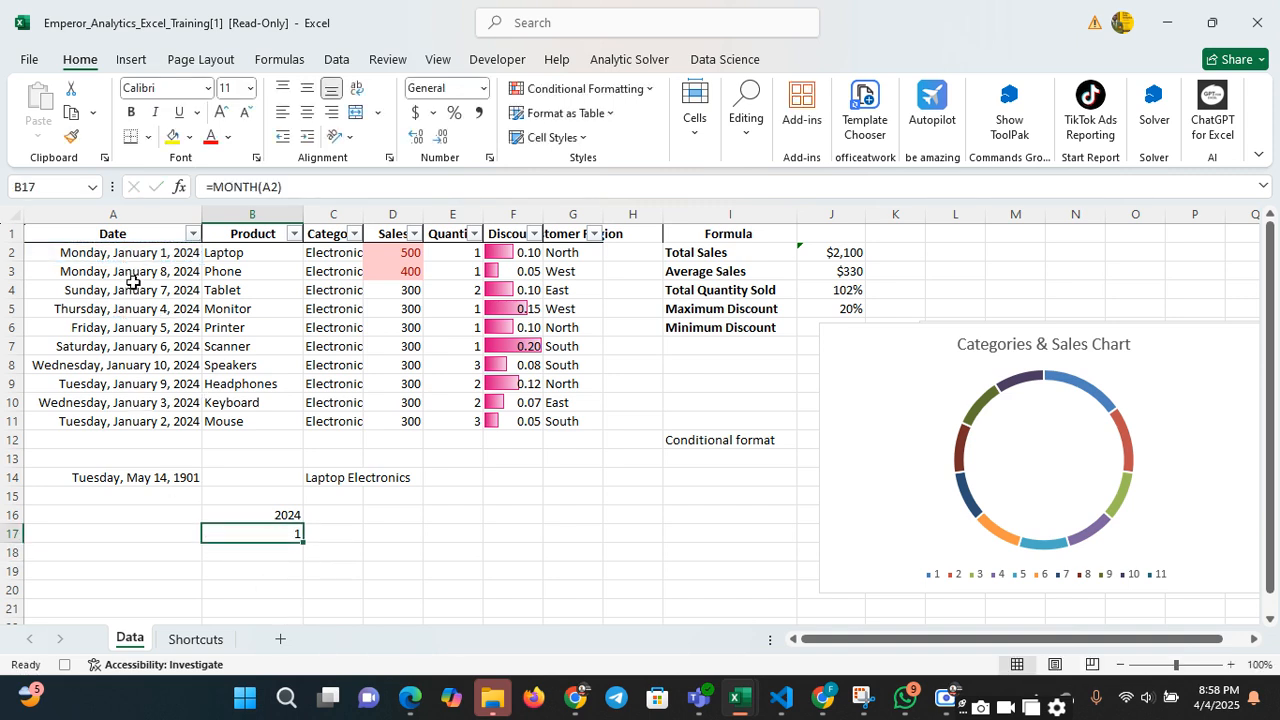
pyautogui.click(271, 551)
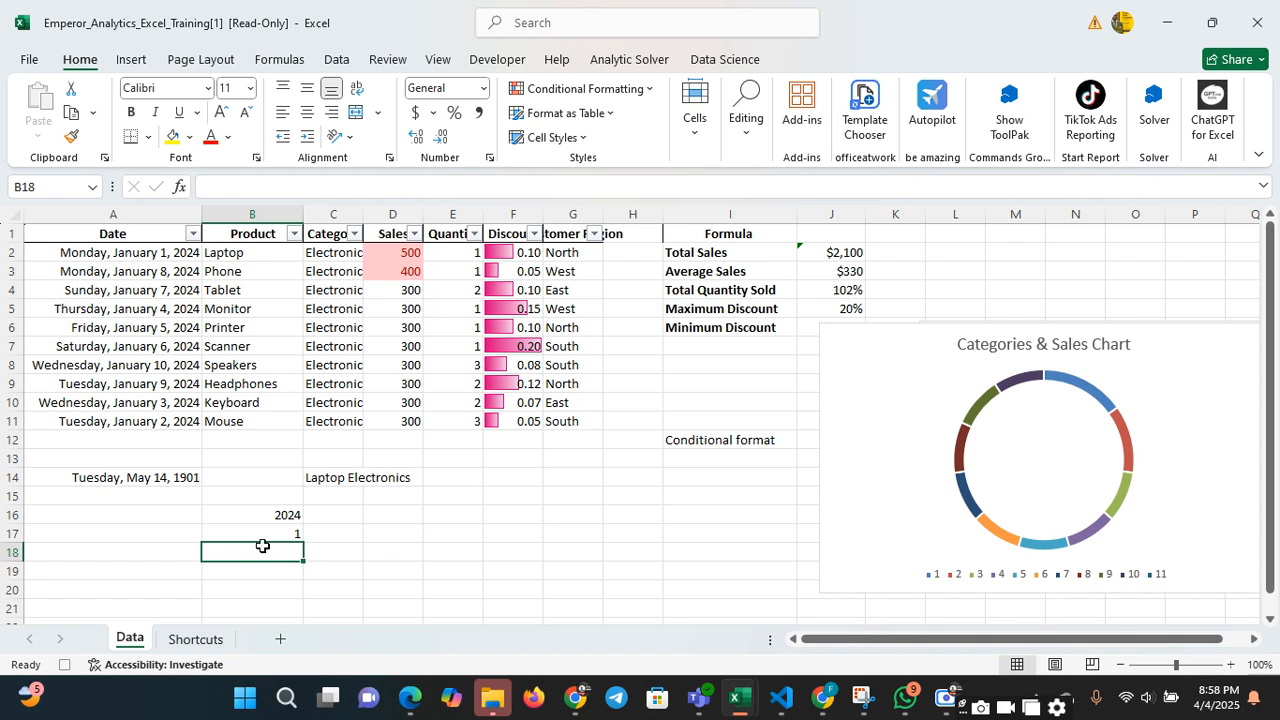
pyautogui.click(190, 256)
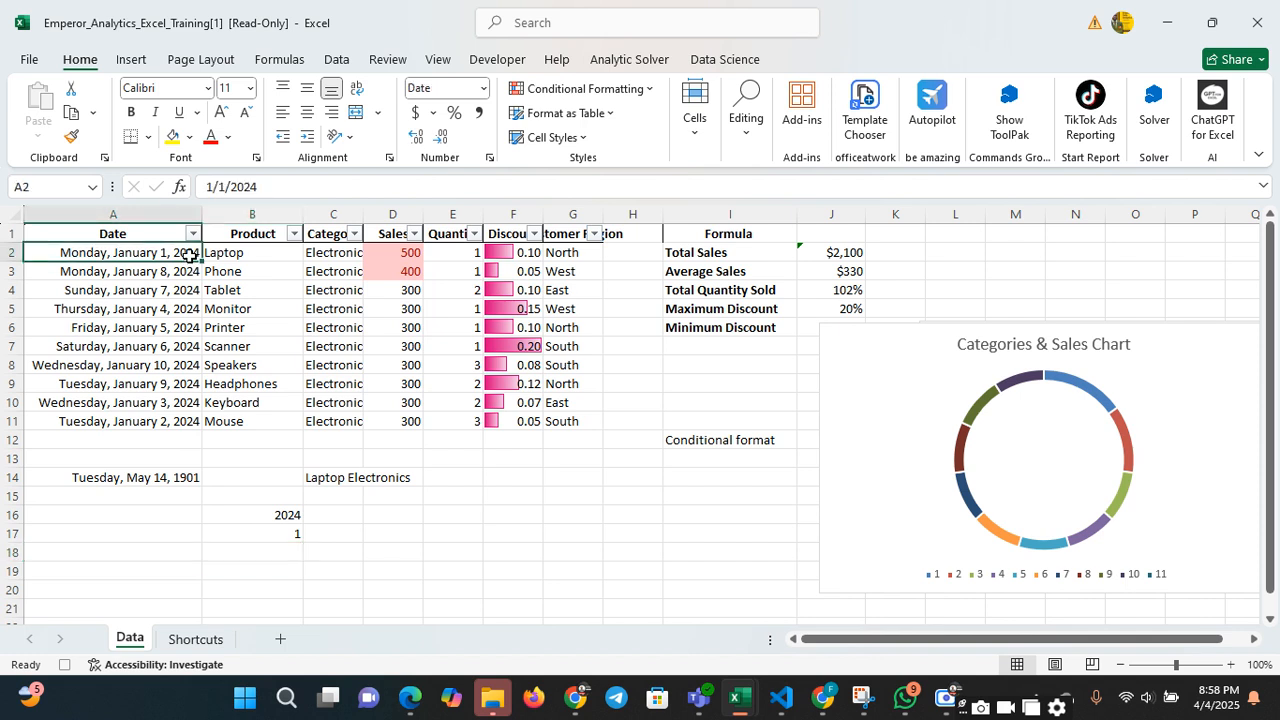
pyautogui.doubleClick(190, 256)
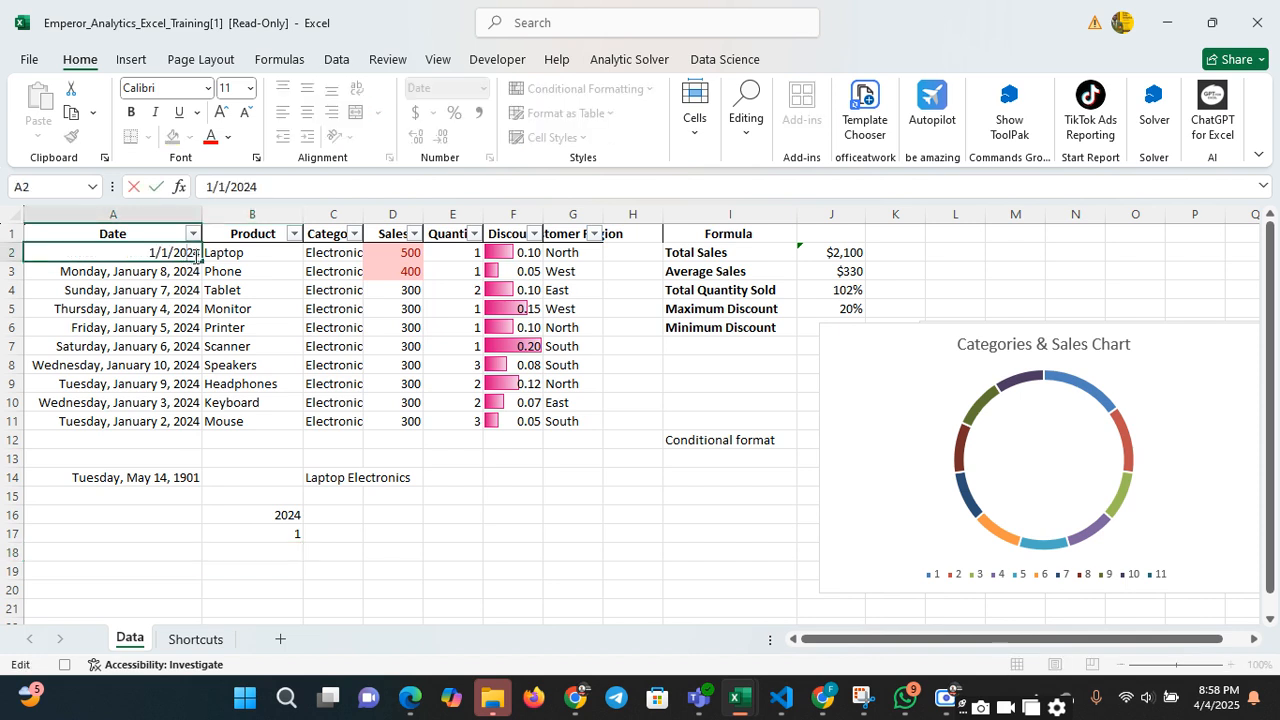
pyautogui.press('BackSpace')
pyautogui.press('BackSpace')
pyautogui.write('2')
pyautogui.press('BackSpace')
pyautogui.write('13')
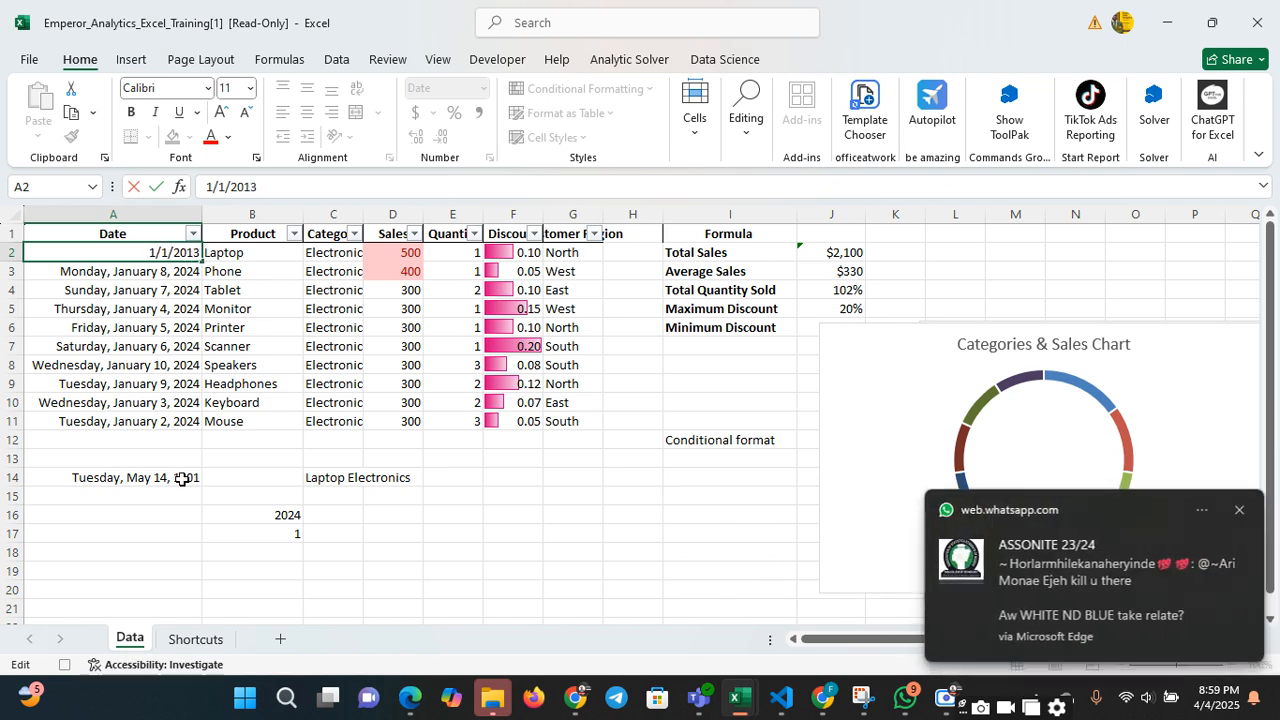
pyautogui.click(192, 533)
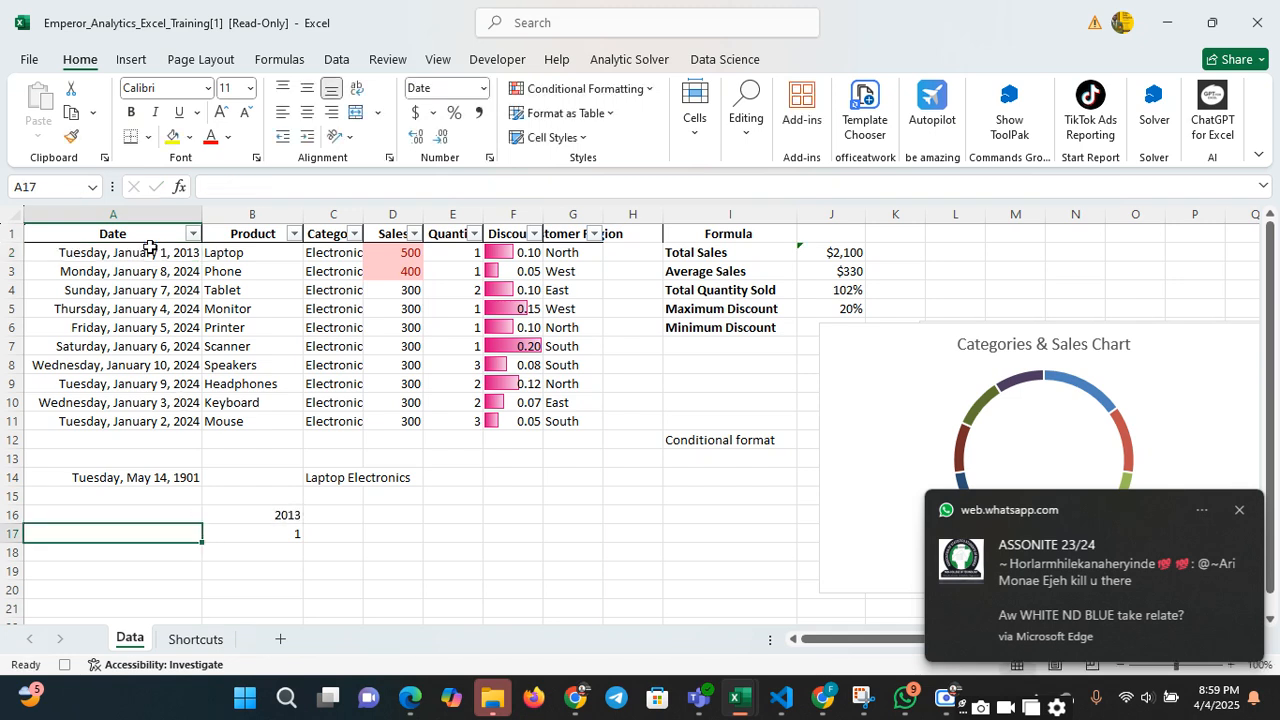
pyautogui.click(176, 260)
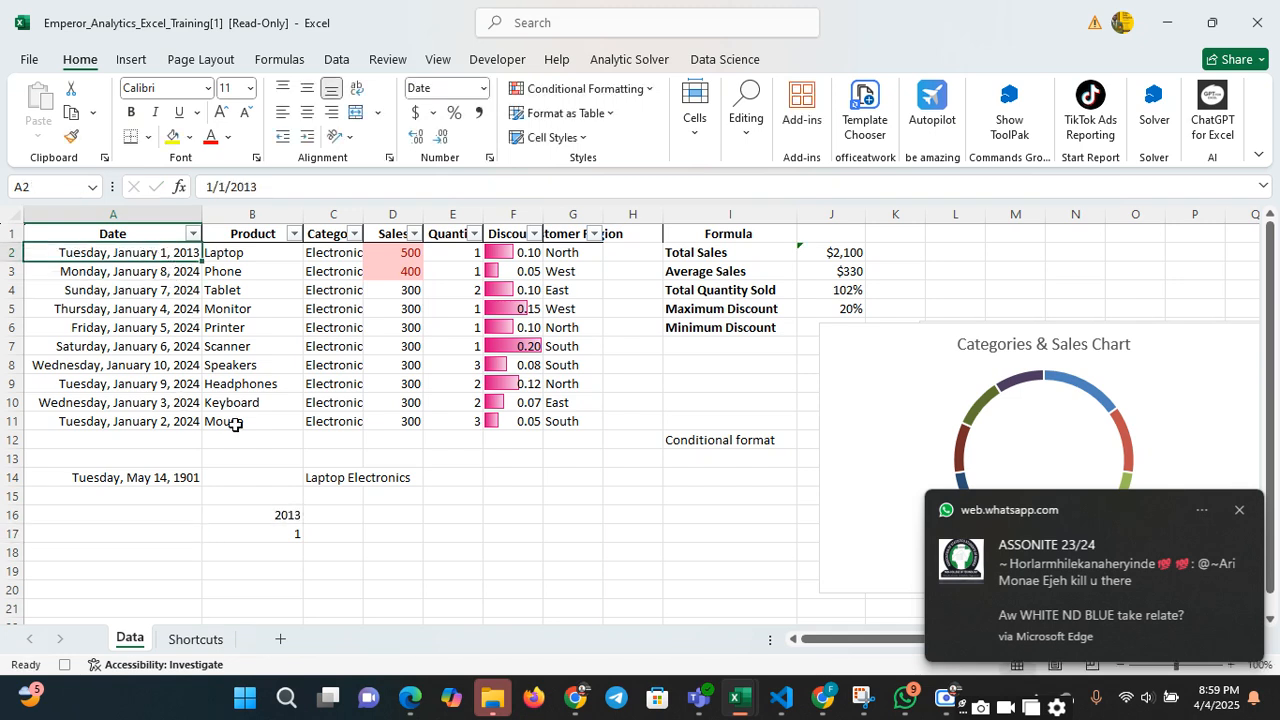
# Calculate the full years from the date in A2 to today in cell B18 using DATEDIF with TODAY() and the unit "Y"
pyautogui.click(288, 563)
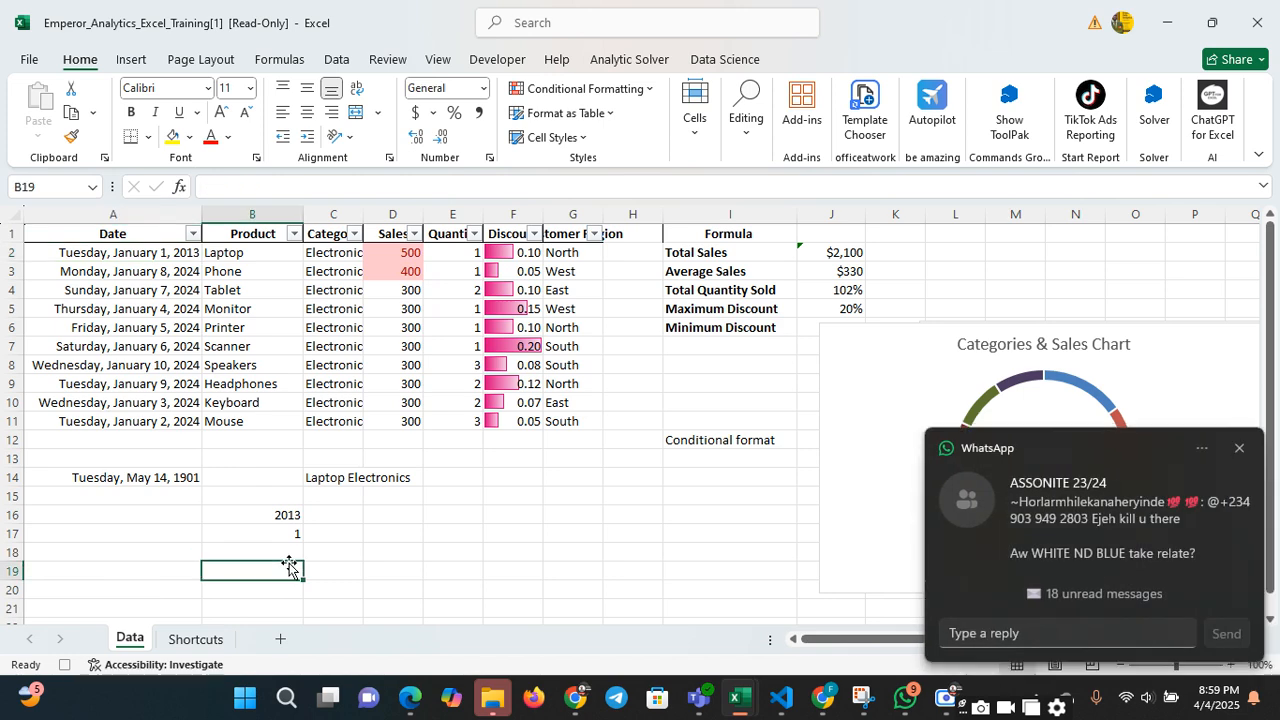
pyautogui.click(288, 554)
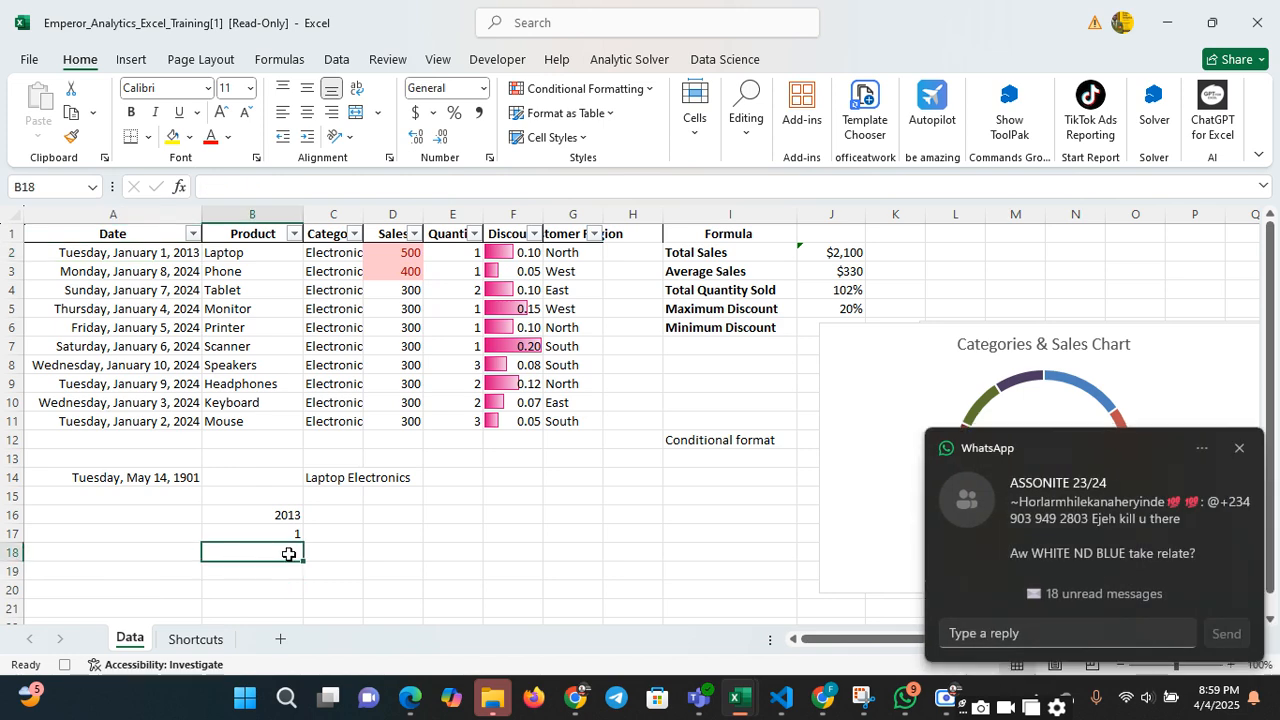
pyautogui.write('=')
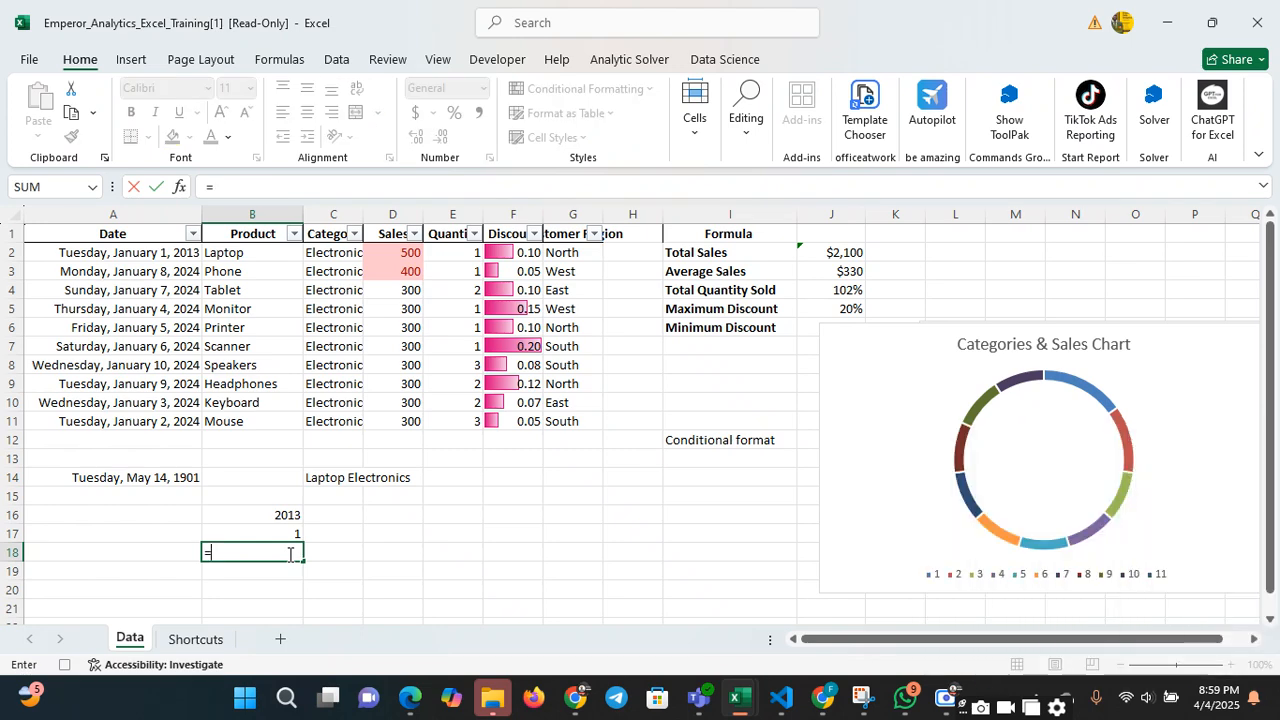
pyautogui.write('dat')
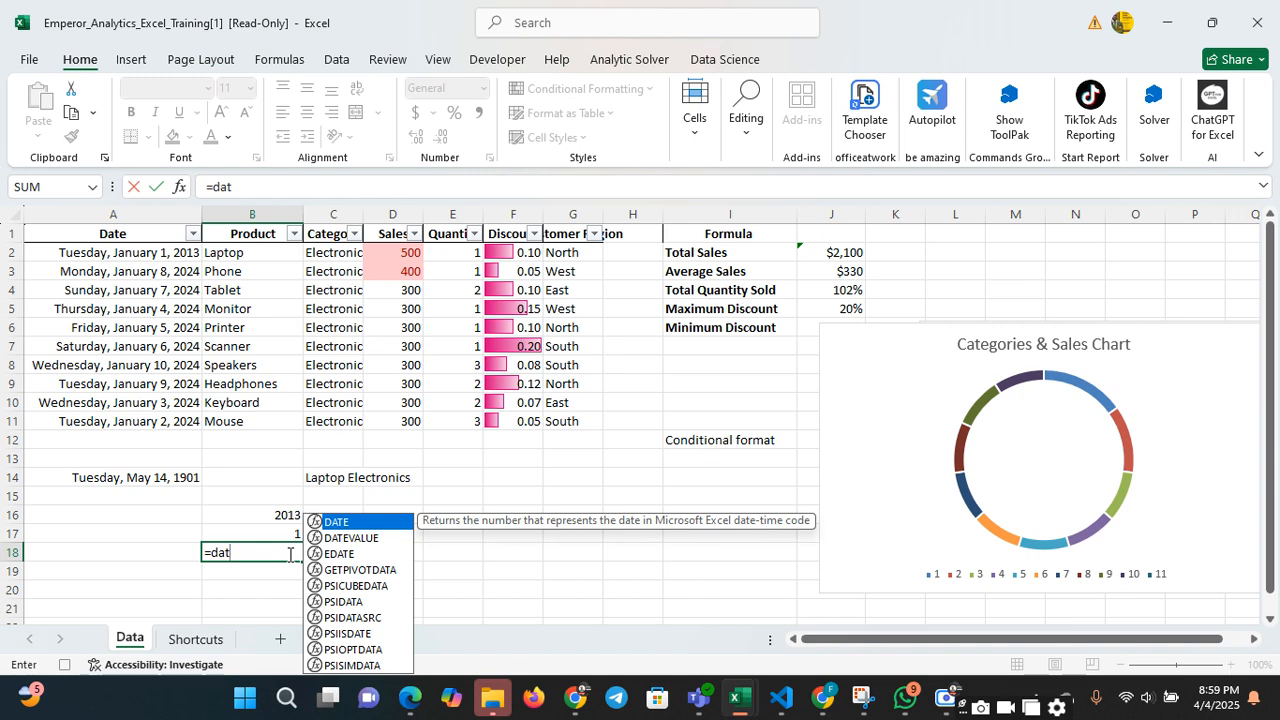
pyautogui.write('ei')
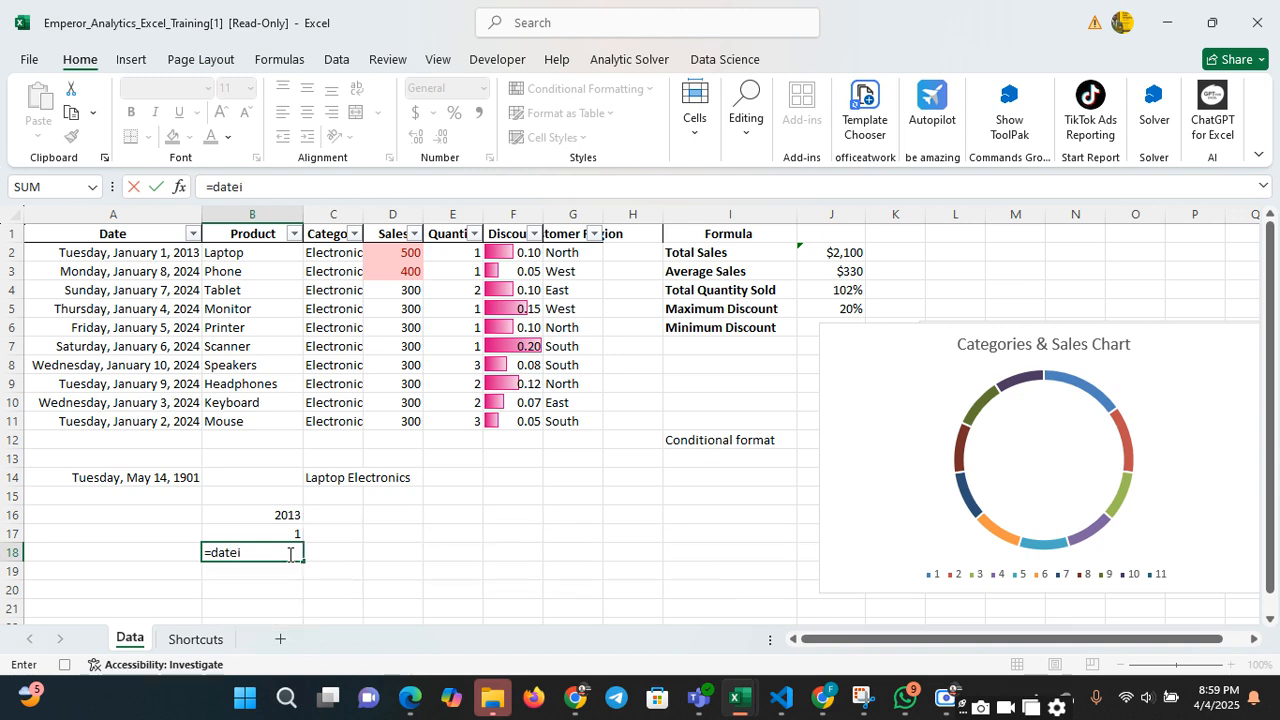
pyautogui.write('f(')
pyautogui.press('BackSpace')
pyautogui.press('BackSpace')
pyautogui.press('BackSpace')
pyautogui.write('dif(')
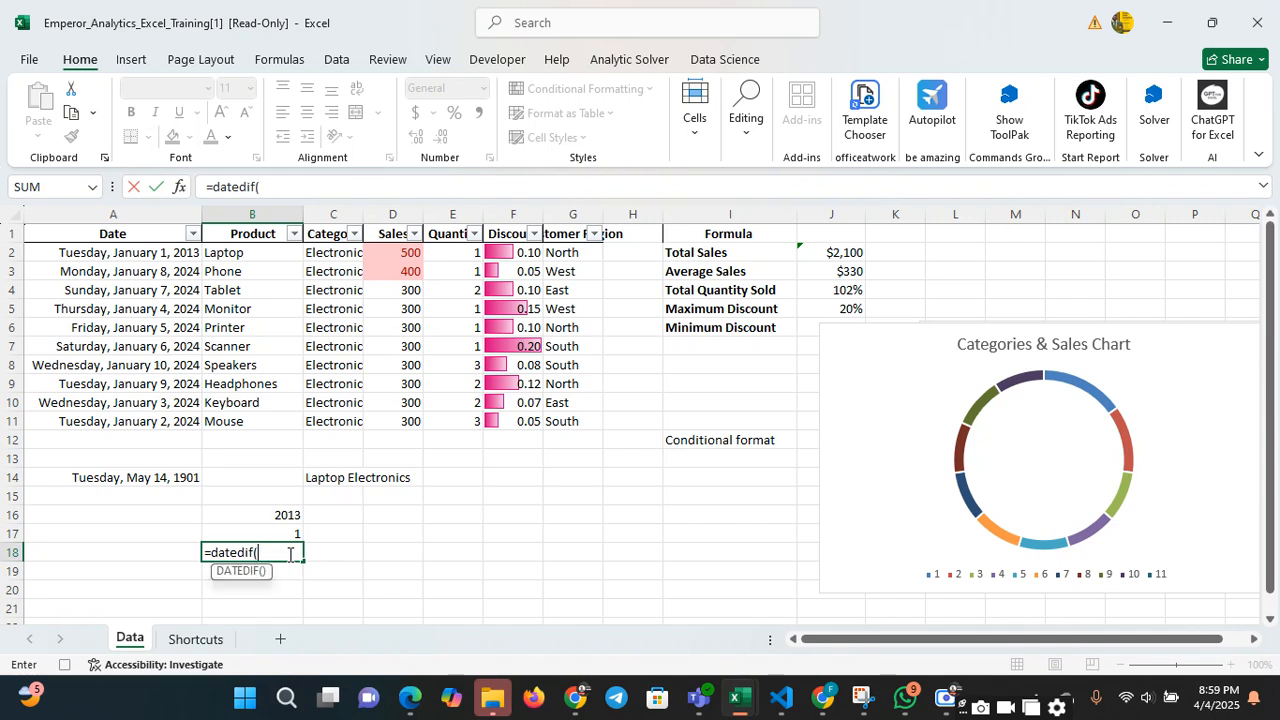
pyautogui.click(110, 255)
pyautogui.write(',')
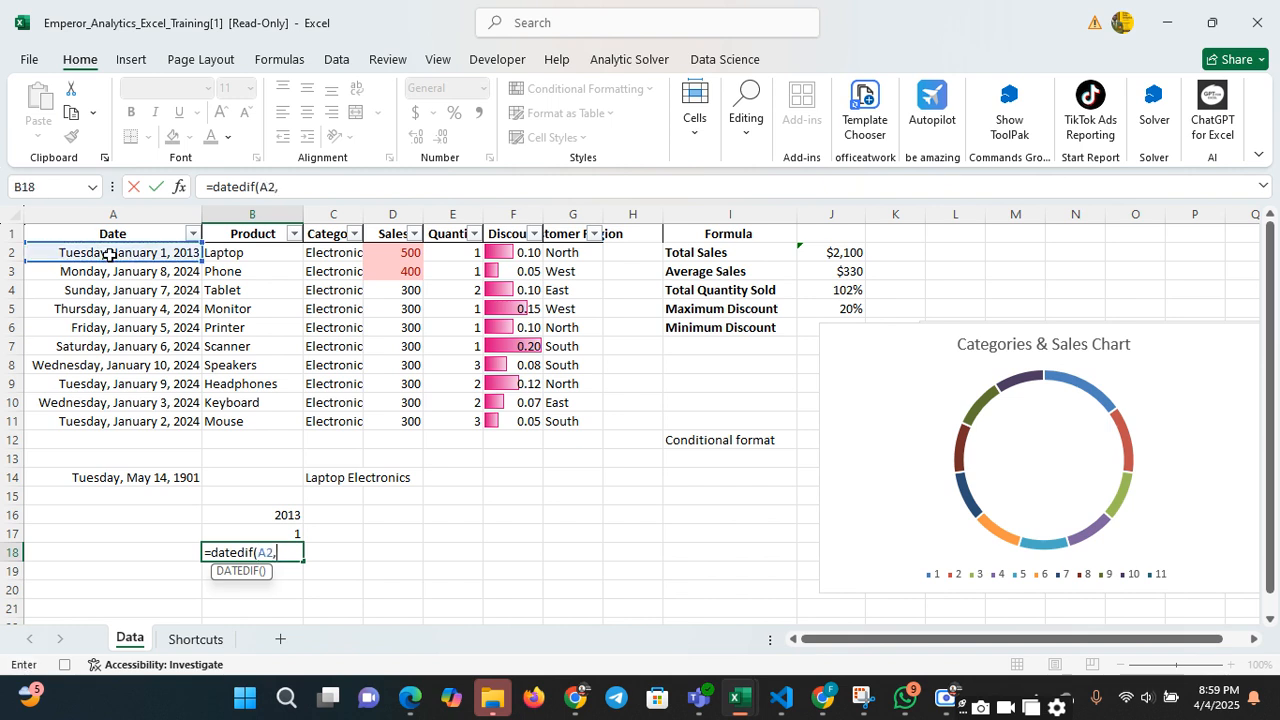
pyautogui.write('toda')
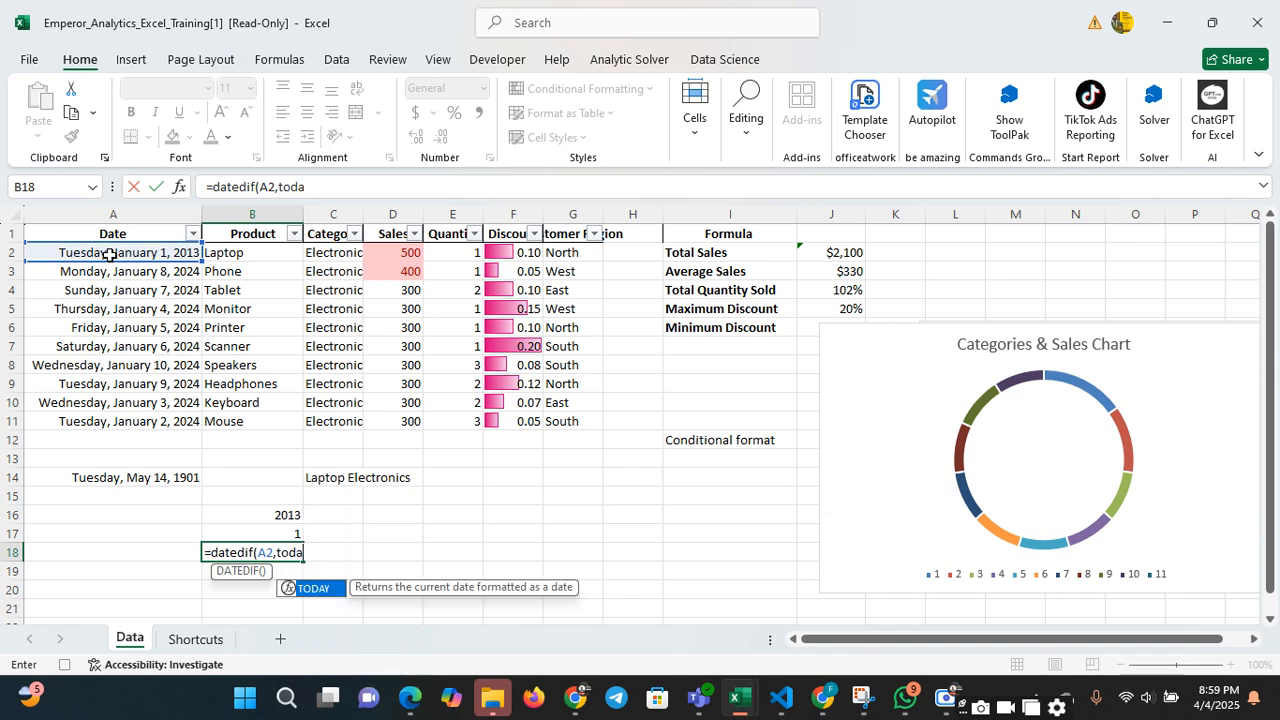
pyautogui.write('y(')
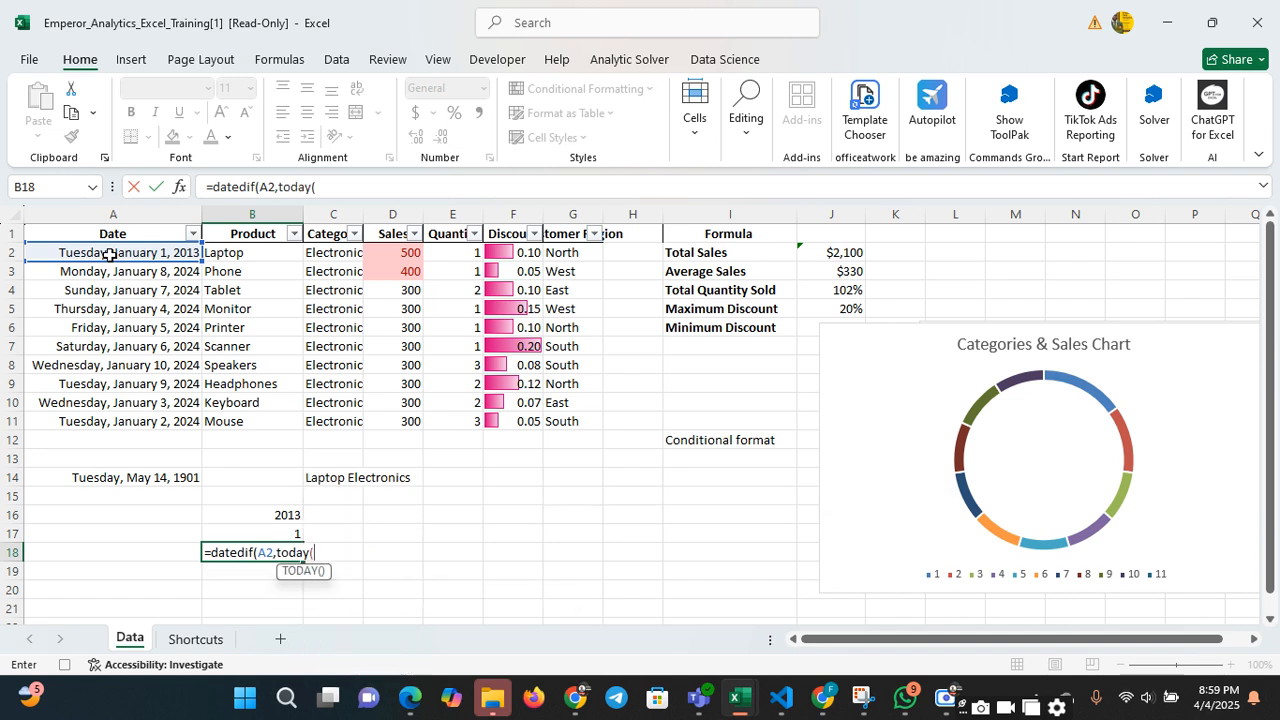
pyautogui.write(')')
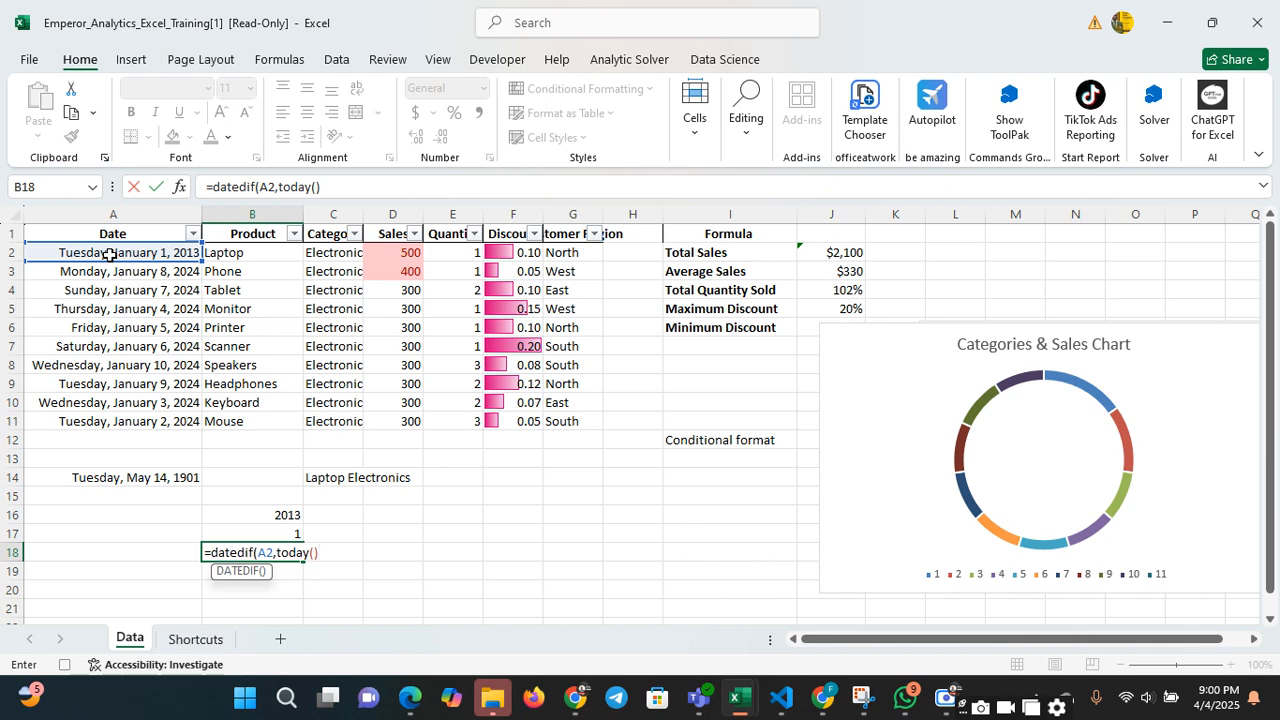
pyautogui.write('Y')
pyautogui.press('BackSpace')
pyautogui.write('"Y")')
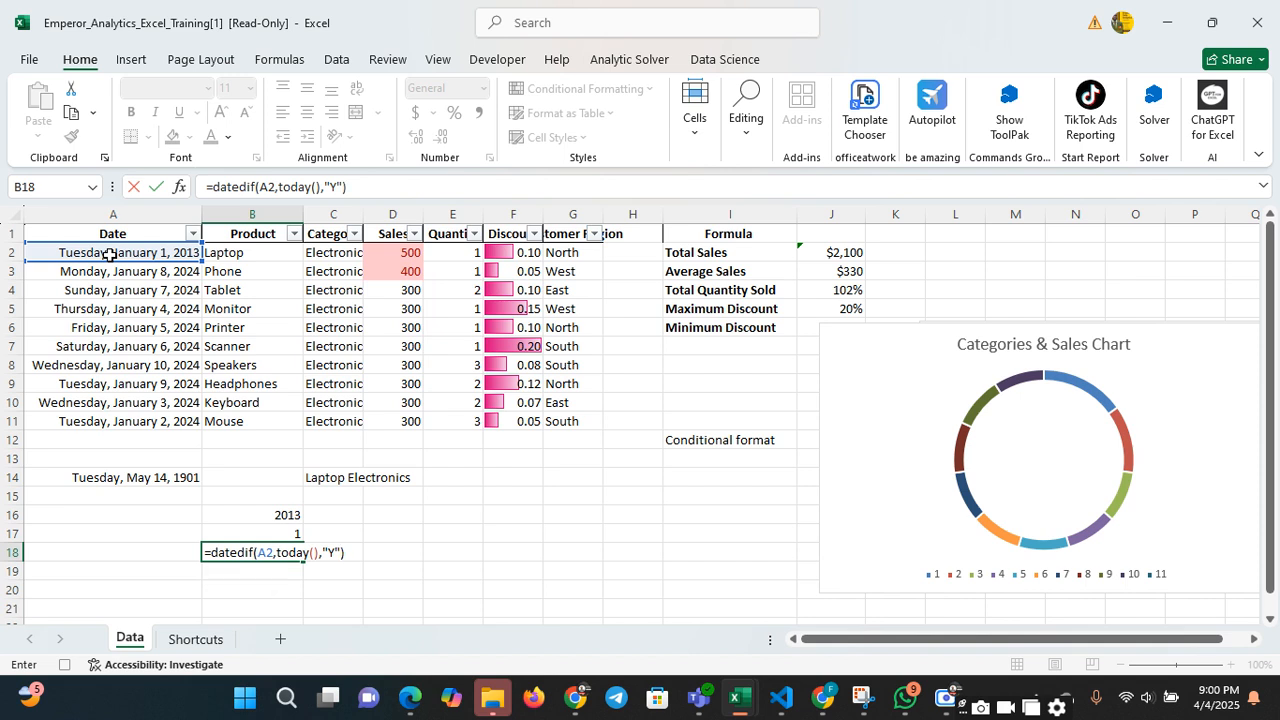
pyautogui.press('Return')
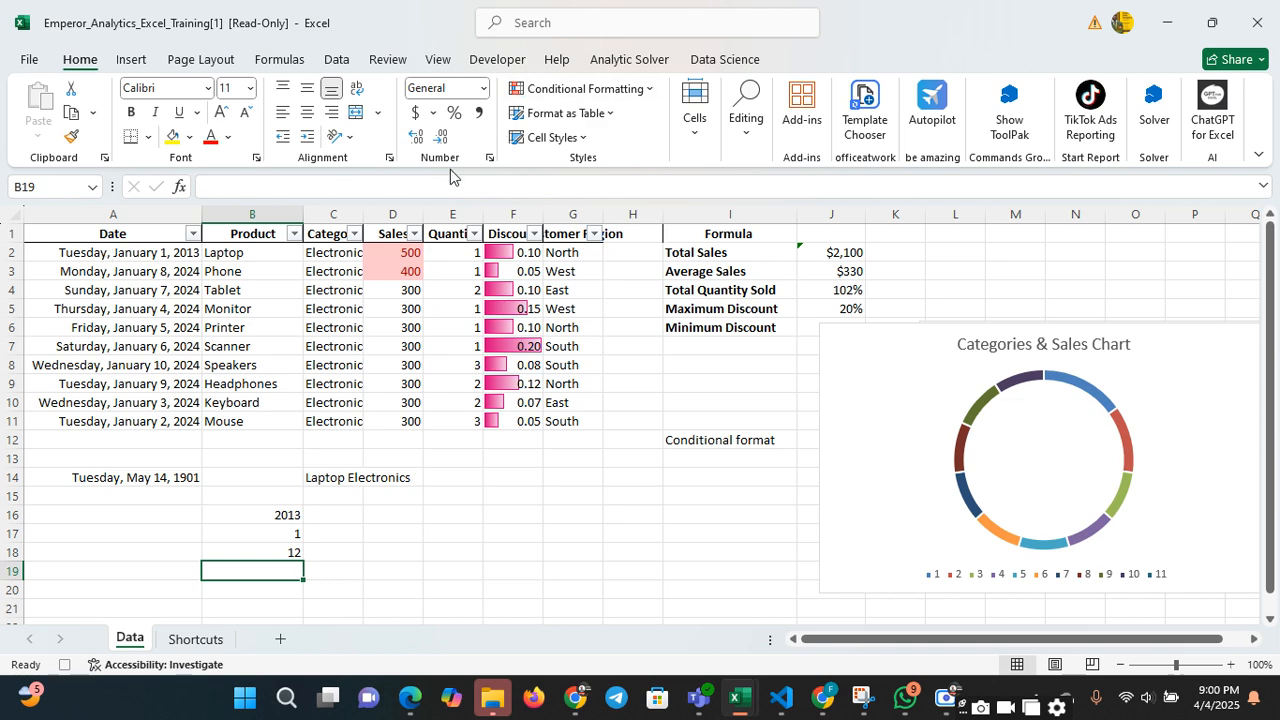
# Switch to the statistics_datasets workbook and look over the Study_Hours and Test_Scores columns on the Correlation sheet
pyautogui.click(416, 511)
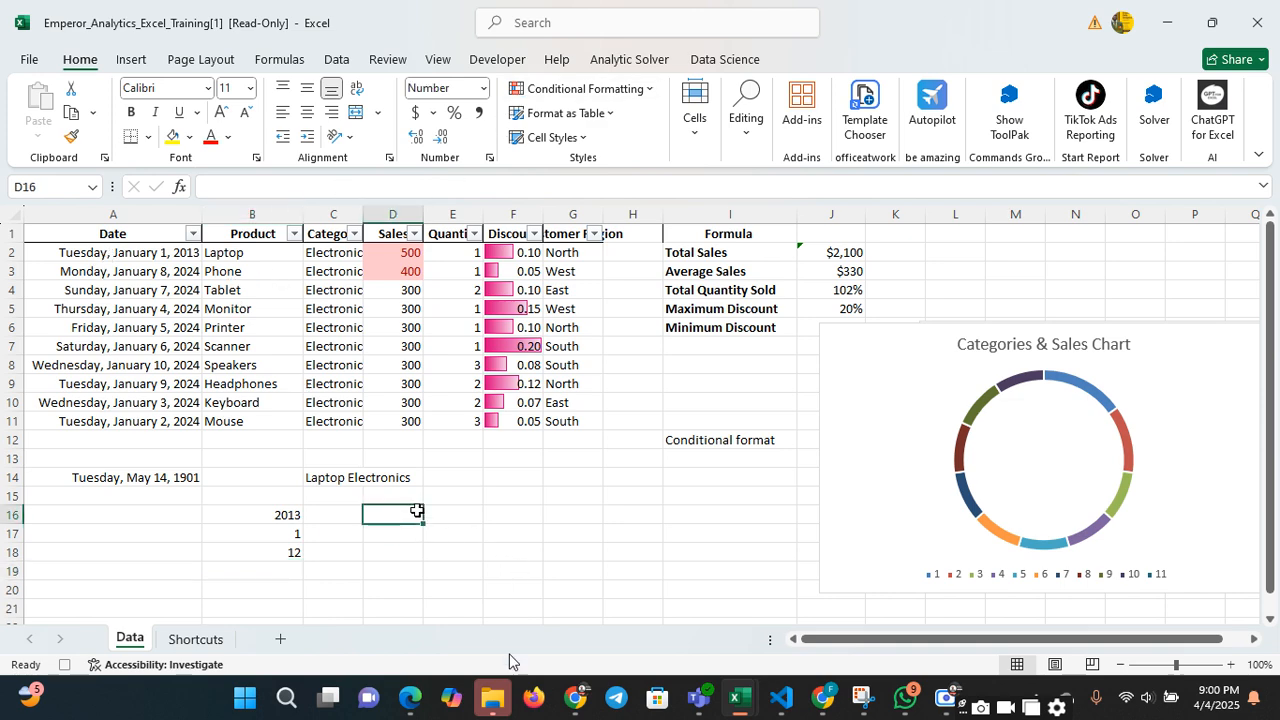
pyautogui.moveTo(745, 690)
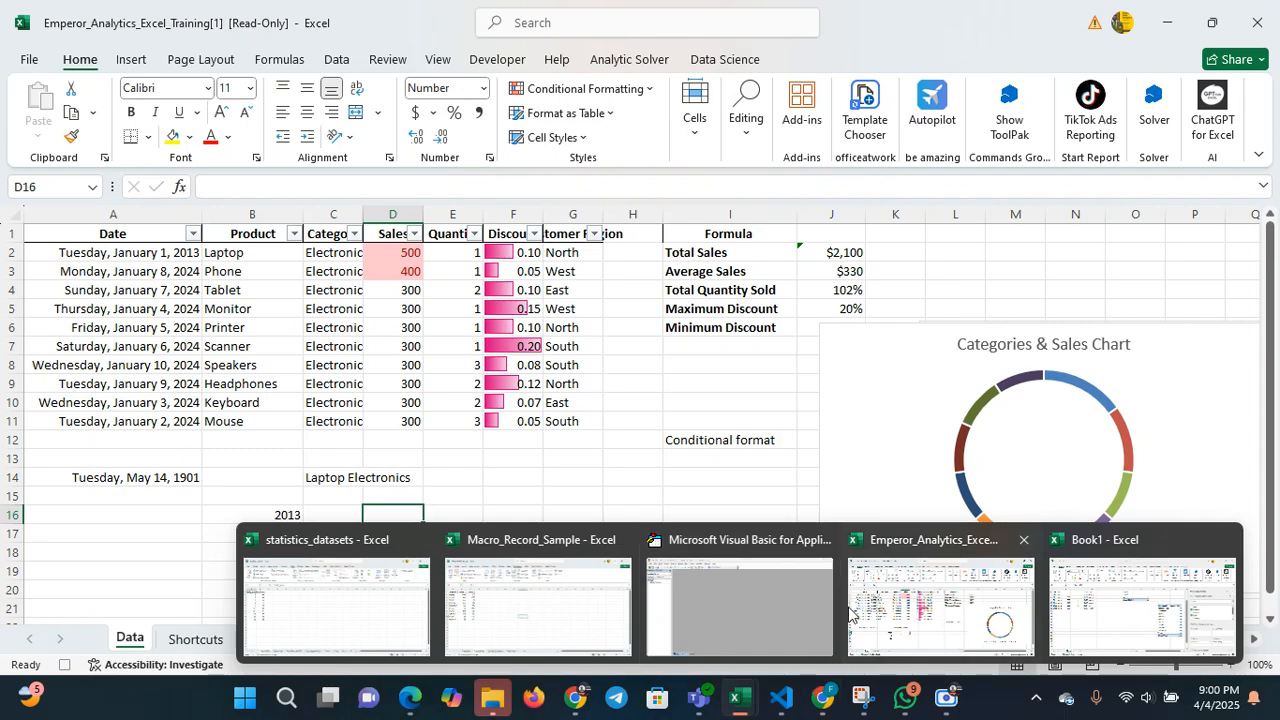
pyautogui.moveTo(821, 606)
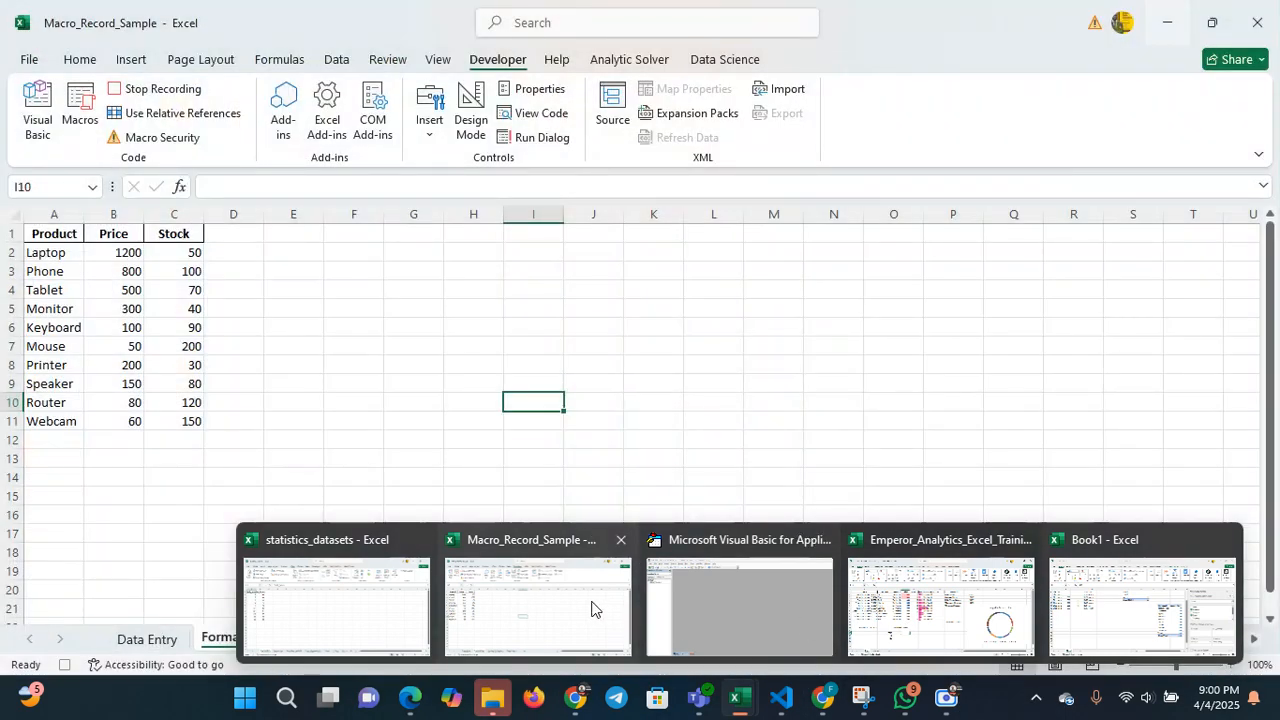
pyautogui.click(395, 594)
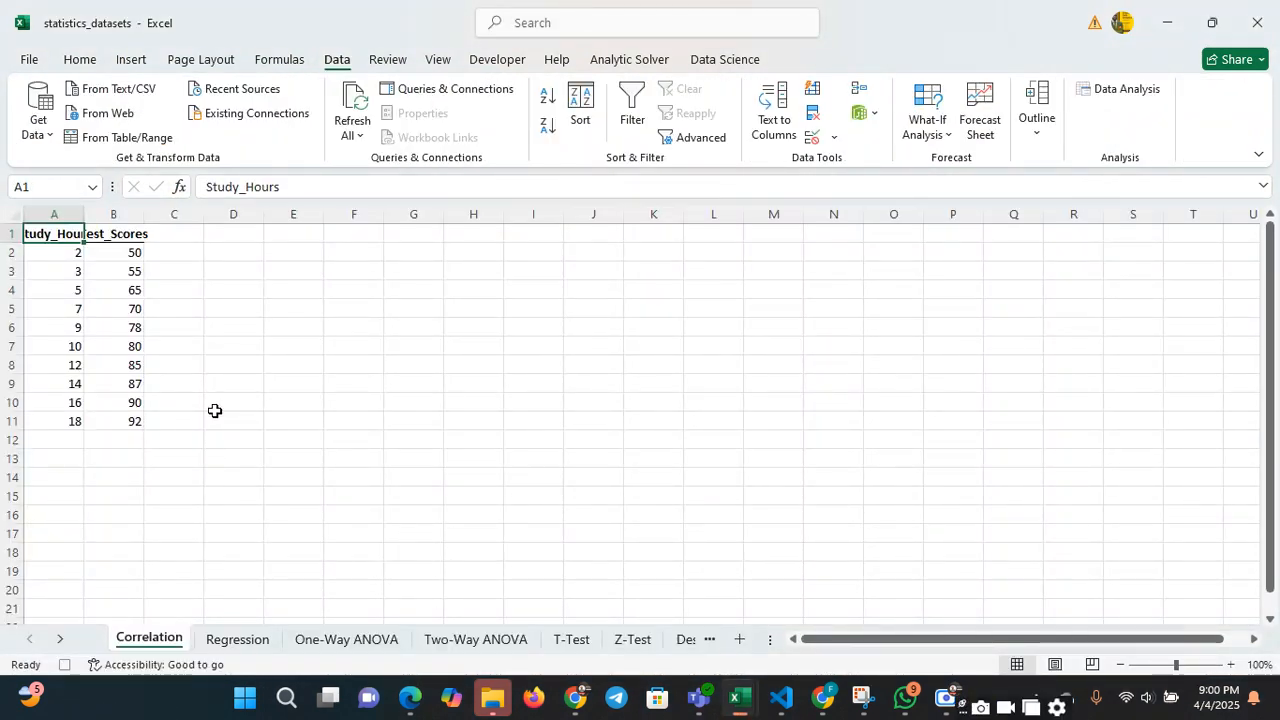
pyautogui.click(302, 289)
pyautogui.click(113, 255)
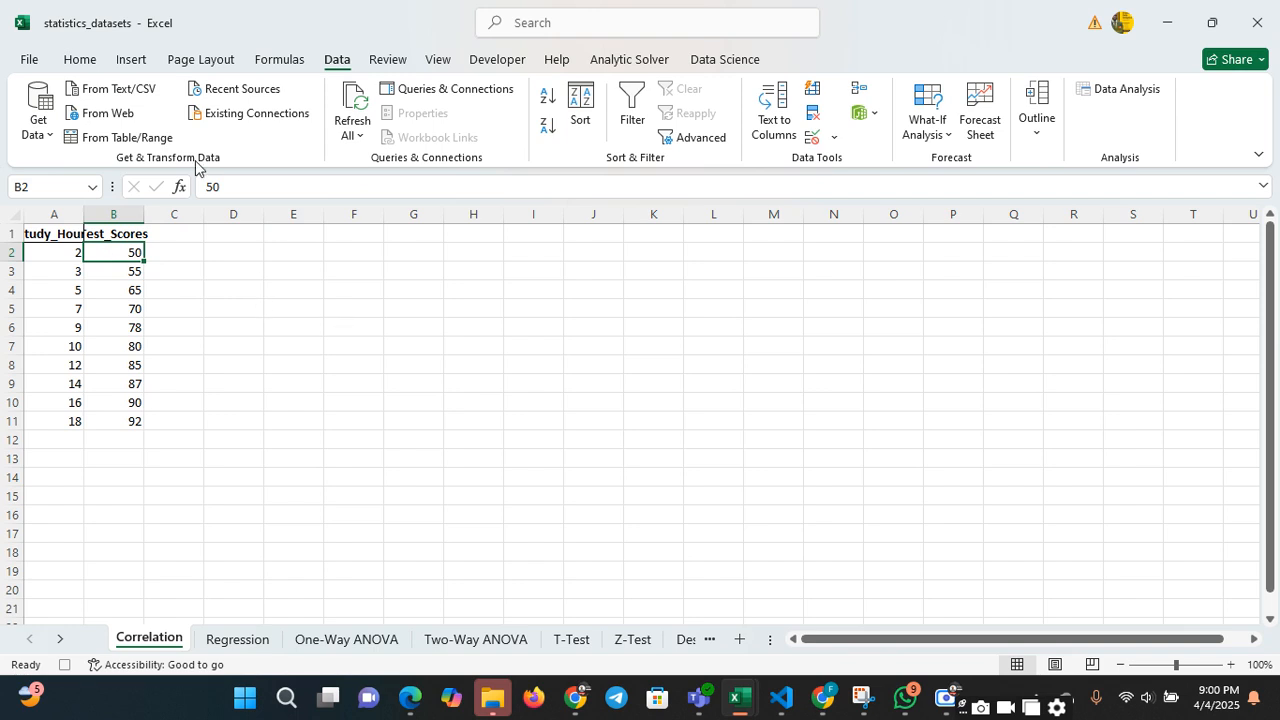
pyautogui.click(92, 59)
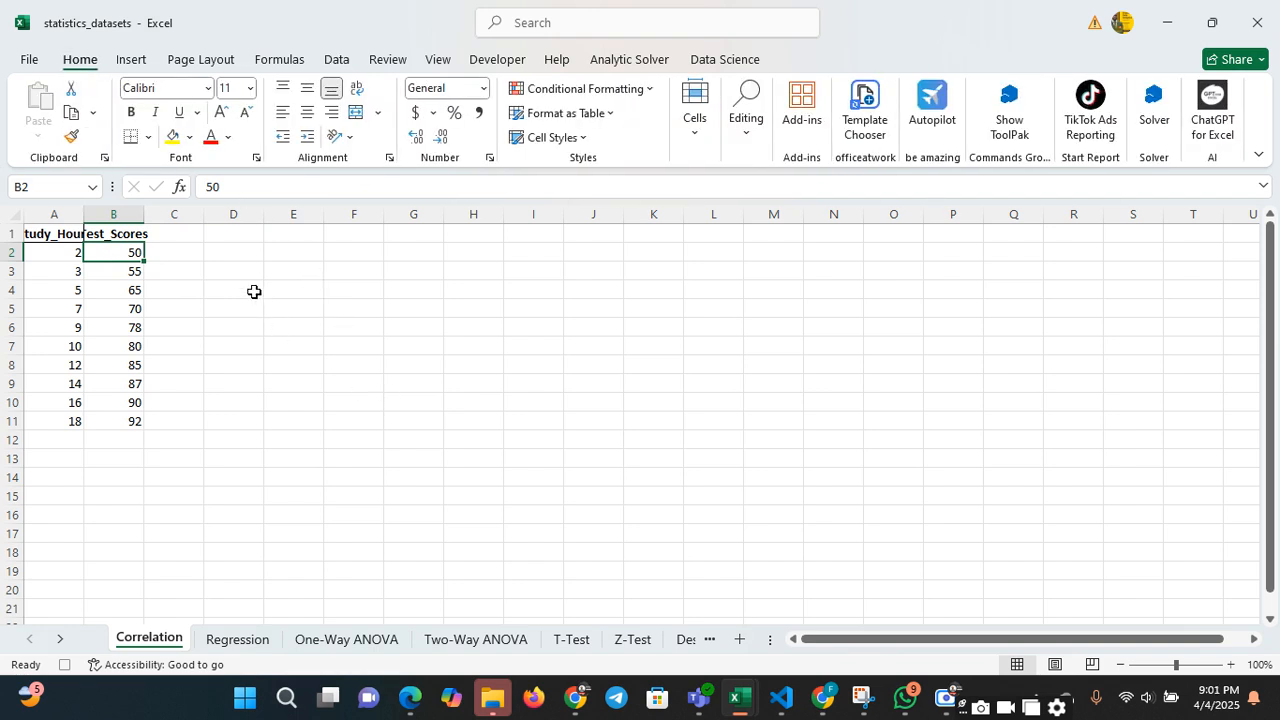
pyautogui.click(314, 319)
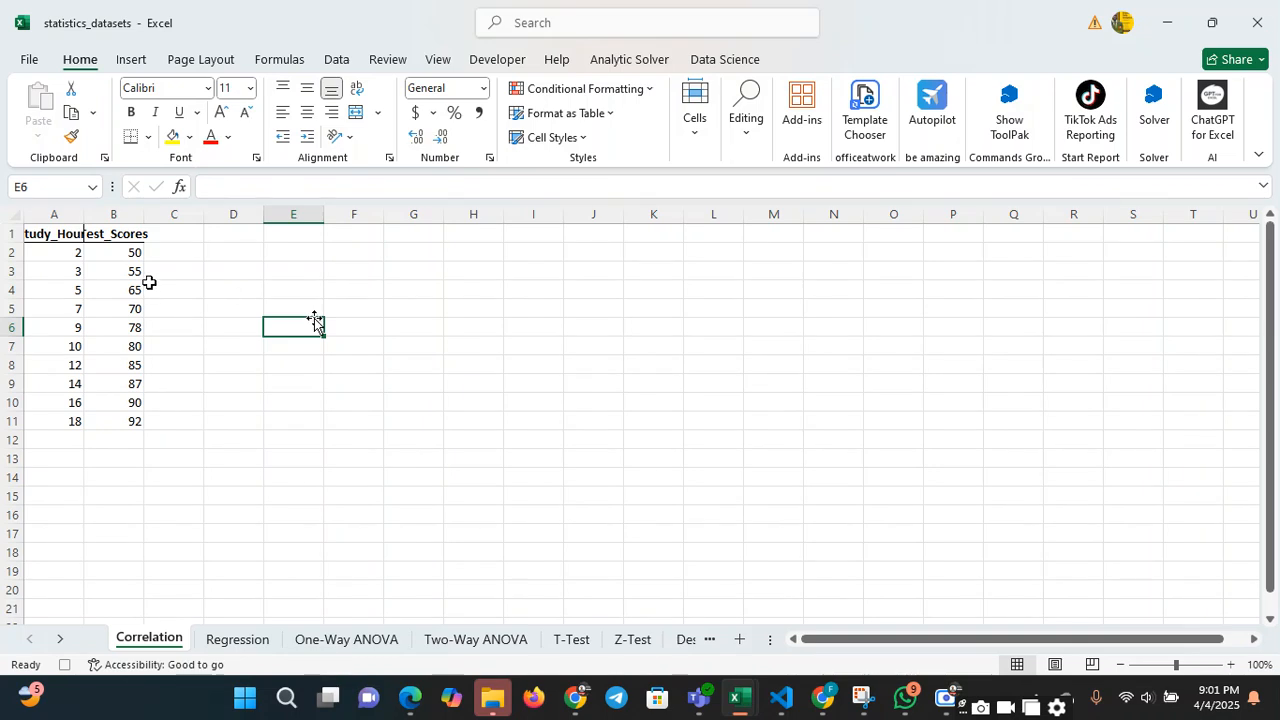
pyautogui.click(82, 266)
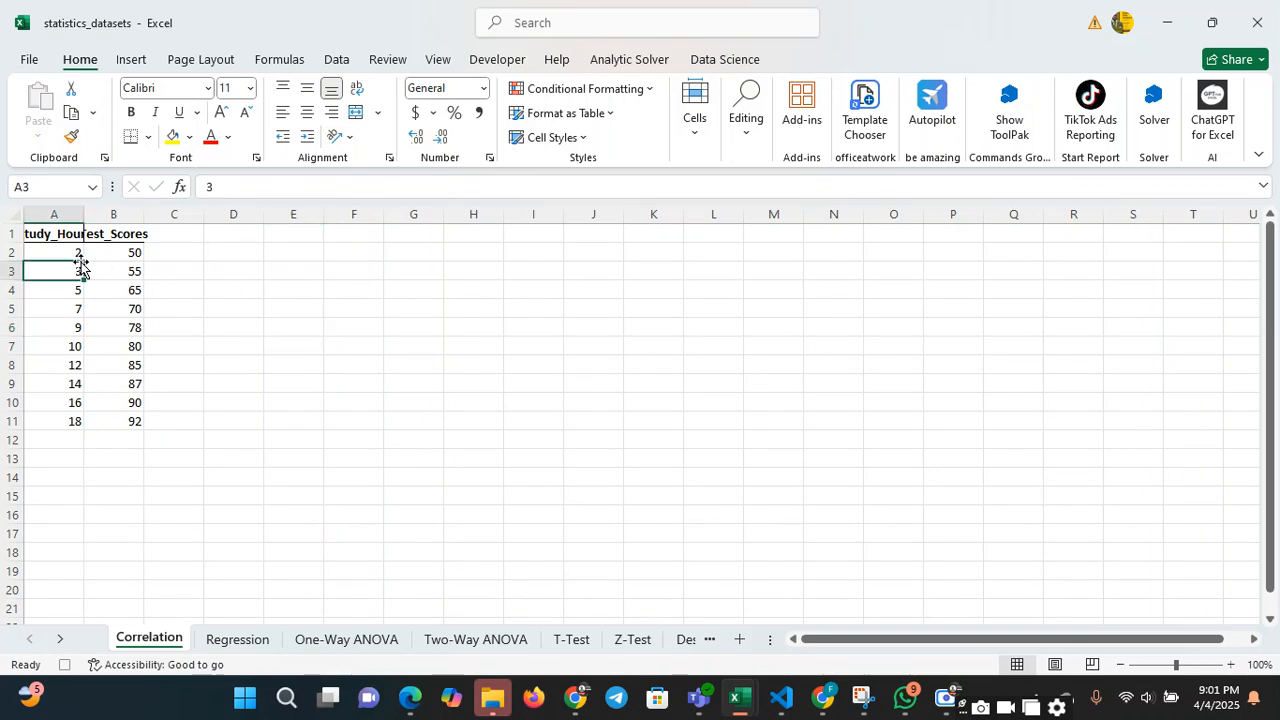